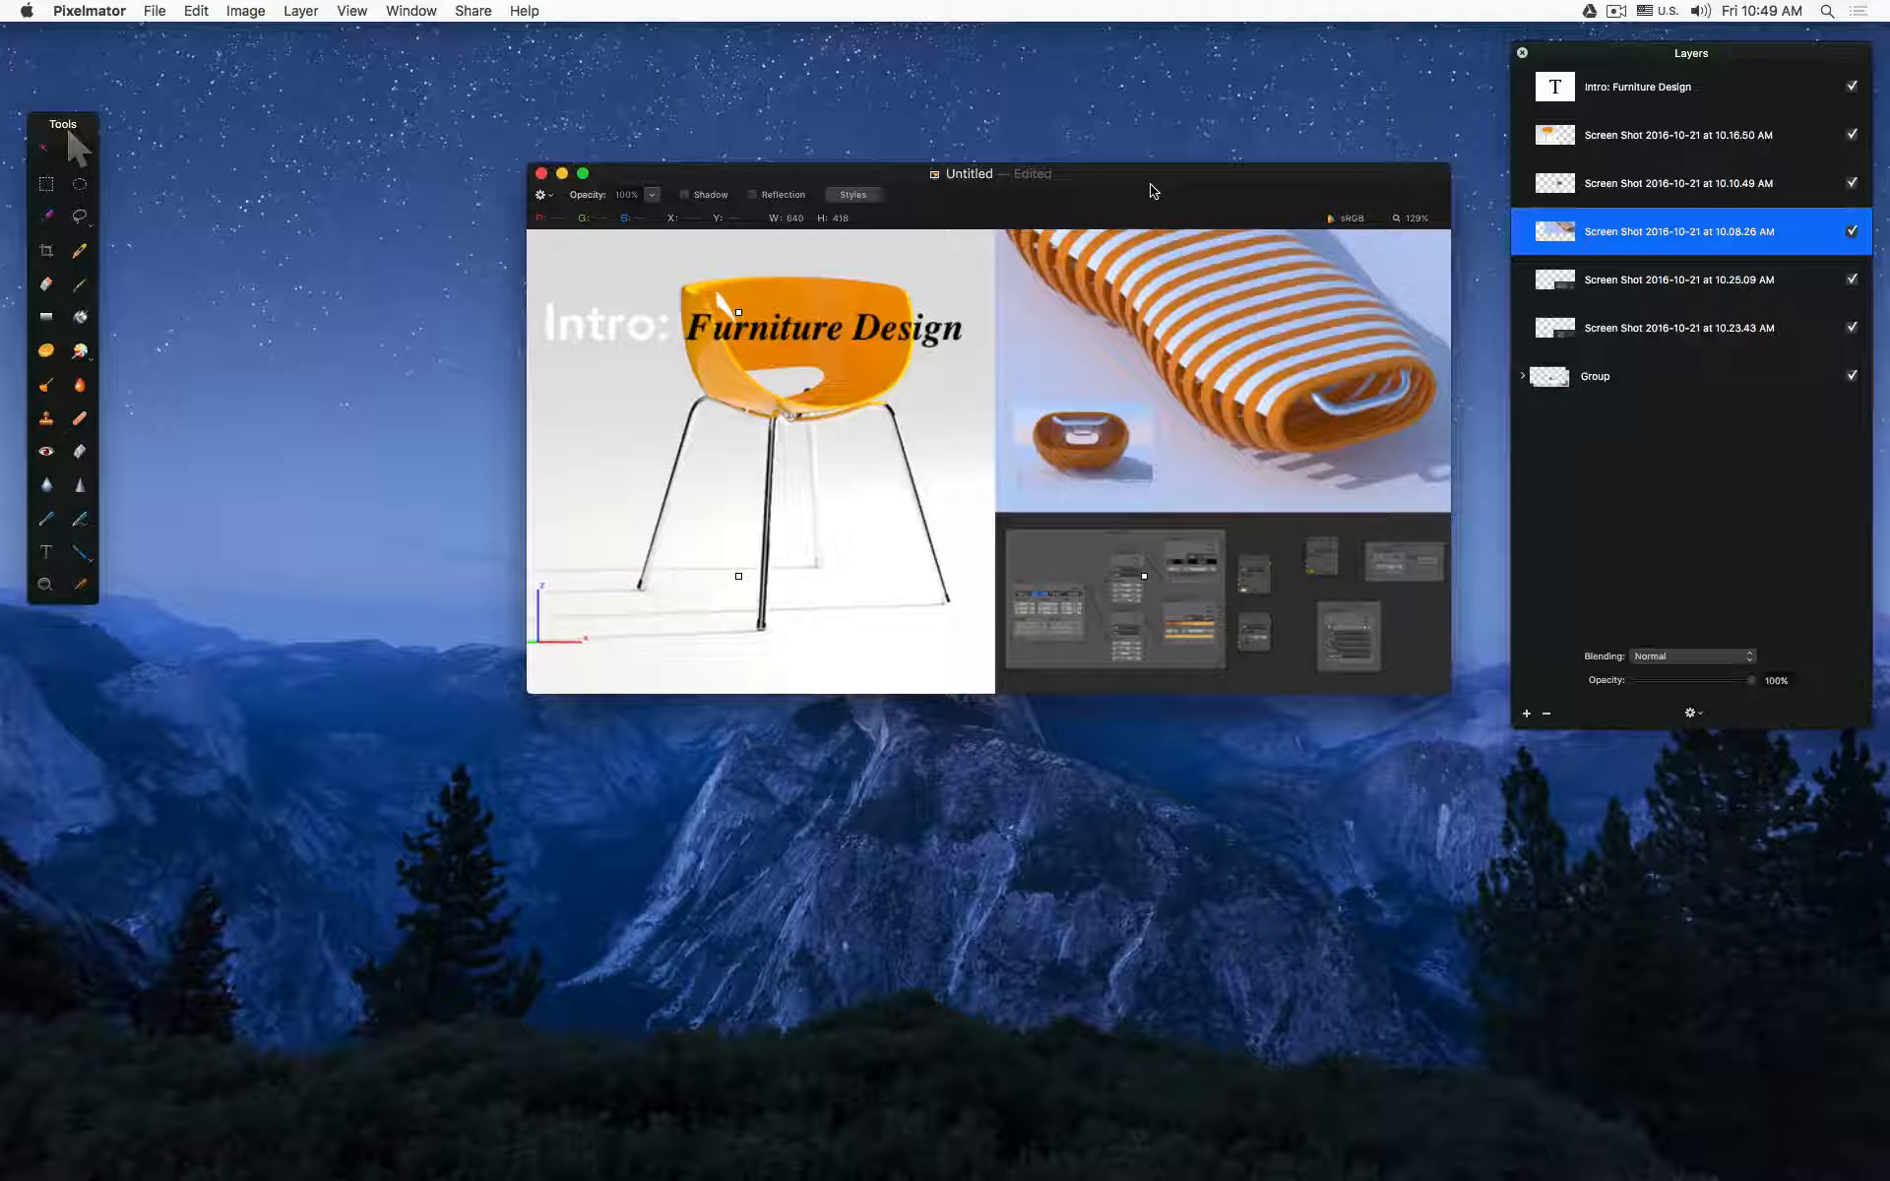
Step: Move the composition window out of the way and preview the desktop screenshots of the wooden lounge chair, orange chair and slatted furniture
left_click_drag(1154, 191, 1189, 756)
left_click(1296, 590)
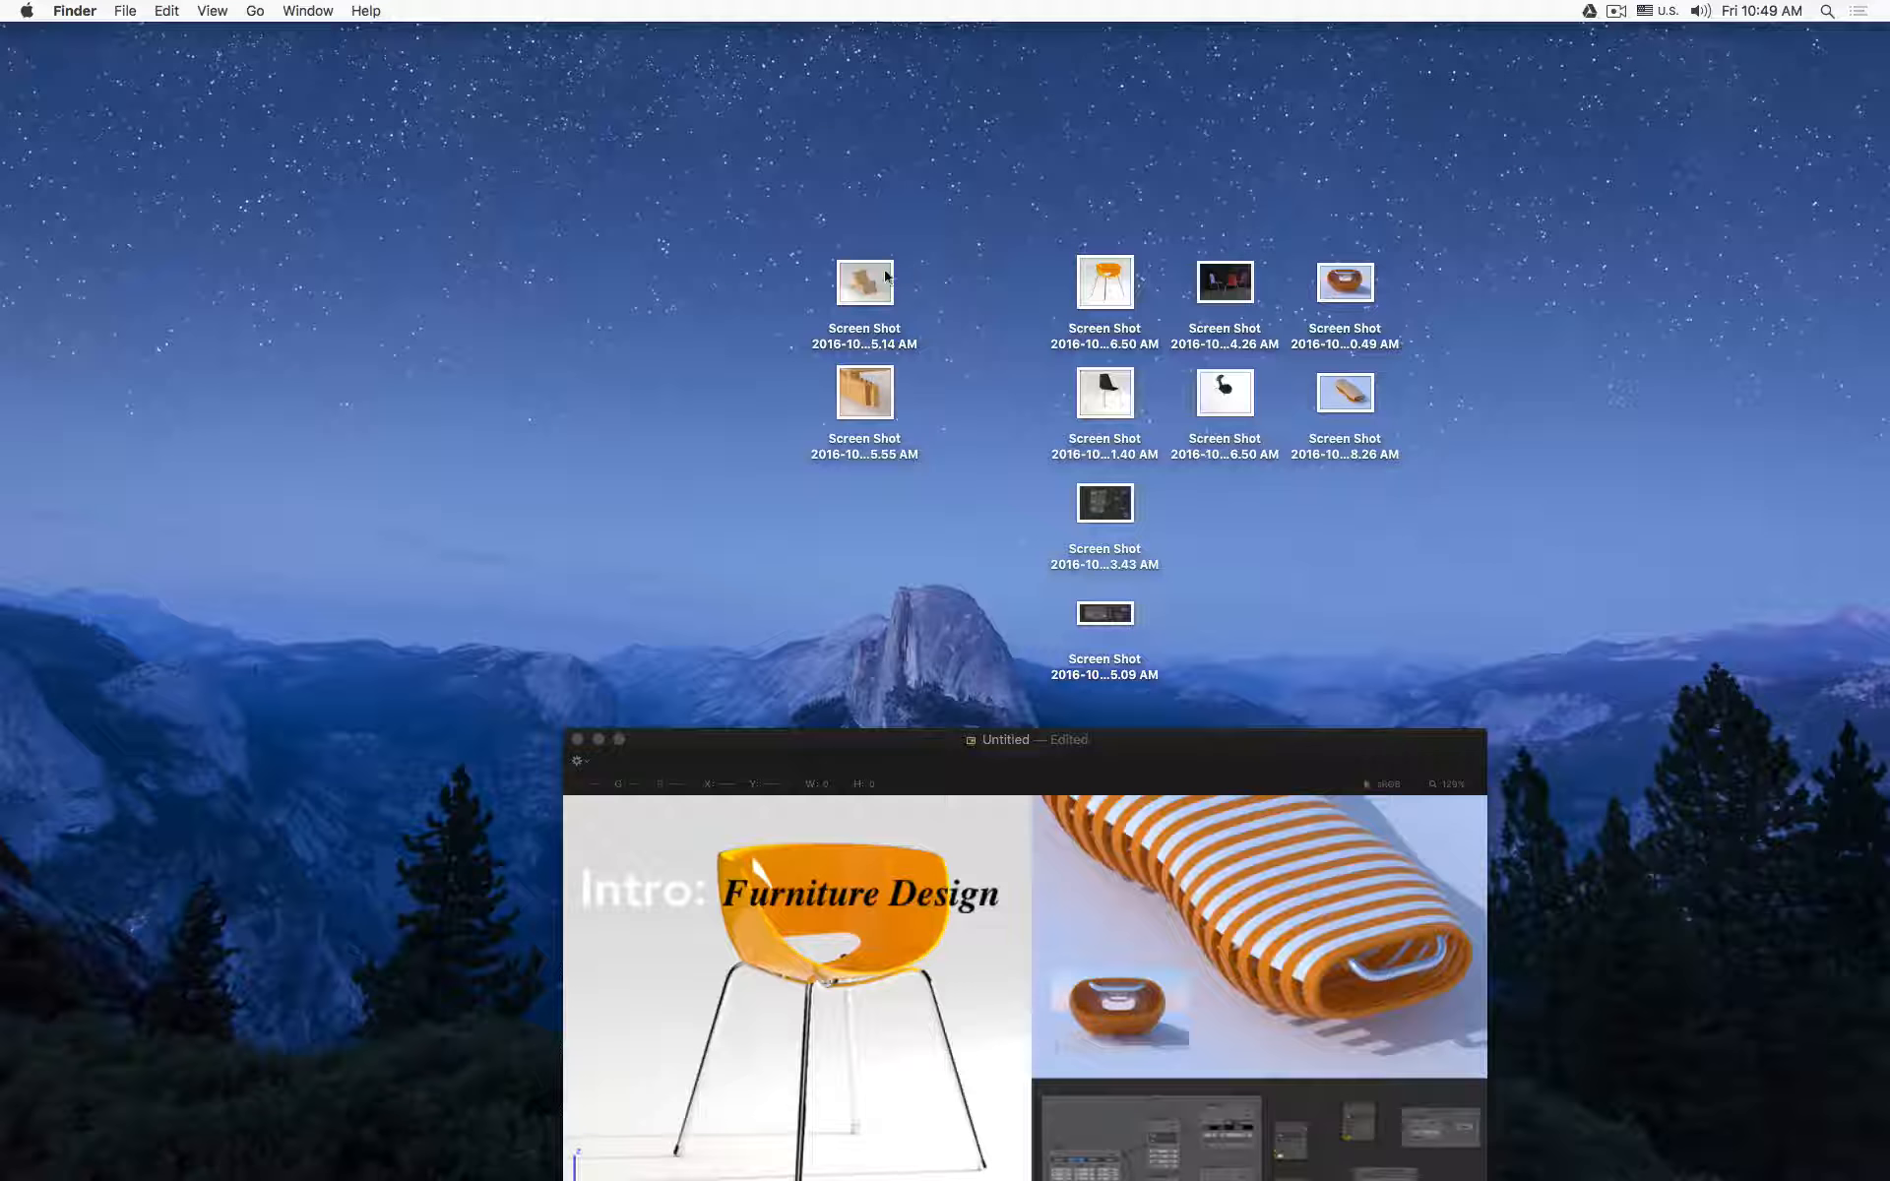
left_click(883, 276)
key("space")
key("Down")
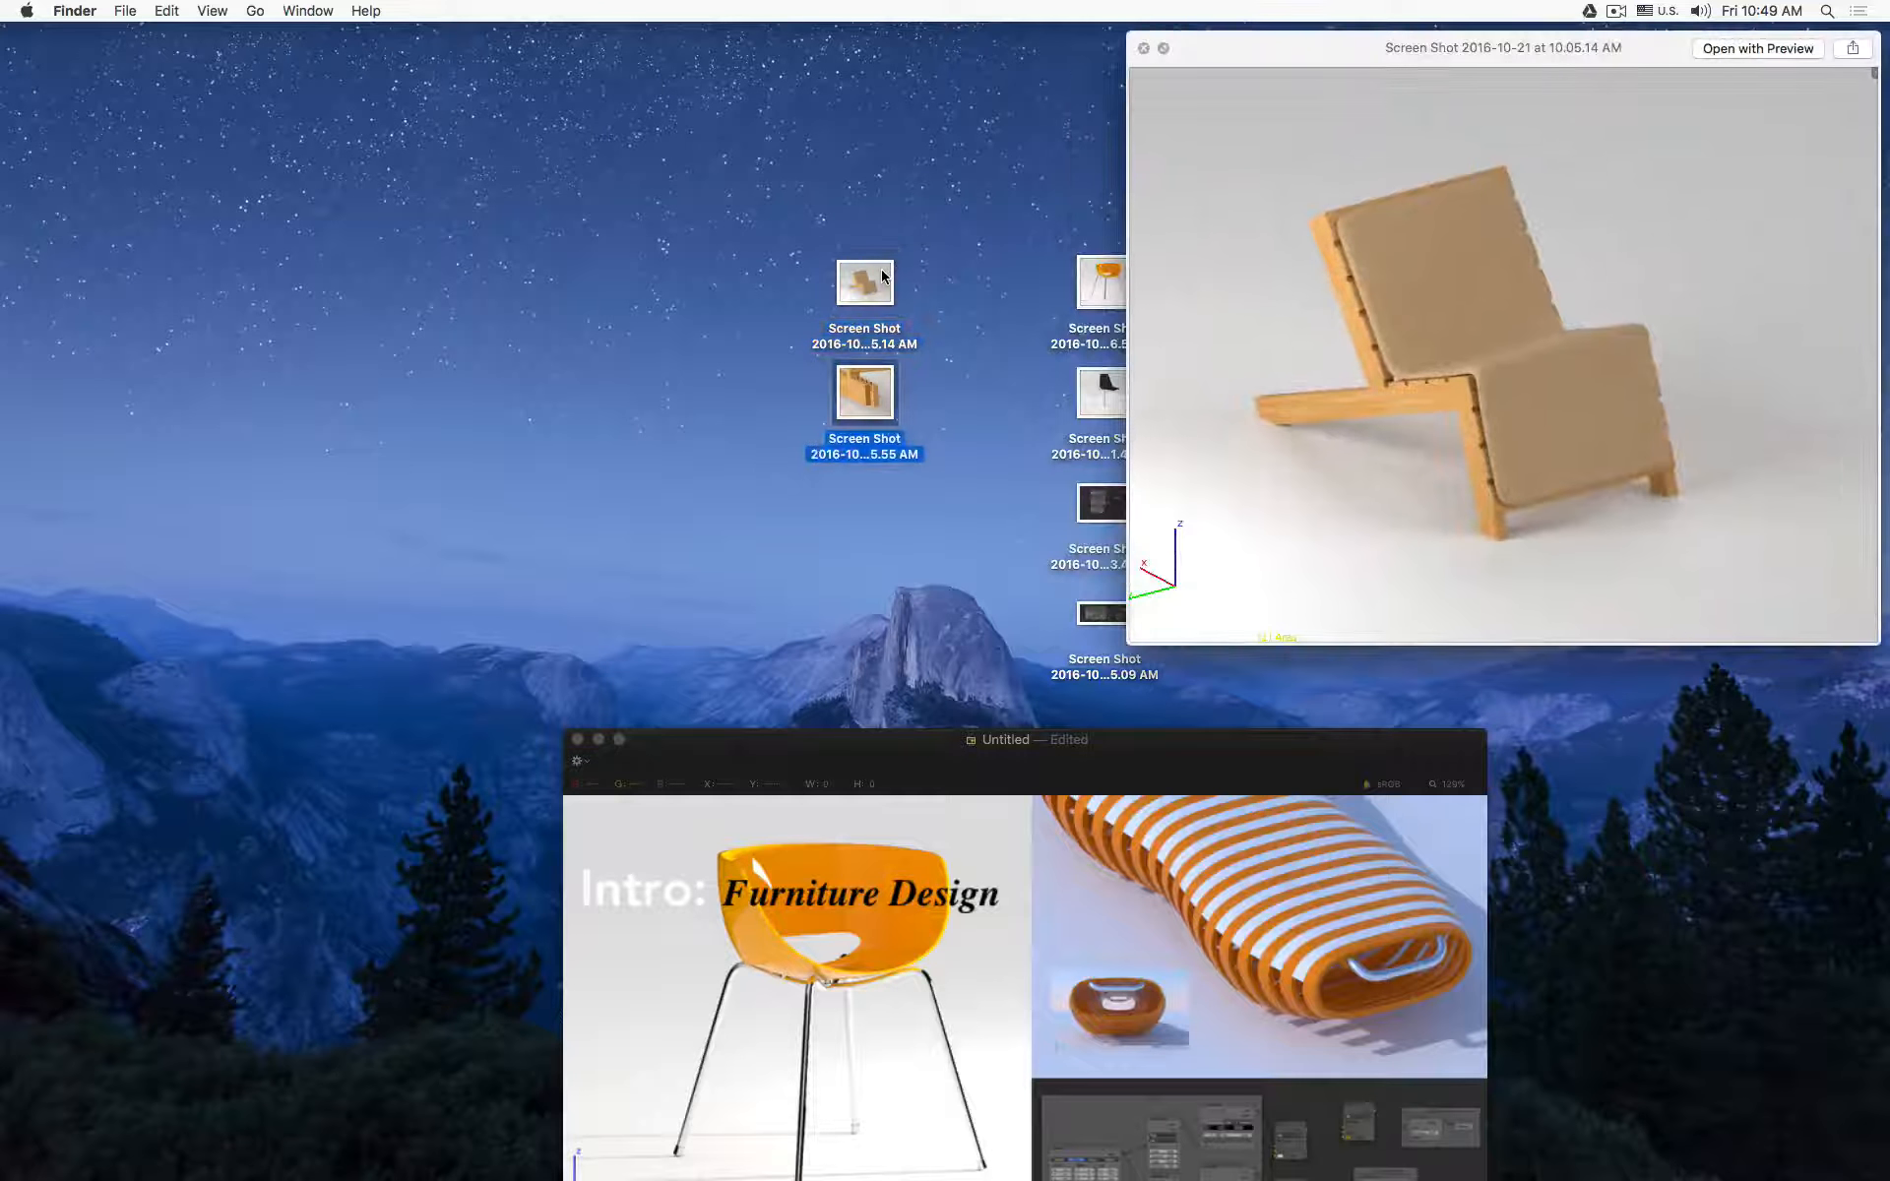
key("Right")
key("Up")
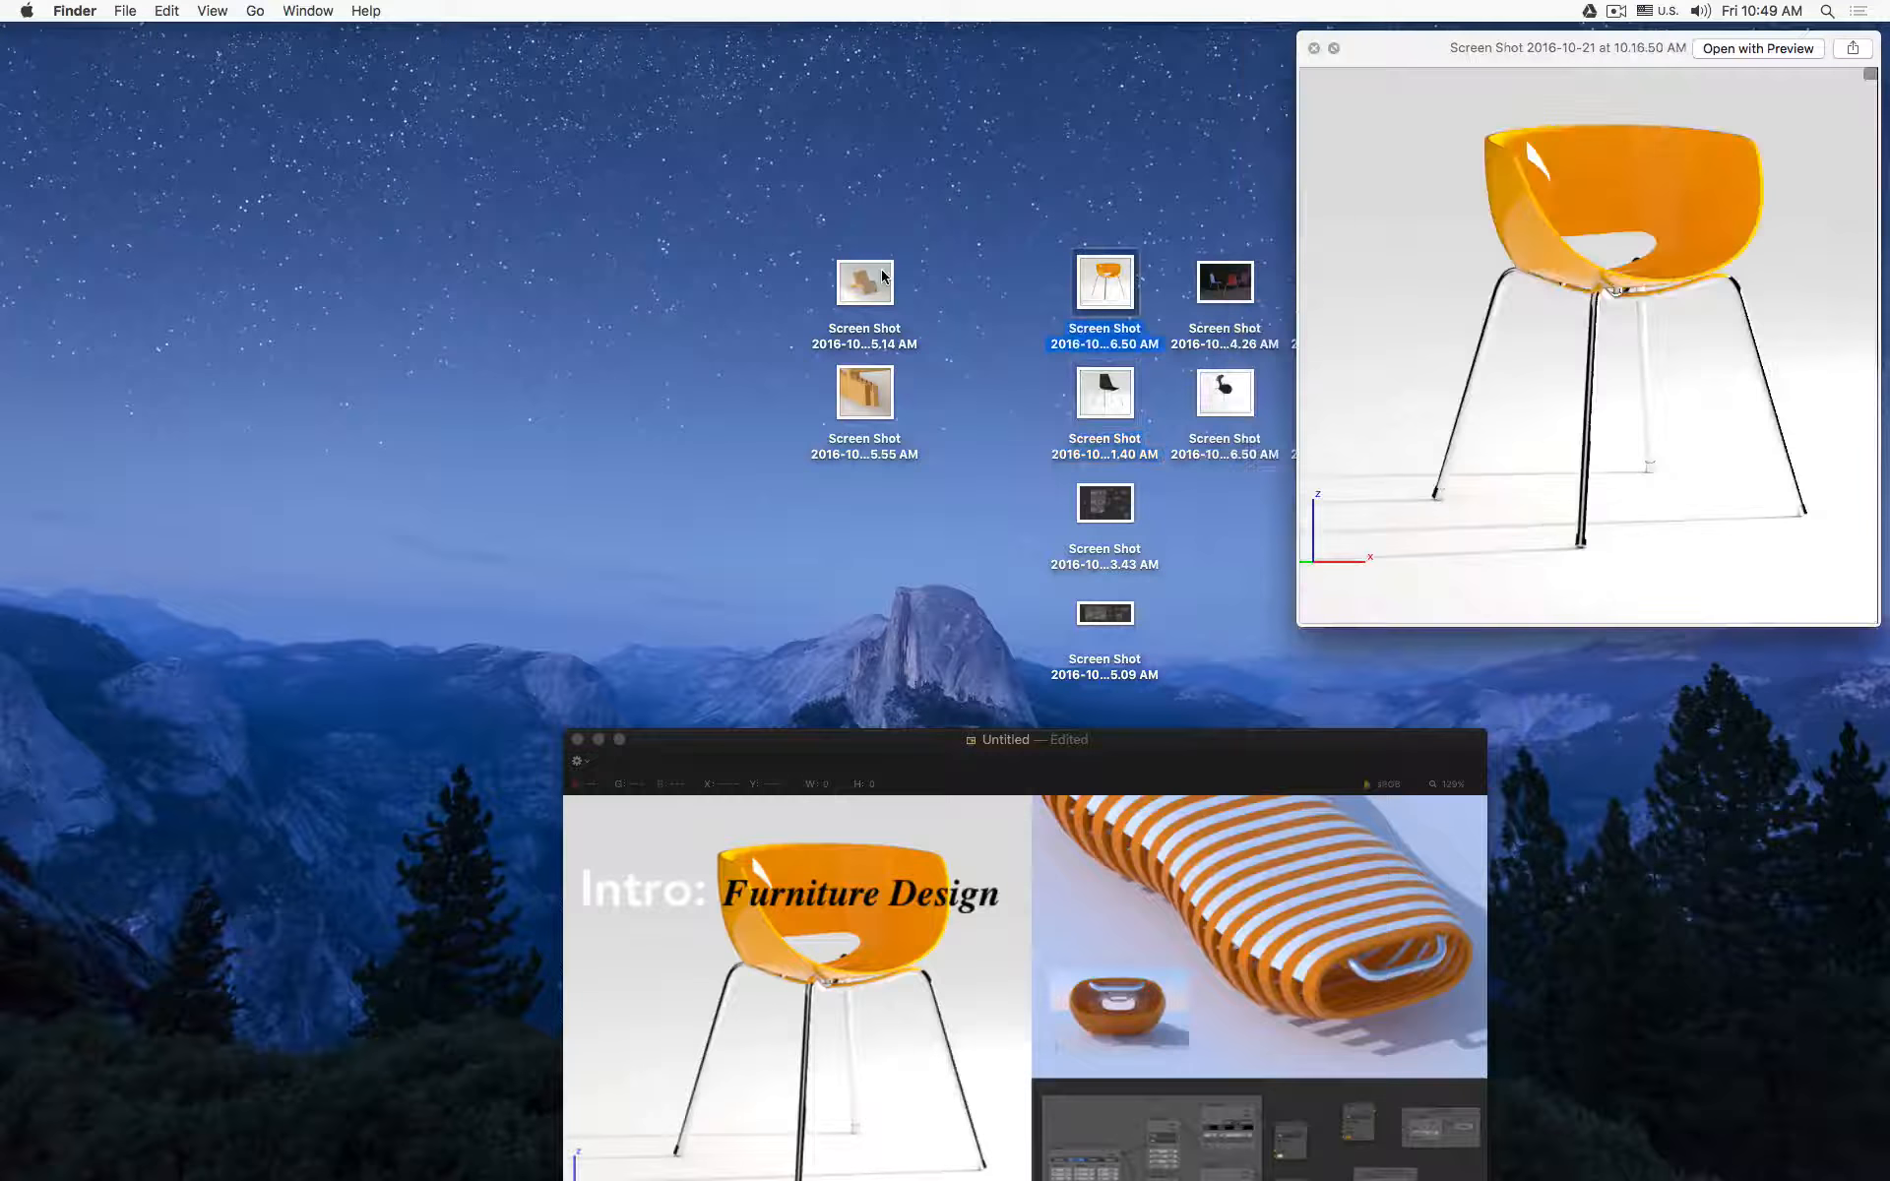
key("Right")
key("Down")
key("space")
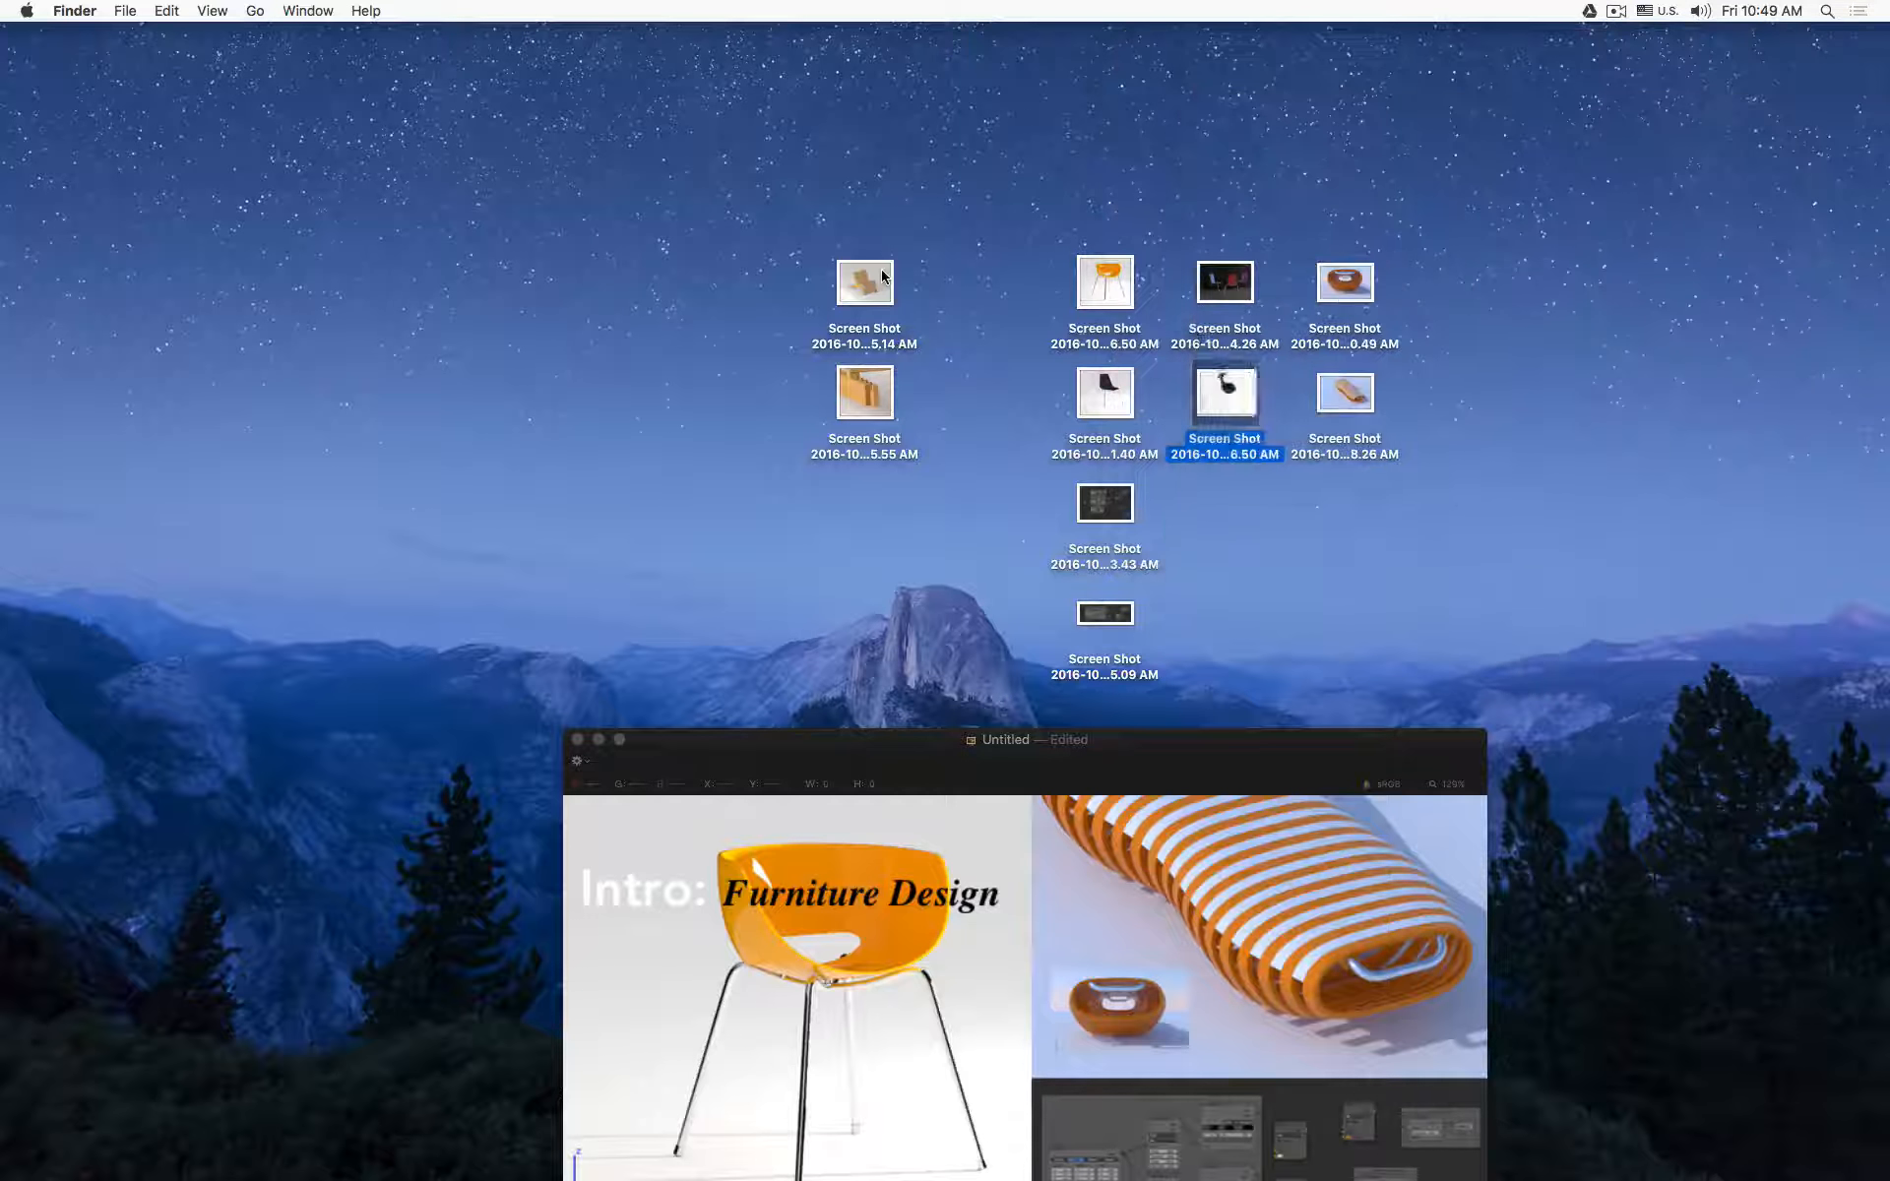
key("Right")
key("space")
key("Up")
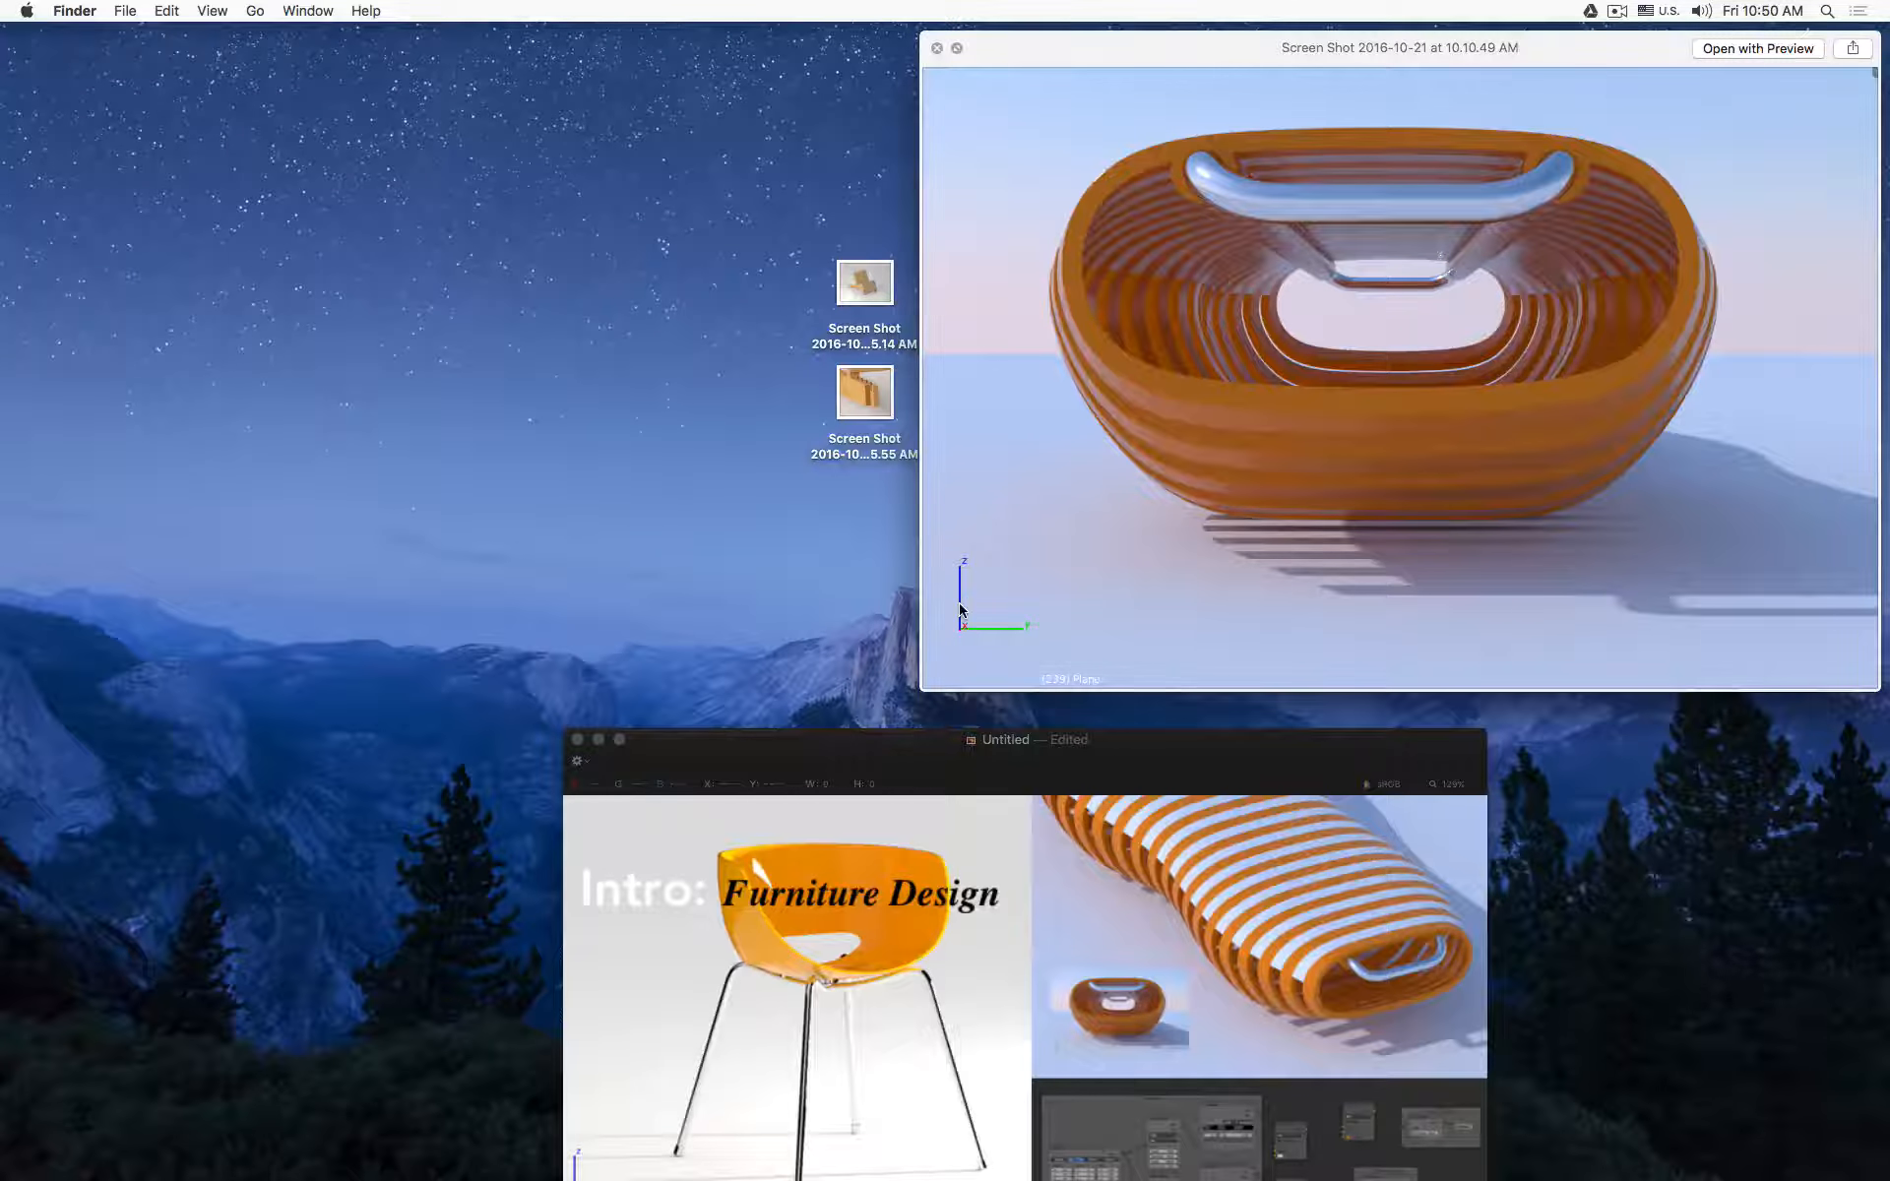
Step: Preview the desktop screenshots of the black seat design and the black four-legged chair
key("space")
key("Down")
key("Left")
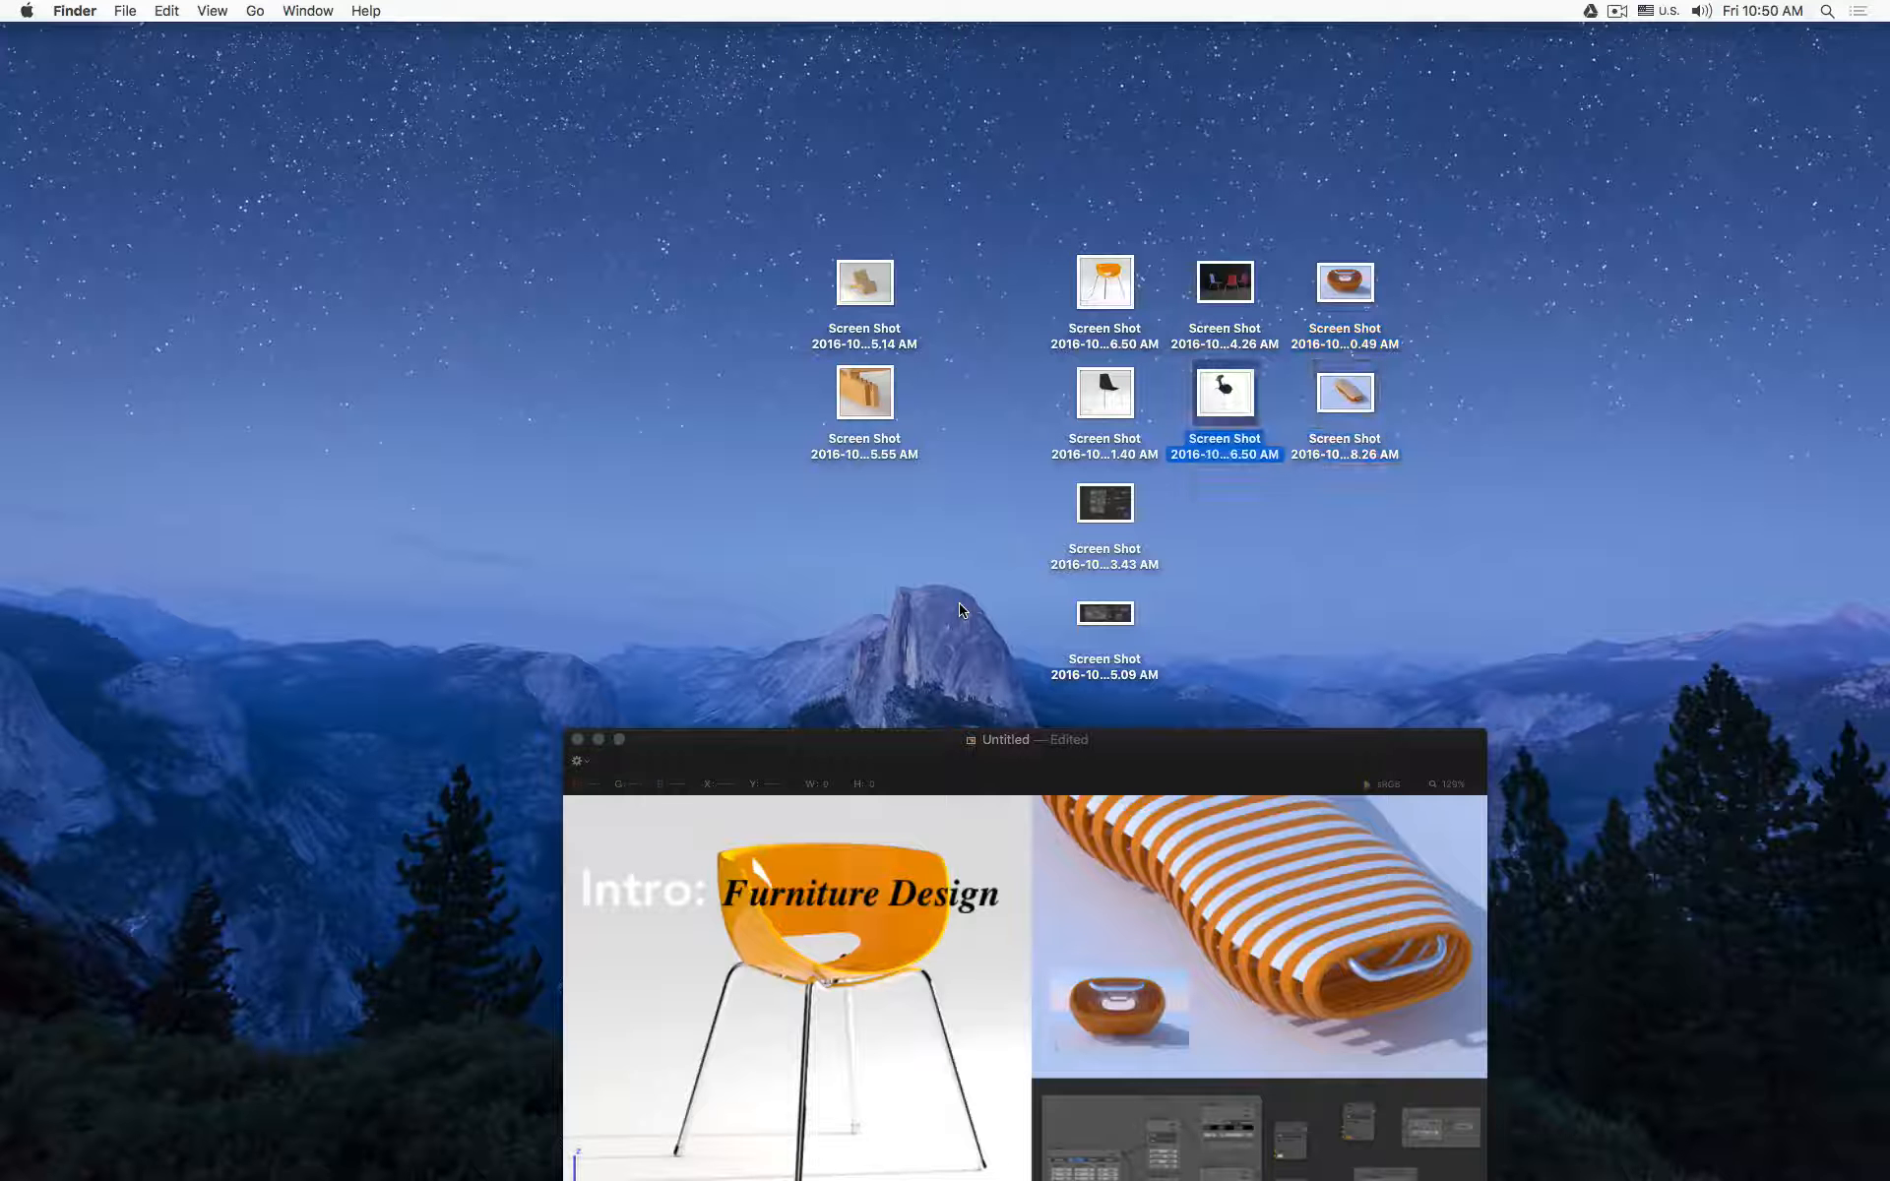
key("space")
key("Left")
key("Down")
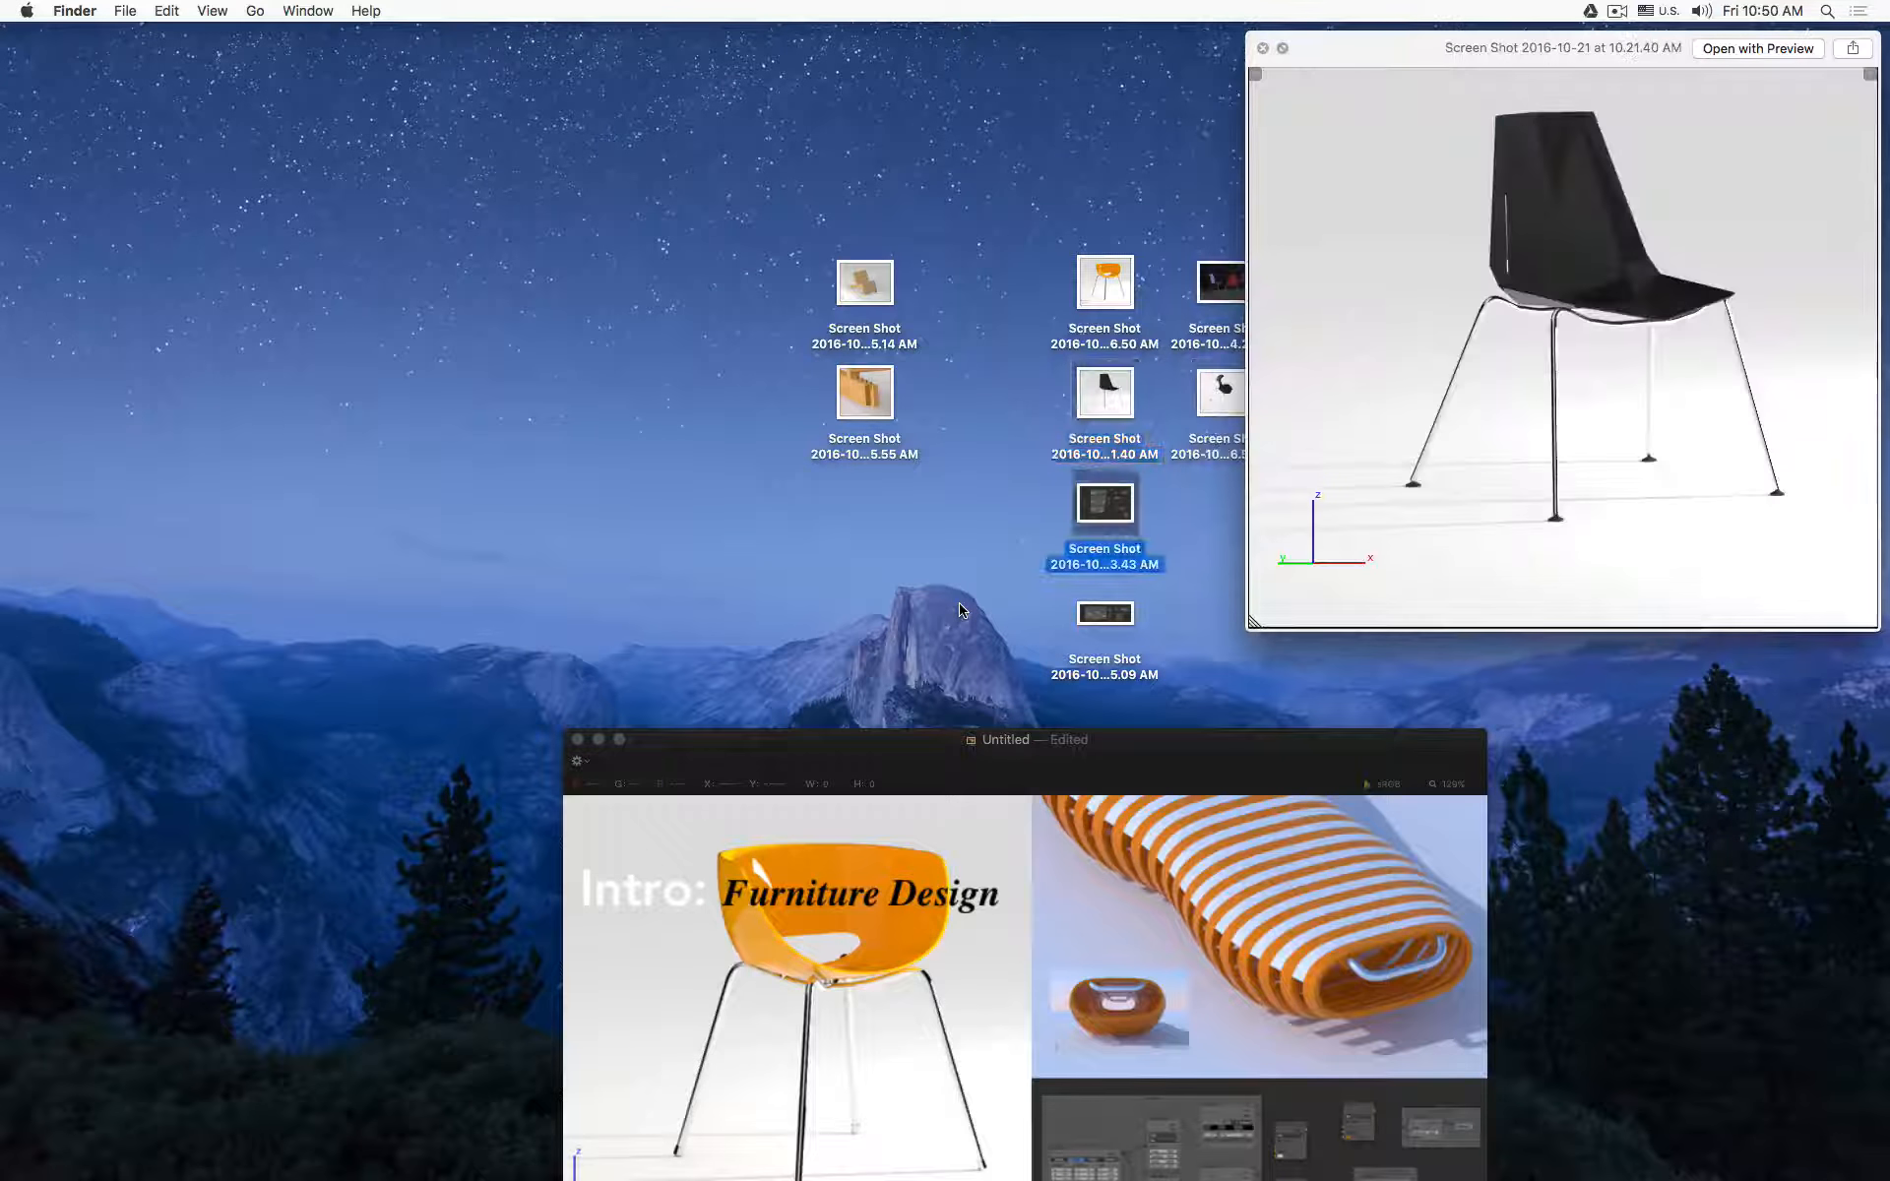
key("space")
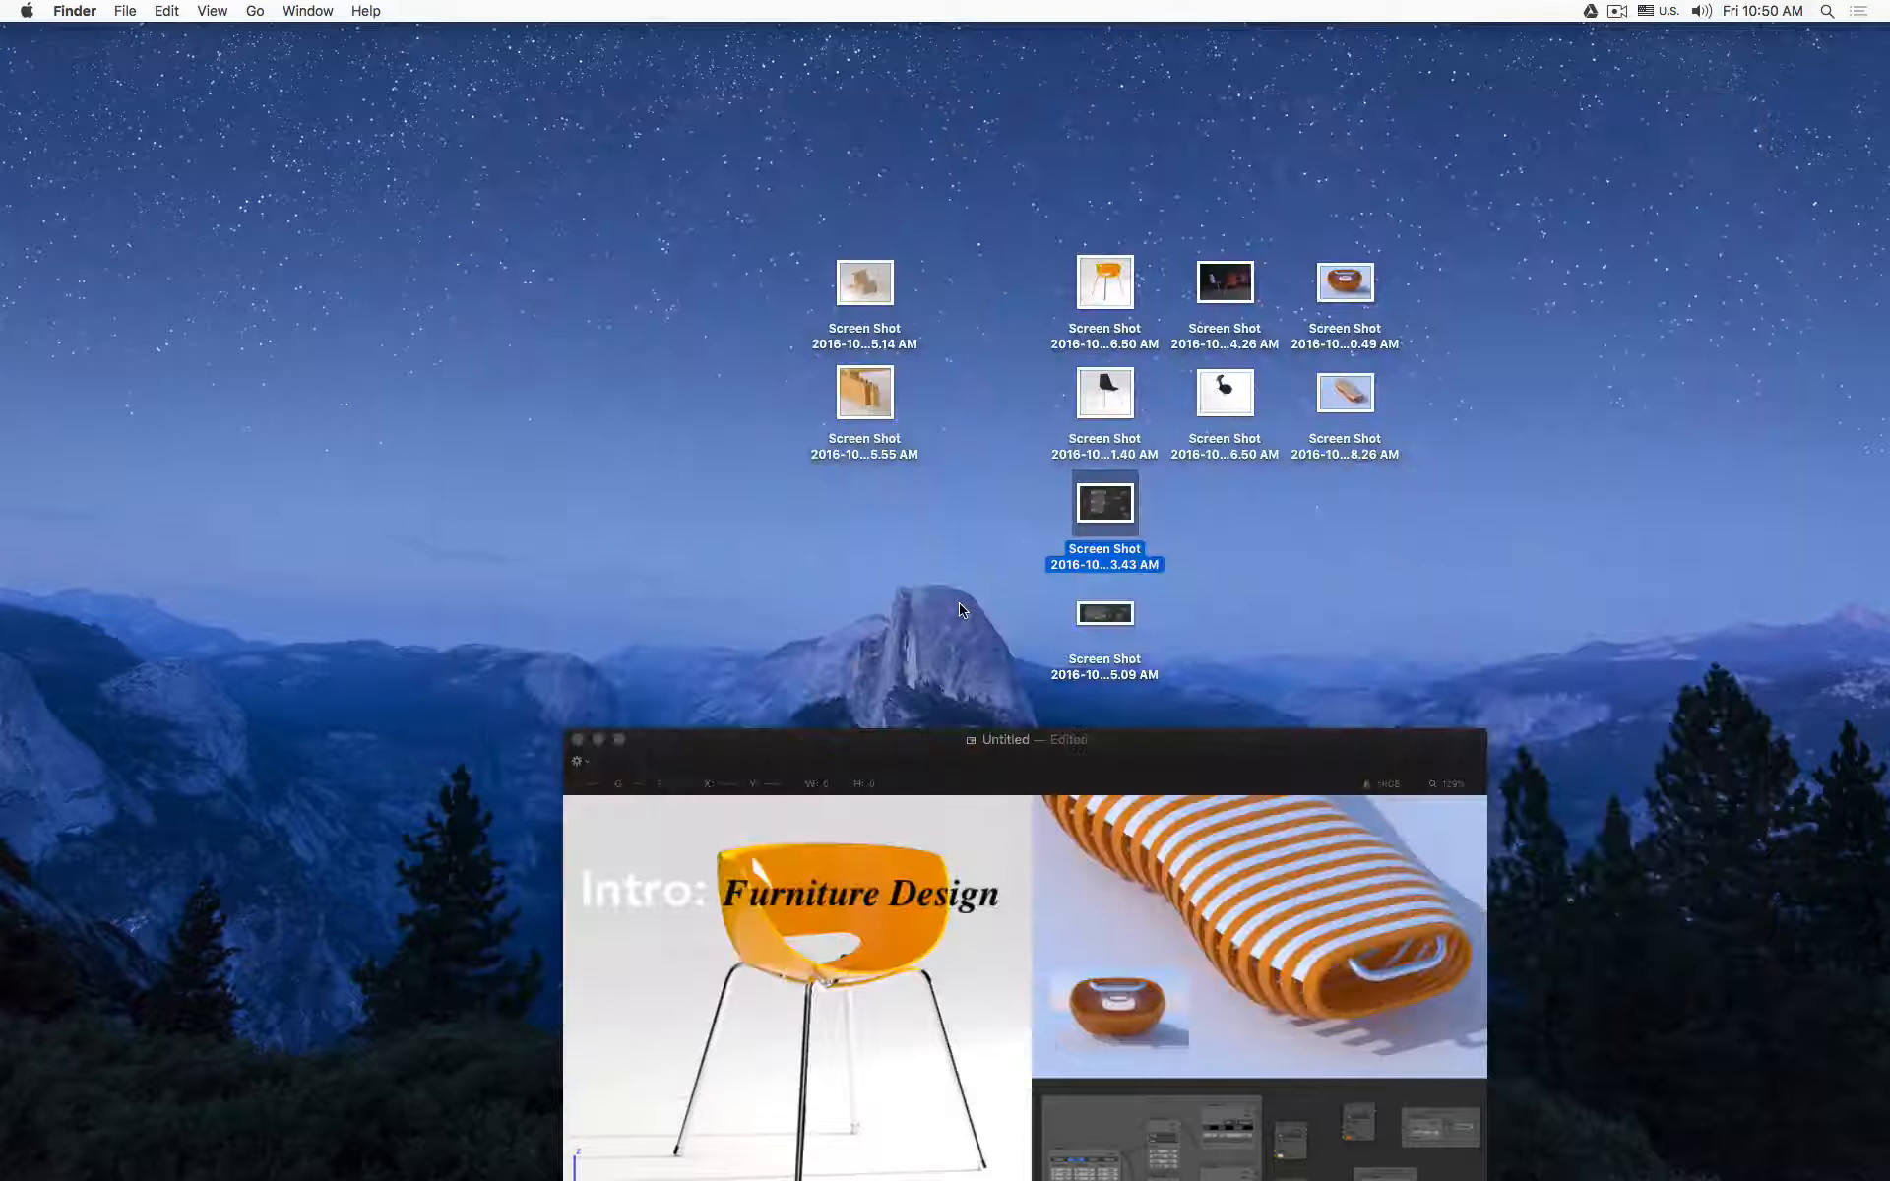
Step: Preview the two node-graph screenshots on the desktop
key("Down")
key("space")
key("space")
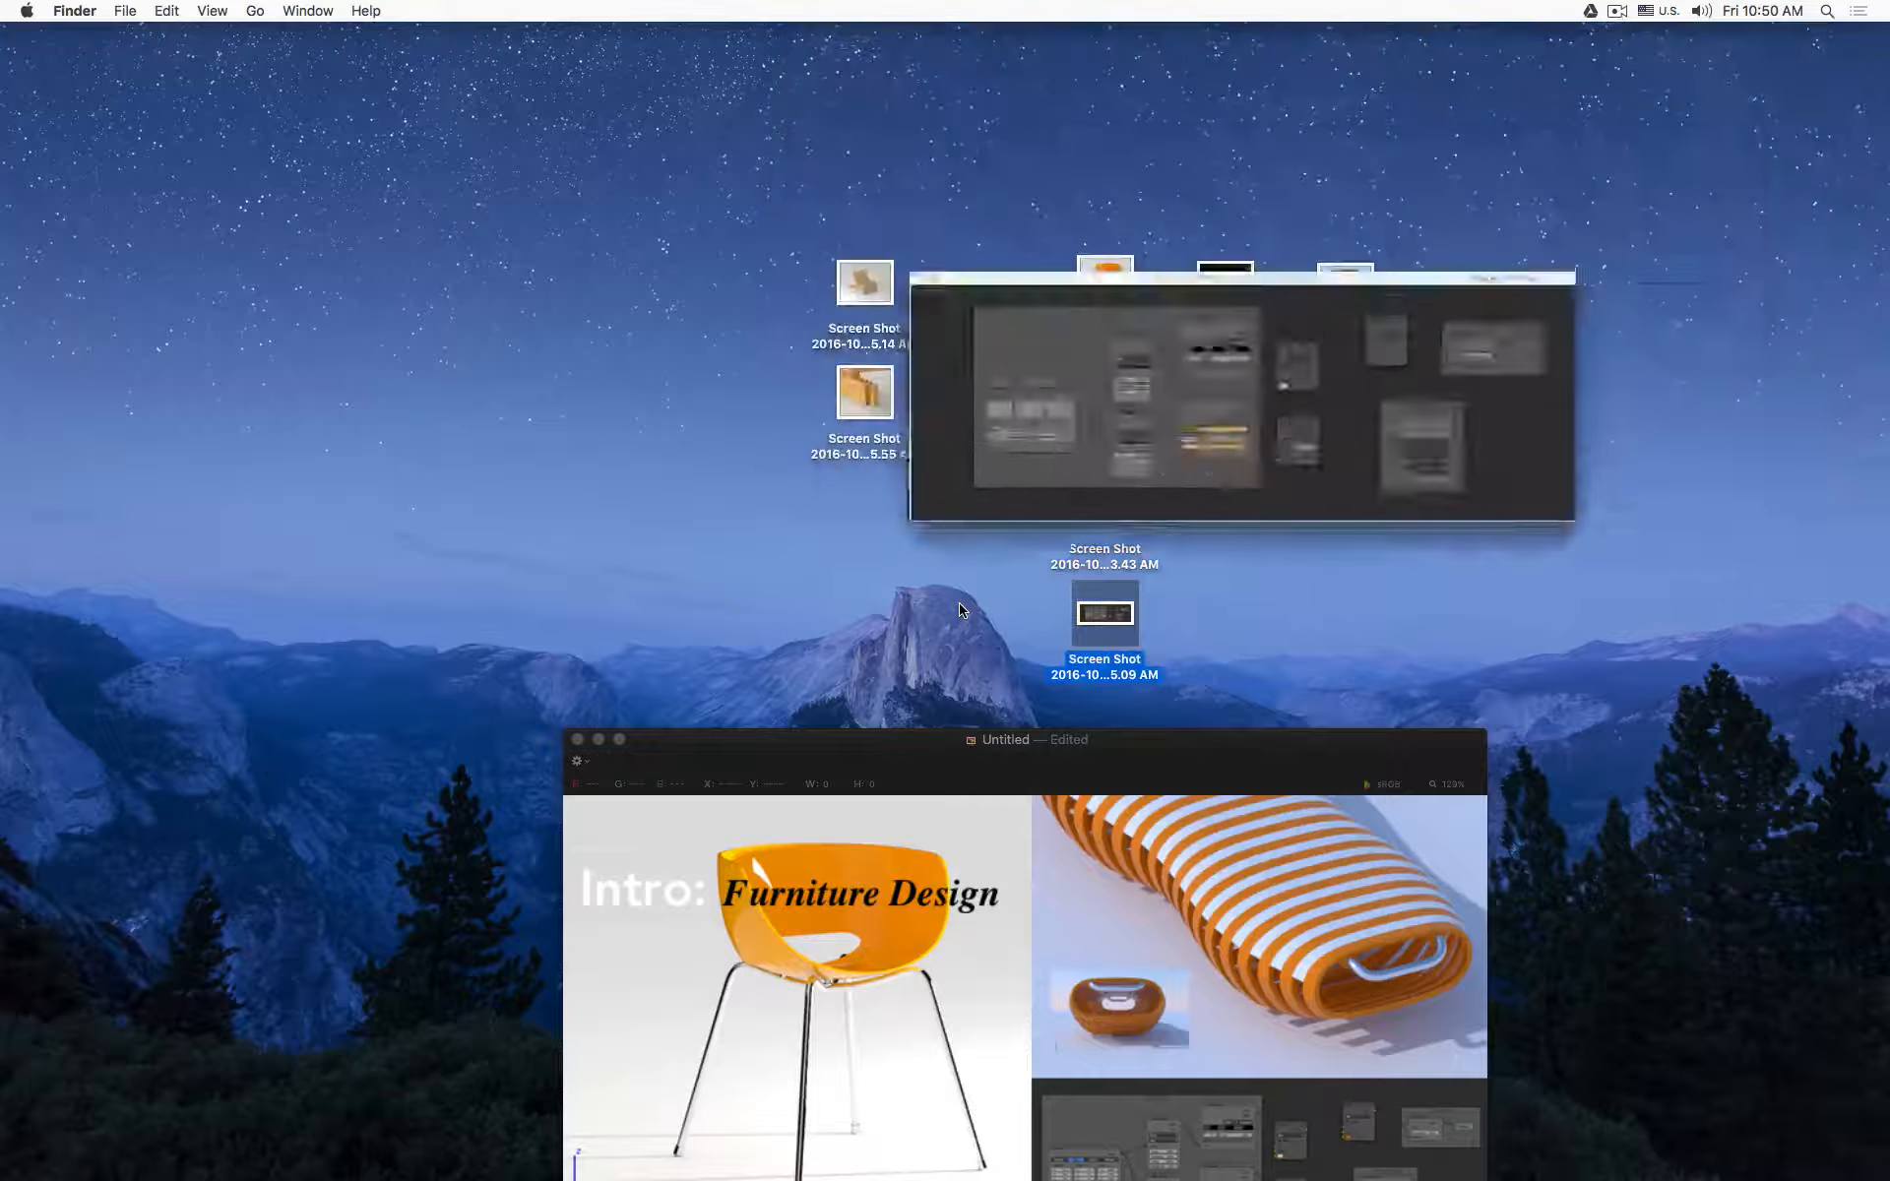
key("Up")
key("space")
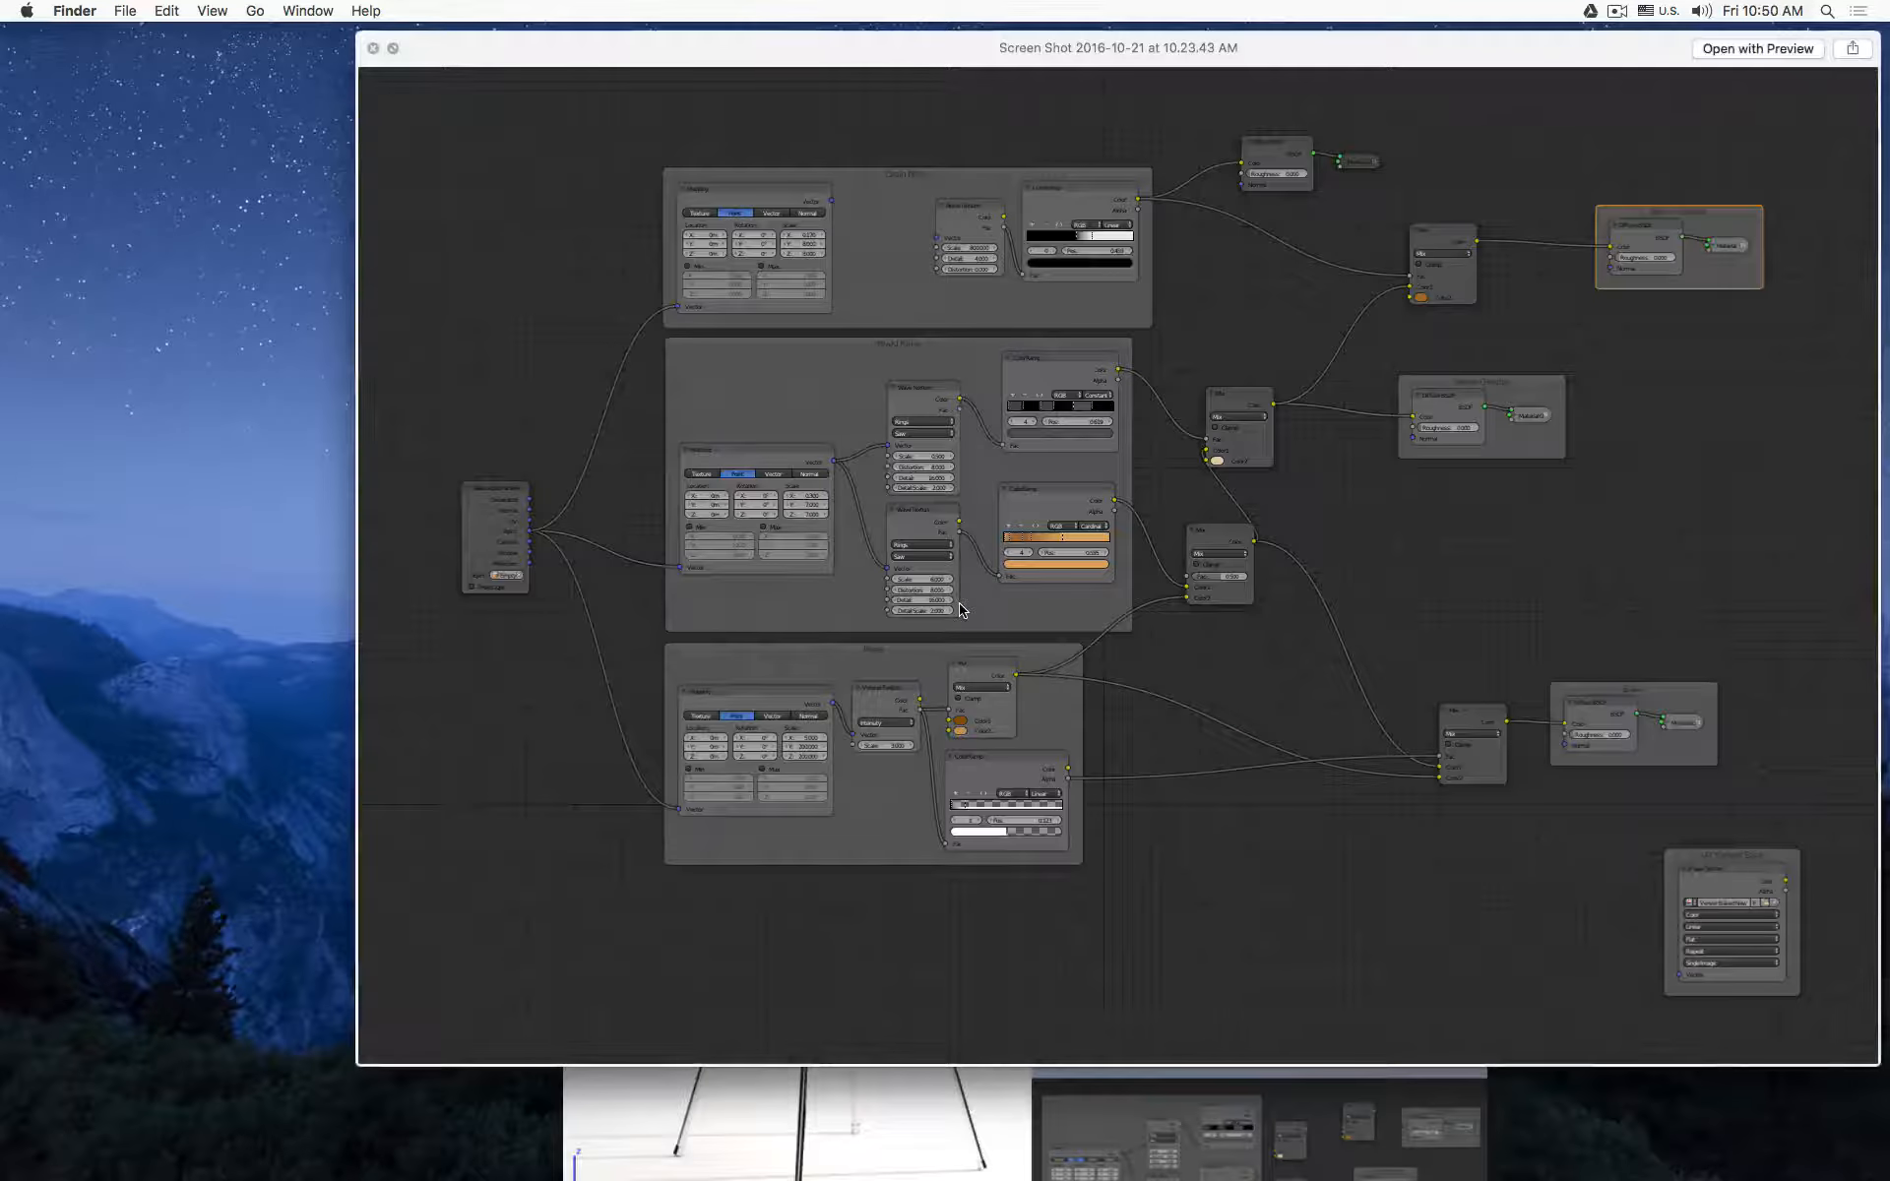
key("space")
Step: Preview the black chair and orange chair screenshots again, and move the composition window back up
key("Up")
key("space")
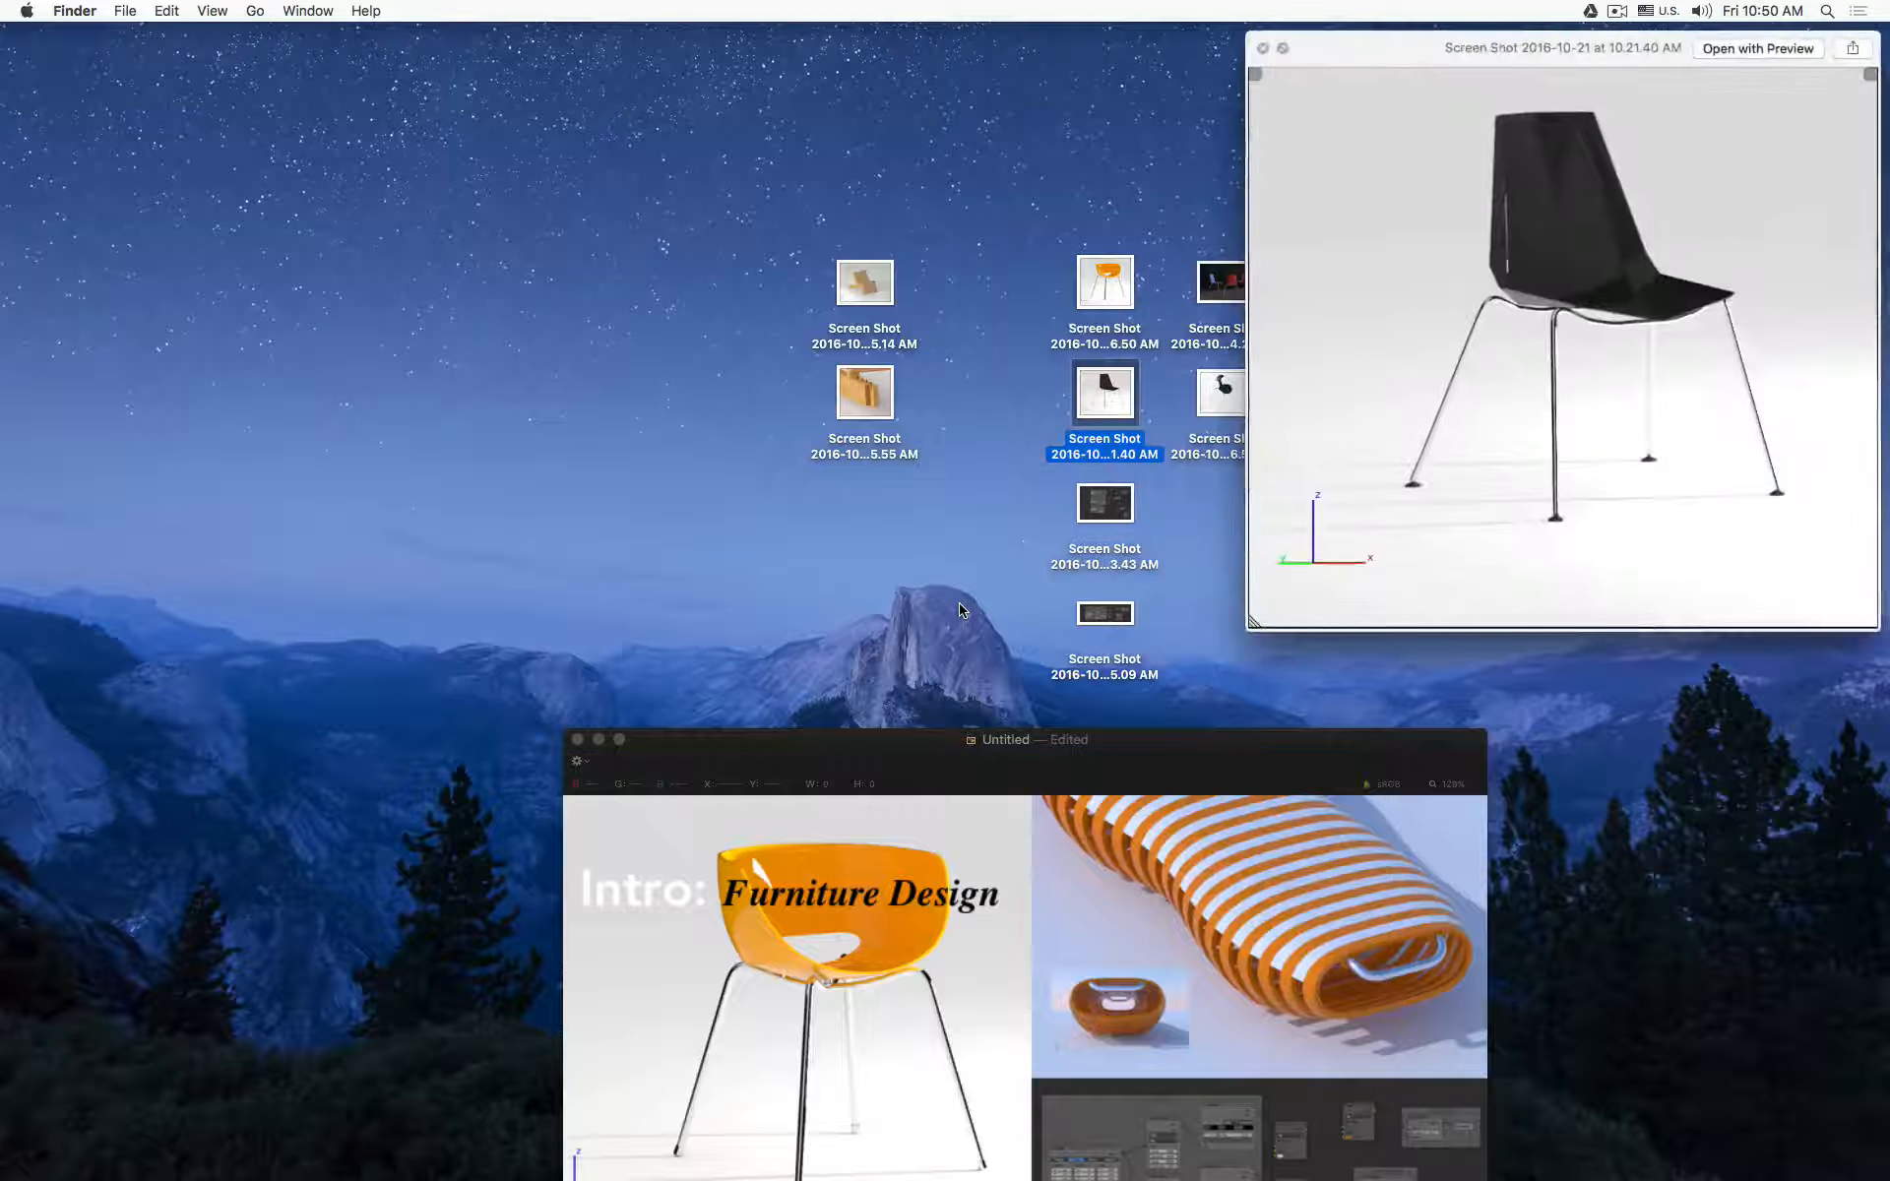
key("space")
key("Up")
key("space")
key("Right")
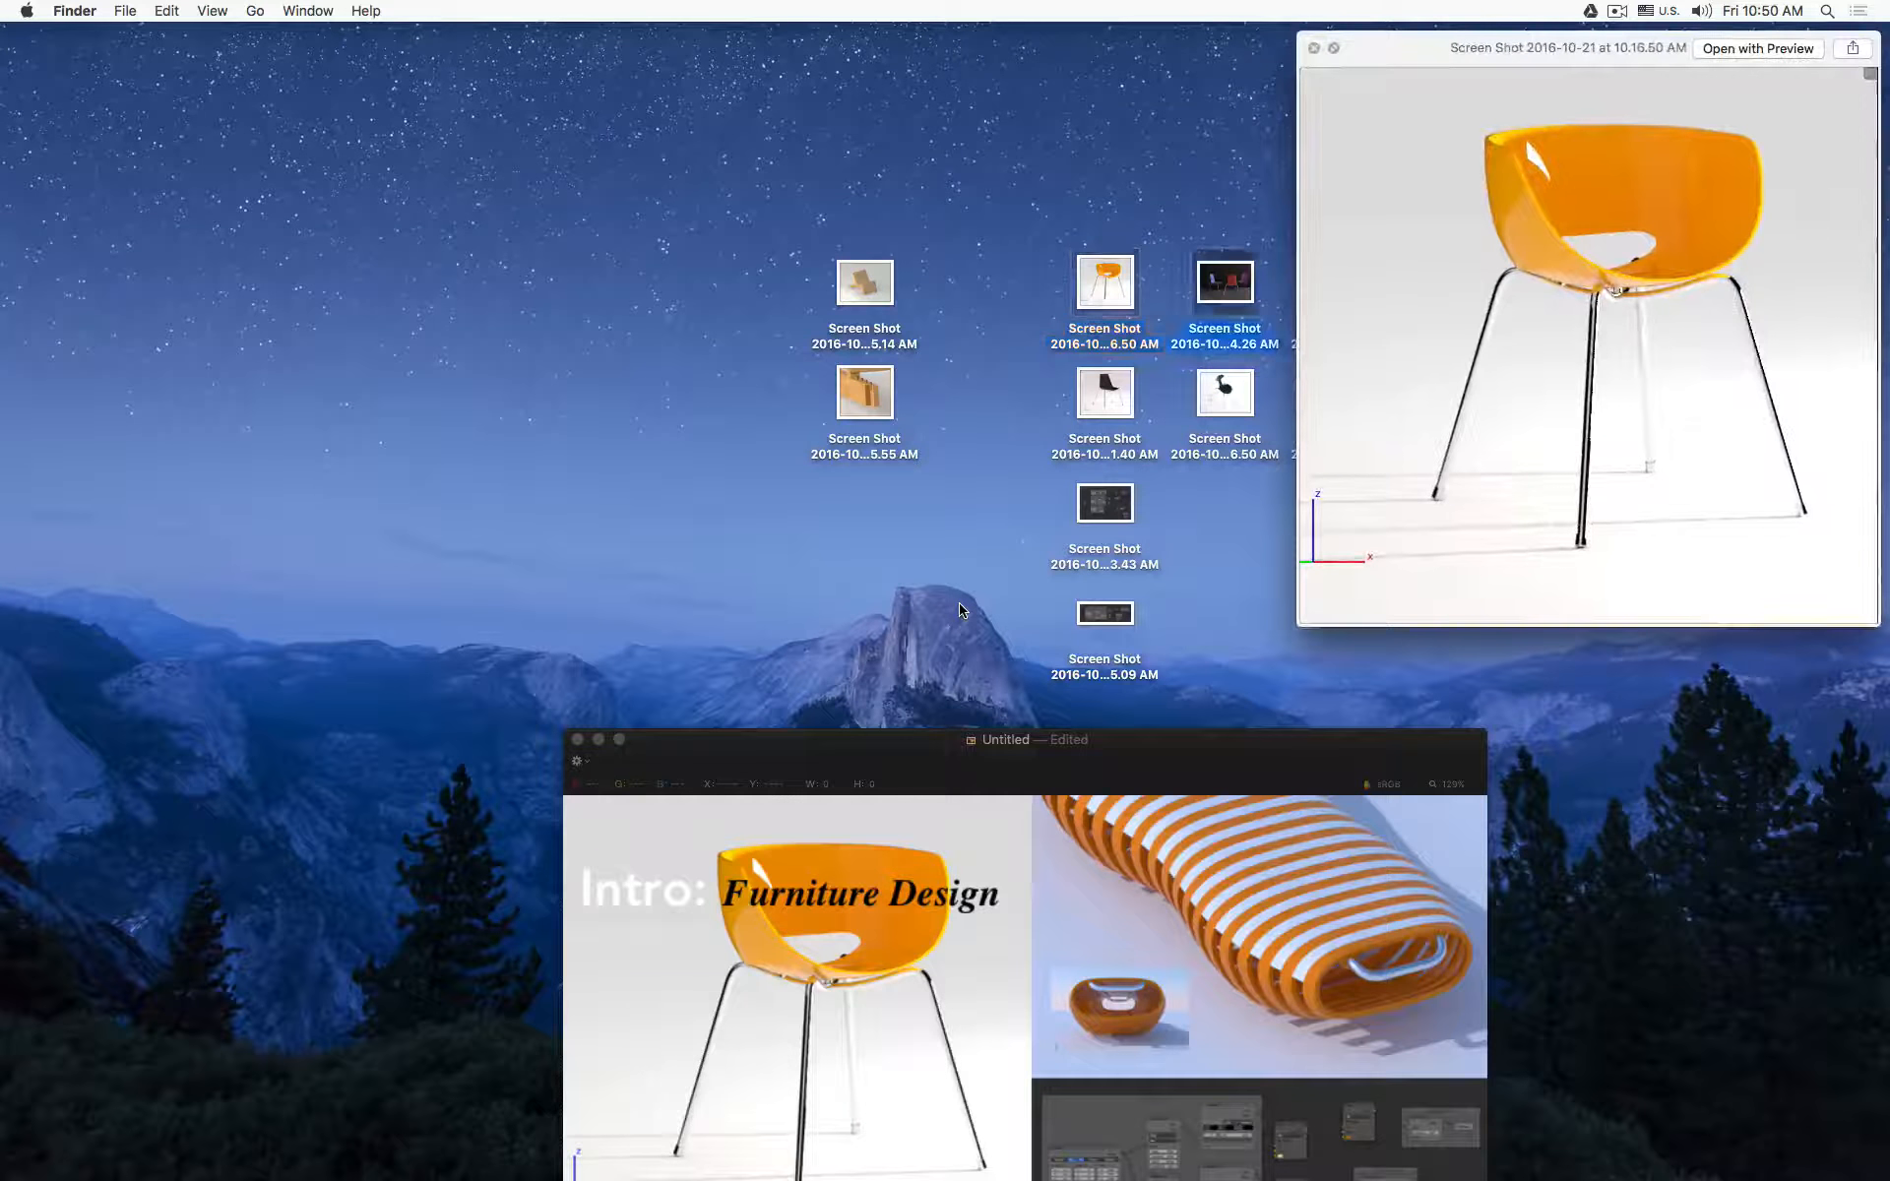
key("space")
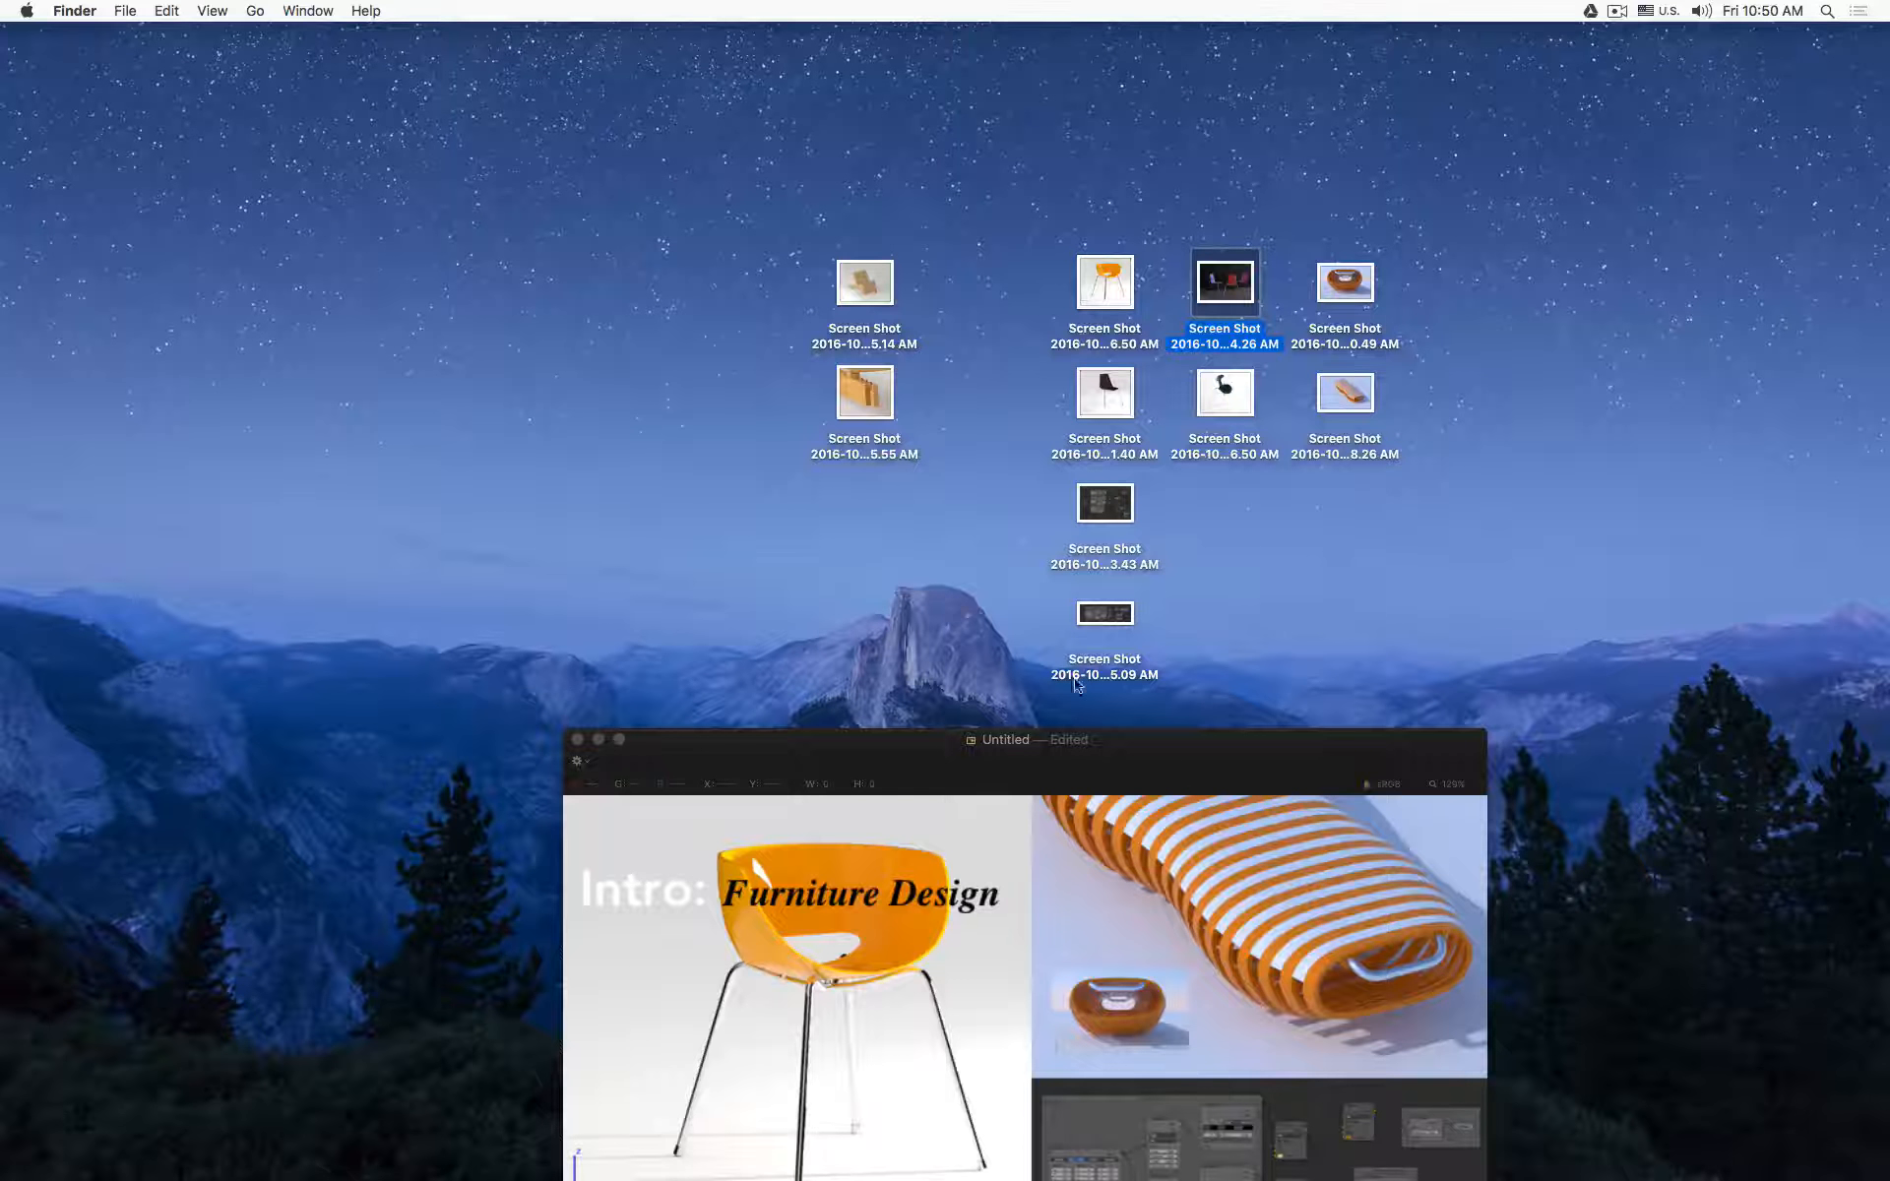
left_click_drag(1226, 748, 1188, 174)
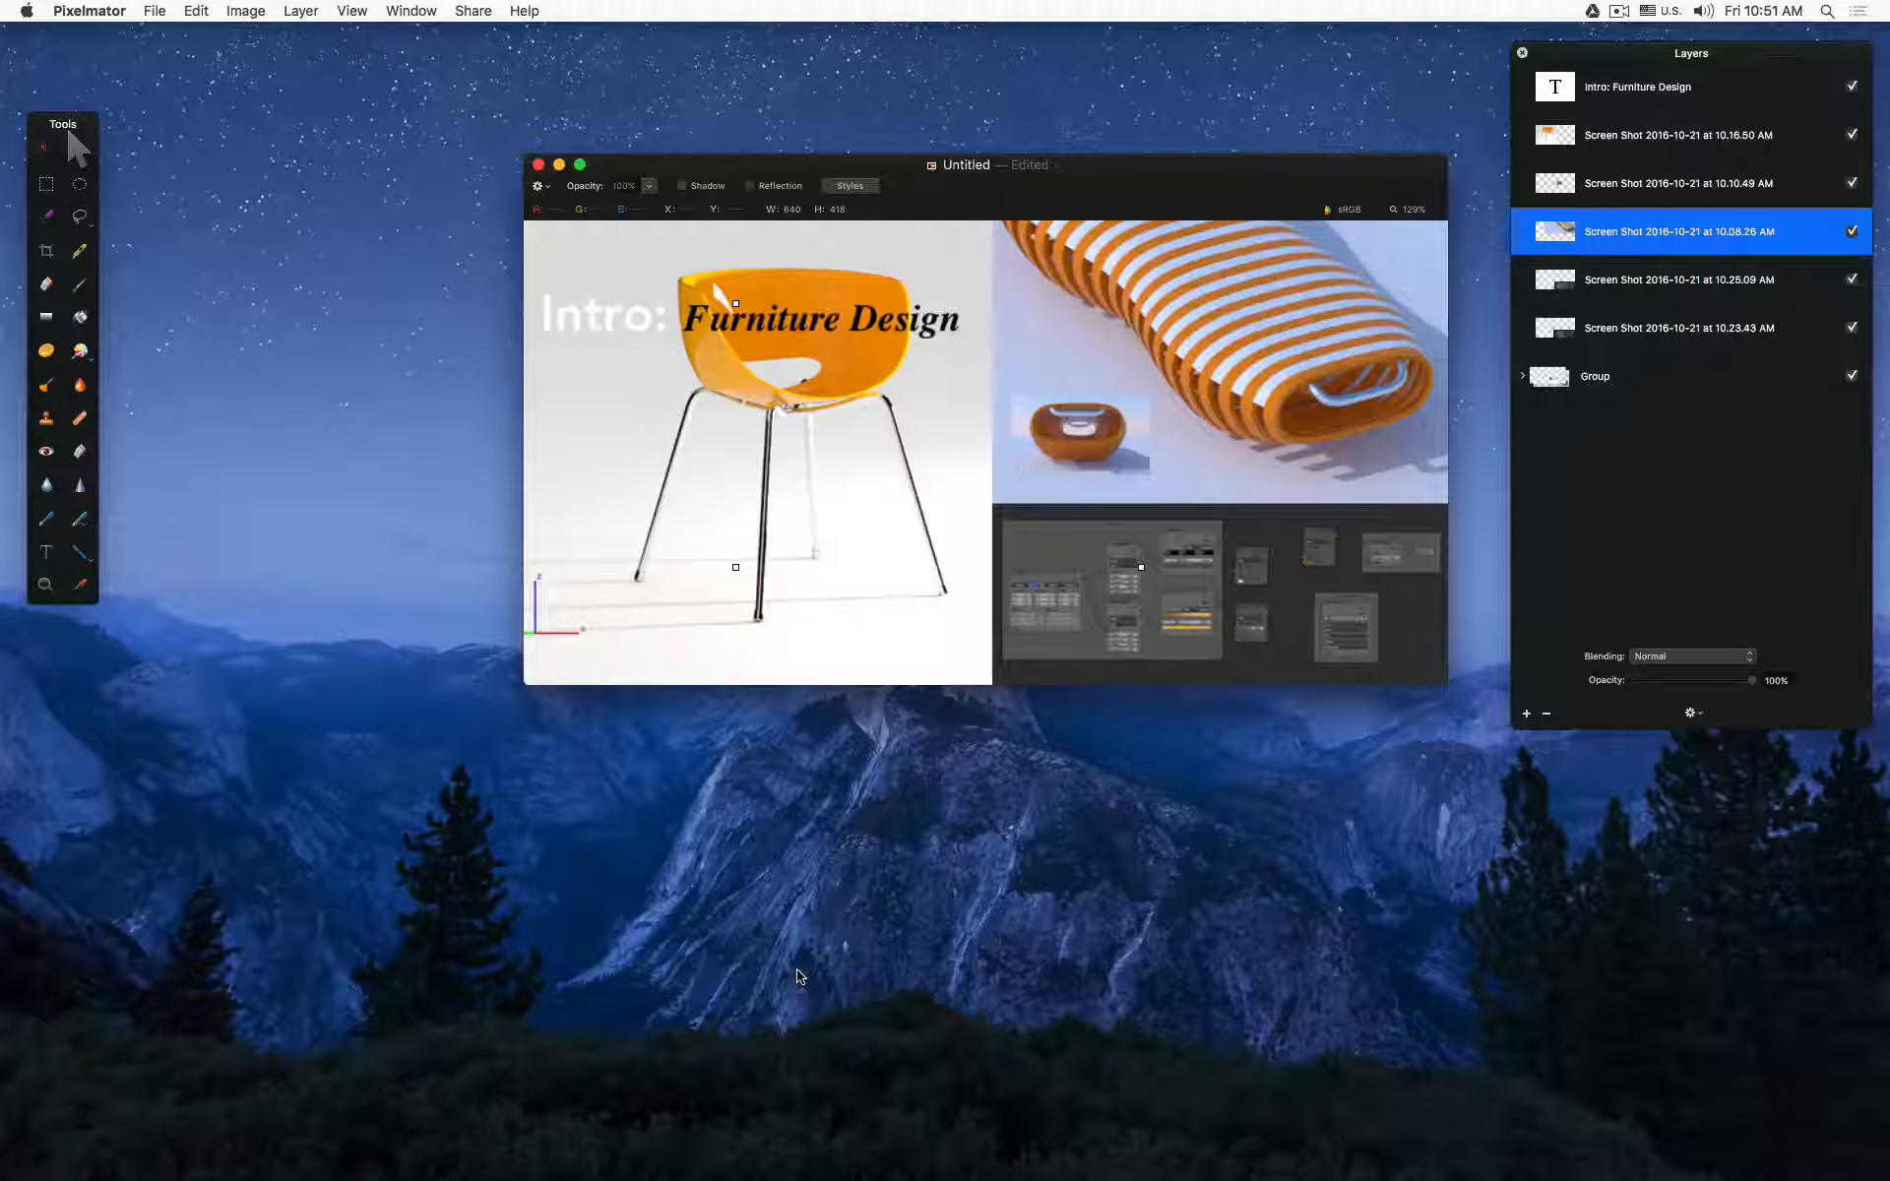
left_click(559, 164)
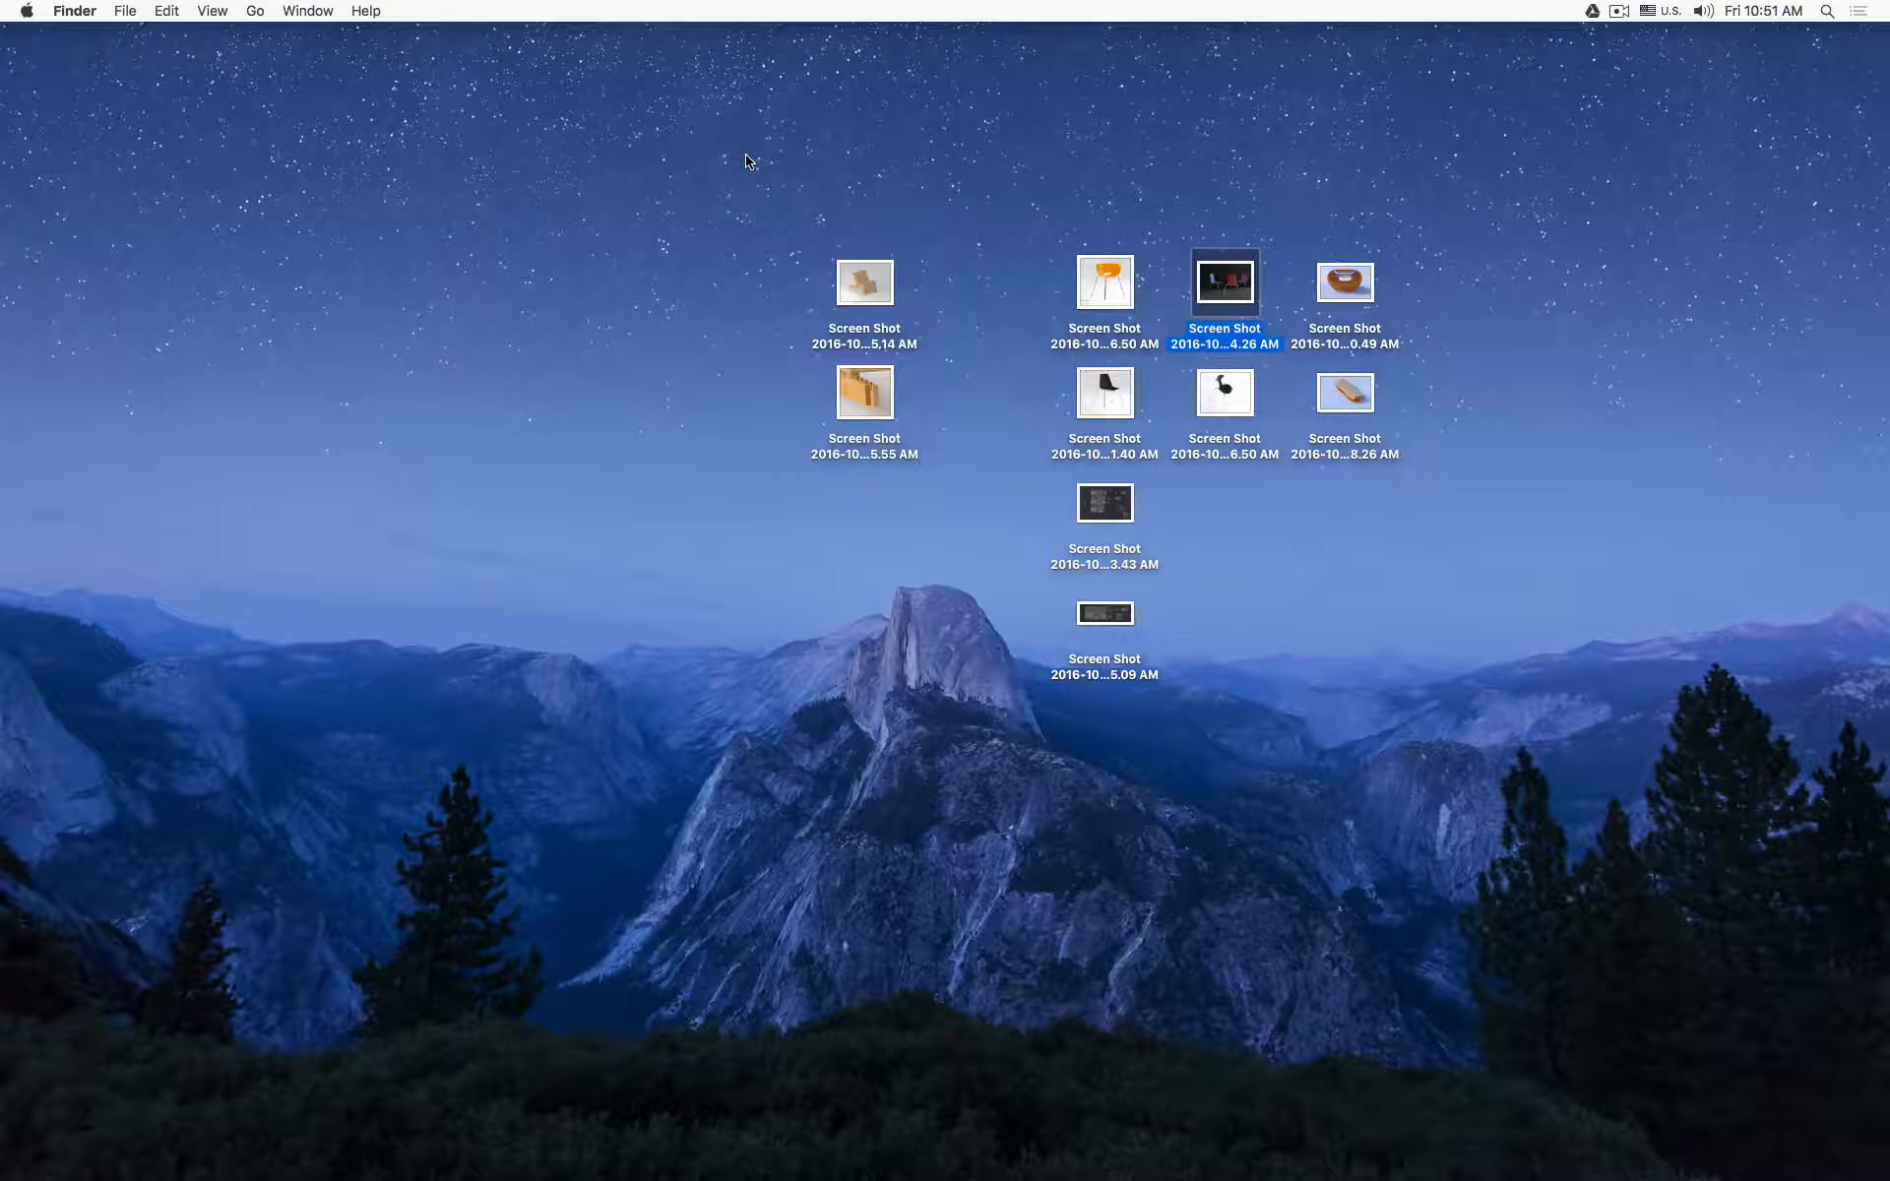
mouse_move(1533, 1169)
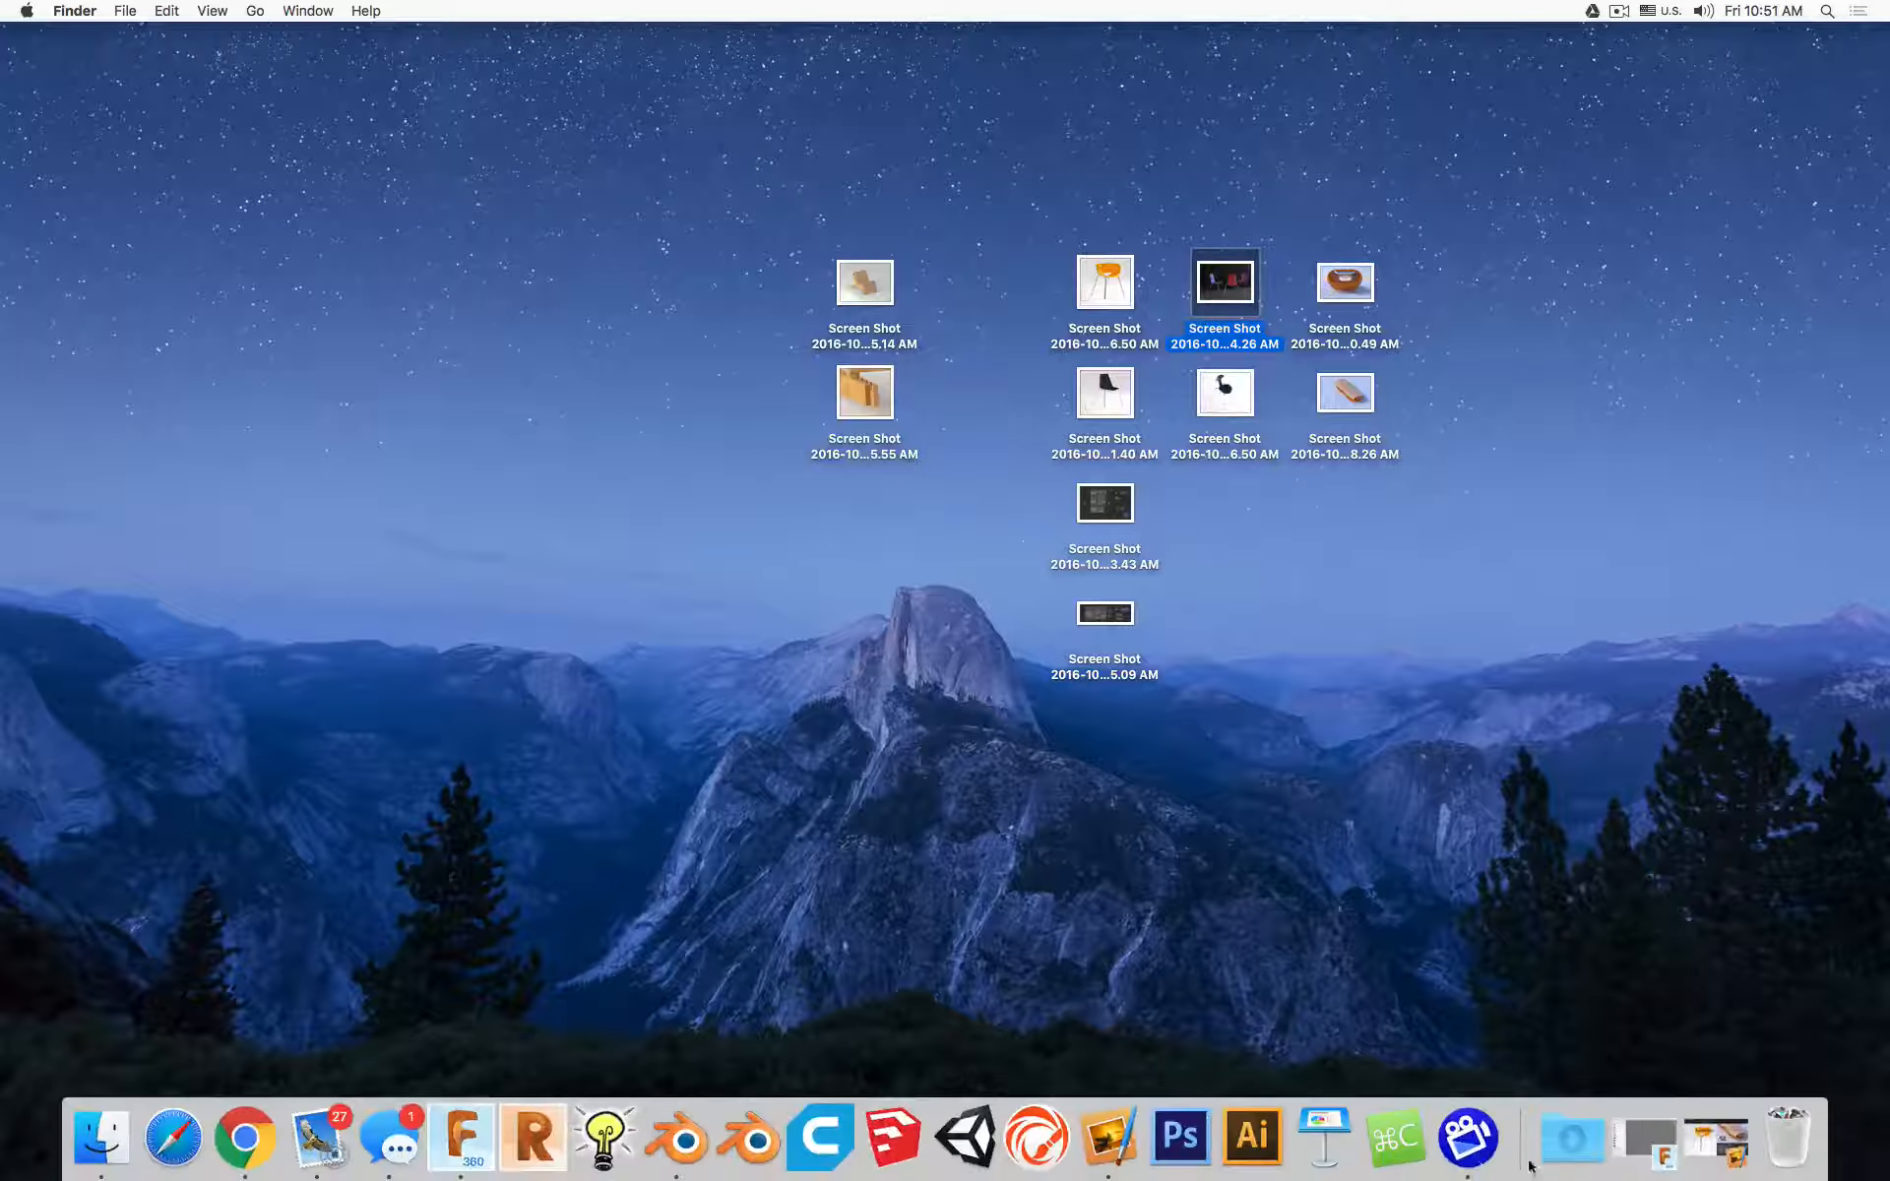
left_click(1700, 1142)
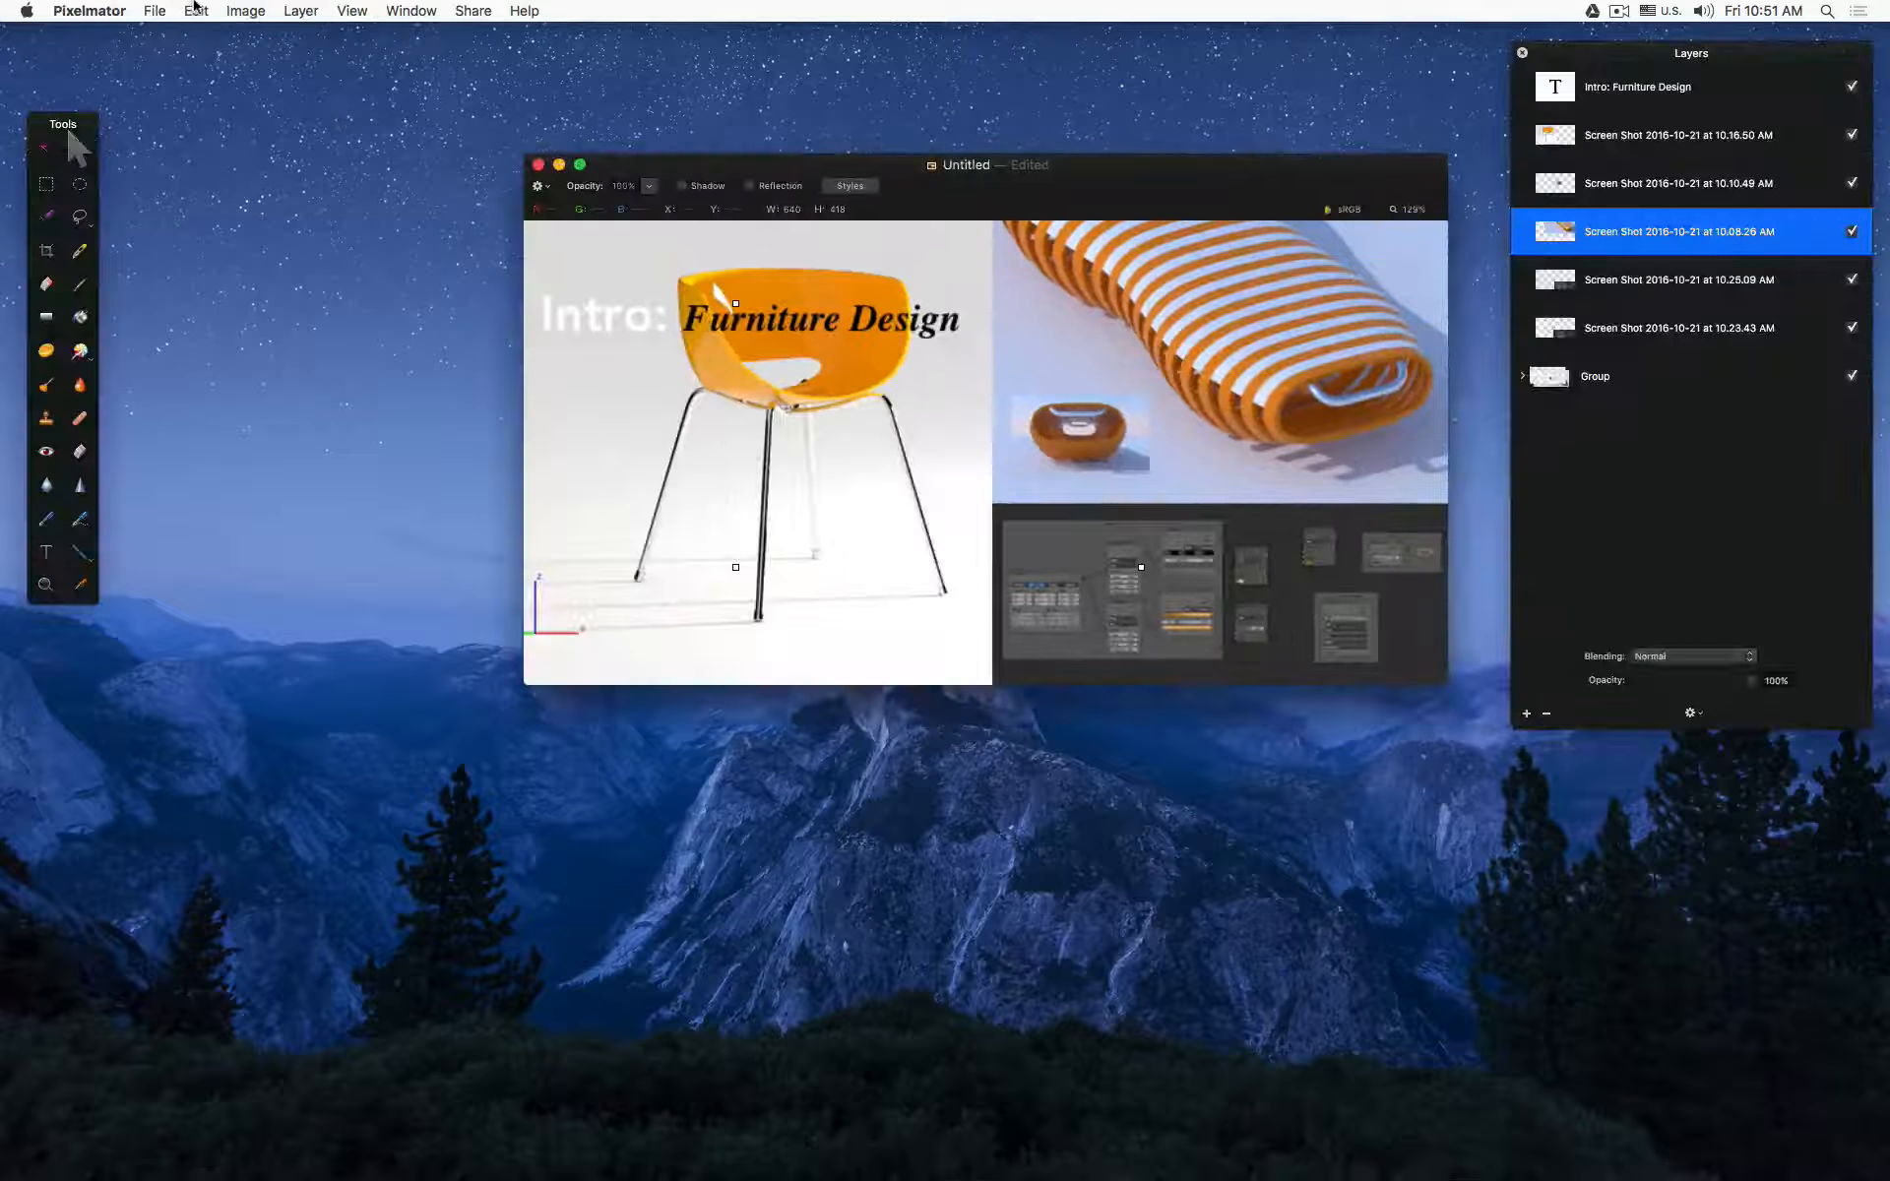
Step: Create a new 728 × 366 pixel document at 72 pixels/inch and enlarge its window around the blank canvas
left_click(195, 11)
mouse_move(242, 12)
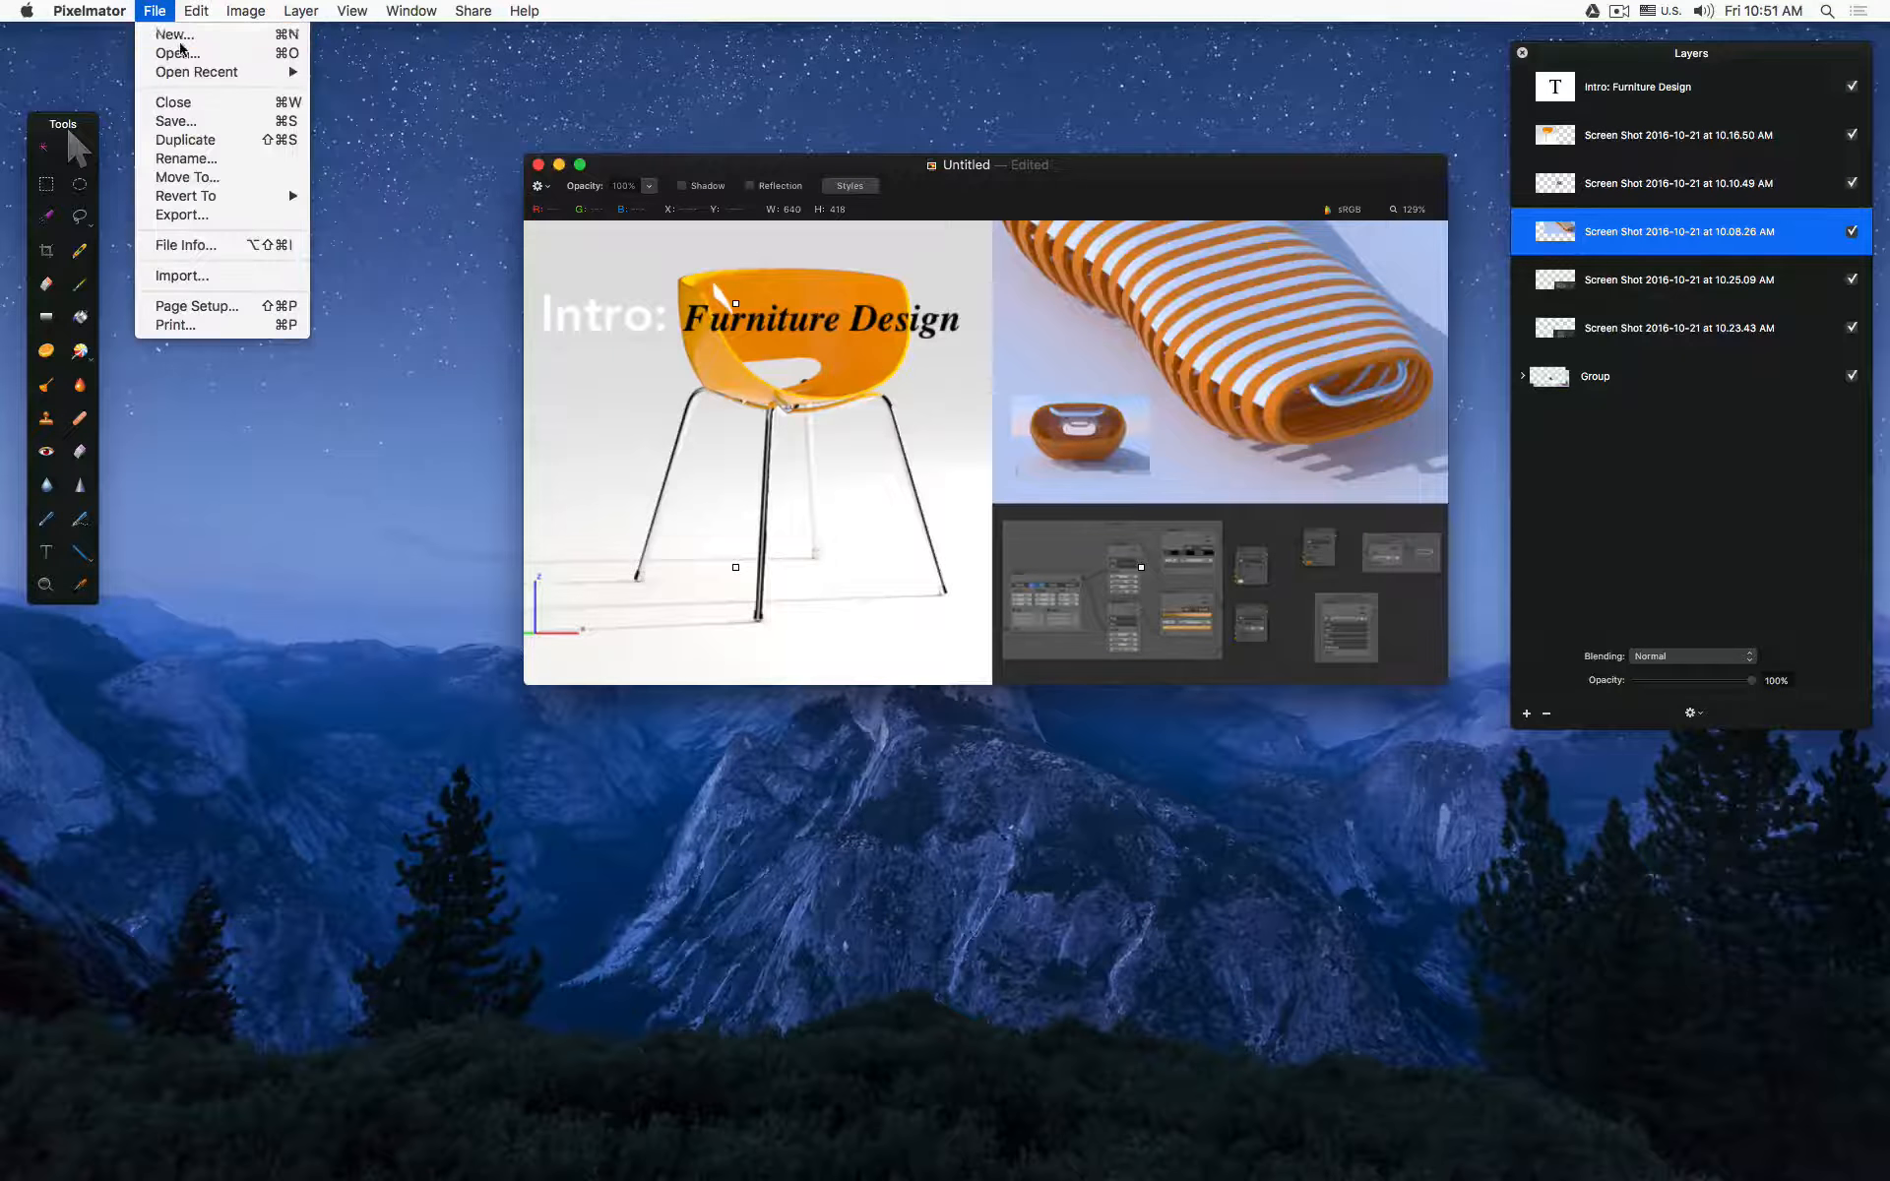
left_click(163, 34)
left_click(1062, 440)
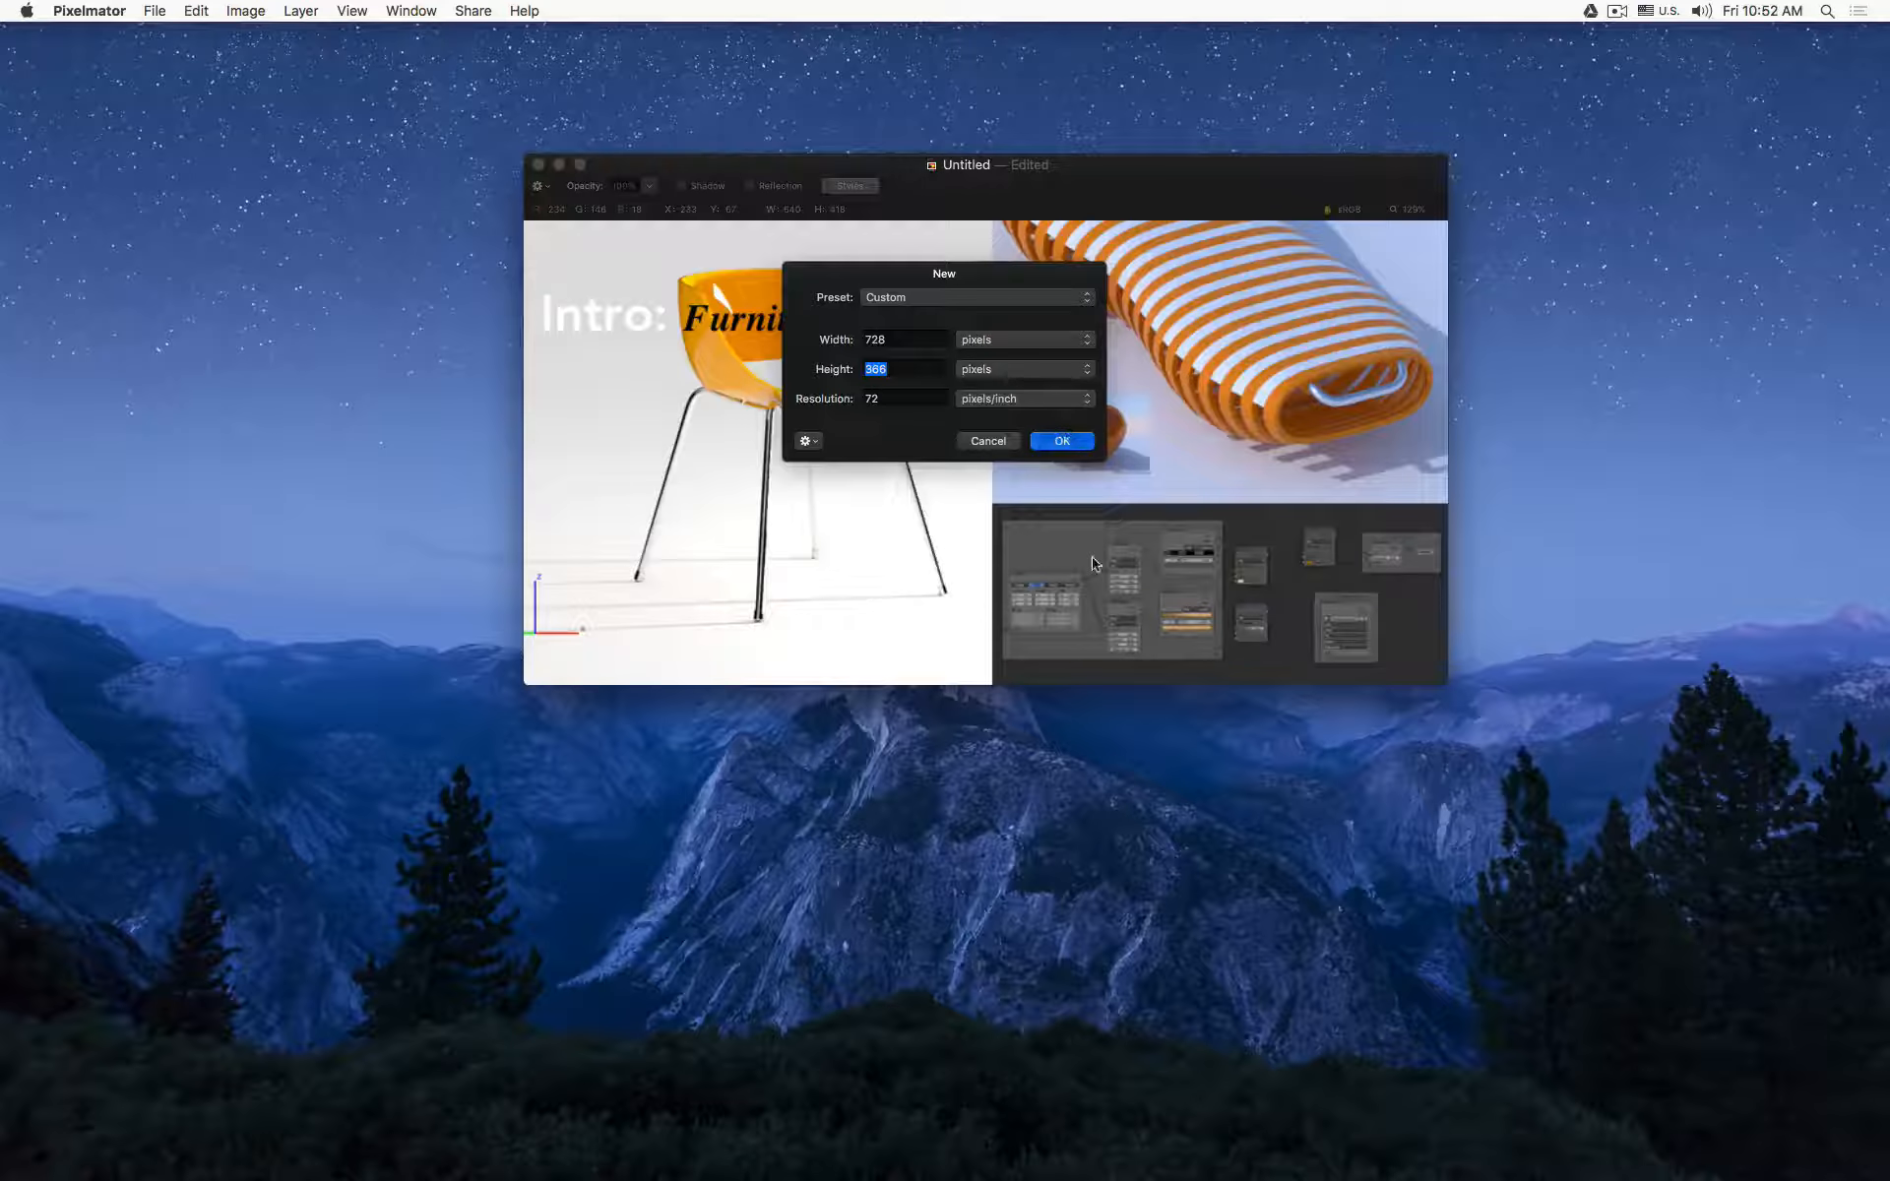
left_click_drag(1018, 218, 793, 142)
left_click_drag(1079, 557, 1319, 799)
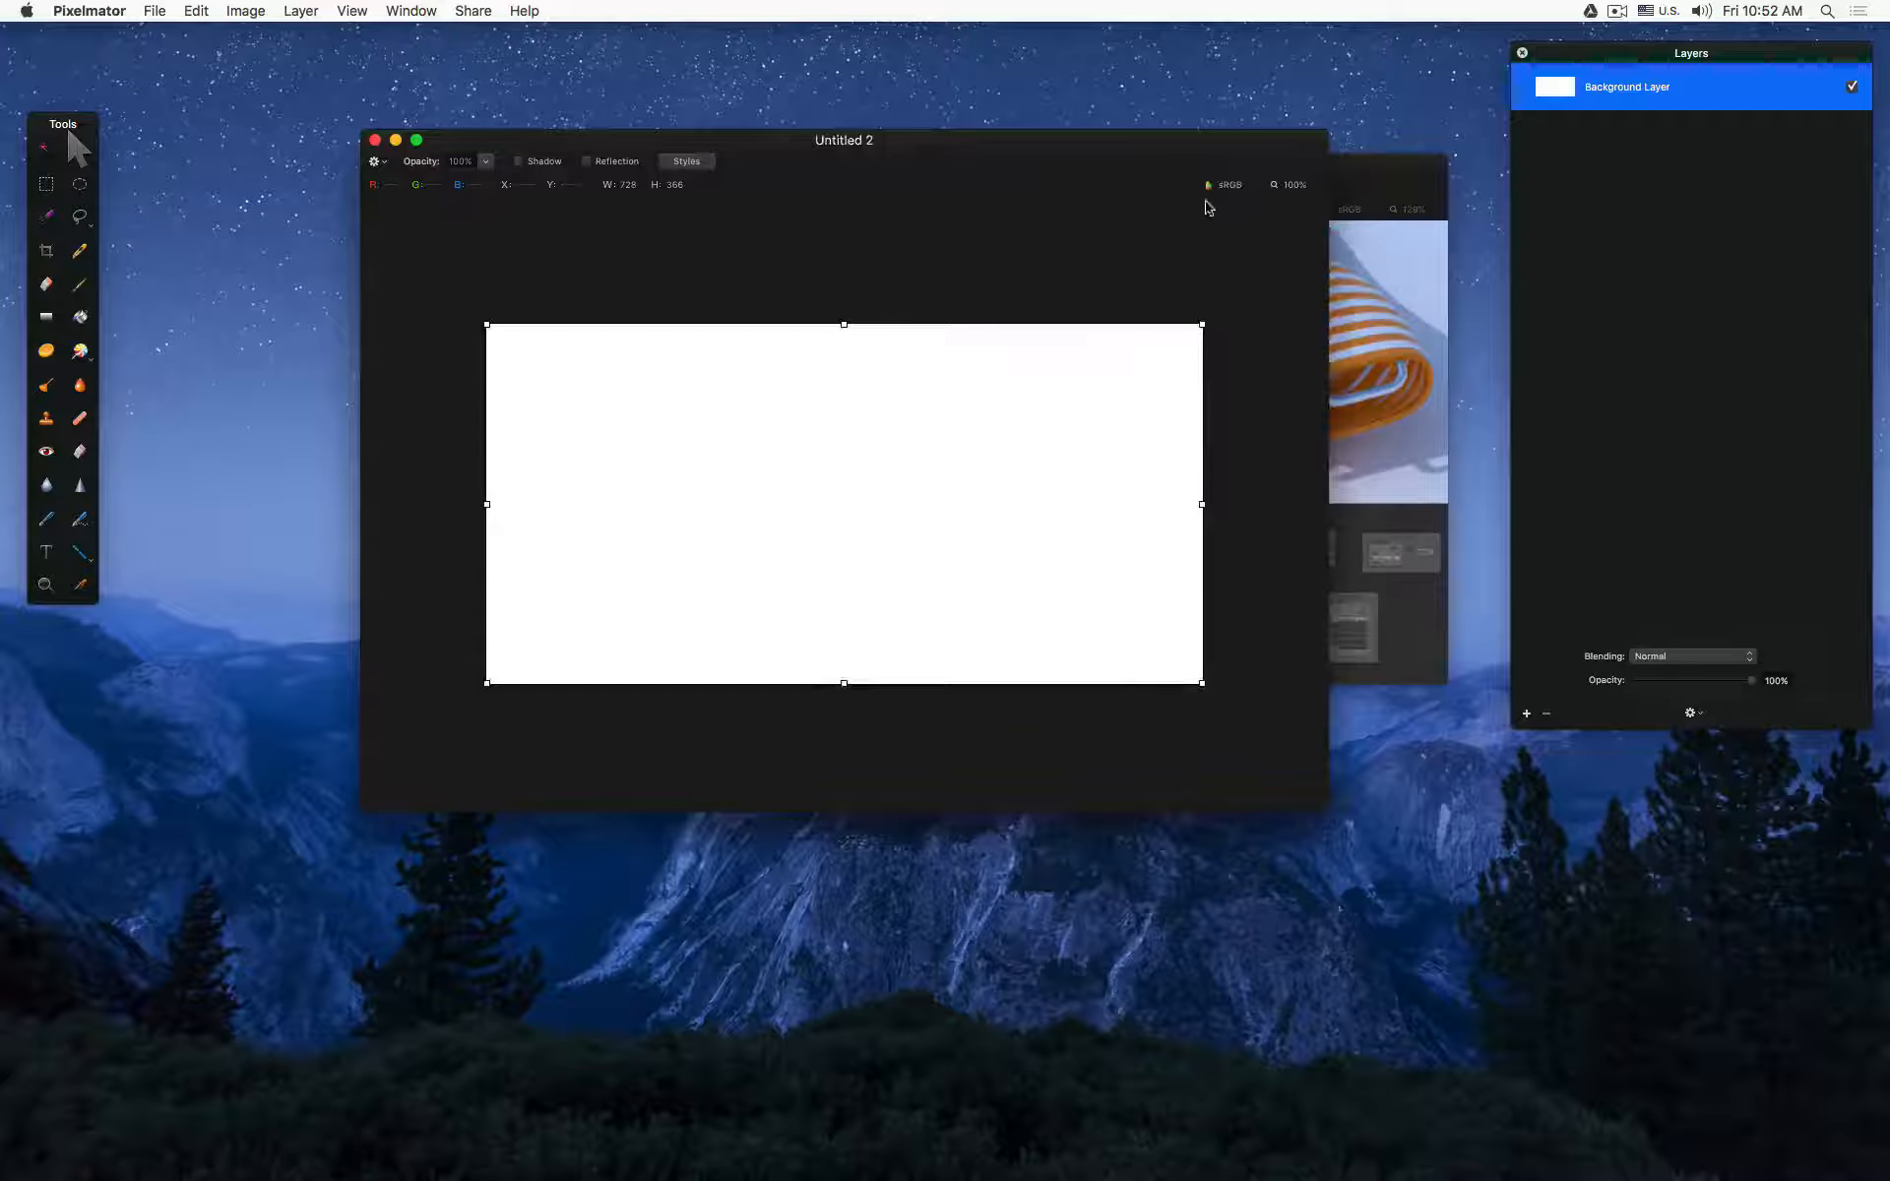
Step: Minimize the original furniture composition and reposition the new document's window so the desktop furniture screenshots are accessible
left_click(1391, 171)
left_click(558, 164)
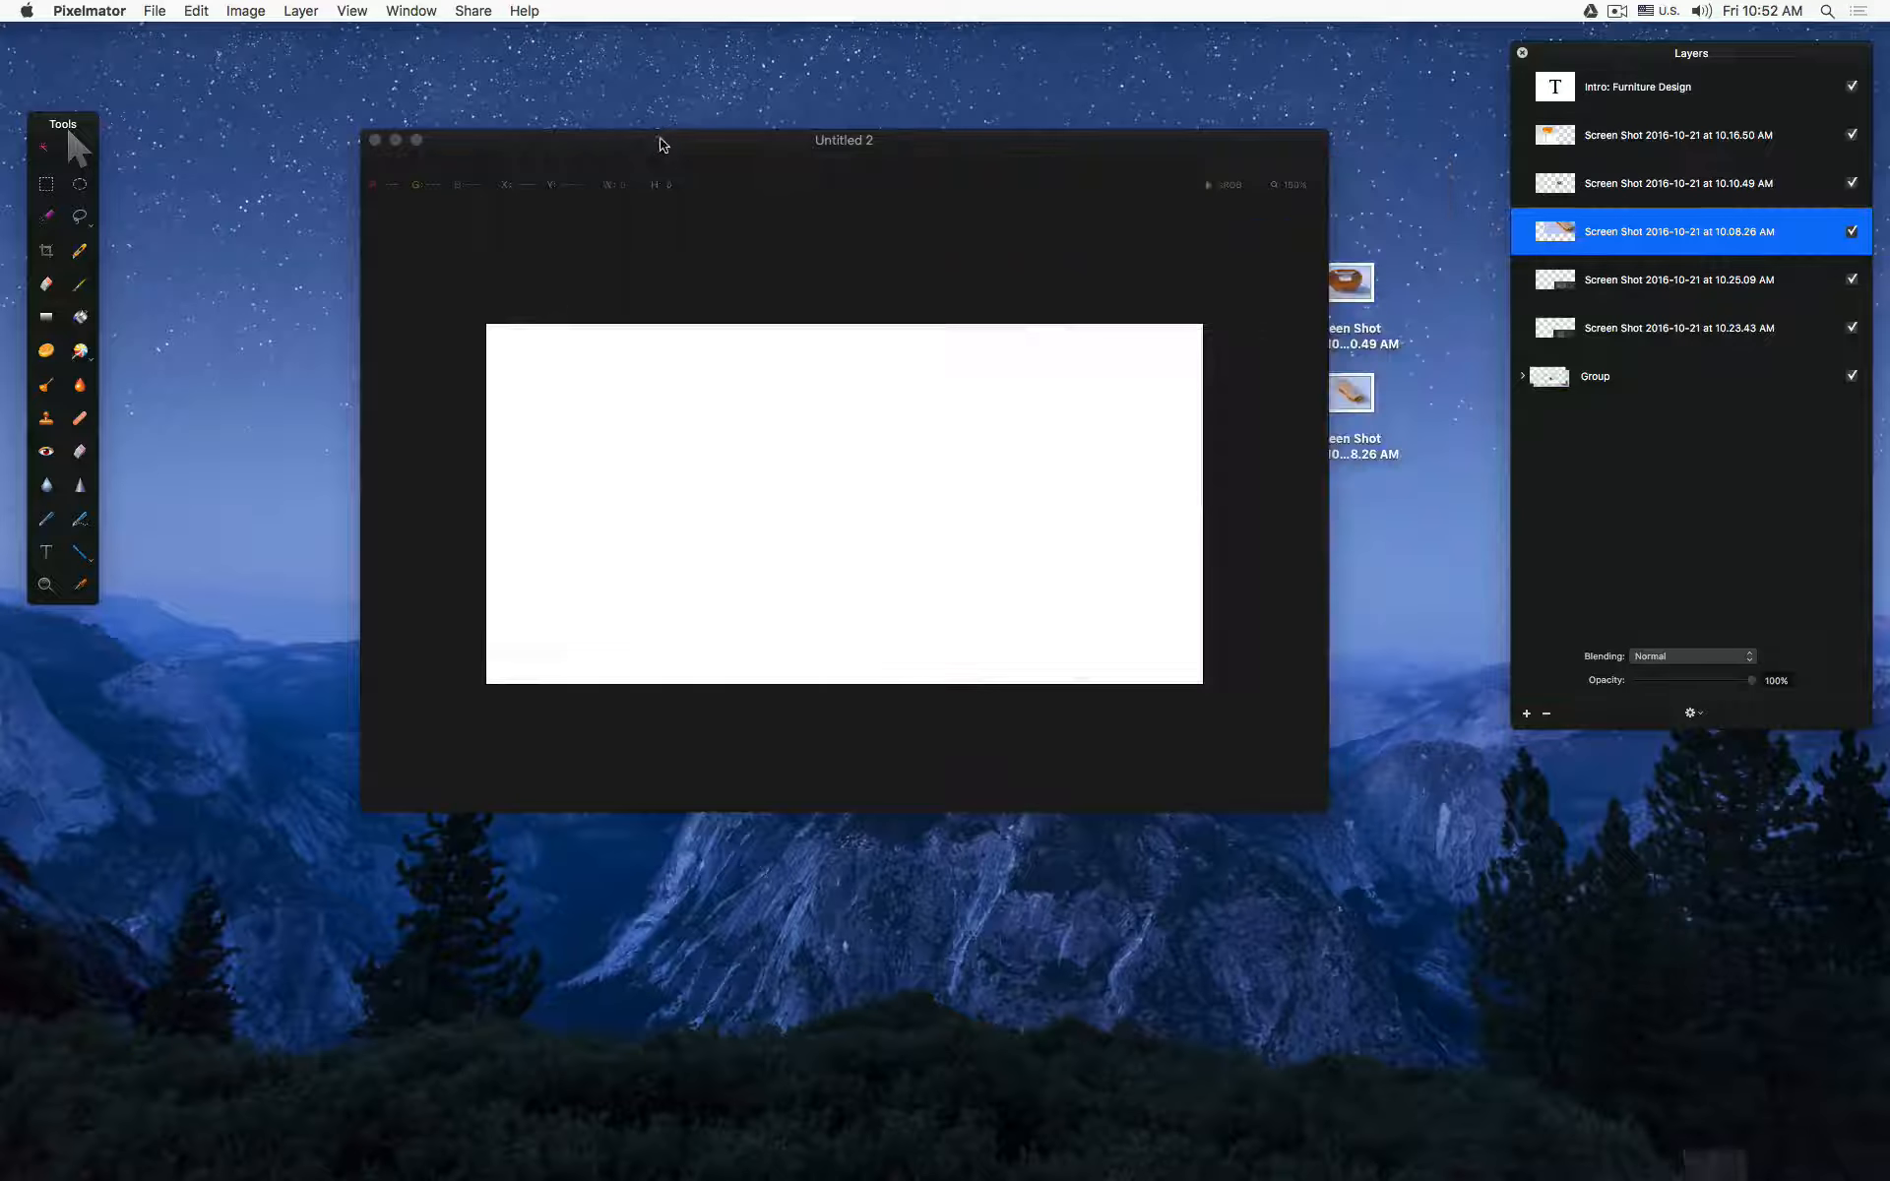
left_click_drag(646, 154, 644, 163)
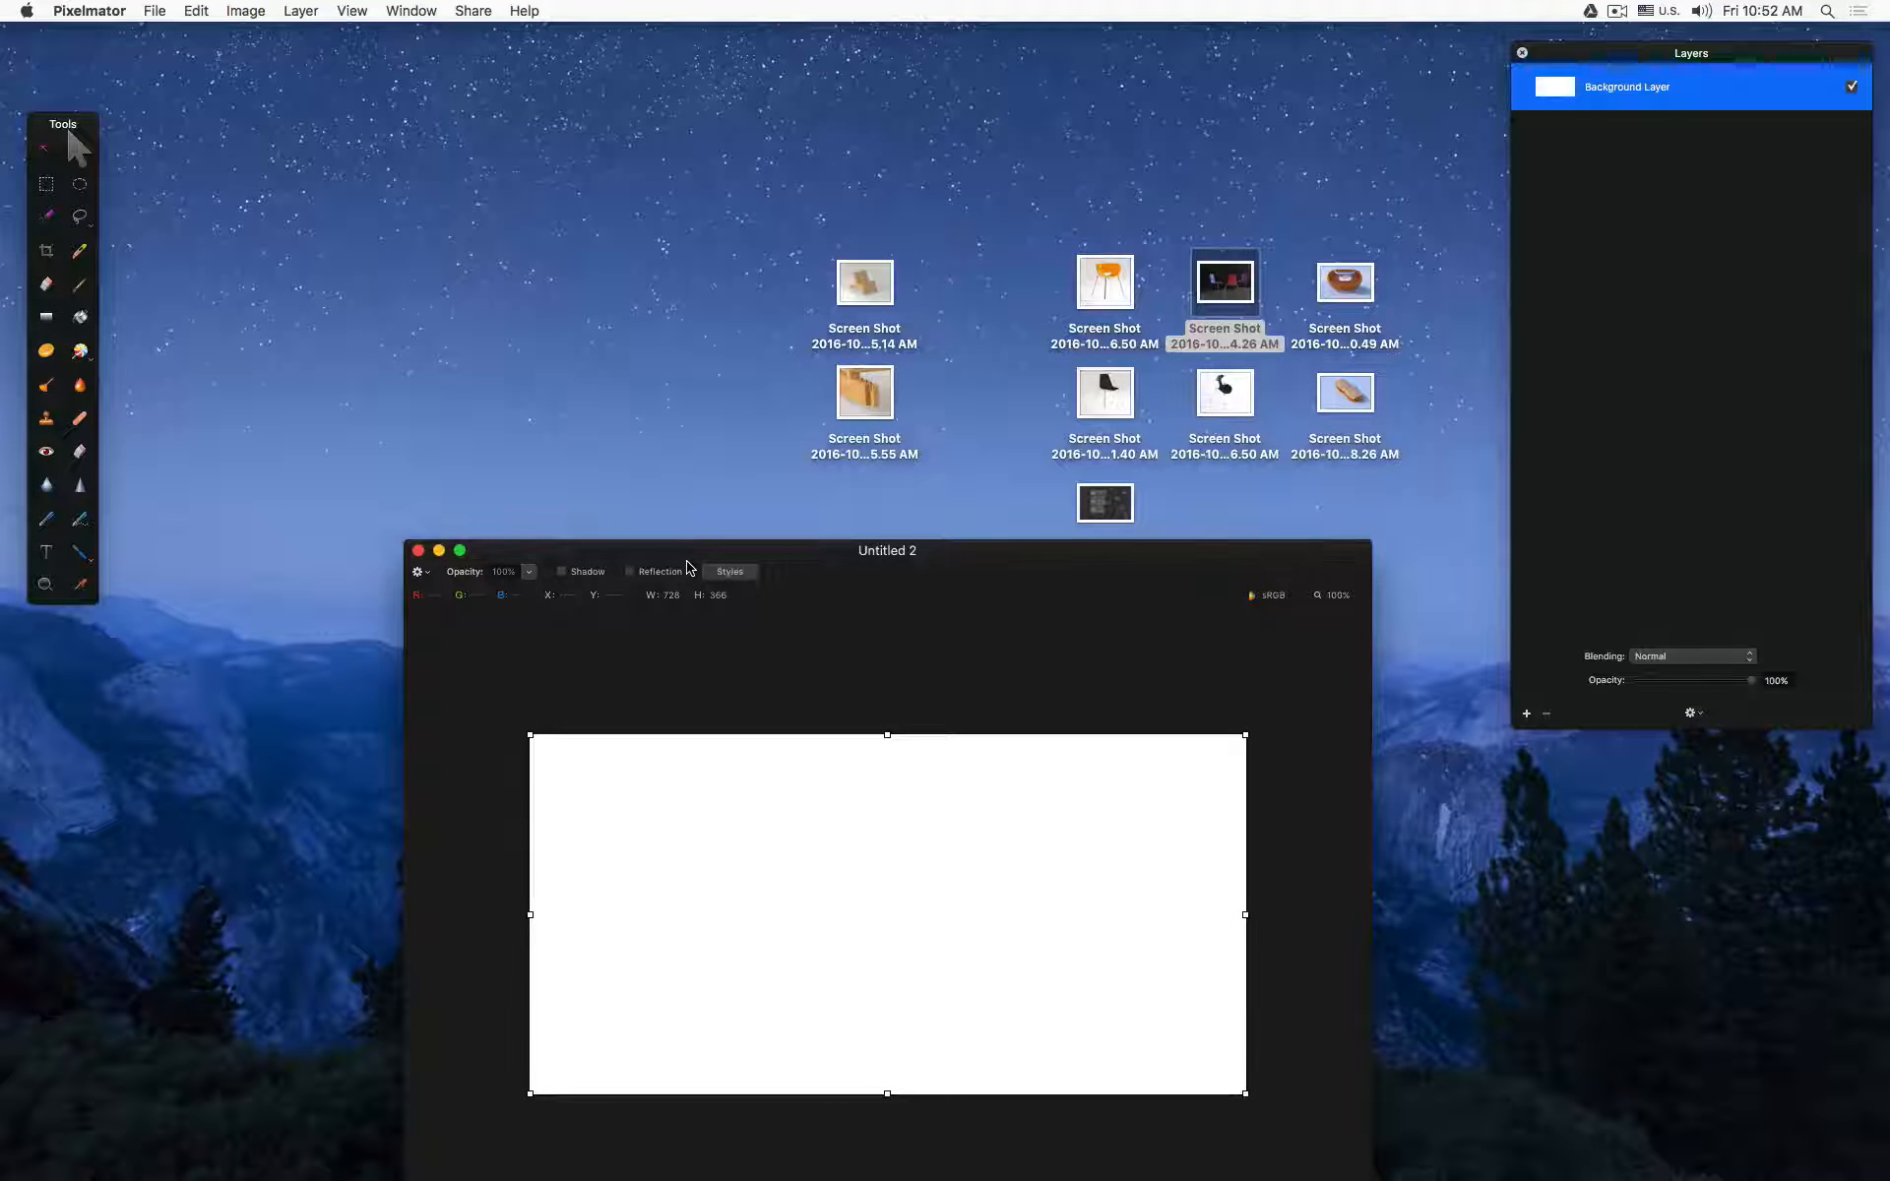
left_click_drag(687, 568, 738, 500)
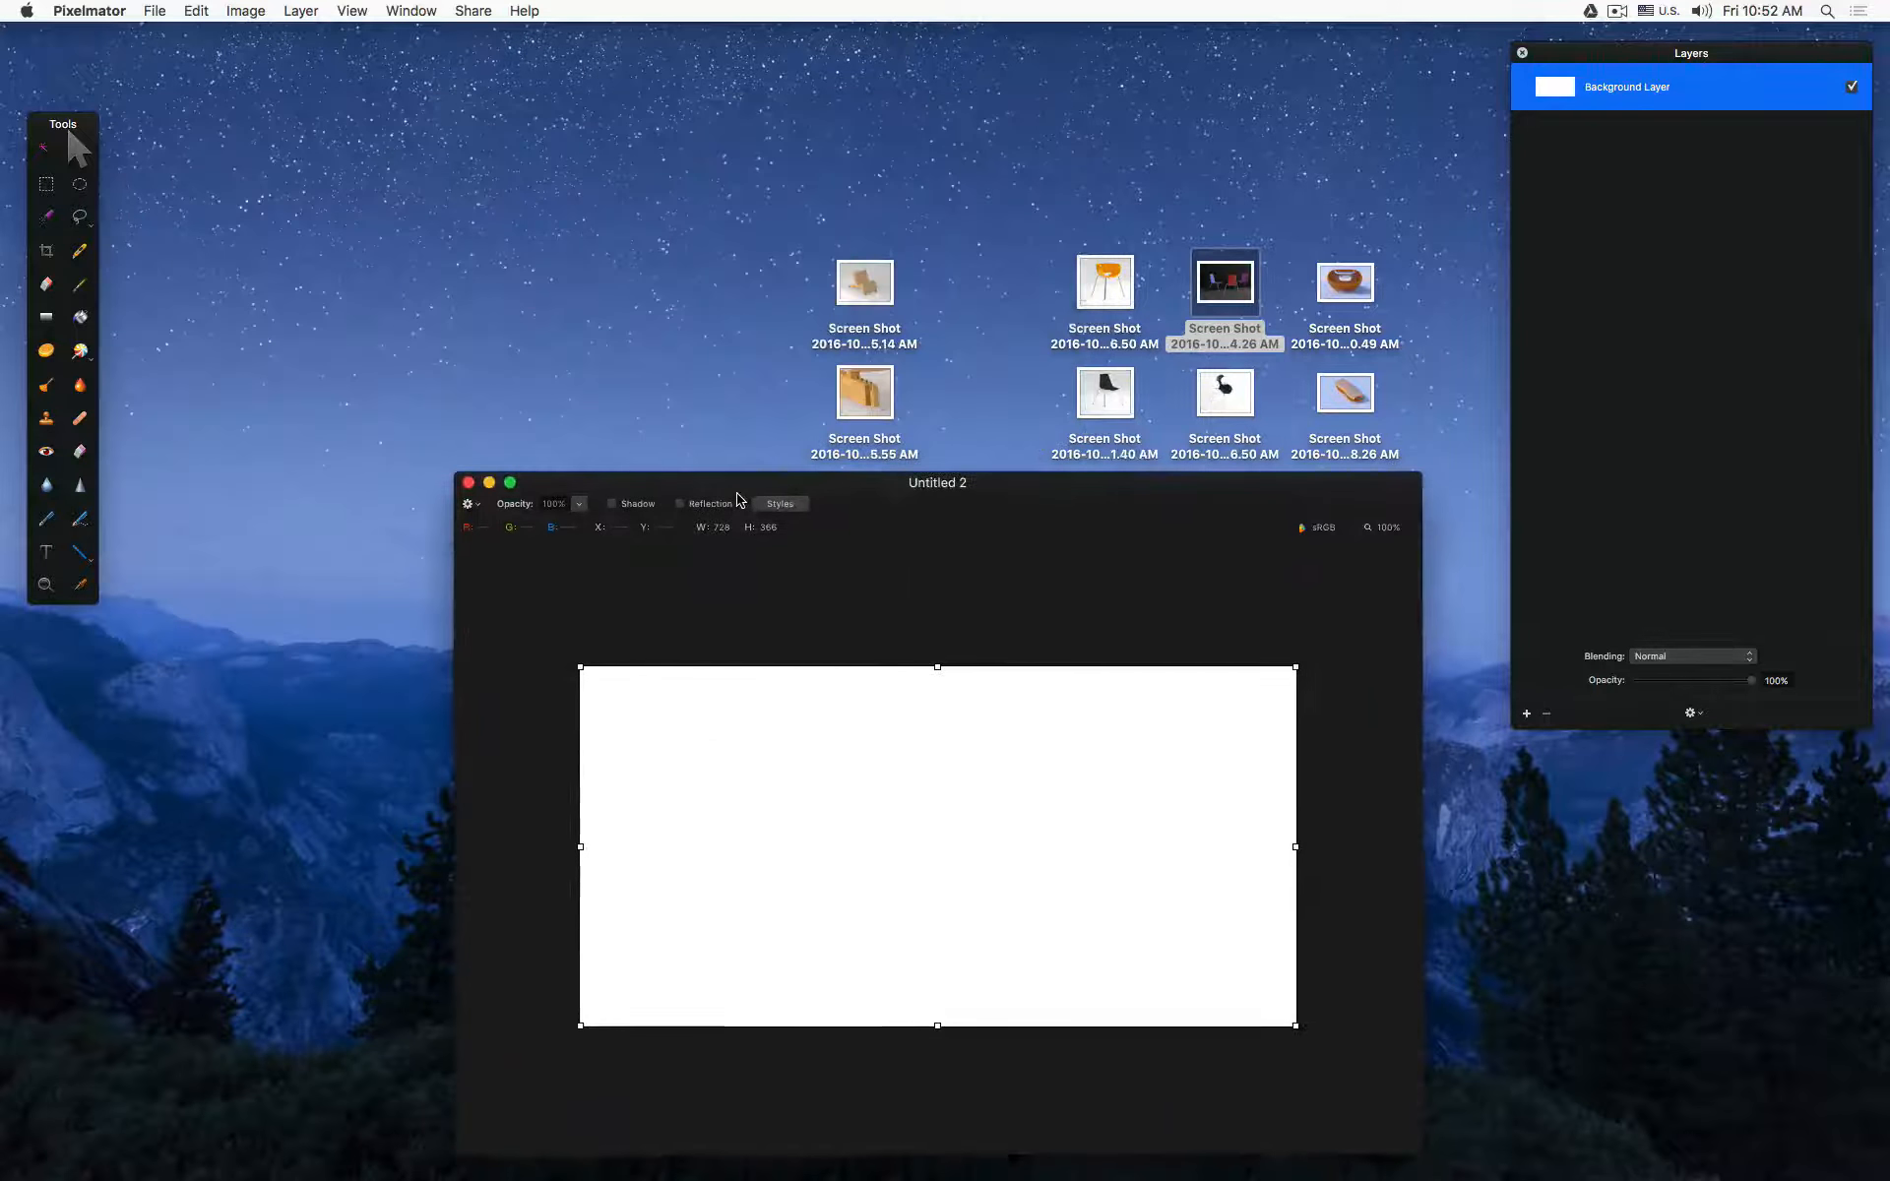
Step: Add the 10.05.14 AM wooden chair screenshot as a layer, scaled to about 75.5% over the left part of the canvas
left_click_drag(837, 306, 675, 764)
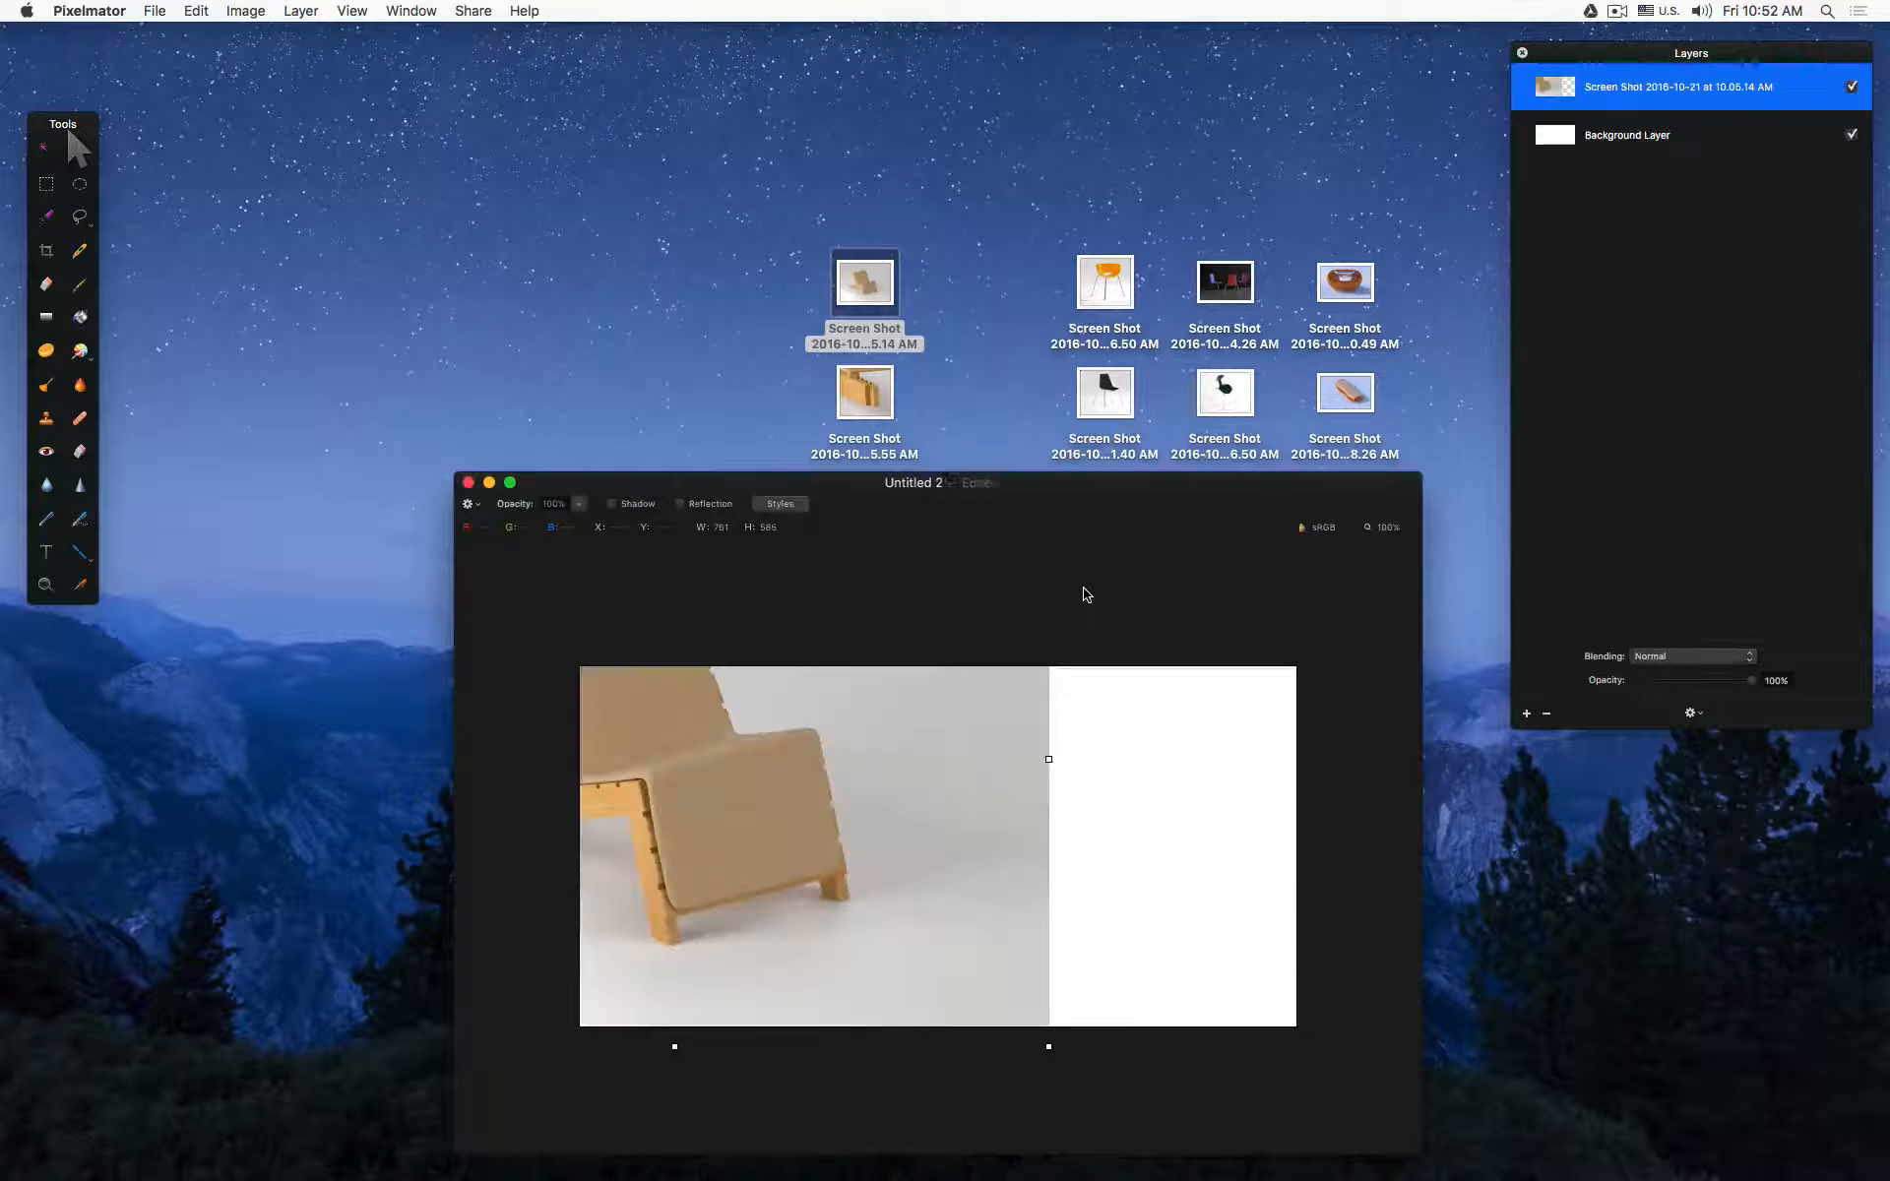
left_click_drag(985, 480, 872, 157)
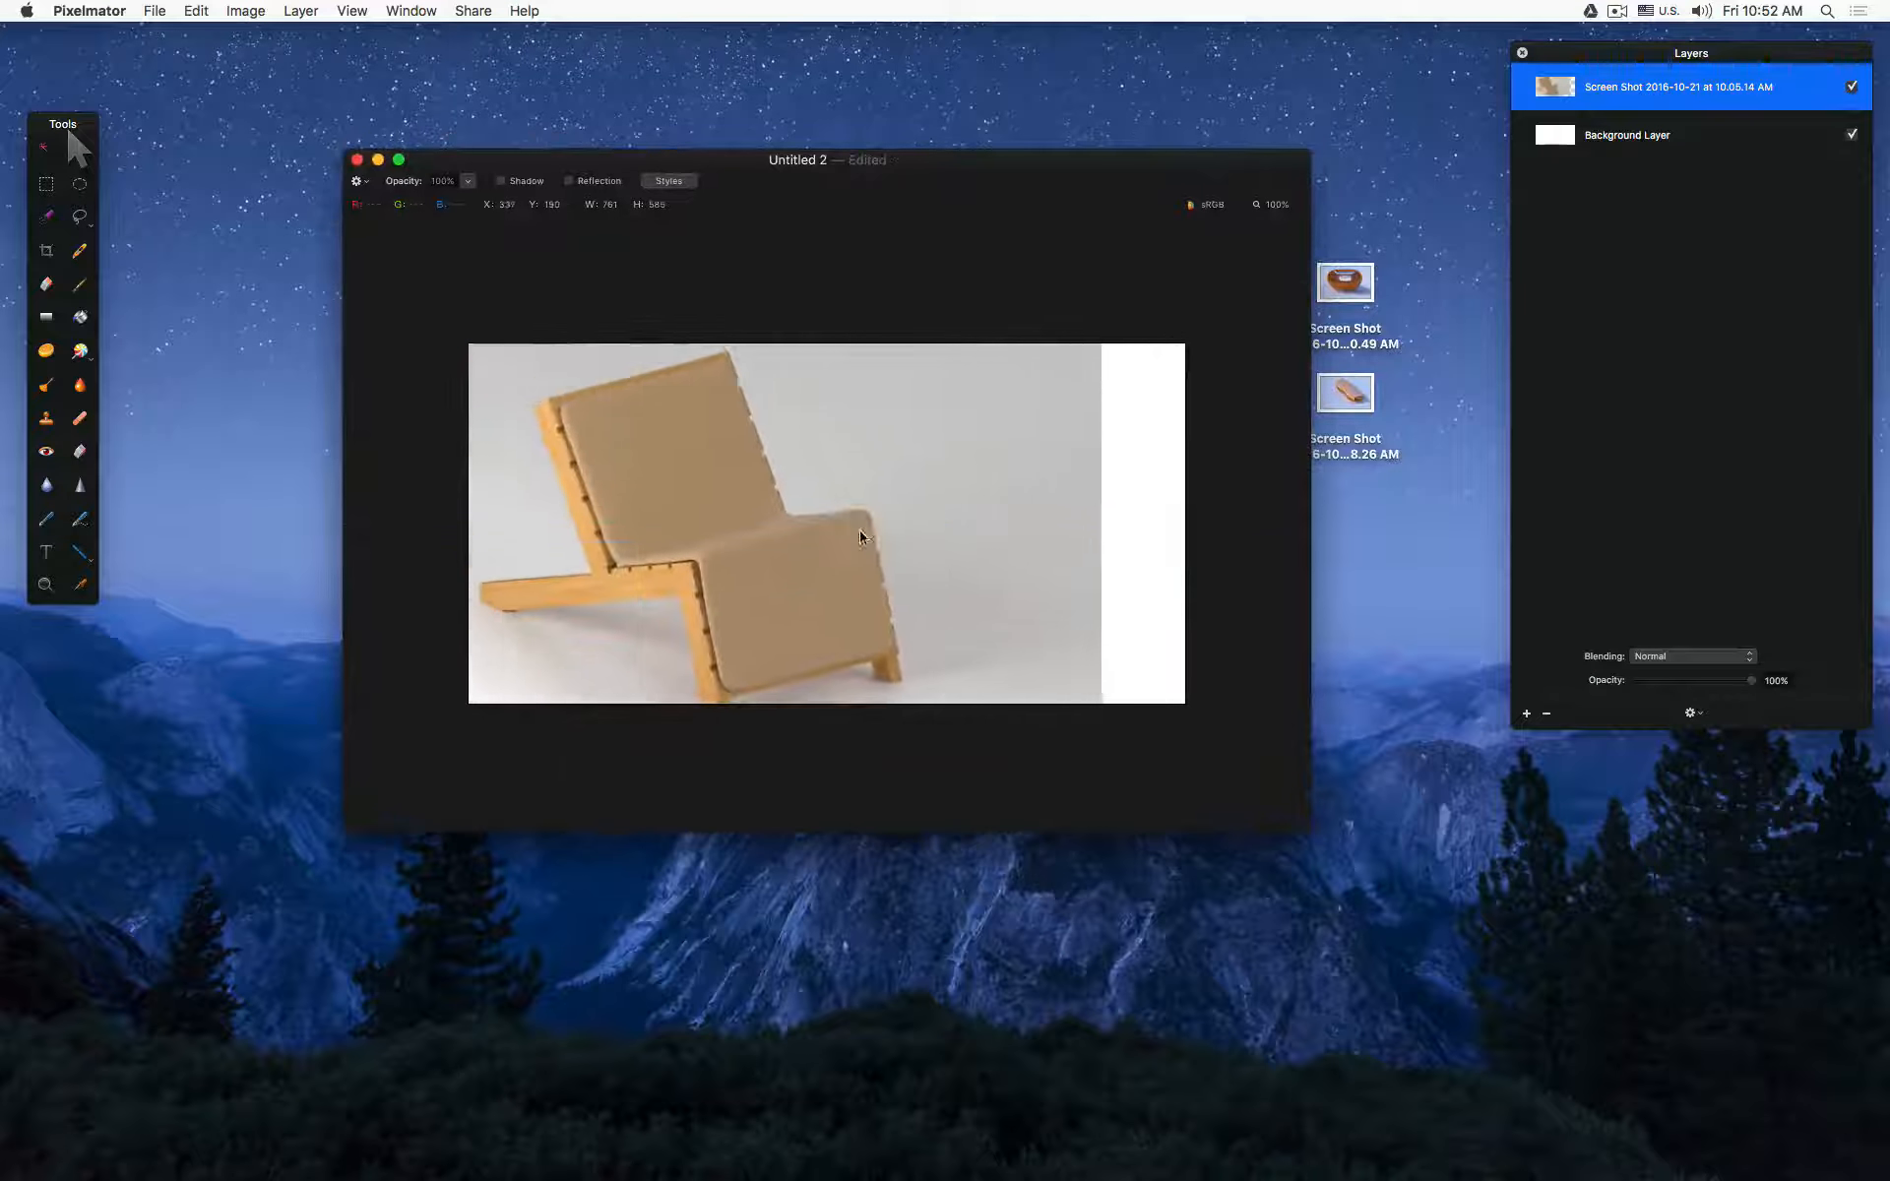
left_click_drag(1099, 830, 965, 723)
left_click_drag(354, 254, 401, 289)
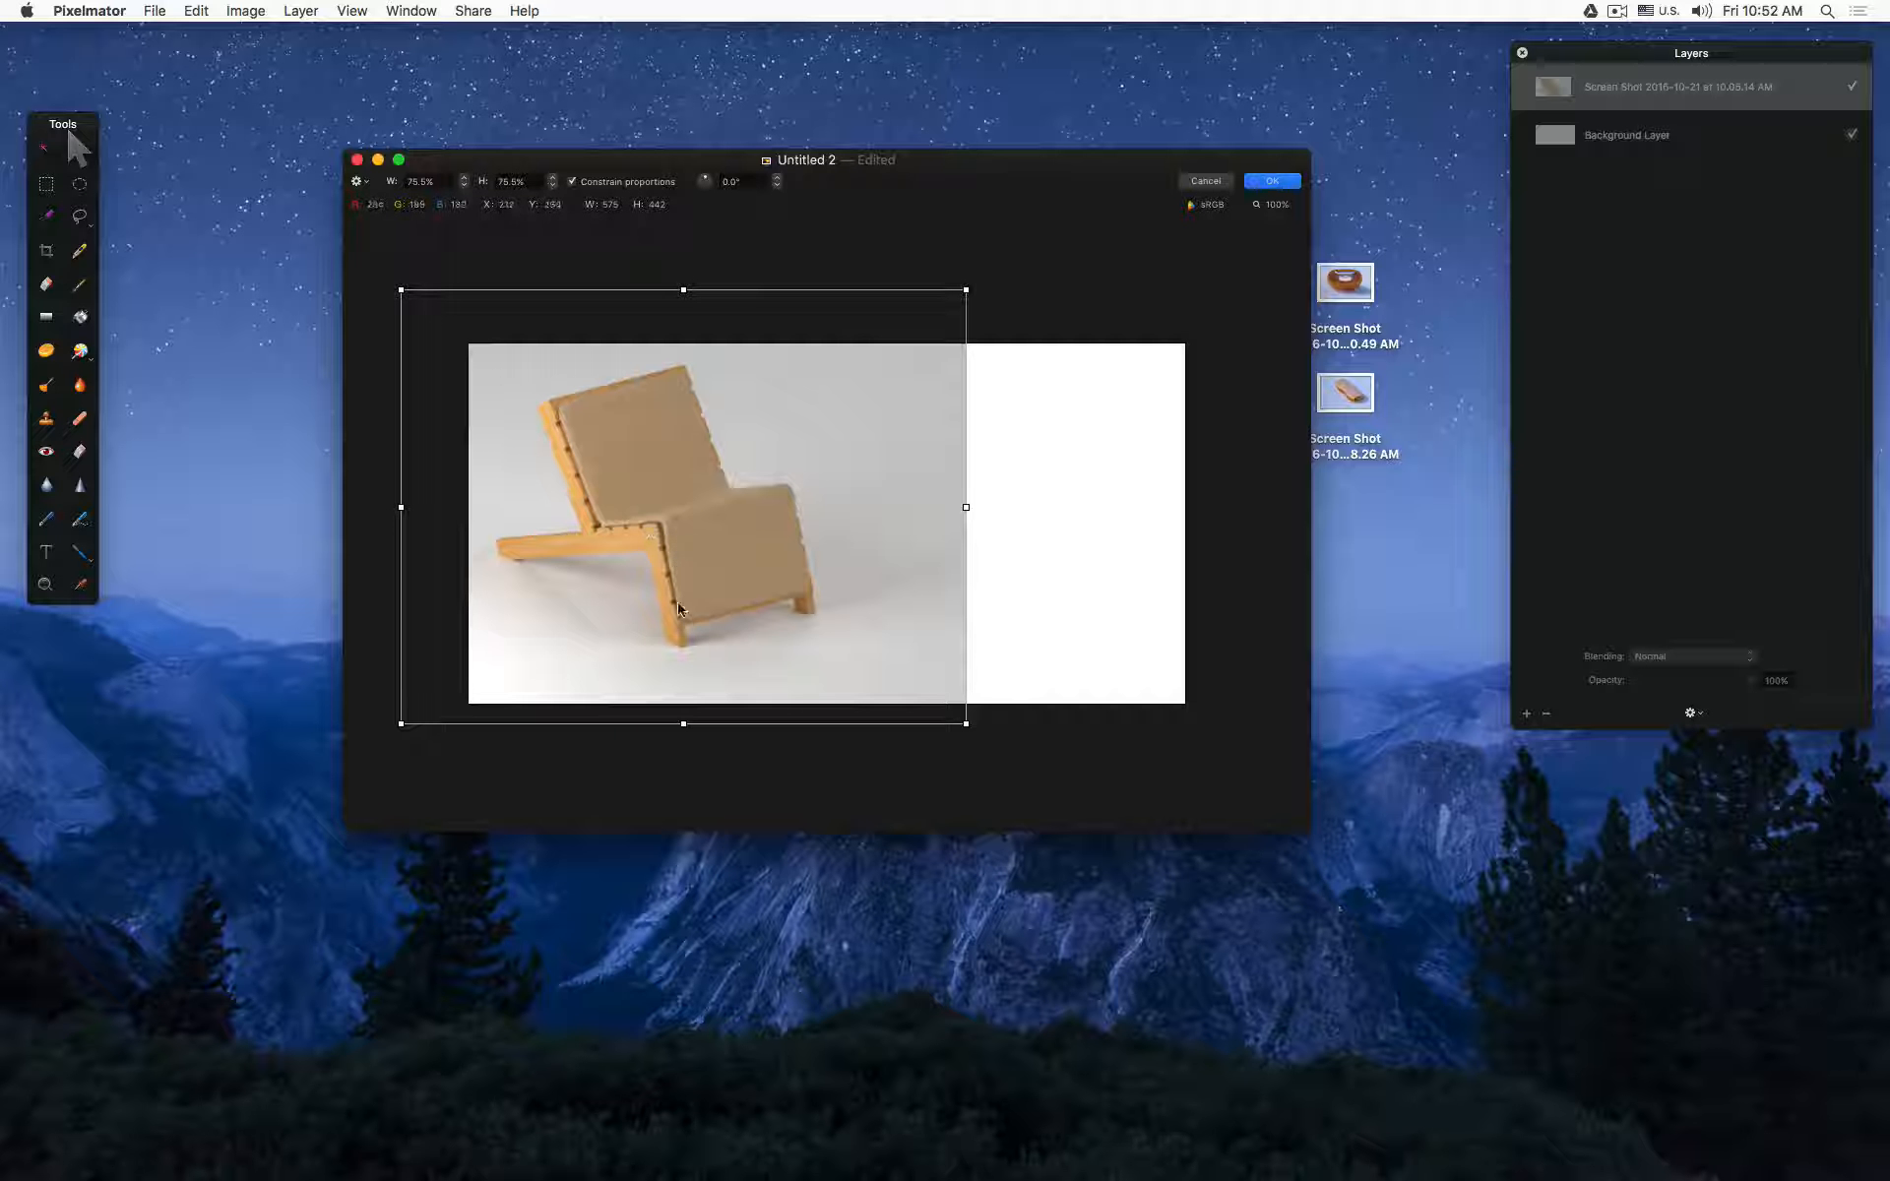
key("Return")
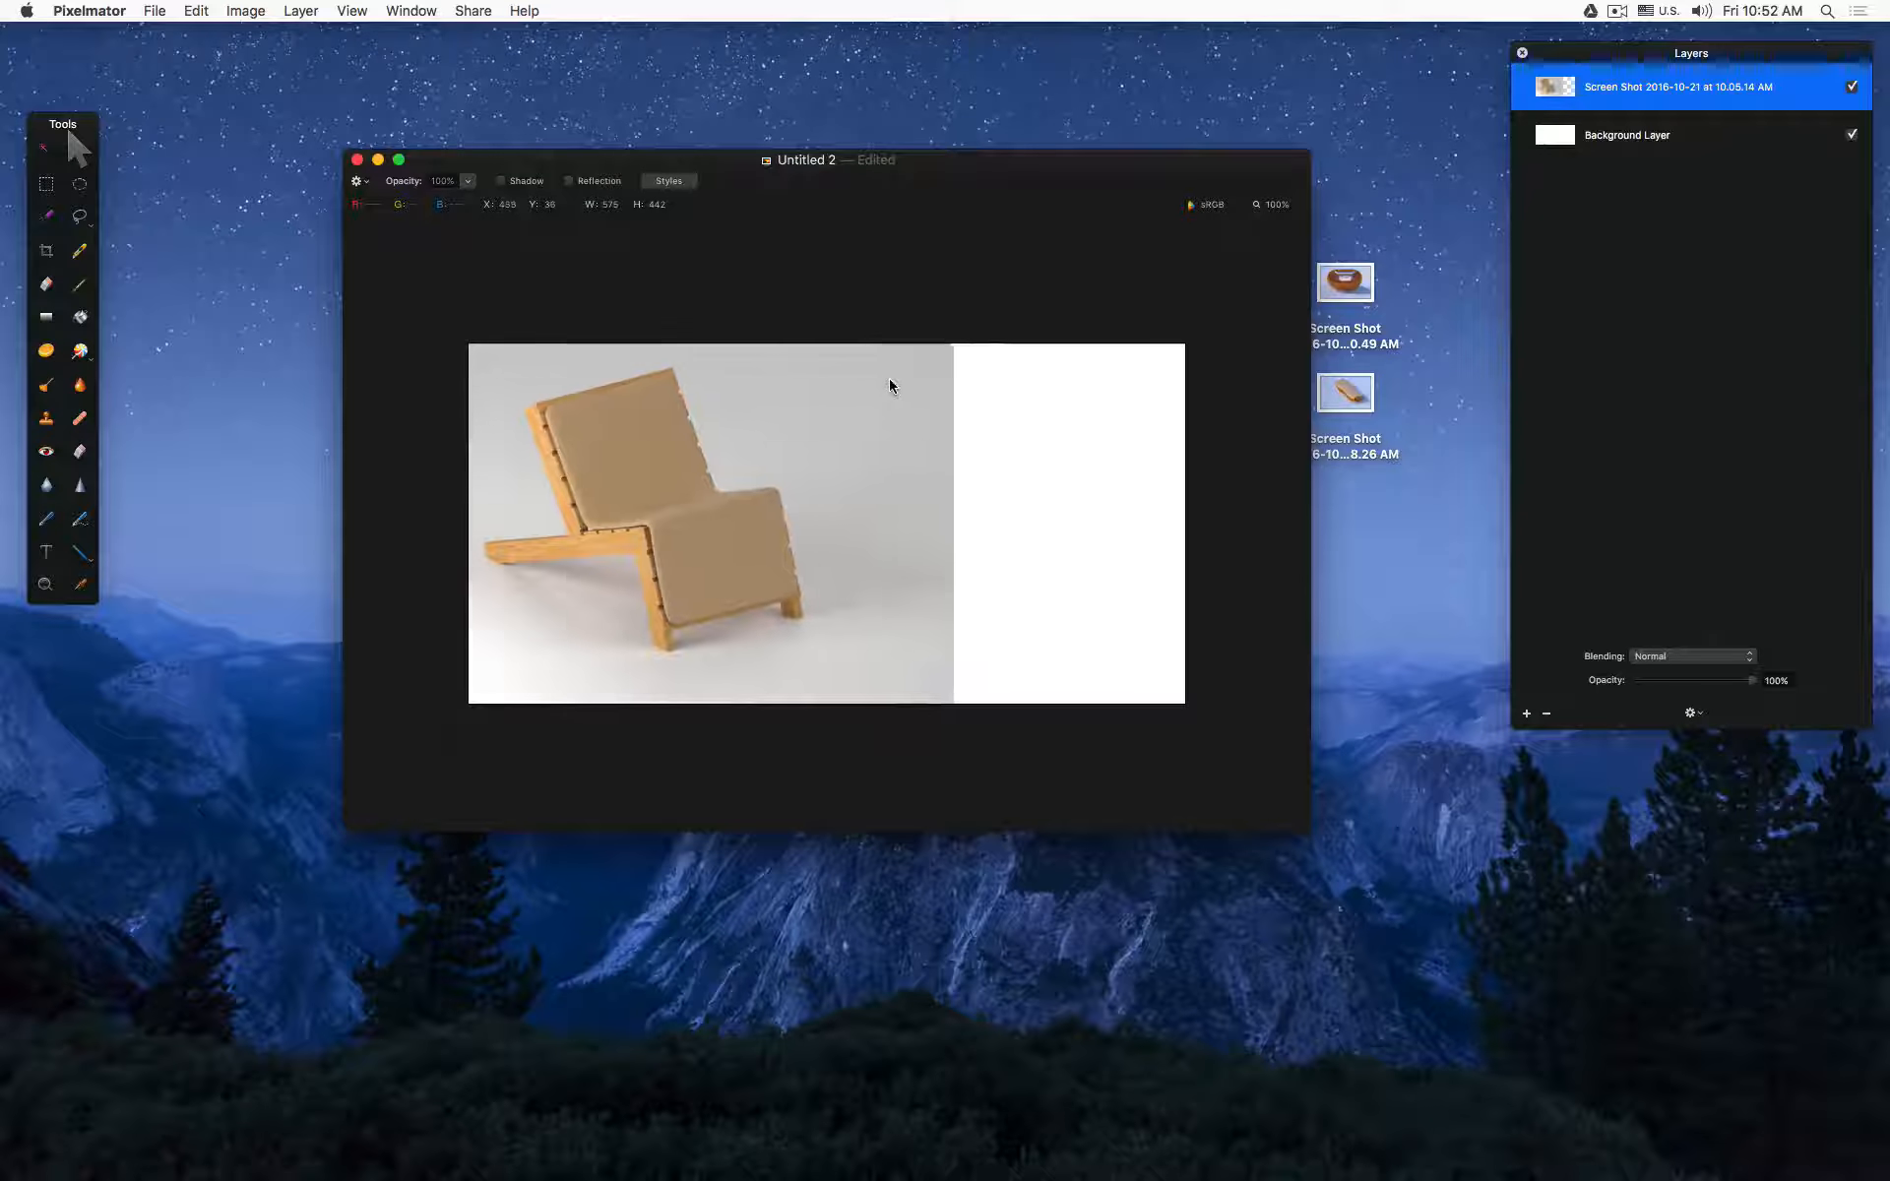
Step: Add the 10.08.26 AM striped lounger screenshot as a layer, scaled to about 59.2% over the right side of the canvas
left_click_drag(978, 186, 716, 155)
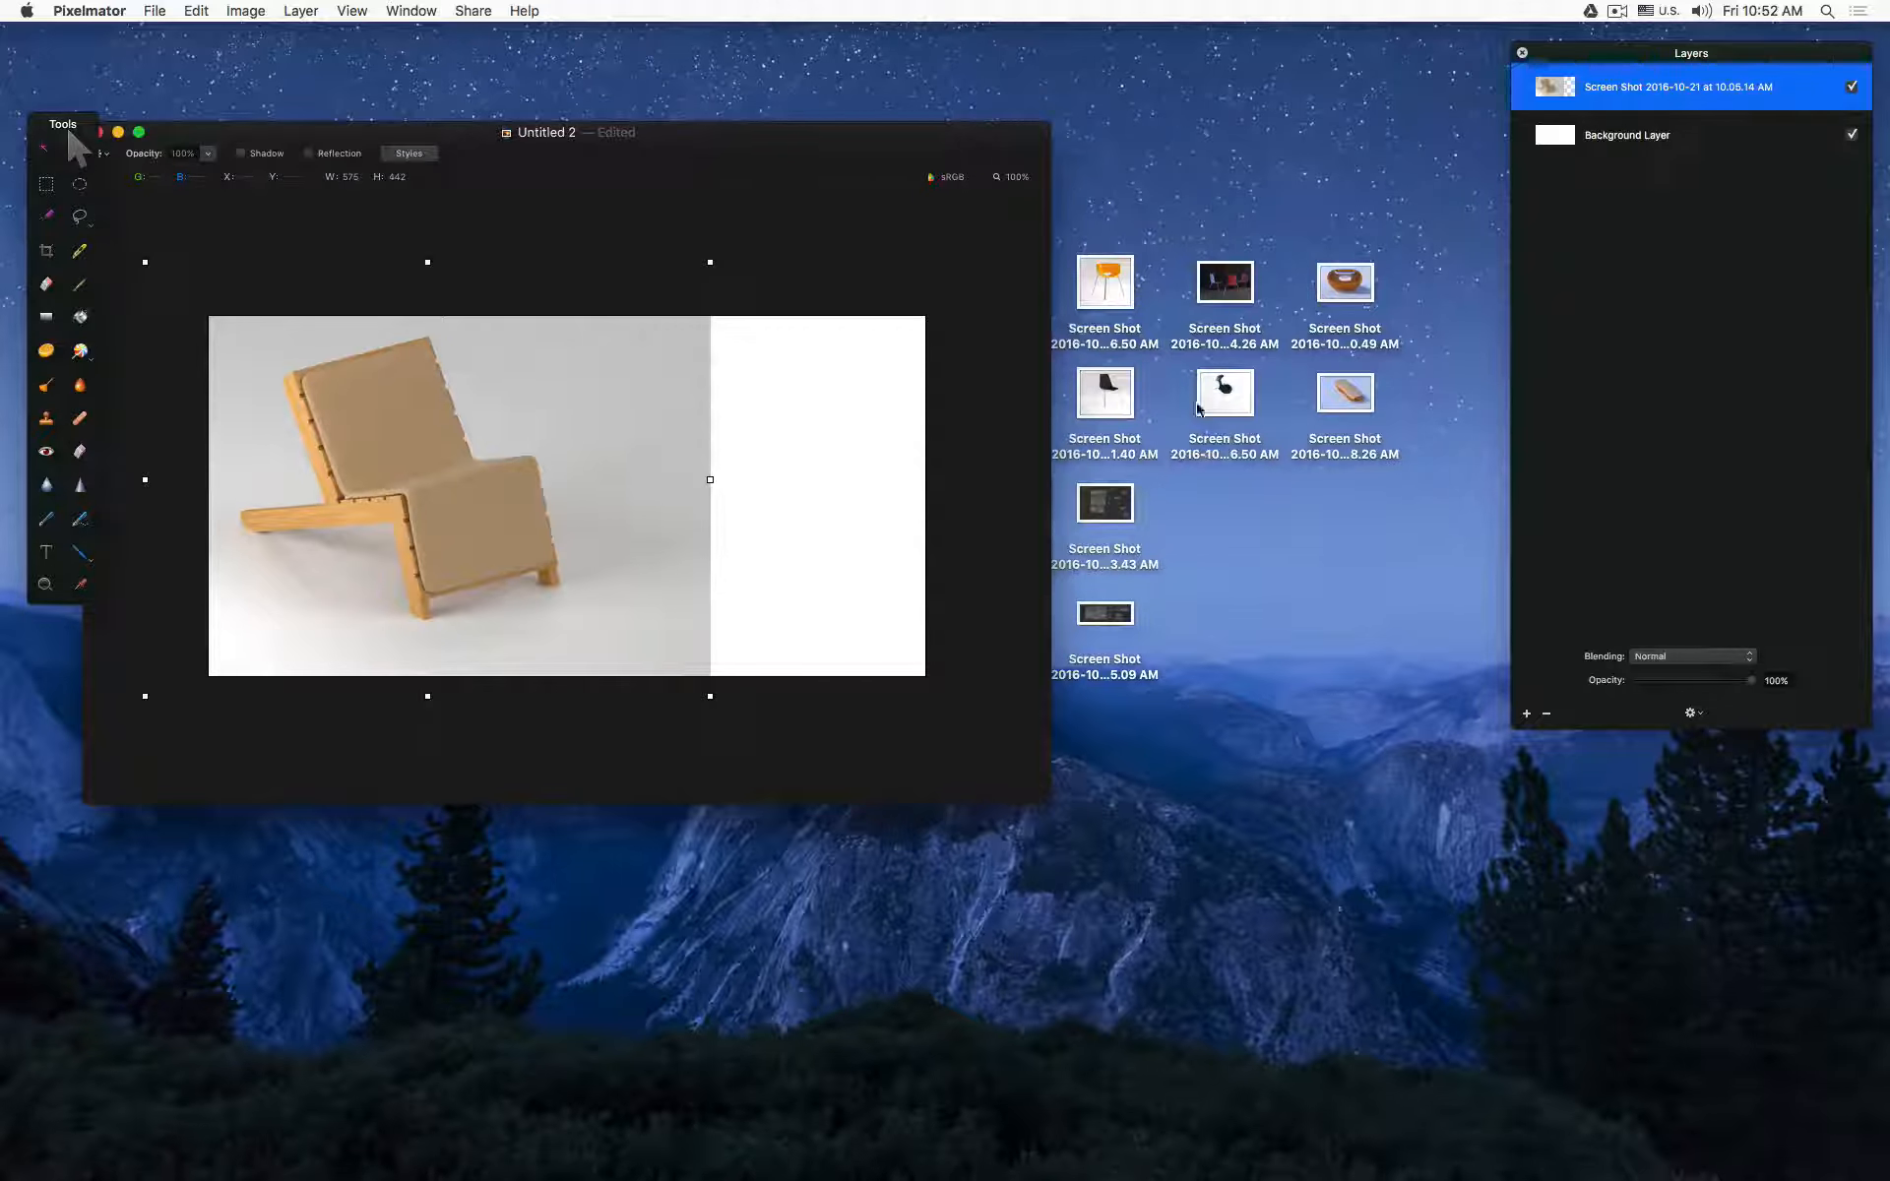
left_click_drag(1360, 399, 768, 403)
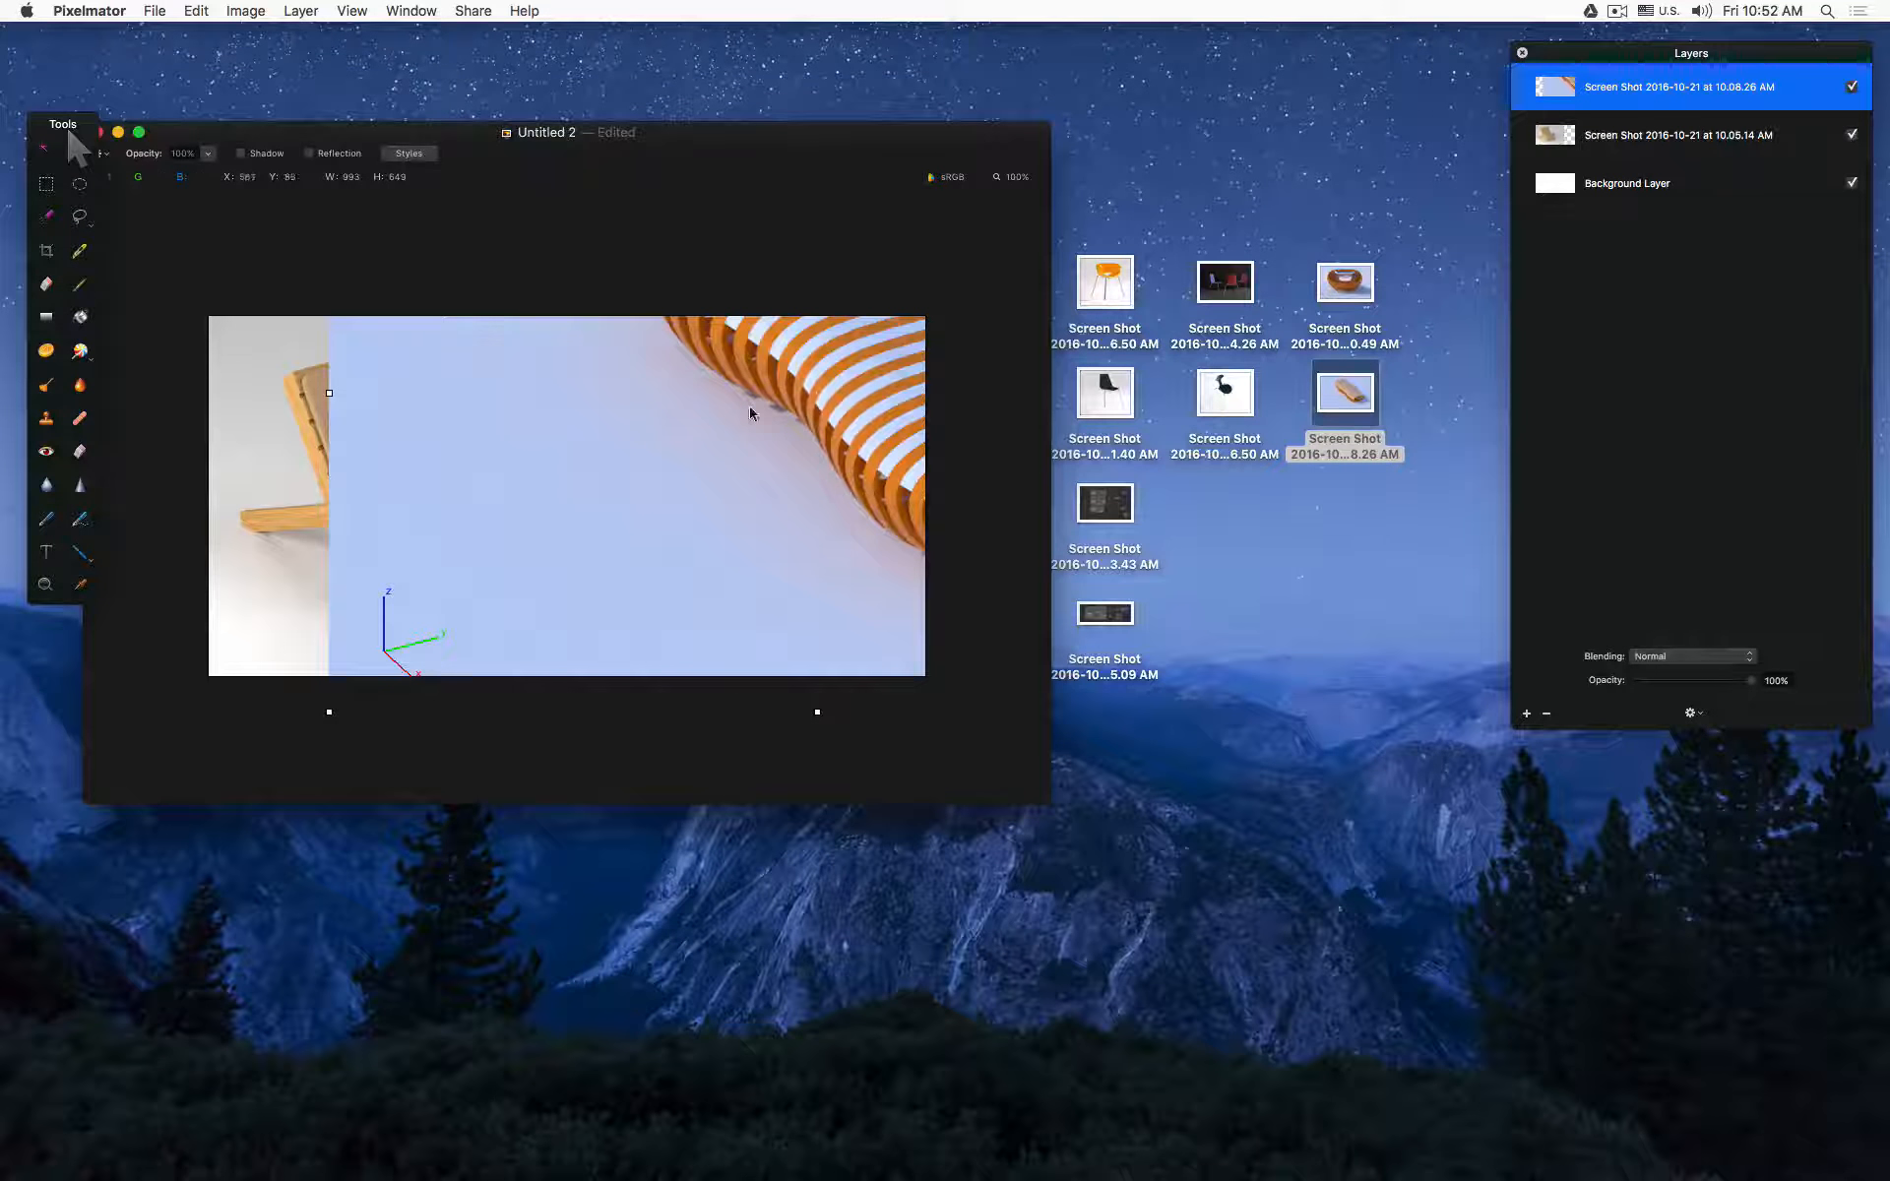
left_click_drag(243, 752, 584, 528)
left_click_drag(725, 429, 468, 598)
left_click_drag(325, 713, 412, 677)
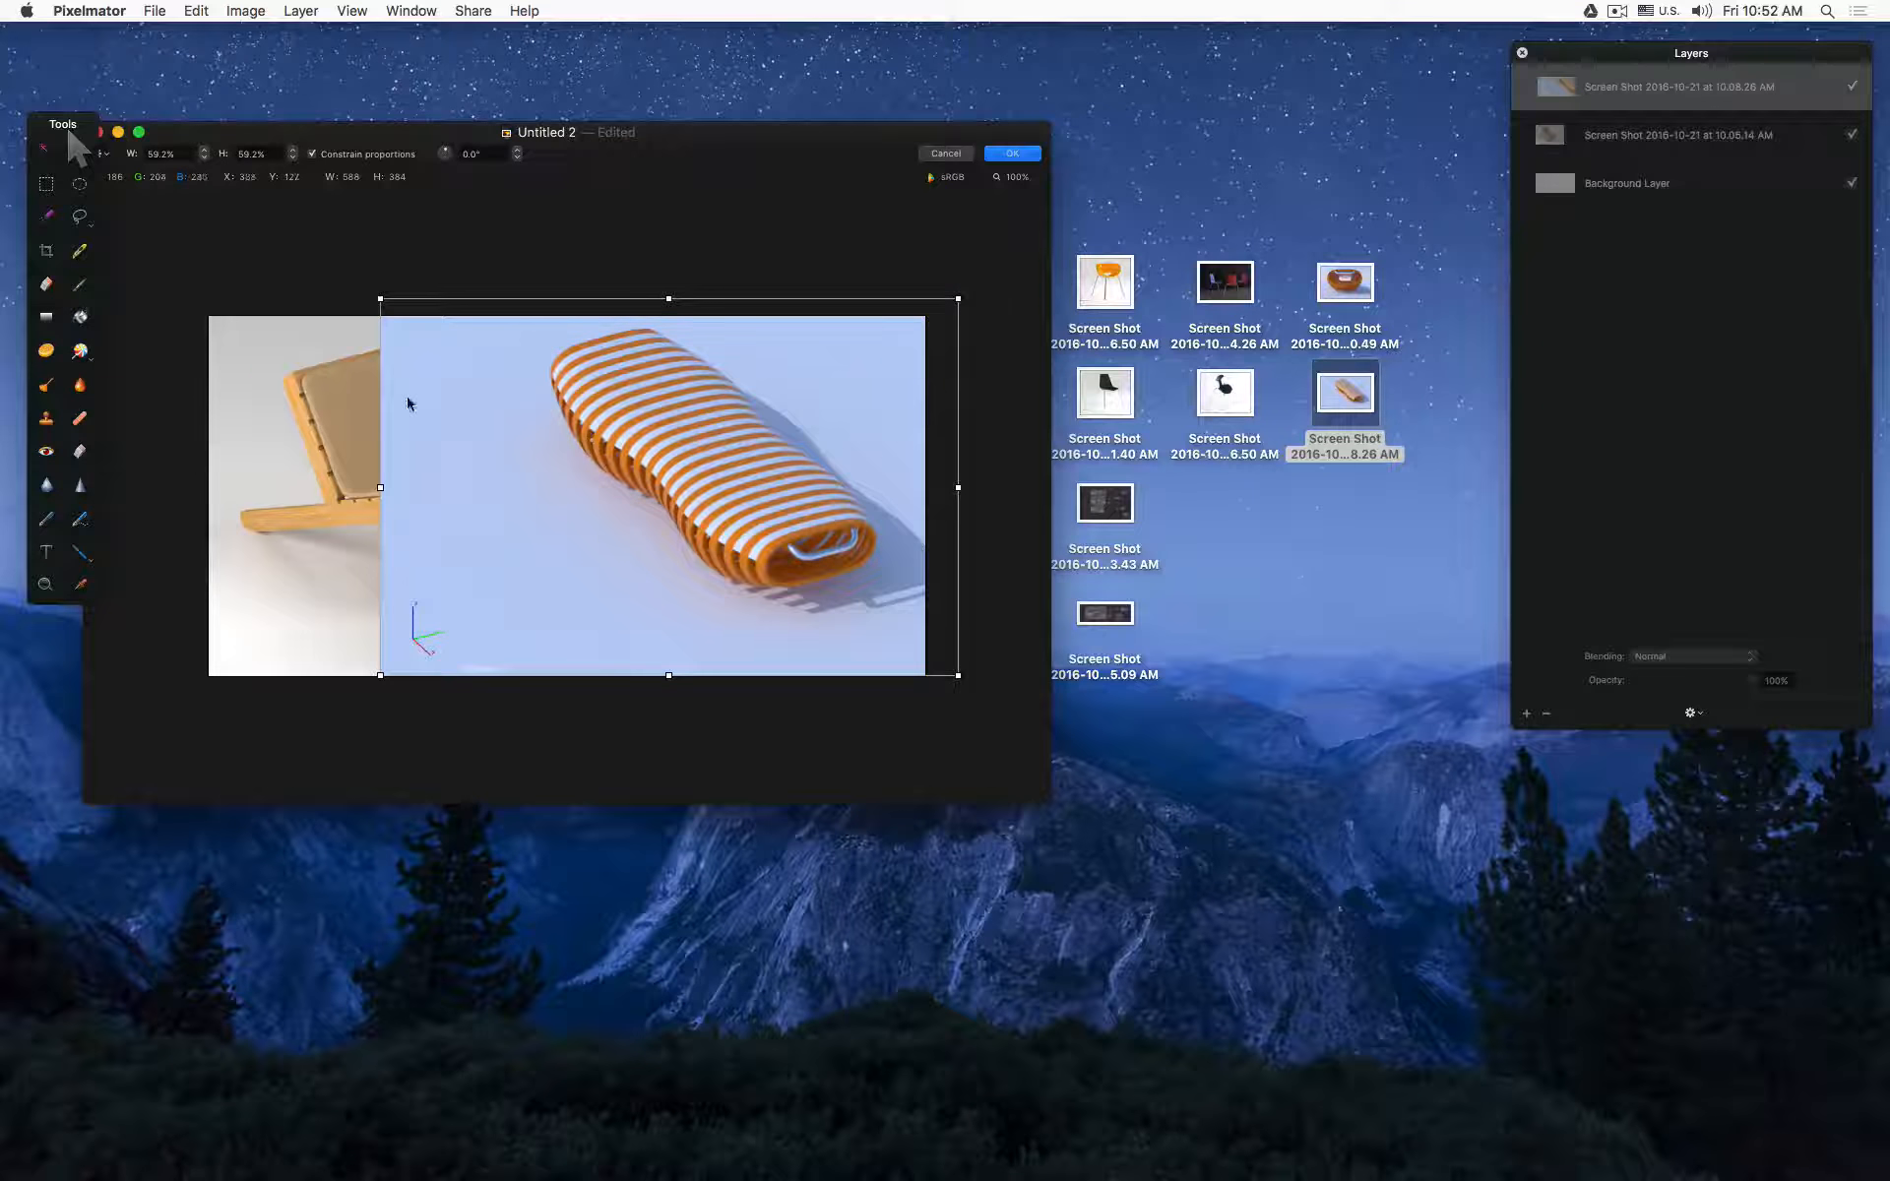
key("Return")
Step: Cut away the left strip of the striped lounger layer with a rectangular selection and shift the layer right to uncover the wooden chair
left_click(45, 183)
left_click_drag(263, 313, 519, 727)
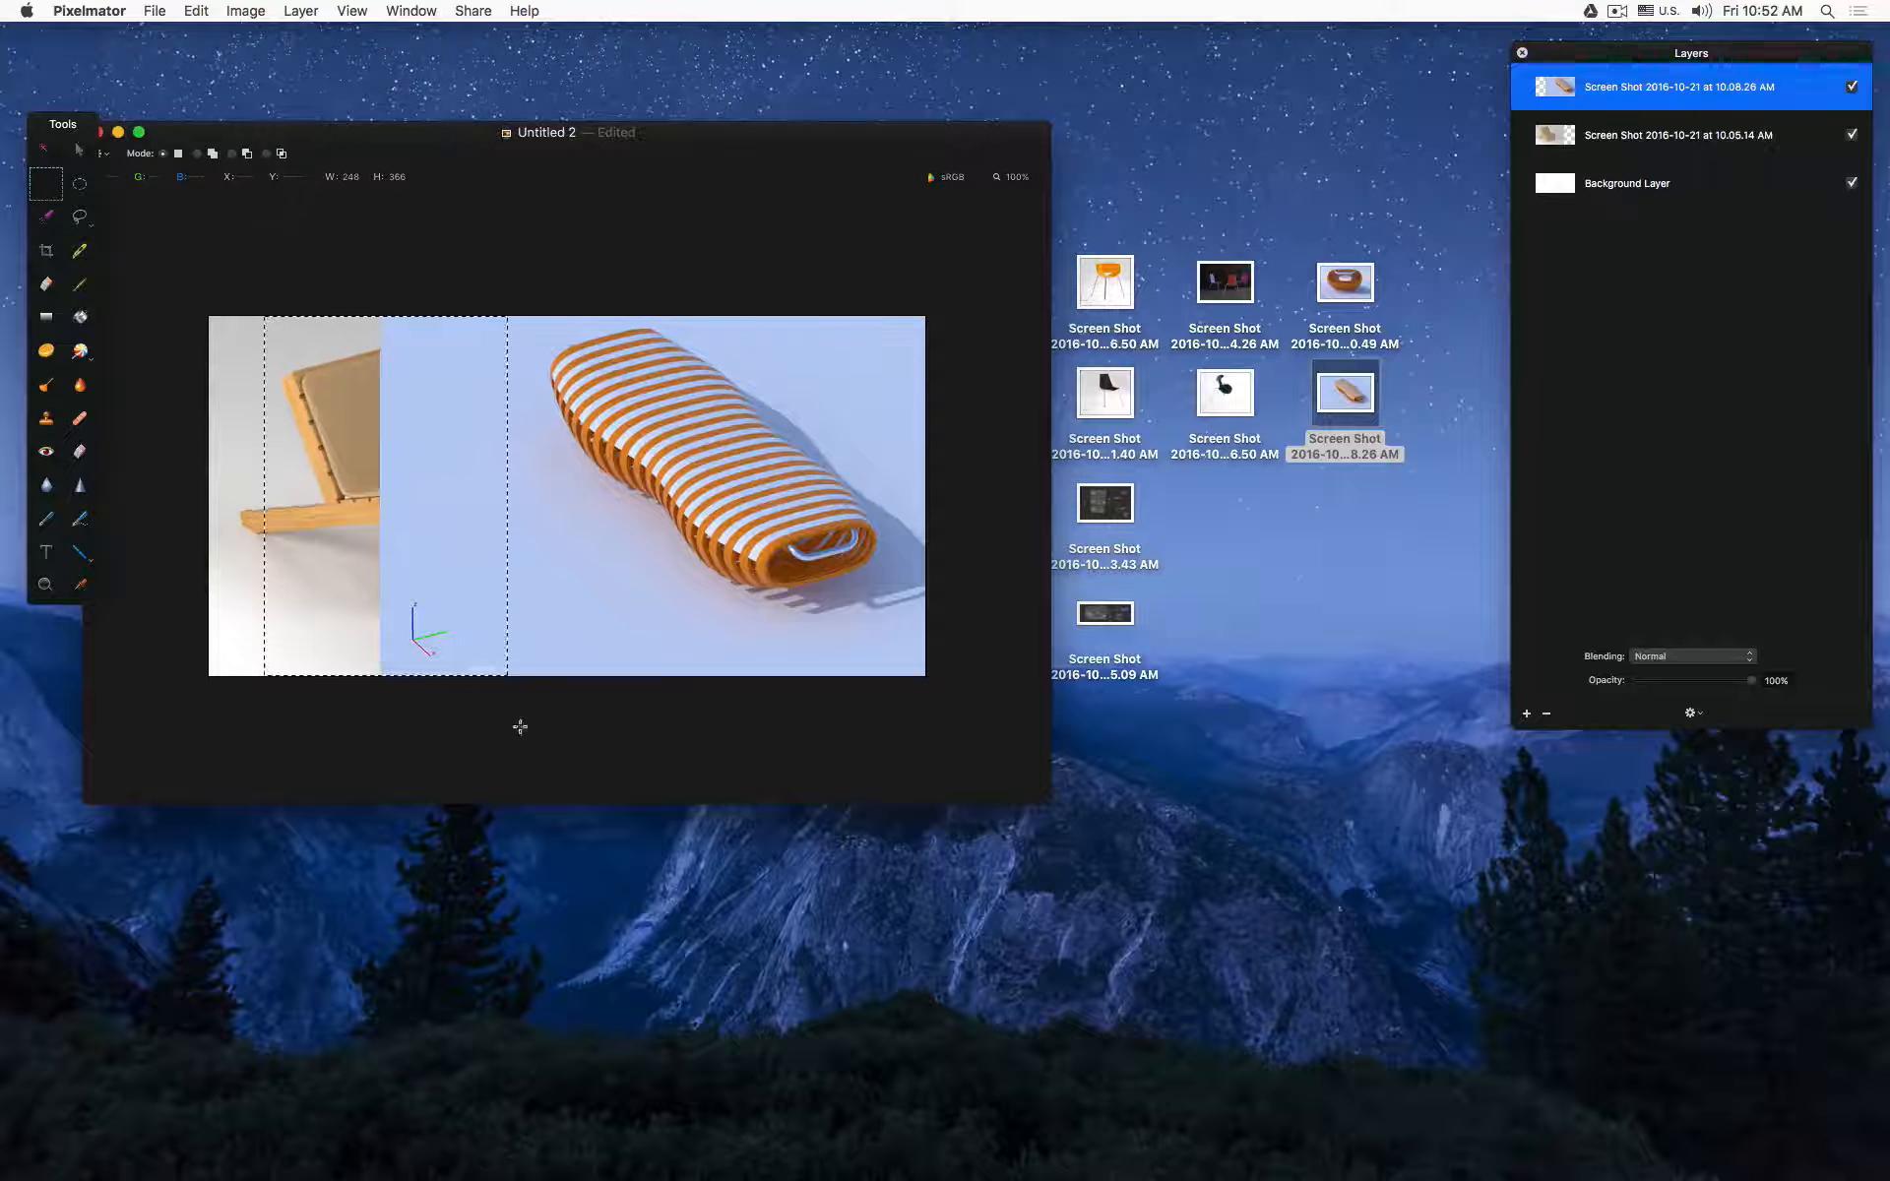
key("Delete")
left_click(79, 149)
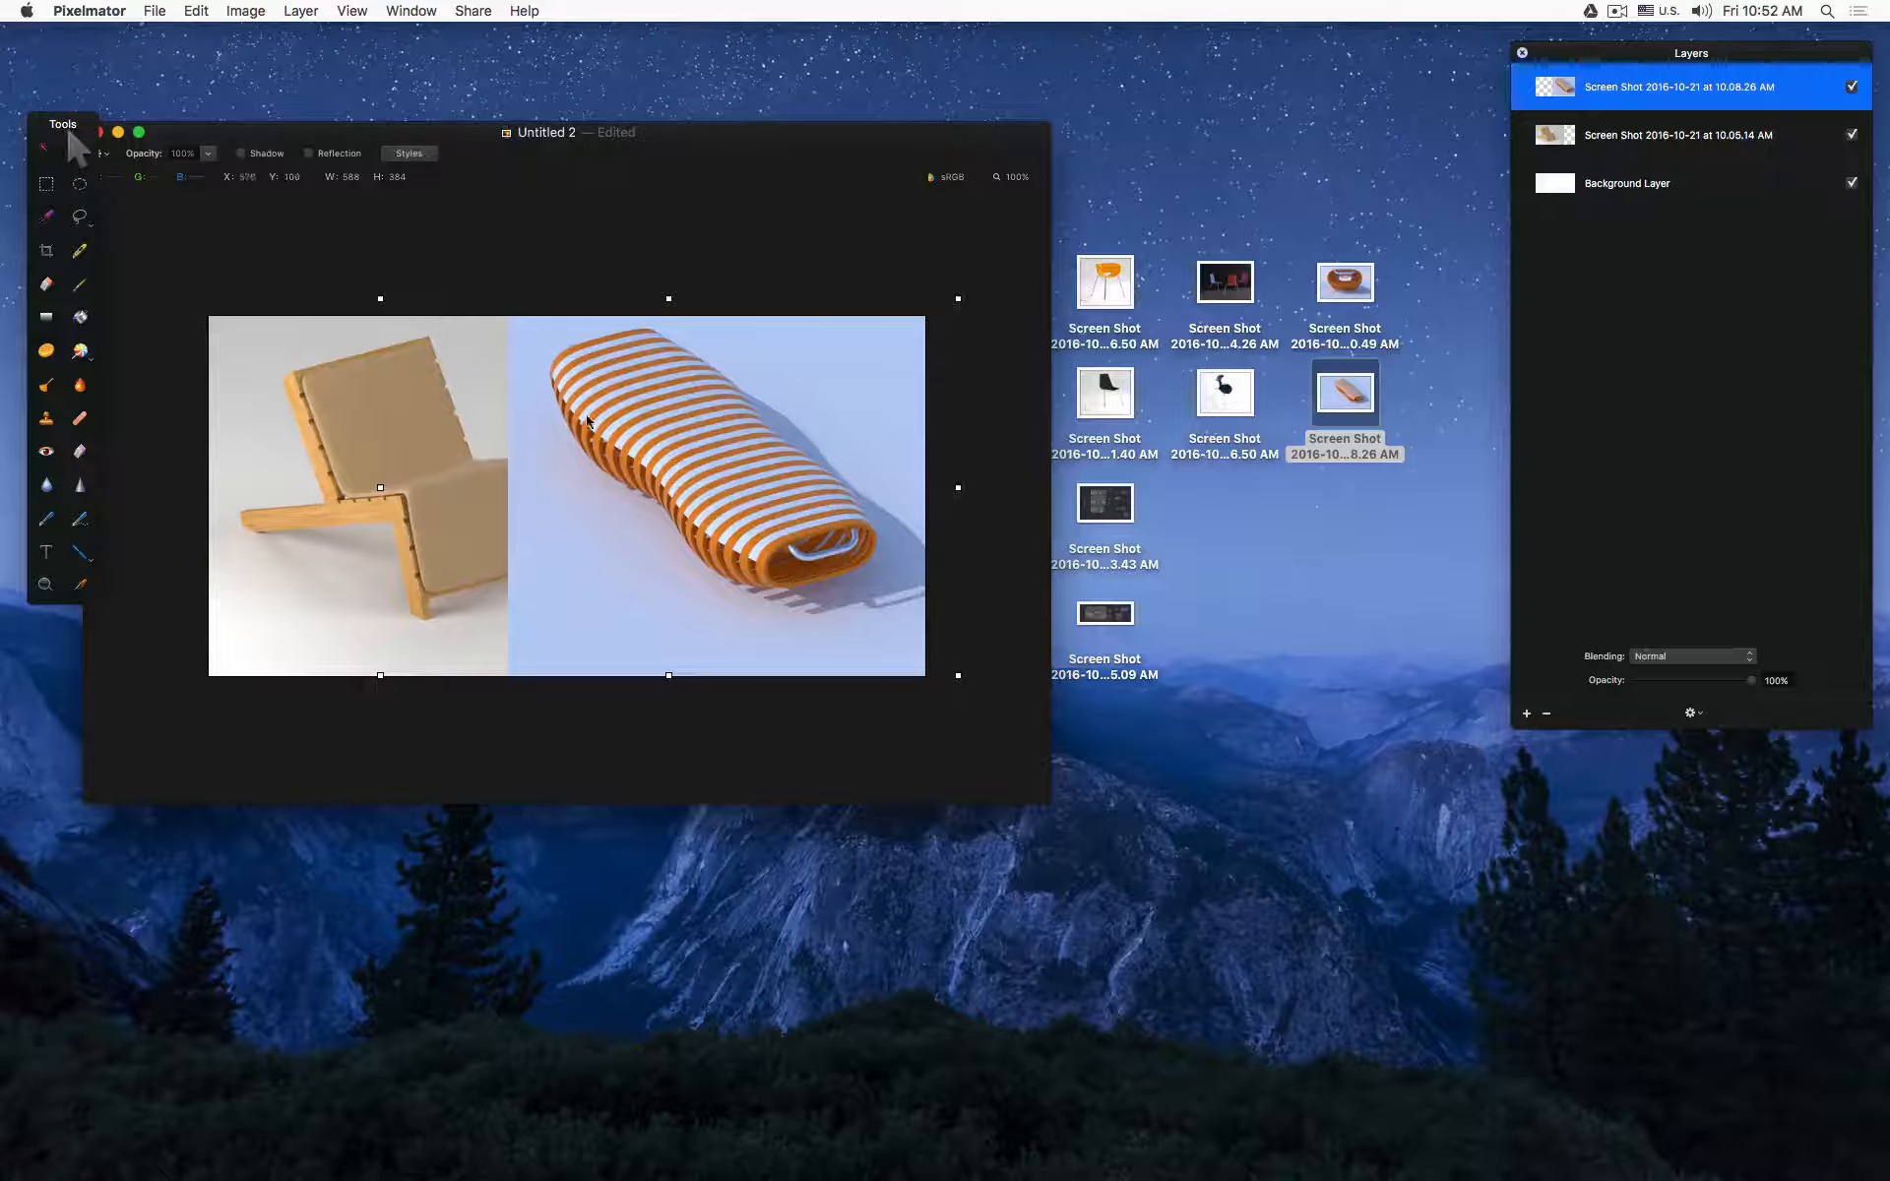
left_click_drag(586, 421, 655, 421)
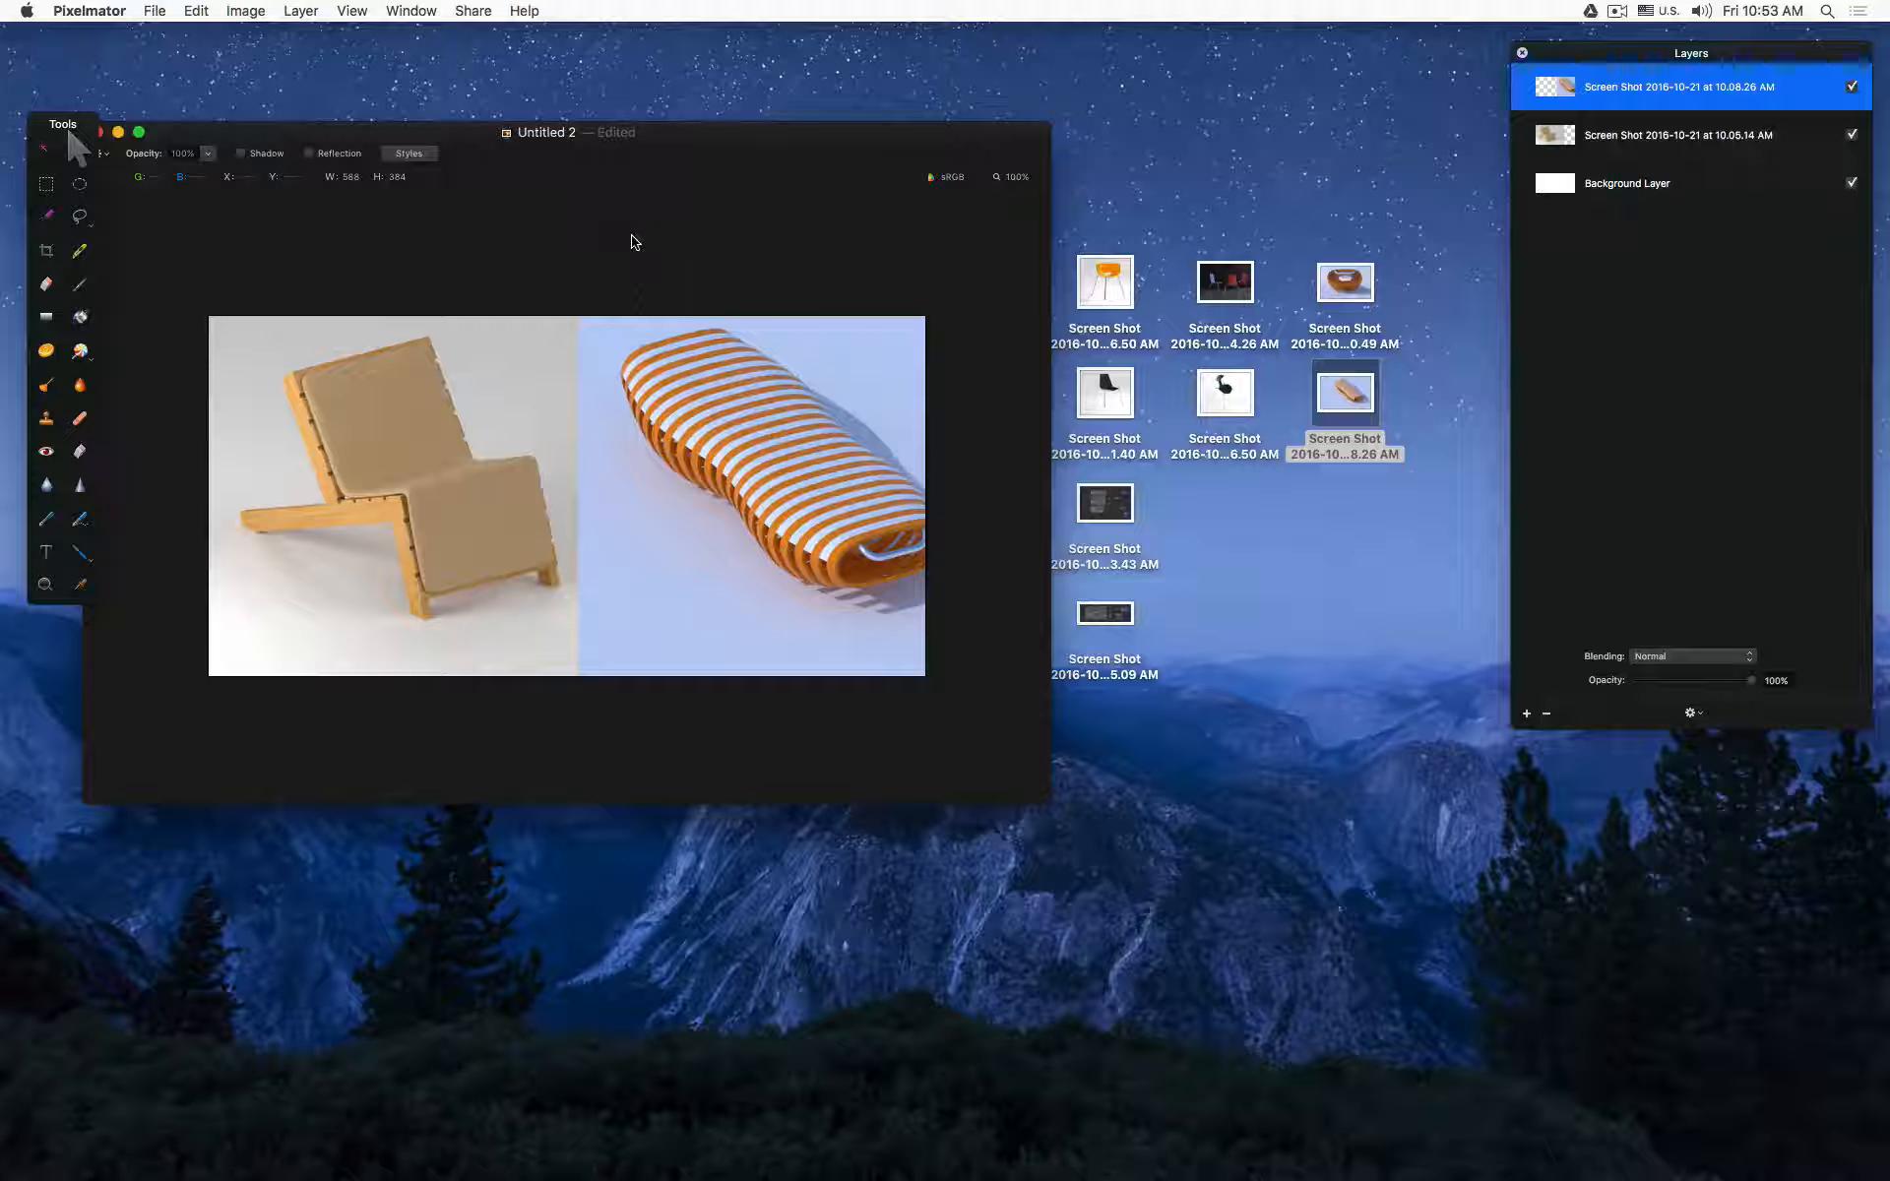
Step: Add the 10.10.49 AM orange bowl screenshot as a layer, scaled to 155 × 101 pixels over the striped lounger photo's lower-left area
left_click_drag(1366, 282, 662, 512)
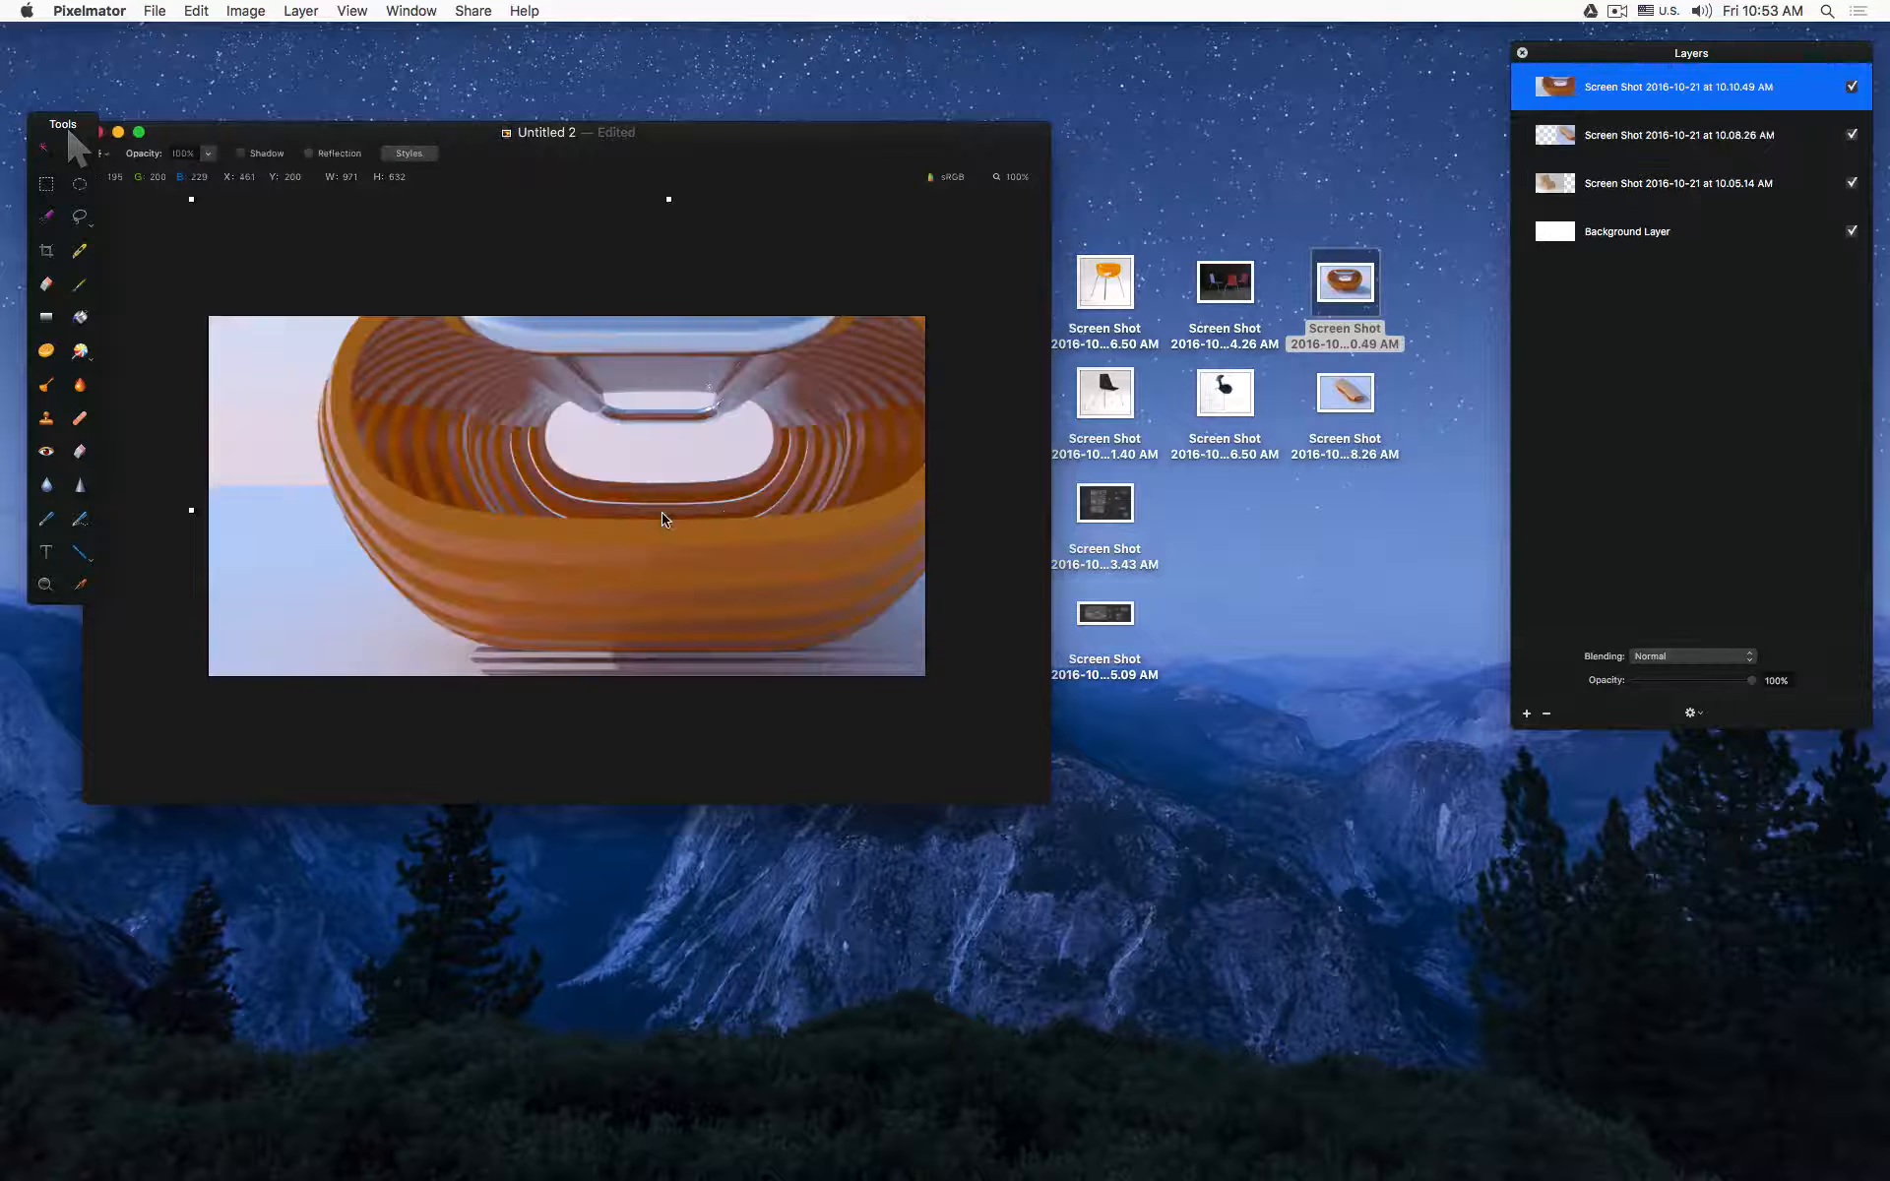
left_click_drag(190, 200, 681, 519)
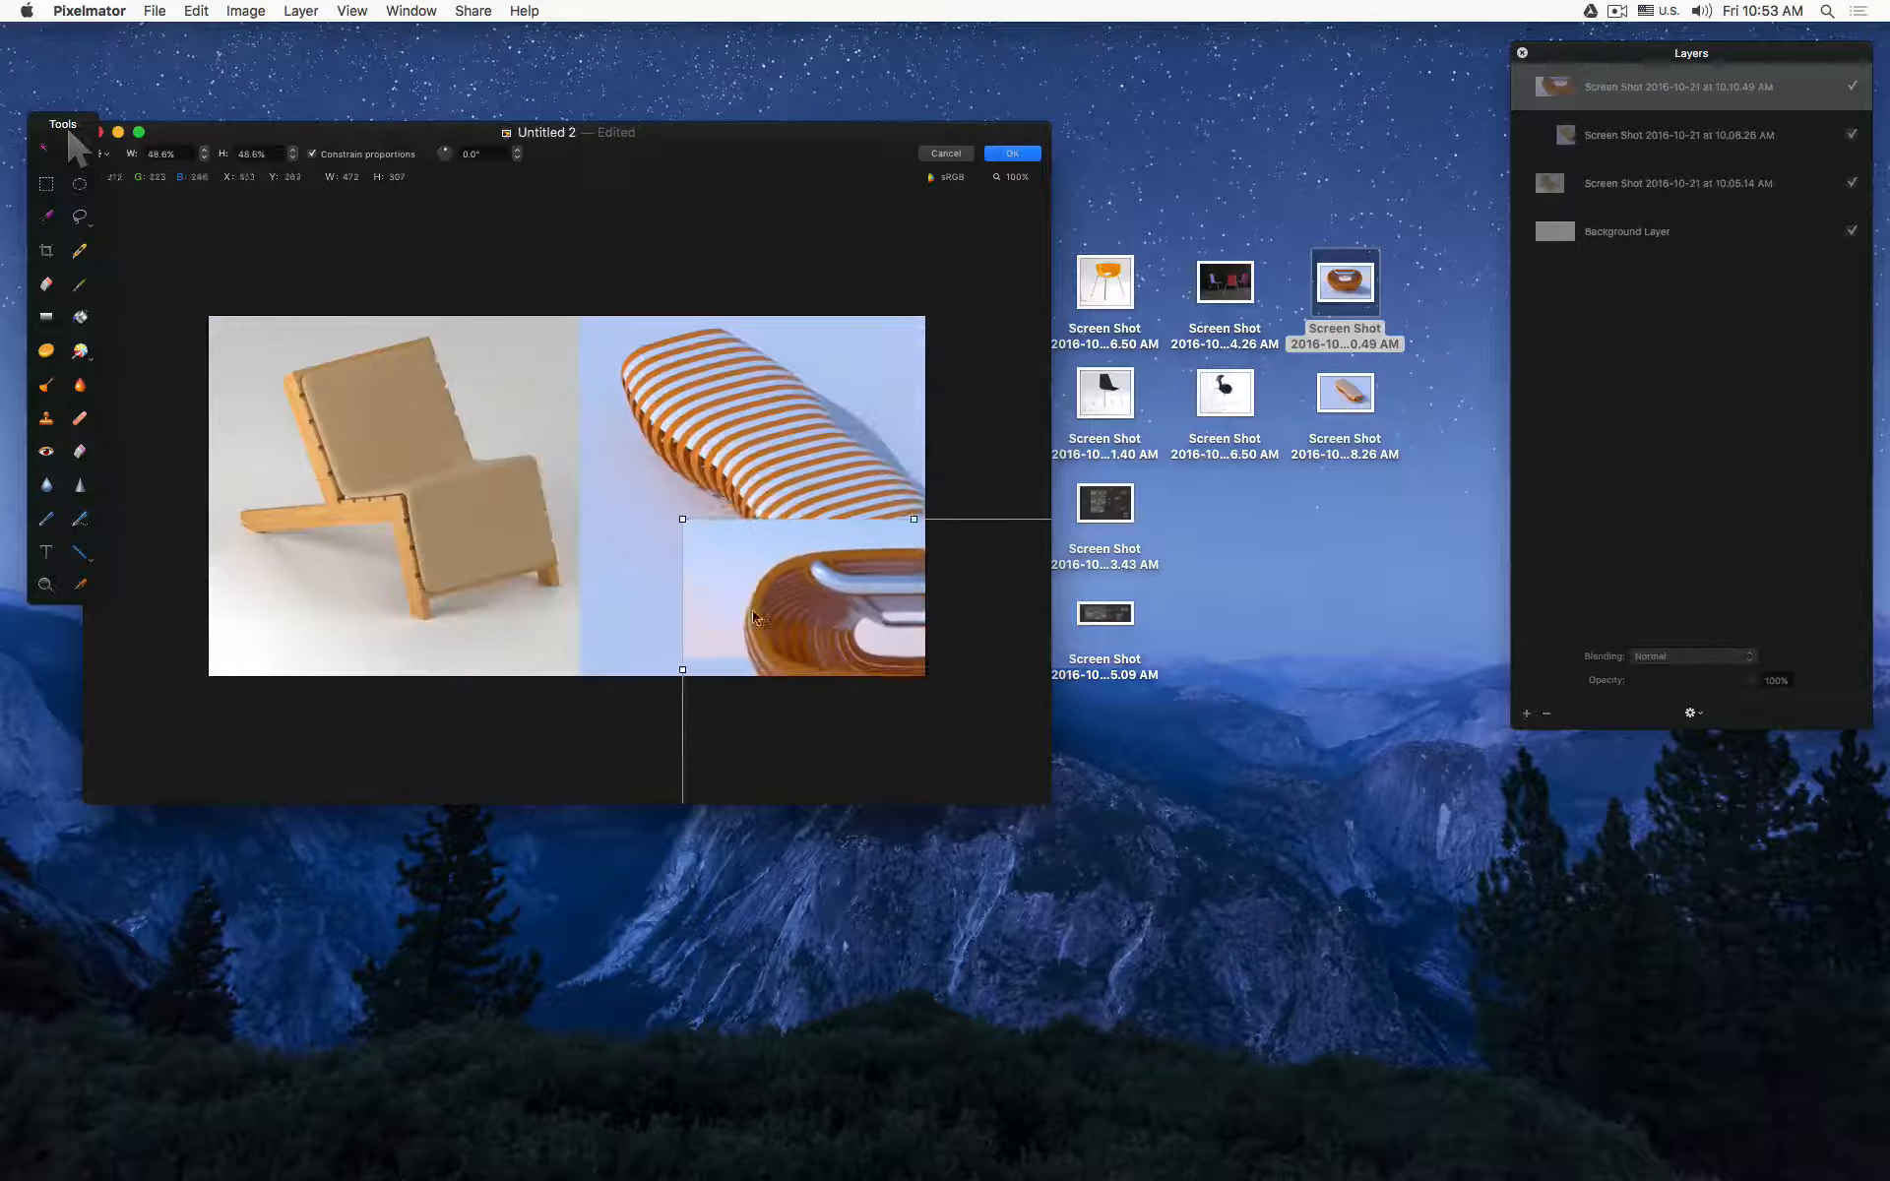
left_click_drag(799, 626, 546, 474)
left_click_drag(890, 669, 766, 586)
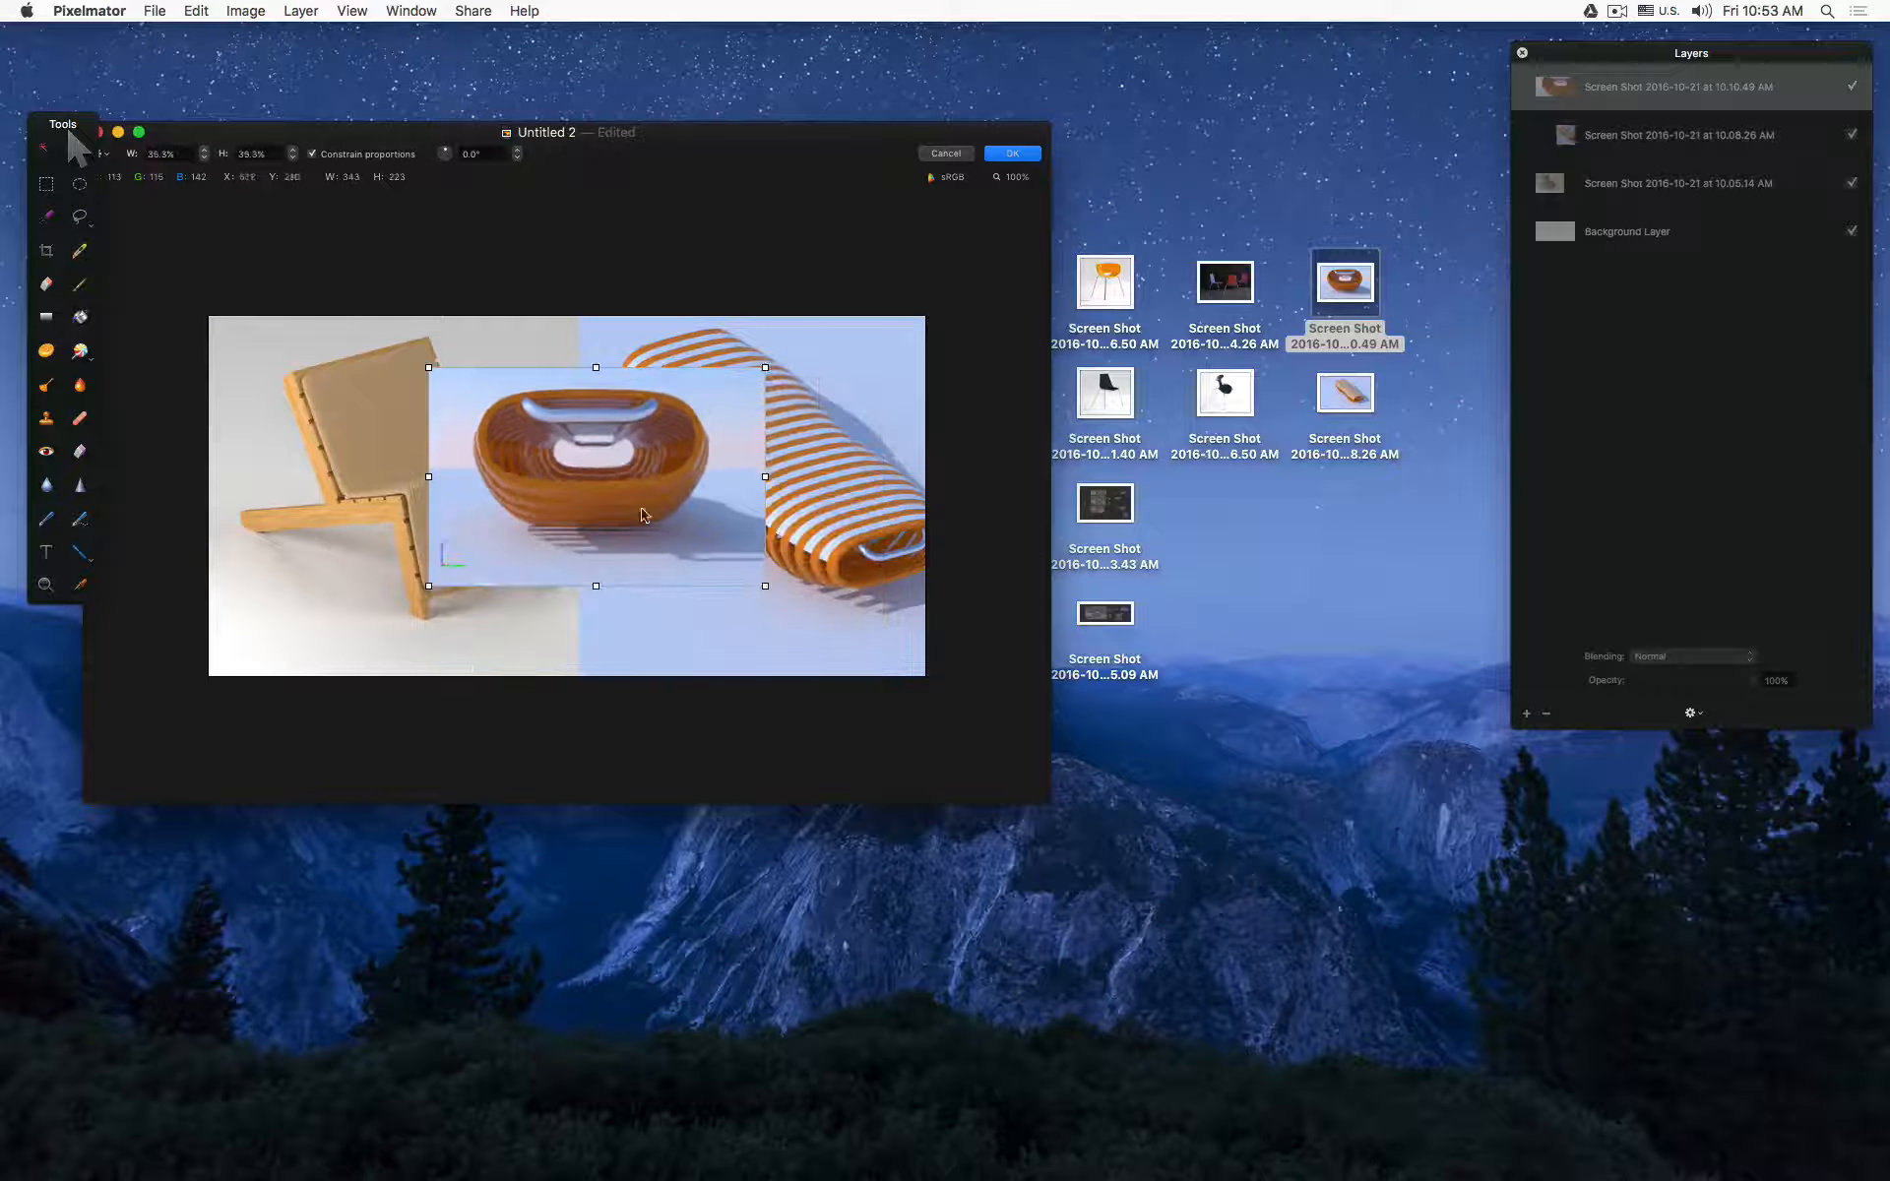
left_click_drag(641, 508, 776, 556)
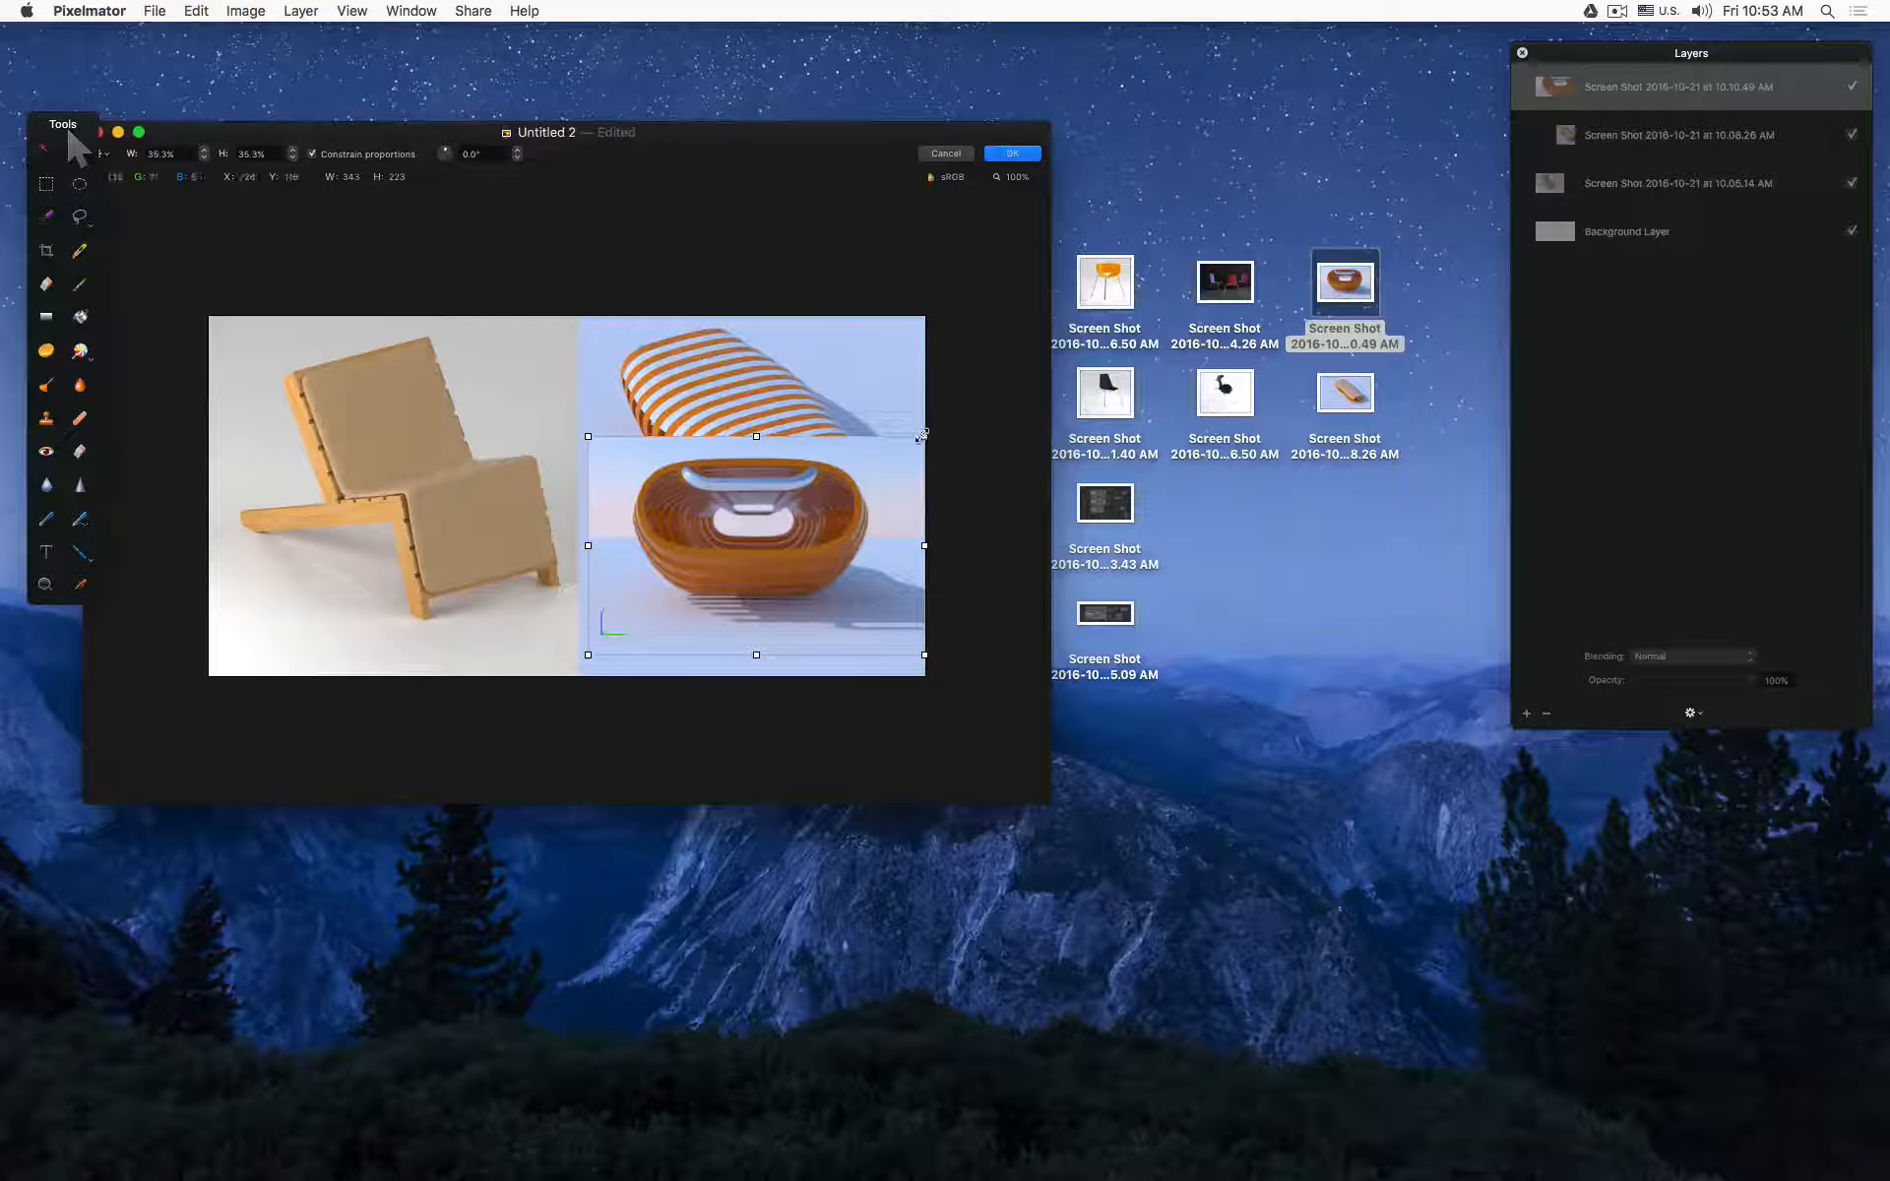
left_click_drag(921, 435, 694, 592)
key("Return")
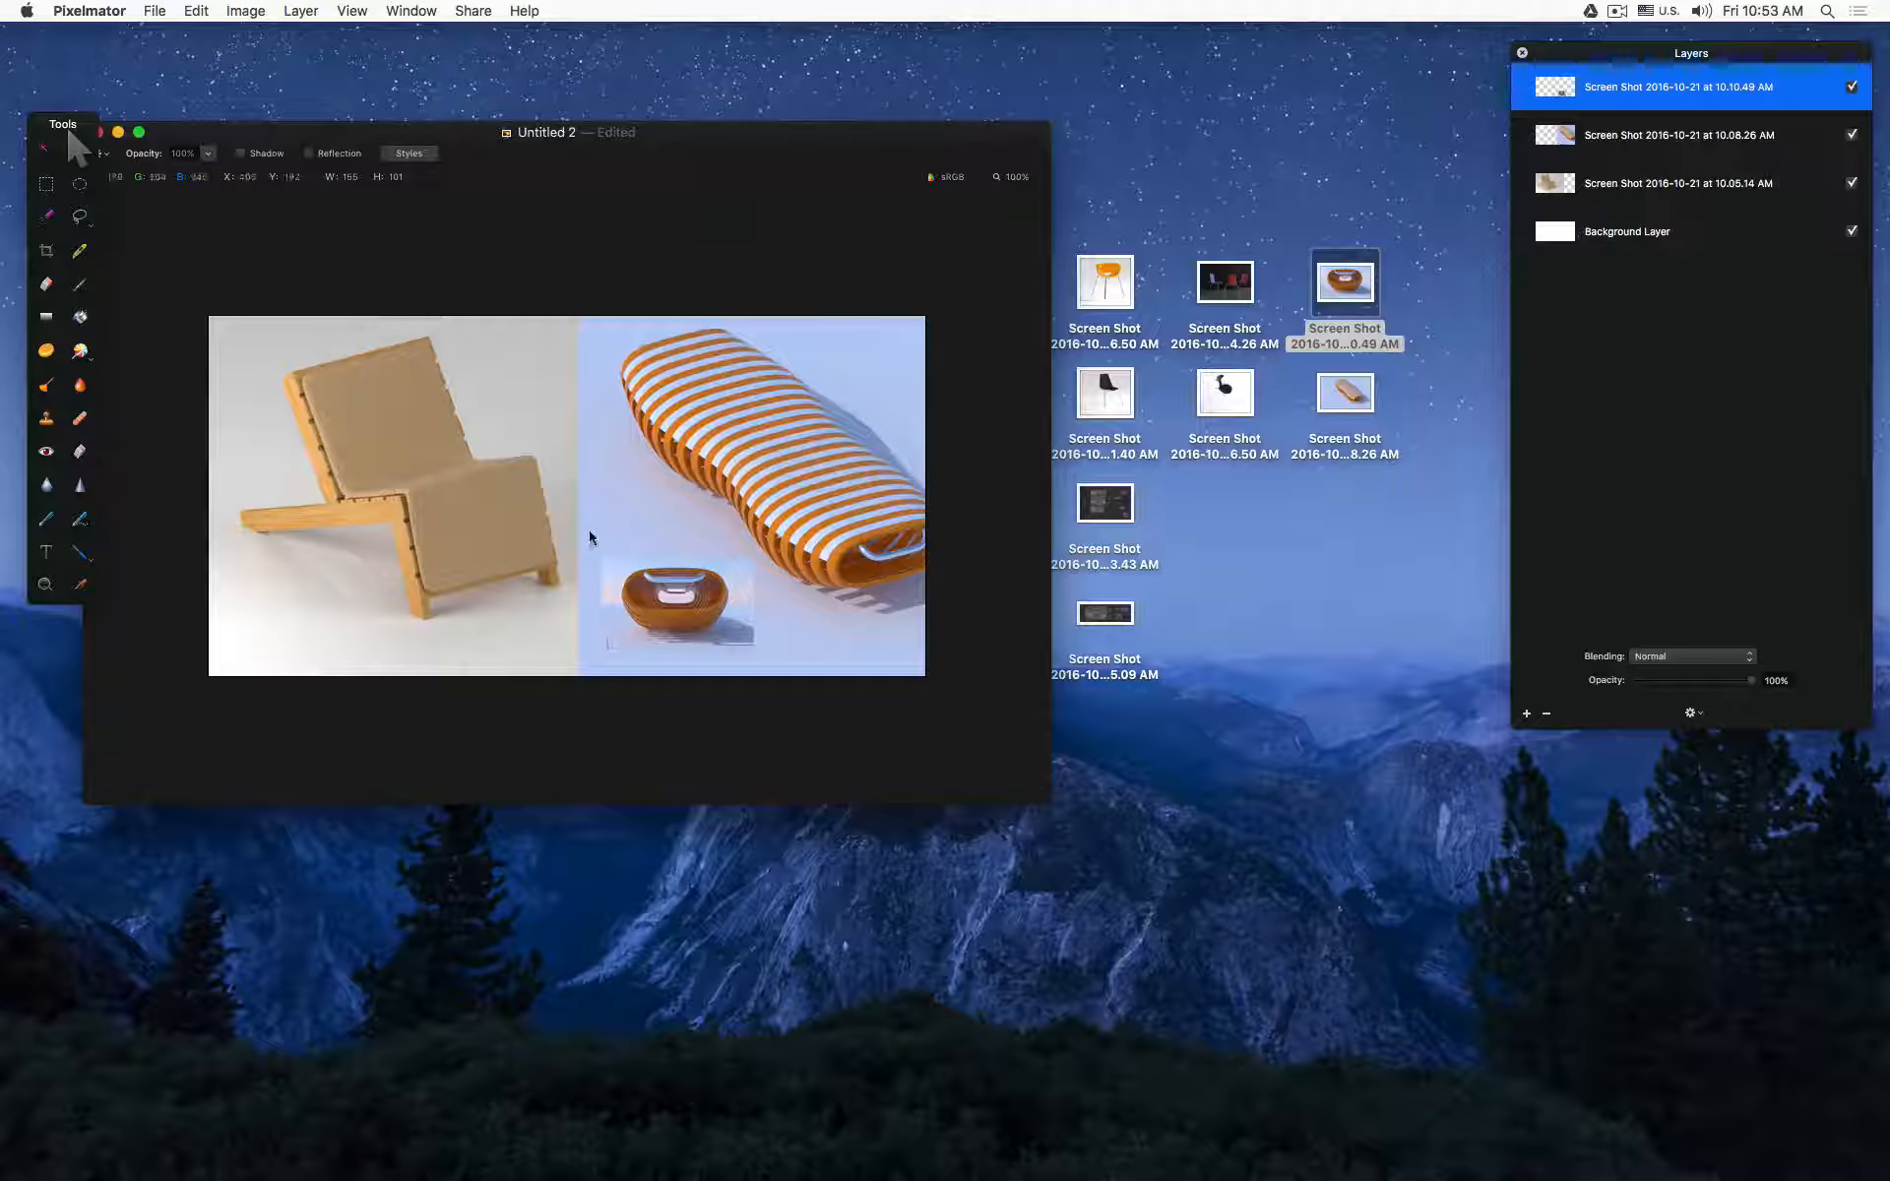
Step: Add the 10.45.55 AM wood joint screenshot as a layer, scaled to about 39.8% over the wooden chair
left_click_drag(766, 138, 1031, 410)
left_click_drag(879, 376, 573, 837)
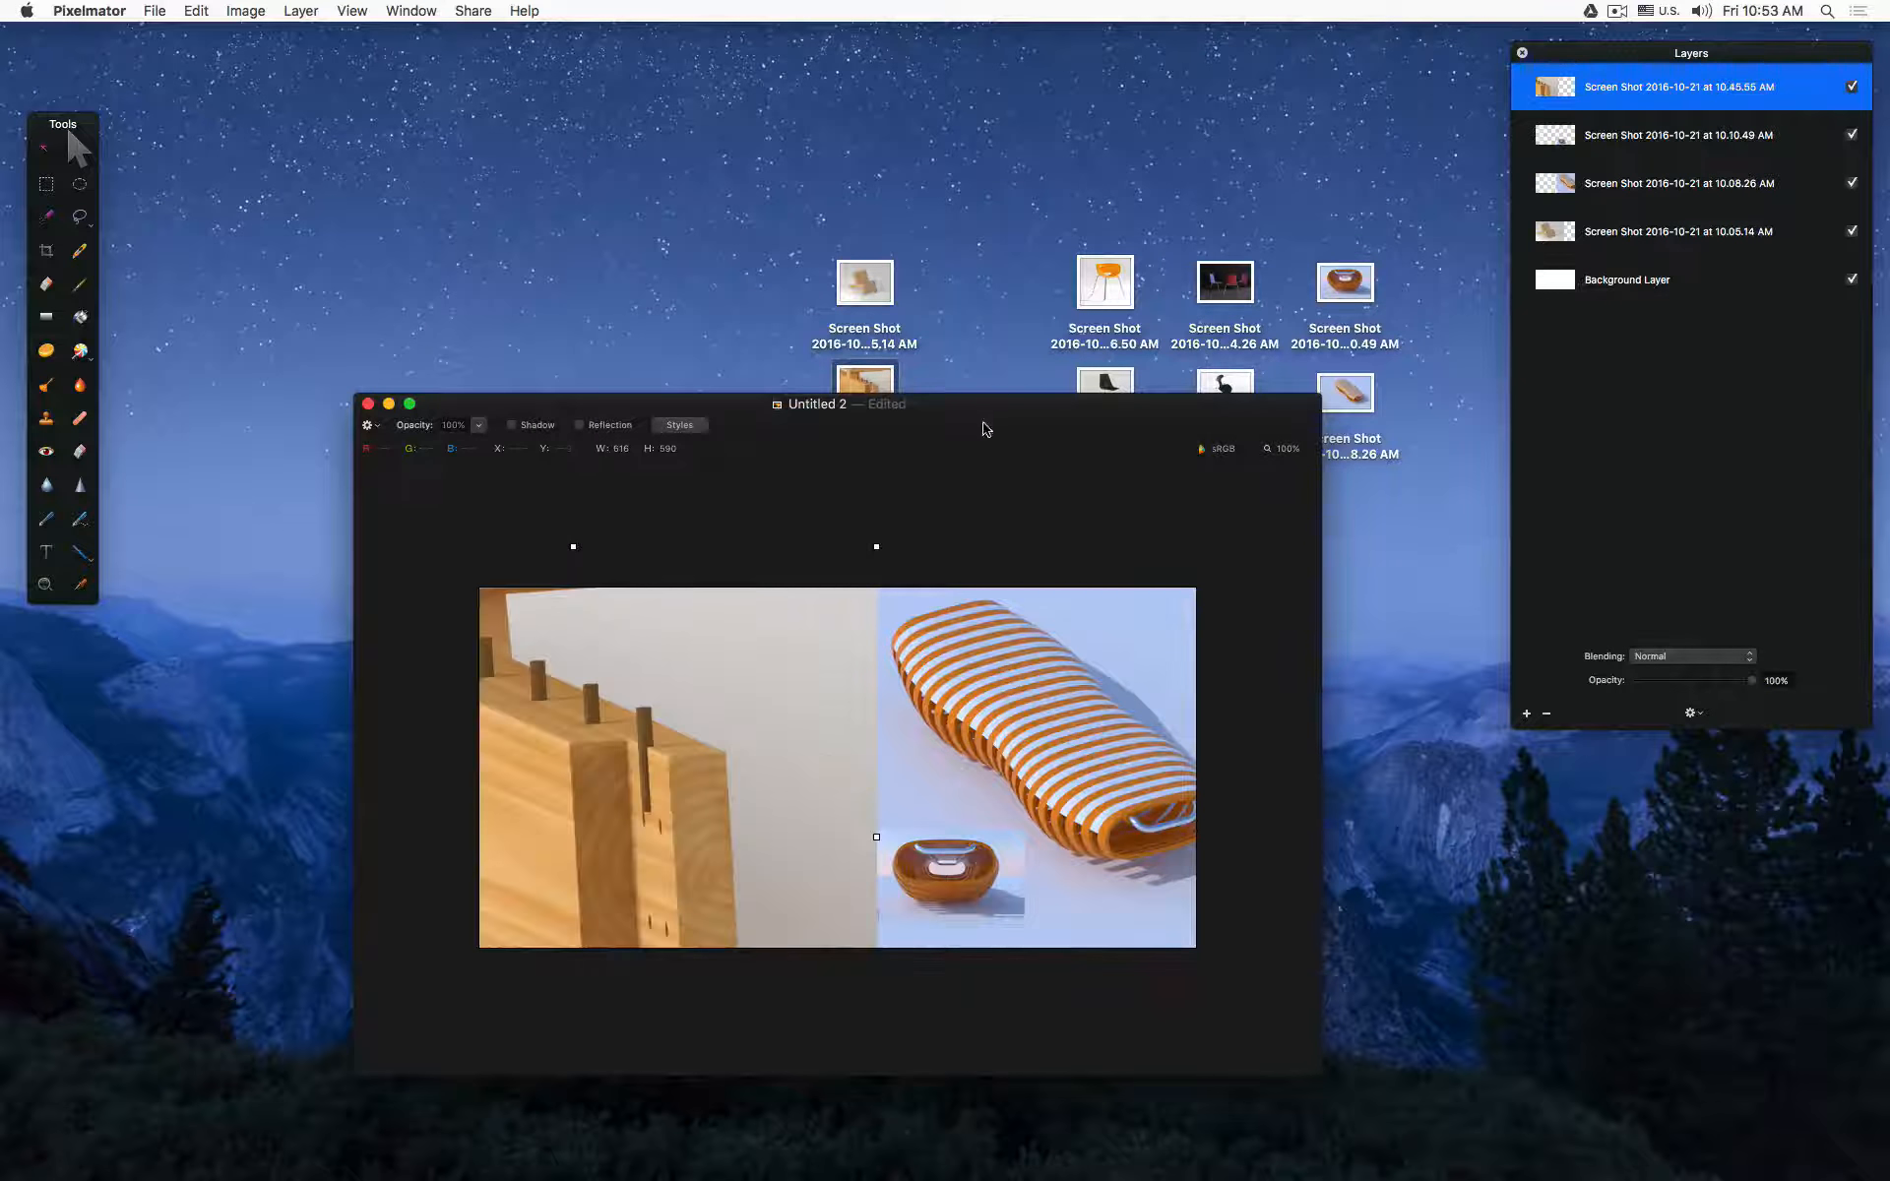
left_click_drag(985, 429, 962, 169)
left_click_drag(874, 250, 573, 600)
left_click_drag(541, 625, 815, 446)
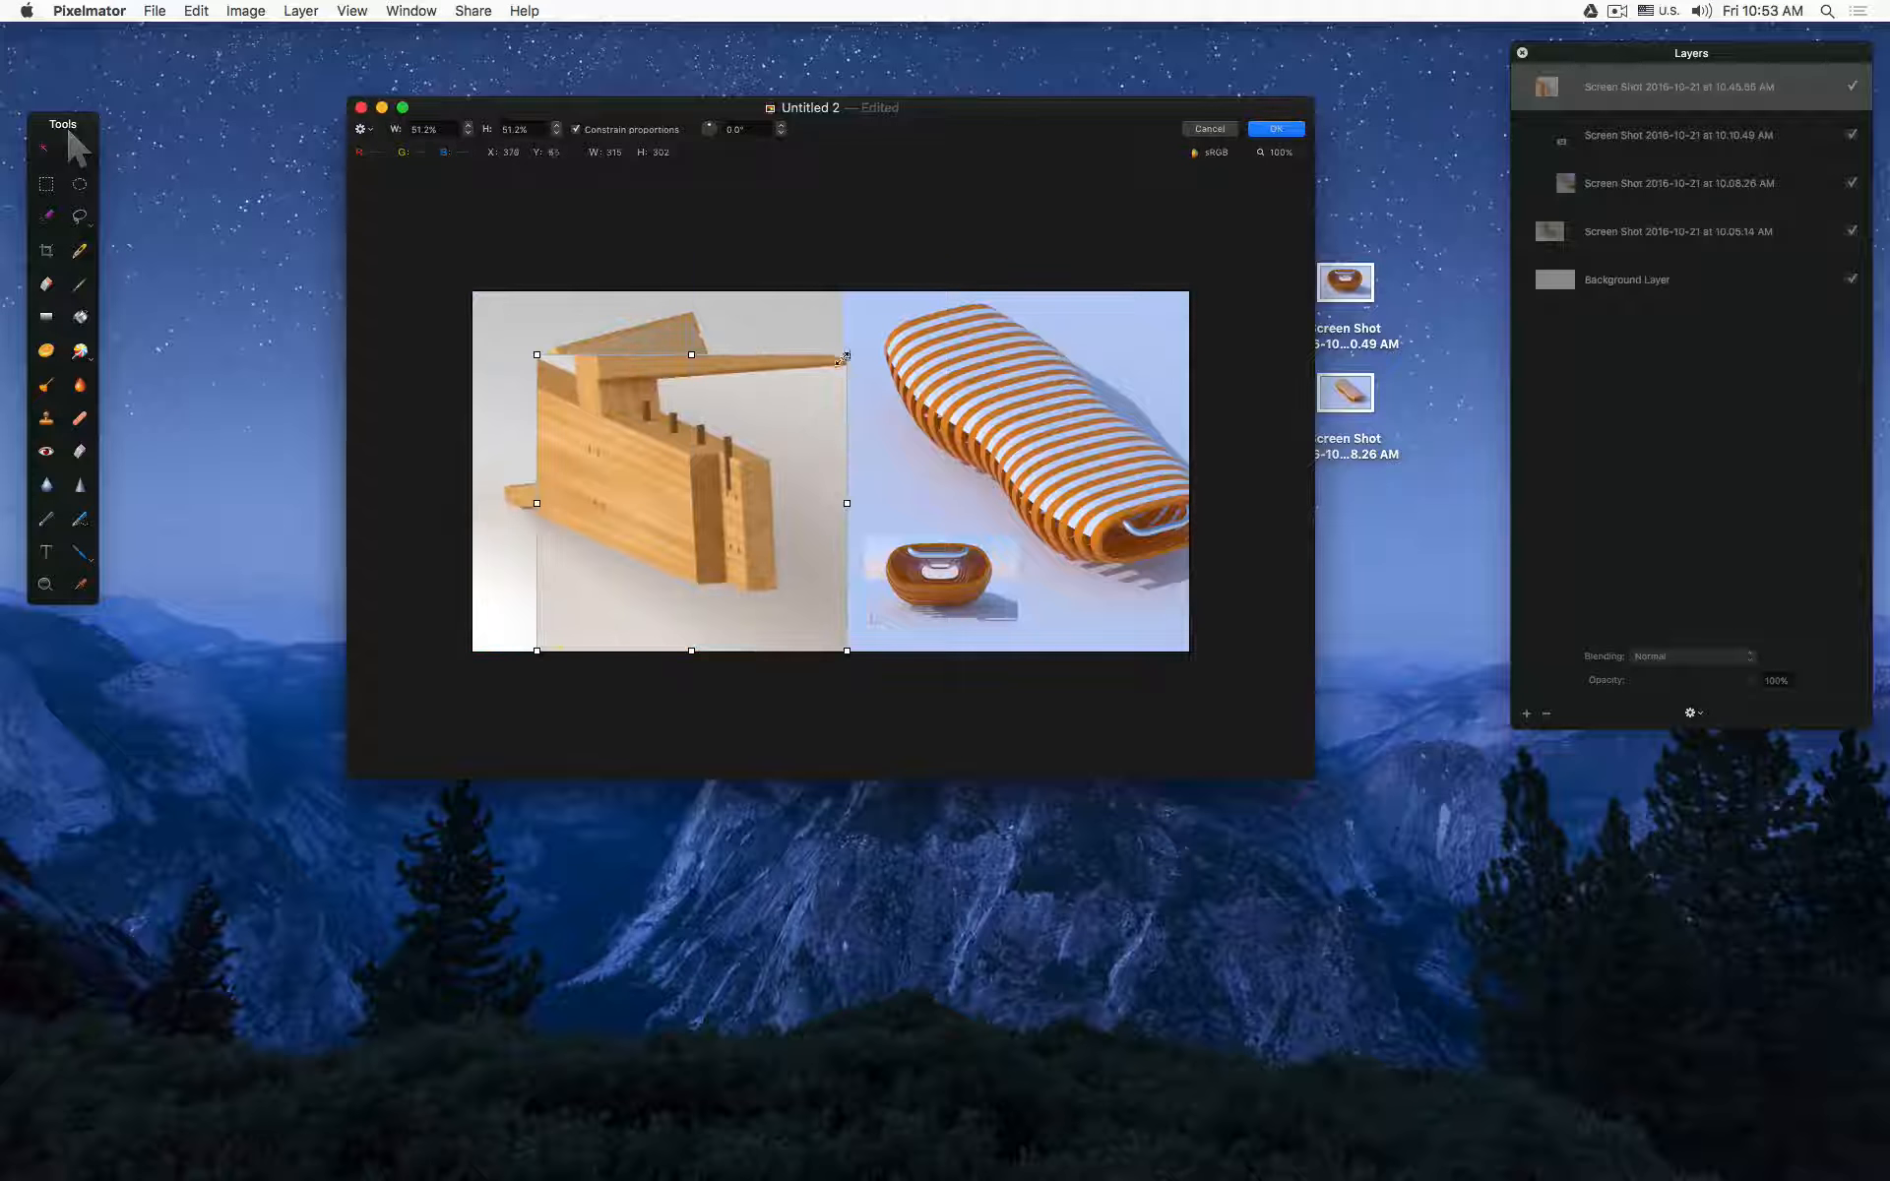
left_click_drag(843, 358, 766, 425)
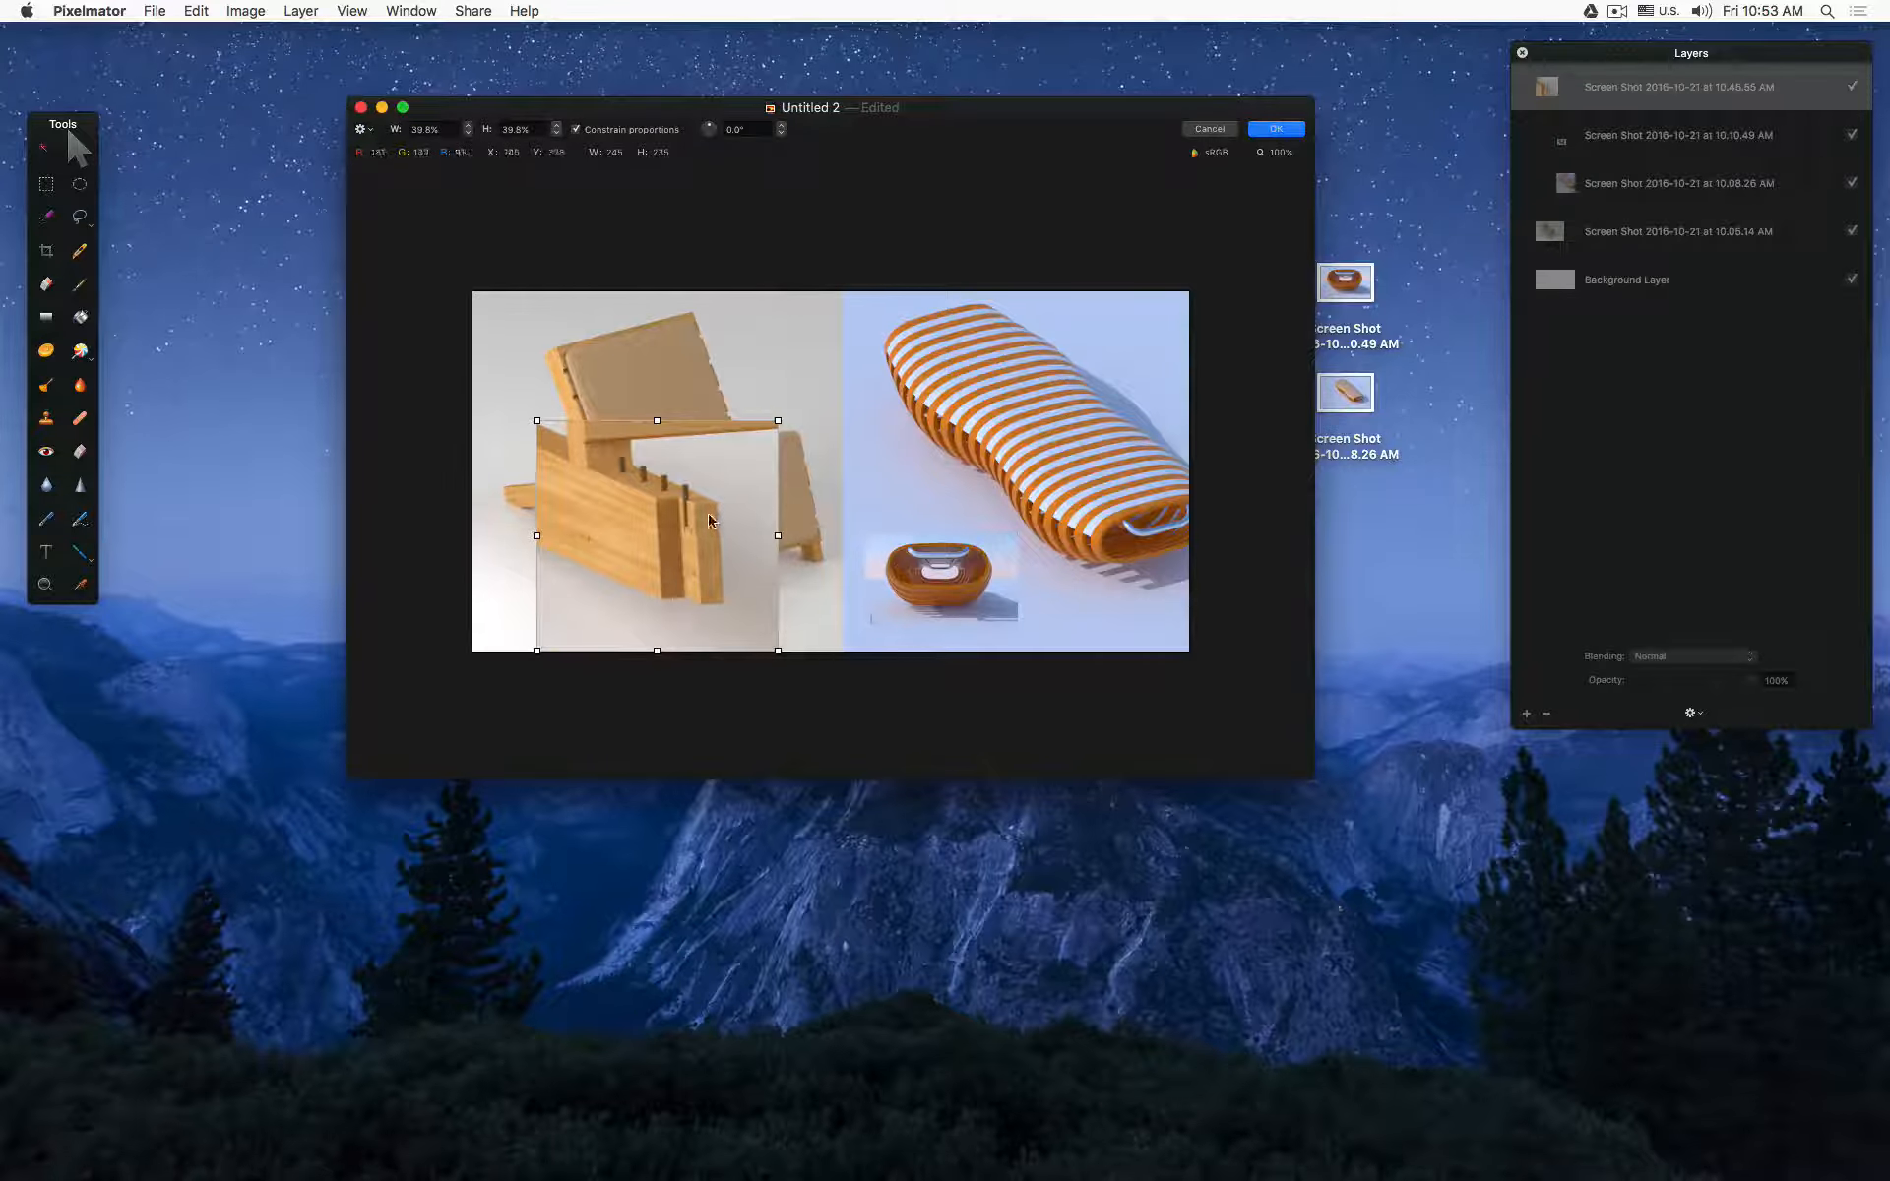
key("Return")
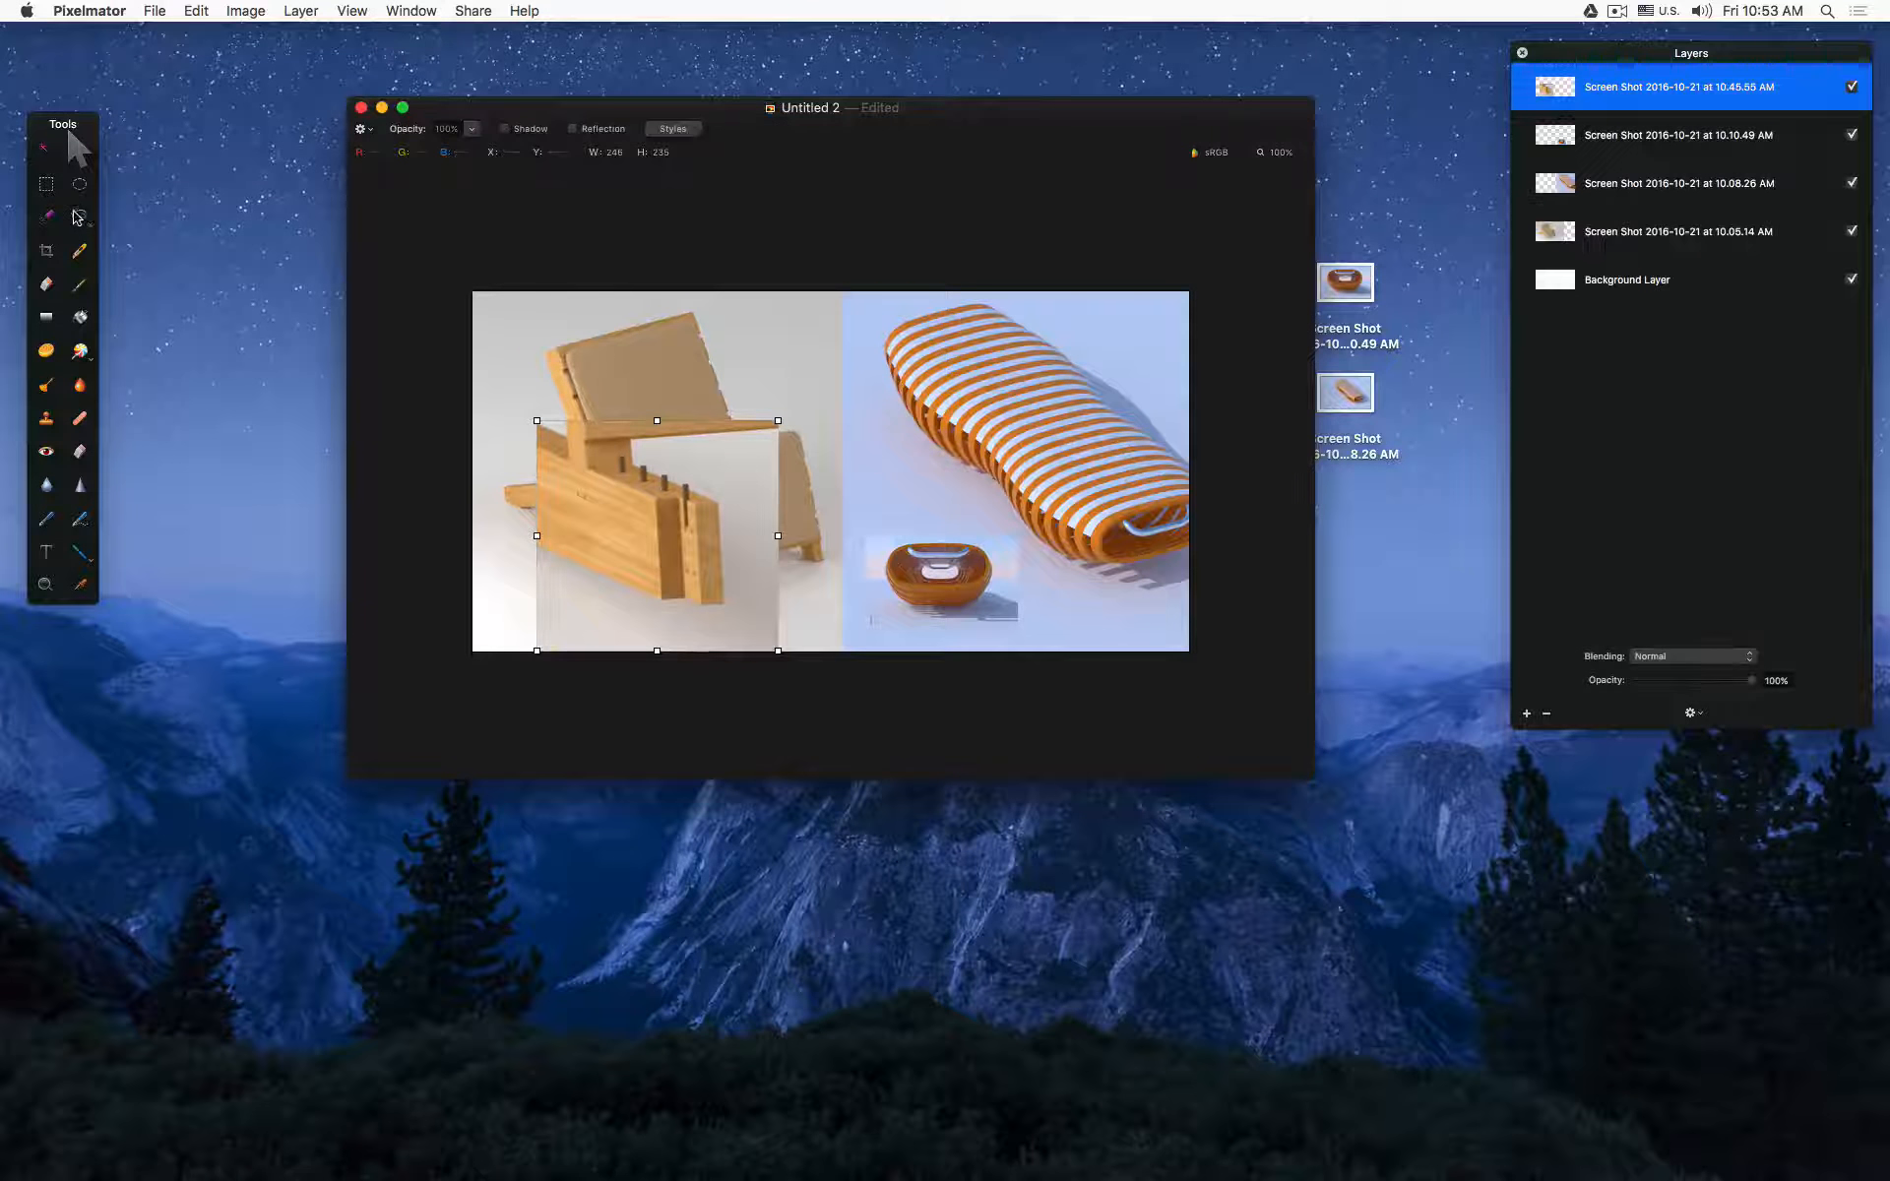
Step: Shift the wood joint layer slightly up and left, and trim its left, top, right and bottom edges with rectangular selections
left_click_drag(581, 492, 569, 460)
left_click(46, 184)
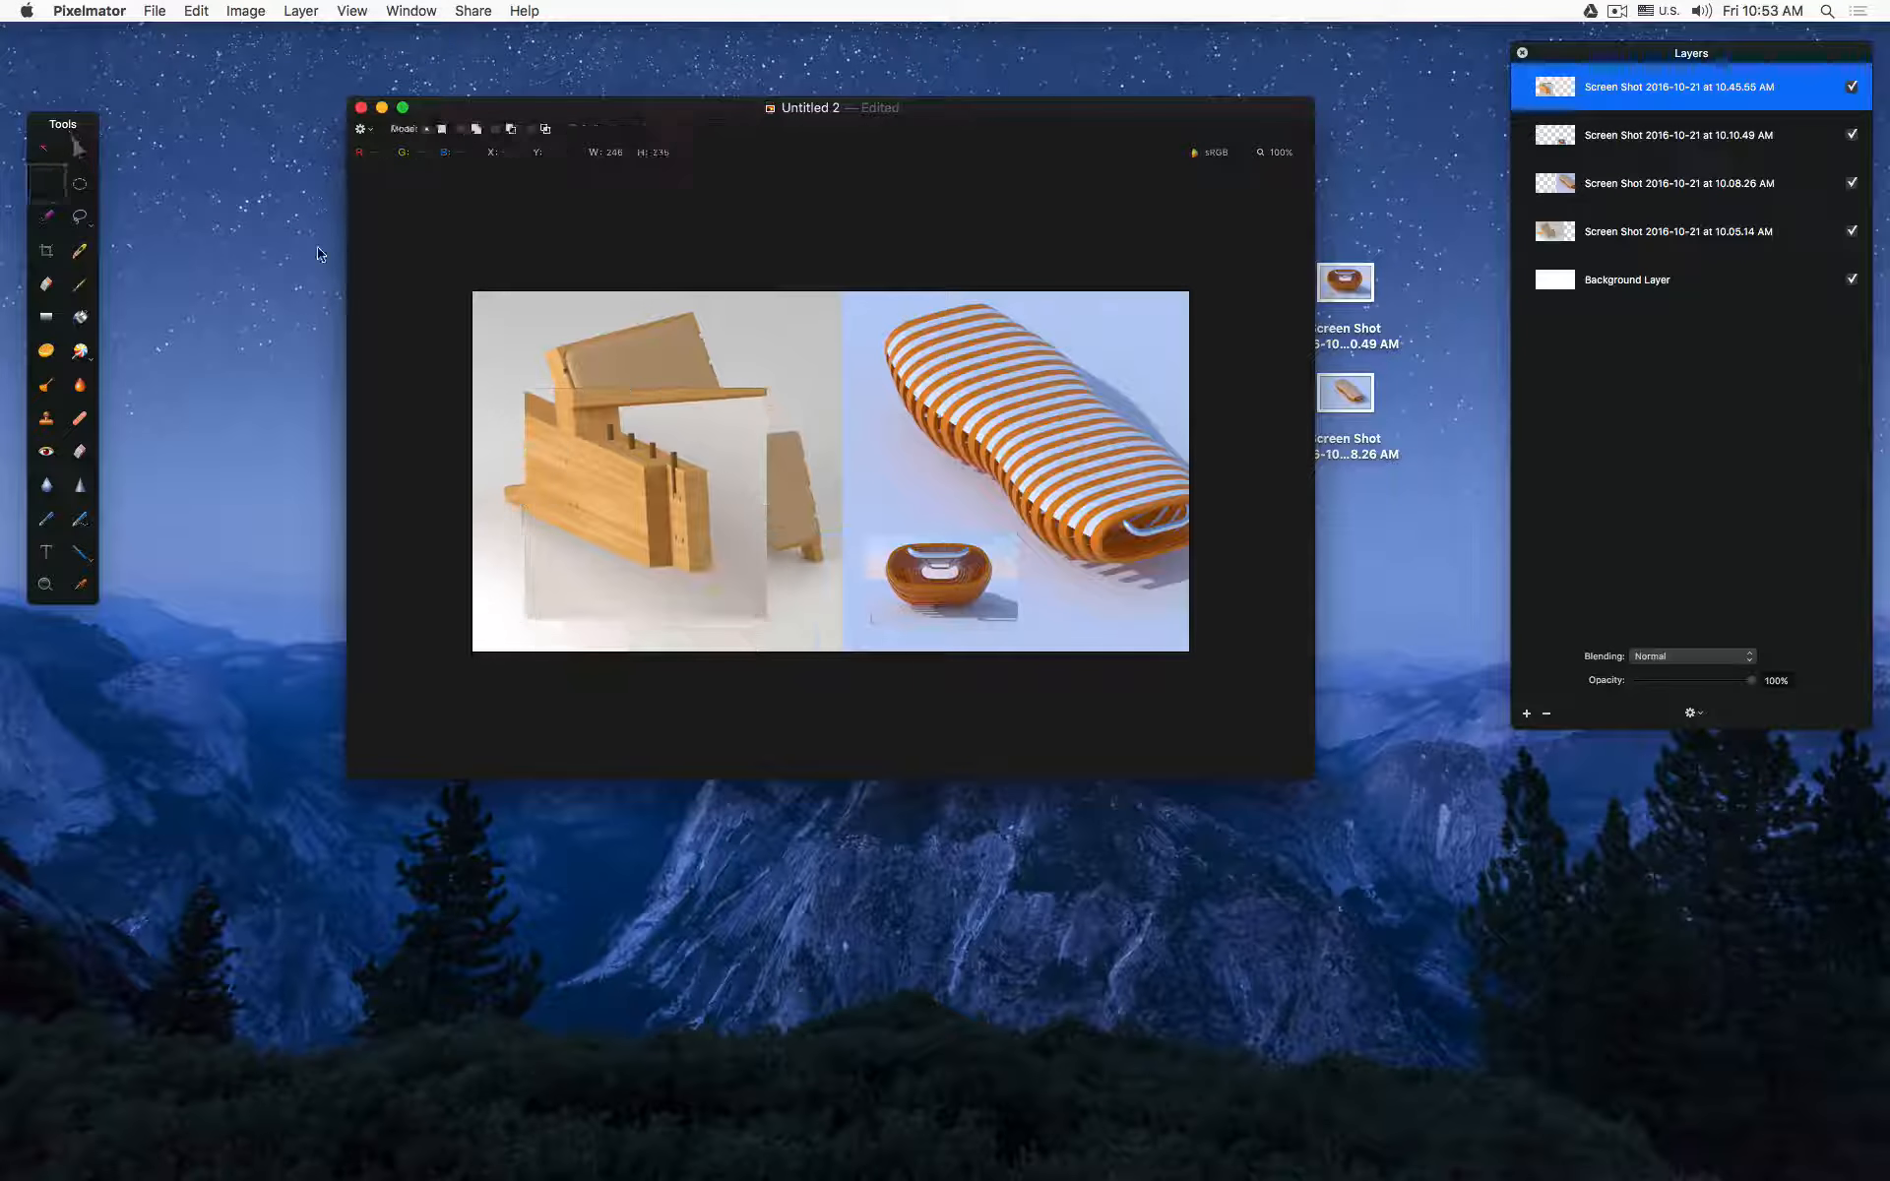
left_click_drag(483, 329, 590, 675)
key("BackSpace")
key("super+d")
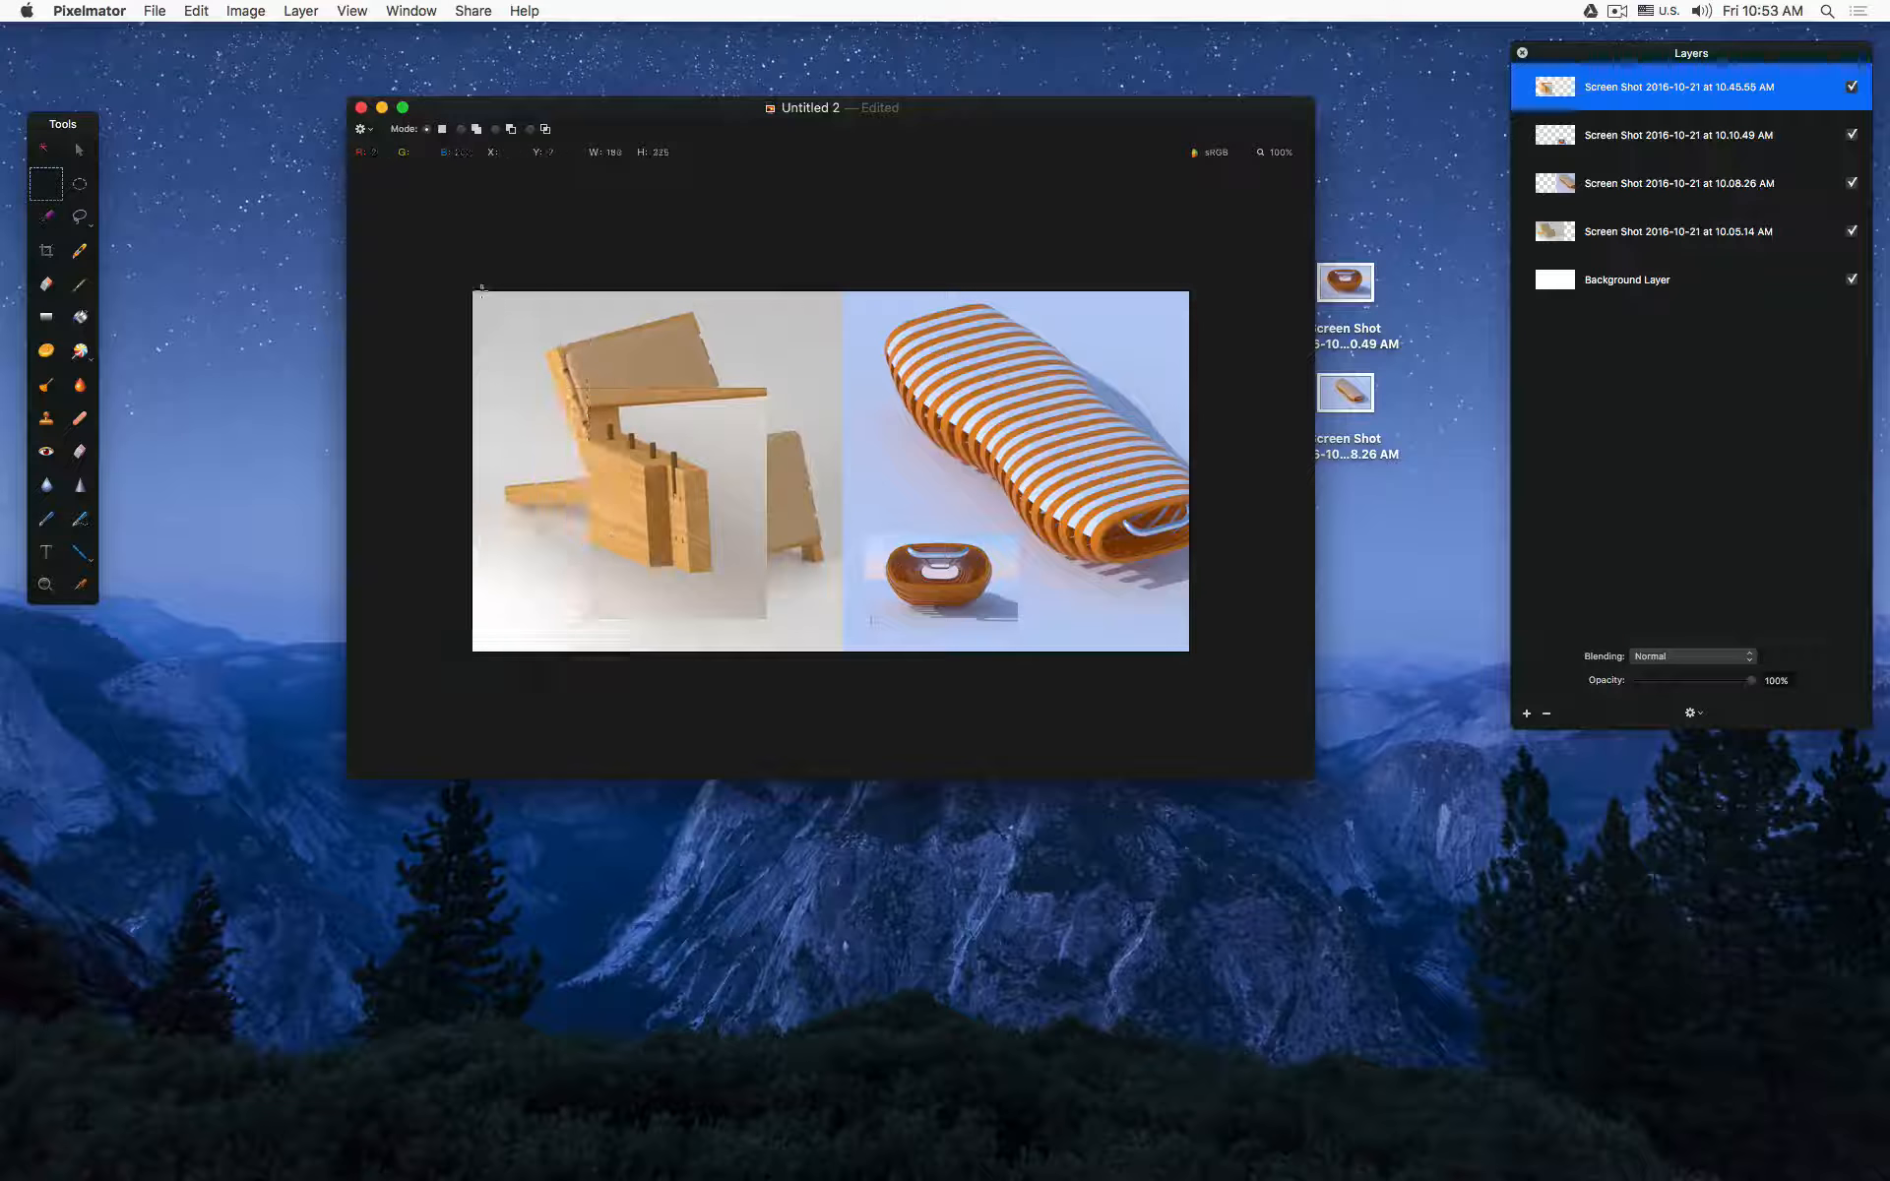
left_click_drag(493, 308, 849, 407)
mouse_move(849, 321)
left_mouse_down()
mouse_move(768, 583)
mouse_move(825, 354)
mouse_move(771, 459)
mouse_move(739, 619)
left_mouse_up()
key("super+d")
key("BackSpace")
left_click_drag(522, 632, 766, 593)
key("BackSpace")
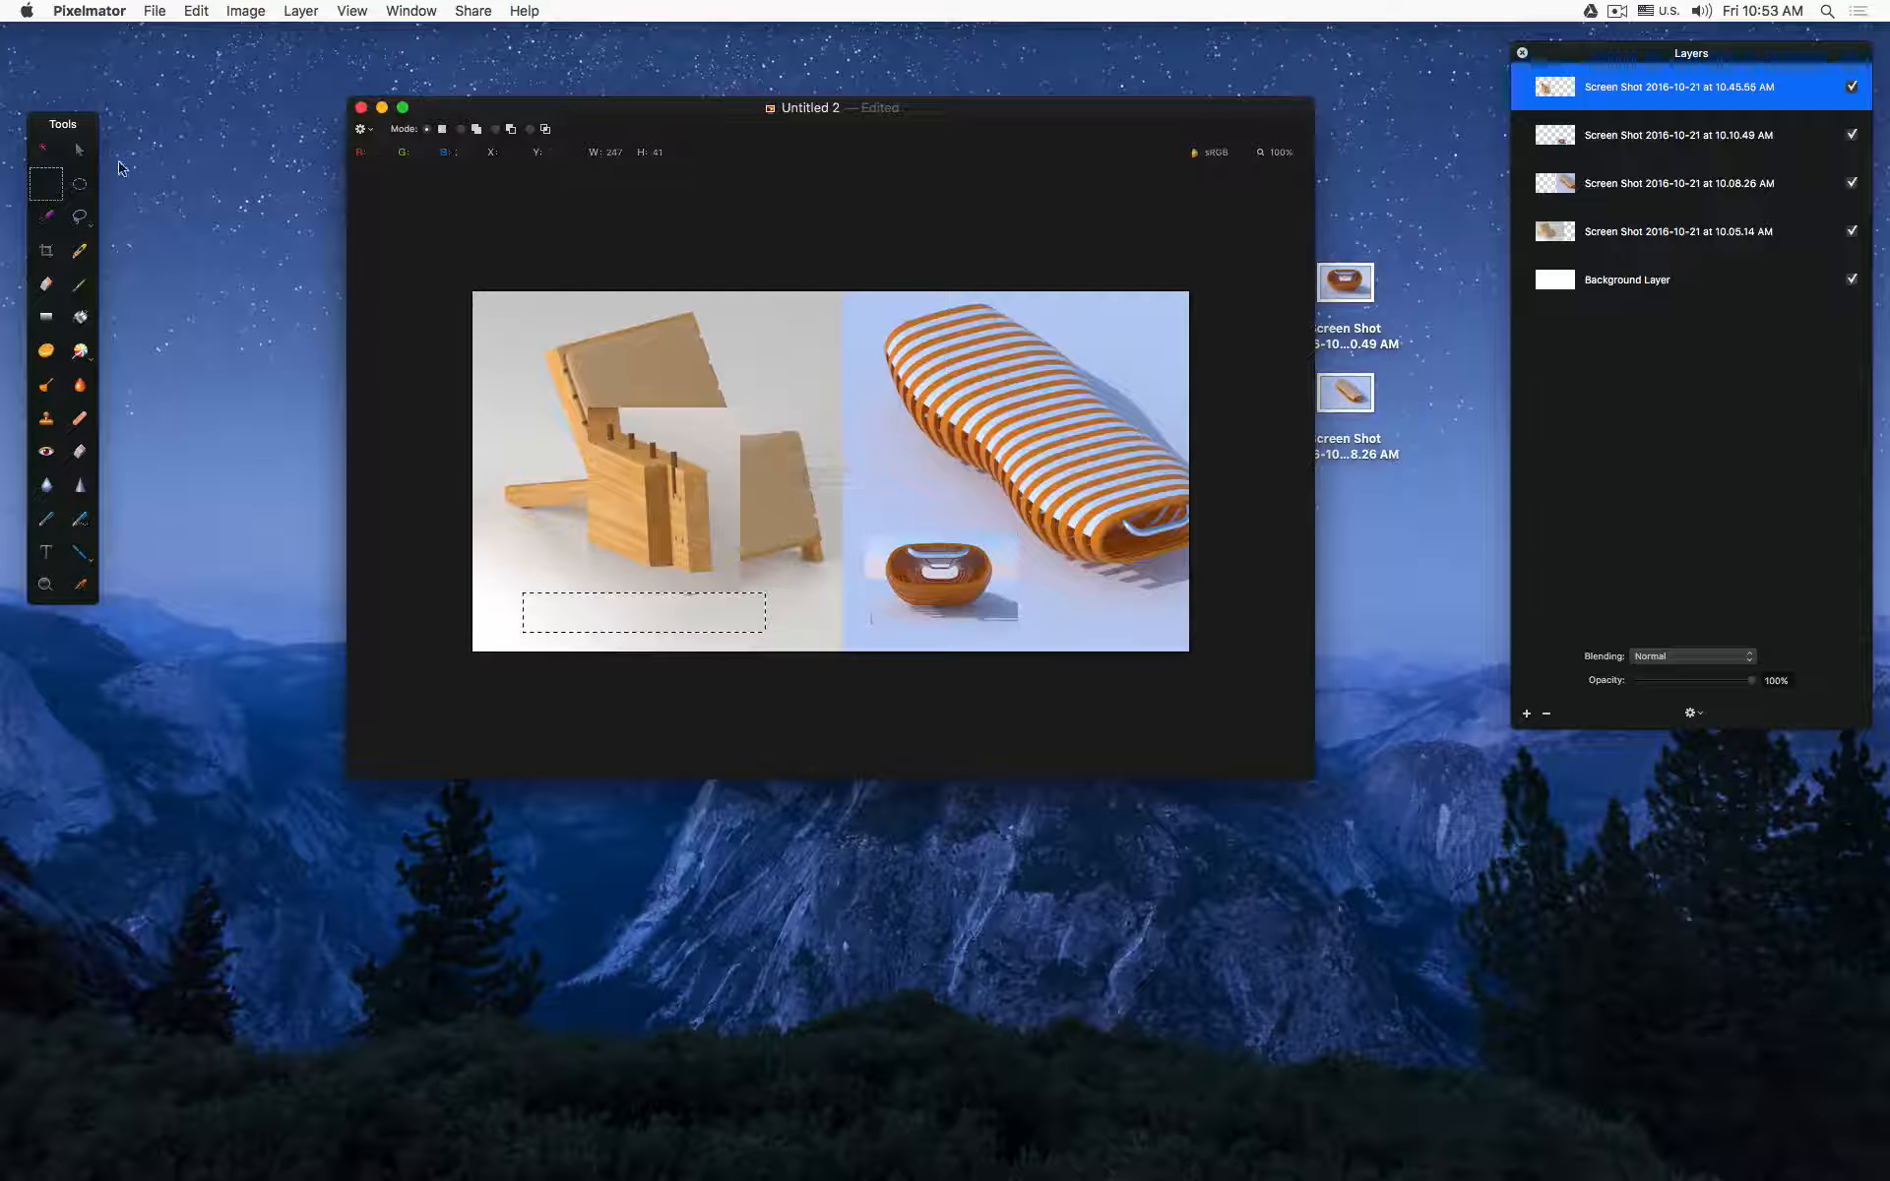
Step: Deselect and place the trimmed wood joint layer as an inset below the wooden chair, scaled to 53.7%
key("super+d")
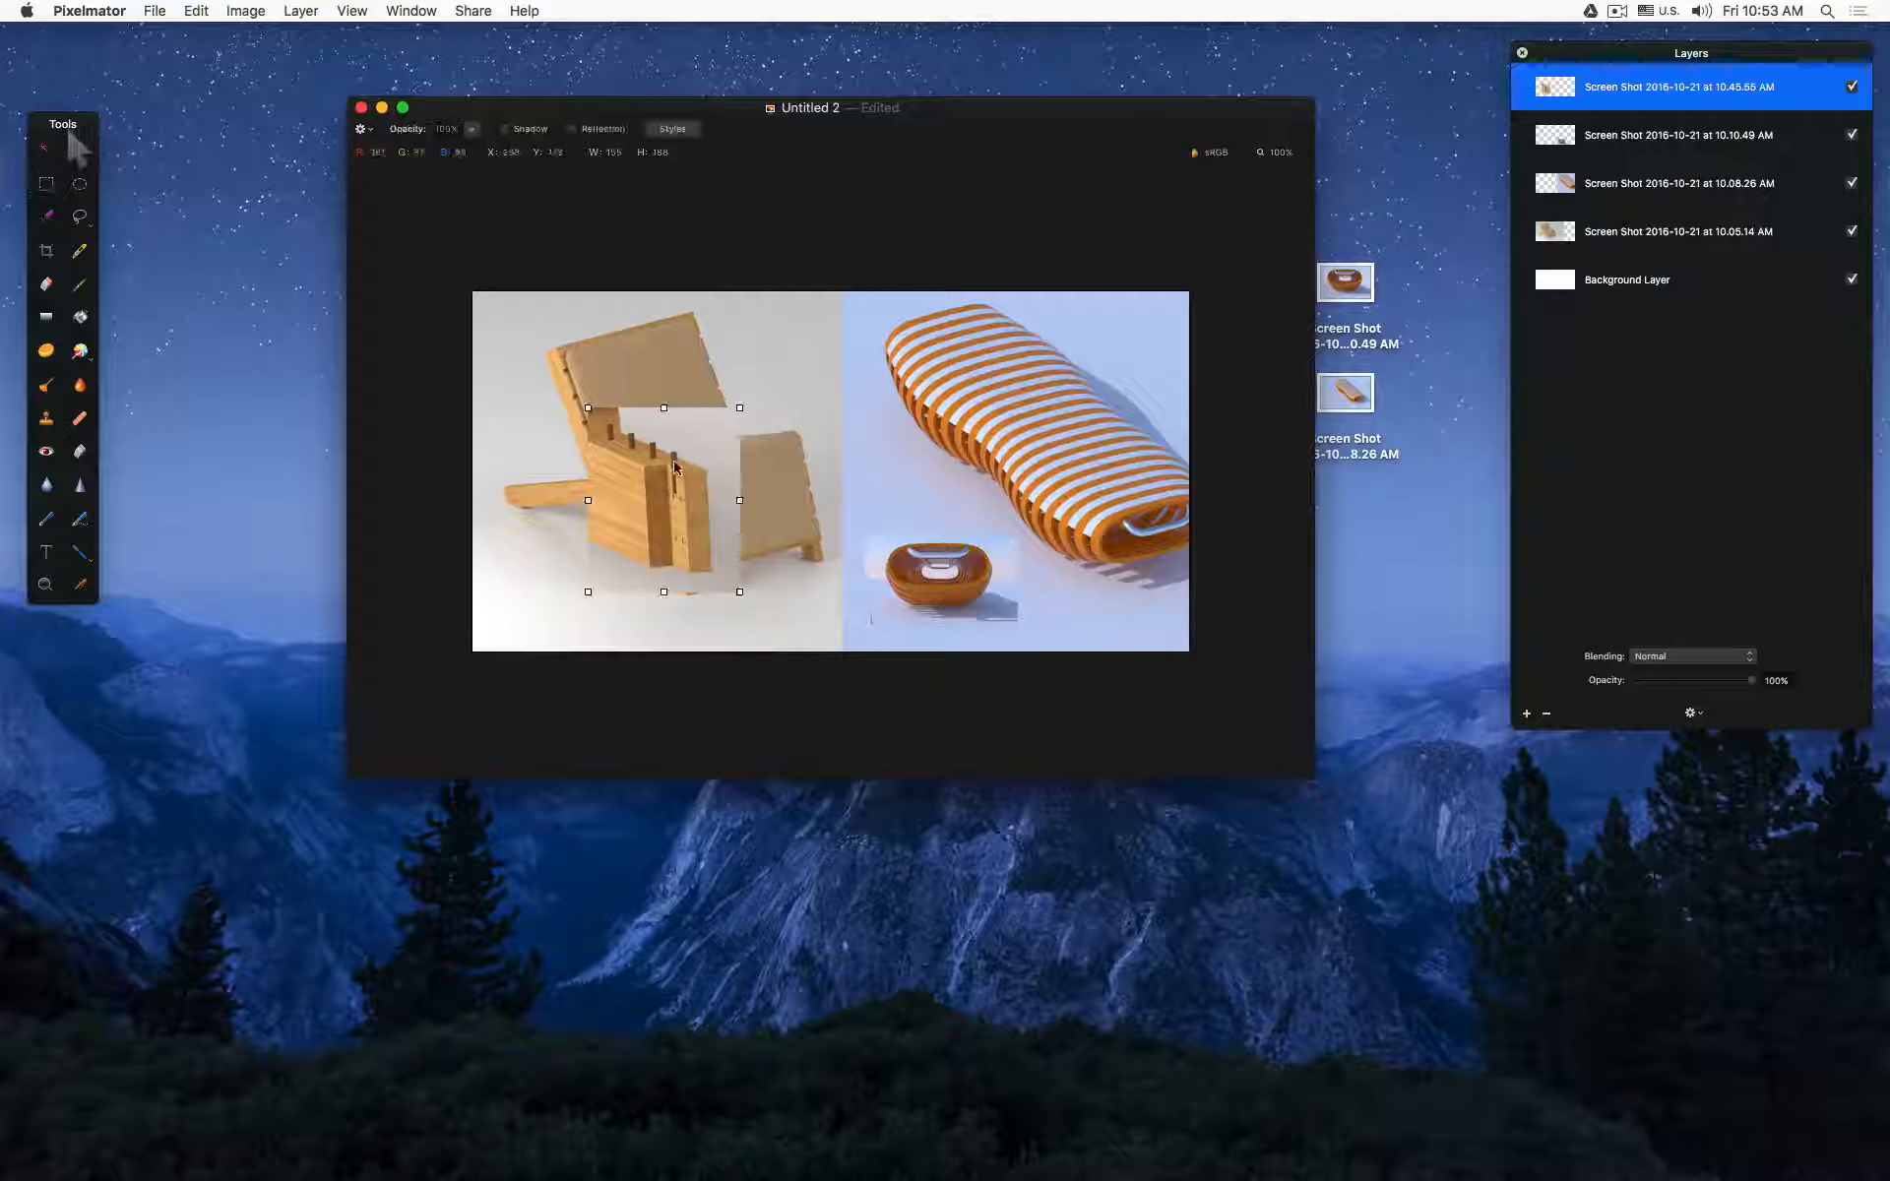
left_click_drag(674, 462, 586, 535)
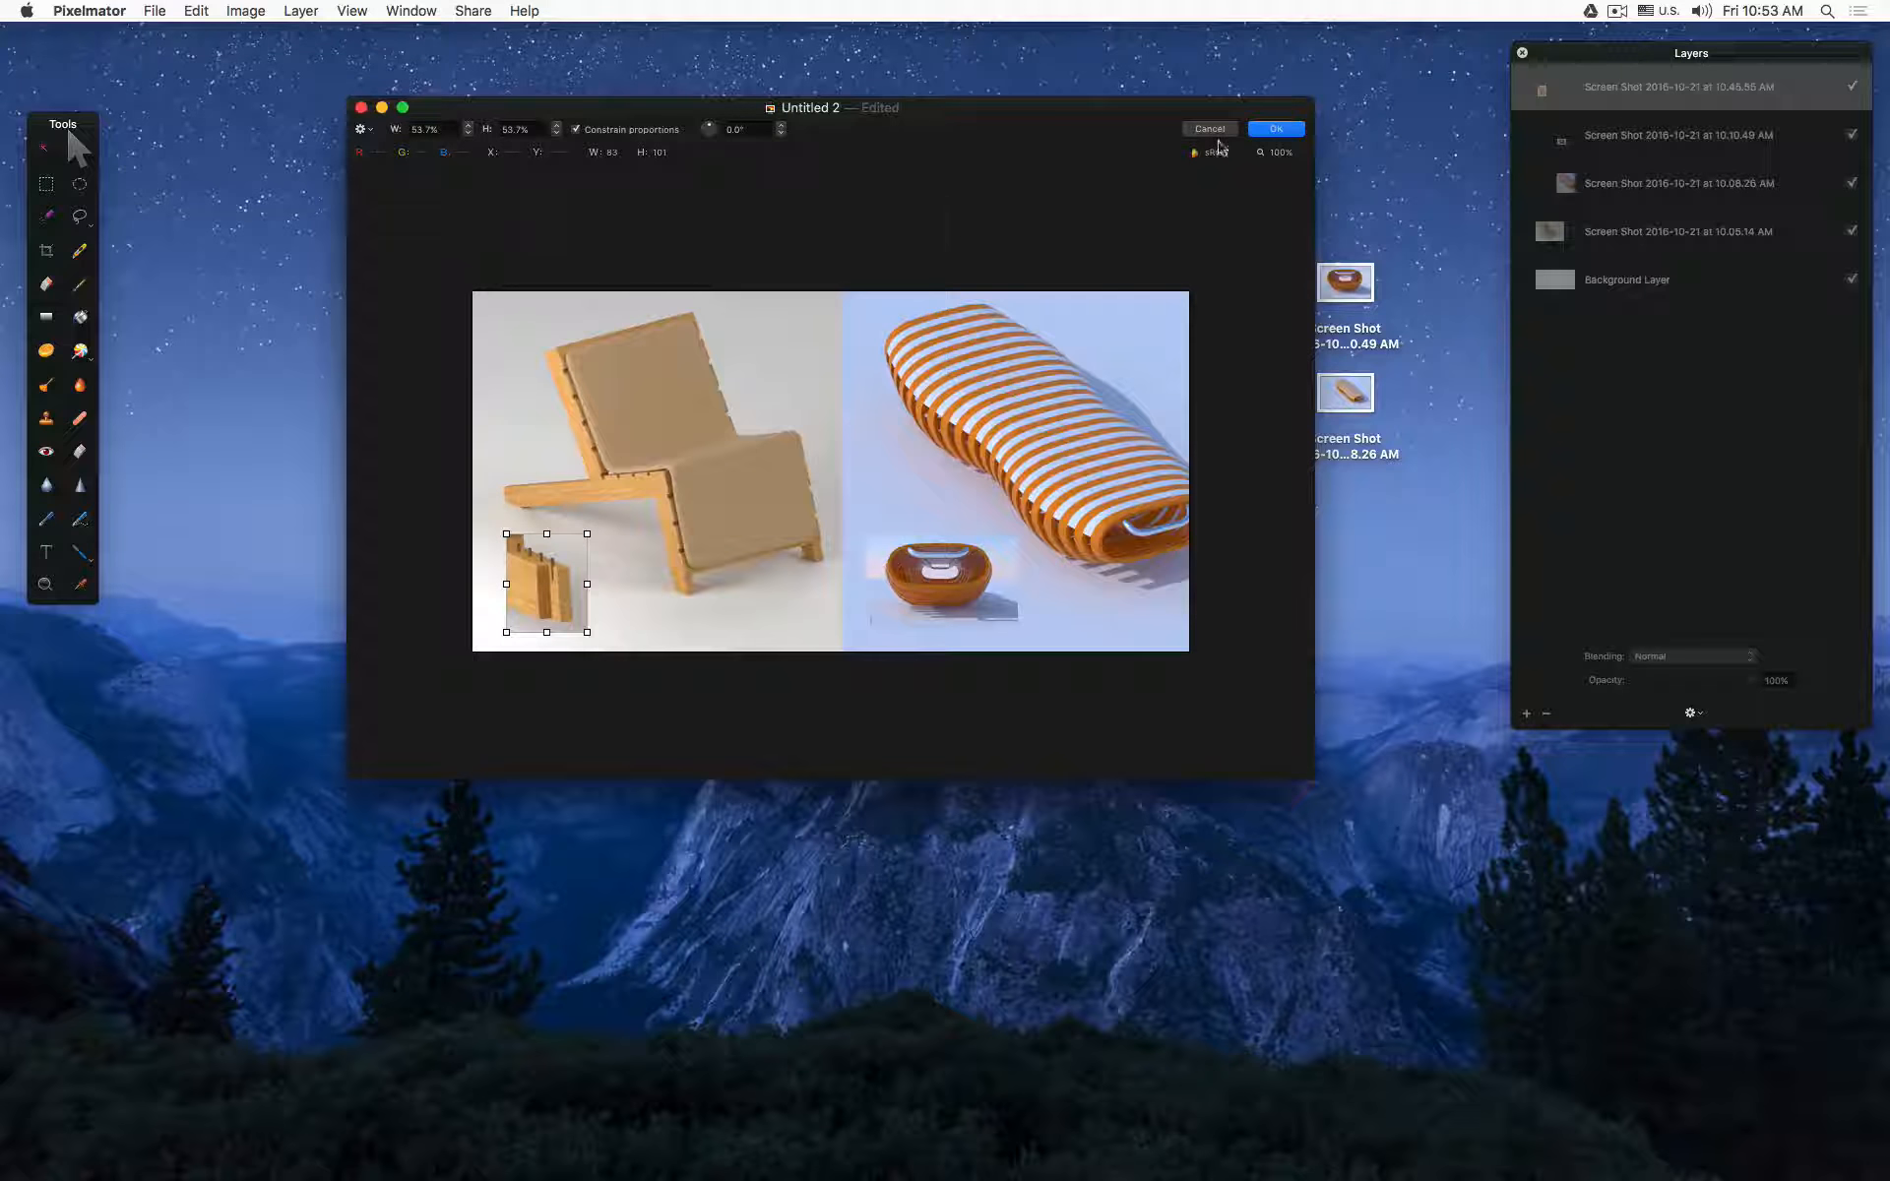
left_click(1273, 126)
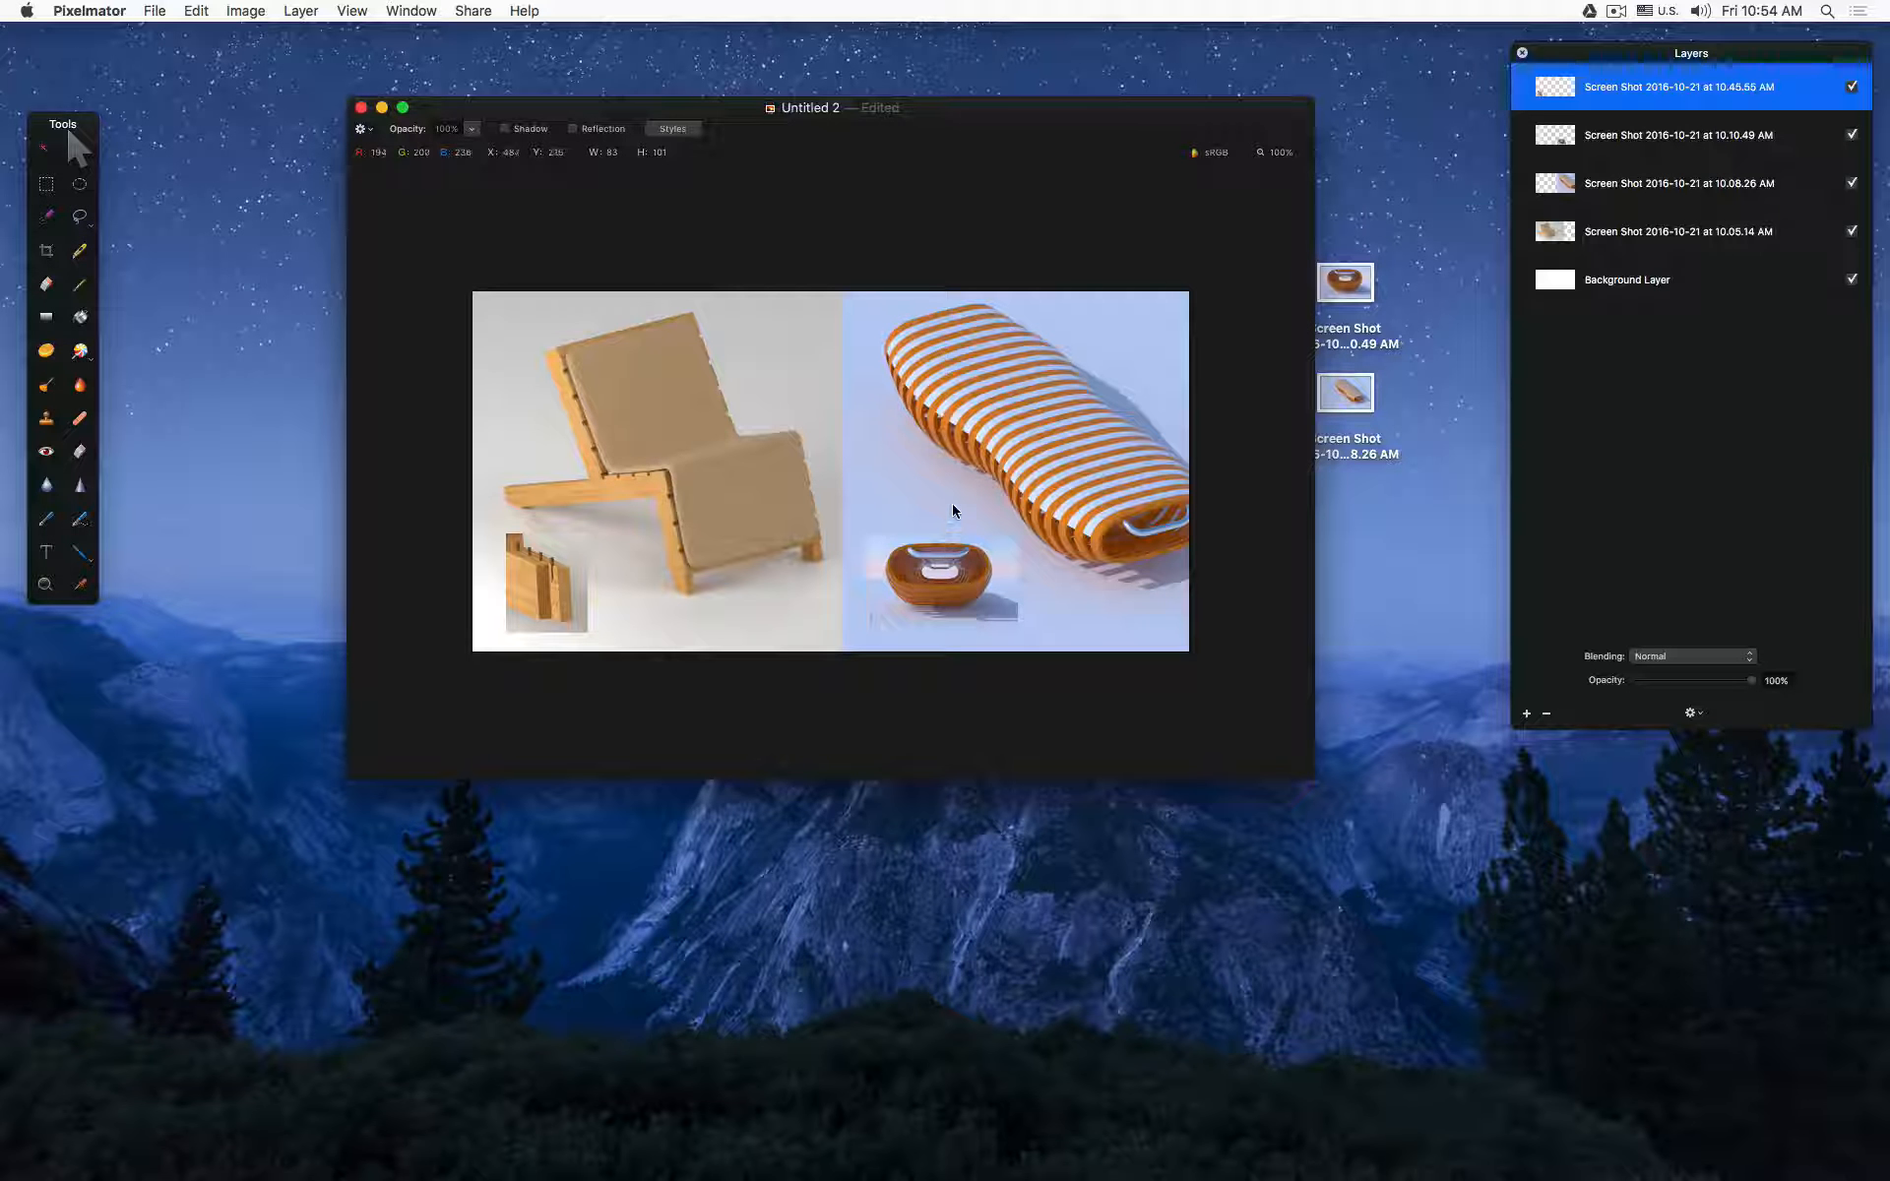
Step: Try flipping the striped lounger layer horizontally and shifting it right, with the orange bowl inset moved above it
left_click(990, 477)
right_click(986, 375)
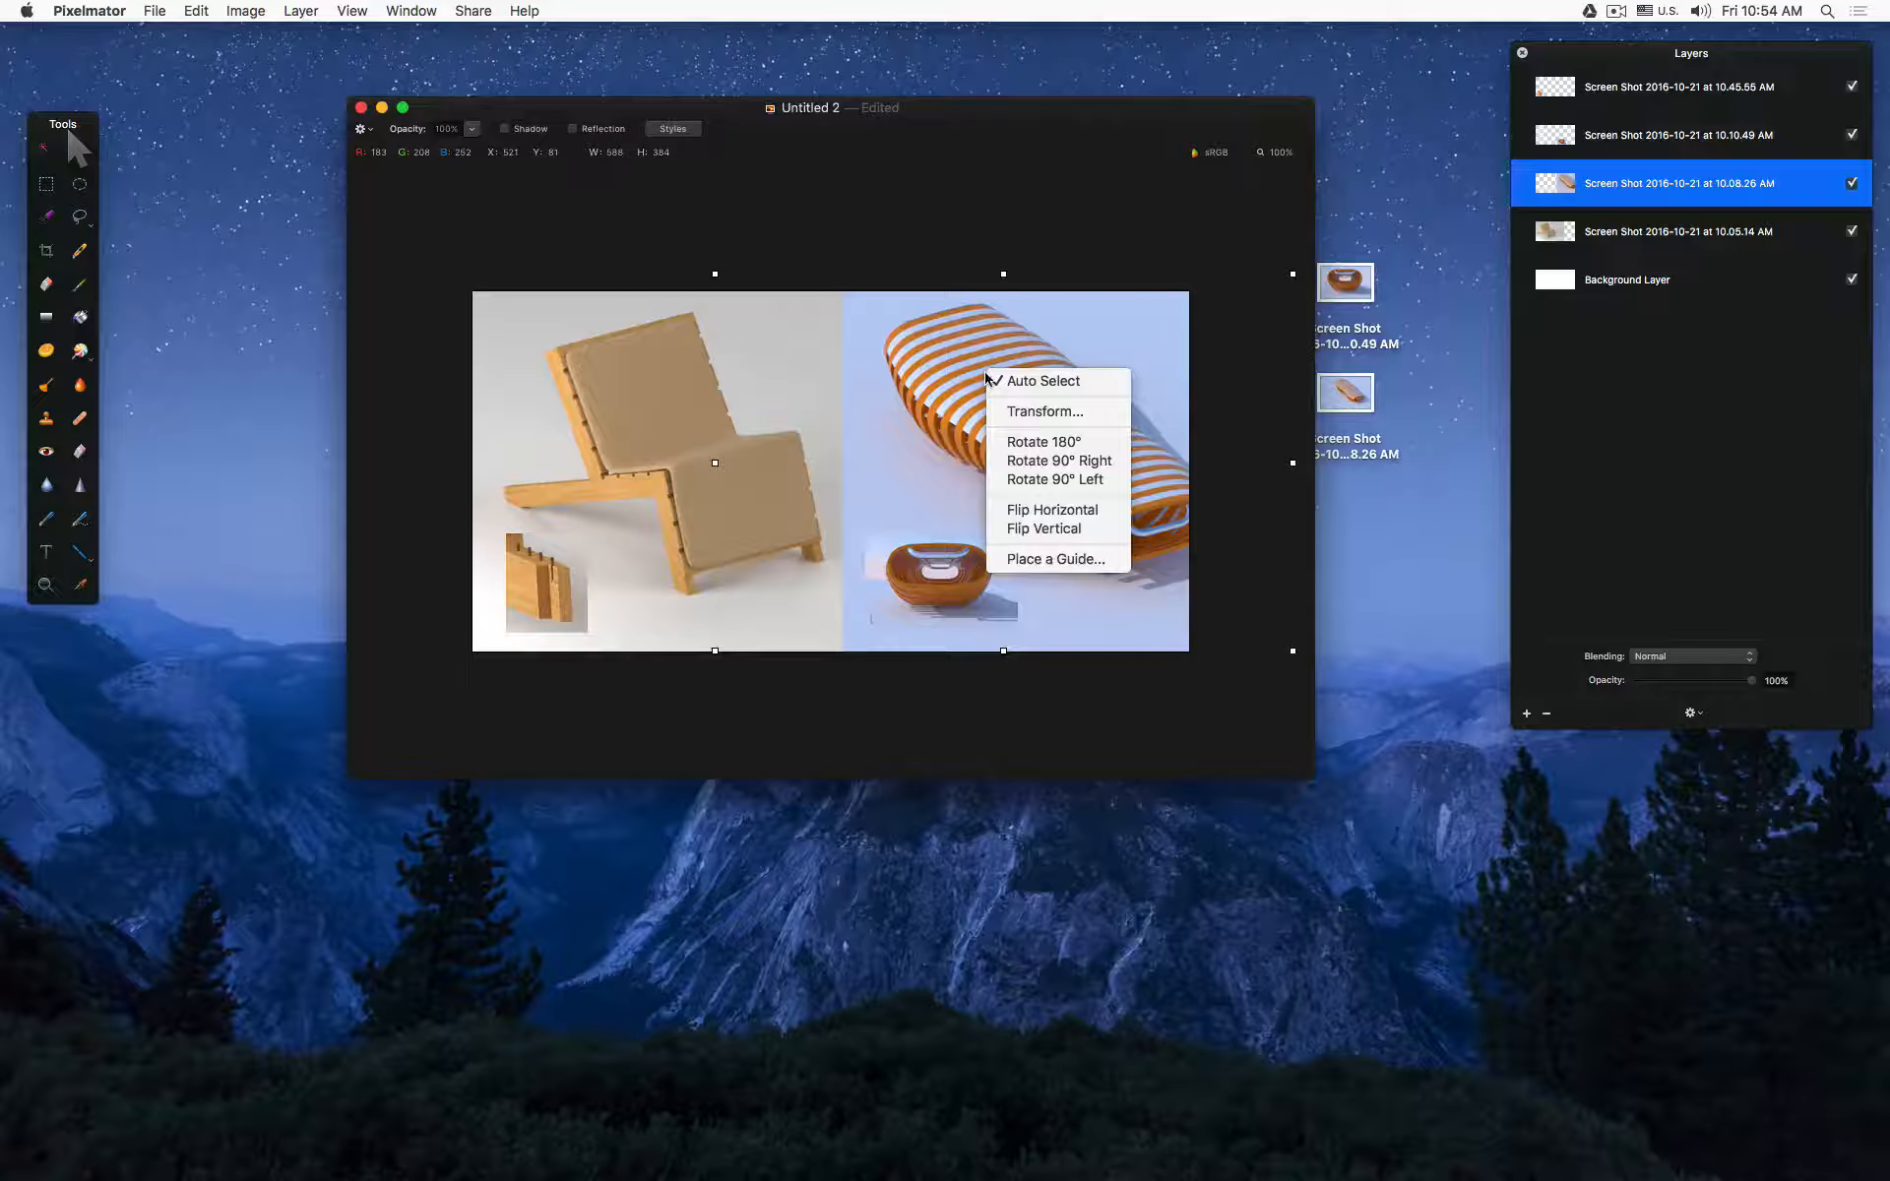
left_click(994, 509)
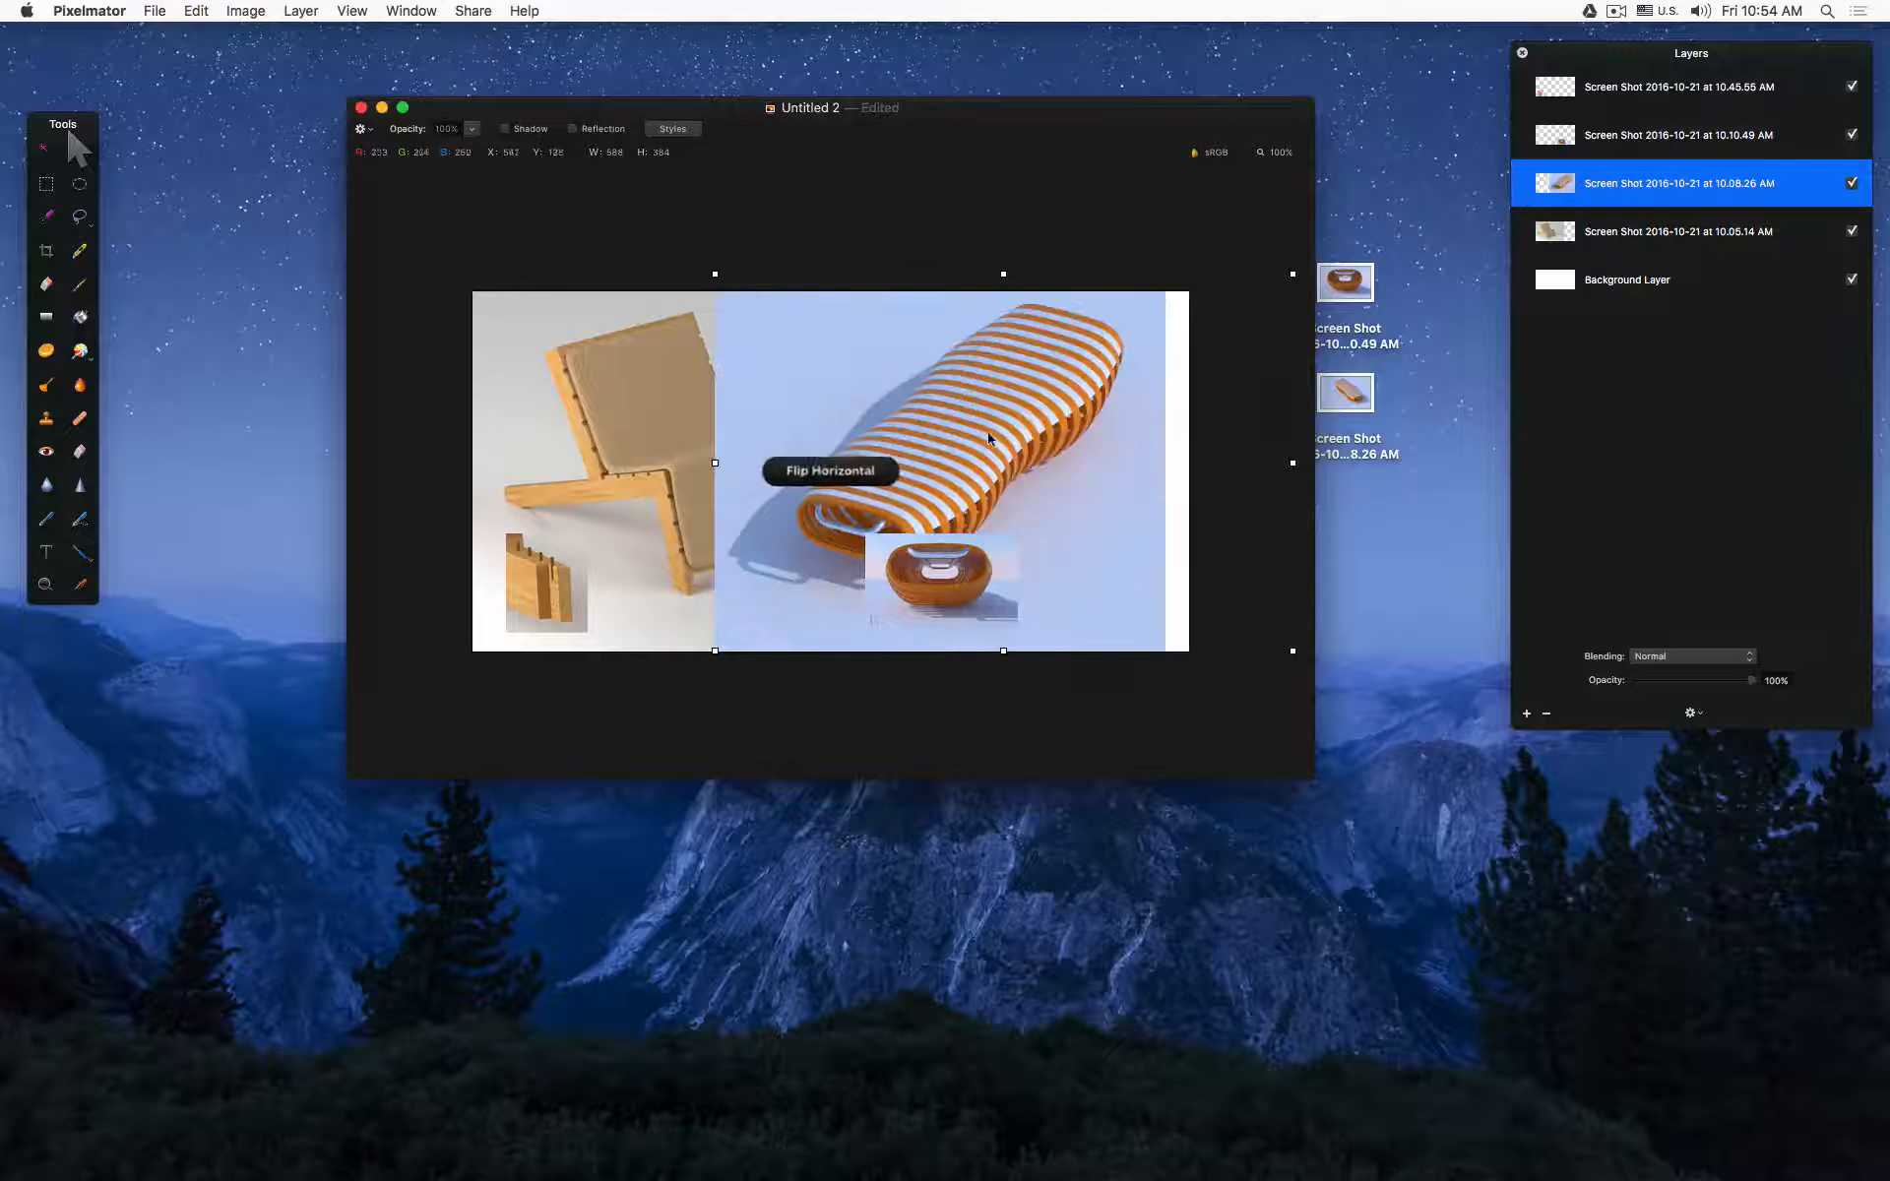
left_click_drag(904, 430, 1019, 438)
left_click(997, 593)
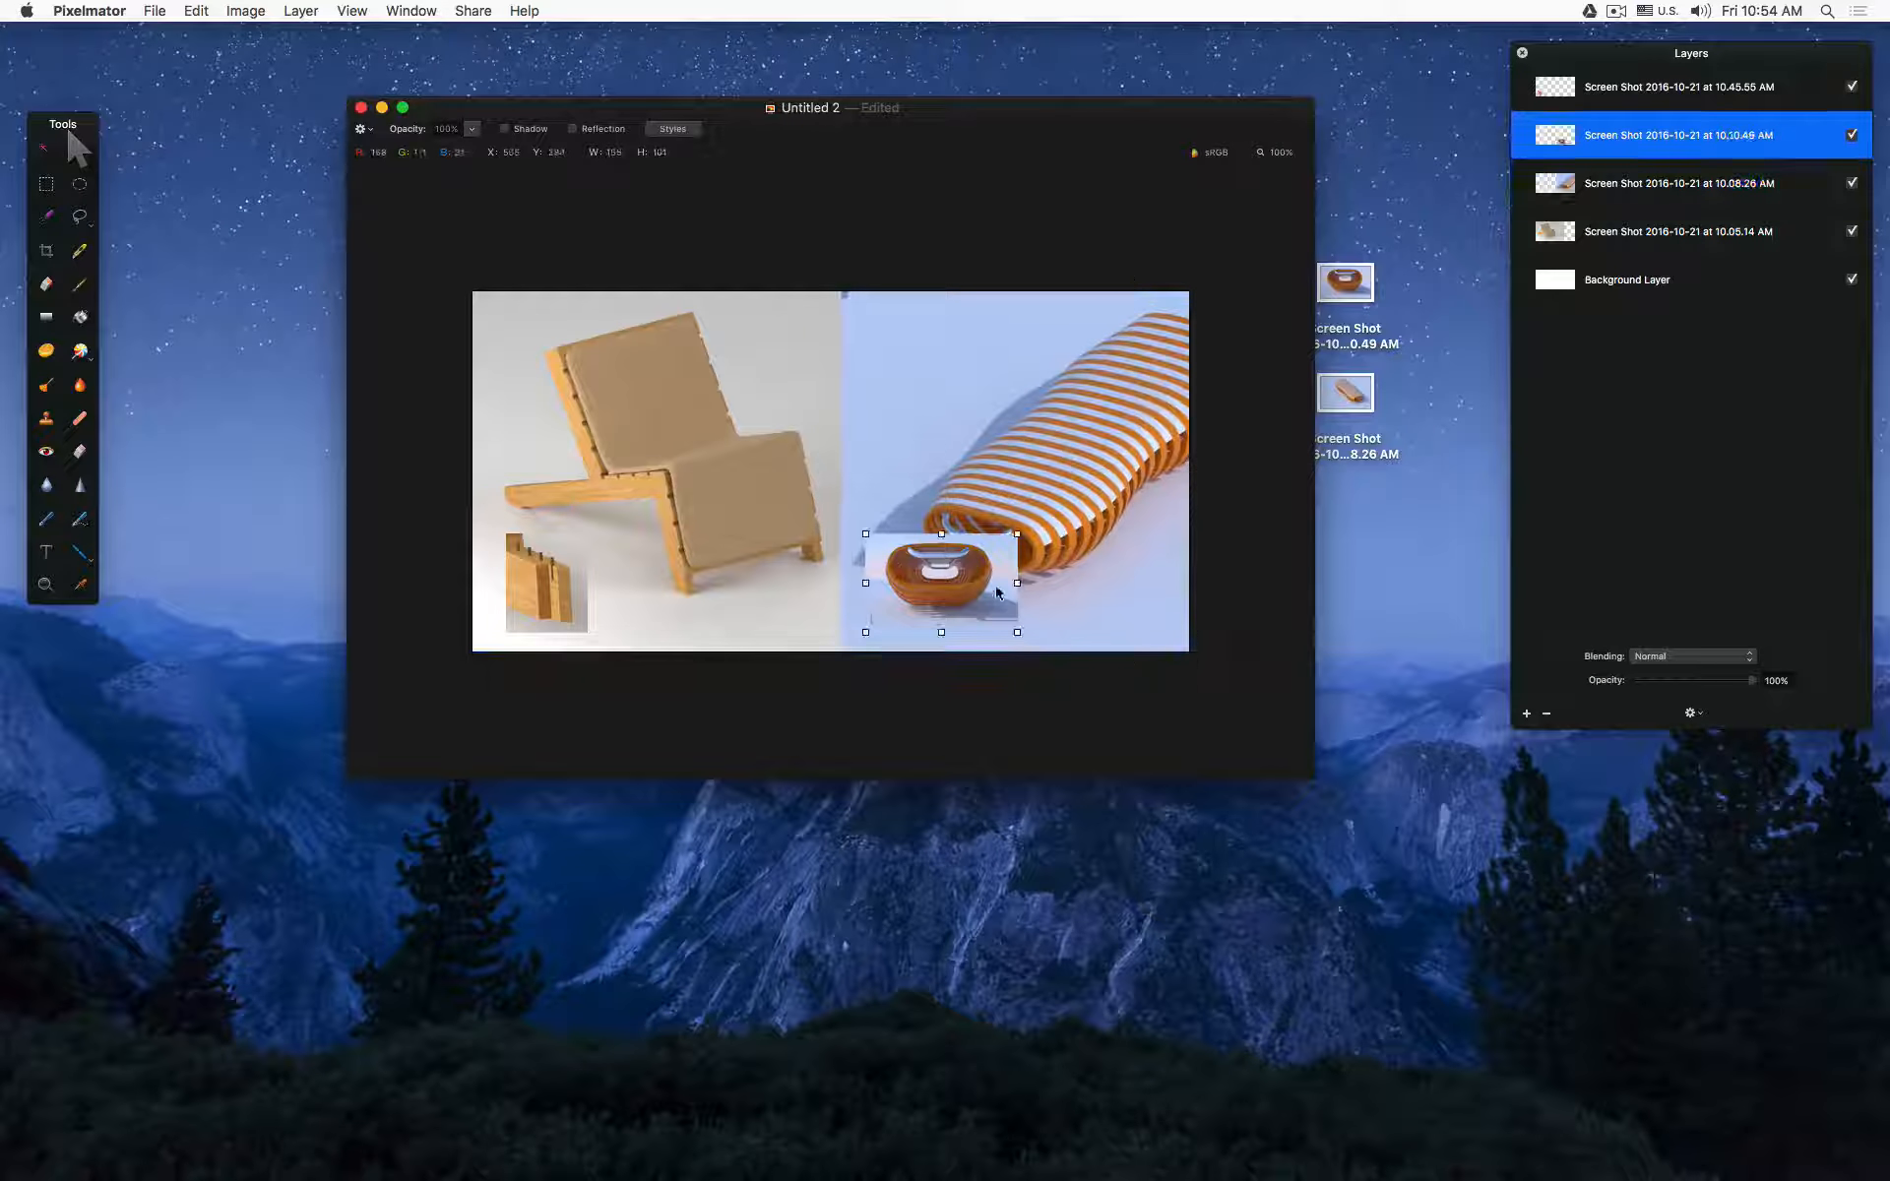
left_click_drag(997, 592, 997, 365)
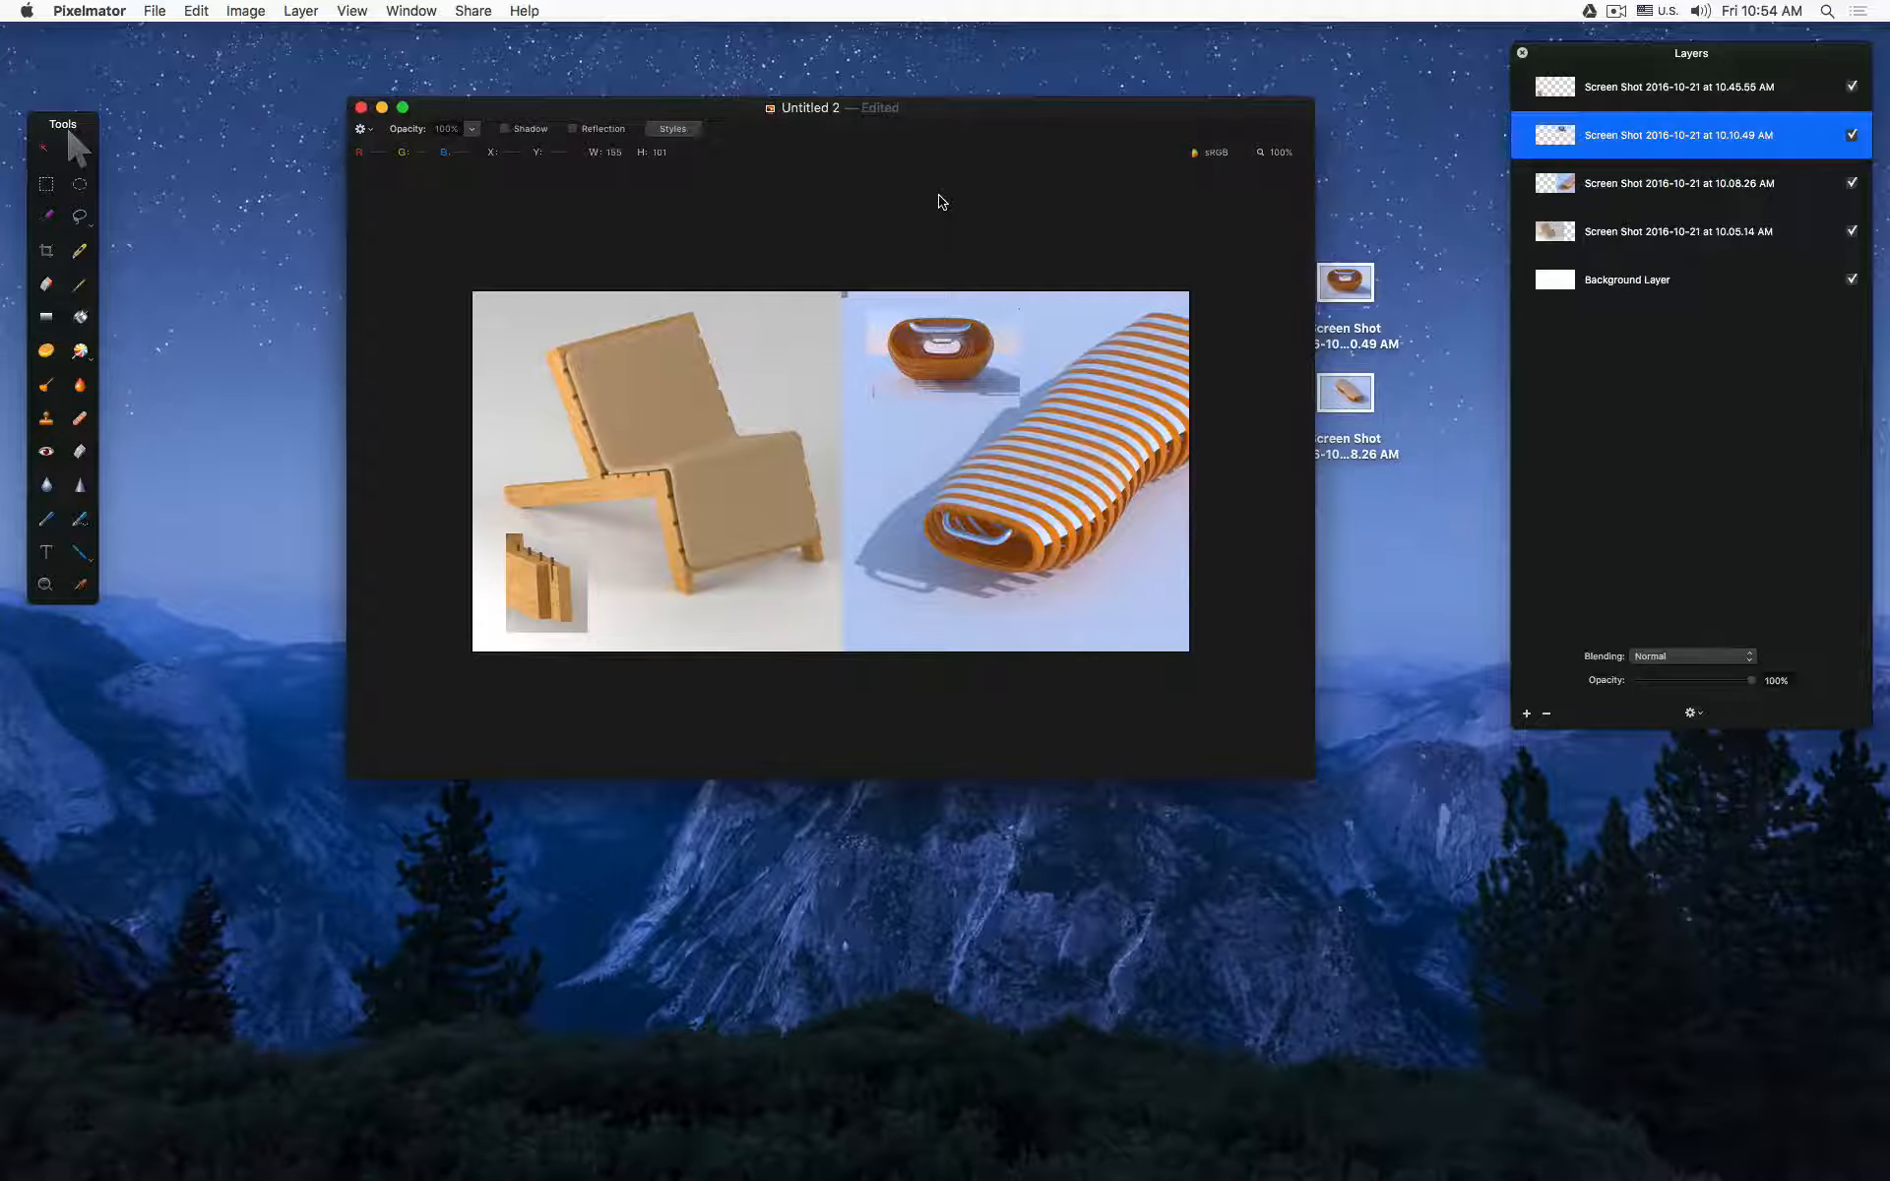
Step: Undo the bowl move, lounger shift and horizontal flip, and remove the wood joint layer
key("super+z")
key("super+z")
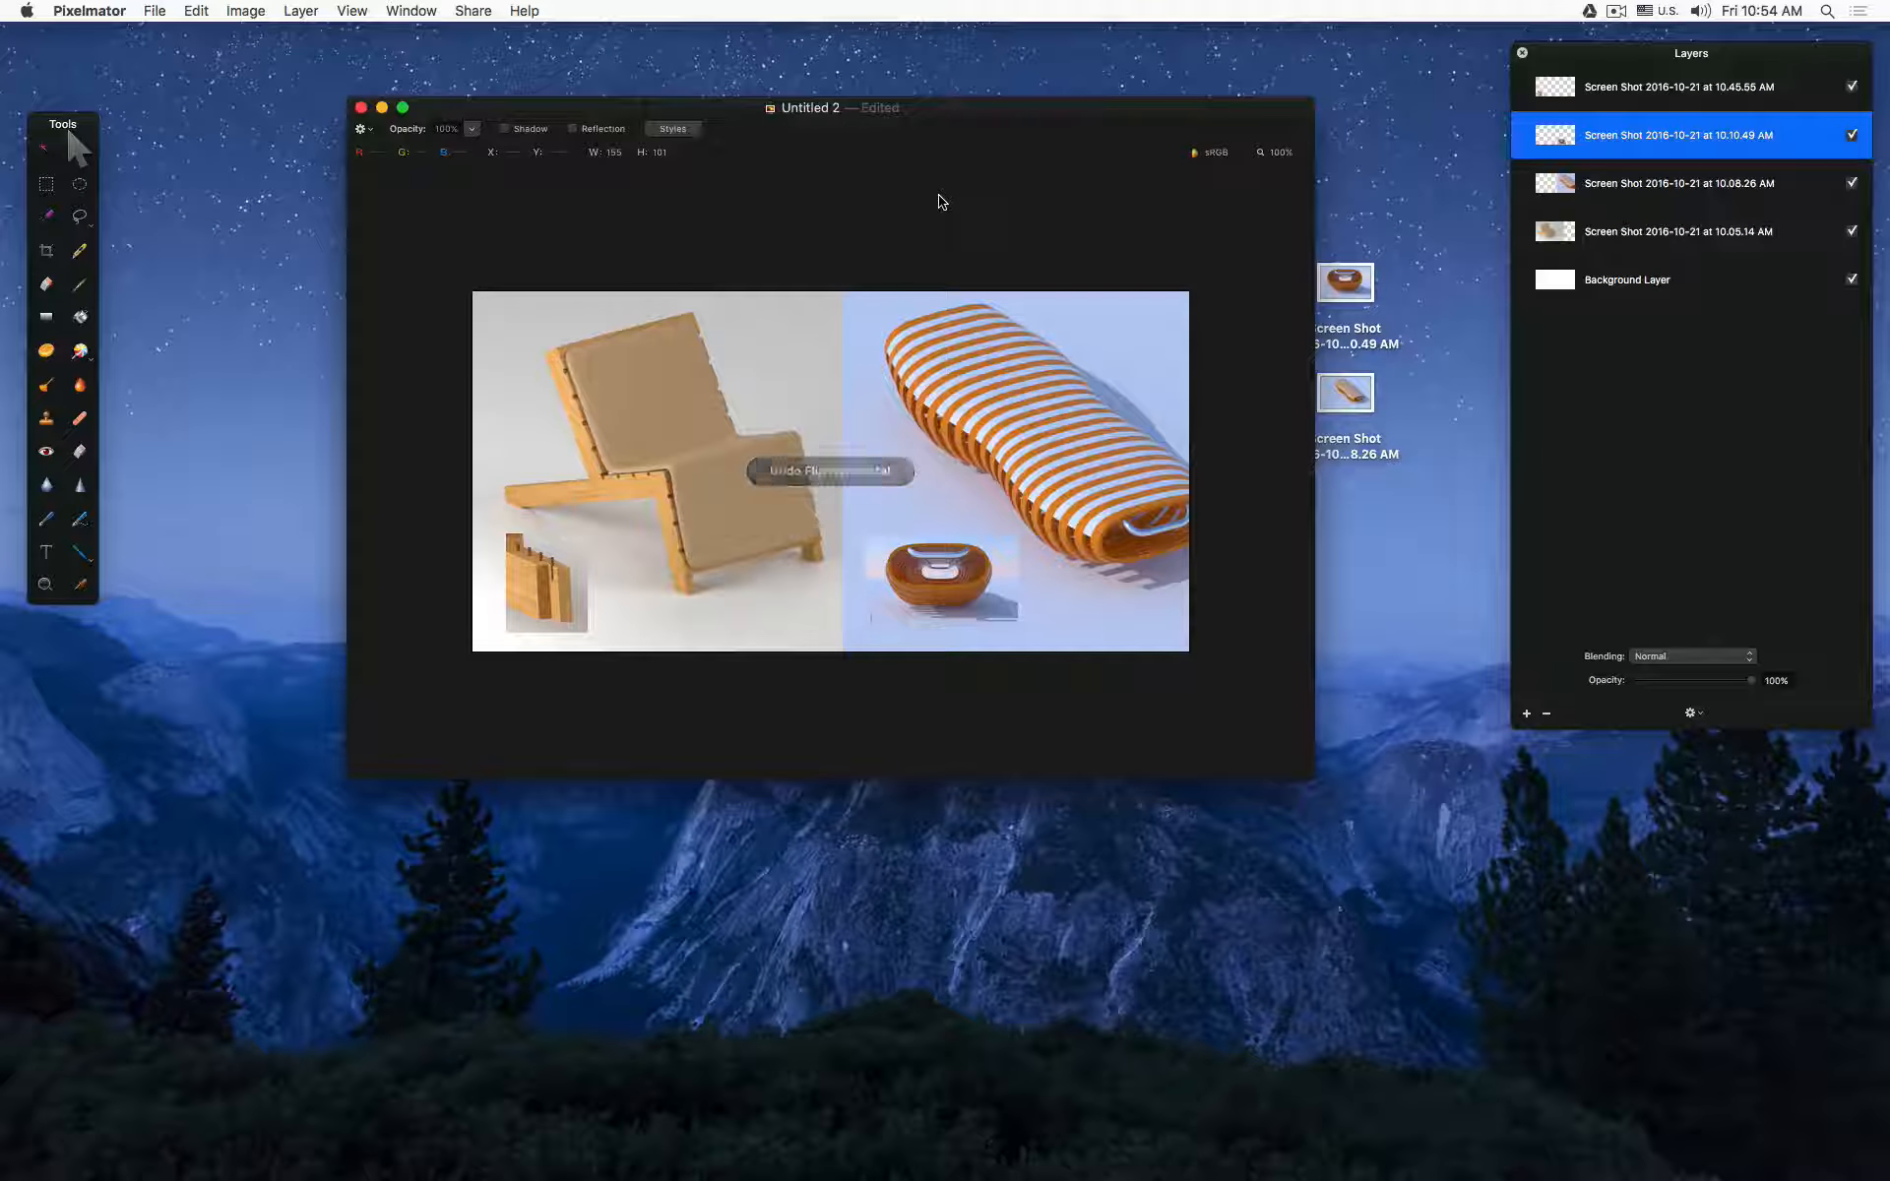
key("super+z")
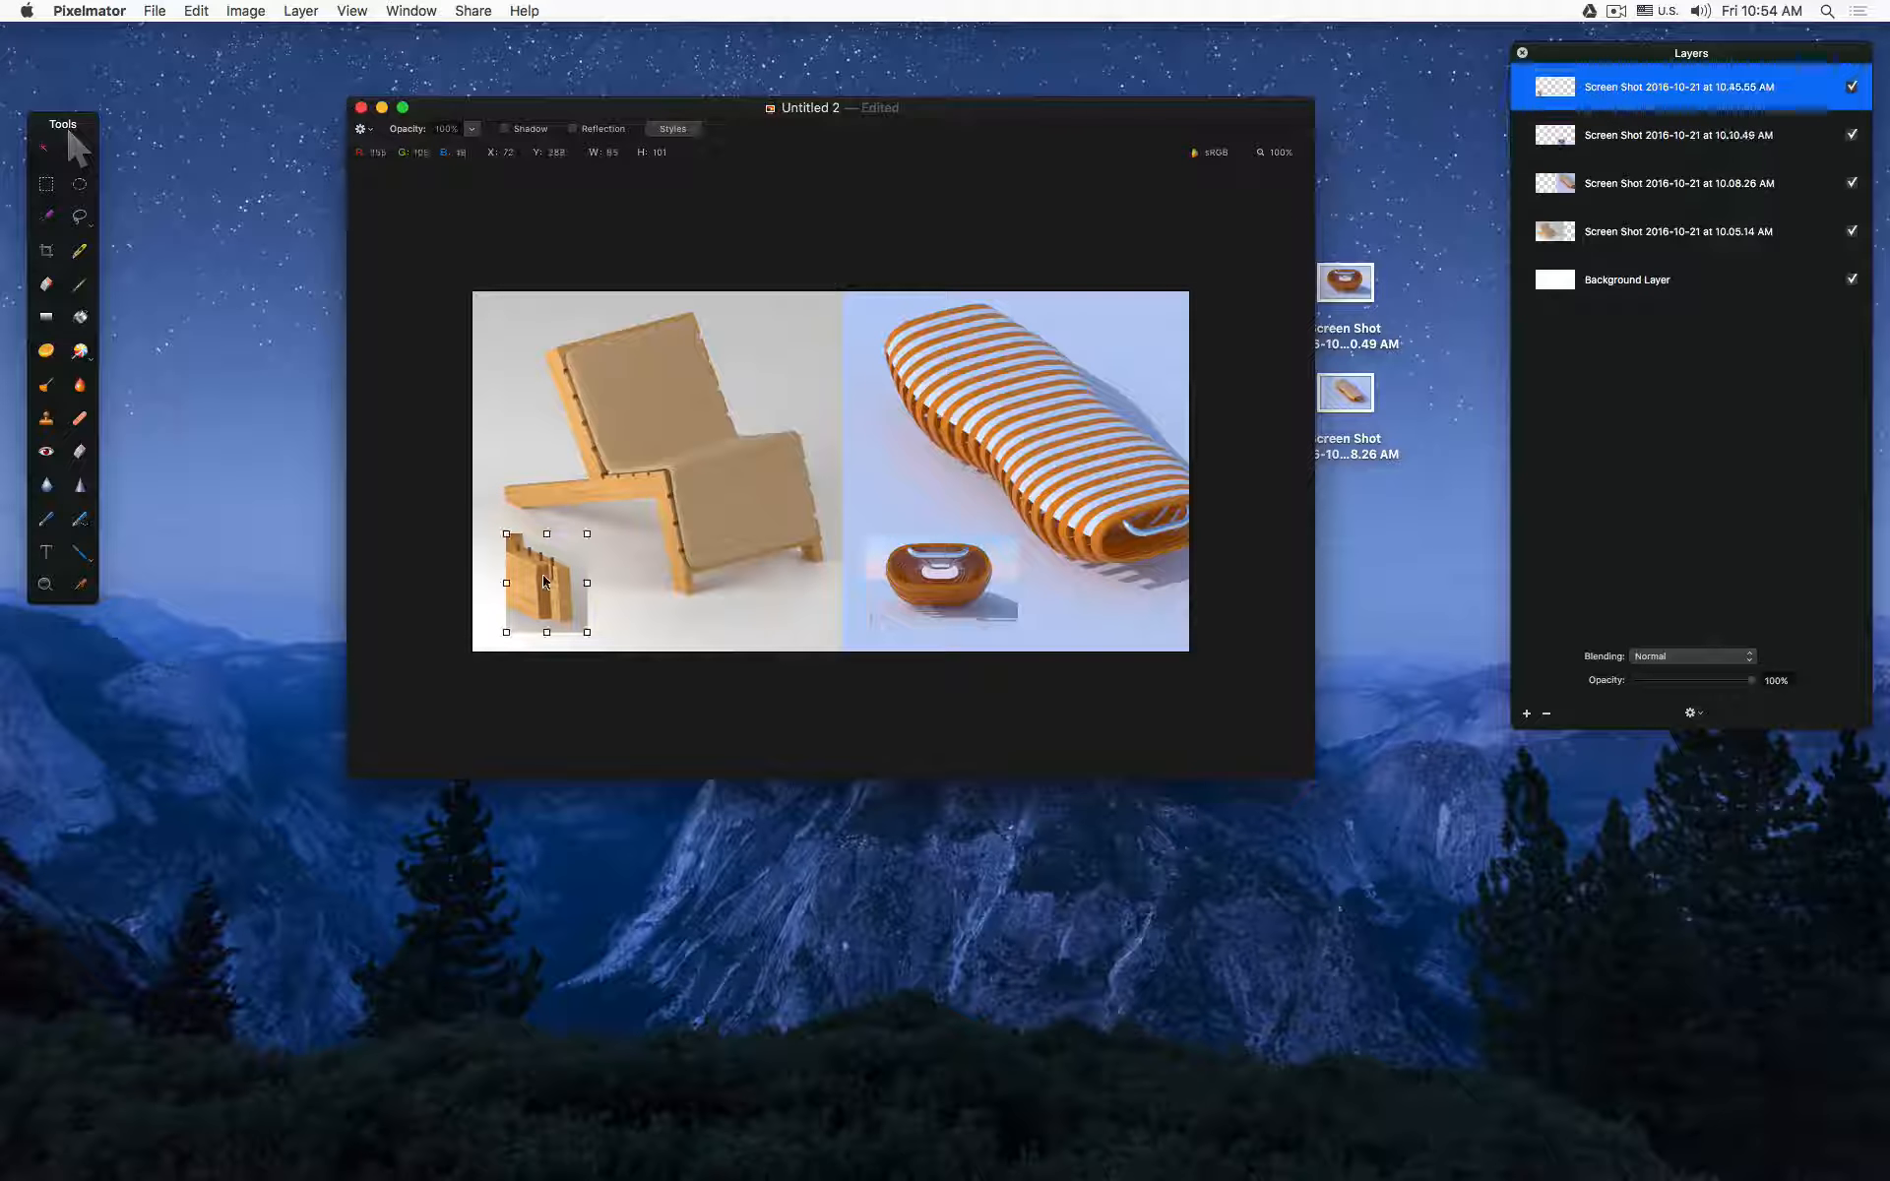
Step: Scale the striped lounger layer to 50.3% in the canvas's upper-right corner and the bowl layer to about 191% beside it along the top edge
left_click(998, 476)
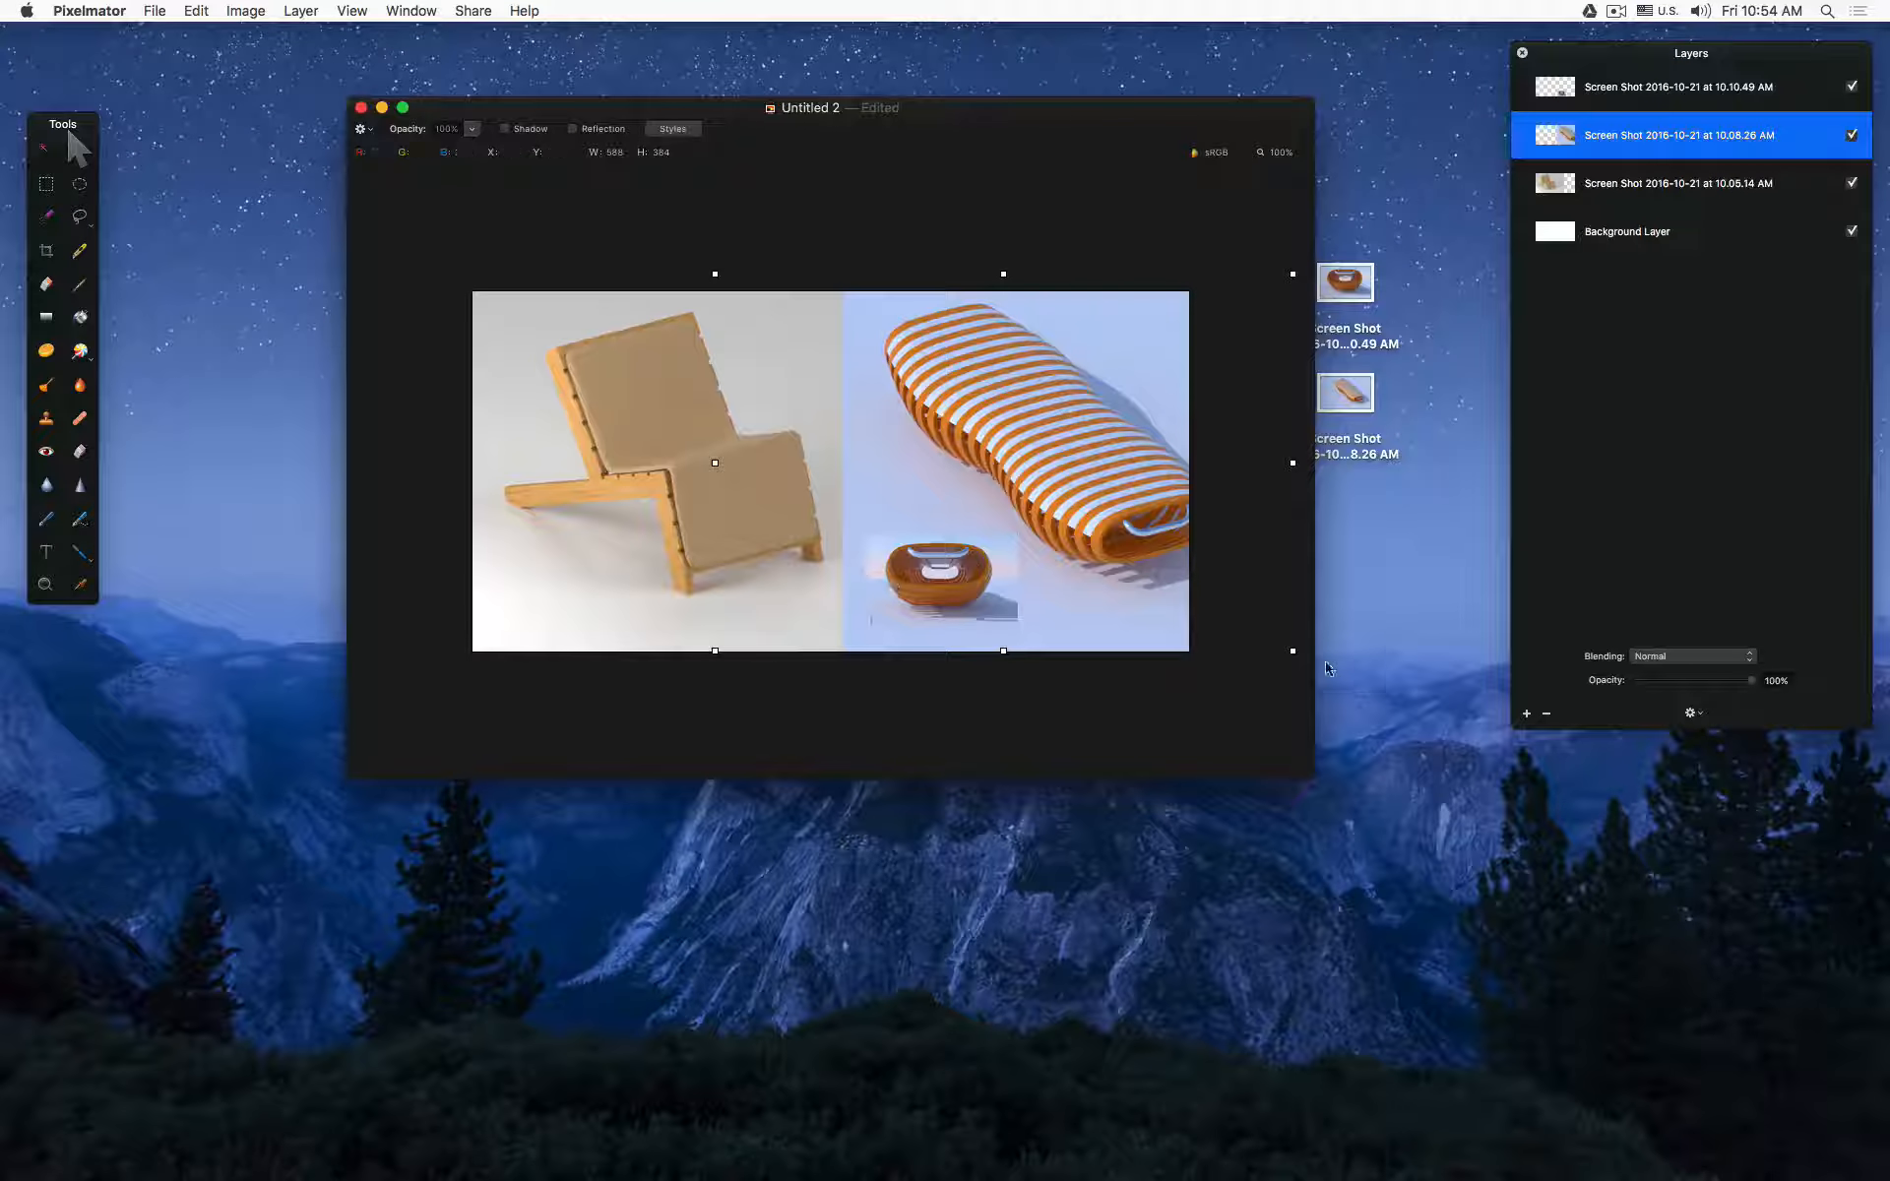
left_click_drag(1290, 653, 1004, 463)
left_click_drag(883, 374, 1063, 394)
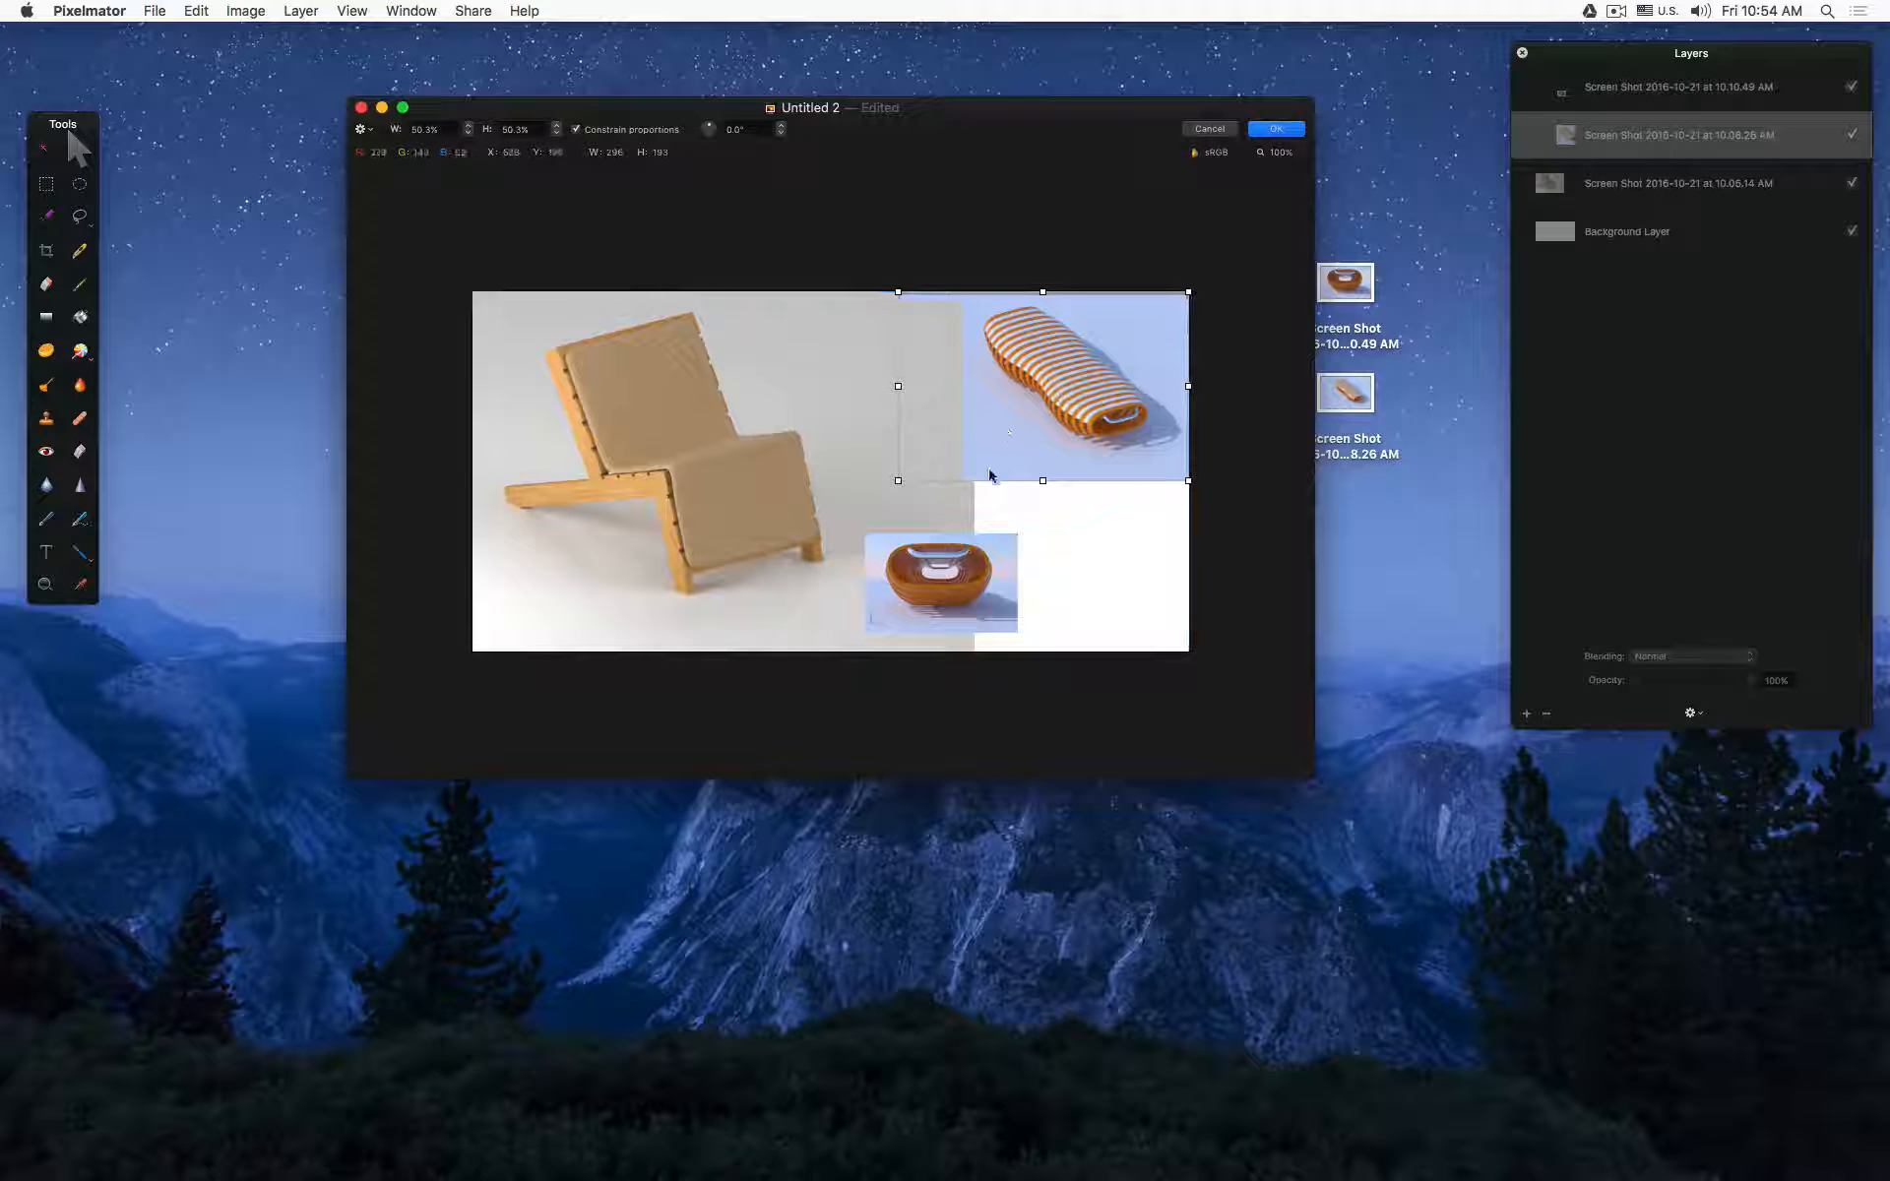
key("Return")
left_click_drag(969, 590, 731, 478)
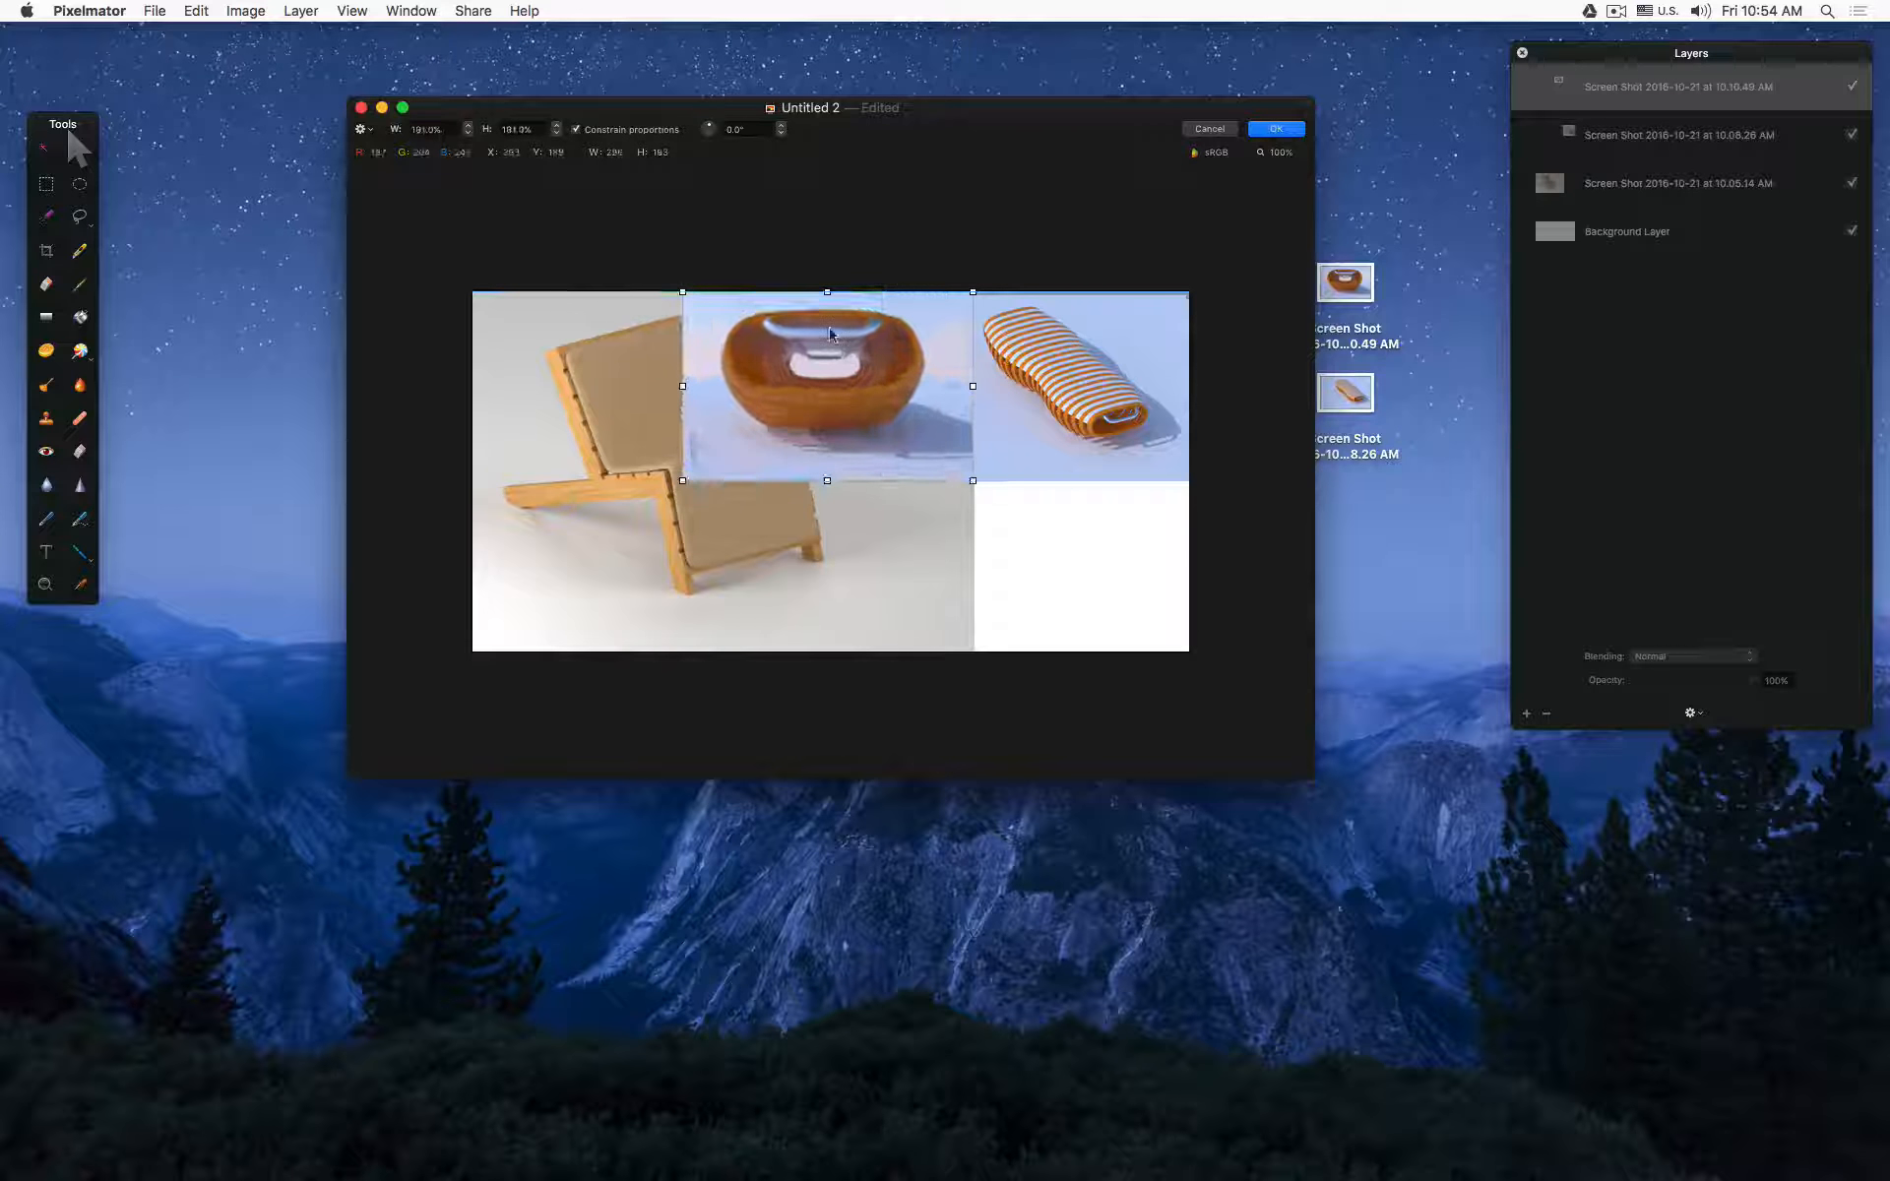
key("Return")
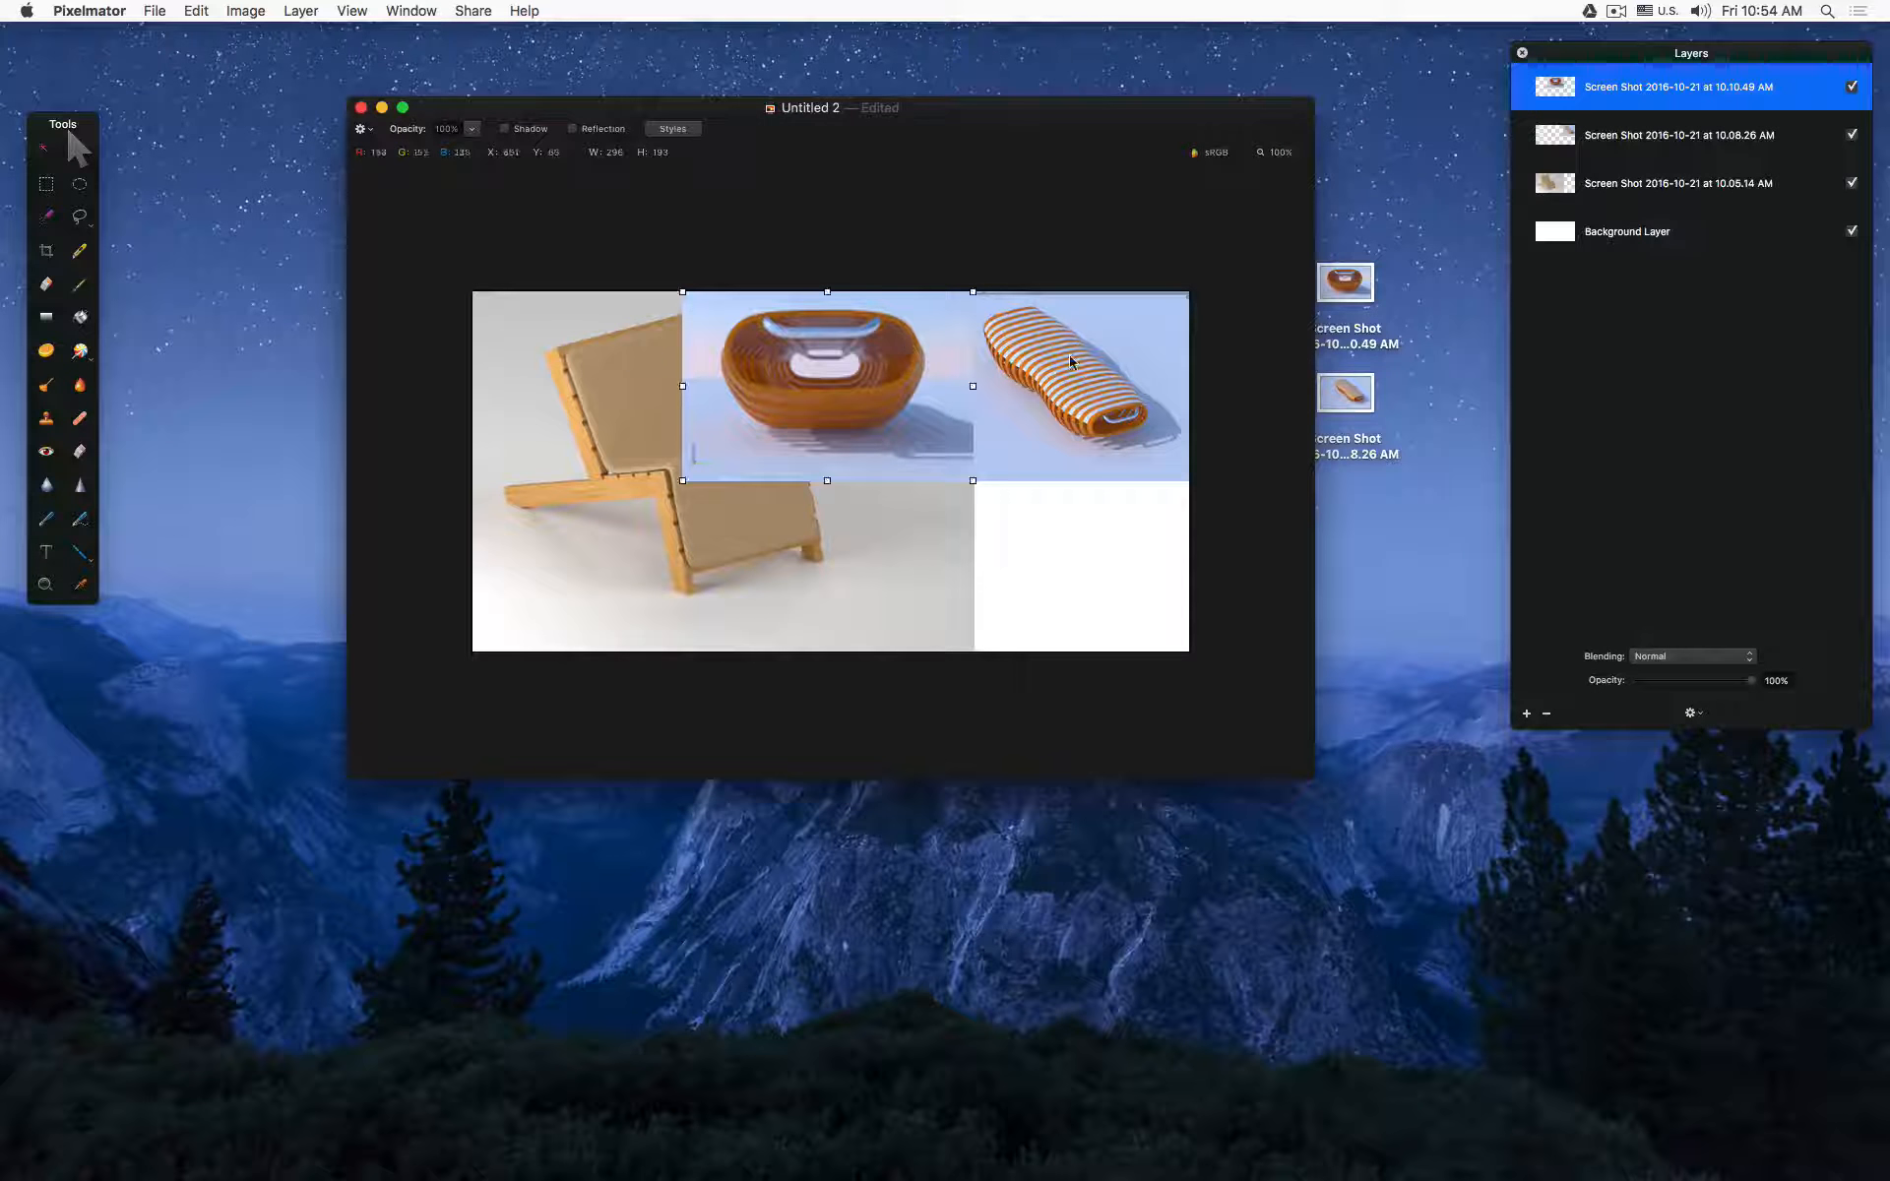
left_click(1069, 356, "shift")
left_click_drag(1069, 356, 1072, 530)
key("super+z")
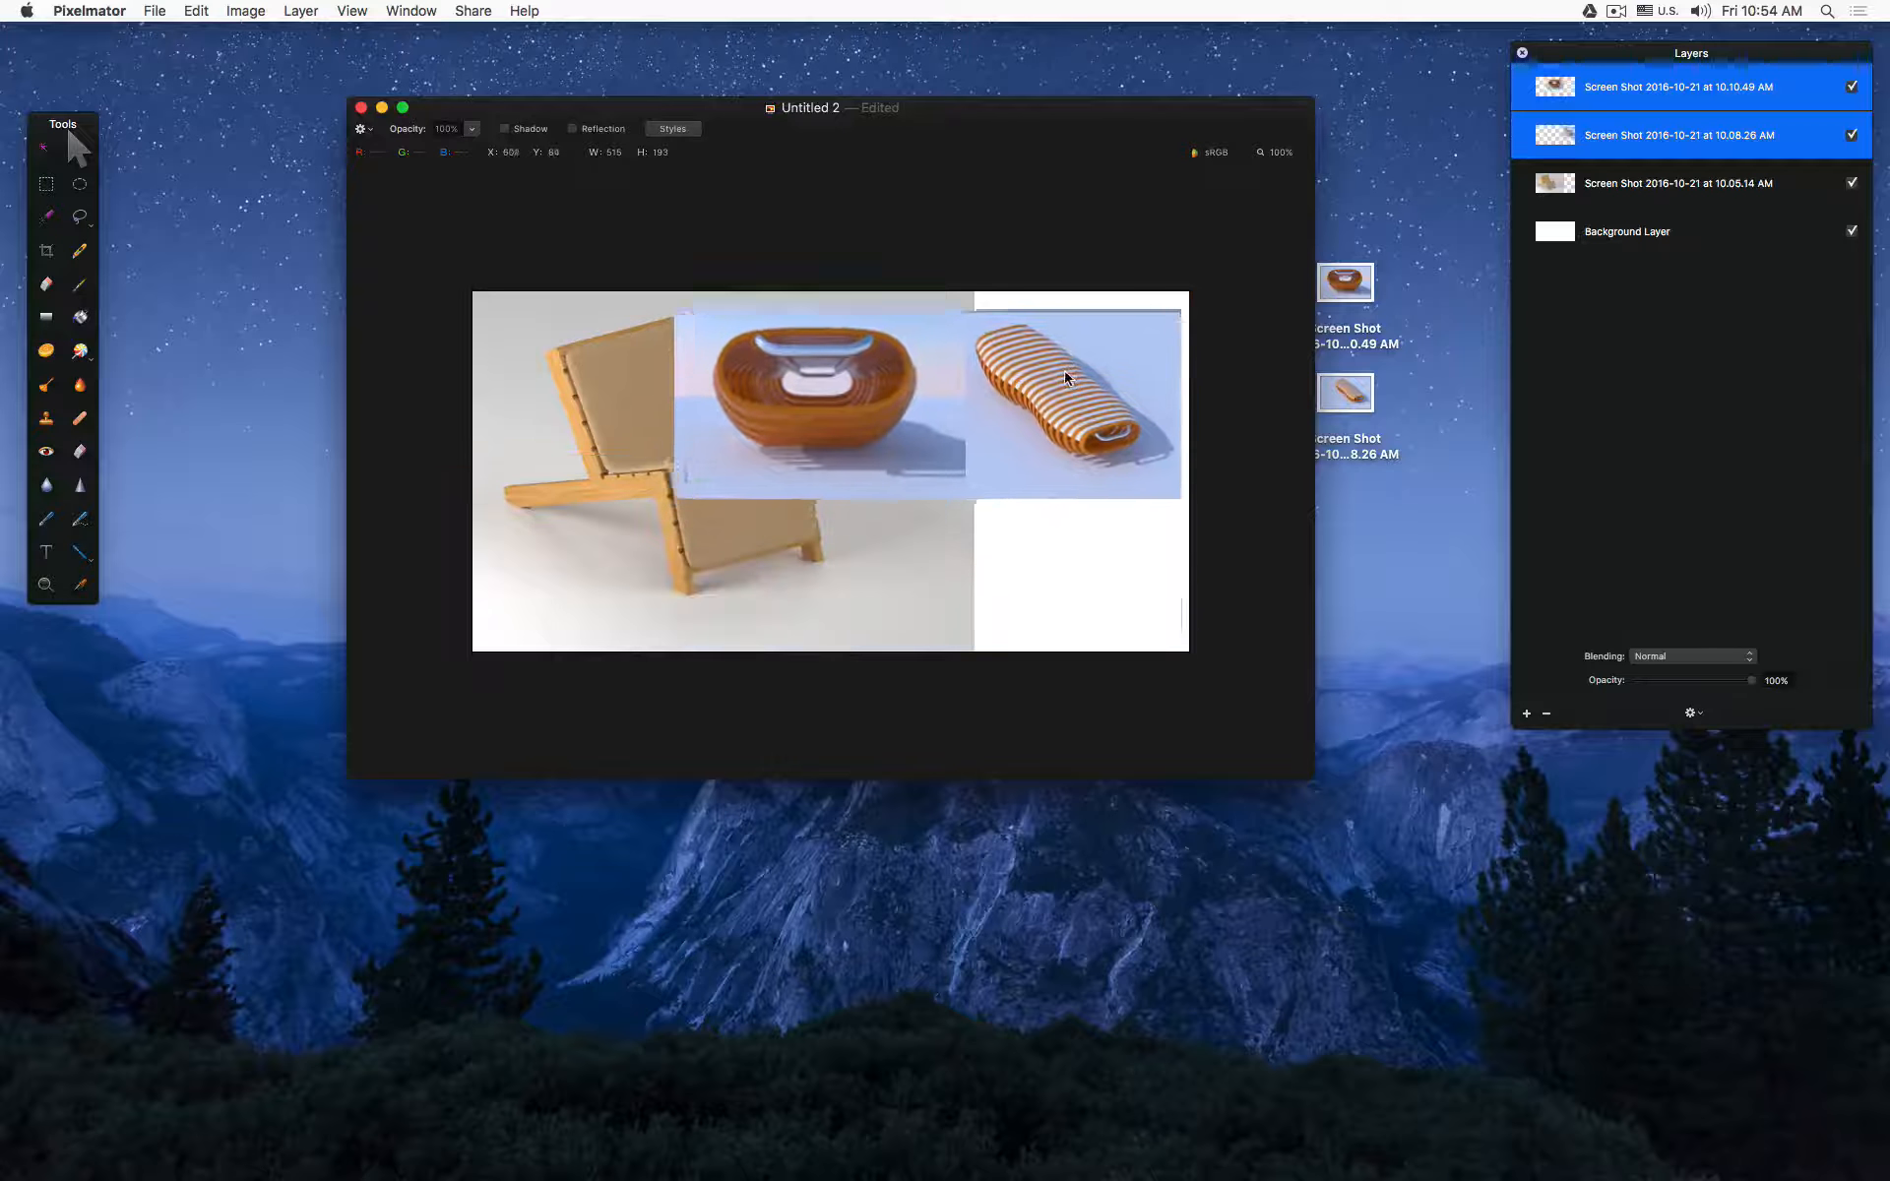
Step: Scale the wooden chair layer to about 48.6% so it fits in the canvas's upper-left corner beside the bowl
left_click(971, 551)
left_click_drag(974, 668, 726, 480)
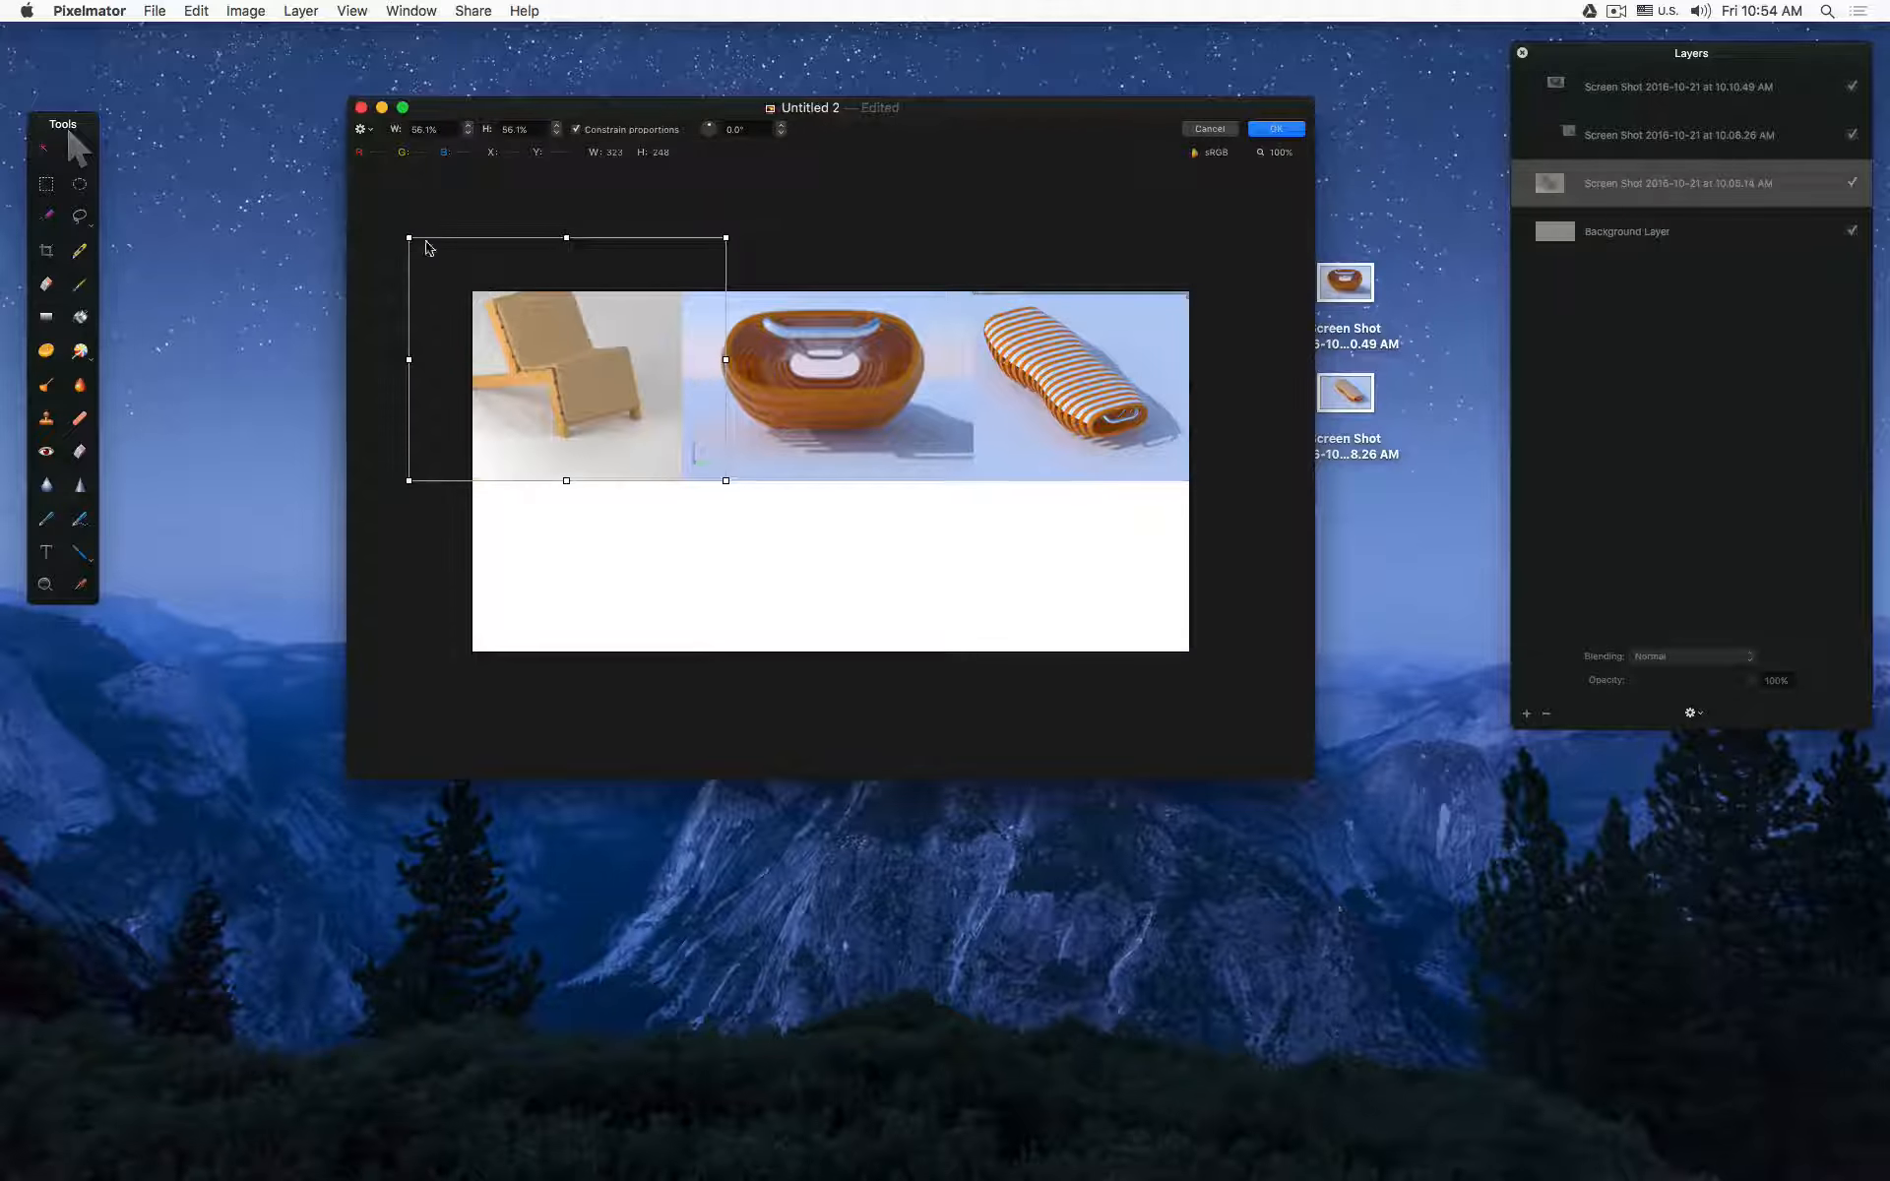
left_click_drag(409, 237, 451, 270)
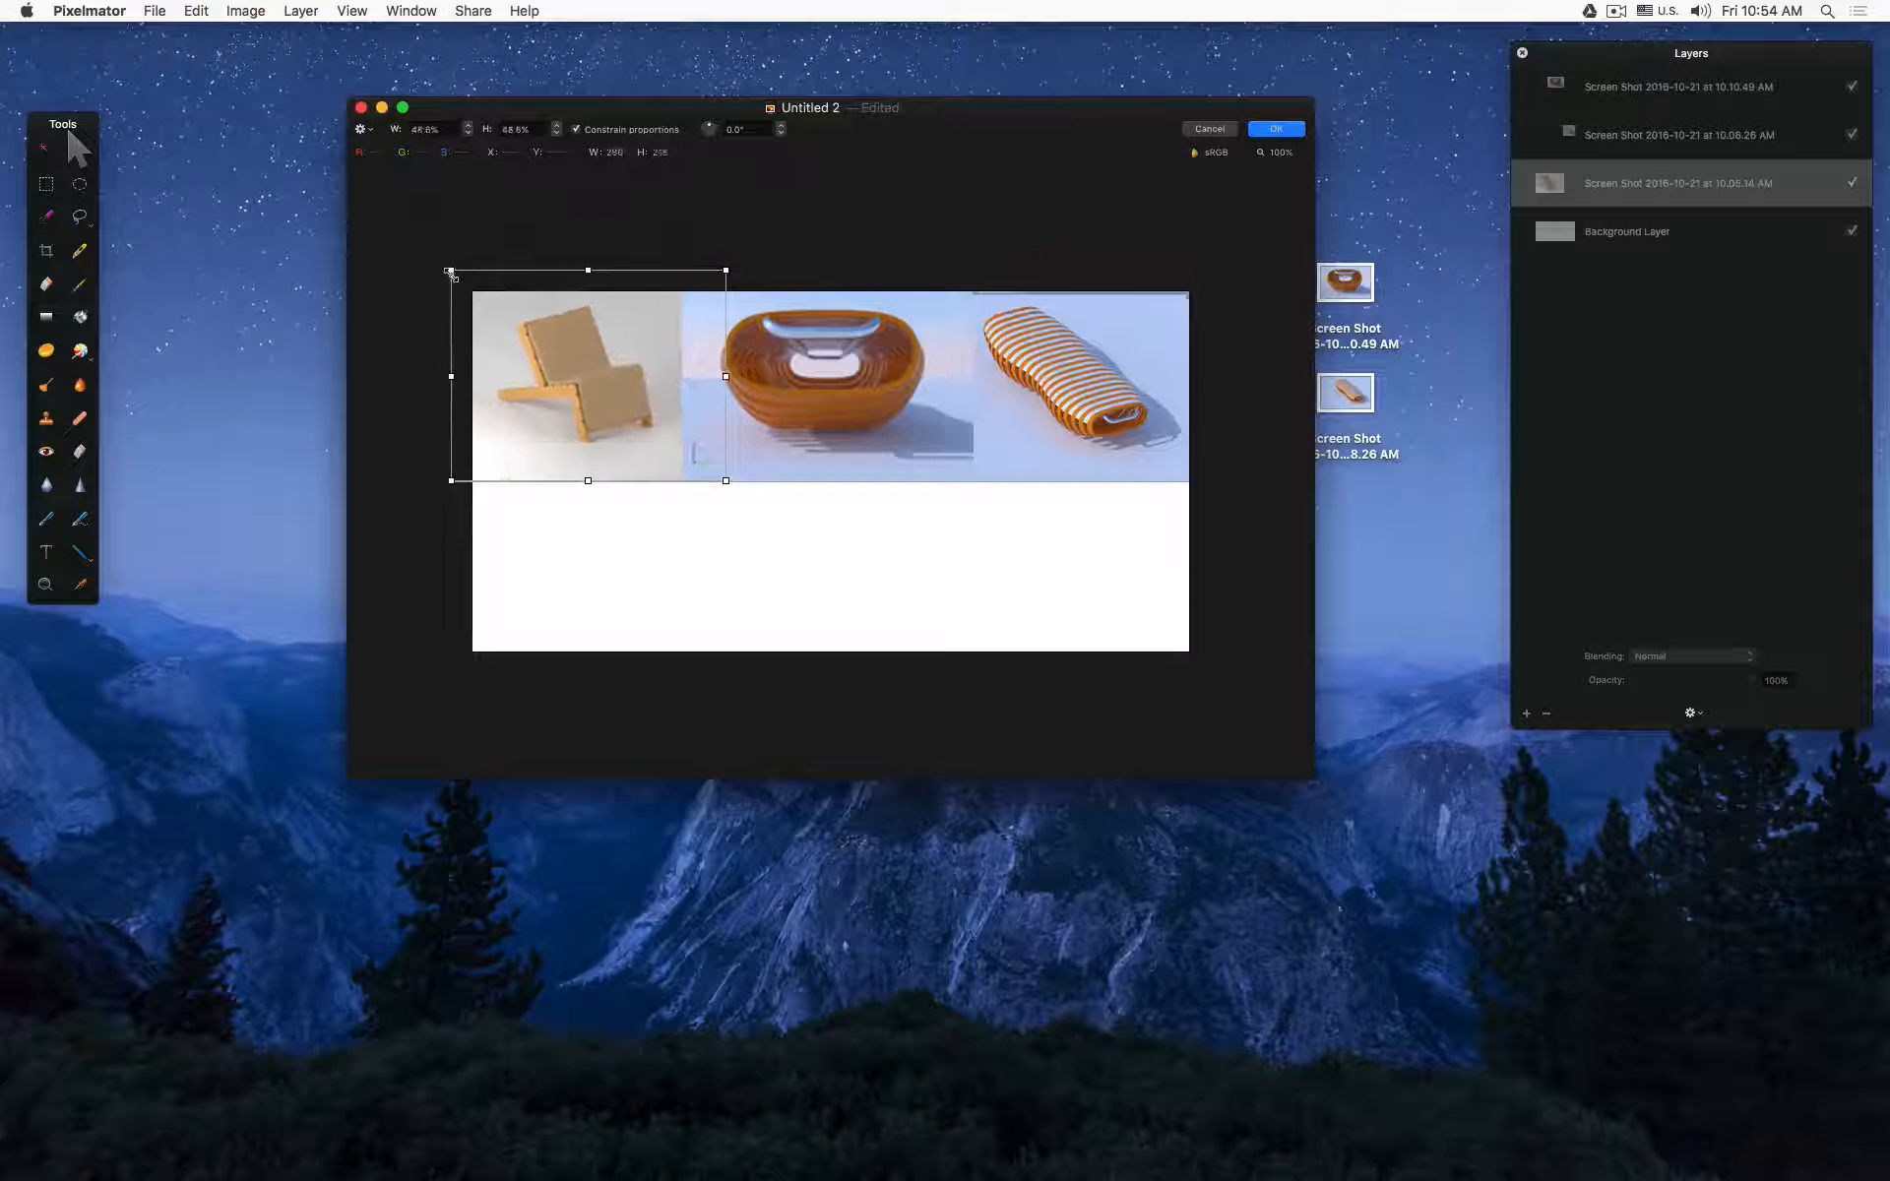
key("Return")
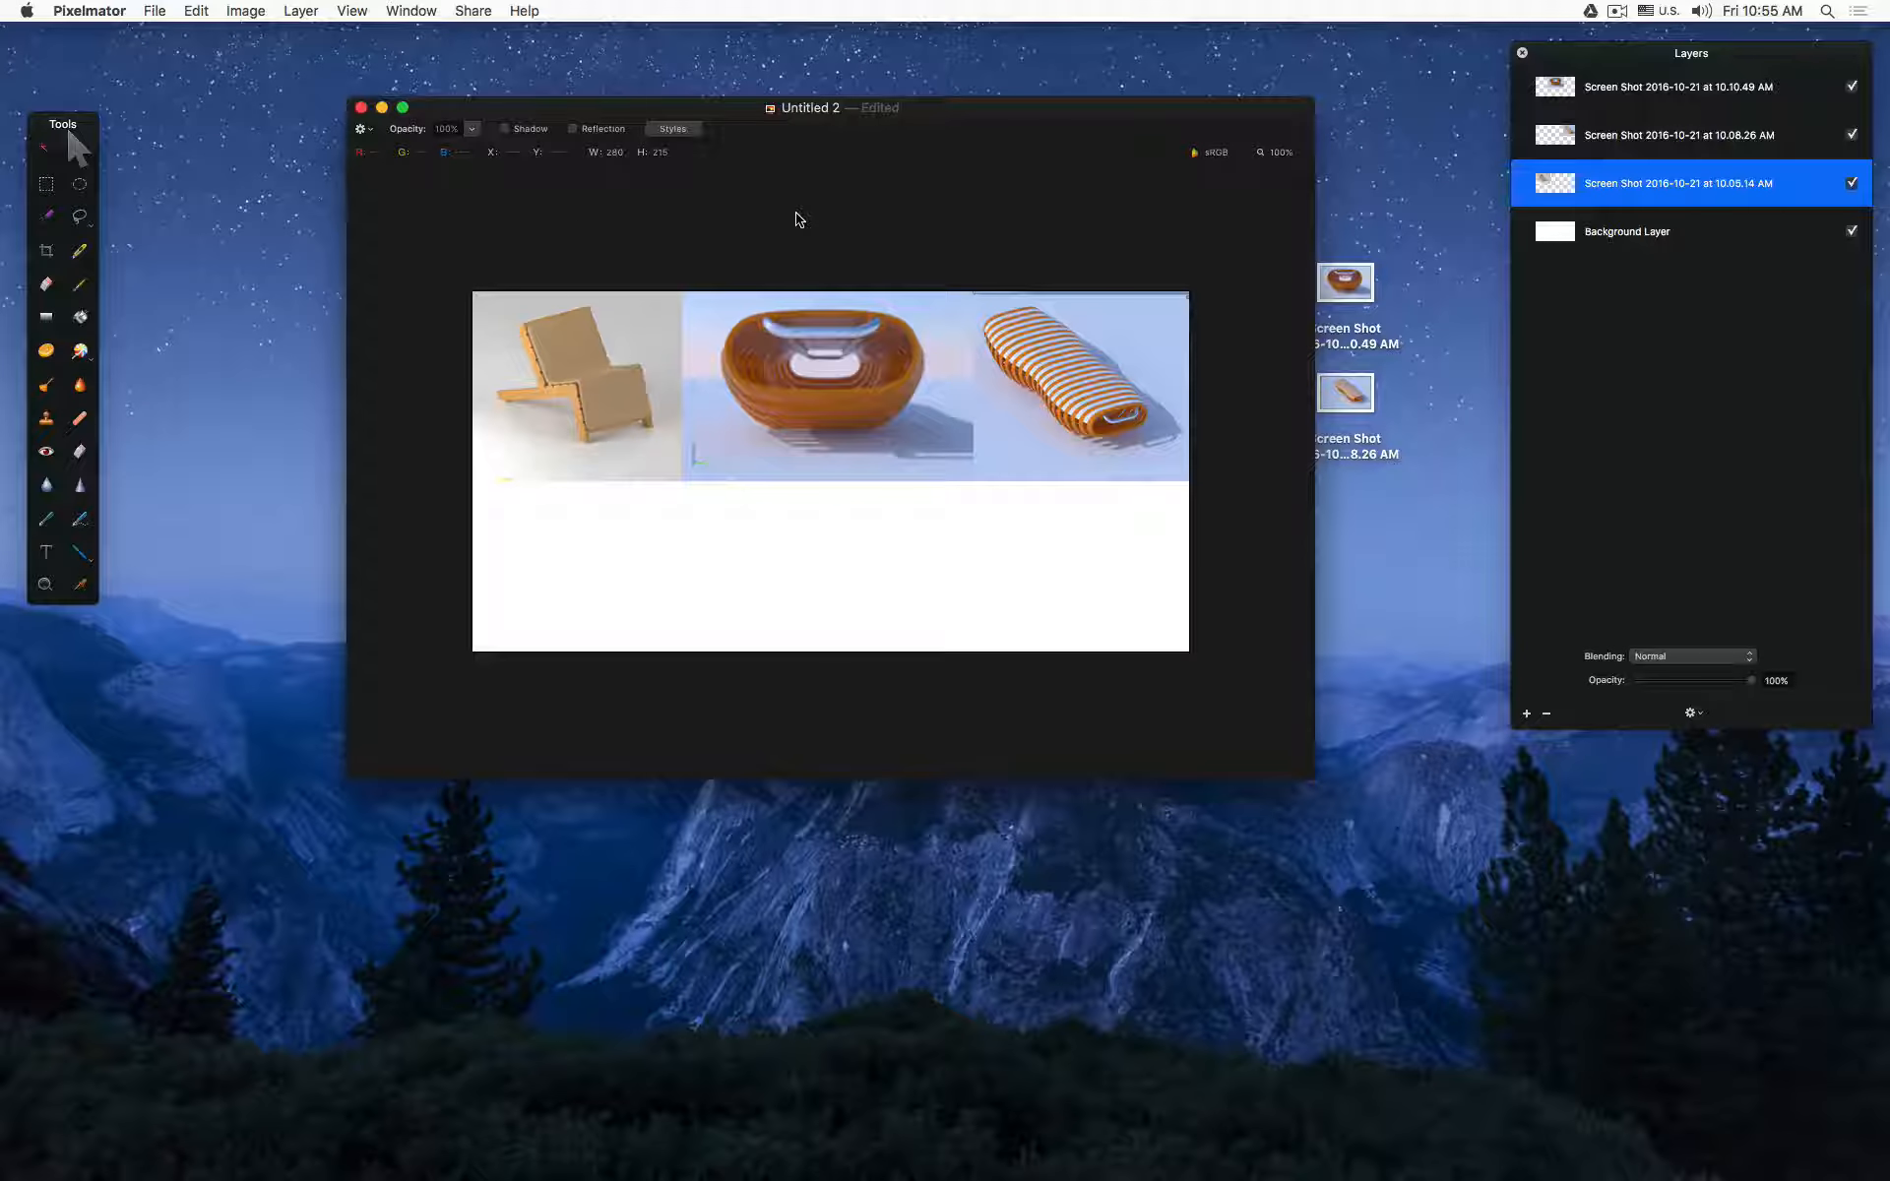
Step: Add the 10.16.50 AM orange chair screenshot as a layer, scaled to about 201 × 193 pixels directly below the wooden chair
left_click_drag(1009, 117, 755, 98)
left_click_drag(1104, 284, 767, 455)
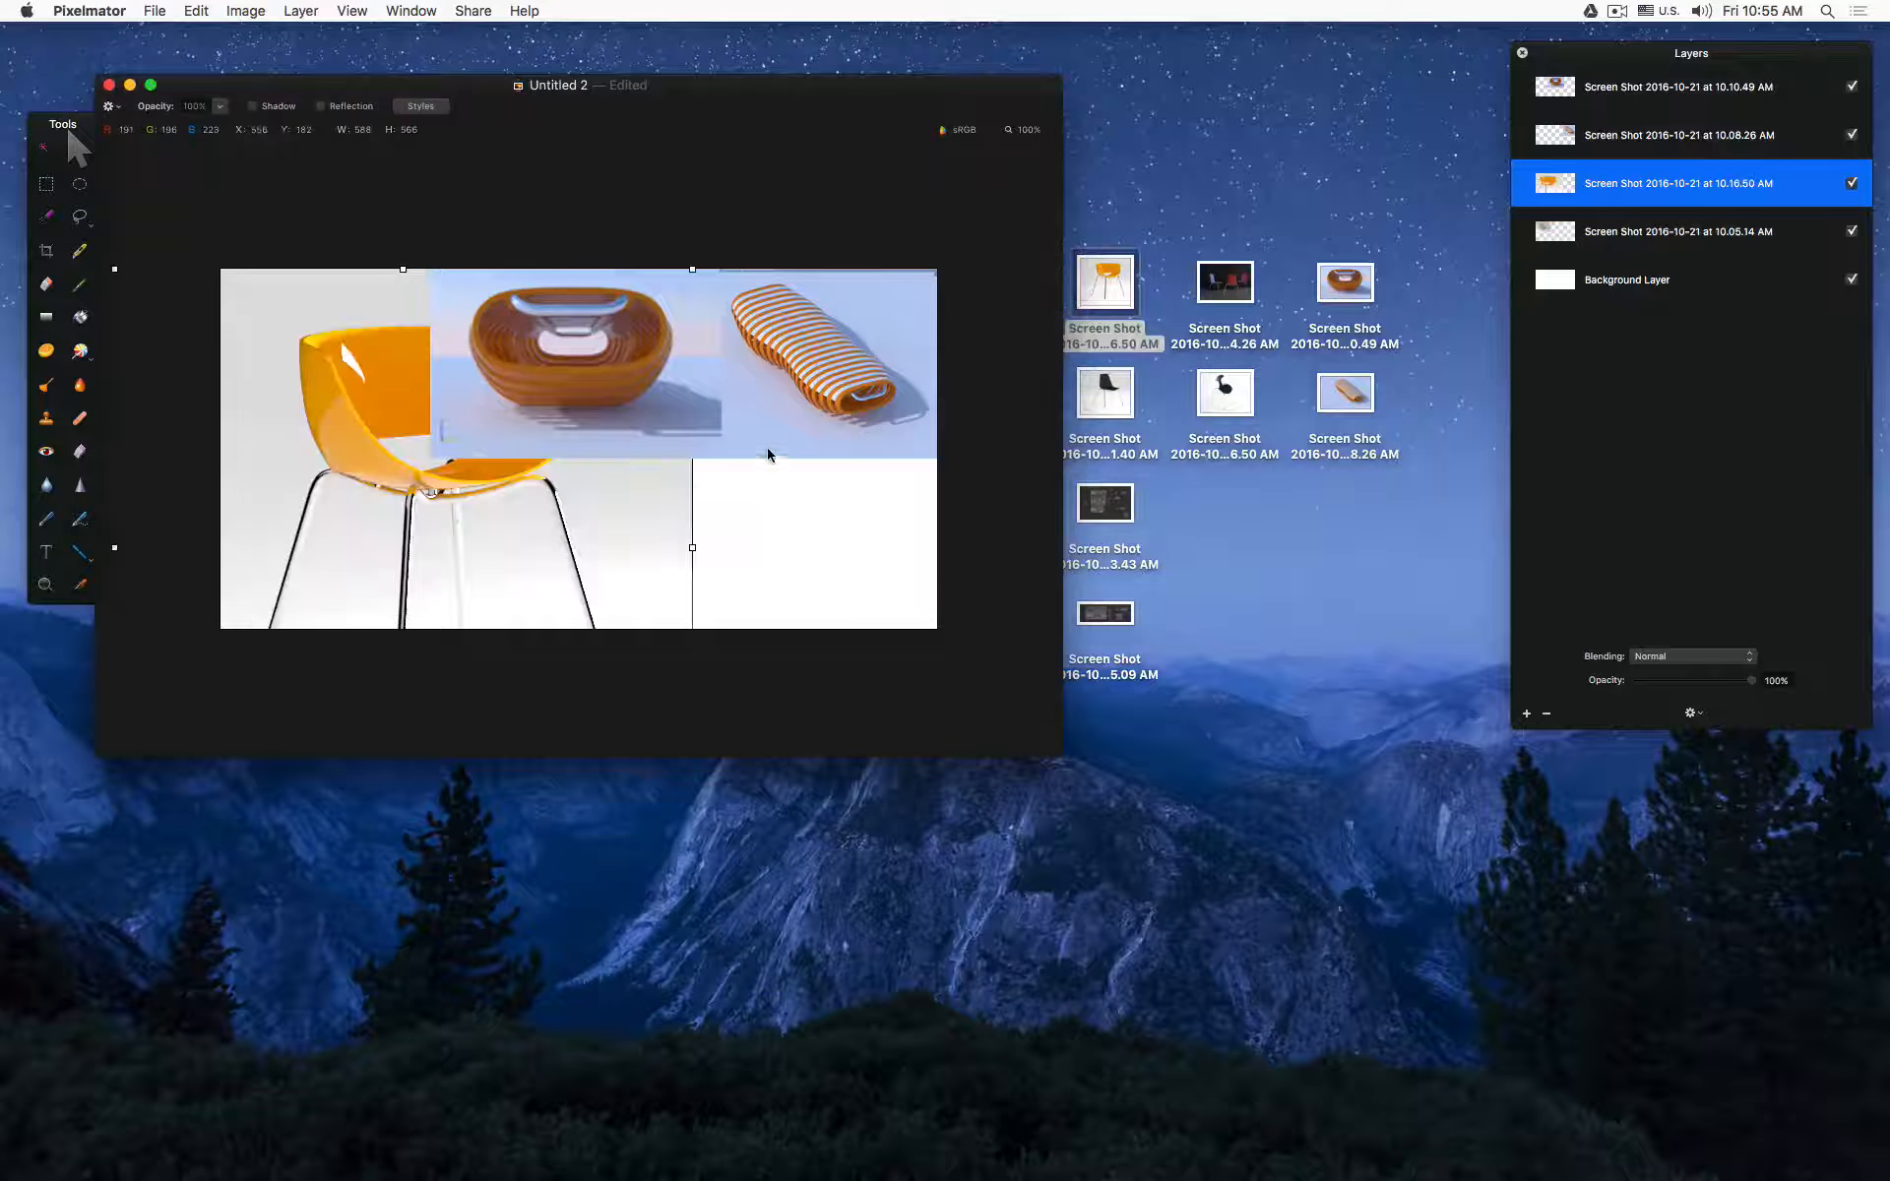
left_click_drag(690, 271, 475, 477)
left_click_drag(425, 554, 577, 473)
left_click_drag(603, 660, 482, 545)
left_click_drag(371, 393, 344, 497)
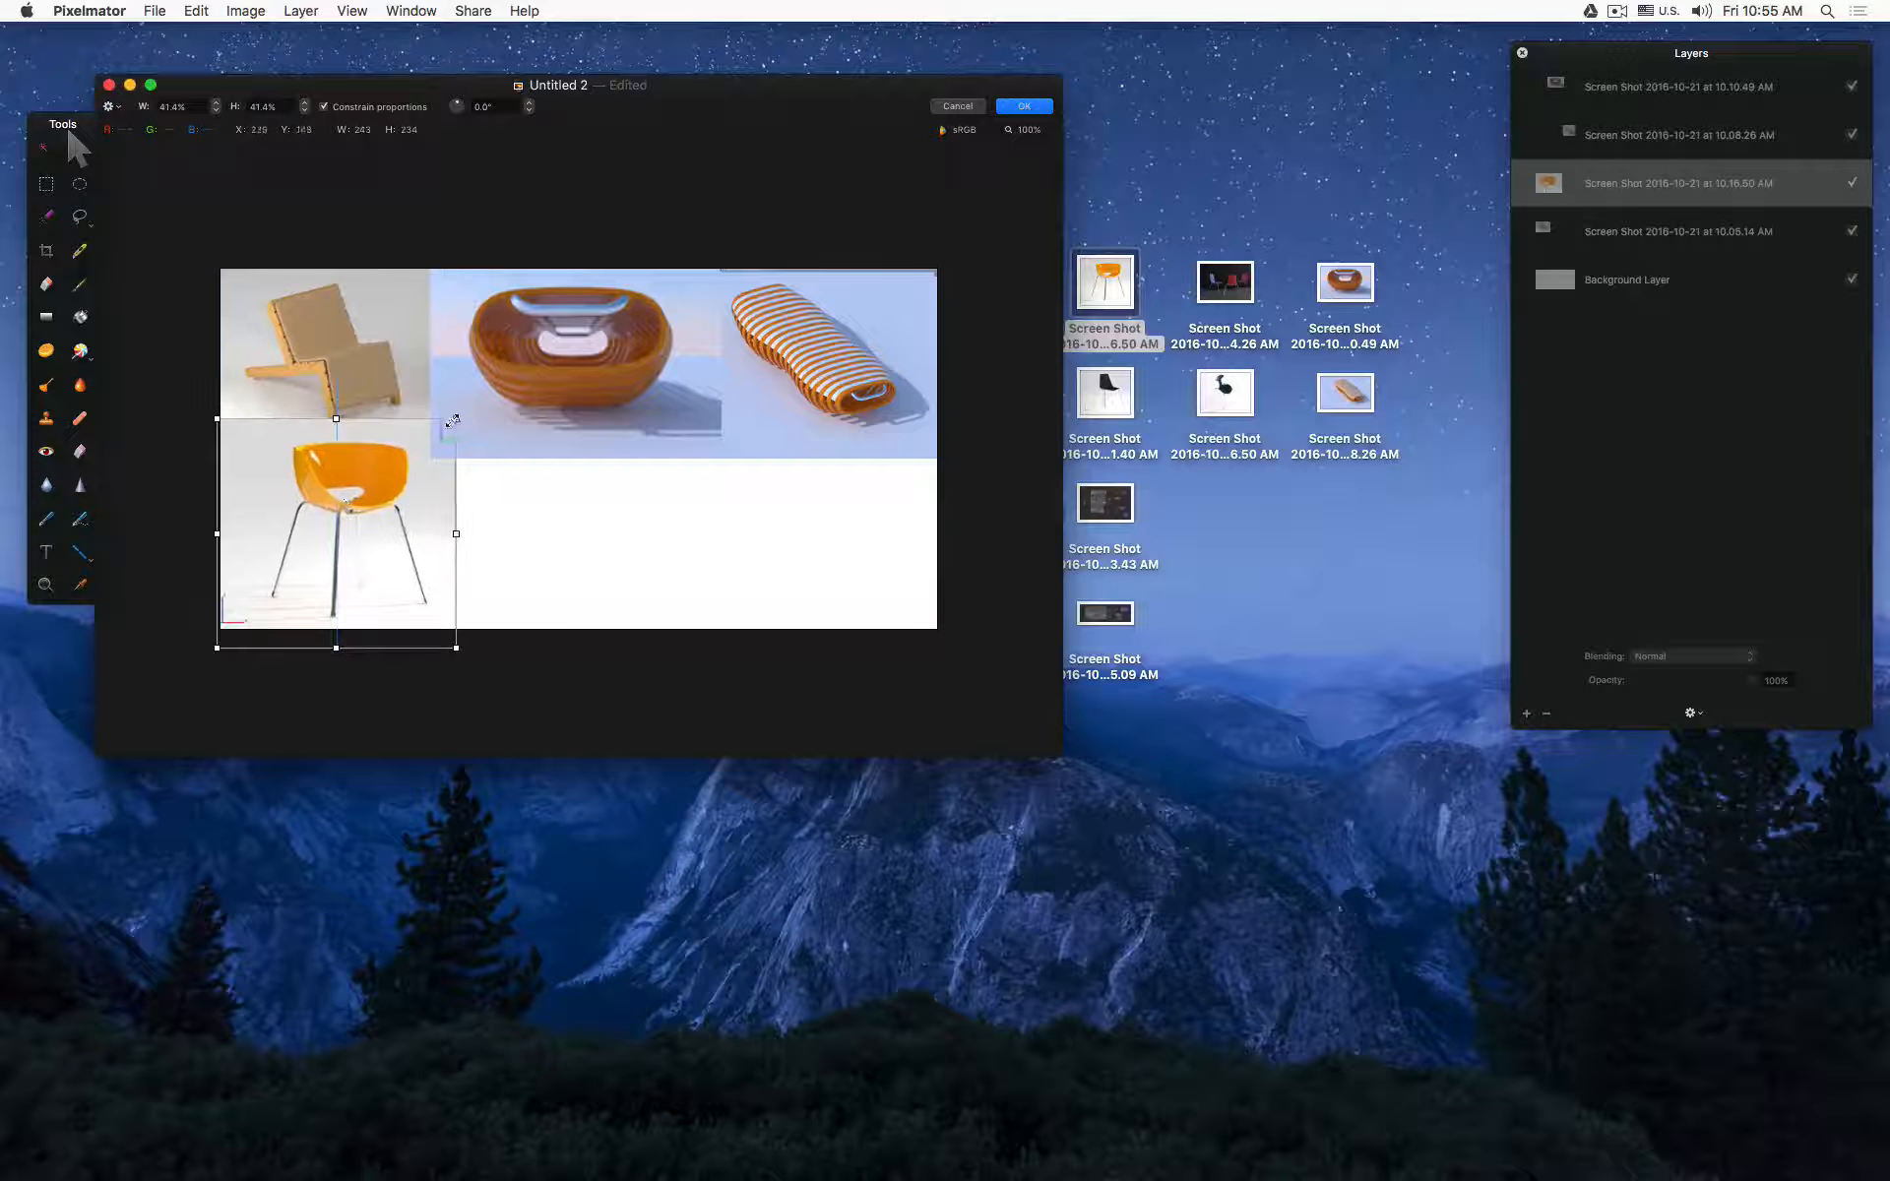
left_click_drag(456, 419, 419, 473)
key("Return")
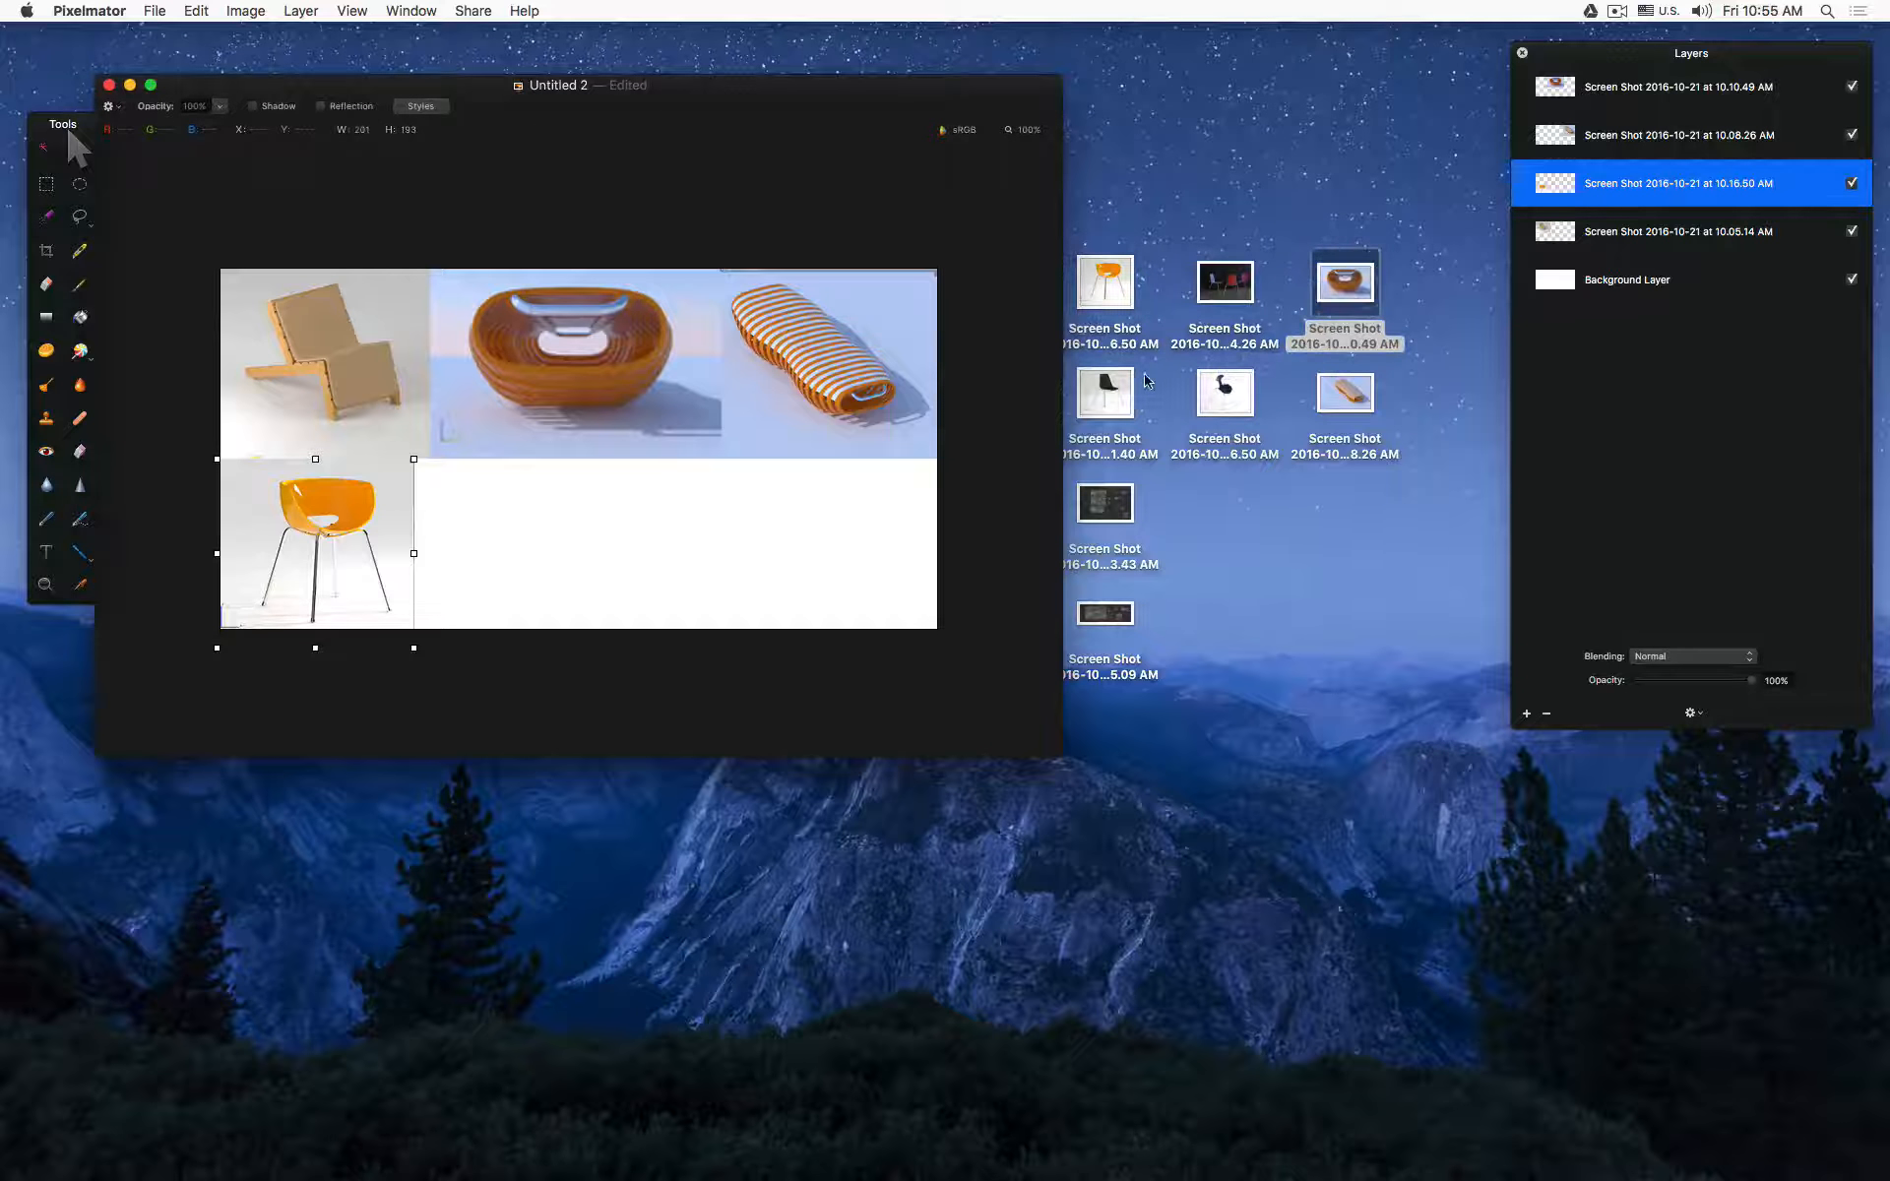
Step: Add the 10.21.40 AM black chair screenshot as a layer, scaled to about 217 × 193 pixels beside the orange chair in the lower row
left_click_drag(1105, 394, 682, 539)
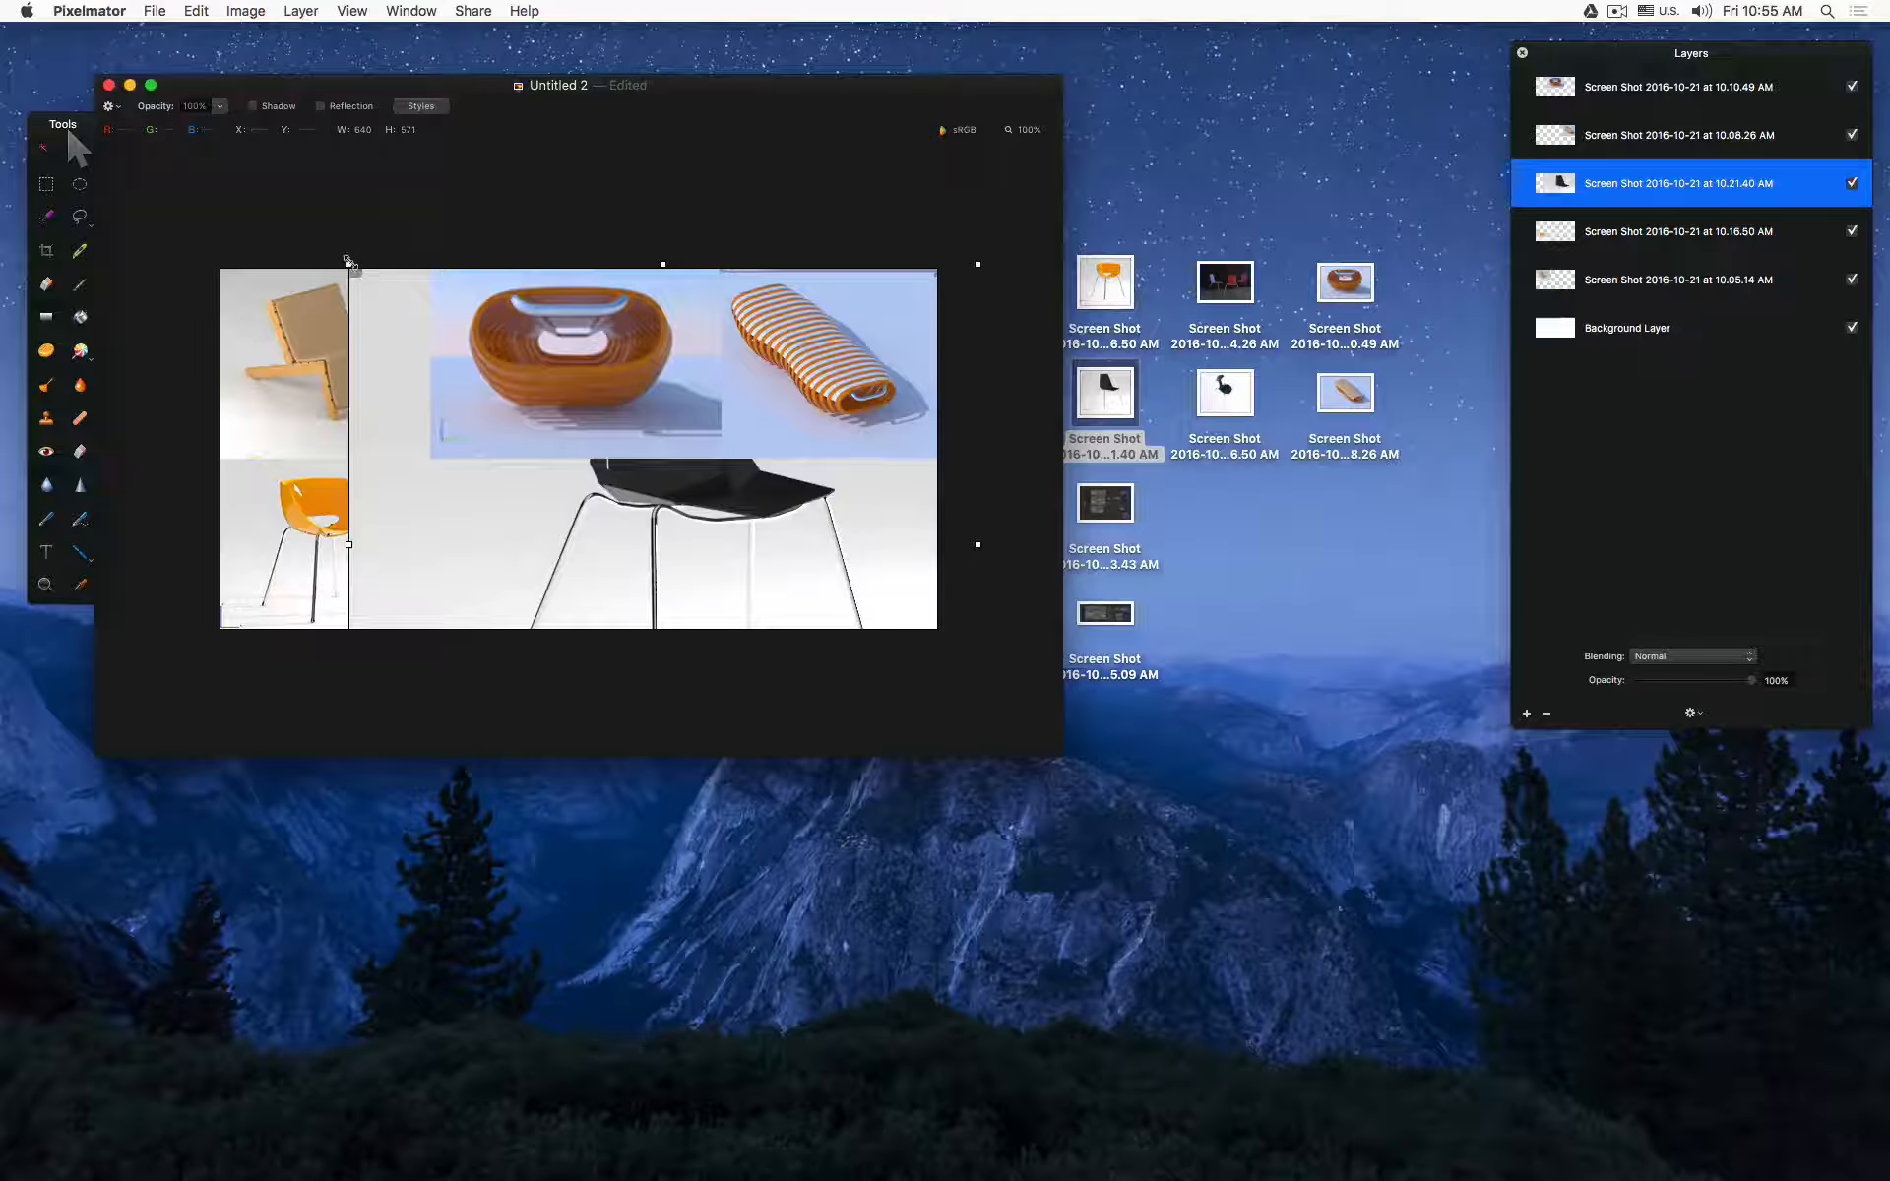
left_click_drag(349, 264, 636, 521)
left_click_drag(806, 561, 604, 504)
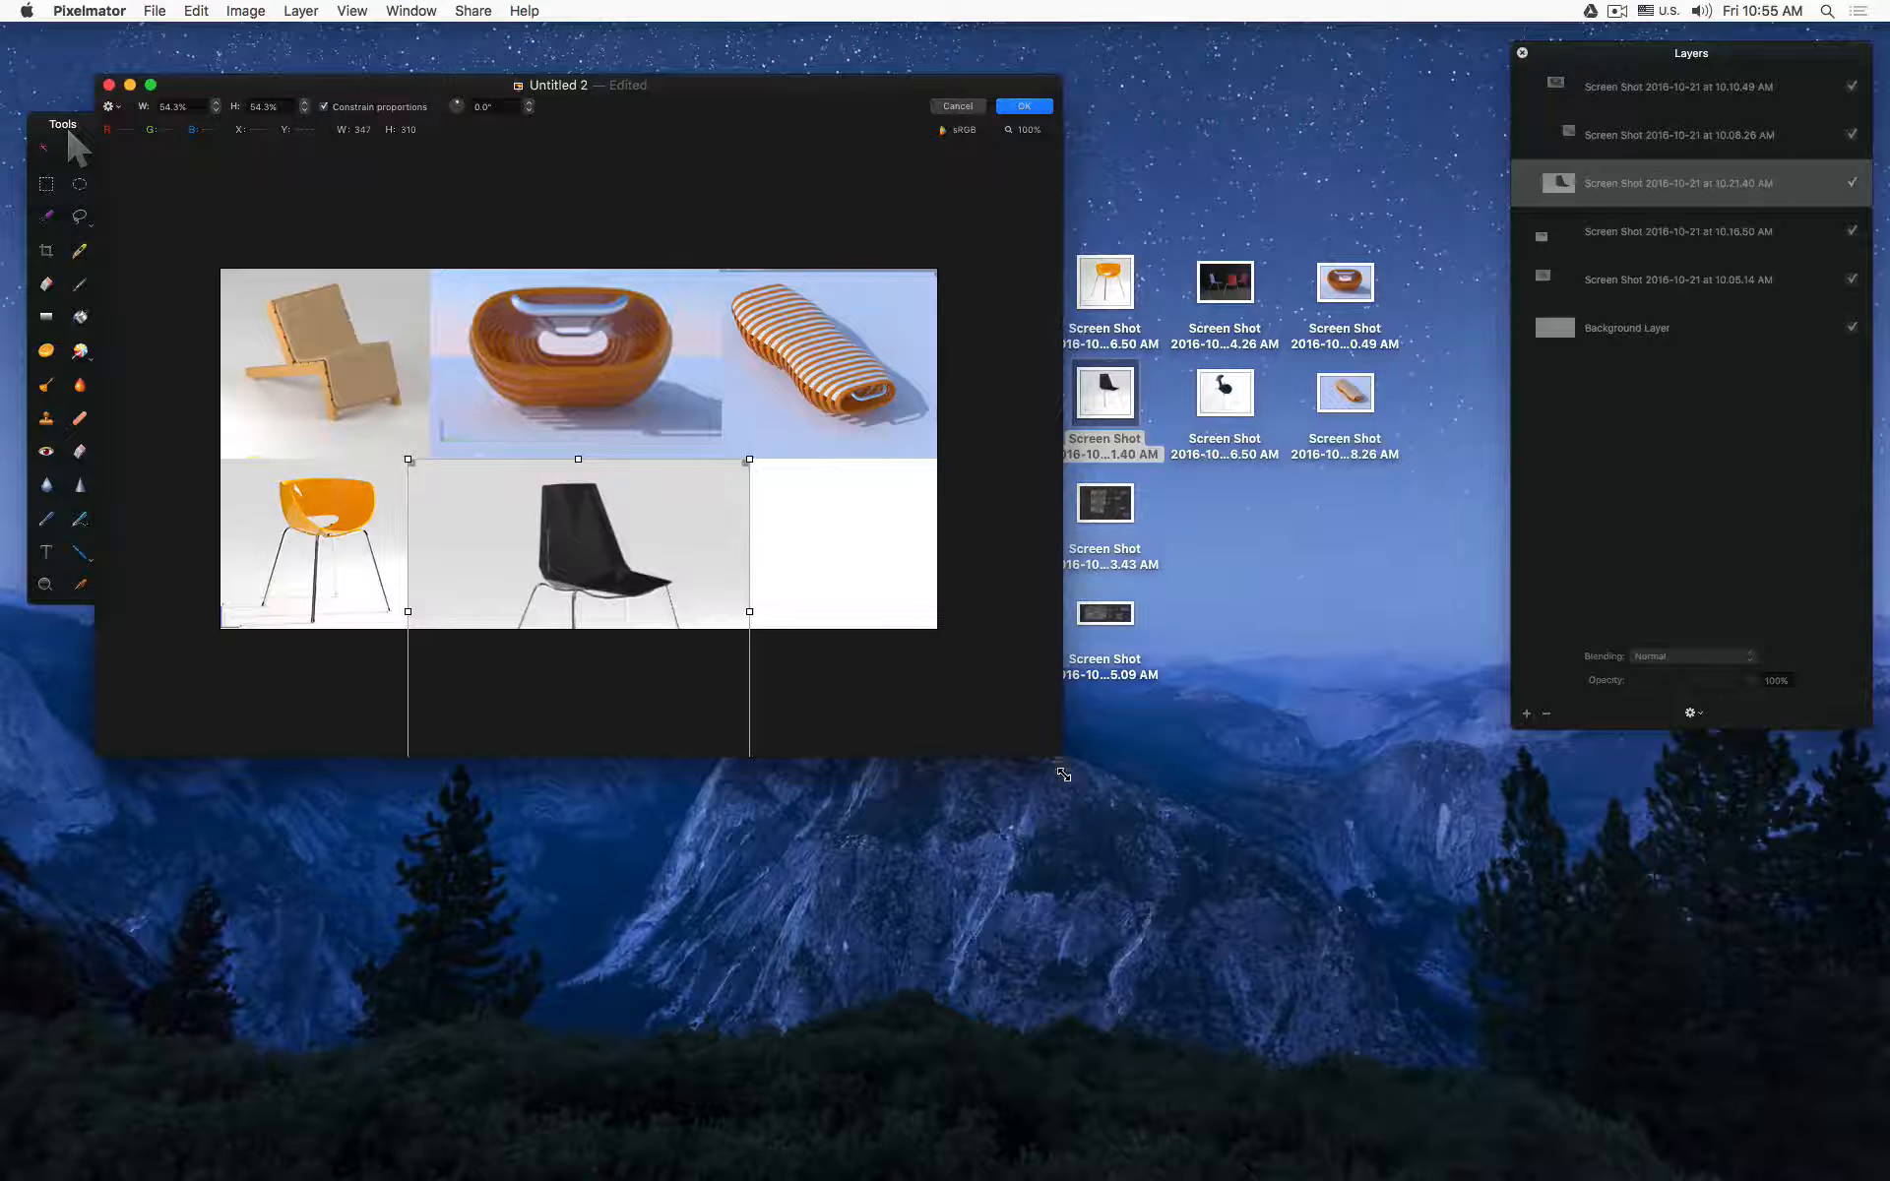
left_click_drag(1063, 774, 1088, 1034)
left_click_drag(764, 903, 612, 790)
key("Return")
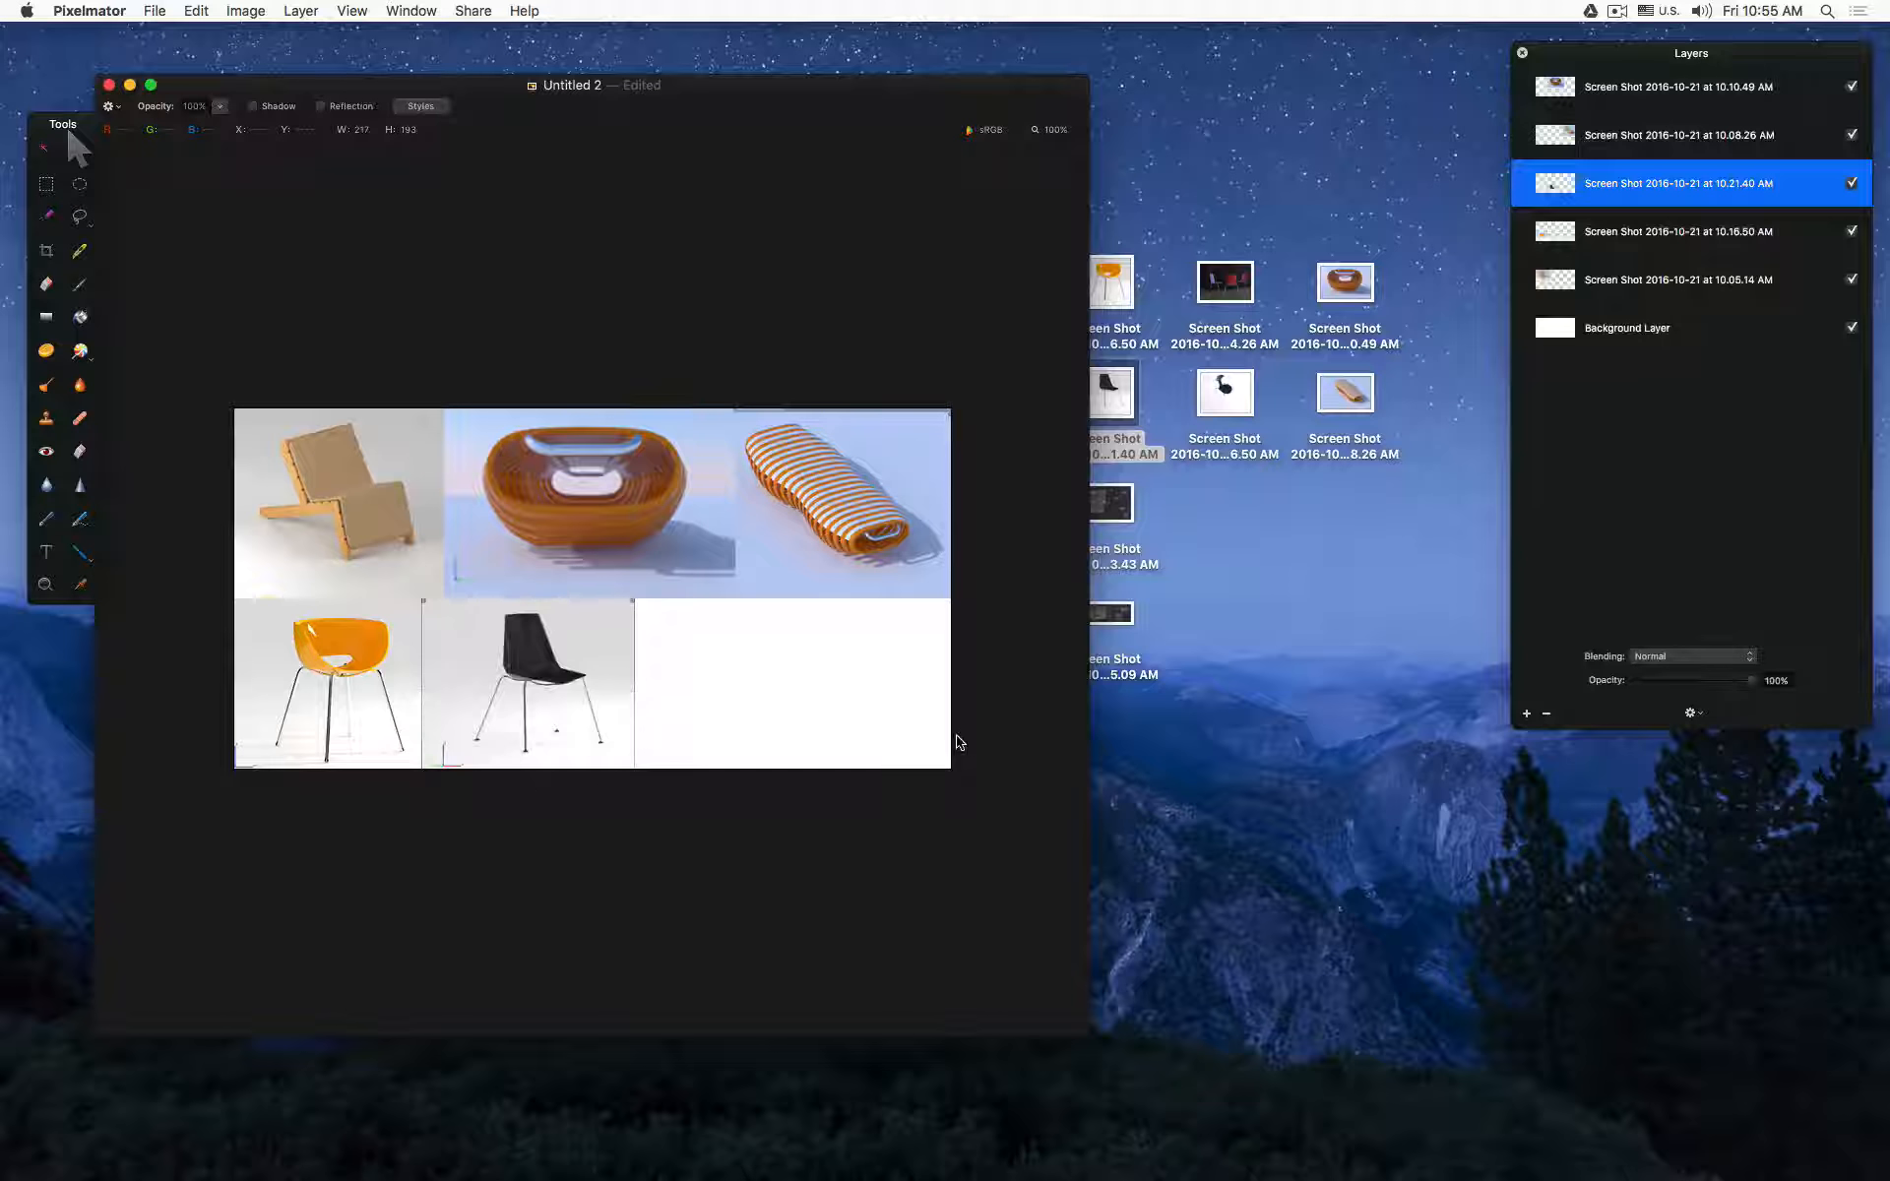
Step: Add the 10.36.50 AM black chair screenshot as a layer, scaled to about 217 × 177 pixels beside the other black chair in the lower row
left_click_drag(1228, 396, 811, 682)
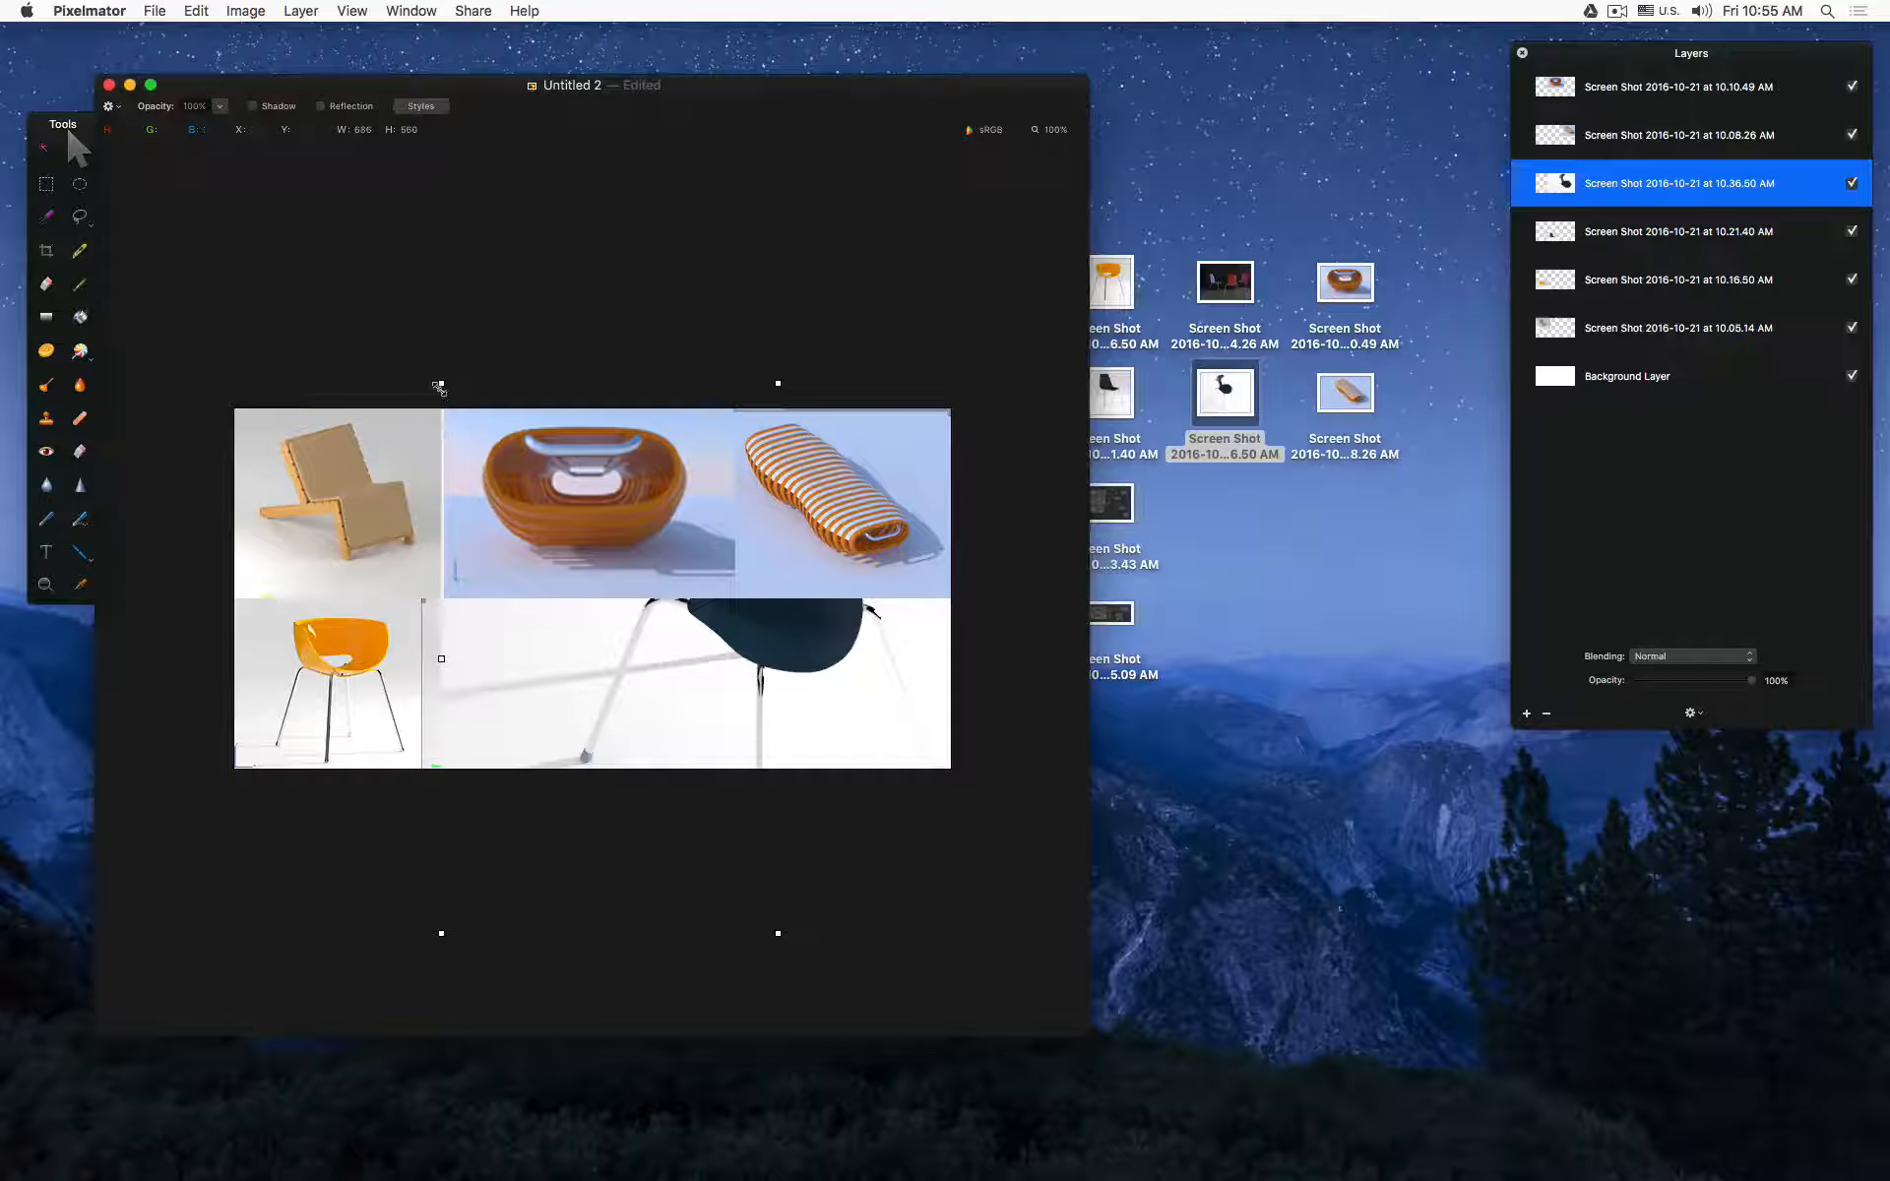
left_click_drag(441, 383, 734, 622)
left_click_drag(917, 747, 670, 639)
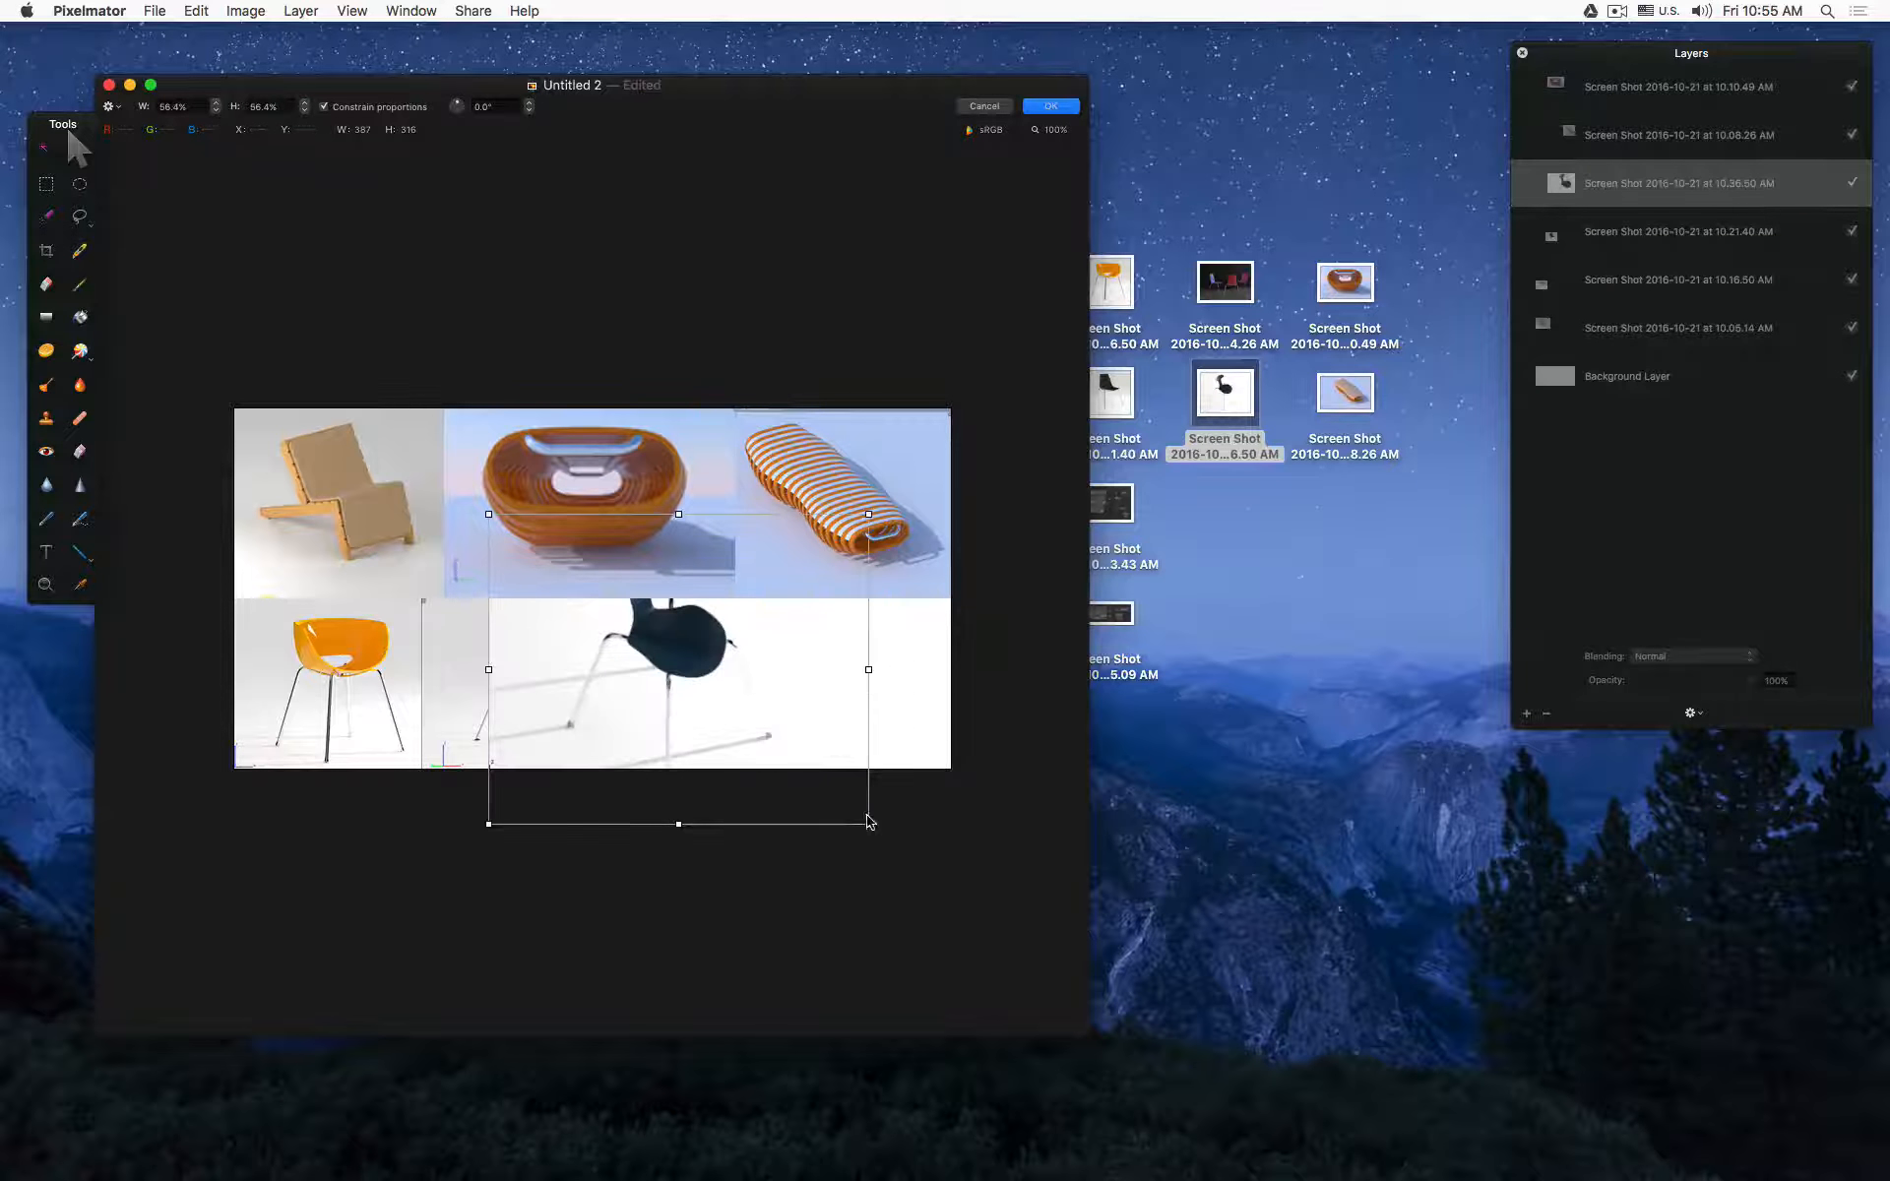
left_click_drag(868, 824, 770, 713)
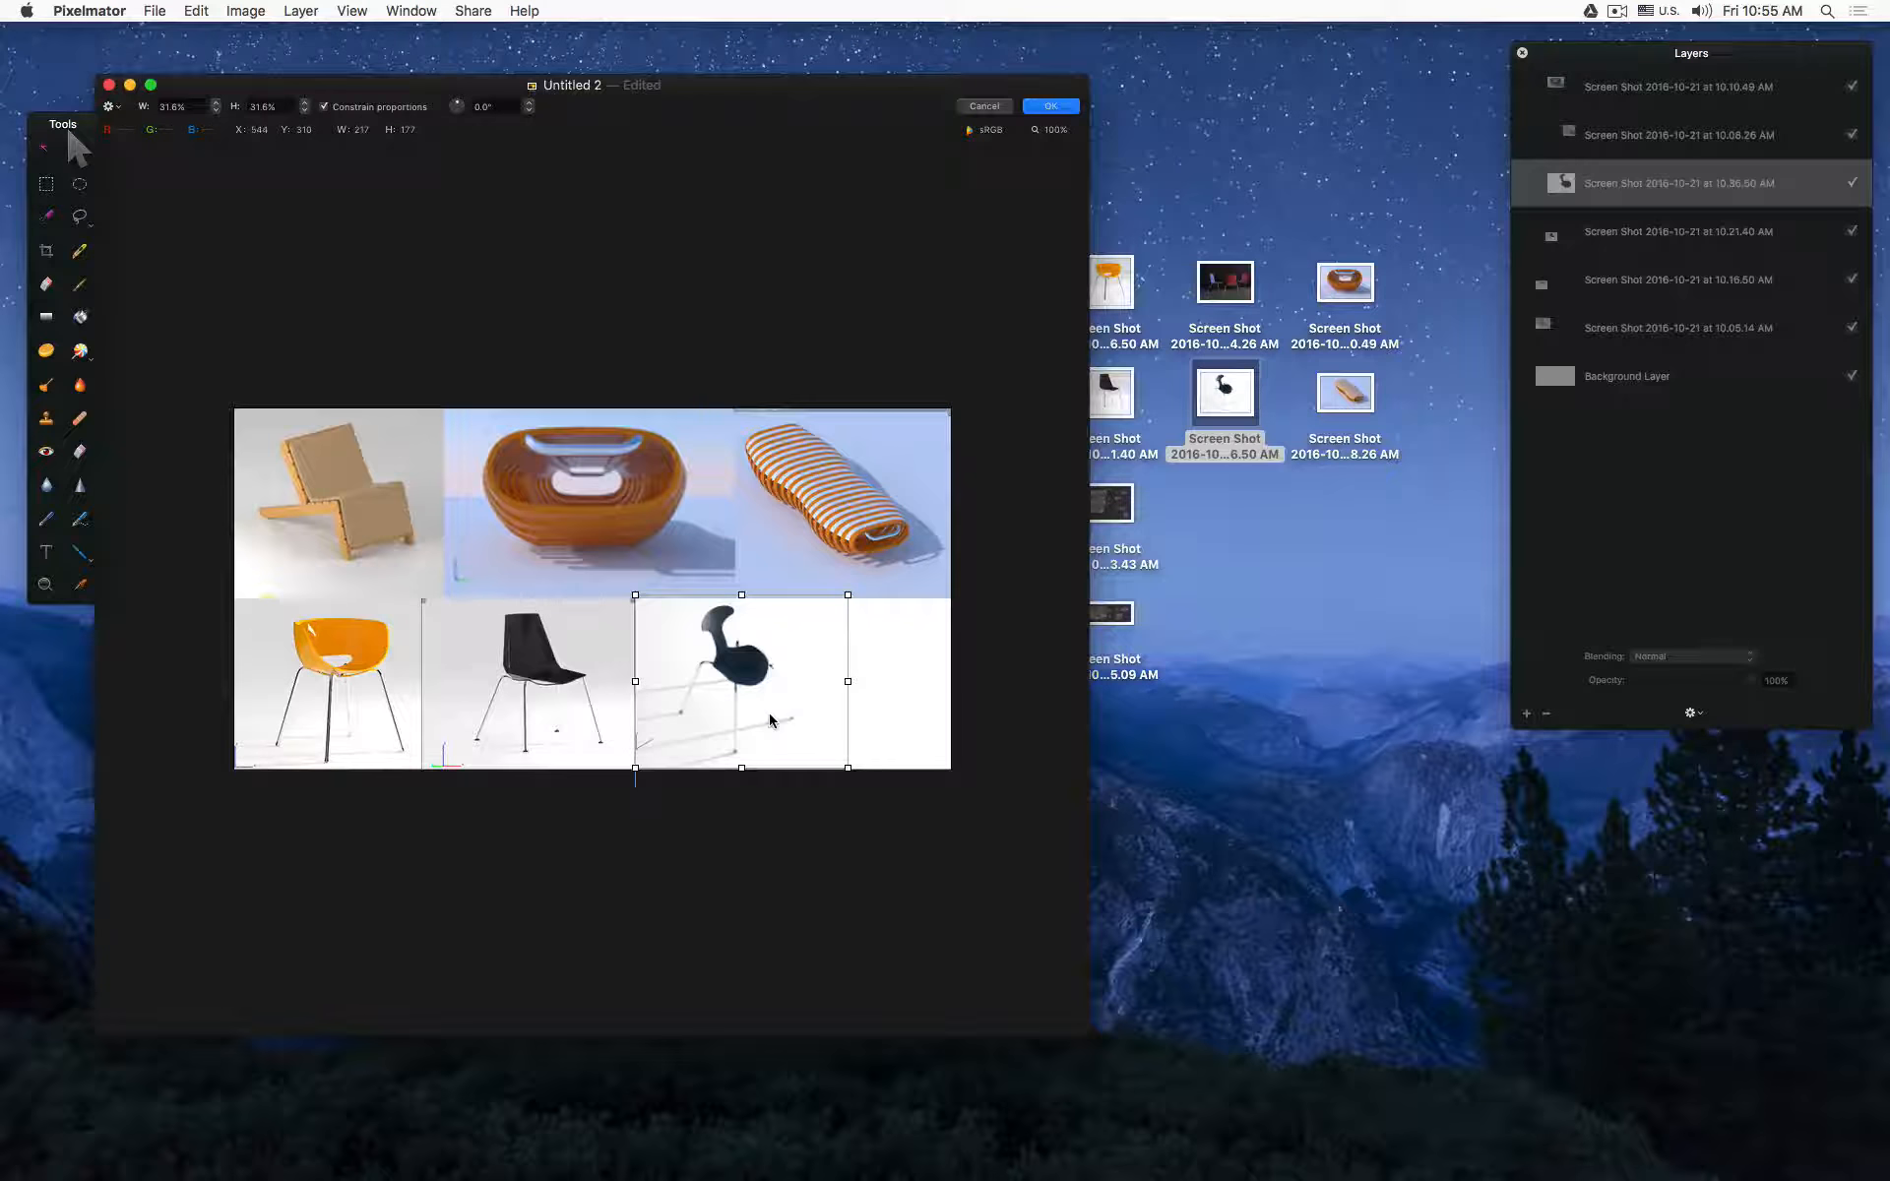
key("Return")
left_click(994, 633)
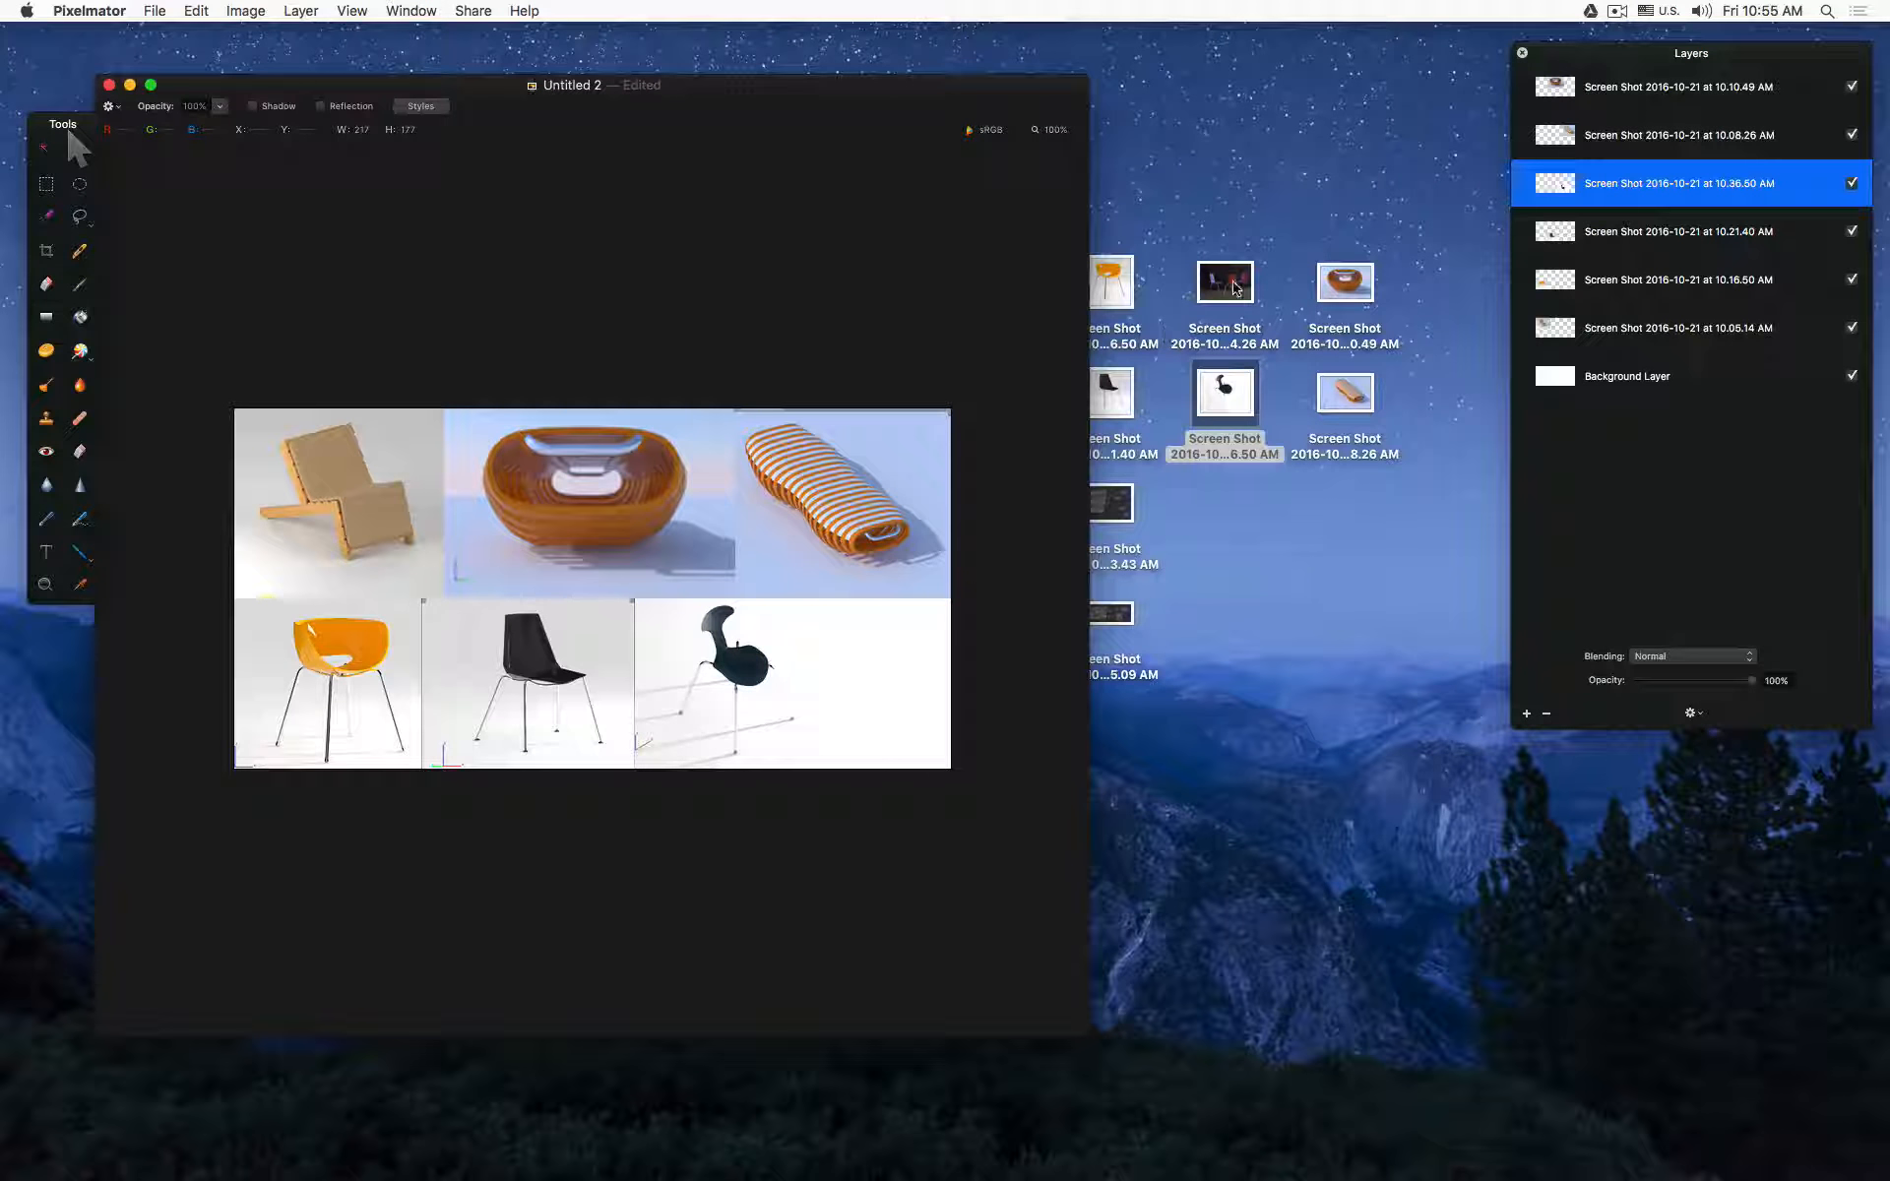
Step: Add the 10.44.26 AM colored chairs screenshot as a layer, scaled to 43.5% in the canvas's lower-right corner over the last black chair
left_click_drag(1231, 285, 971, 688)
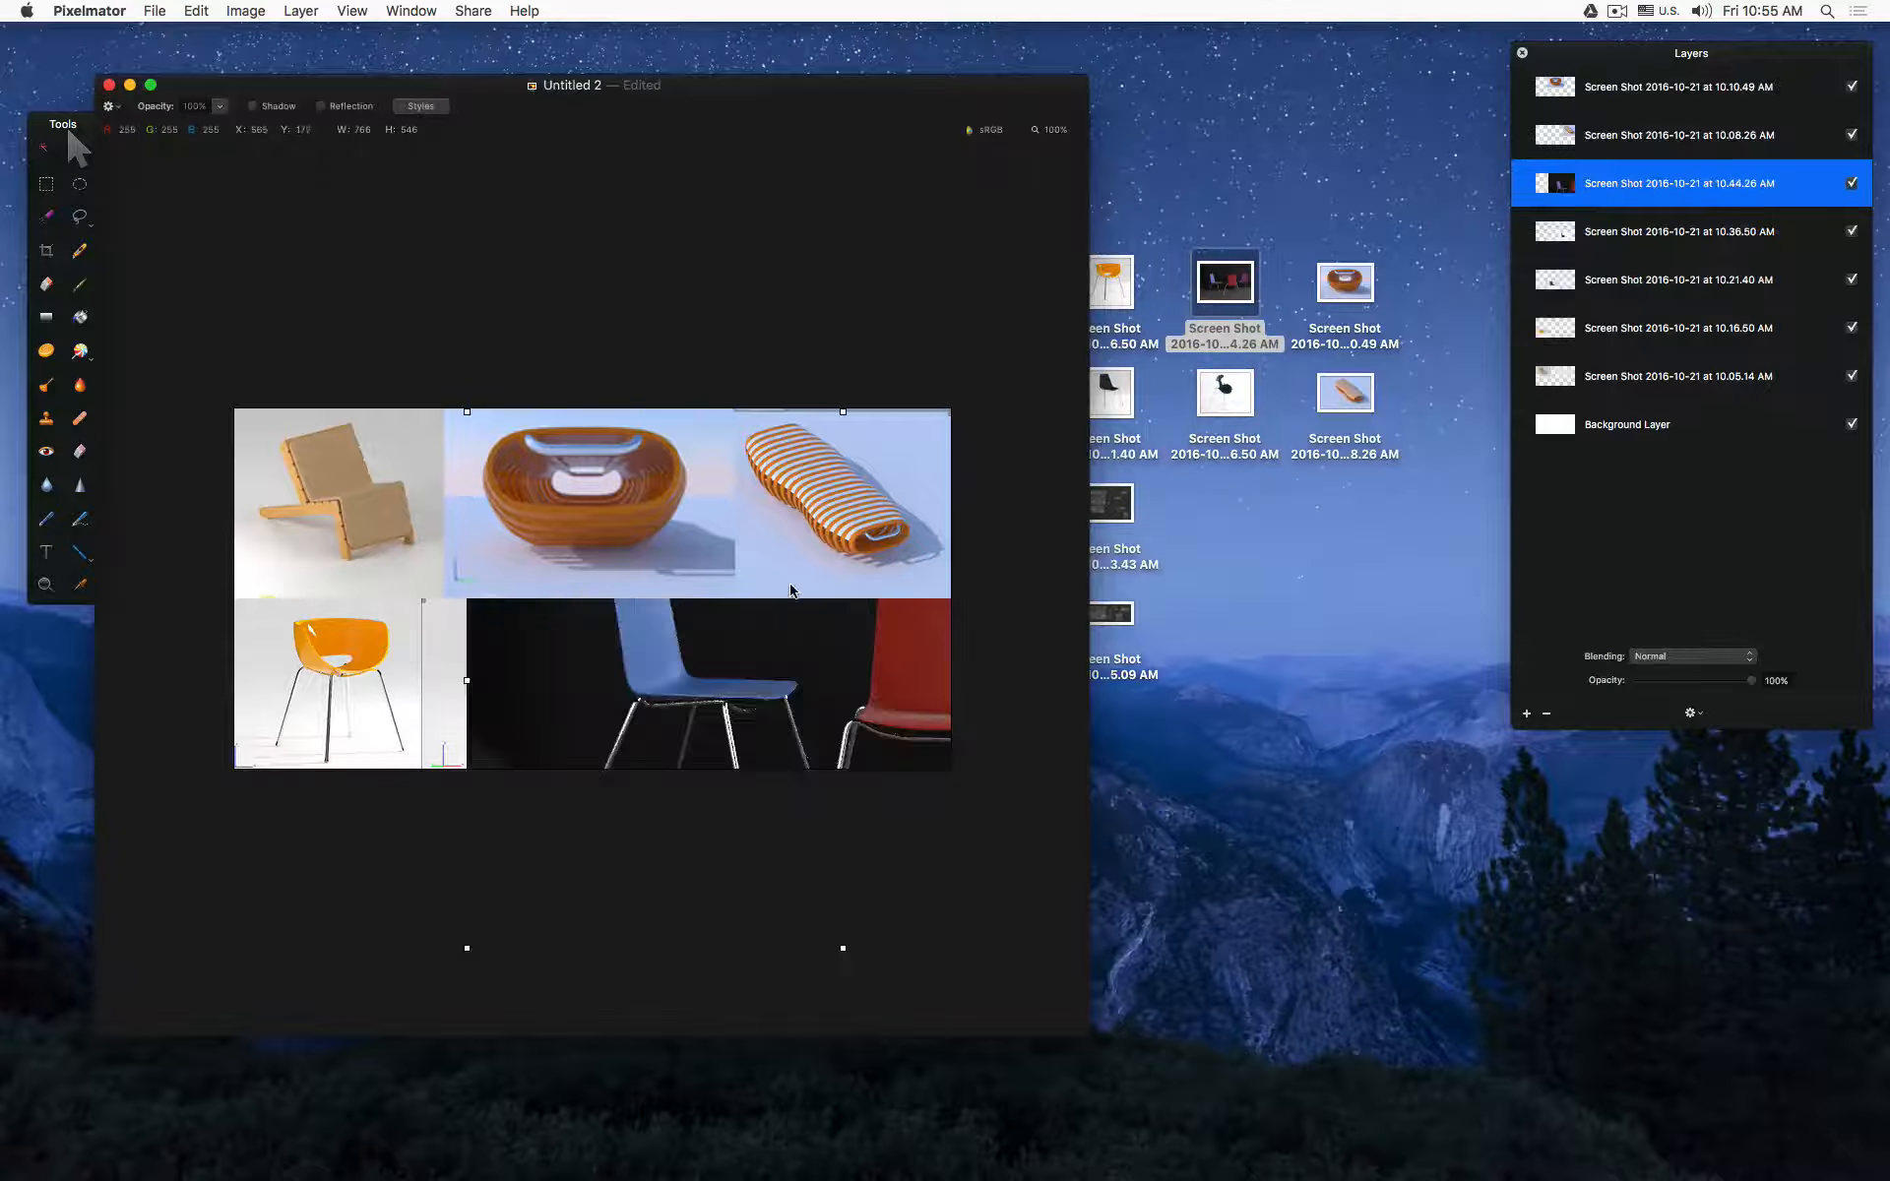
left_click_drag(468, 947, 749, 747)
left_click_drag(808, 622, 651, 644)
left_click_drag(1062, 434, 849, 645)
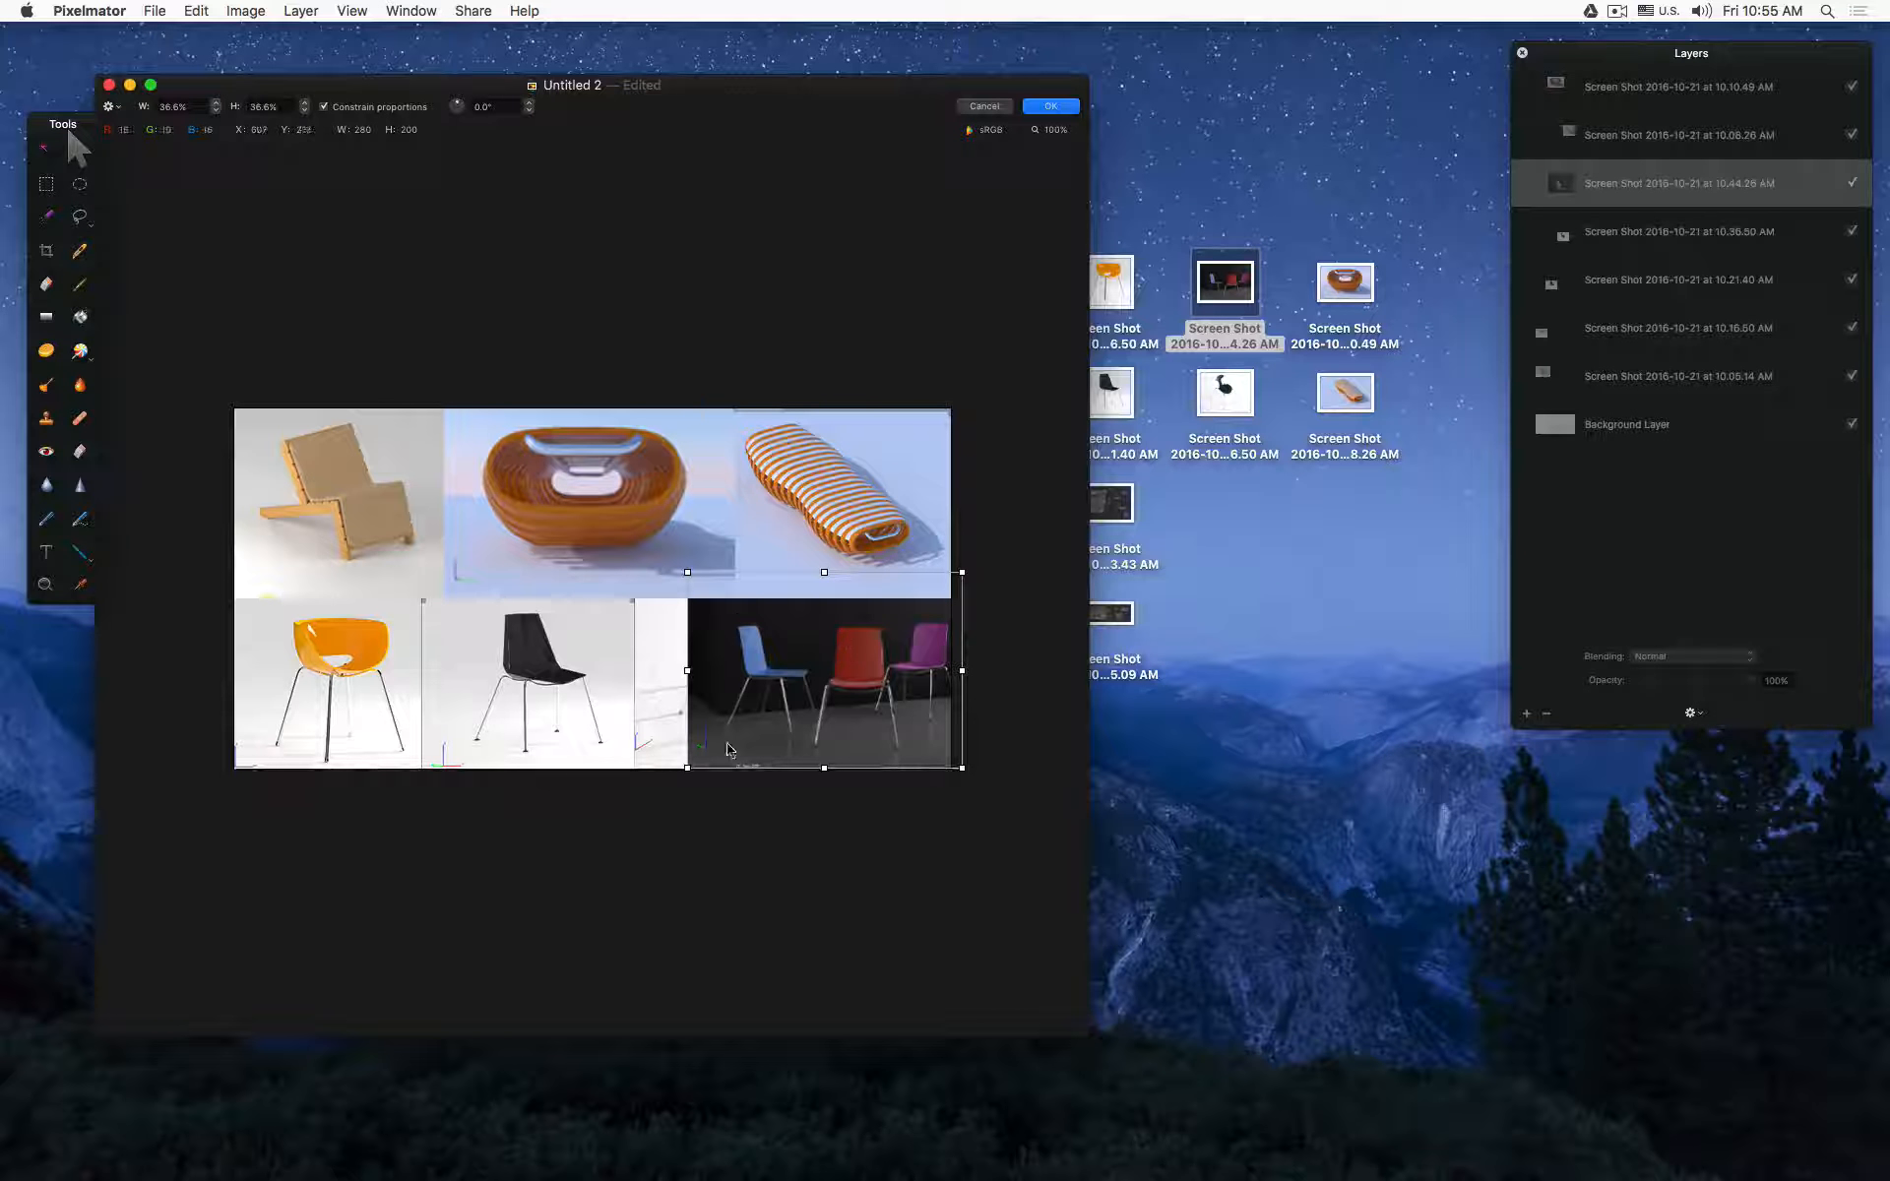
left_click_drag(686, 769, 635, 805)
left_click_drag(750, 708, 750, 689)
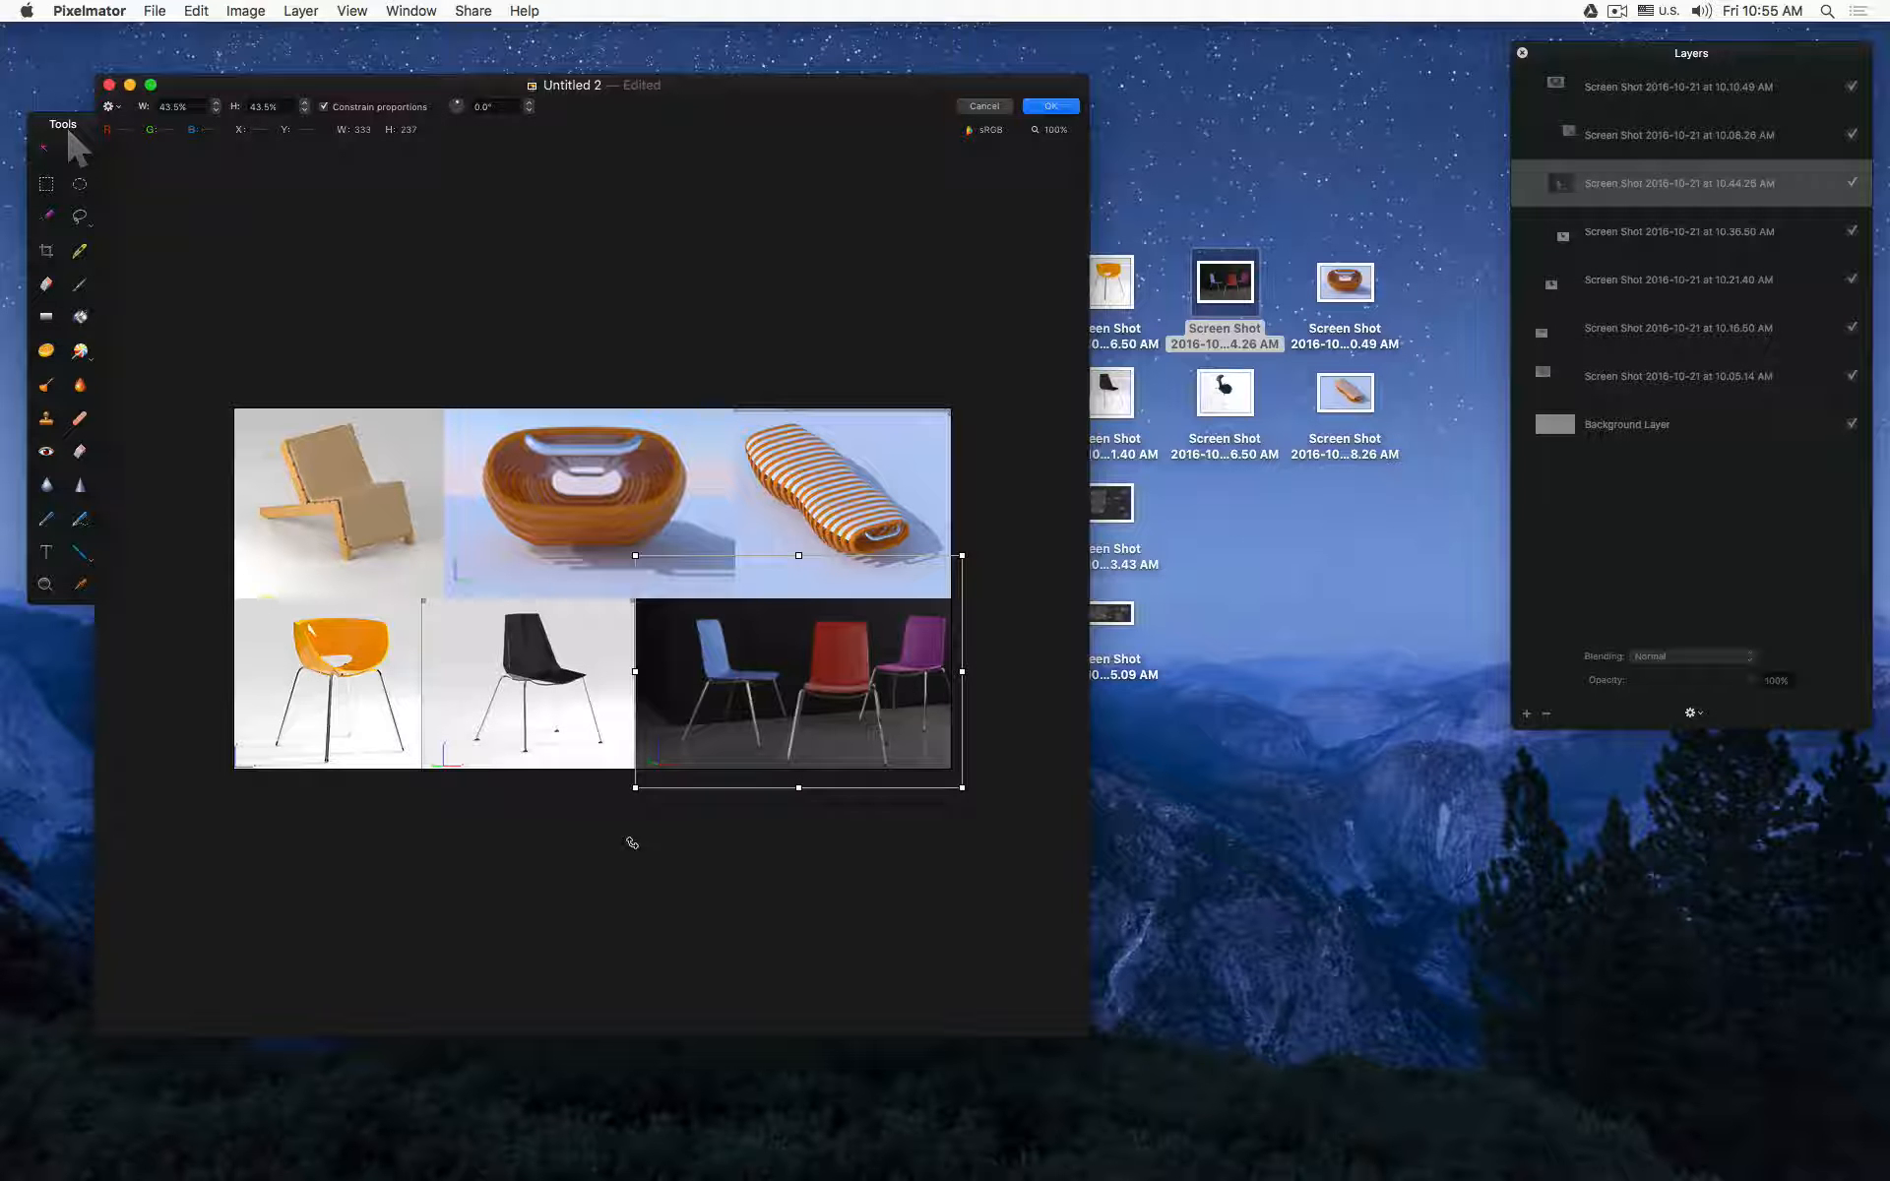
left_click_drag(756, 724, 744, 724)
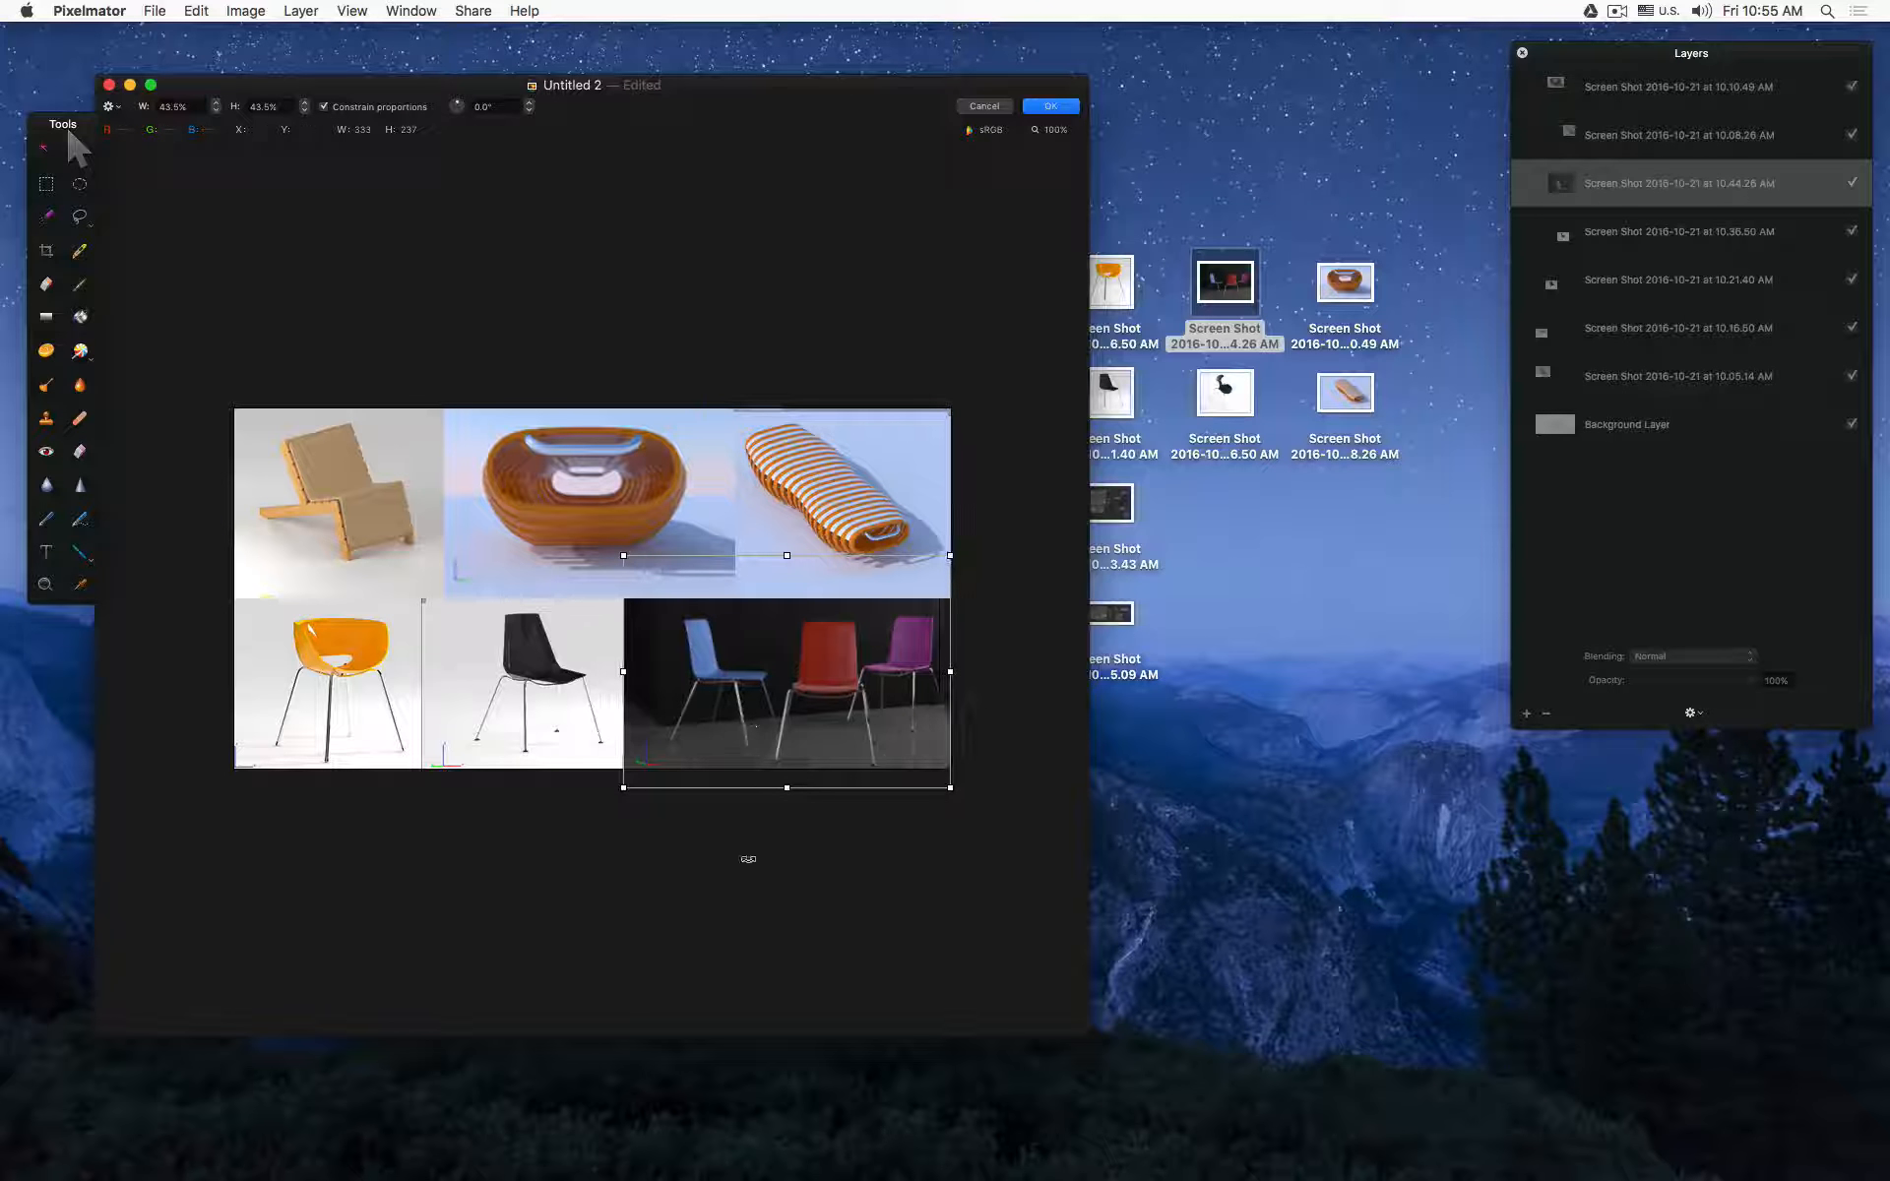
key("Return")
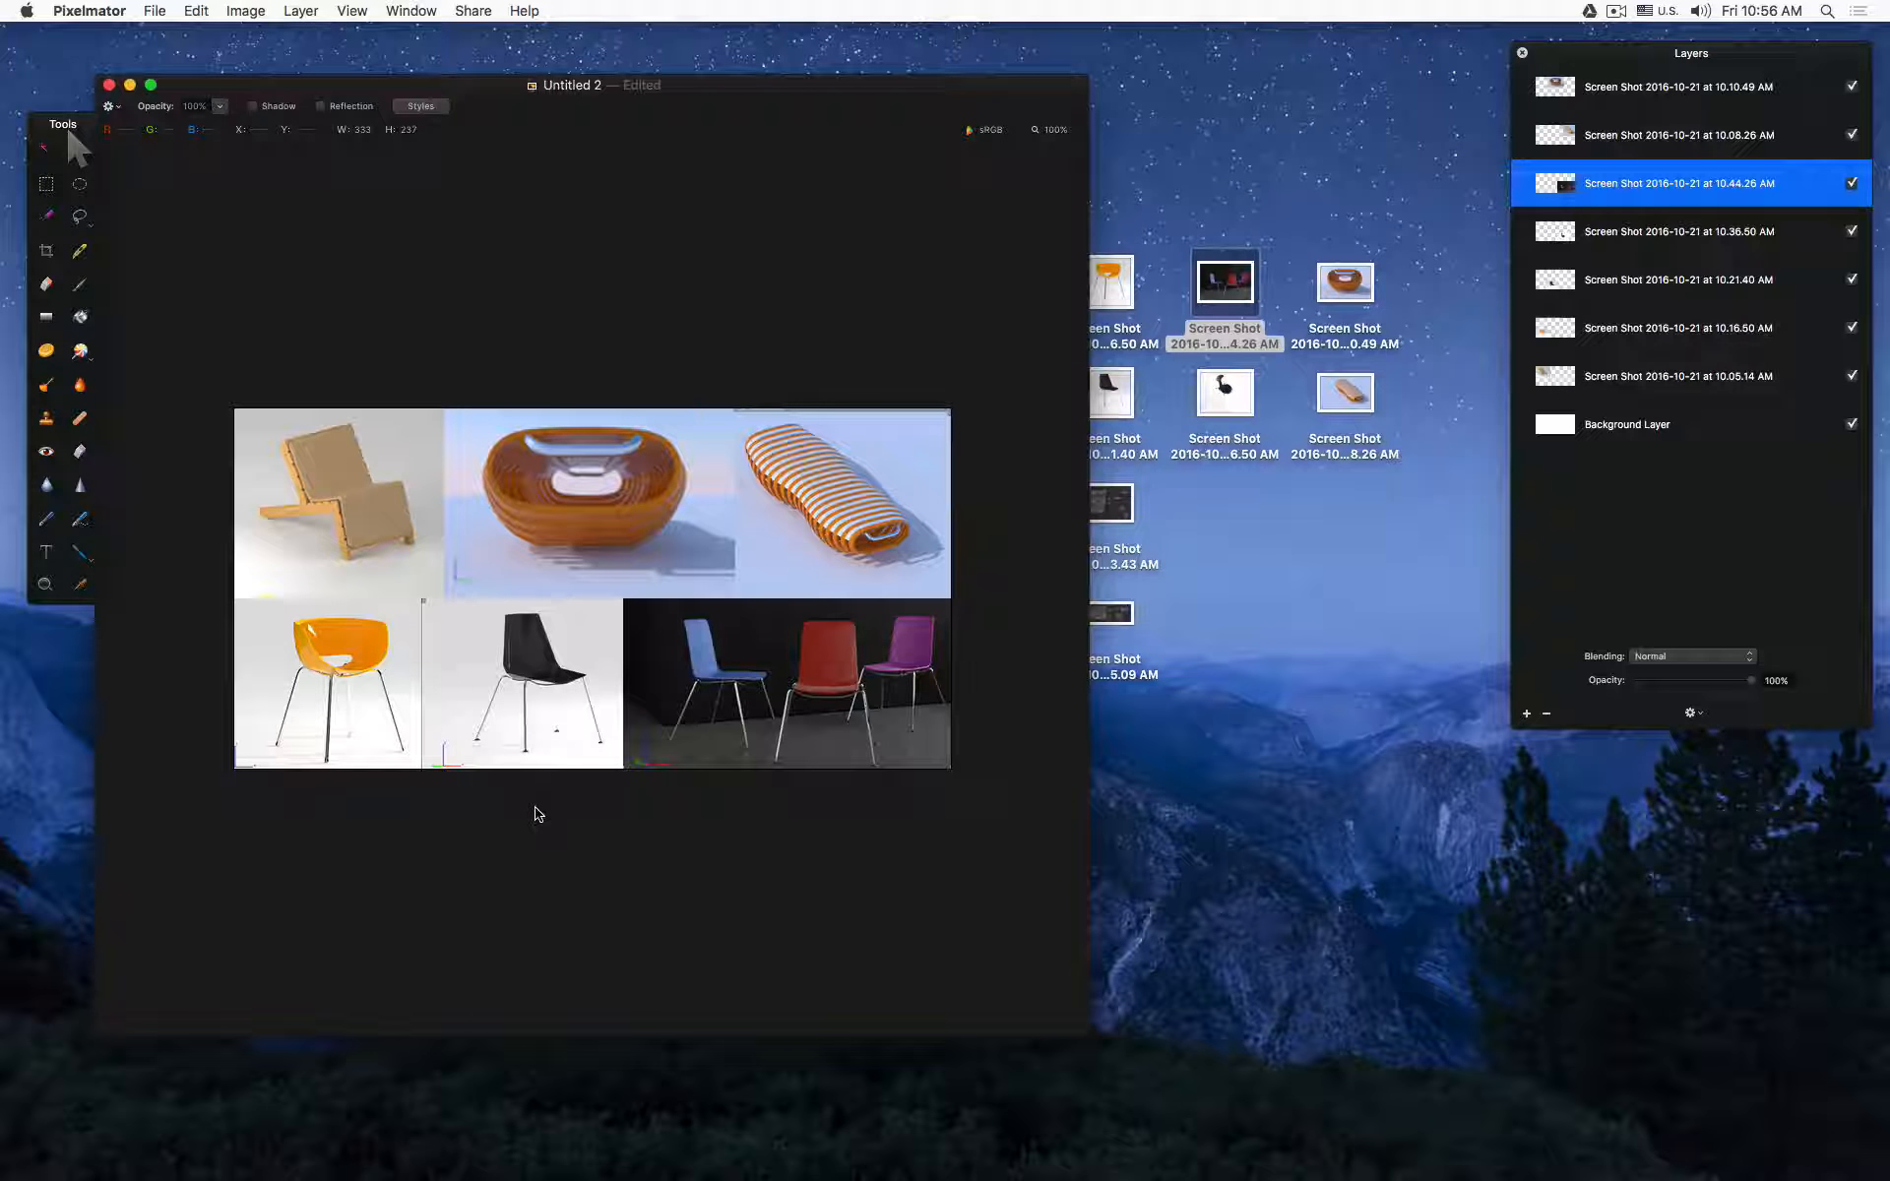
Step: Try flipping the orange chair layer horizontally and restore its original orientation
left_click(350, 719)
right_click(349, 718)
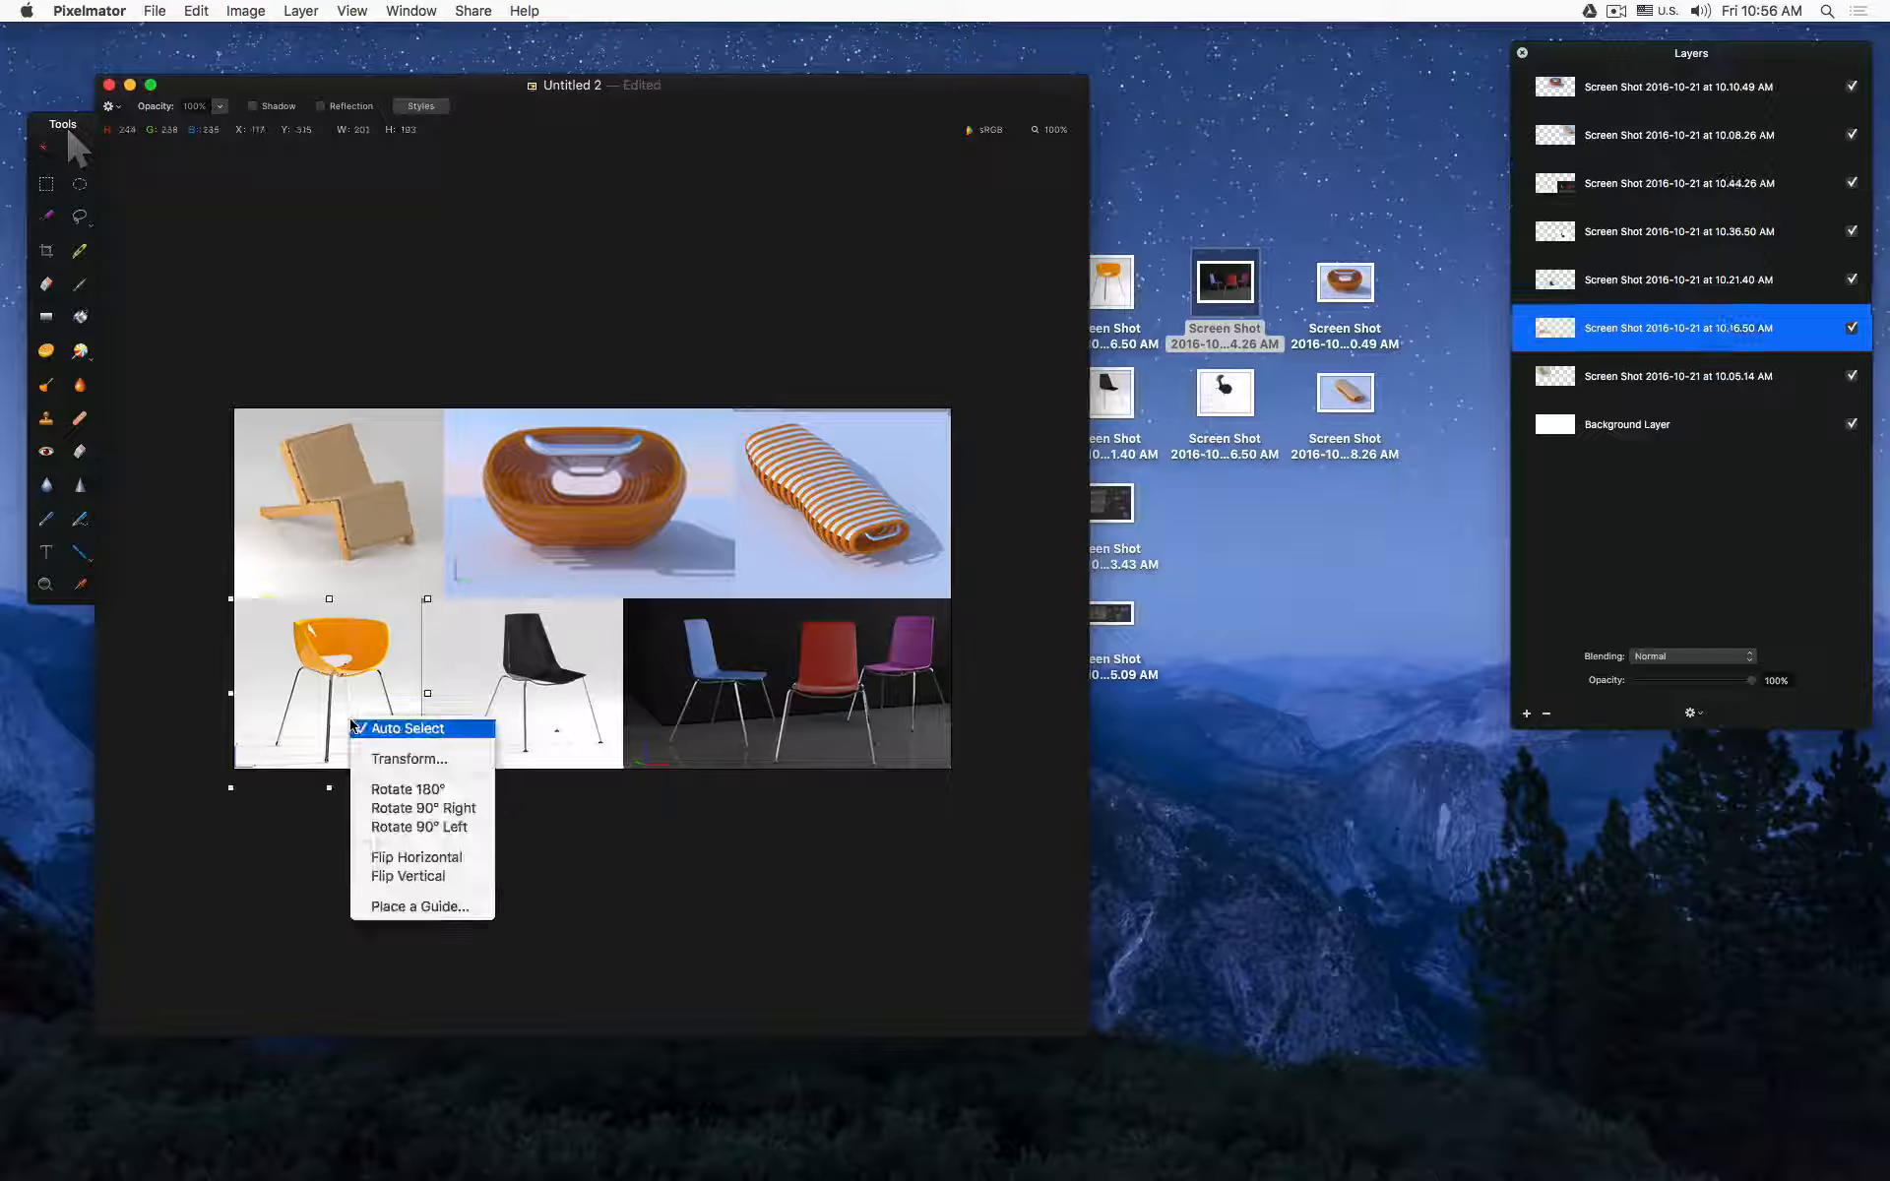
left_click(425, 858)
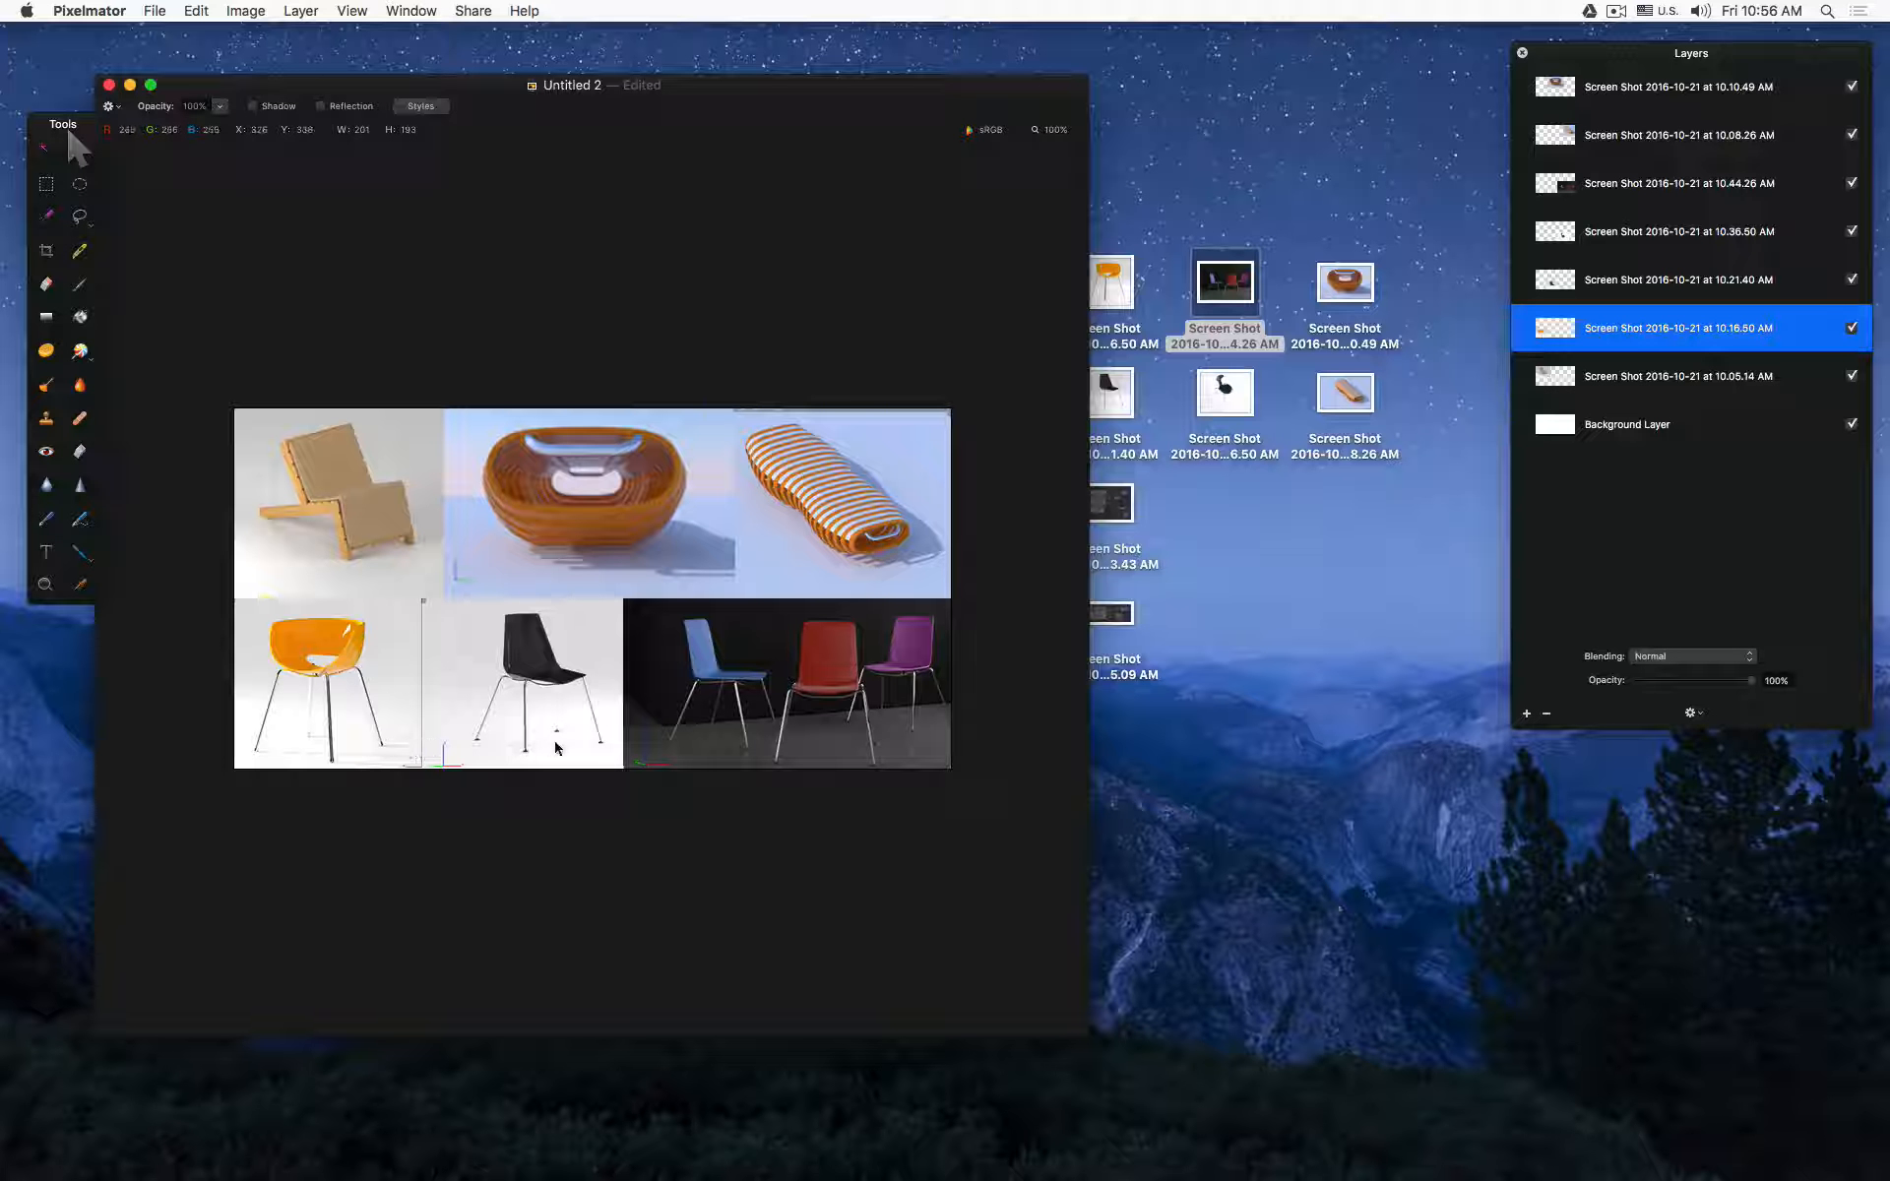
right_click(361, 669)
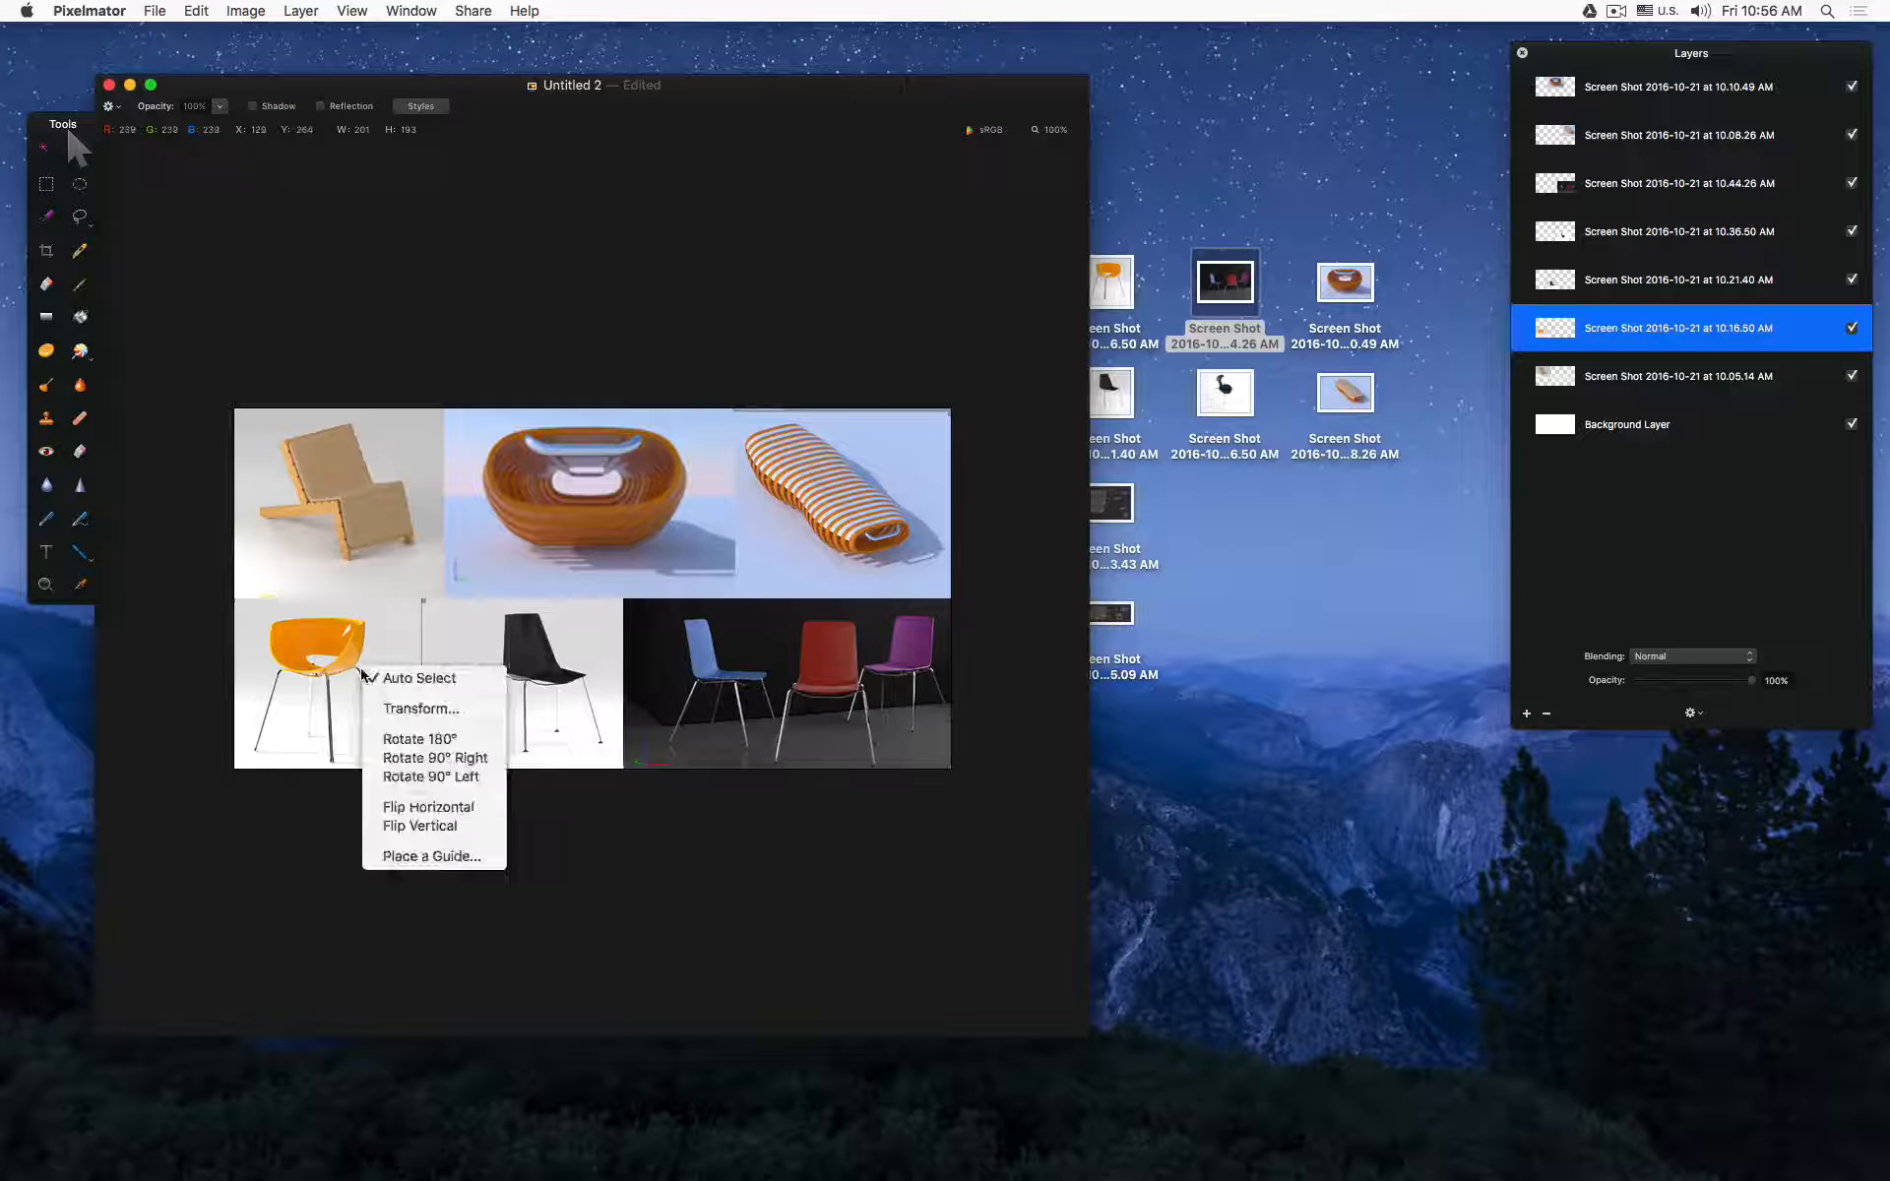
left_click(433, 817)
right_click(504, 666)
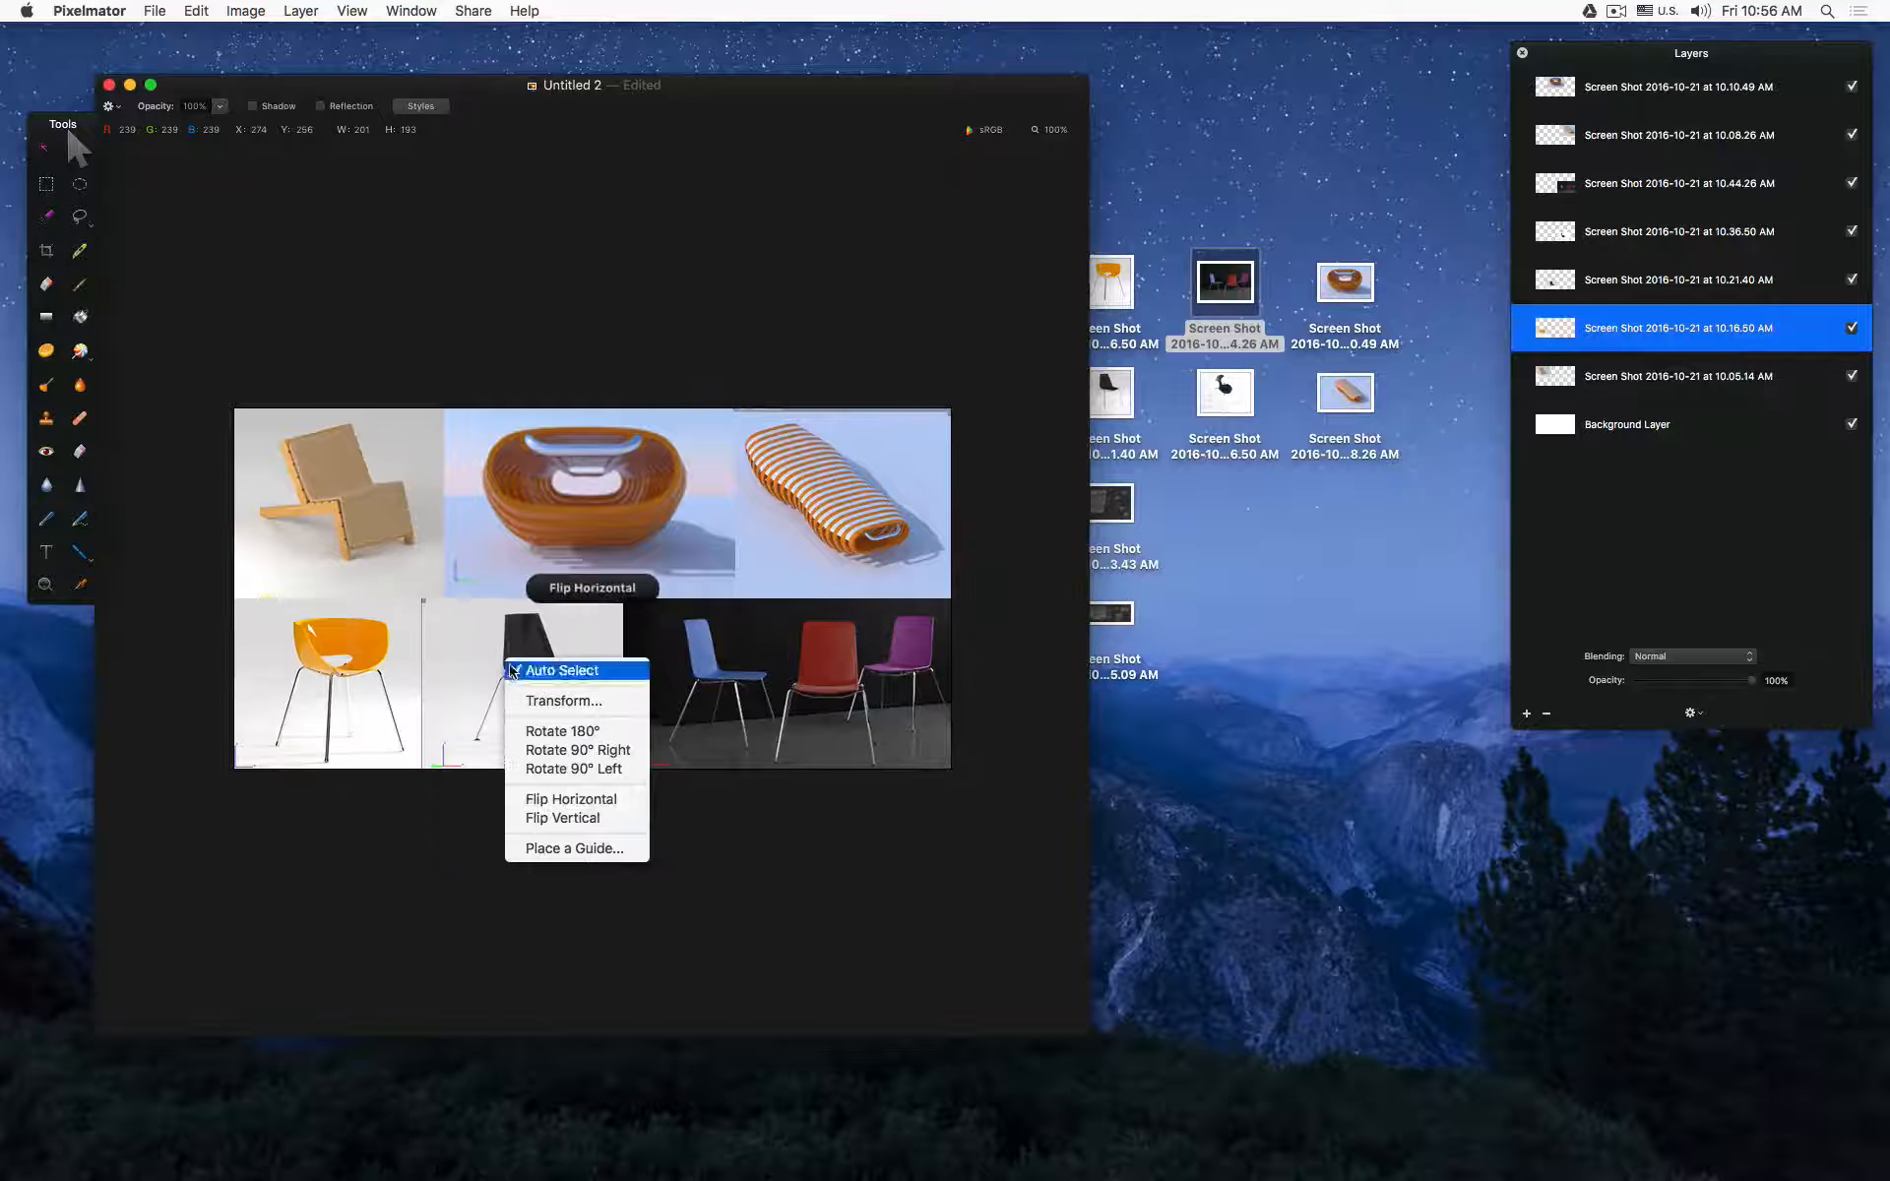
left_click(581, 799)
right_click(323, 665)
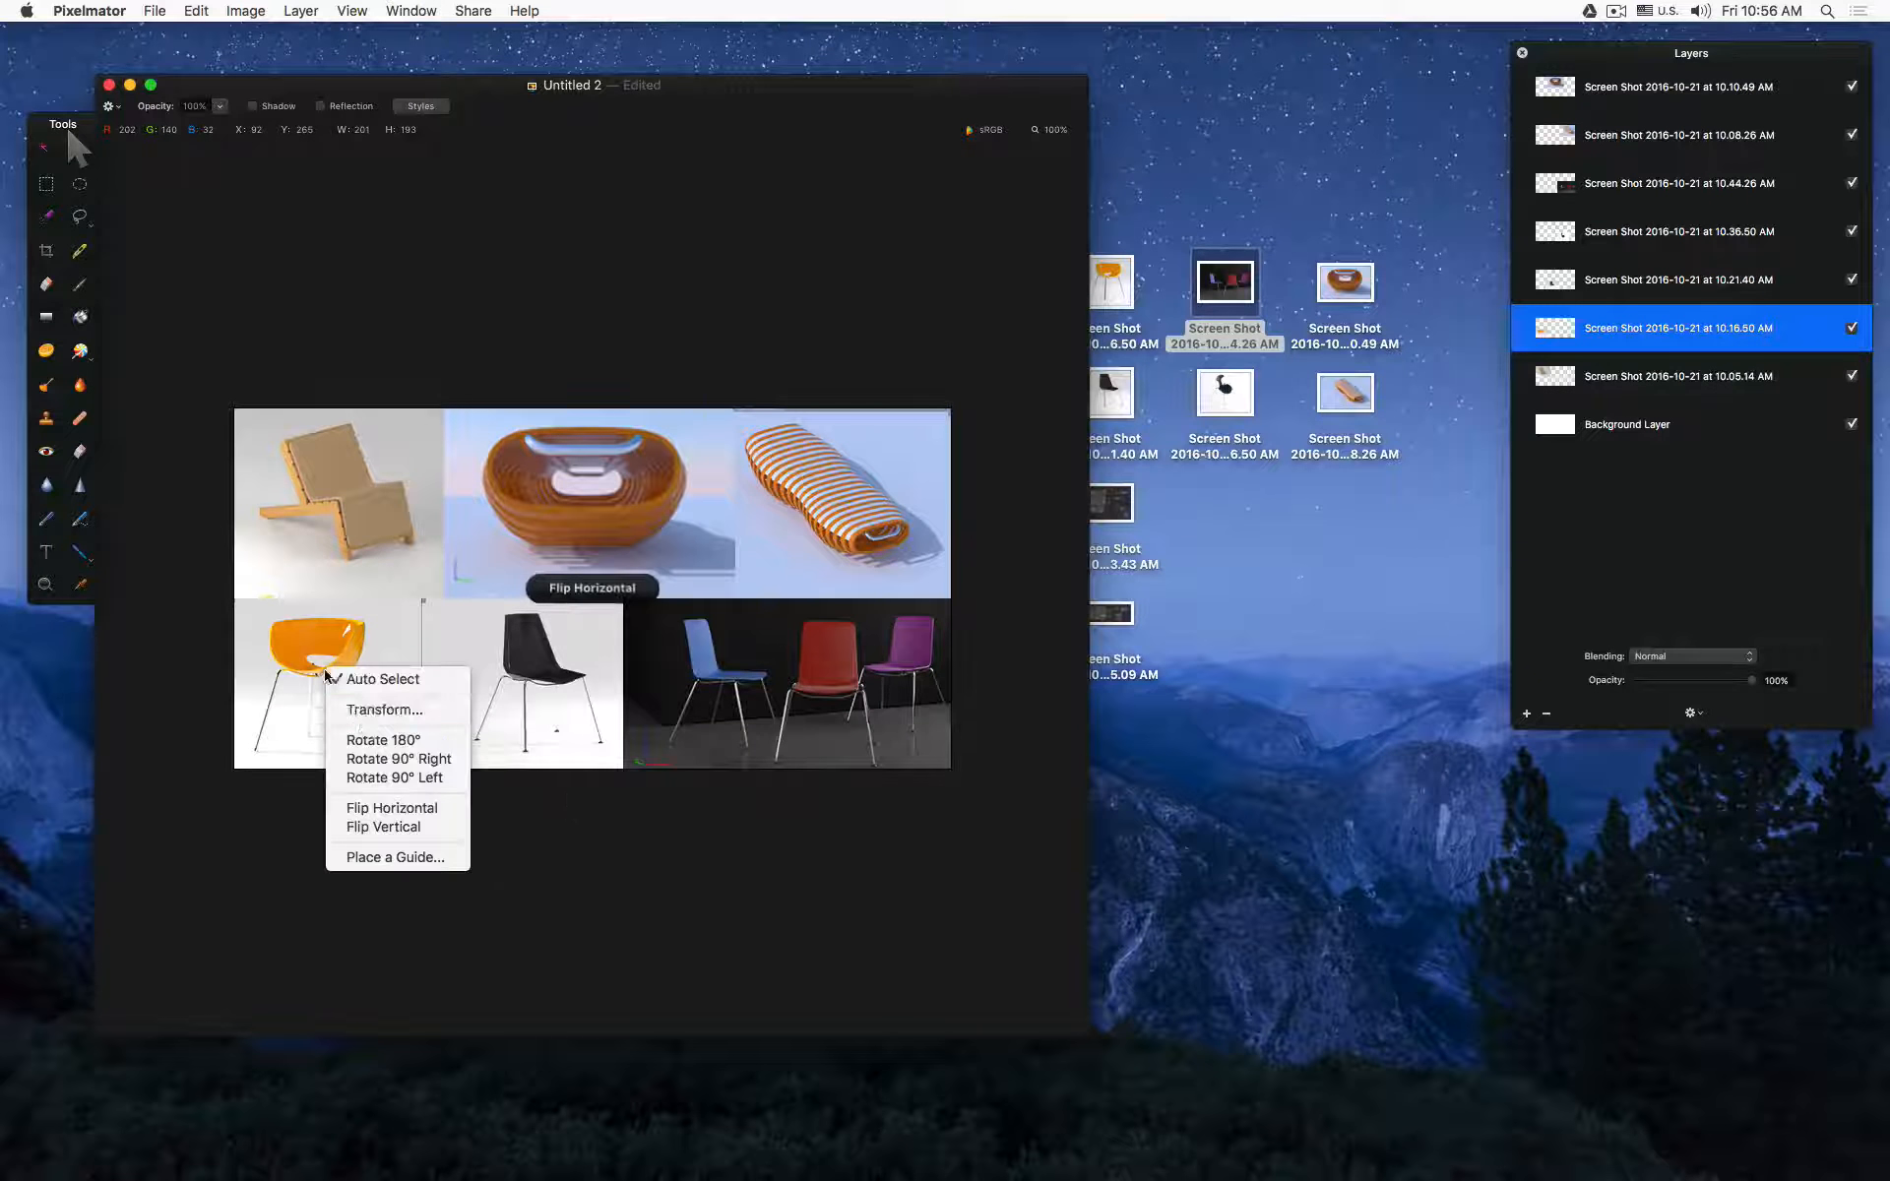
left_click(394, 807)
Step: Flip the 10.21.40 AM black chair layer horizontally in the lower row
left_click(550, 686)
right_click(550, 686)
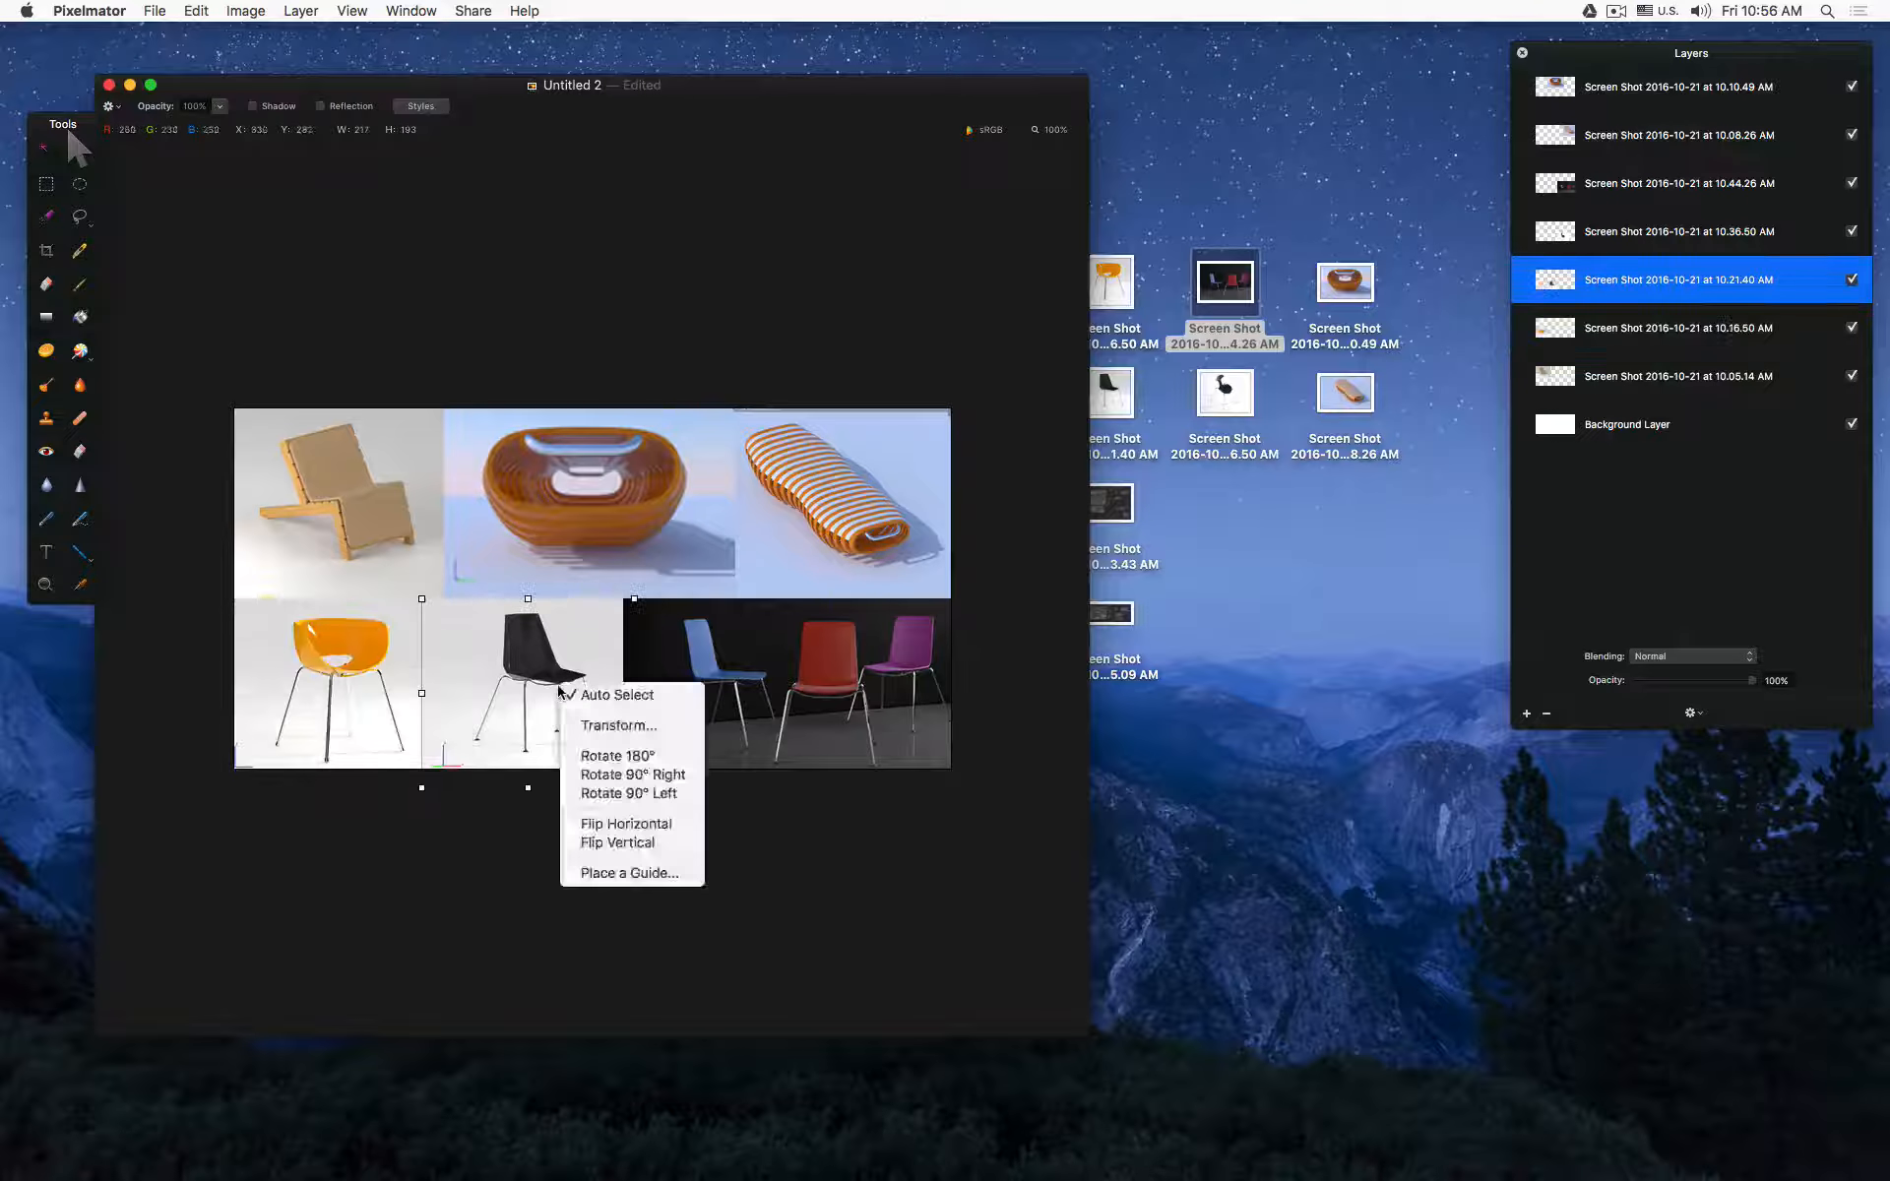
left_click(586, 824)
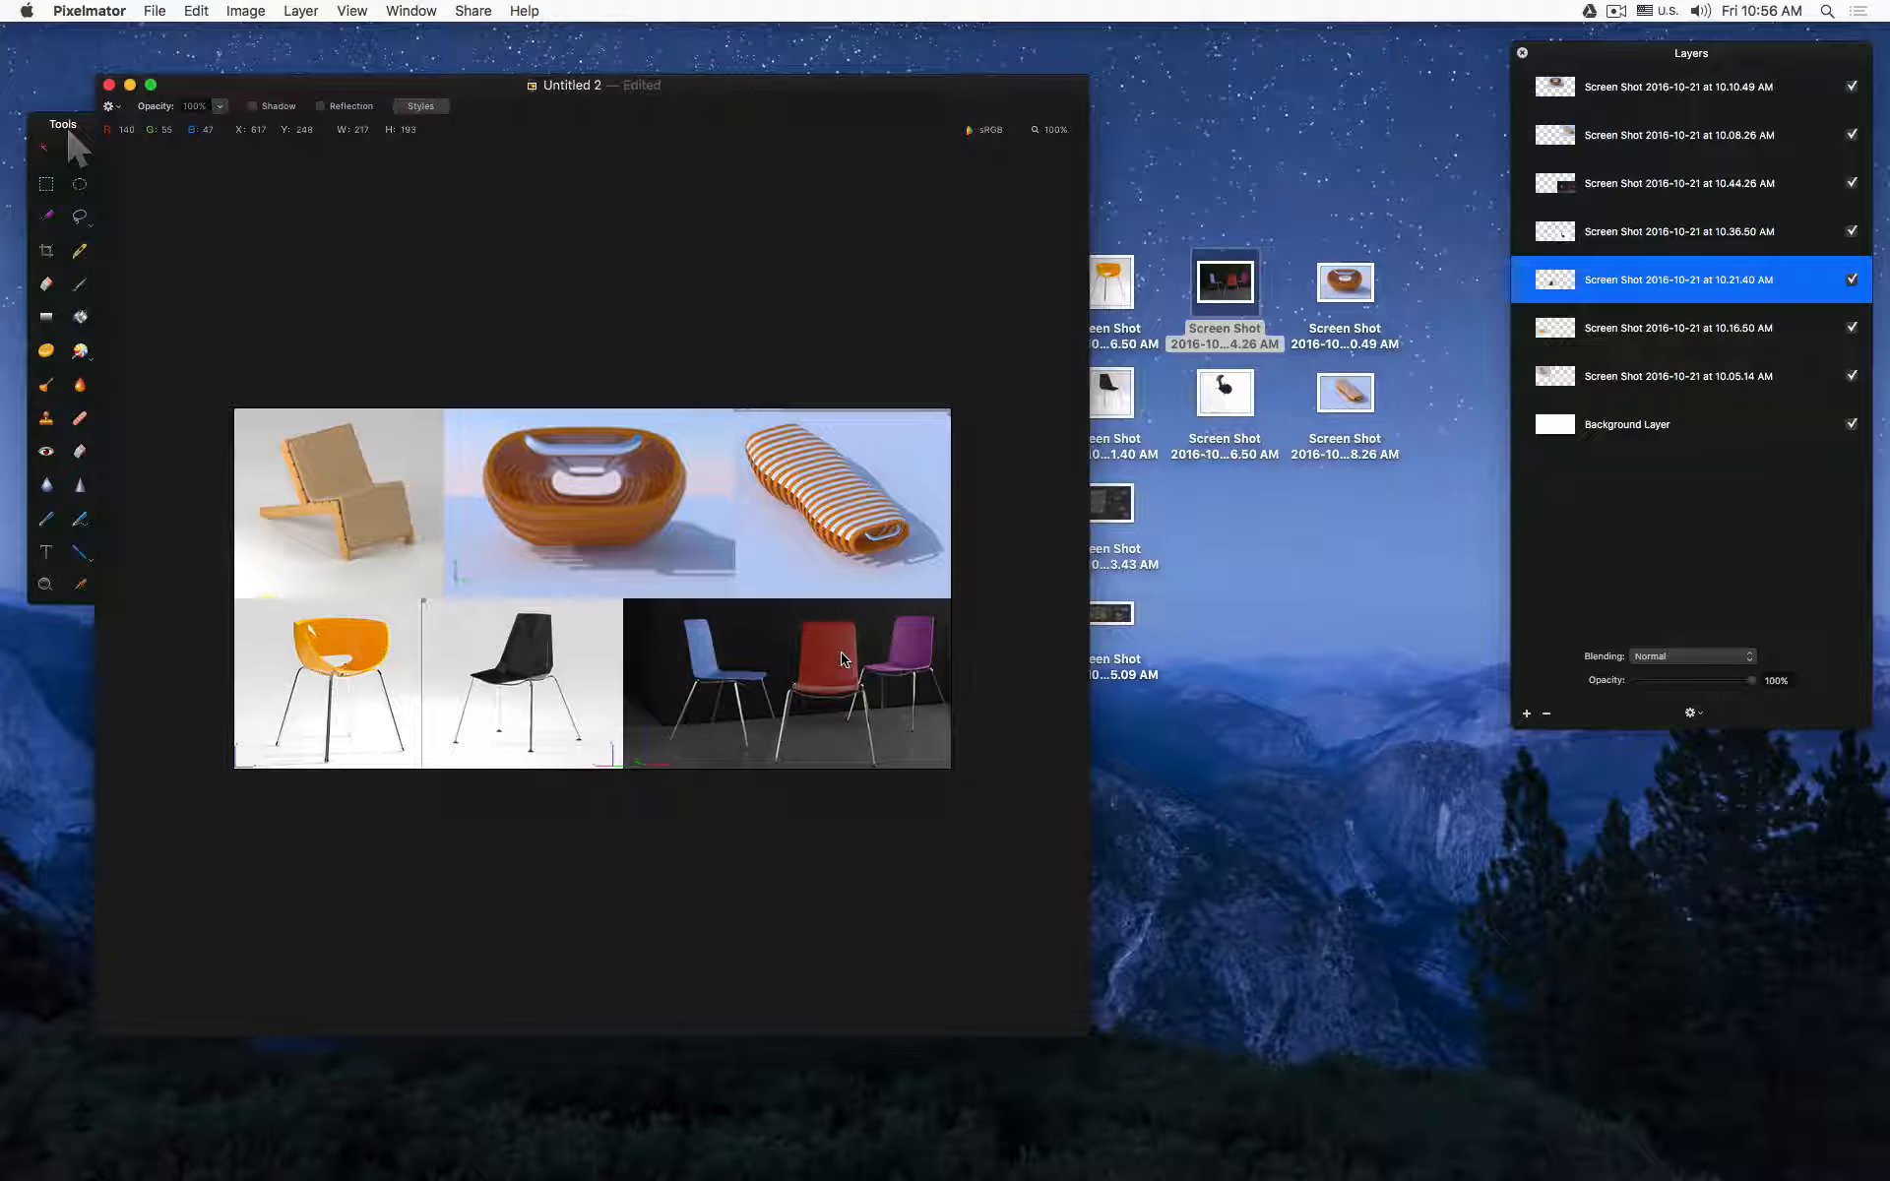
Step: Add the 10.23.43 AM node editor screenshot as a layer, scaled to 21.6% in the canvas's lower-right corner
left_click(1355, 513)
left_click_drag(1111, 504, 679, 583)
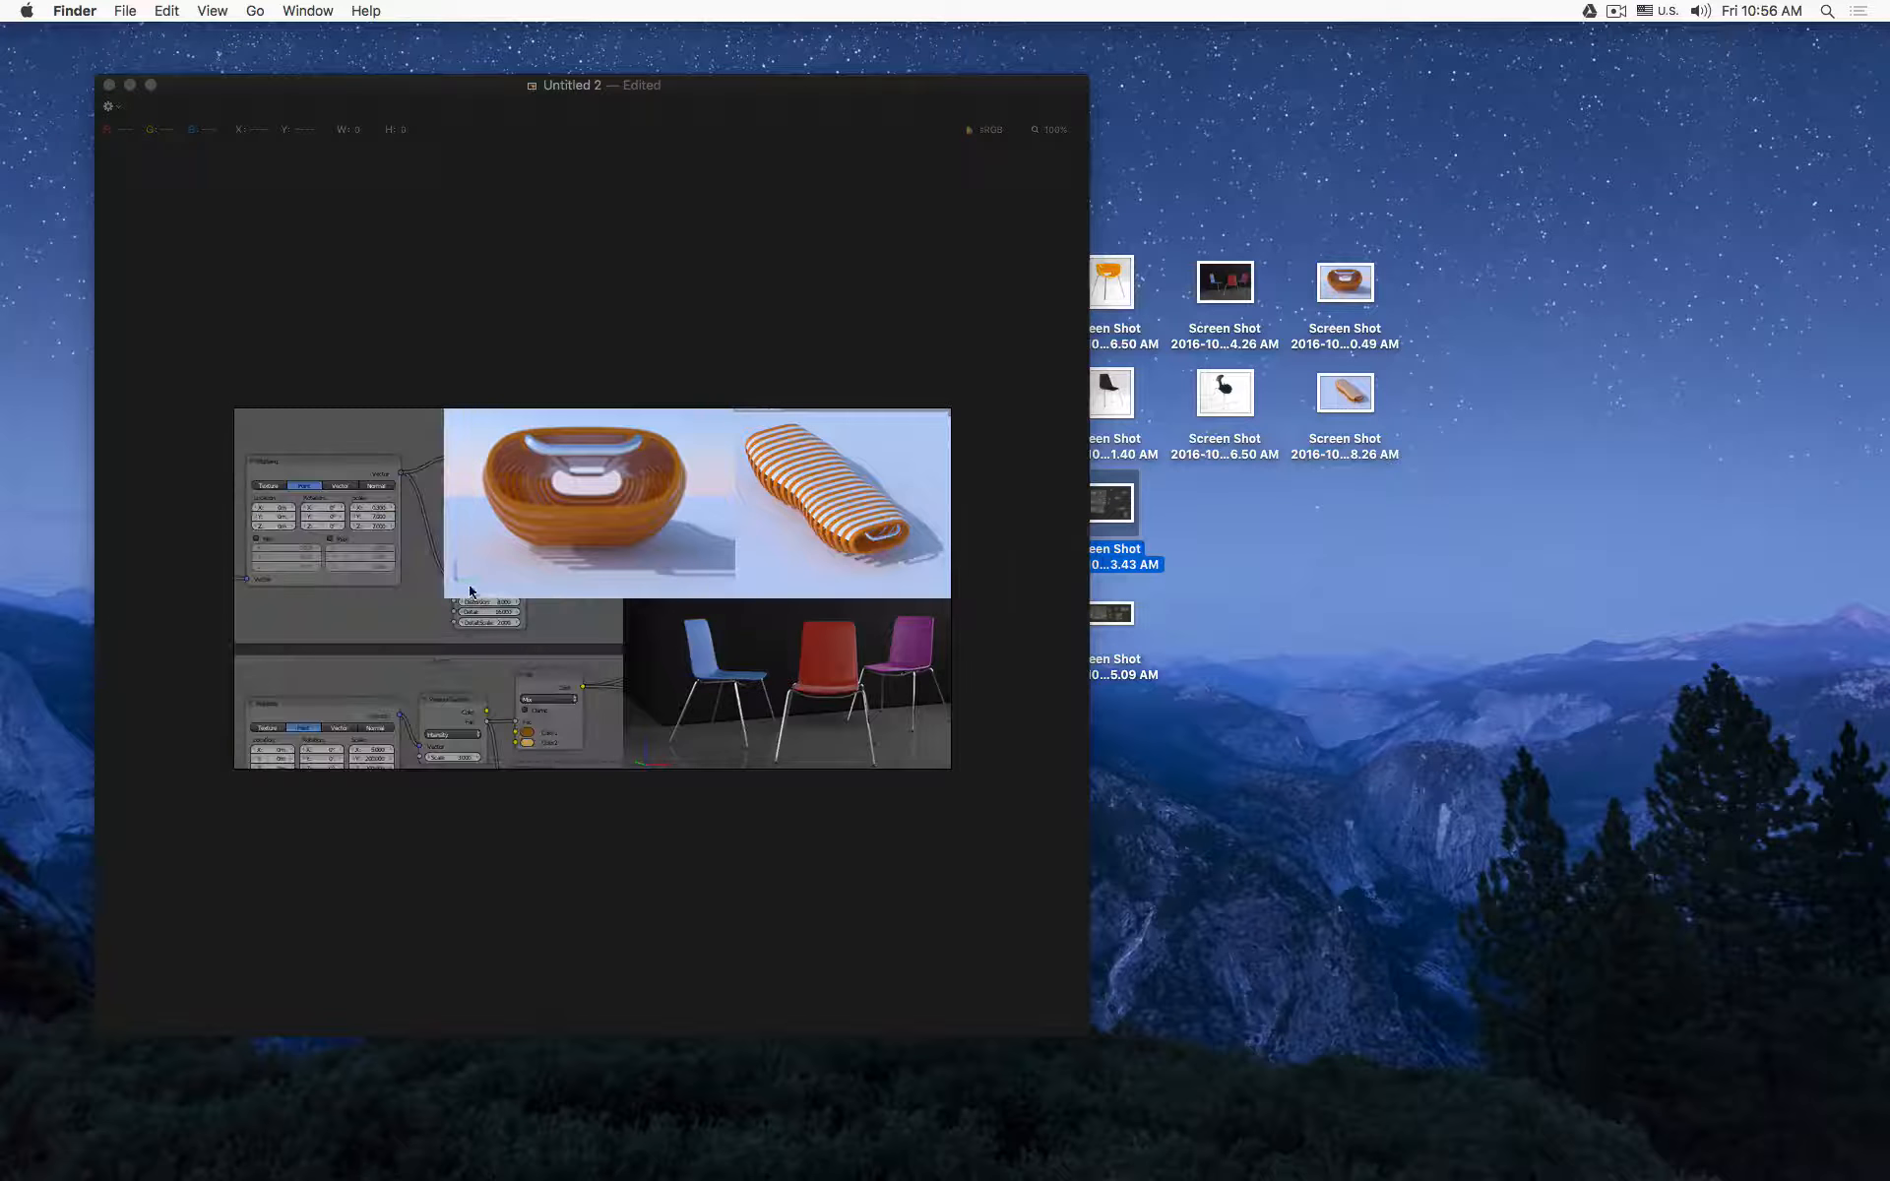
left_click(370, 588)
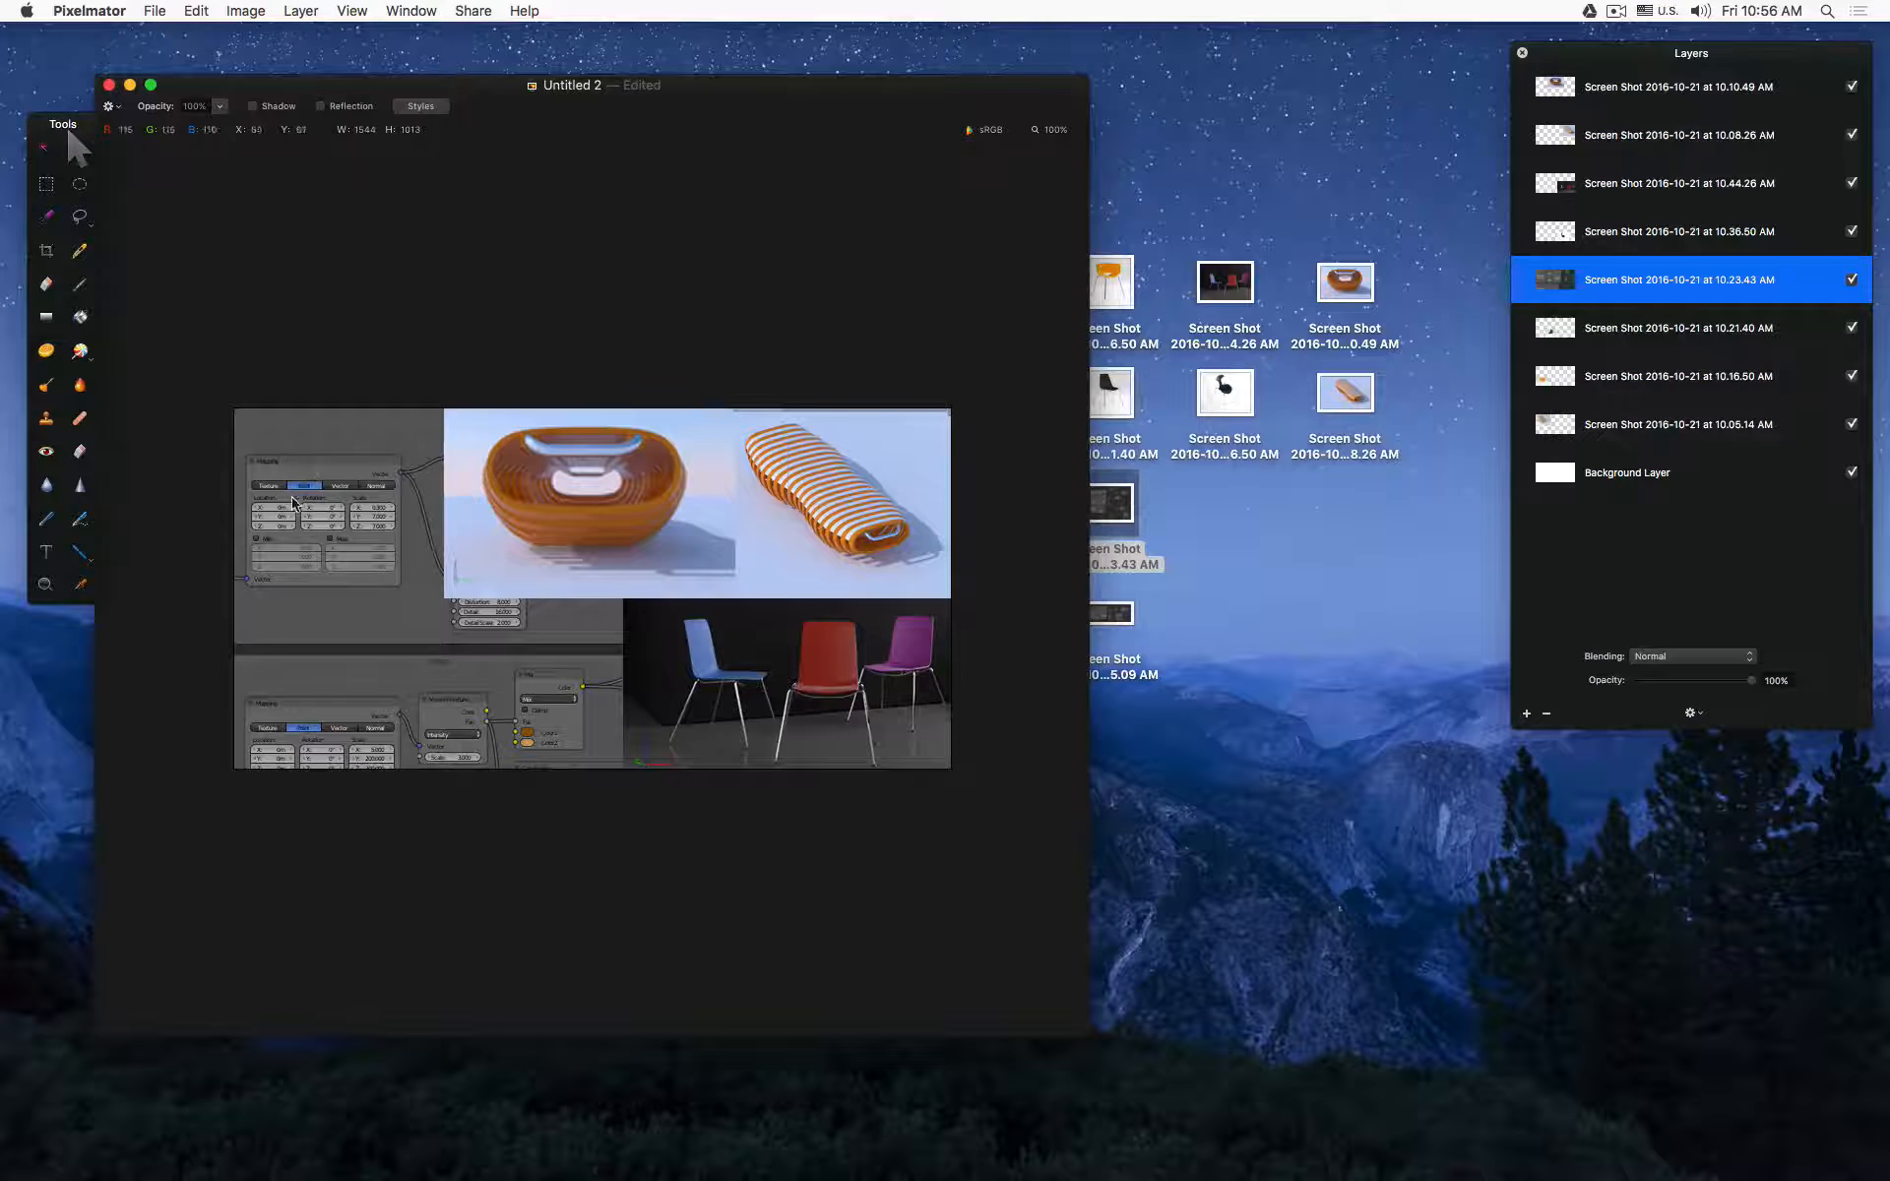
left_click_drag(300, 504, 498, 392)
key("super+z")
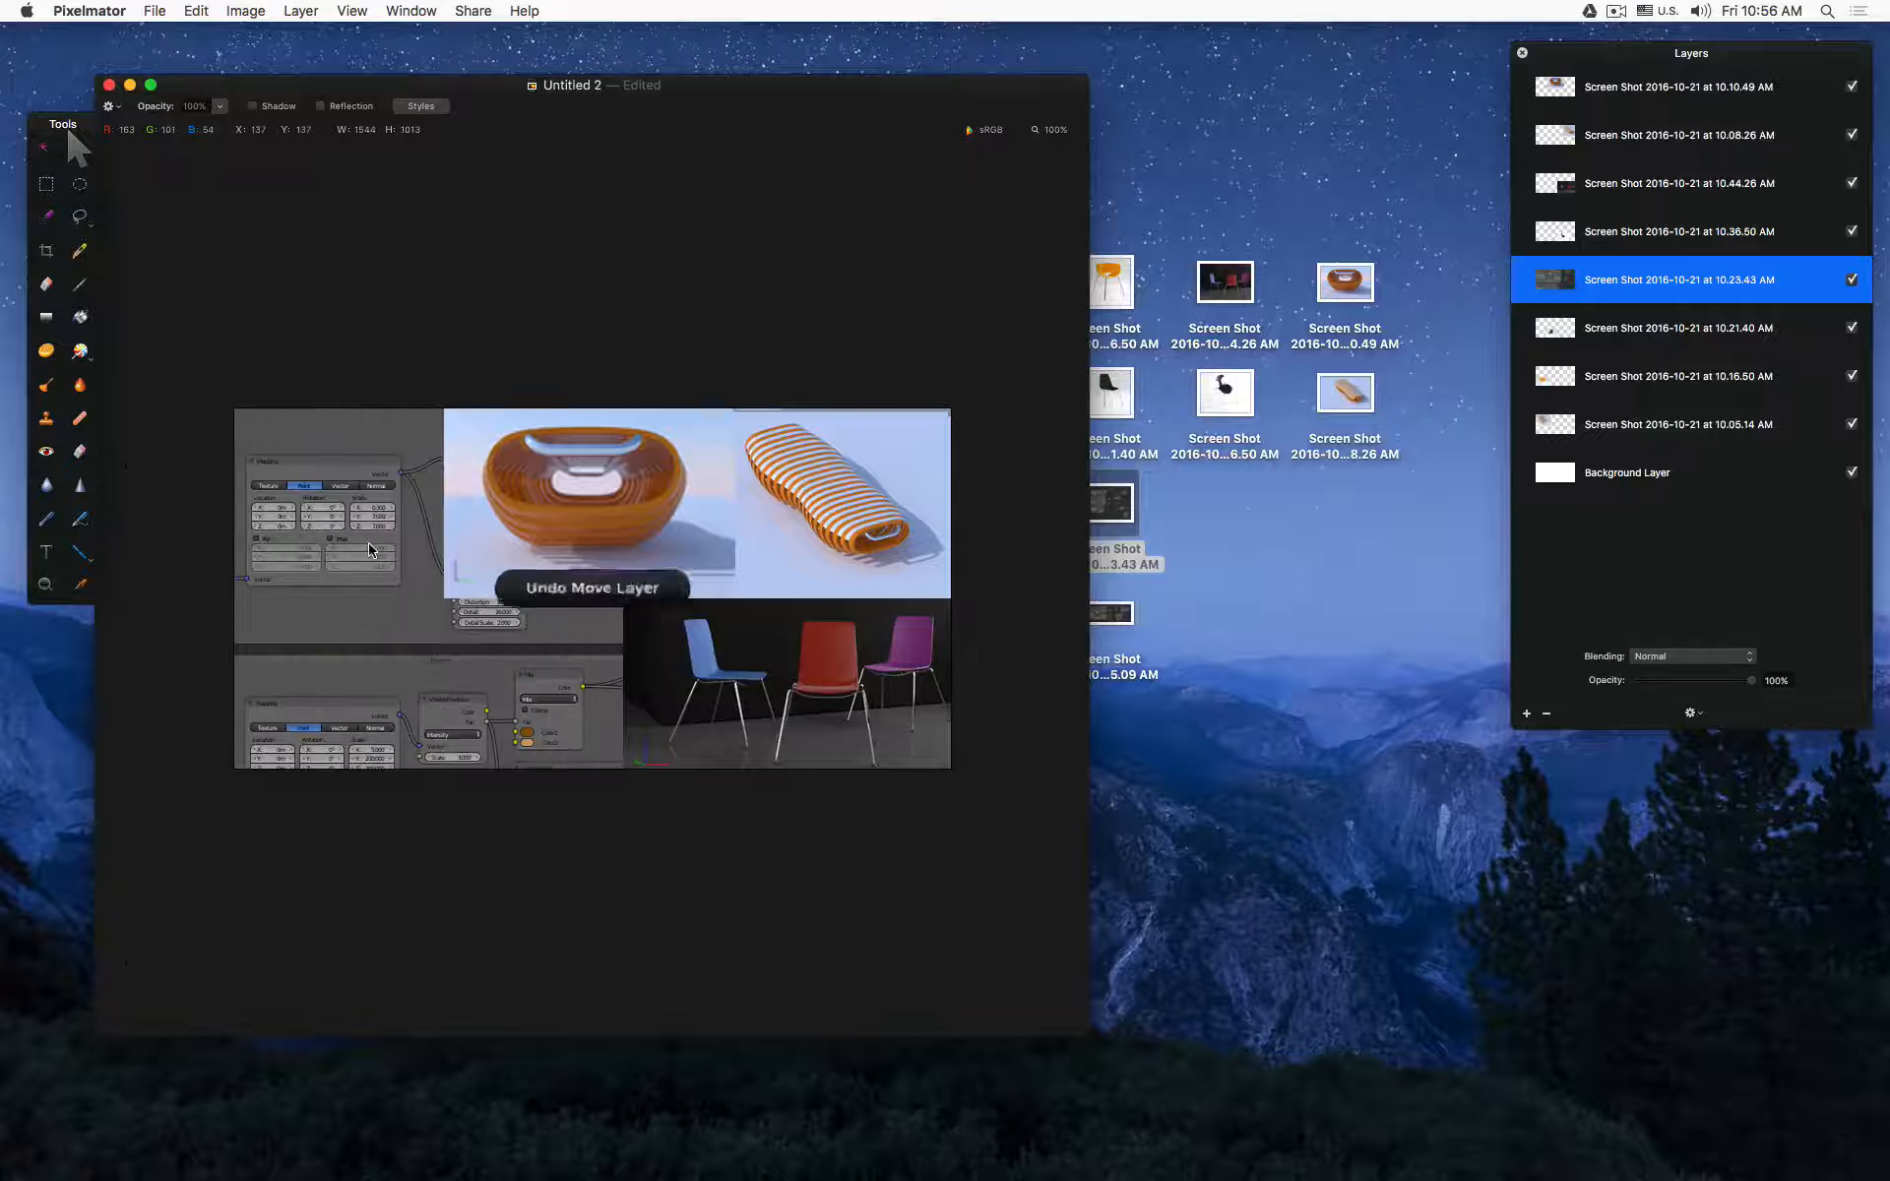
left_click_drag(368, 545, 541, 417)
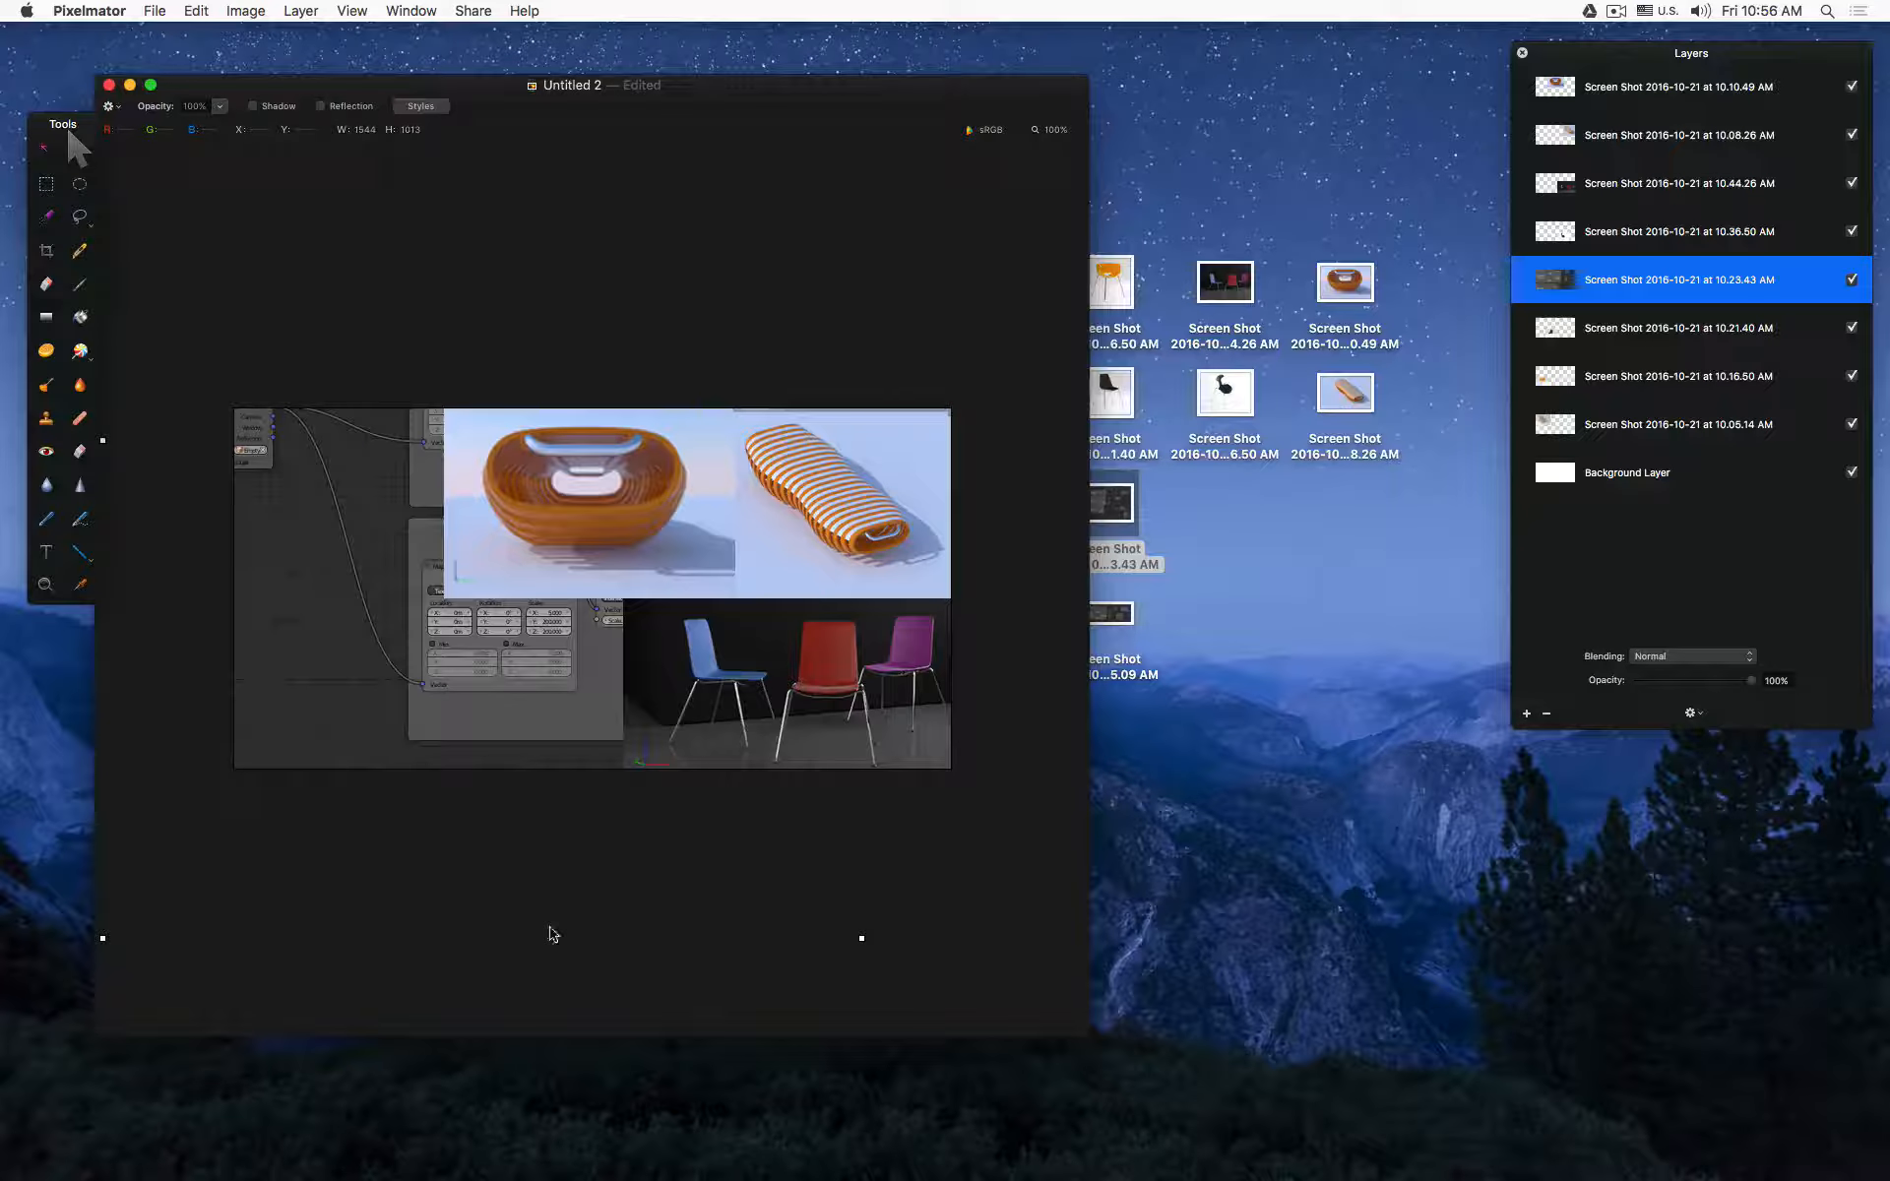
left_click_drag(860, 939, 794, 711)
left_click_drag(545, 510, 623, 555)
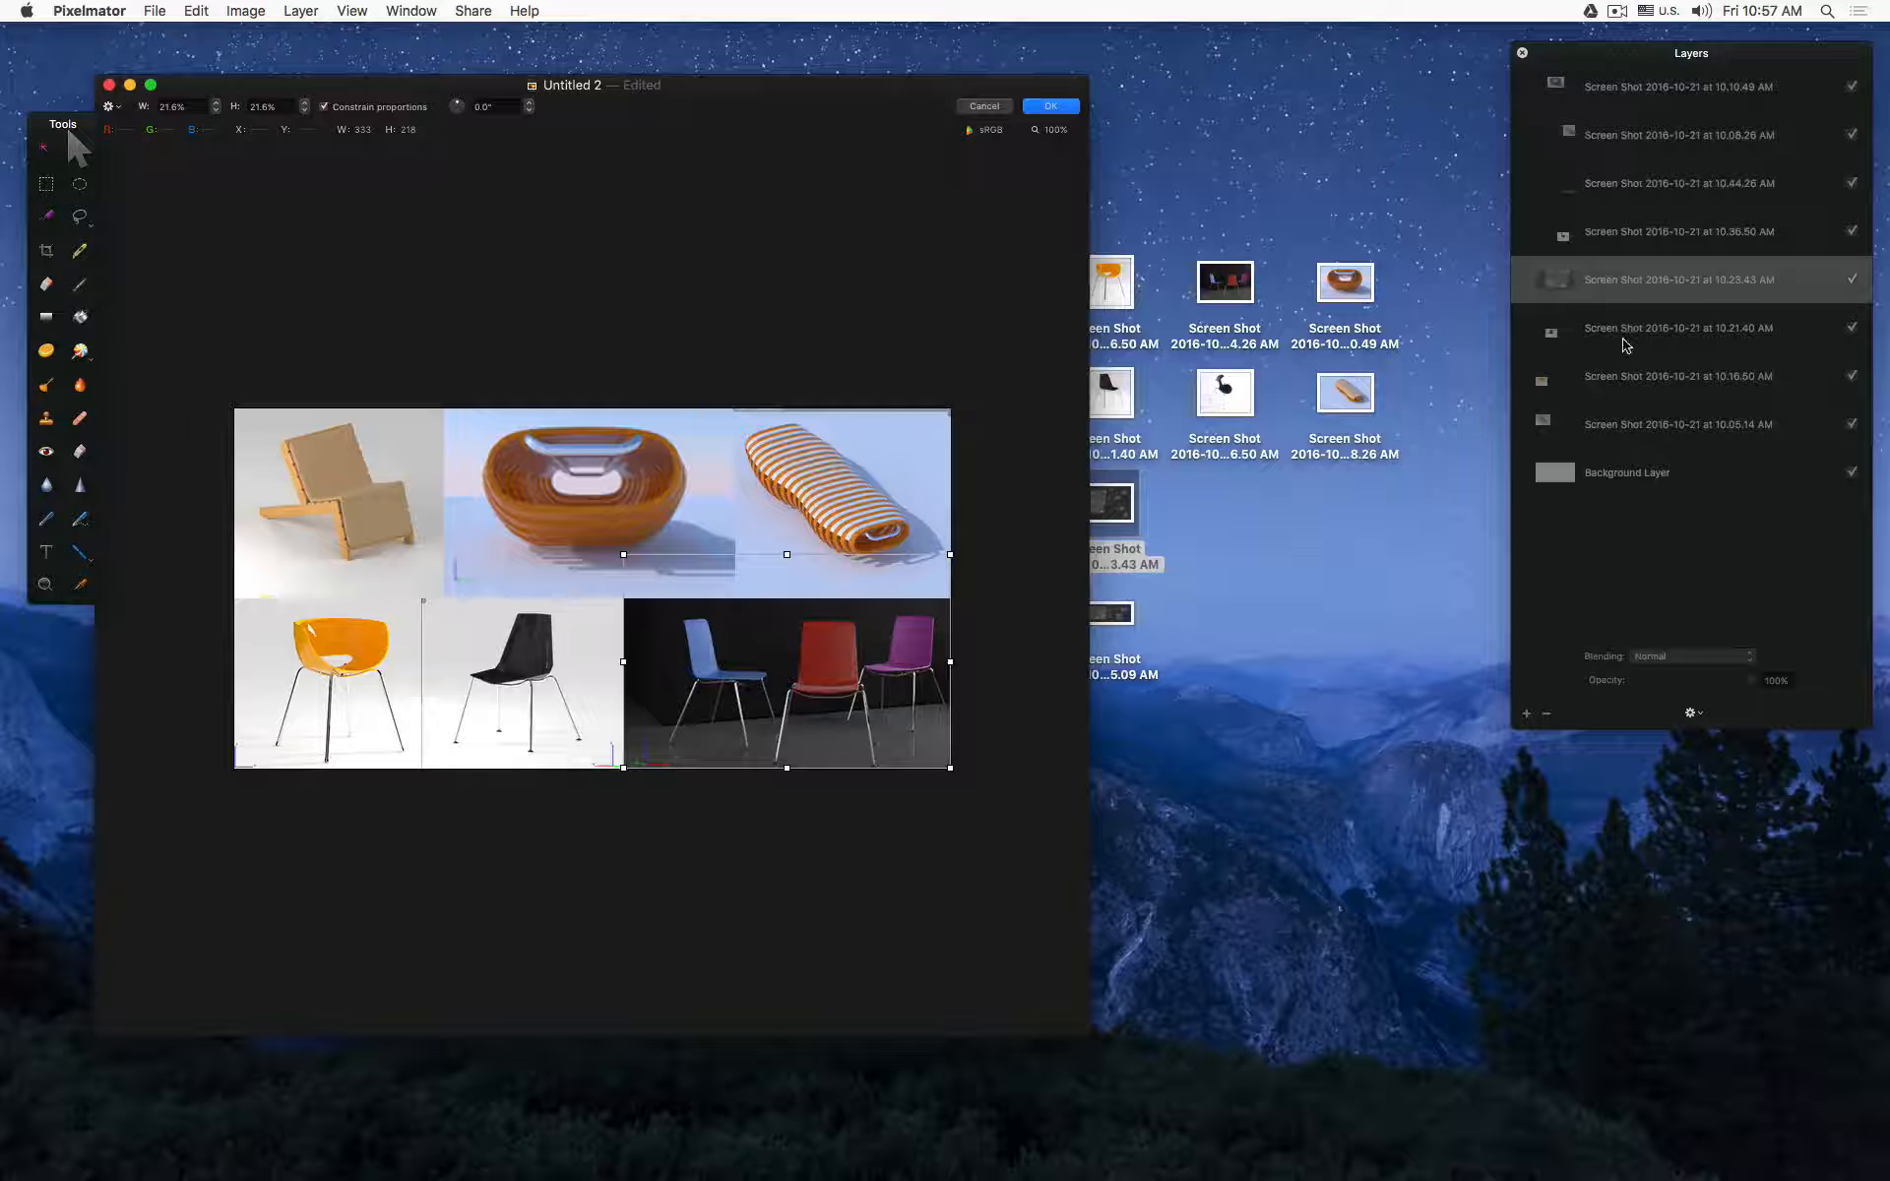
key("Return")
Step: Place the node editor layer above the colored chairs layer, shift it slightly down, and toggle its visibility off and on to compare
left_click_drag(1624, 285, 1625, 169)
left_click_drag(827, 649, 823, 682)
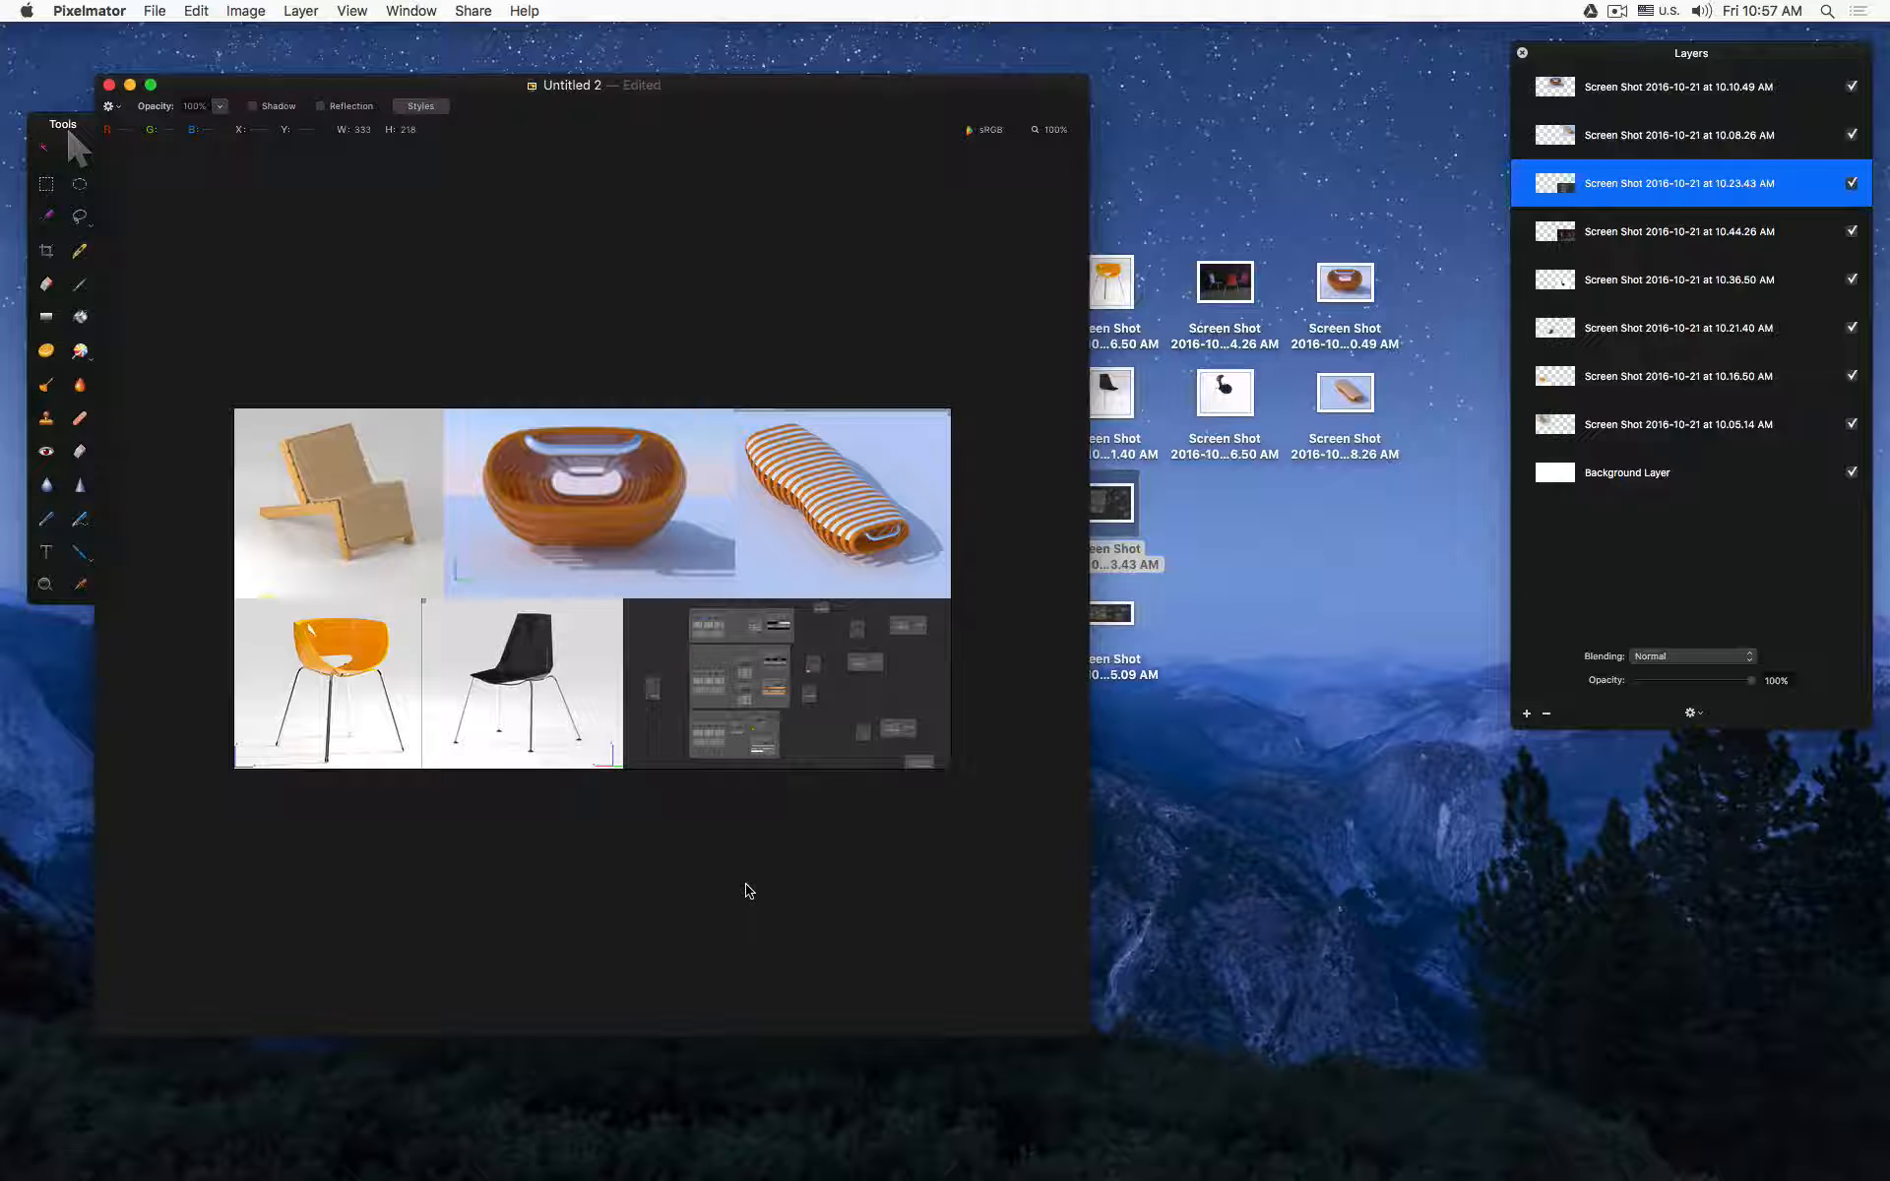
left_click(1851, 184)
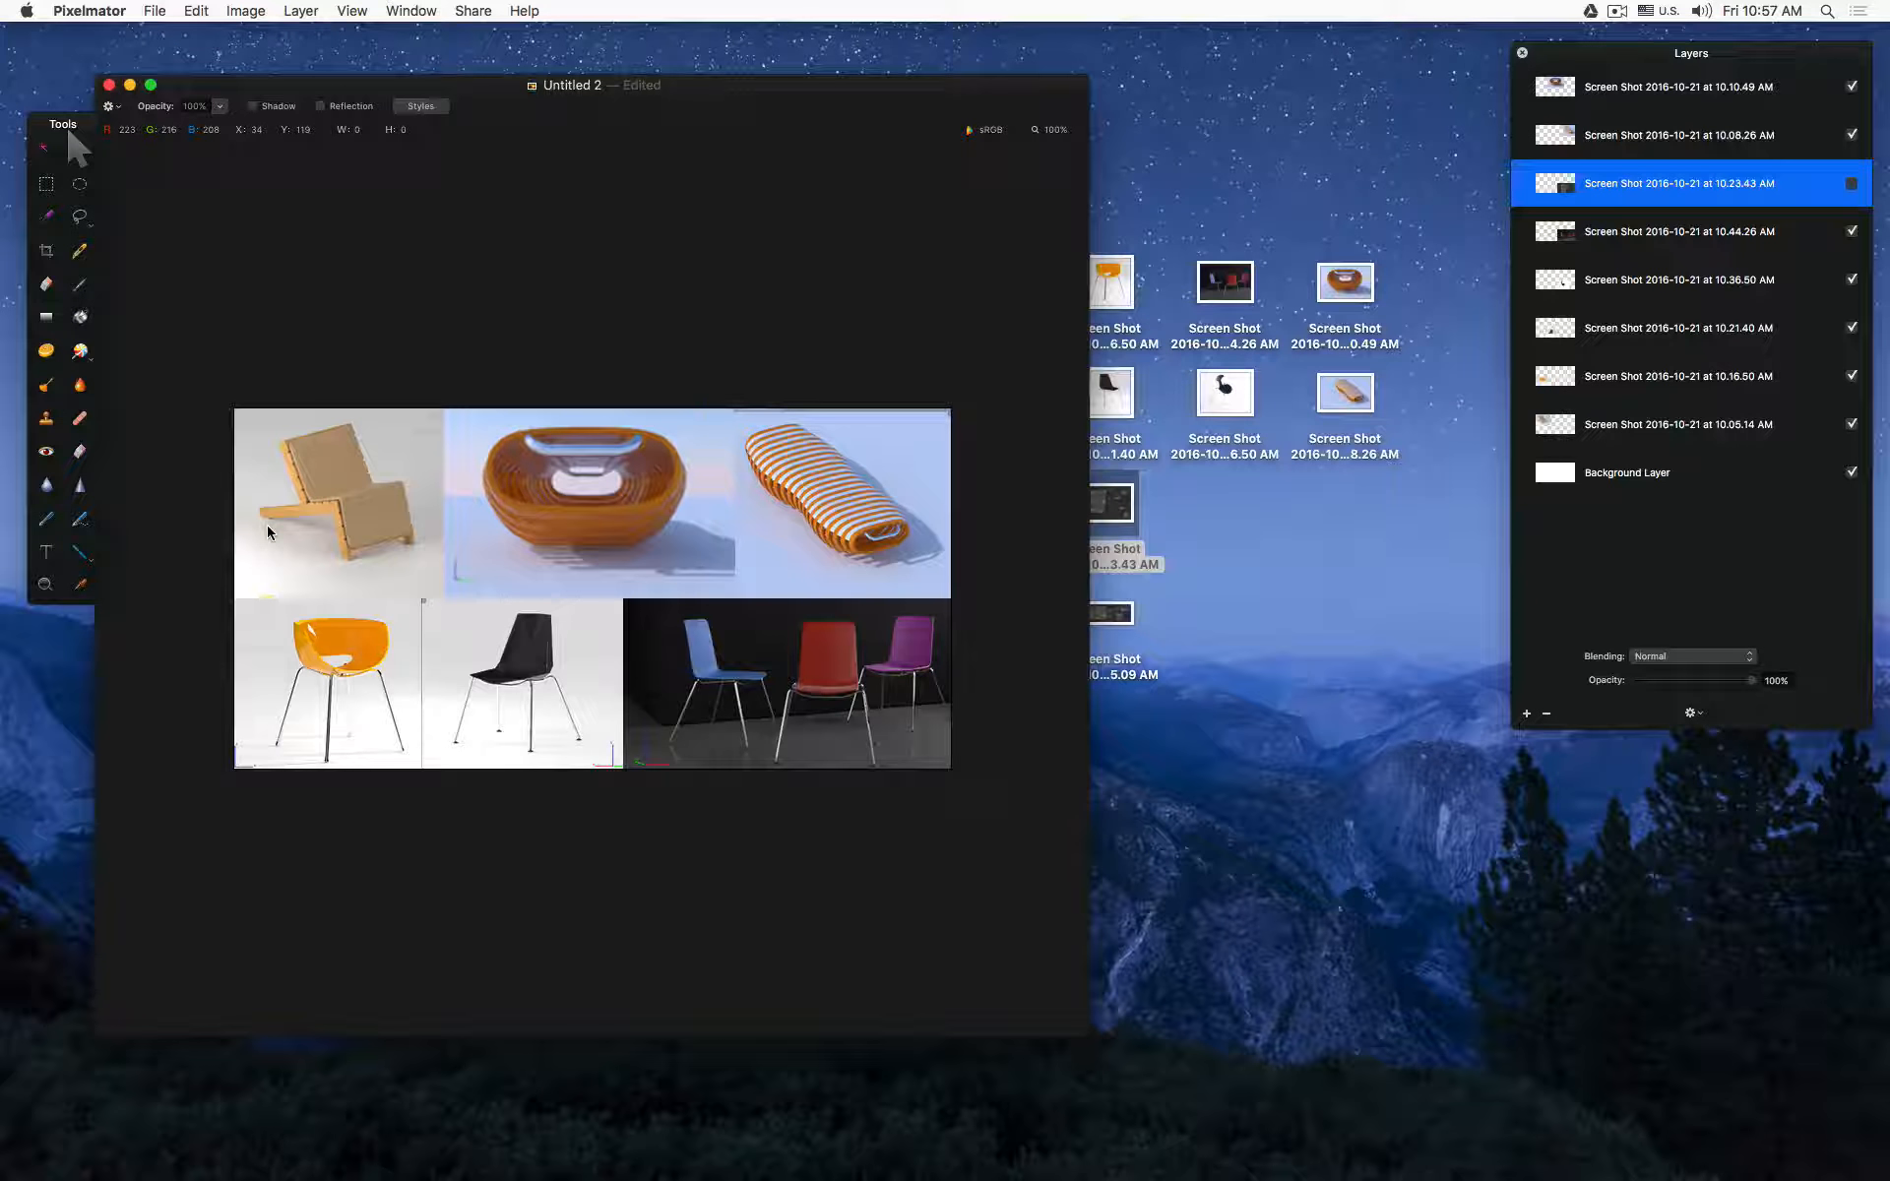
left_click(1851, 184)
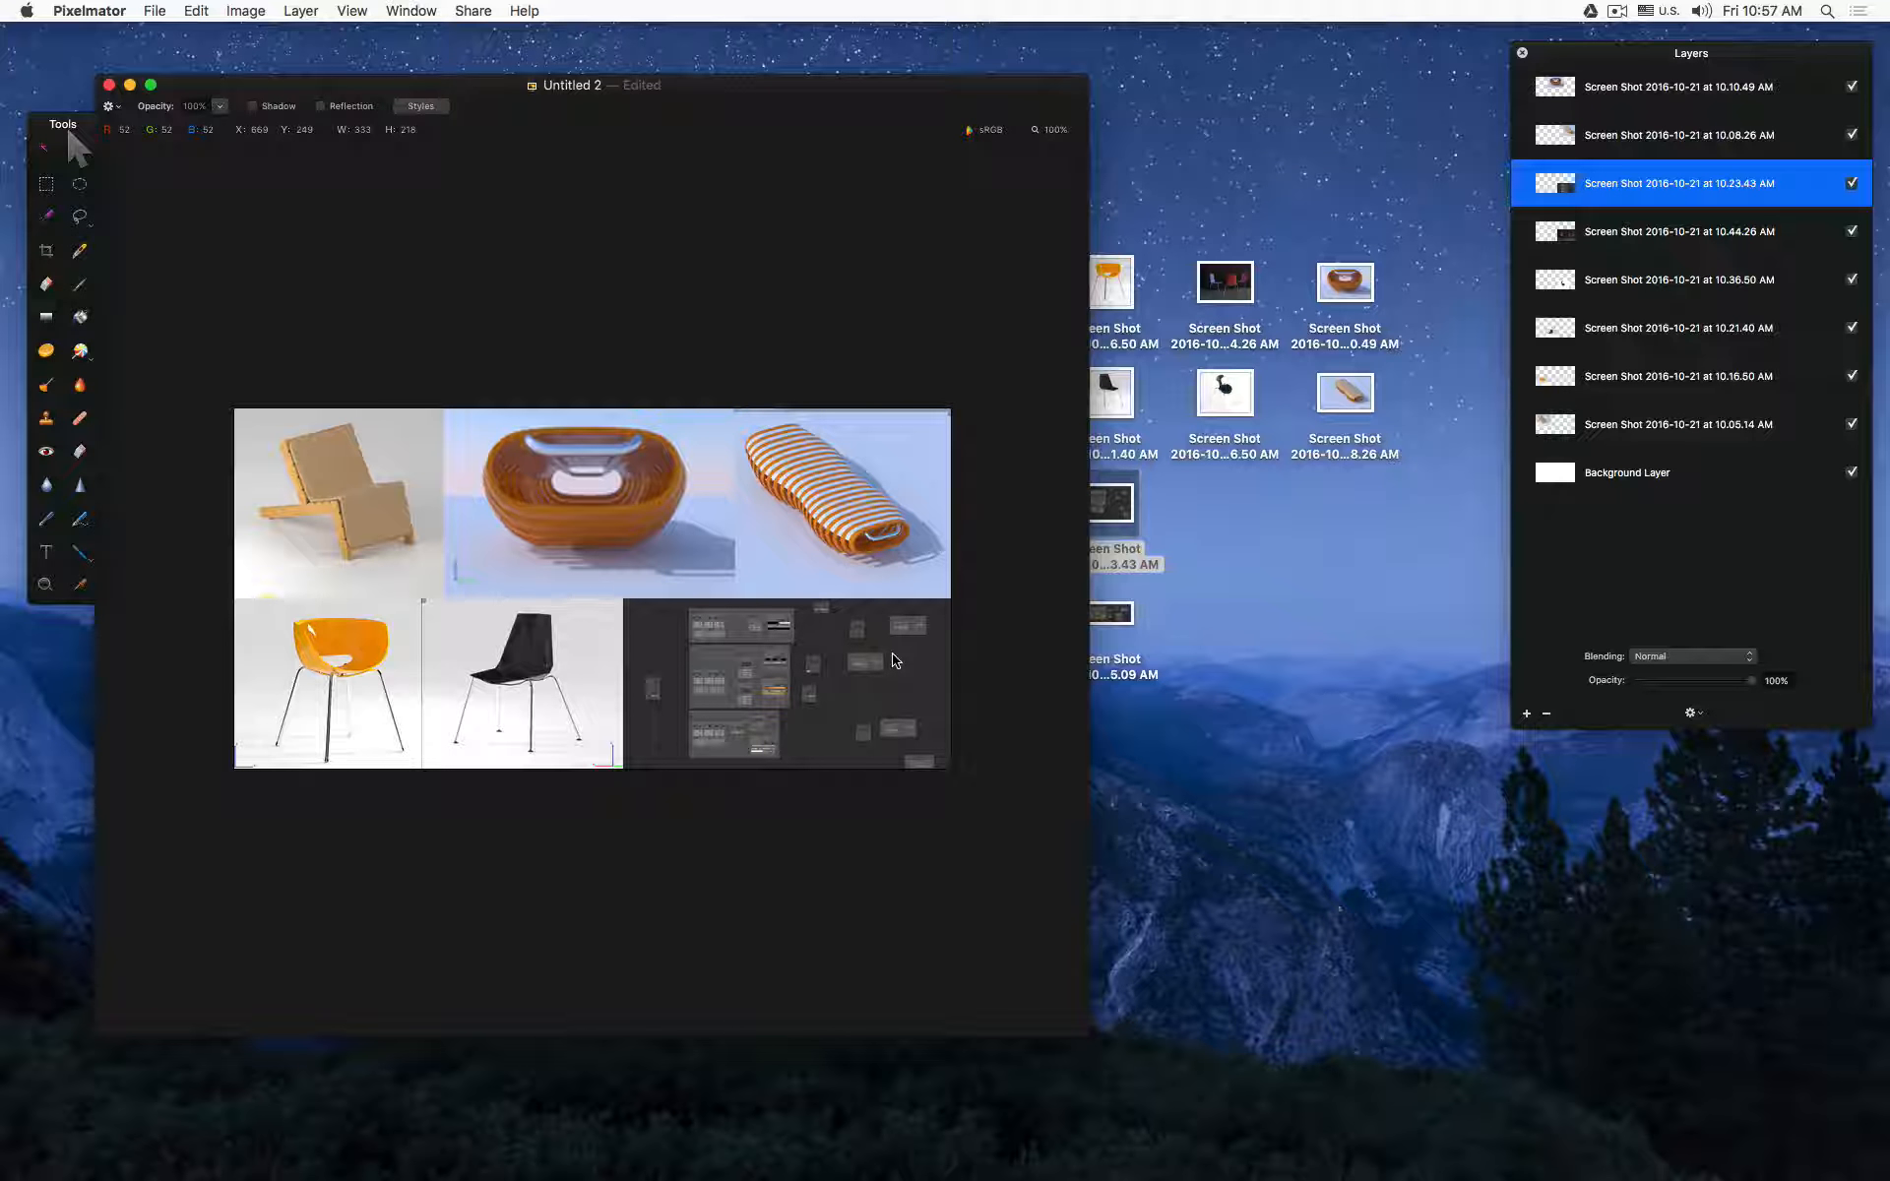
Step: Delete all eight screenshot layers, keeping only the Background Layer
left_click(654, 529)
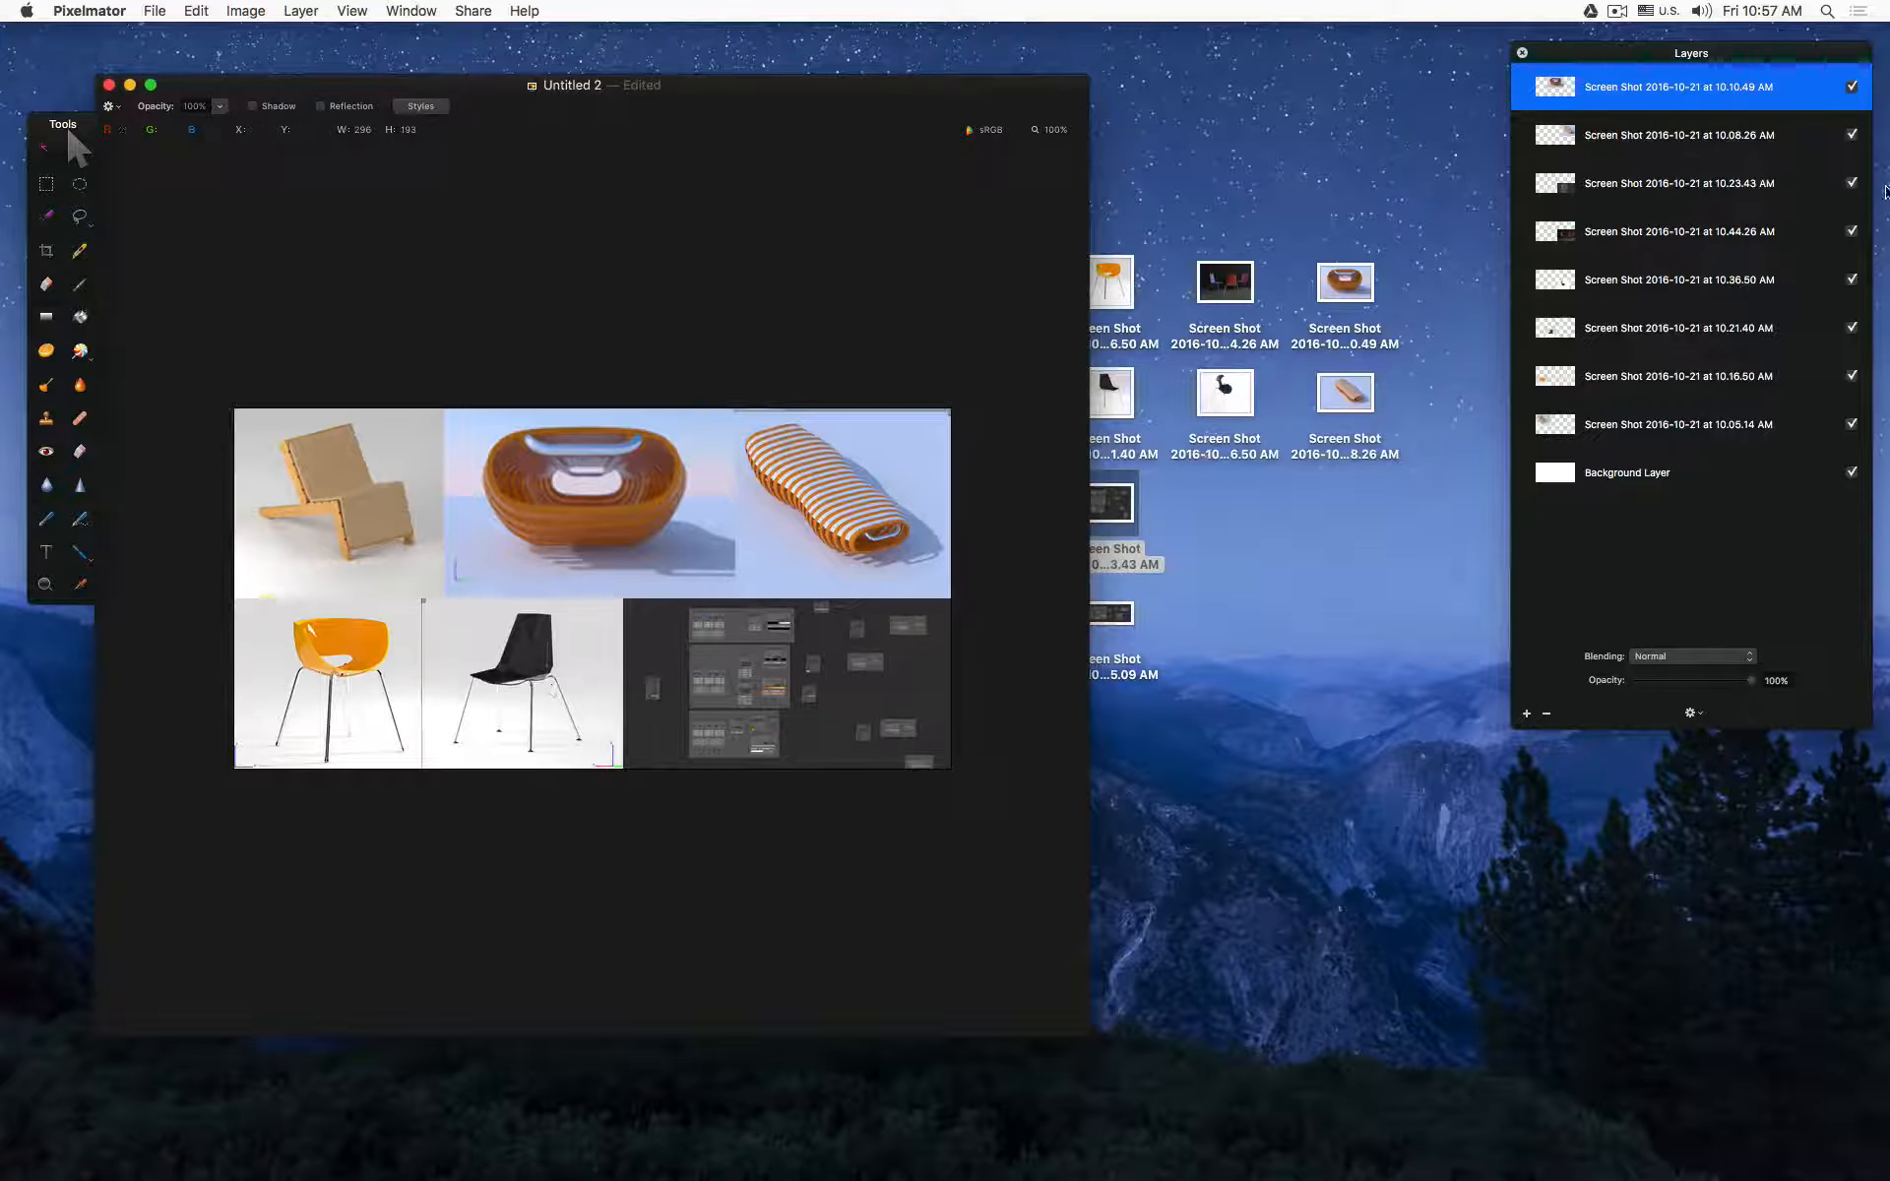
left_click(1644, 421, "shift")
key("Delete")
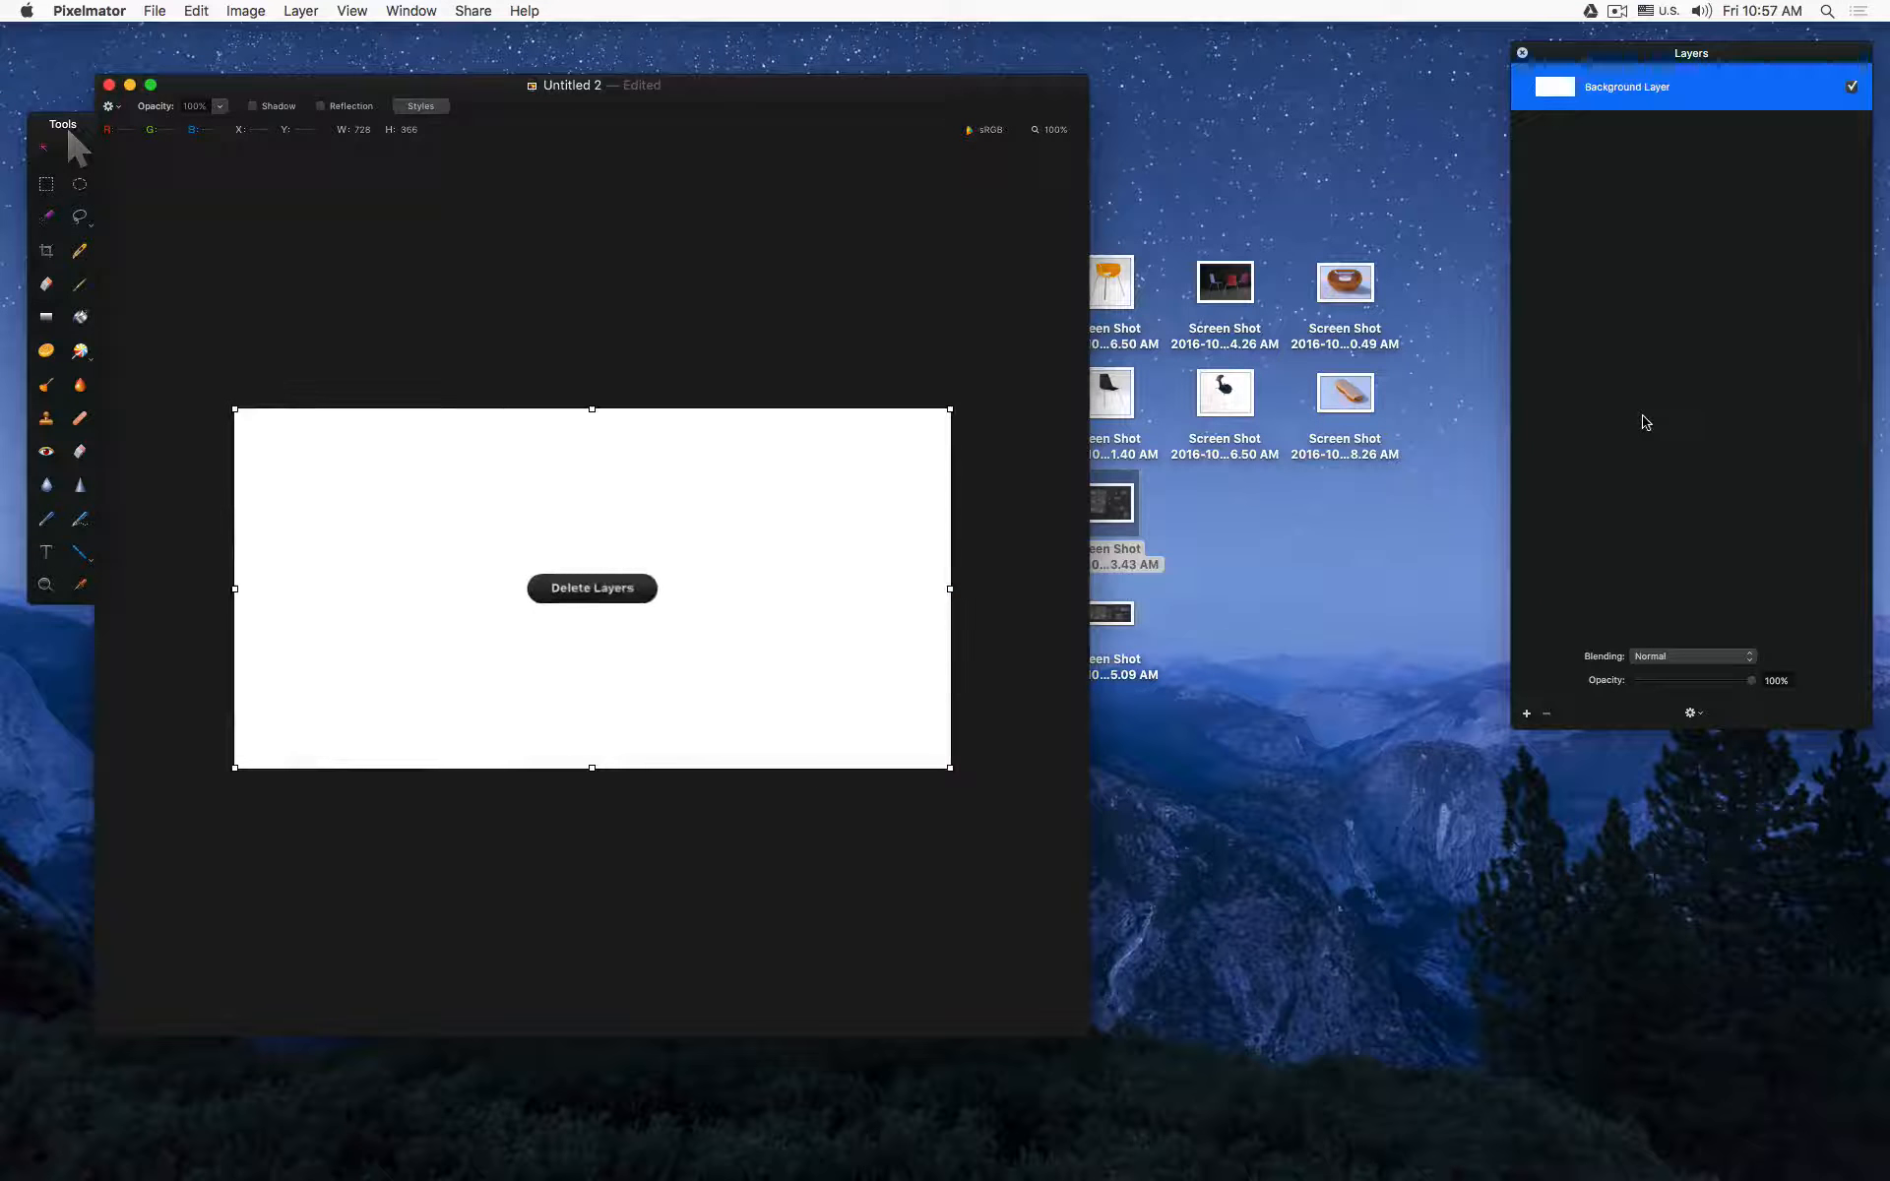
Step: Add the 10.16.50 AM orange chair screenshot as a layer, scaled to 71.2% on the left side of the canvas
left_click(1384, 635)
left_click_drag(1115, 294, 505, 668)
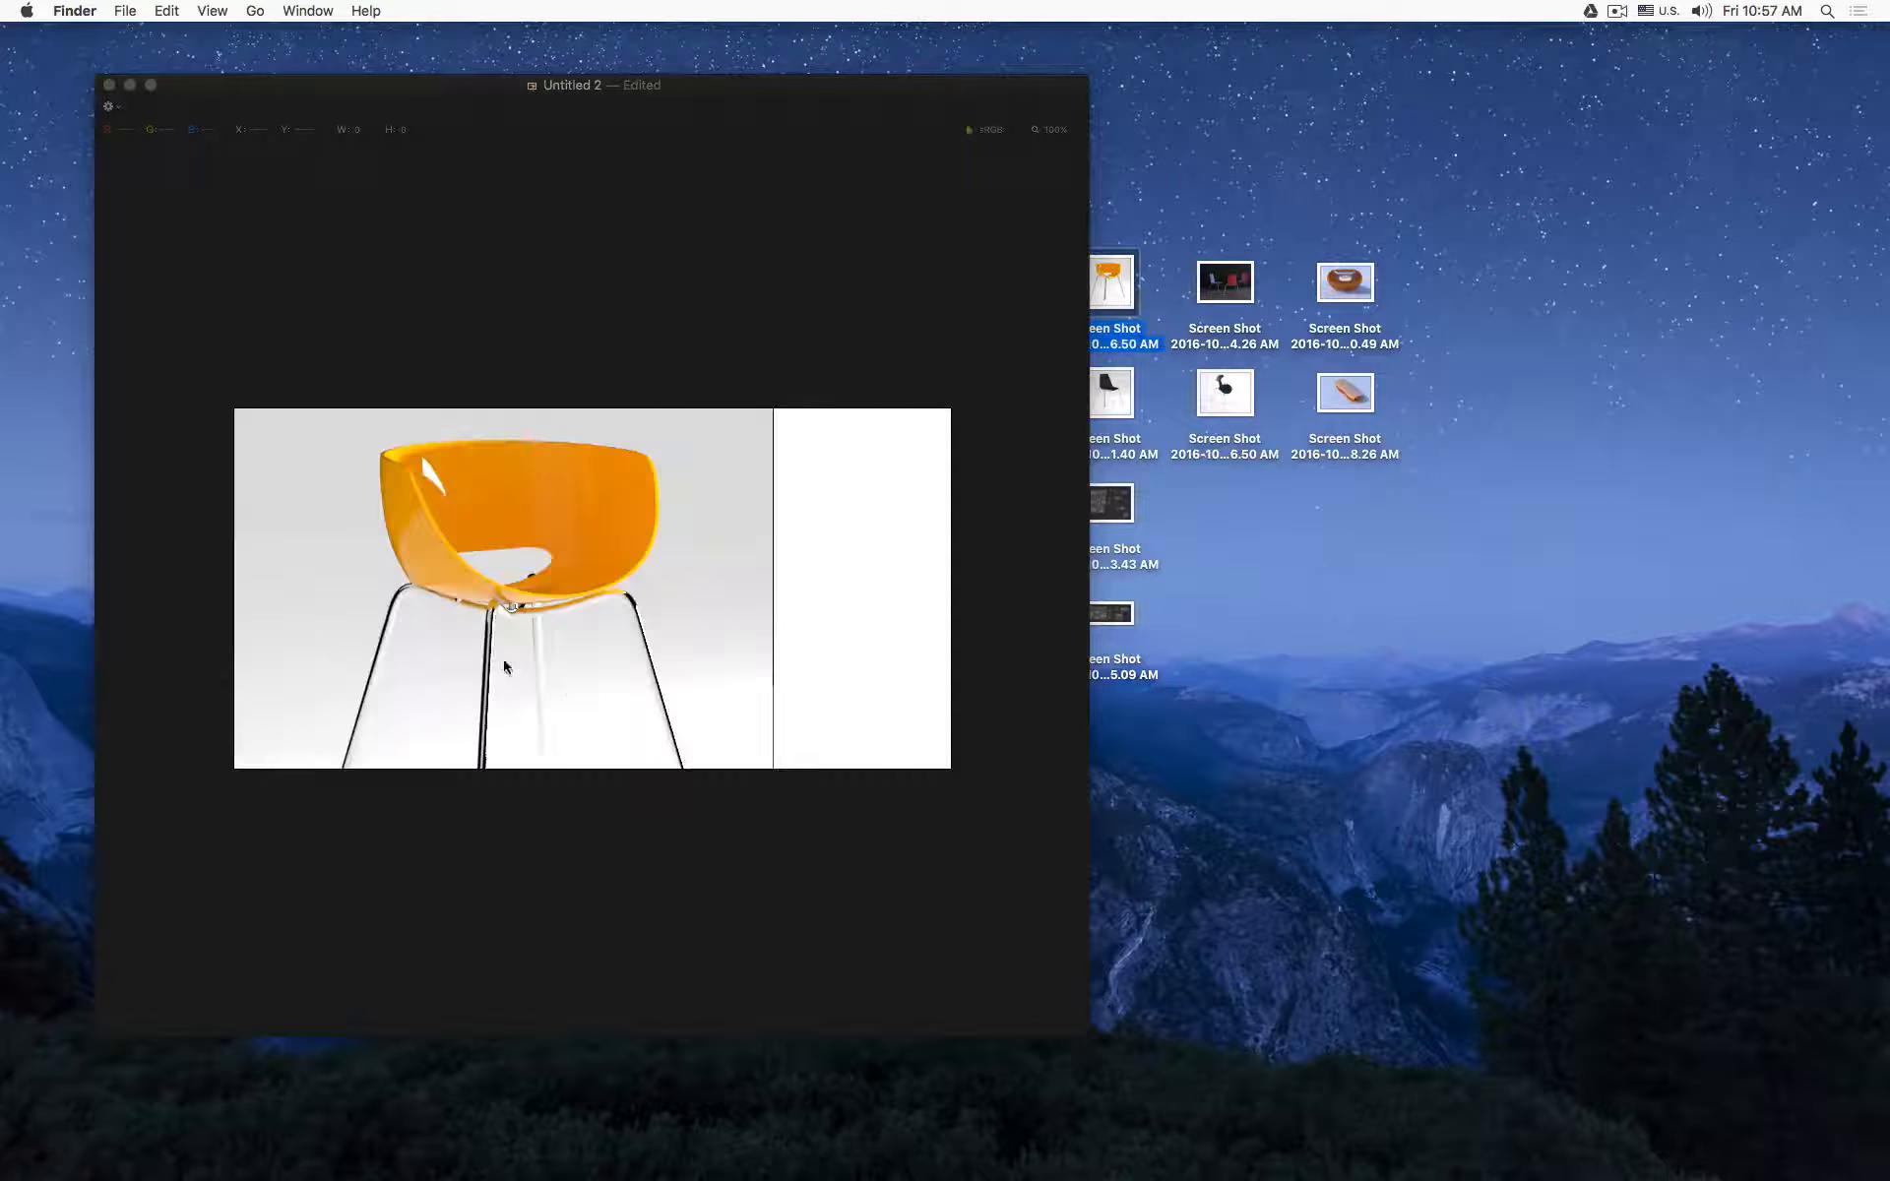
left_click(515, 541)
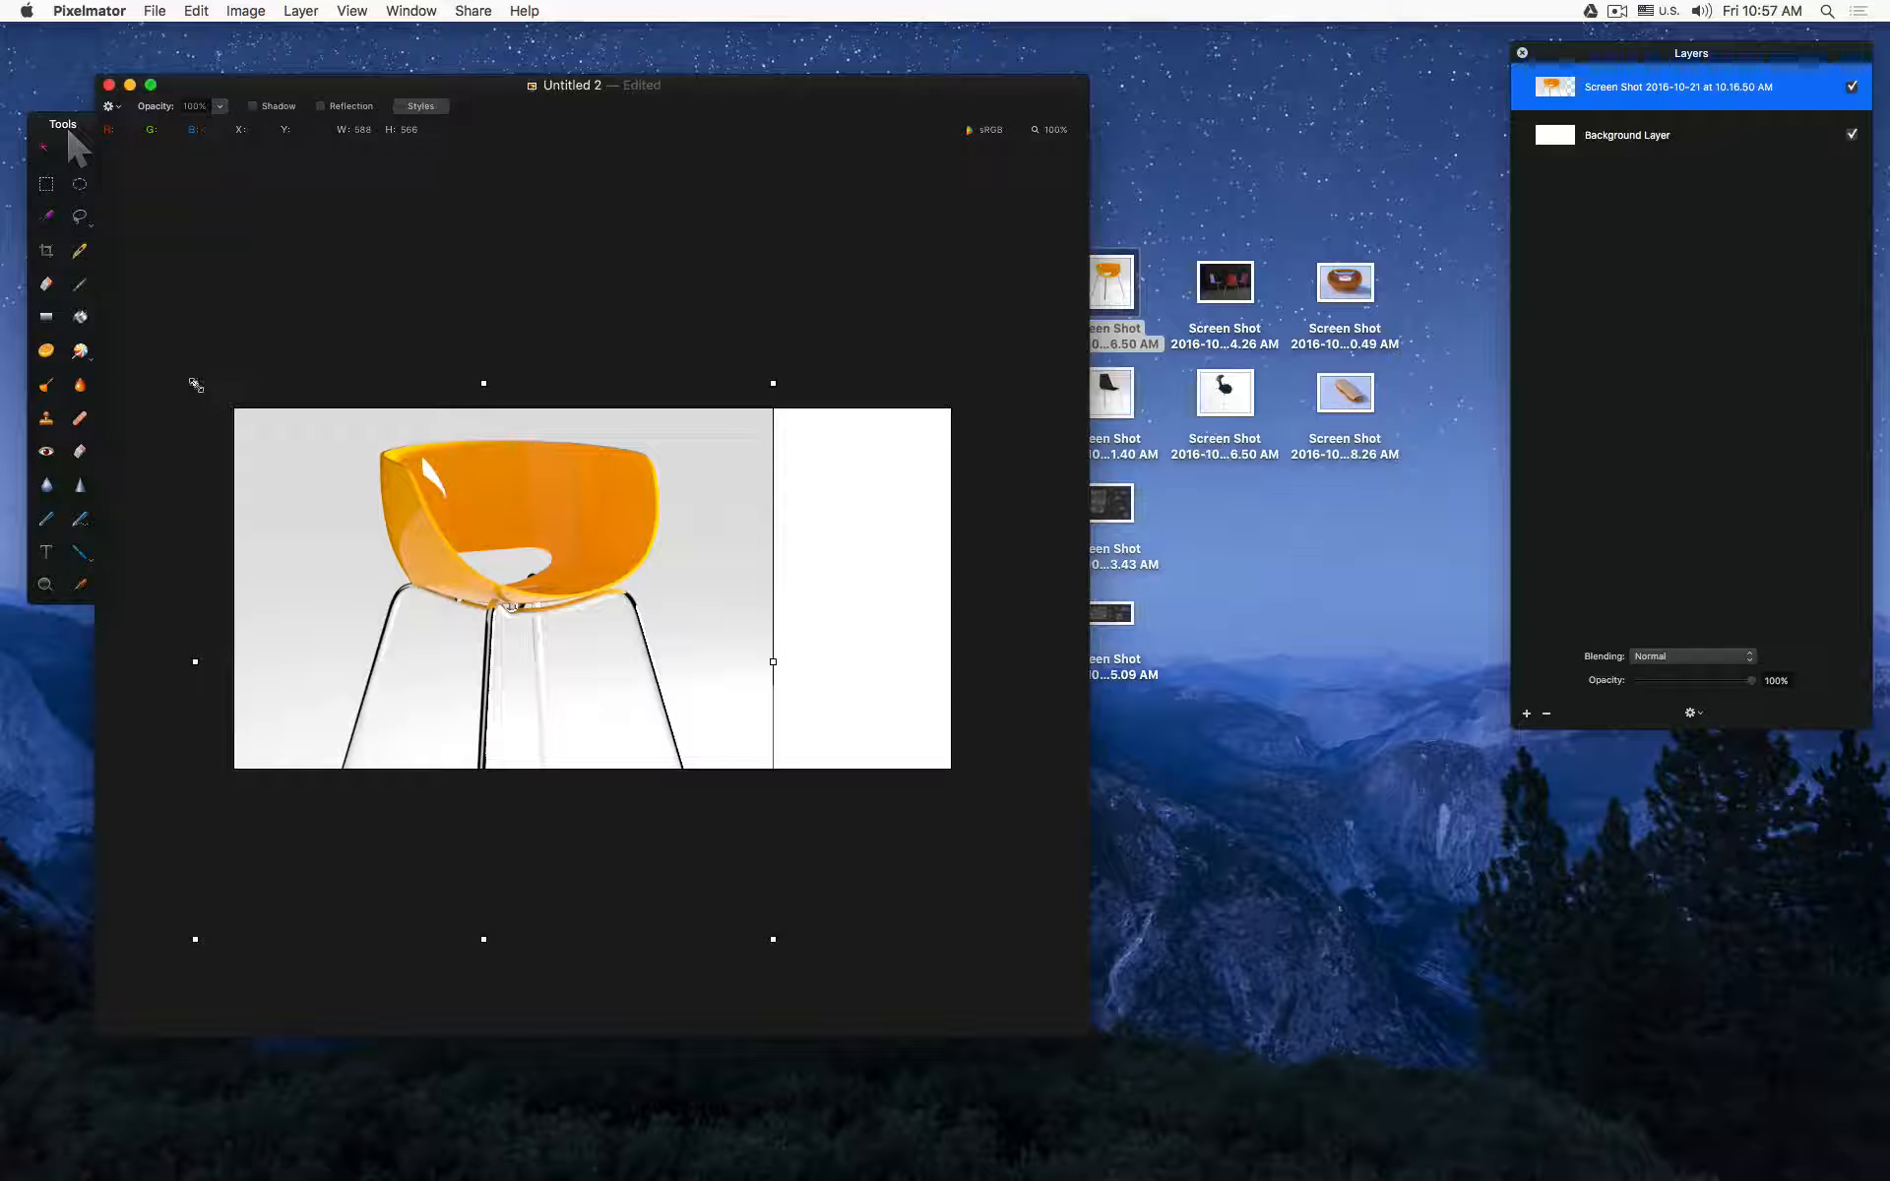
key("super+t")
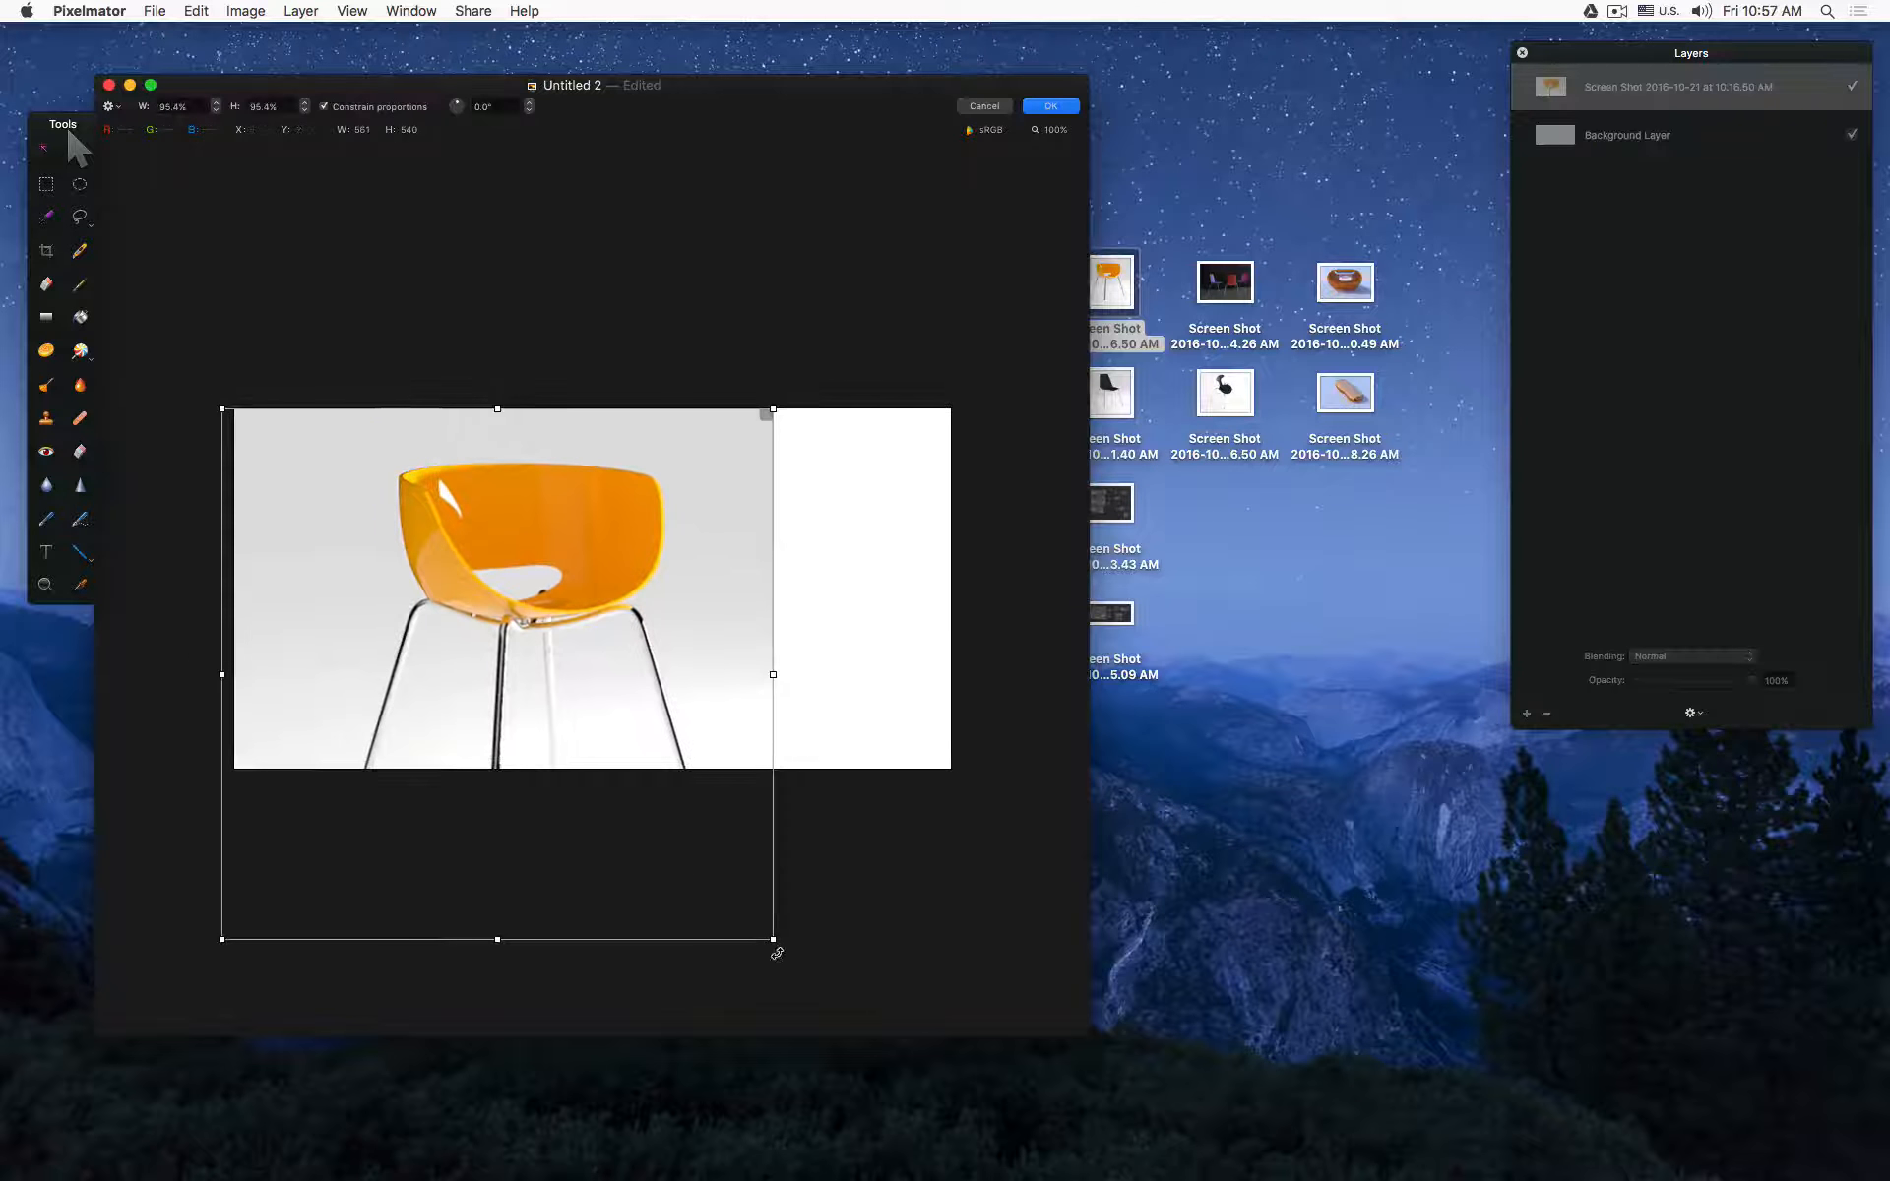
left_click_drag(773, 951, 633, 804)
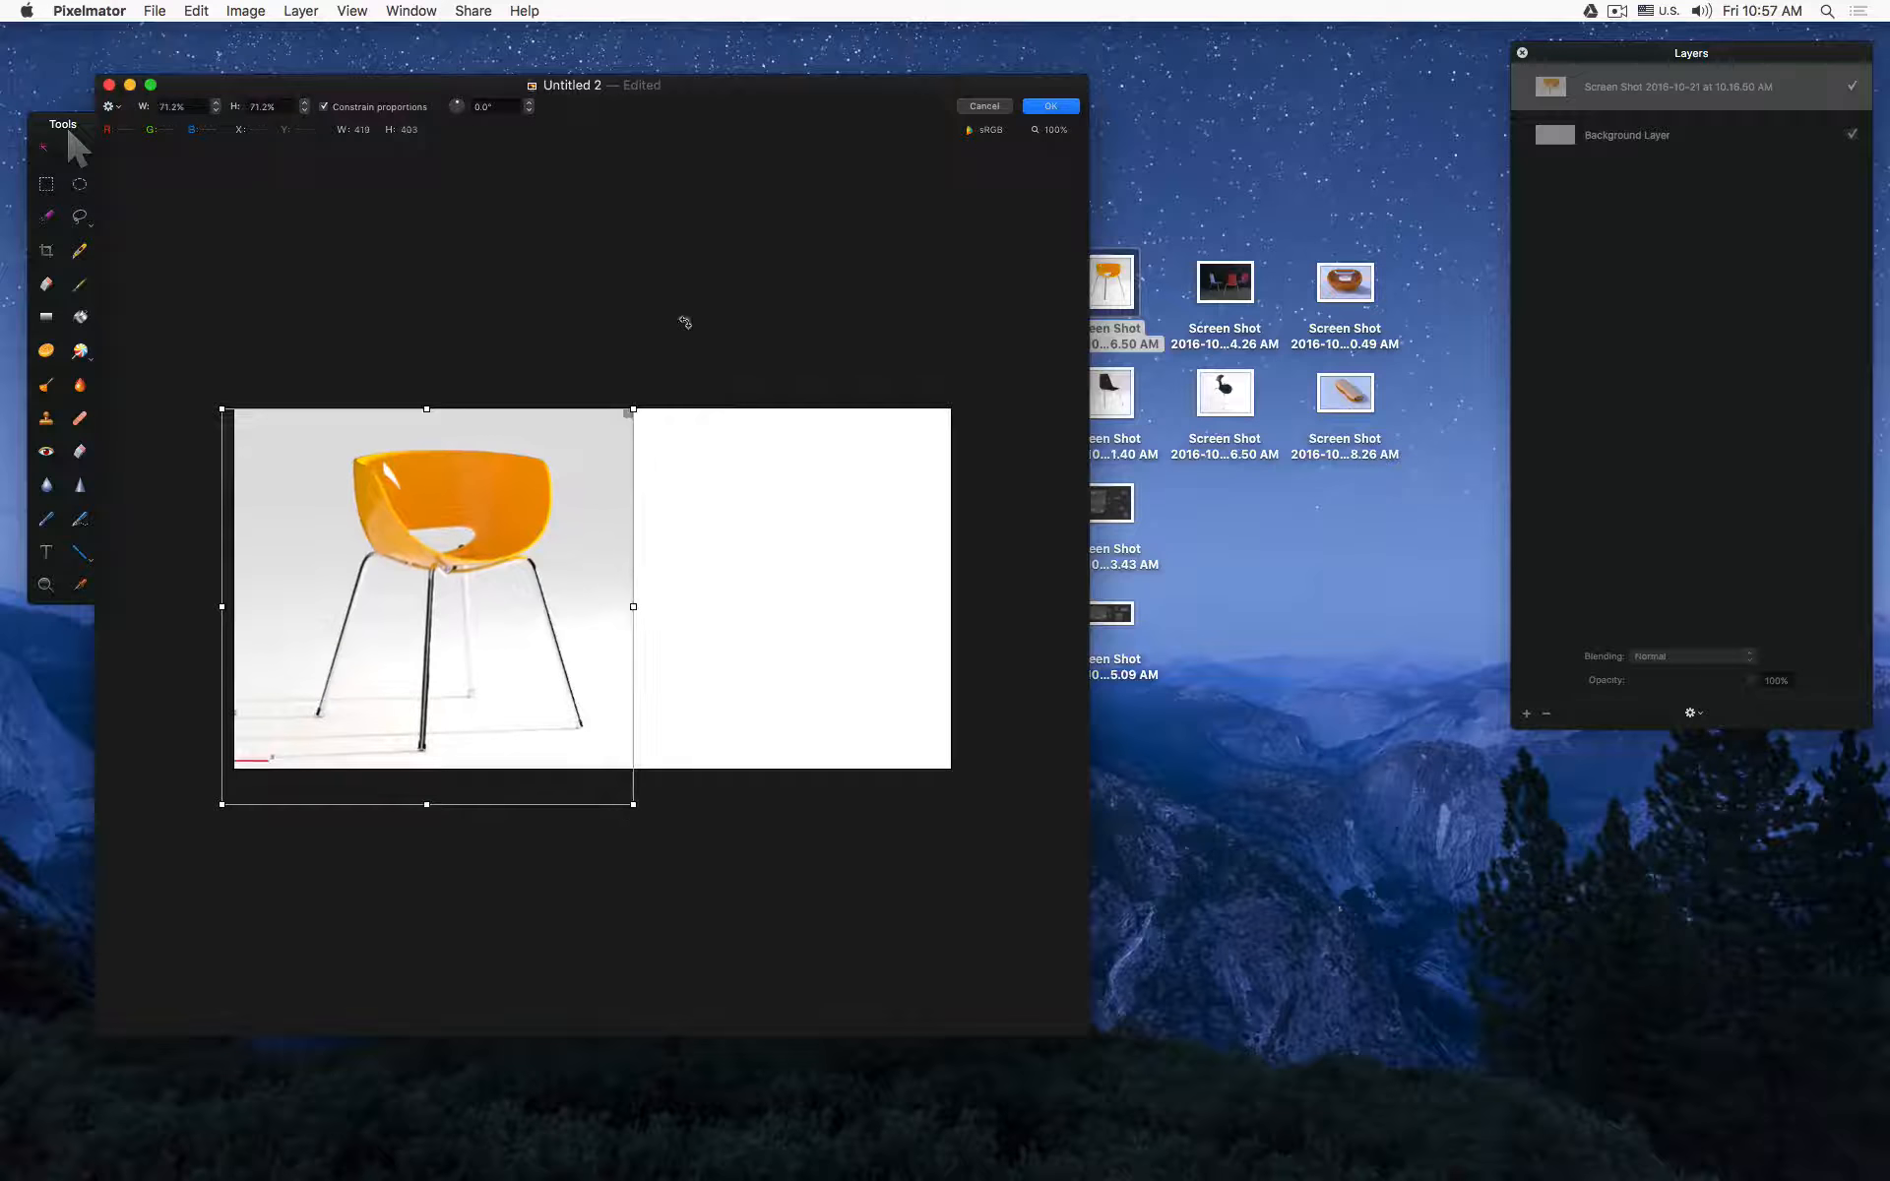
Step: Add the 10.21.40 AM black chair screenshot as a layer, scaled to 72.7% on the right side of the canvas, overlapping the orange chair
left_click_drag(1111, 392, 705, 590)
left_click_drag(361, 300, 514, 406)
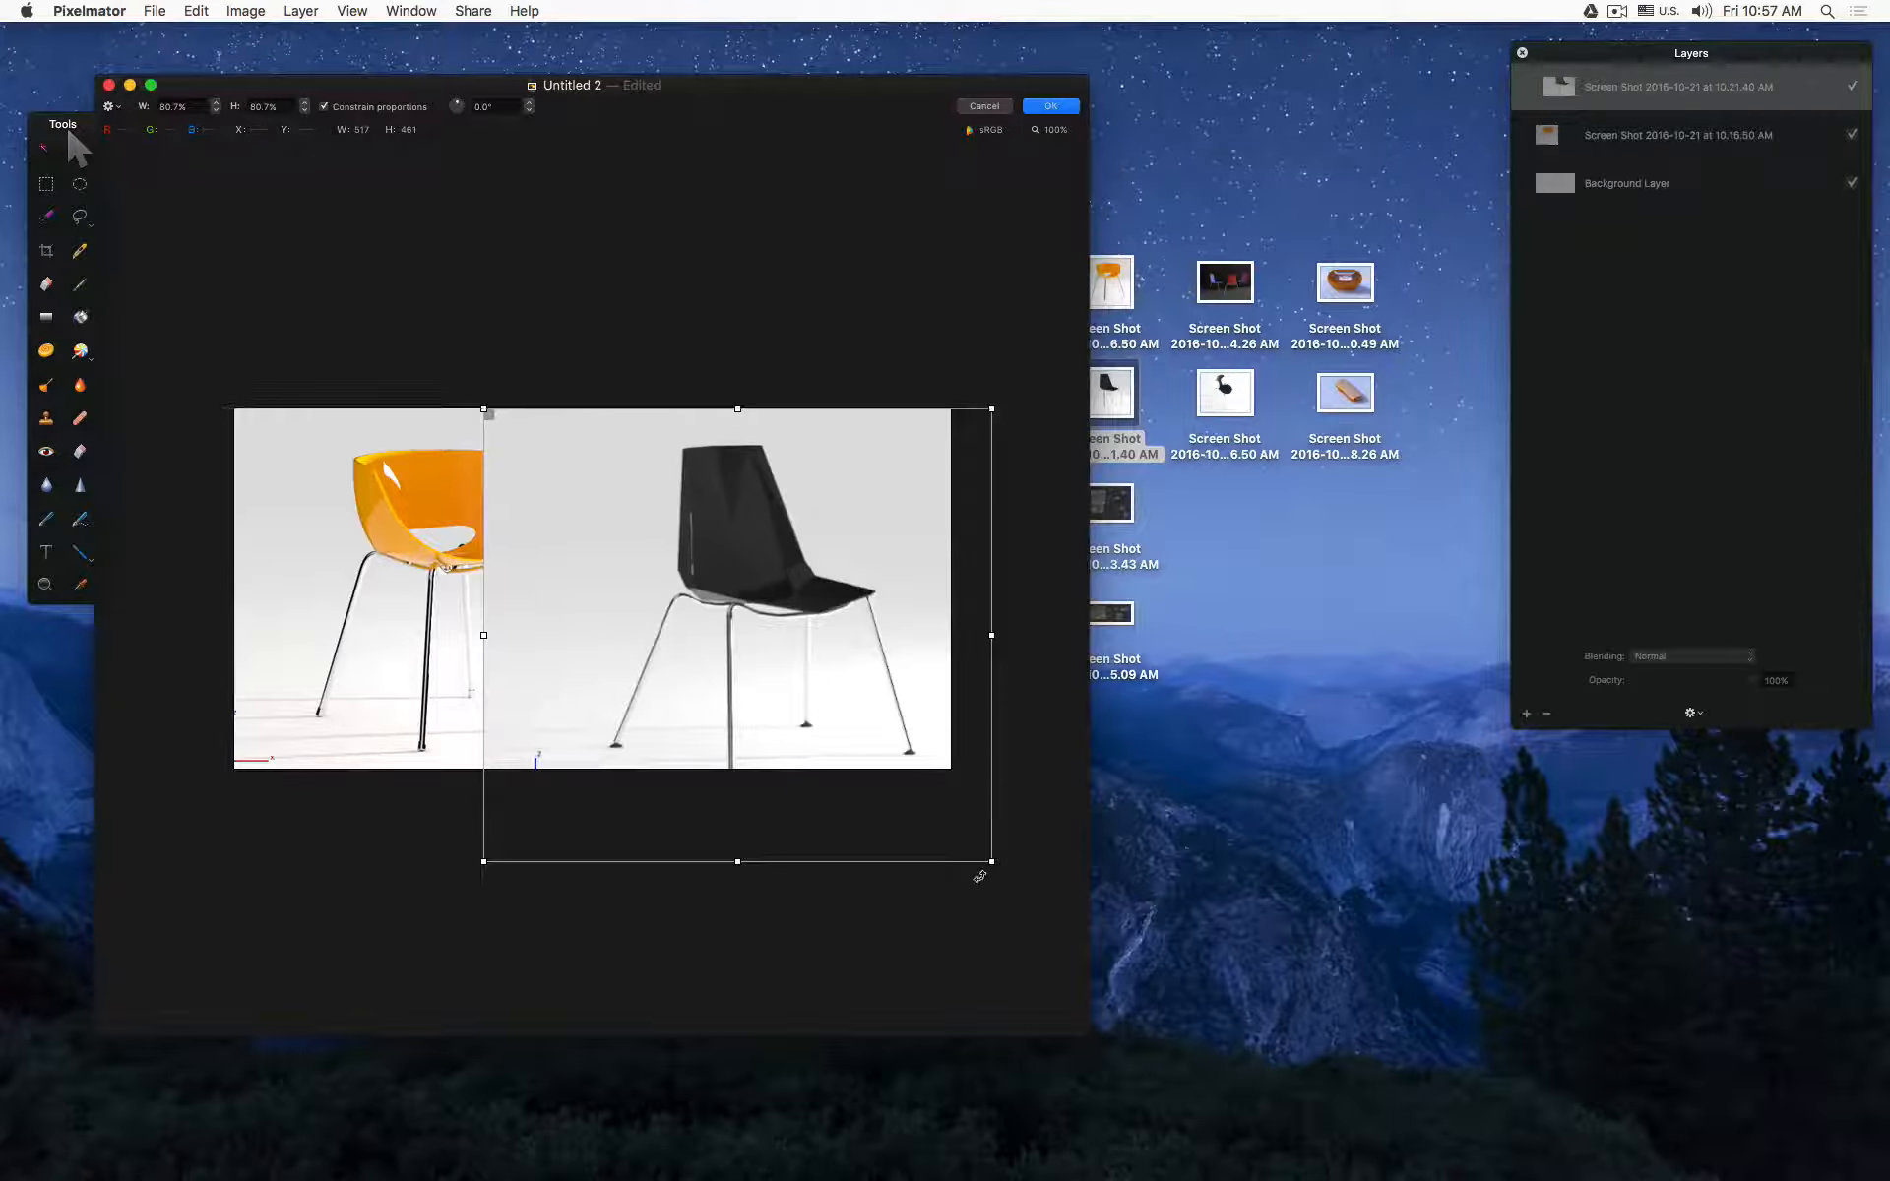
left_click_drag(991, 861, 930, 816)
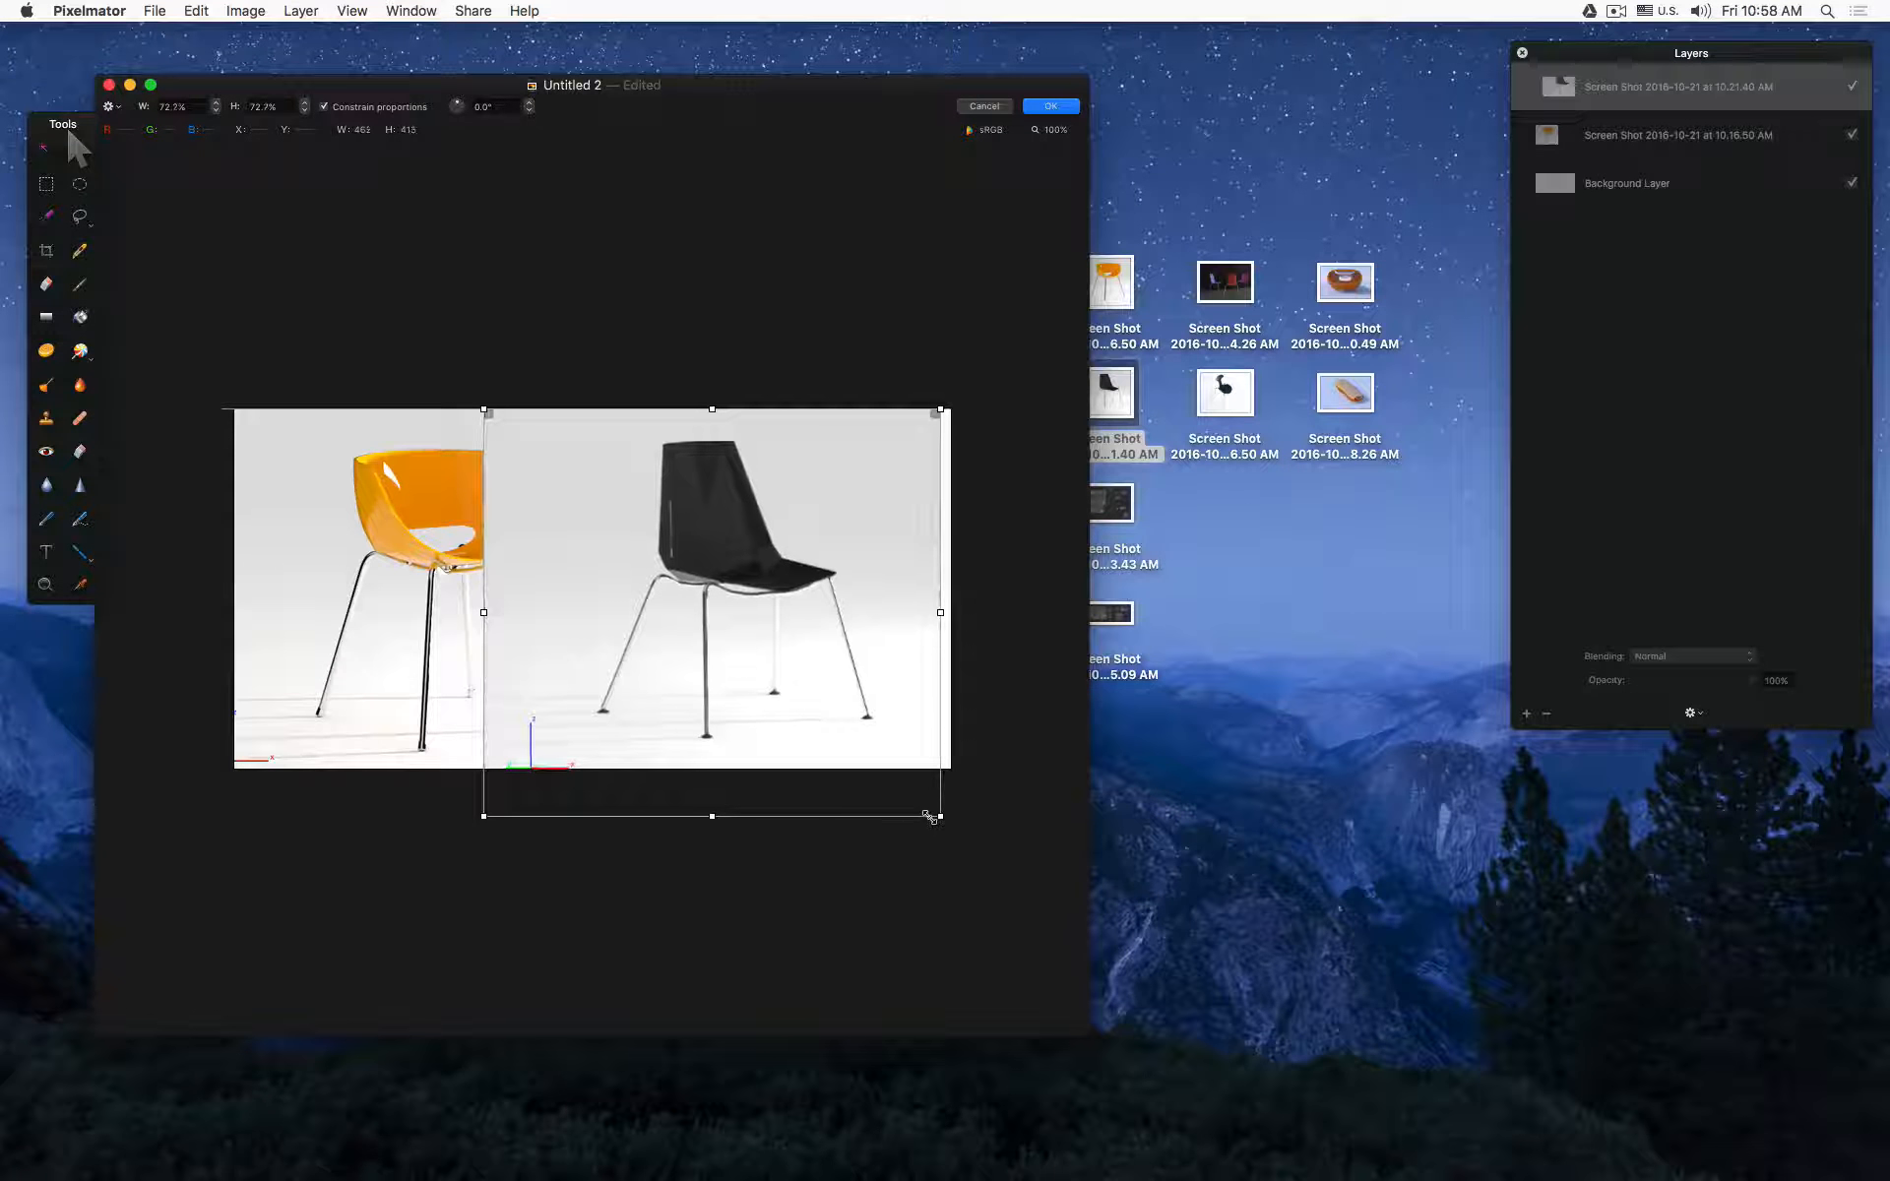
key("Return")
Step: Flip the black chair layer horizontally and shift it right so it clears the orange chair
left_click(224, 10)
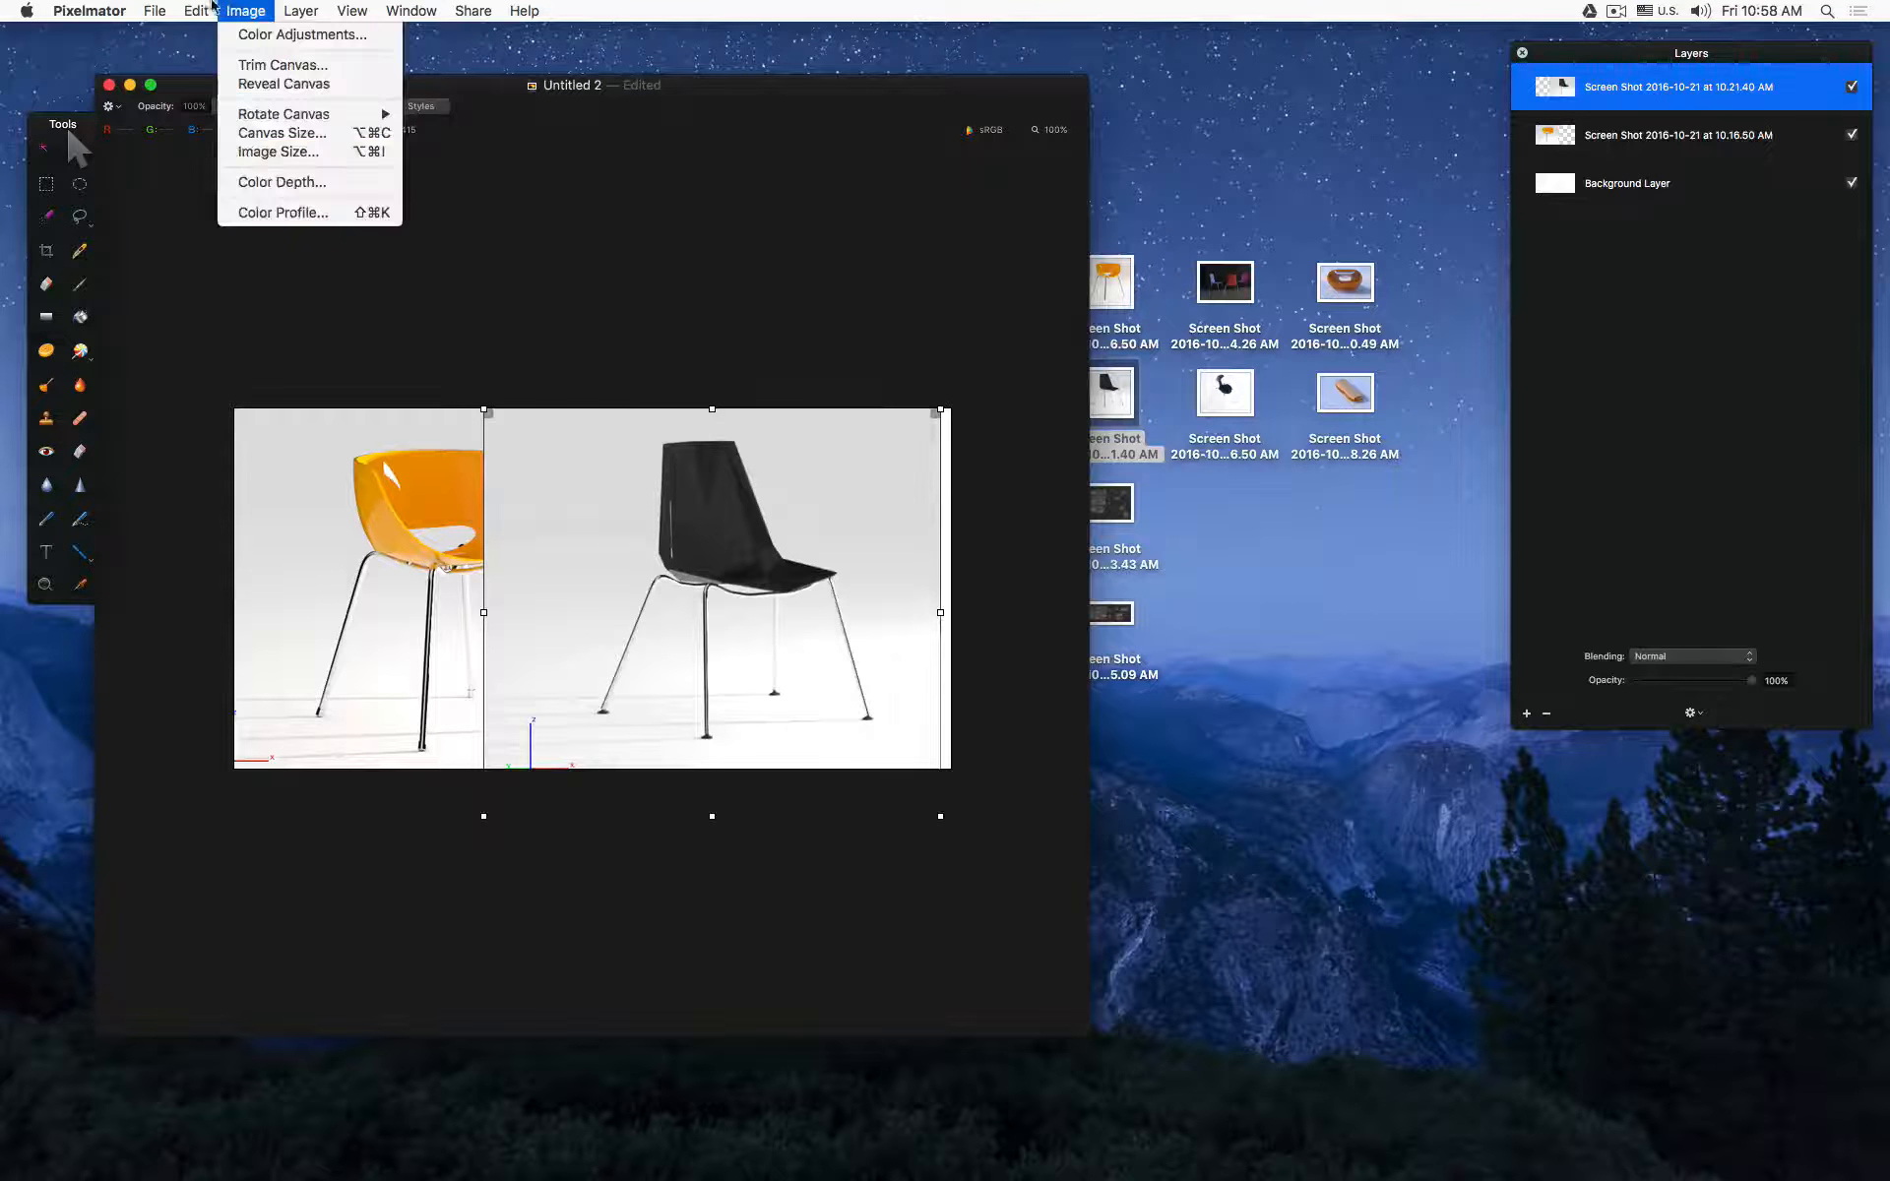
mouse_move(196, 10)
left_click(297, 552)
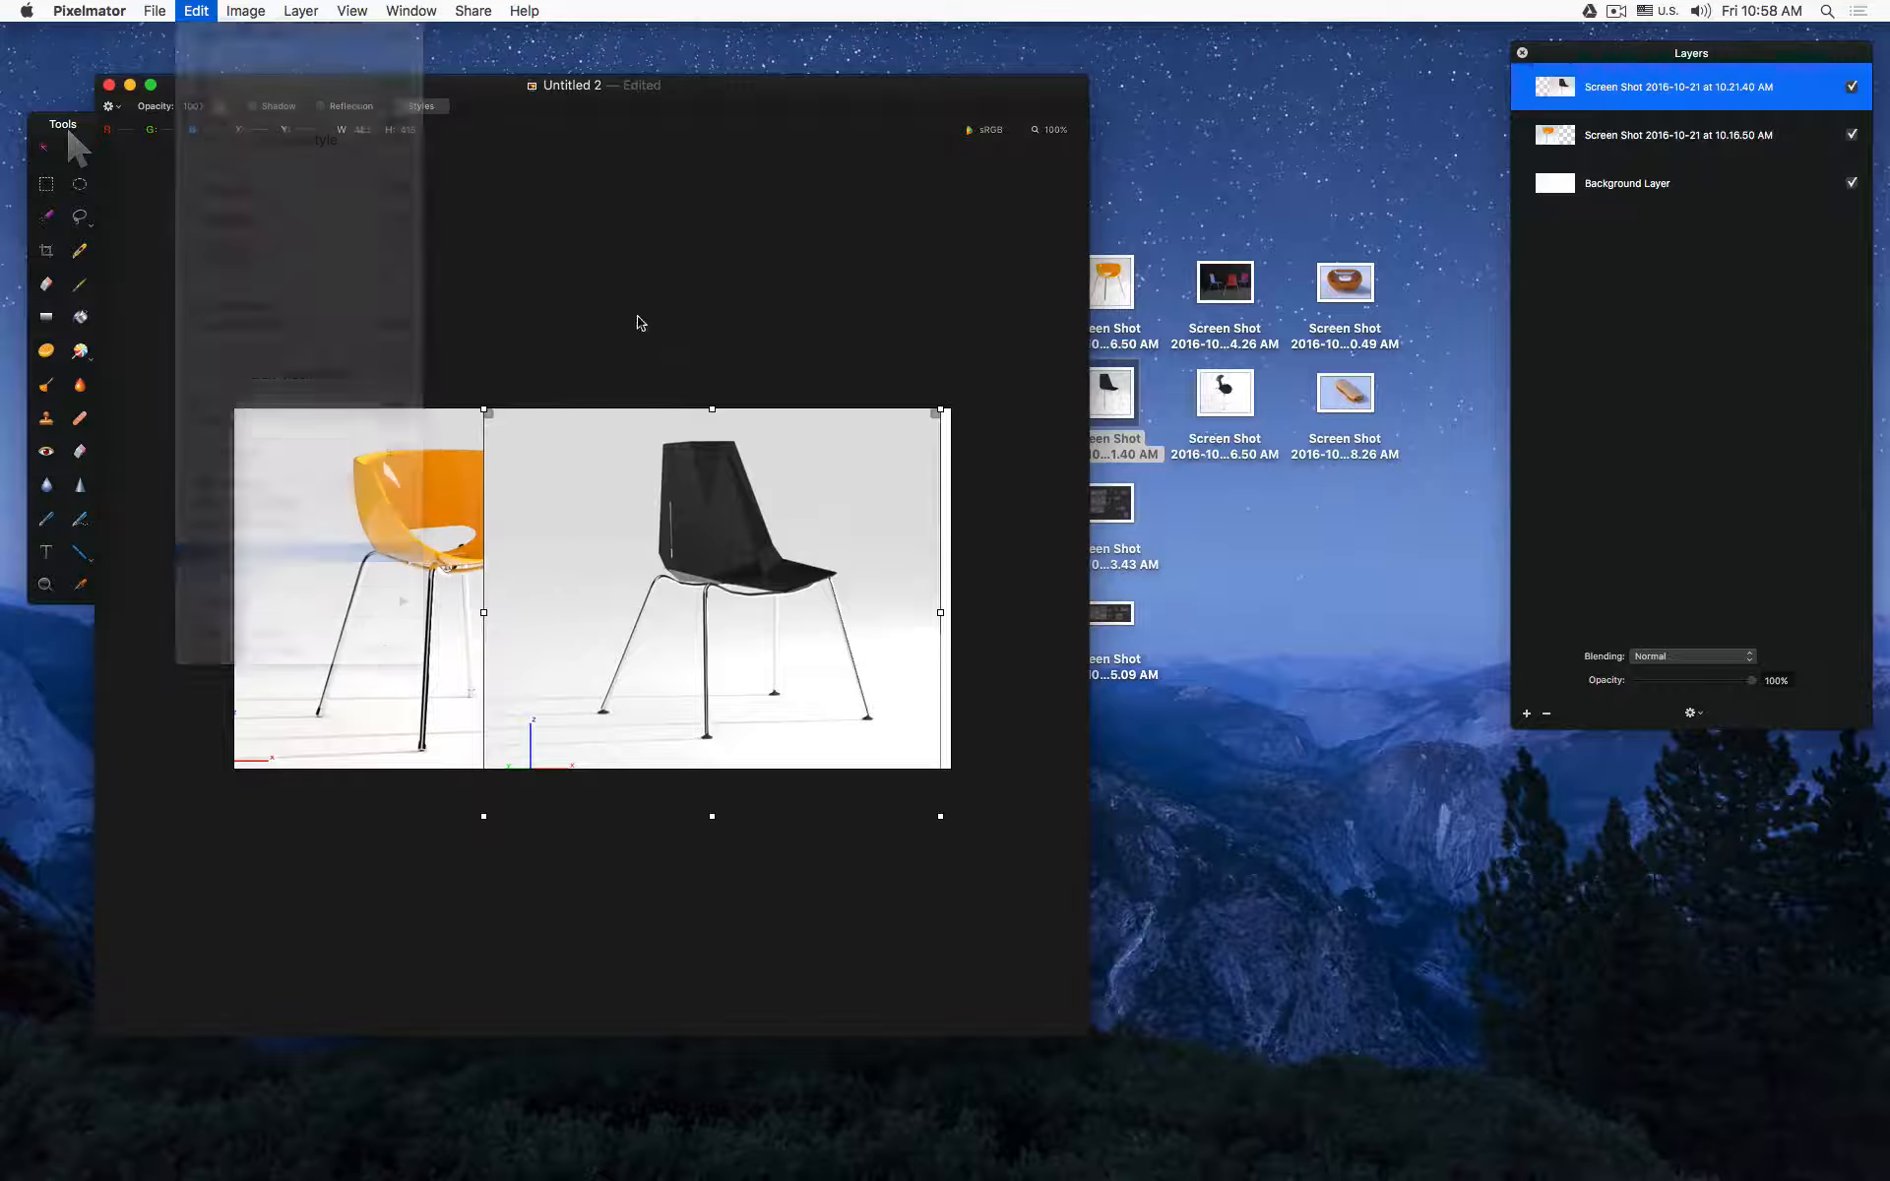
left_click_drag(666, 547, 790, 544)
Step: Clear the strip of the black chair layer that overlaps the orange chair, and remove the selection
left_click(46, 184)
left_click_drag(494, 359, 621, 891)
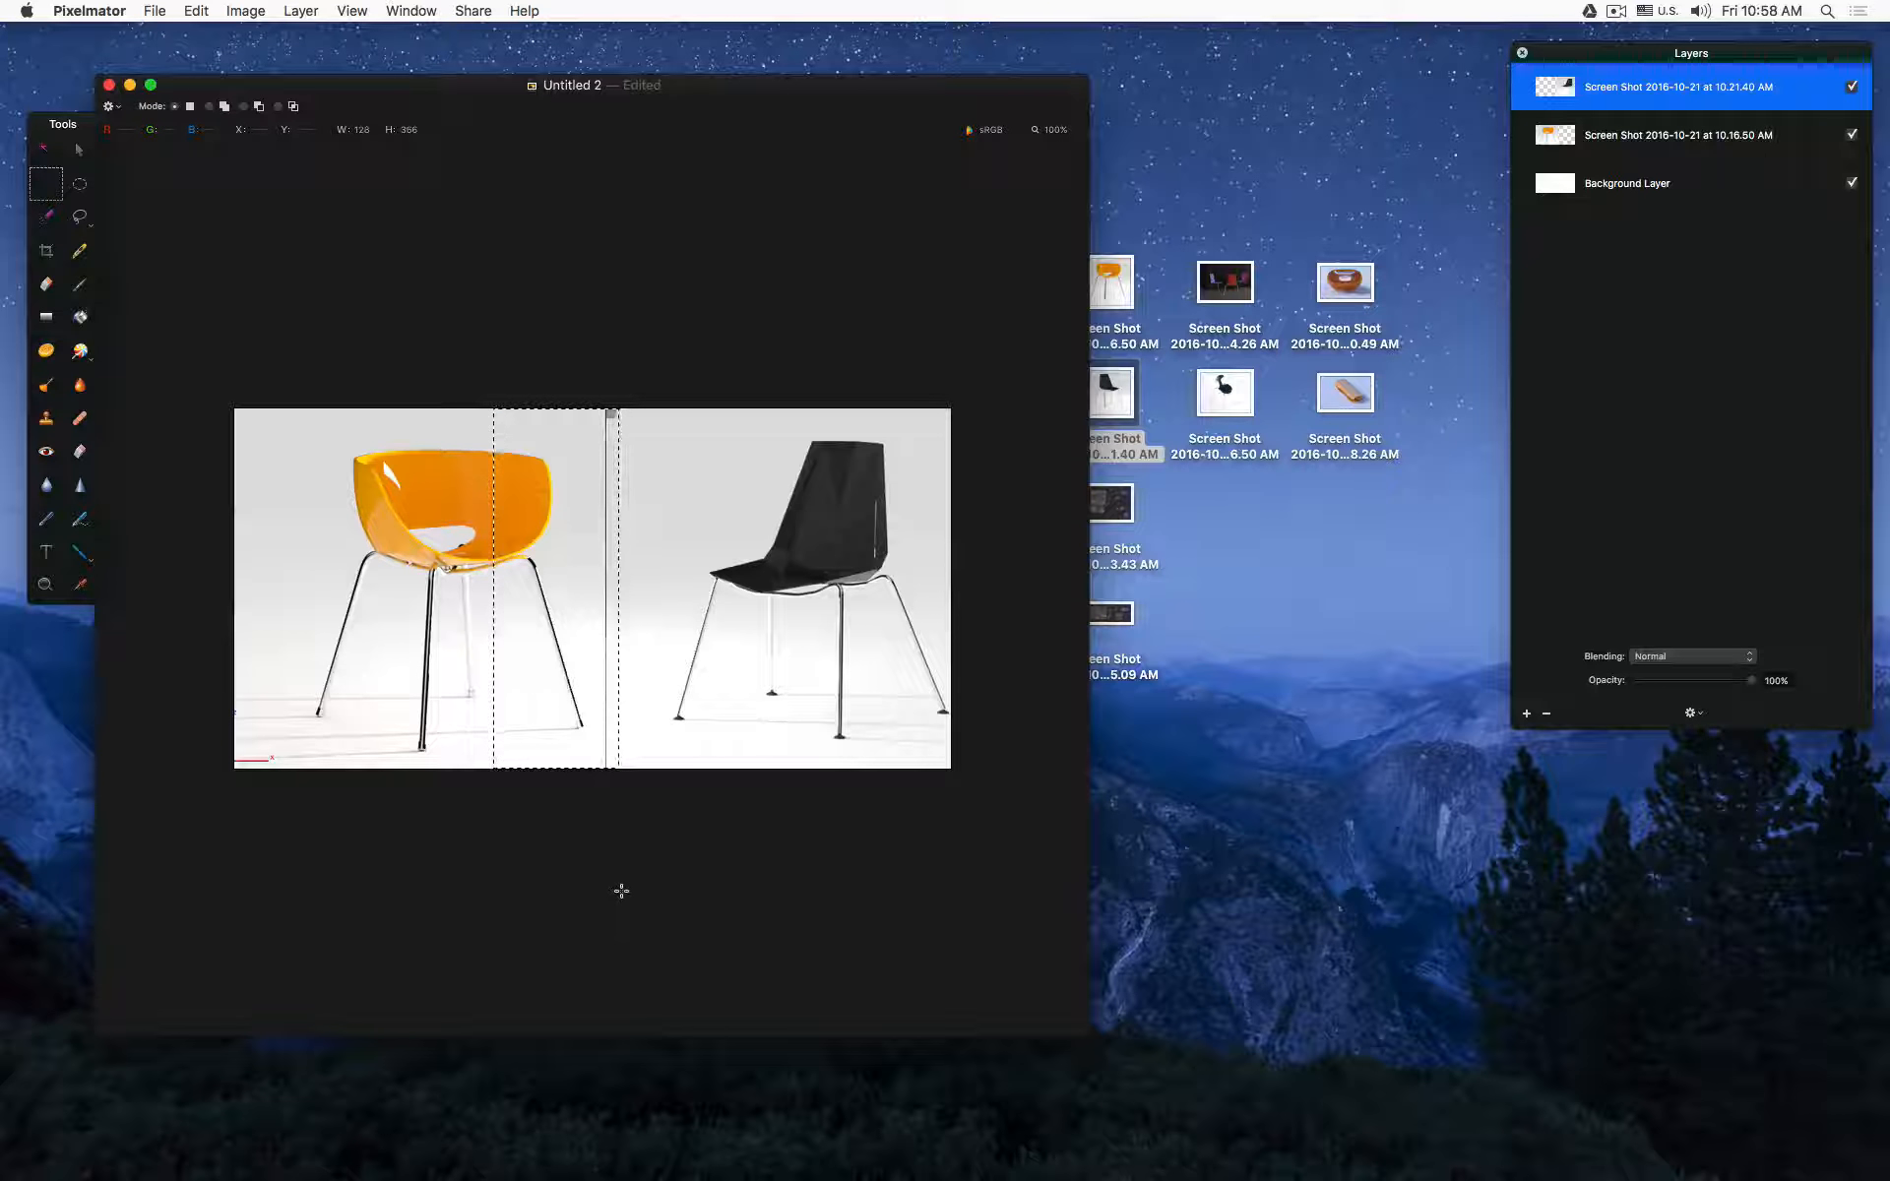
key("Delete")
left_click(419, 334)
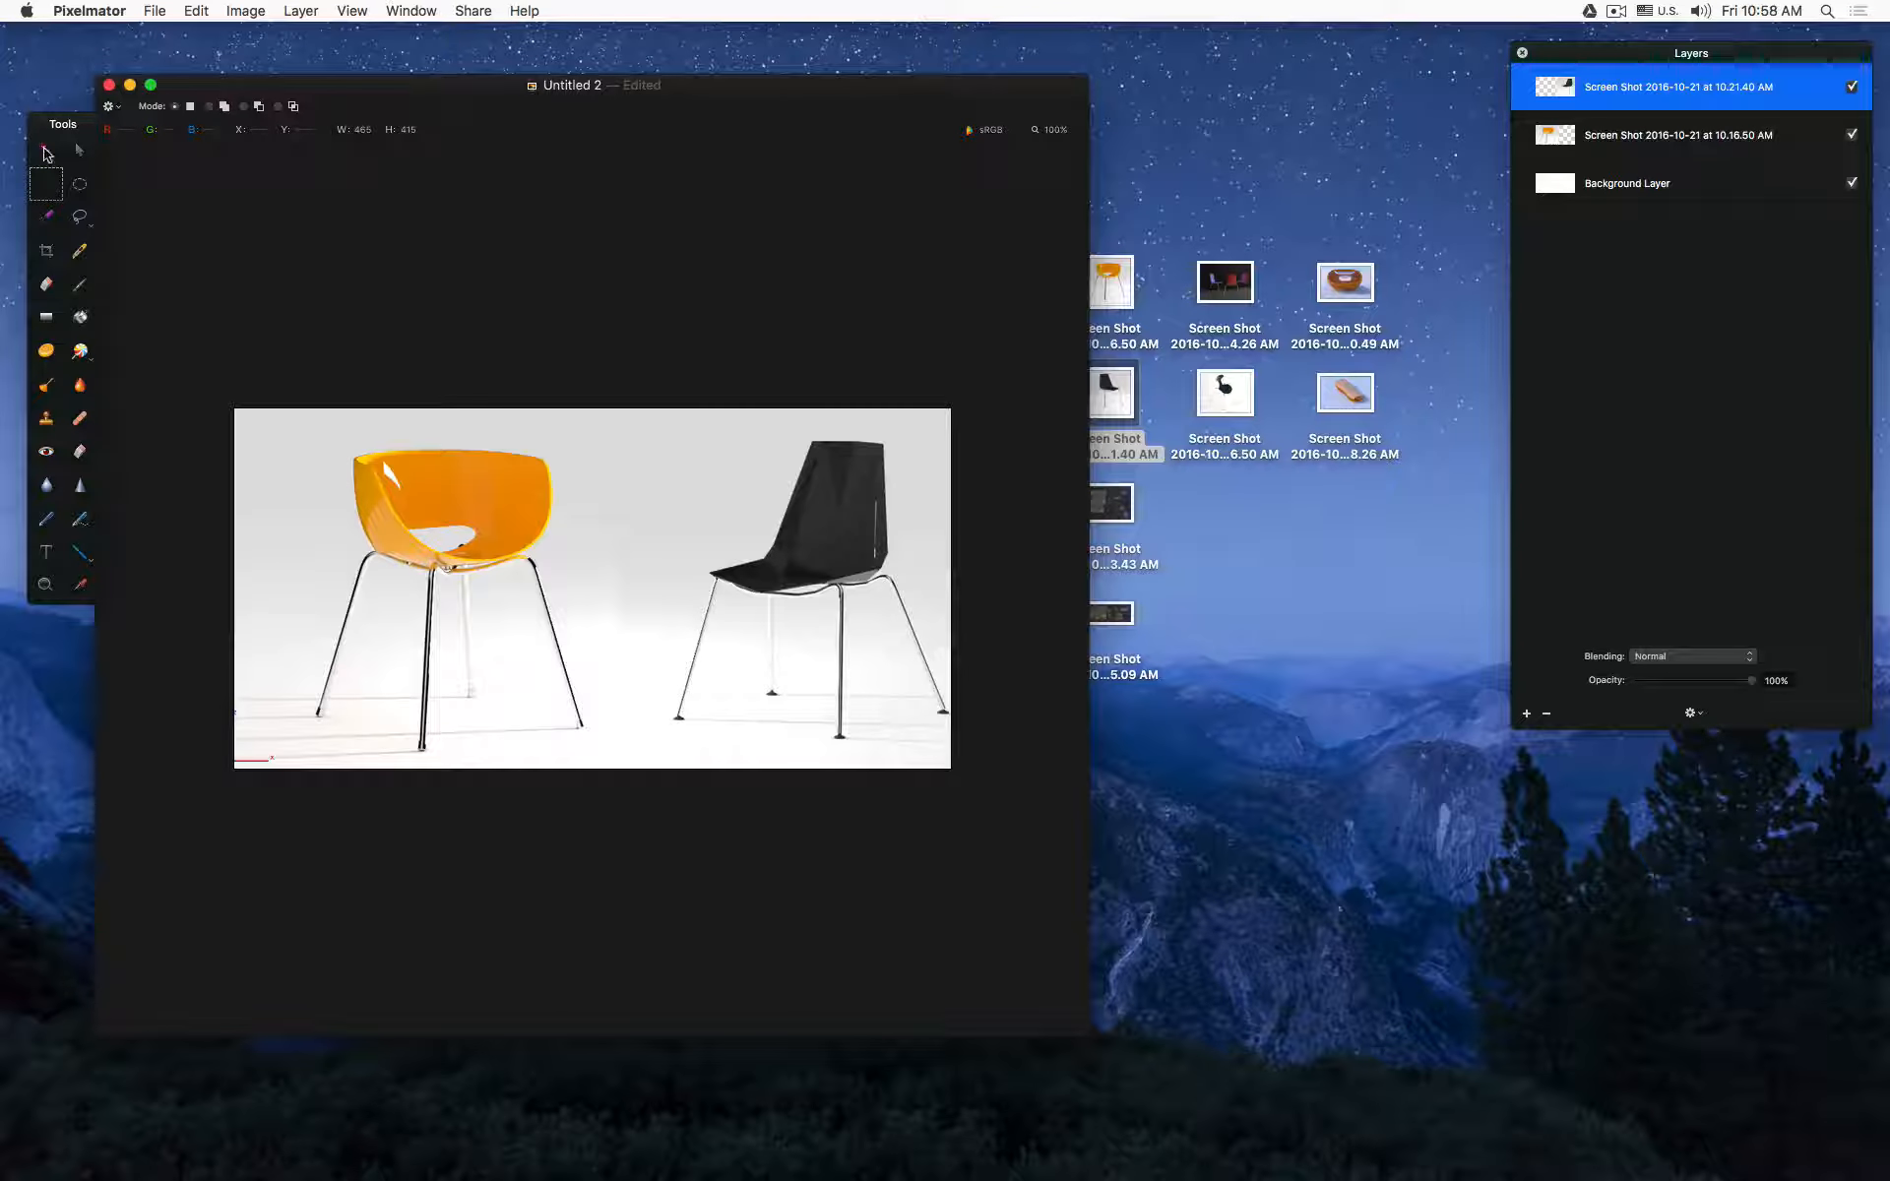
Step: Move the black chair slightly left and enlarge its layer proportionally to about 477 × 426 pixels
key("v")
left_click_drag(743, 527, 728, 529)
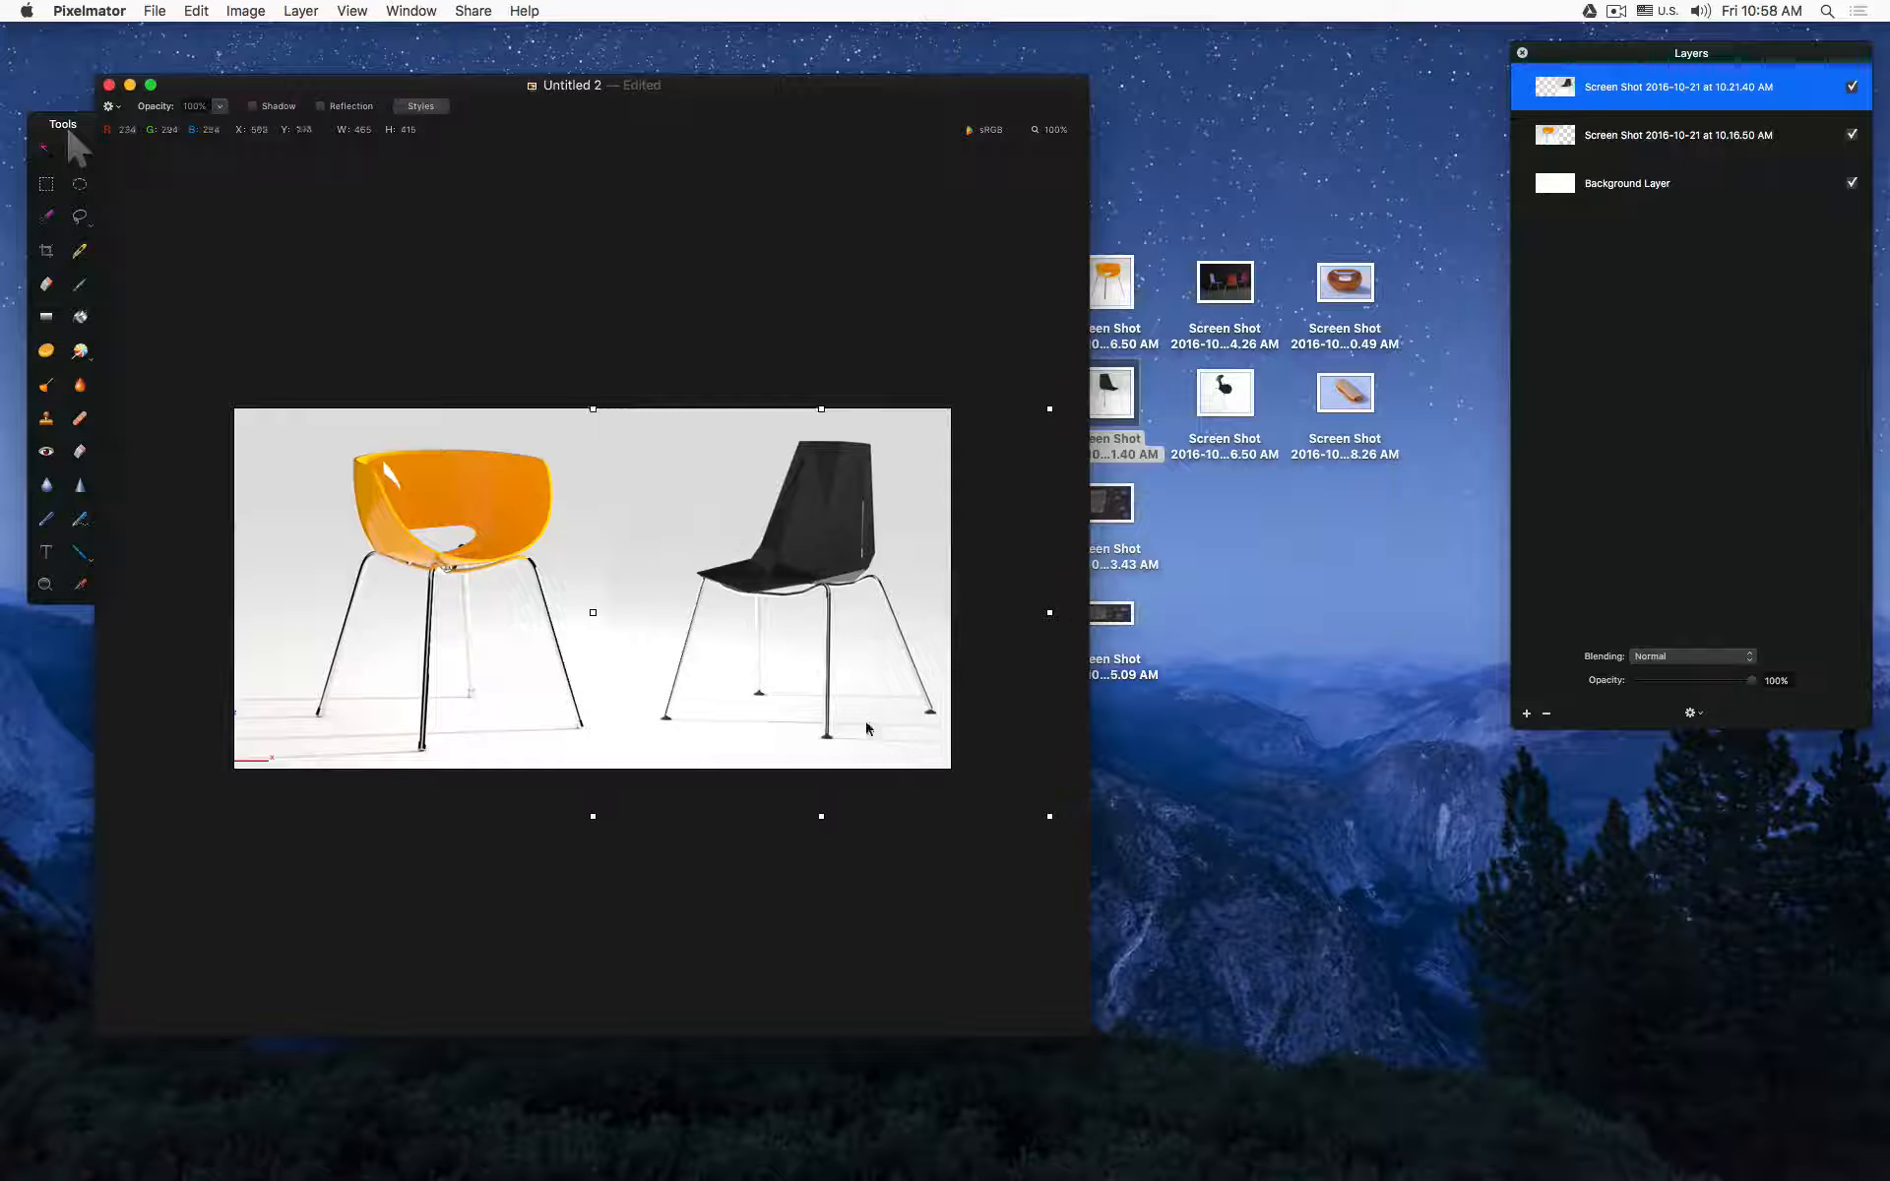
left_click_drag(596, 815, 581, 826)
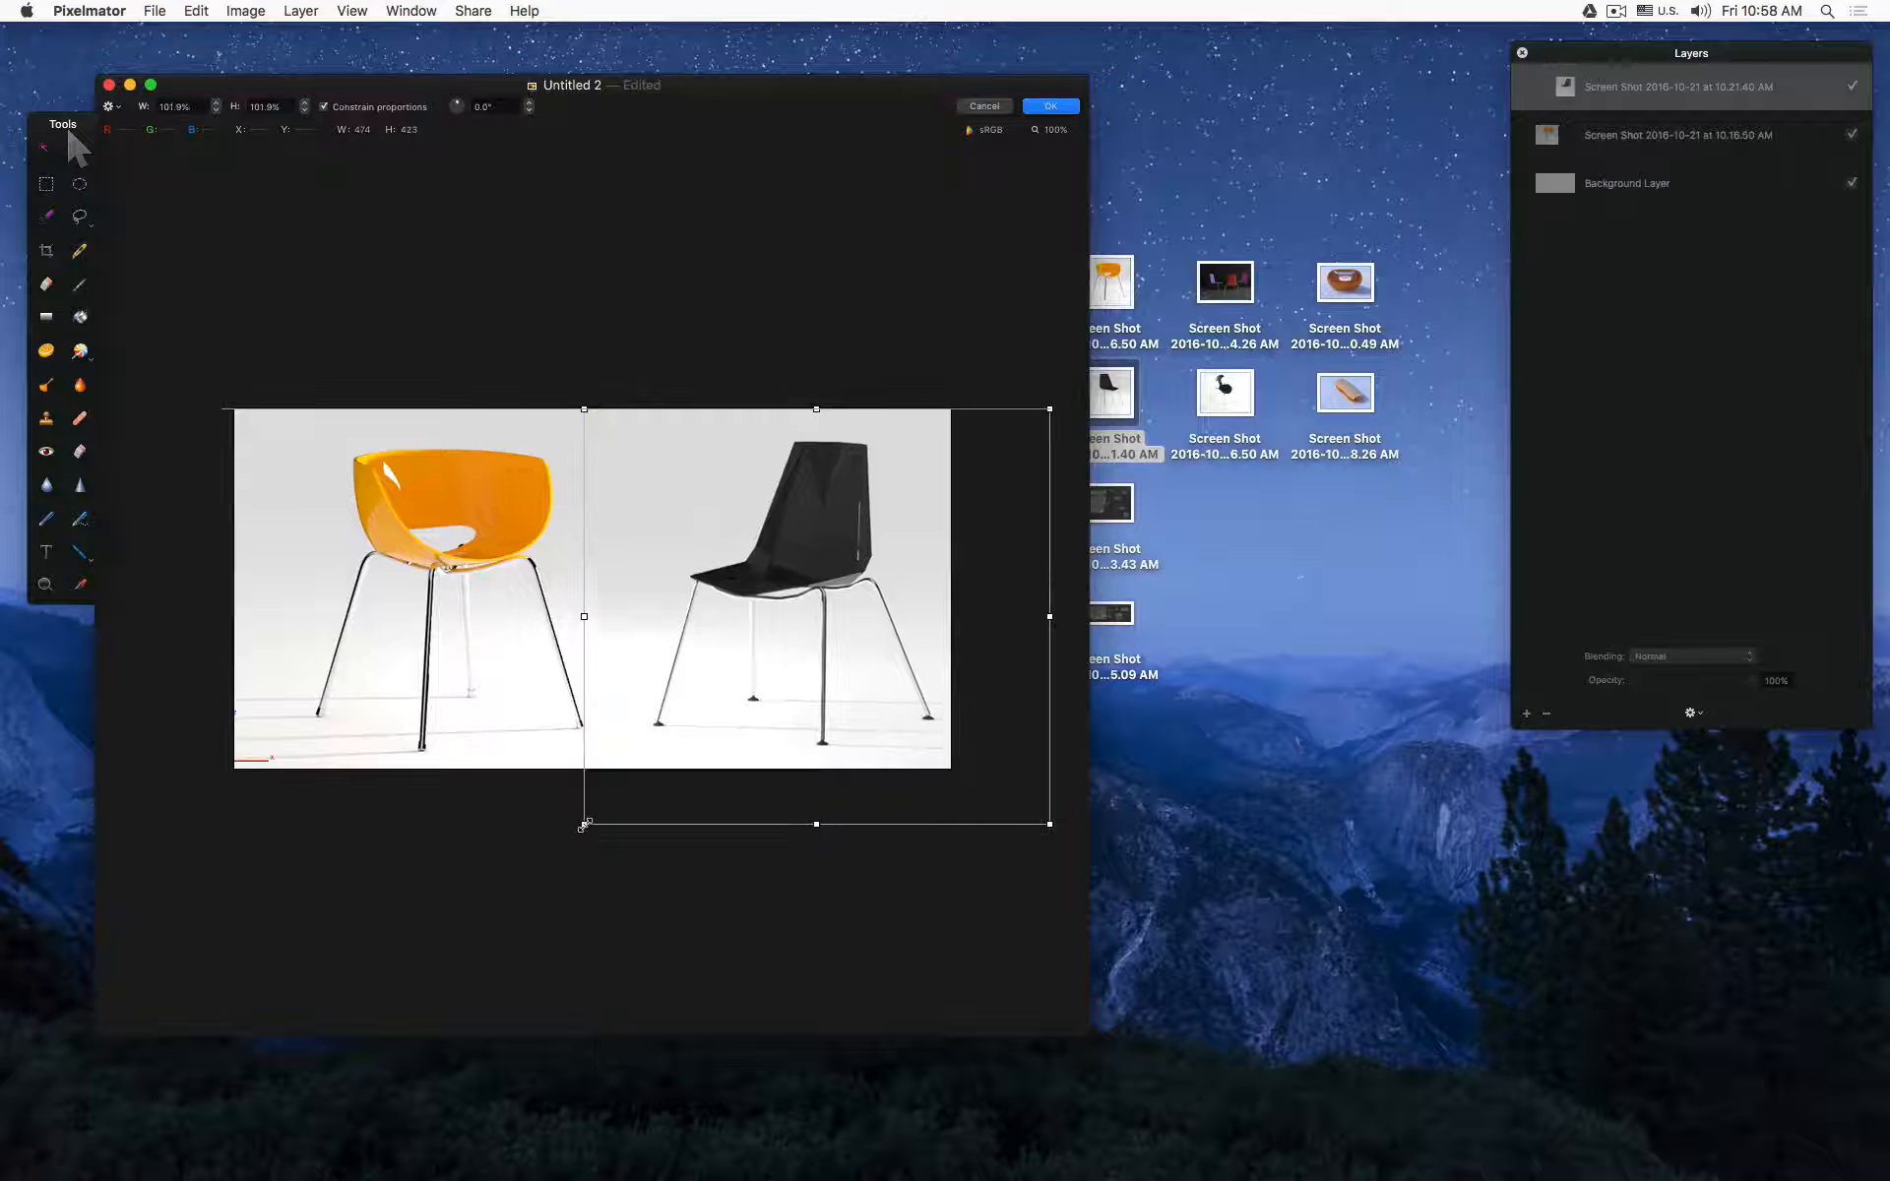
key("Return")
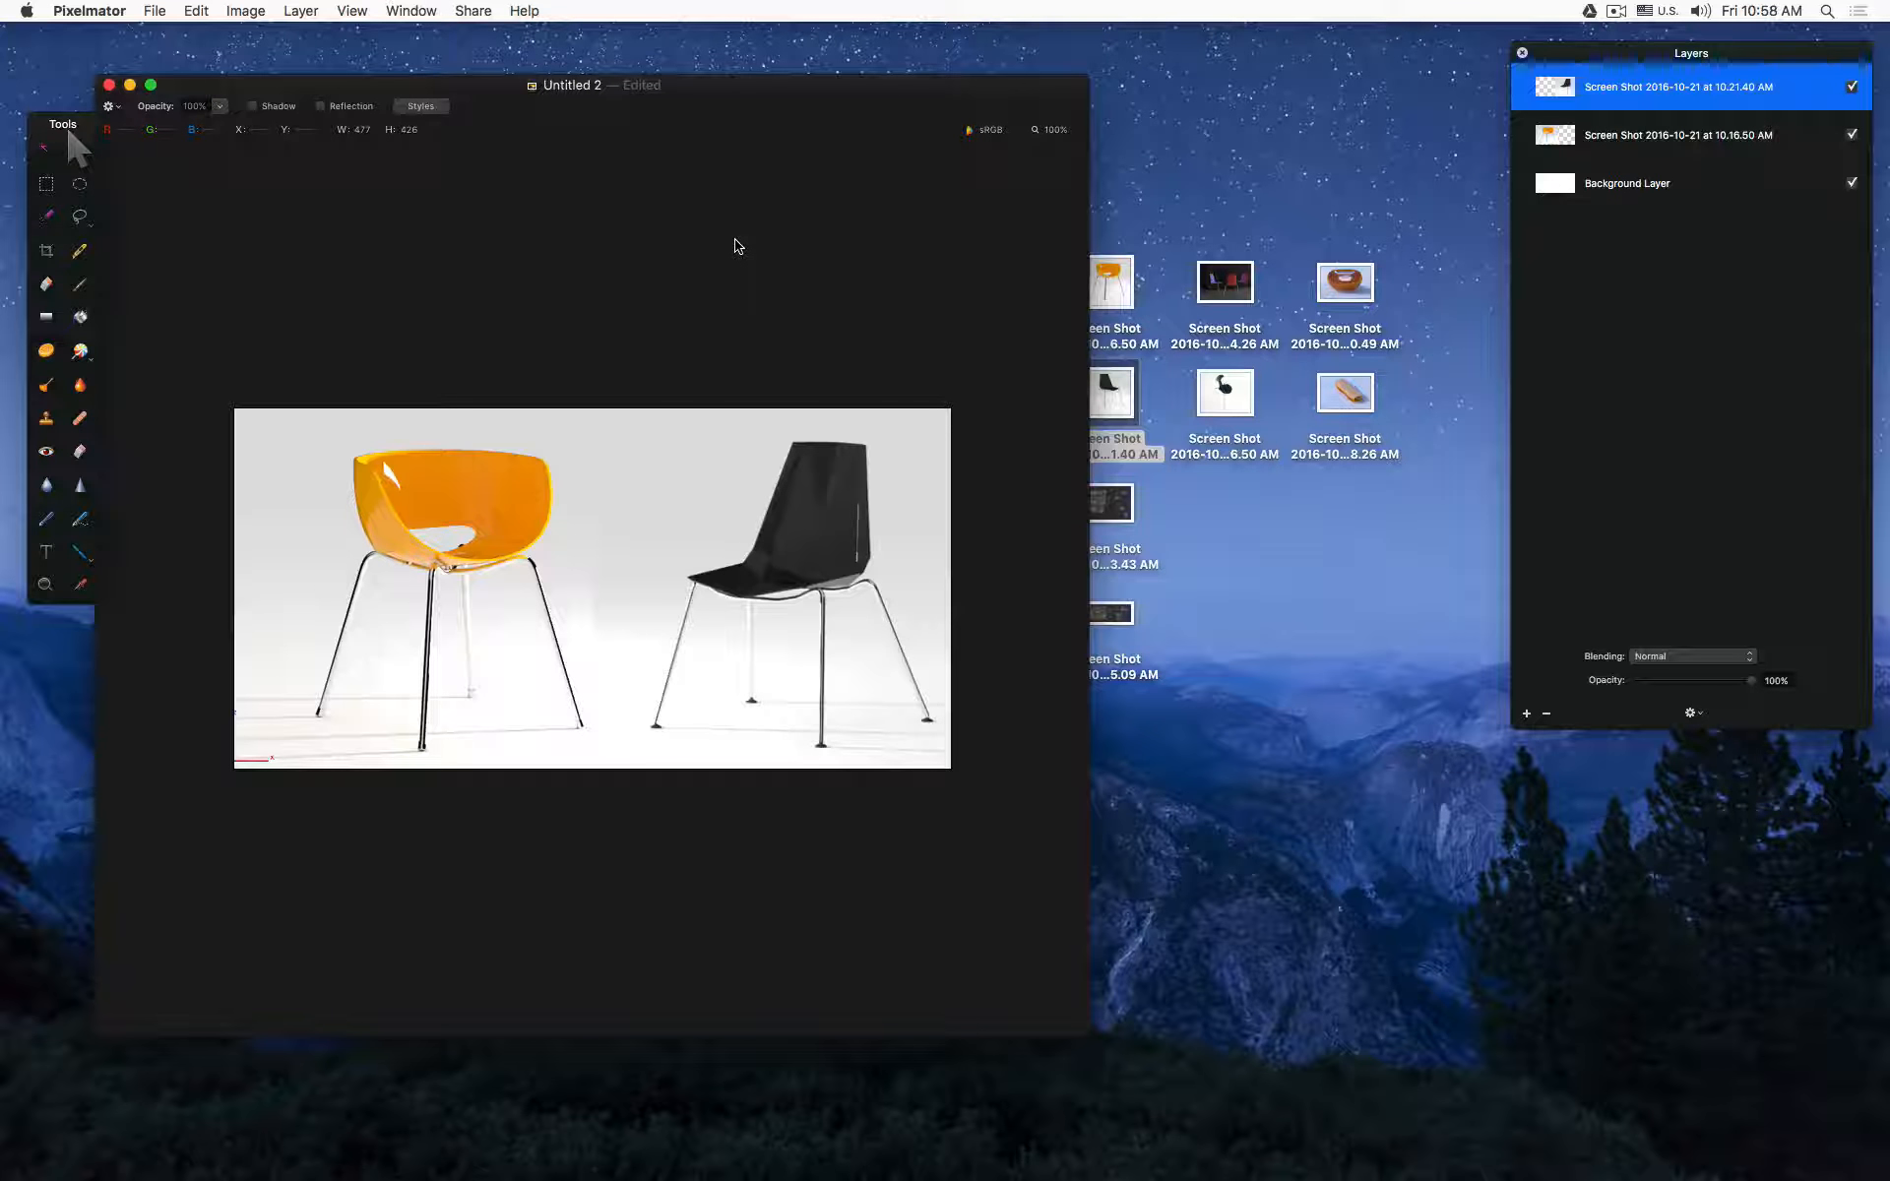
Step: Flip the black chair layer horizontally so its seat faces away from the orange chair
left_click(760, 478)
right_click(760, 478)
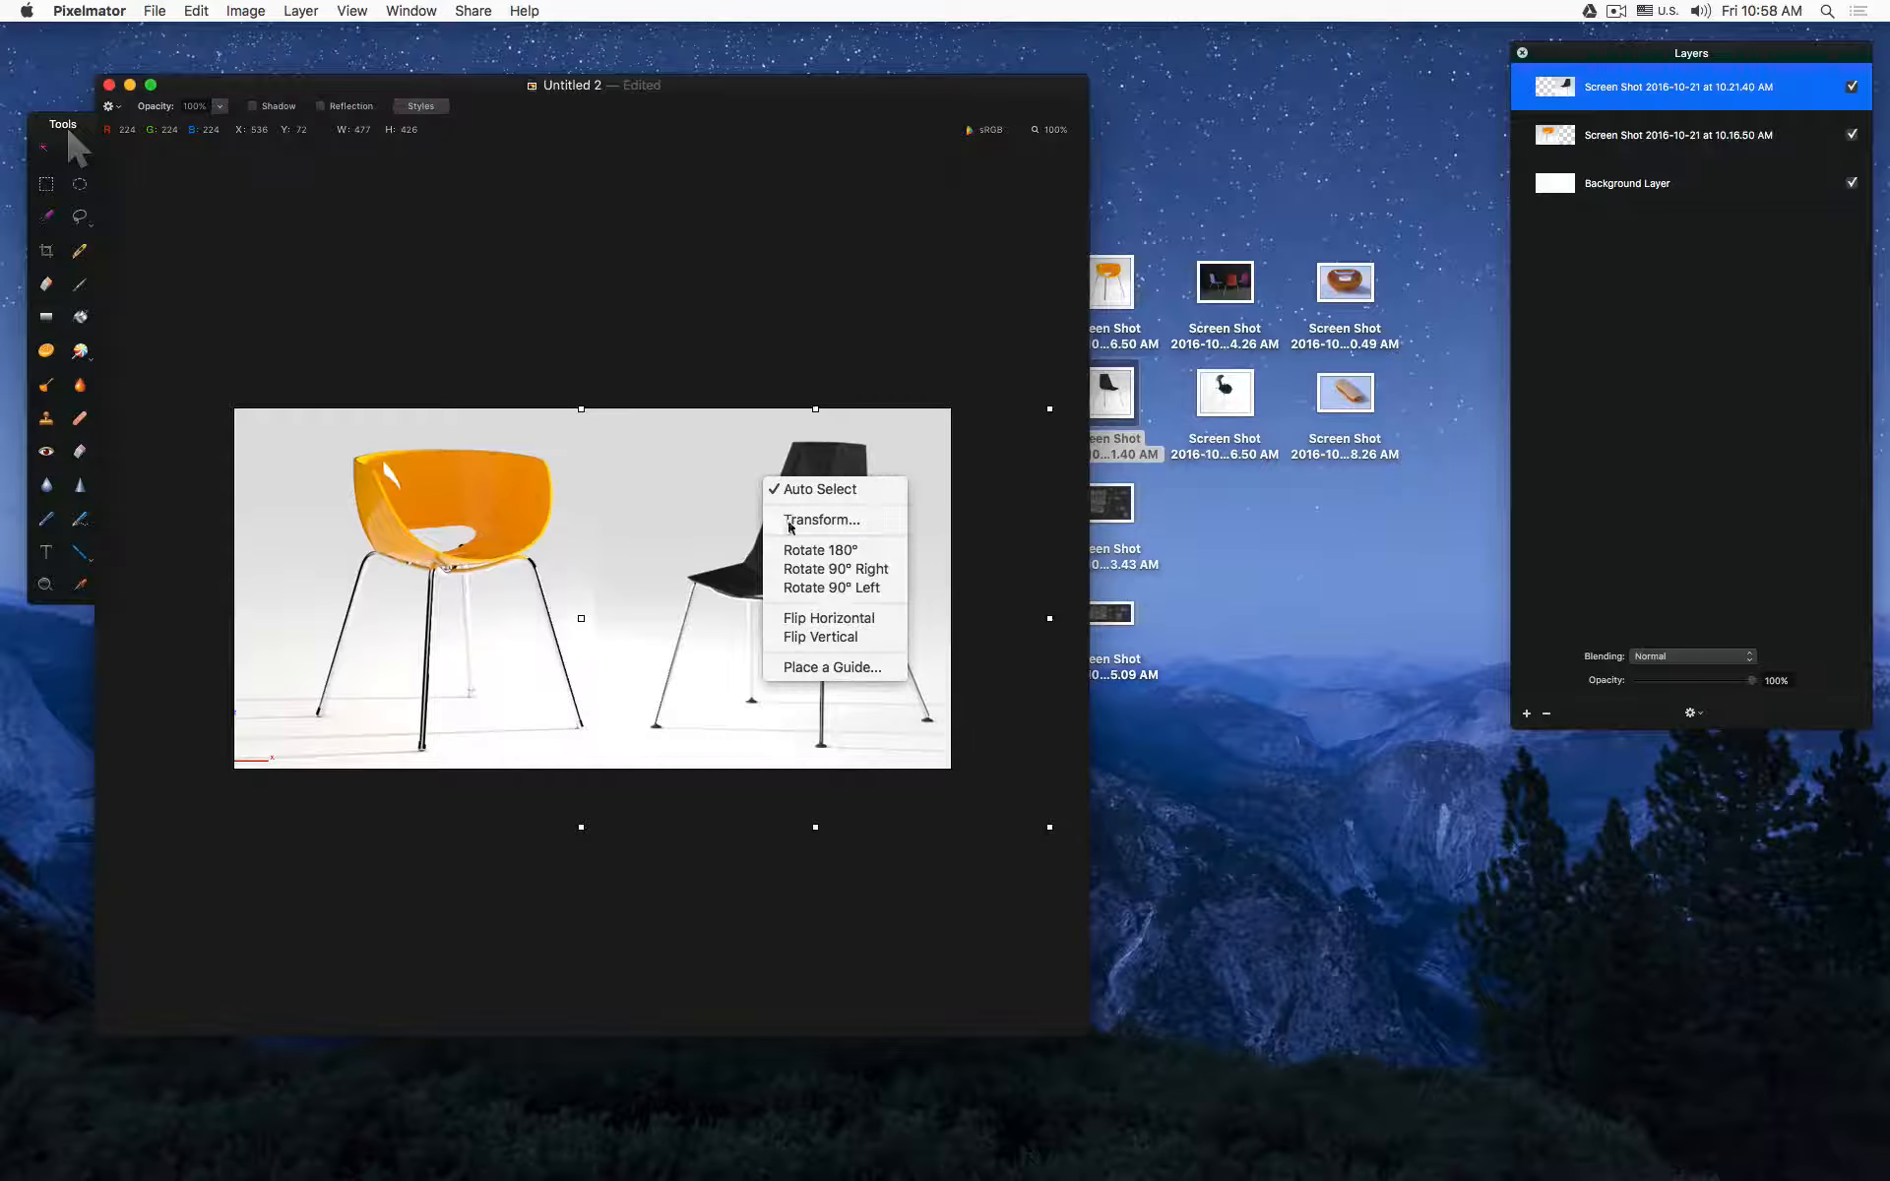
left_click(838, 617)
Step: Try to flip the orange chair horizontally, and undo the last flip applied to the black chair
right_click(417, 567)
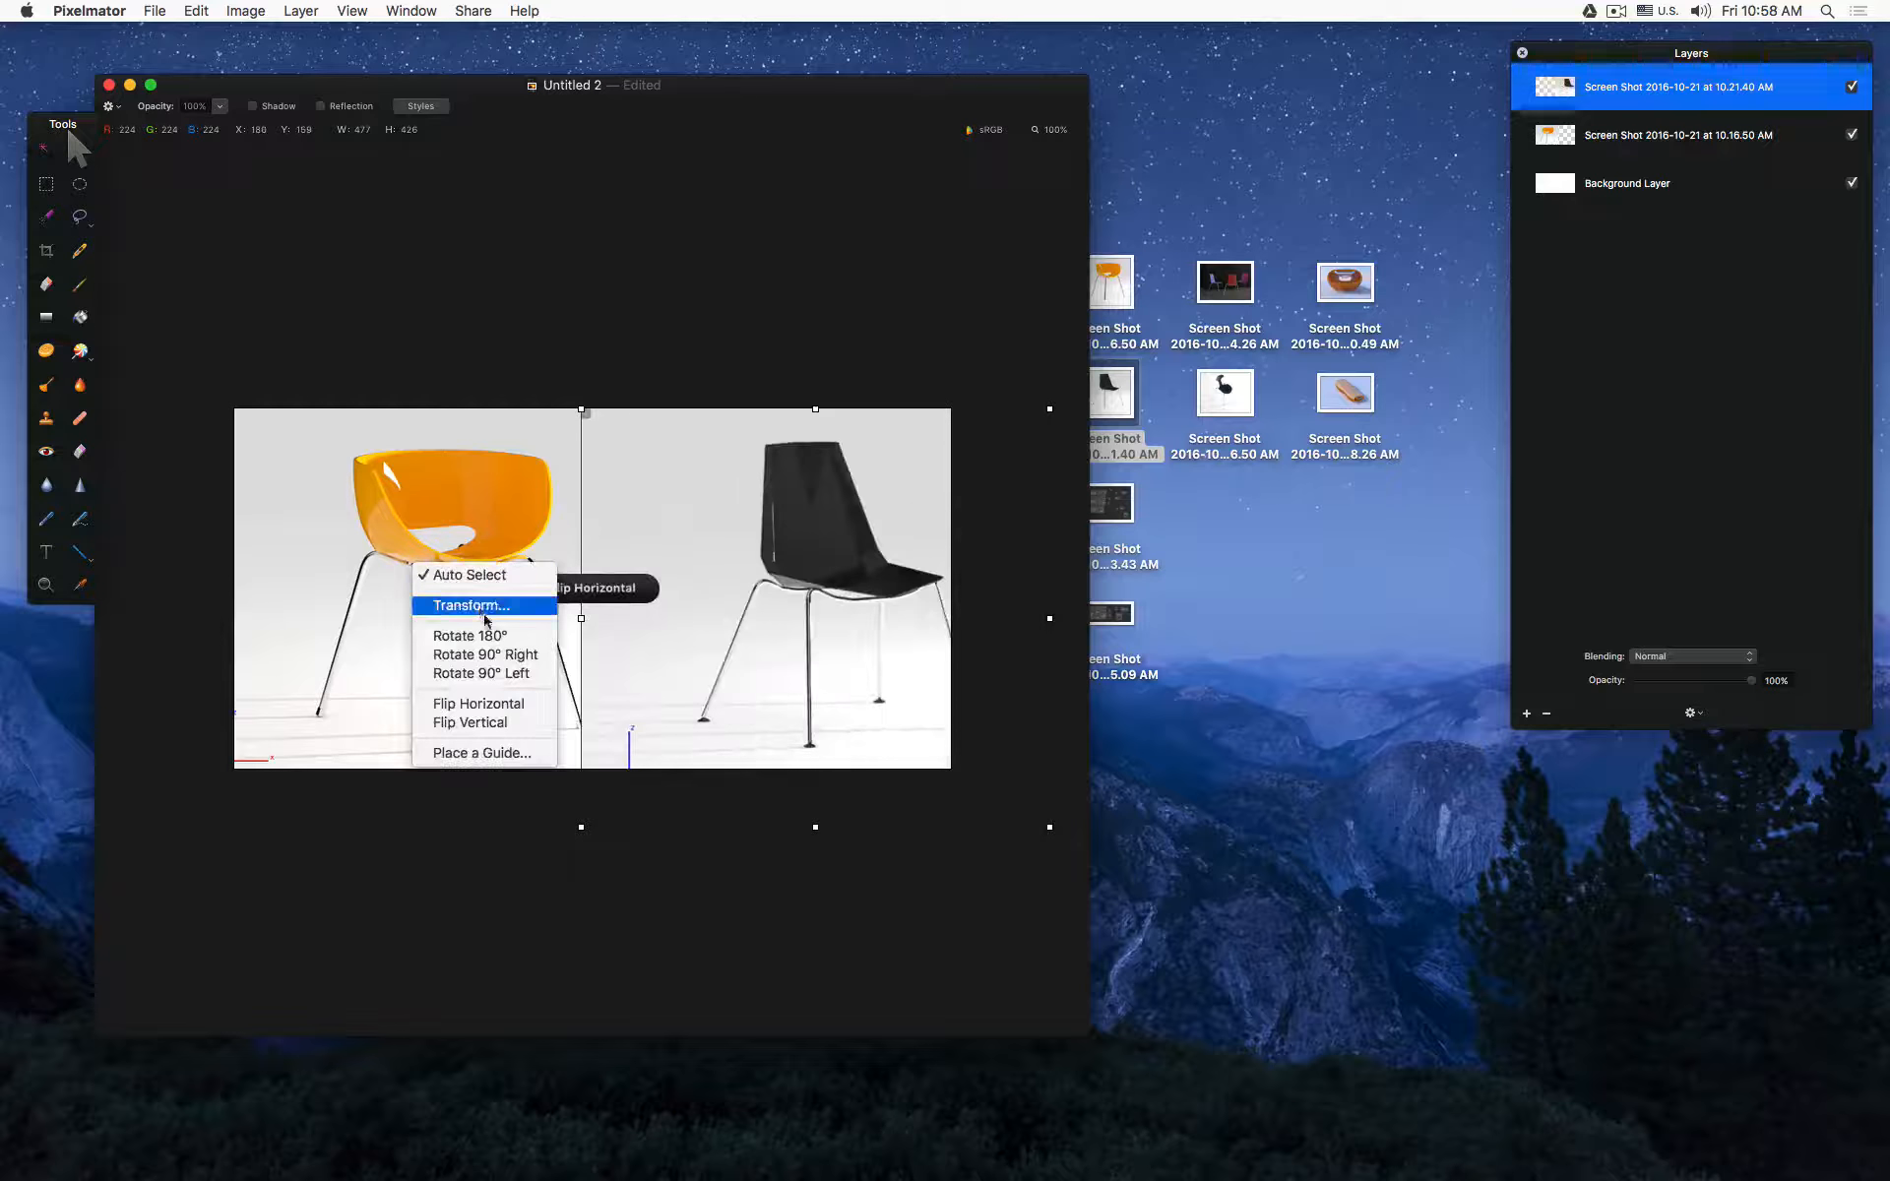
left_click(507, 703)
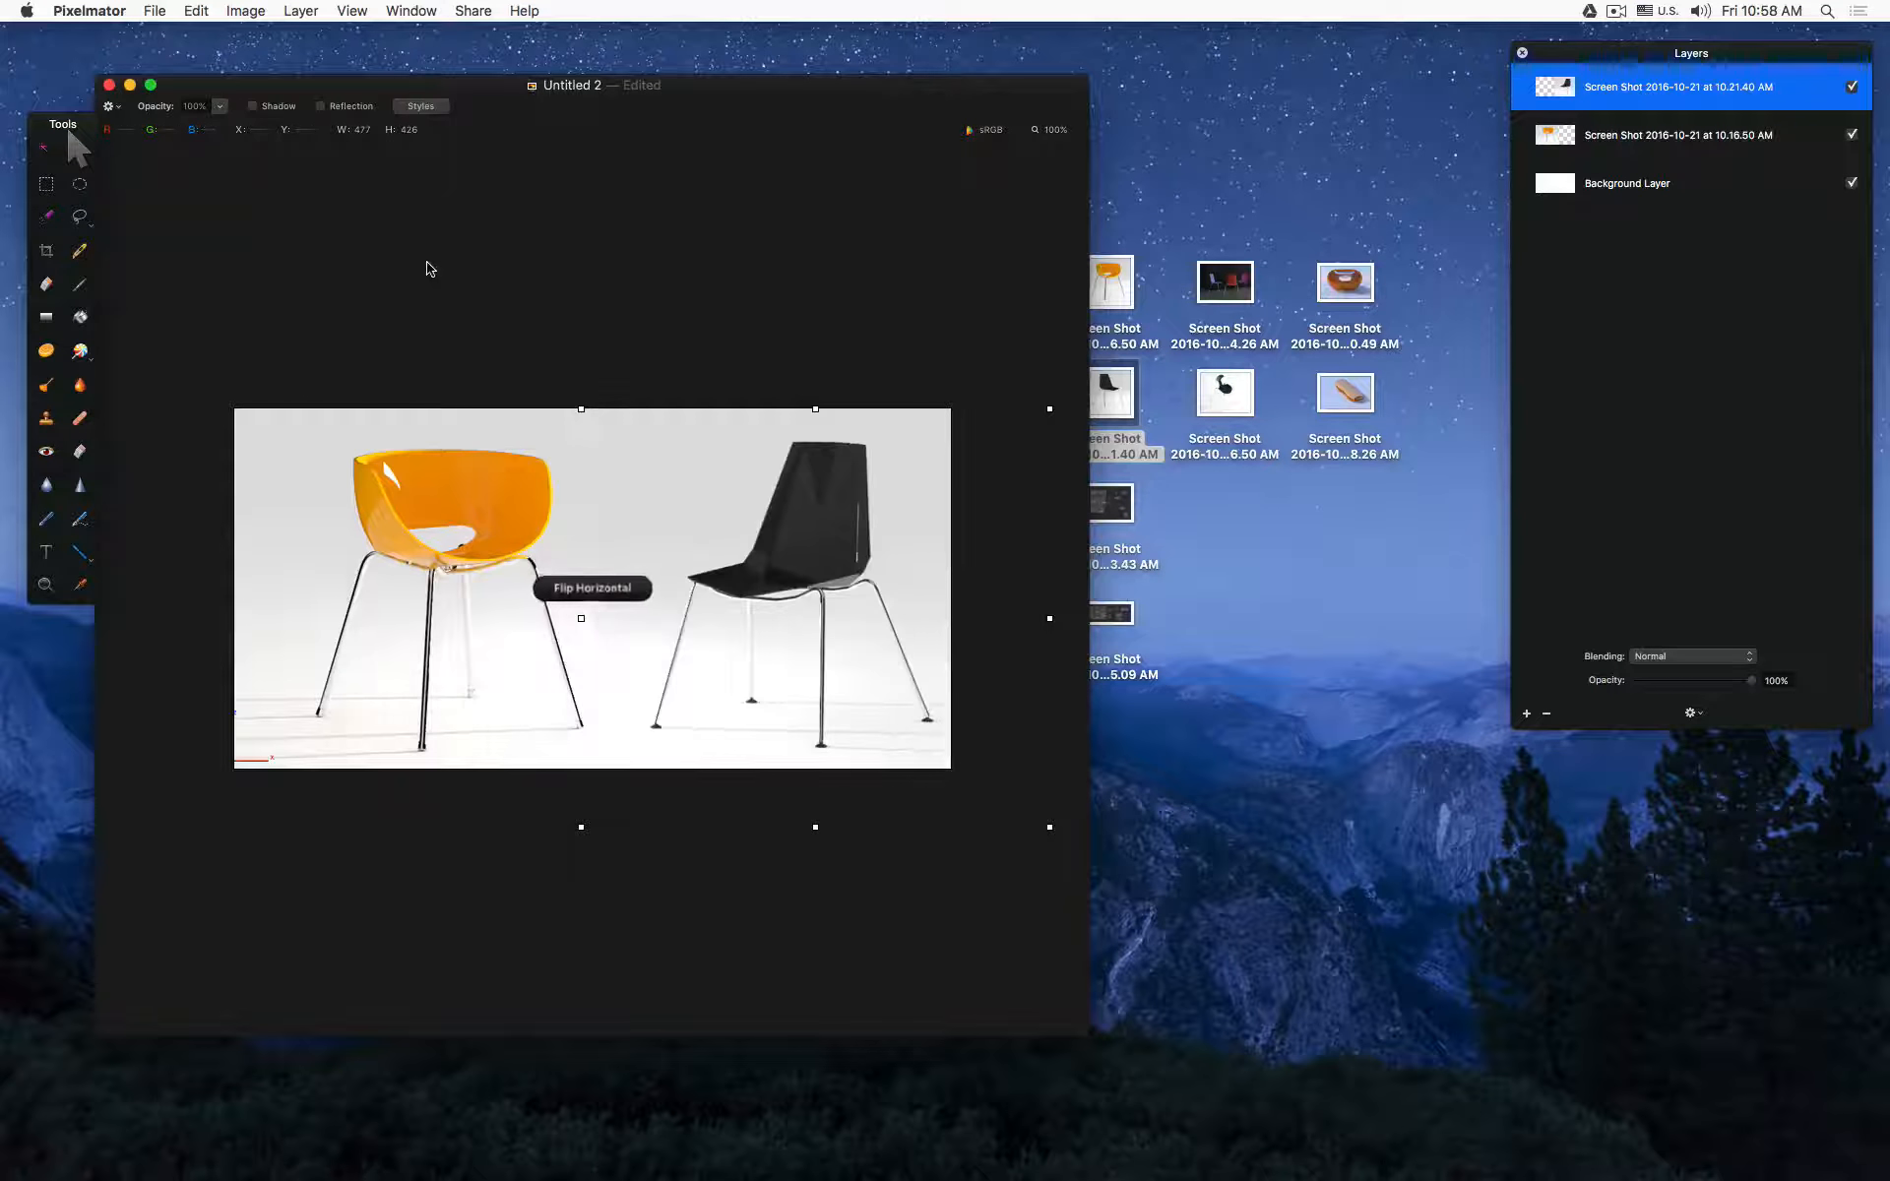
right_click(757, 472)
left_click(823, 609)
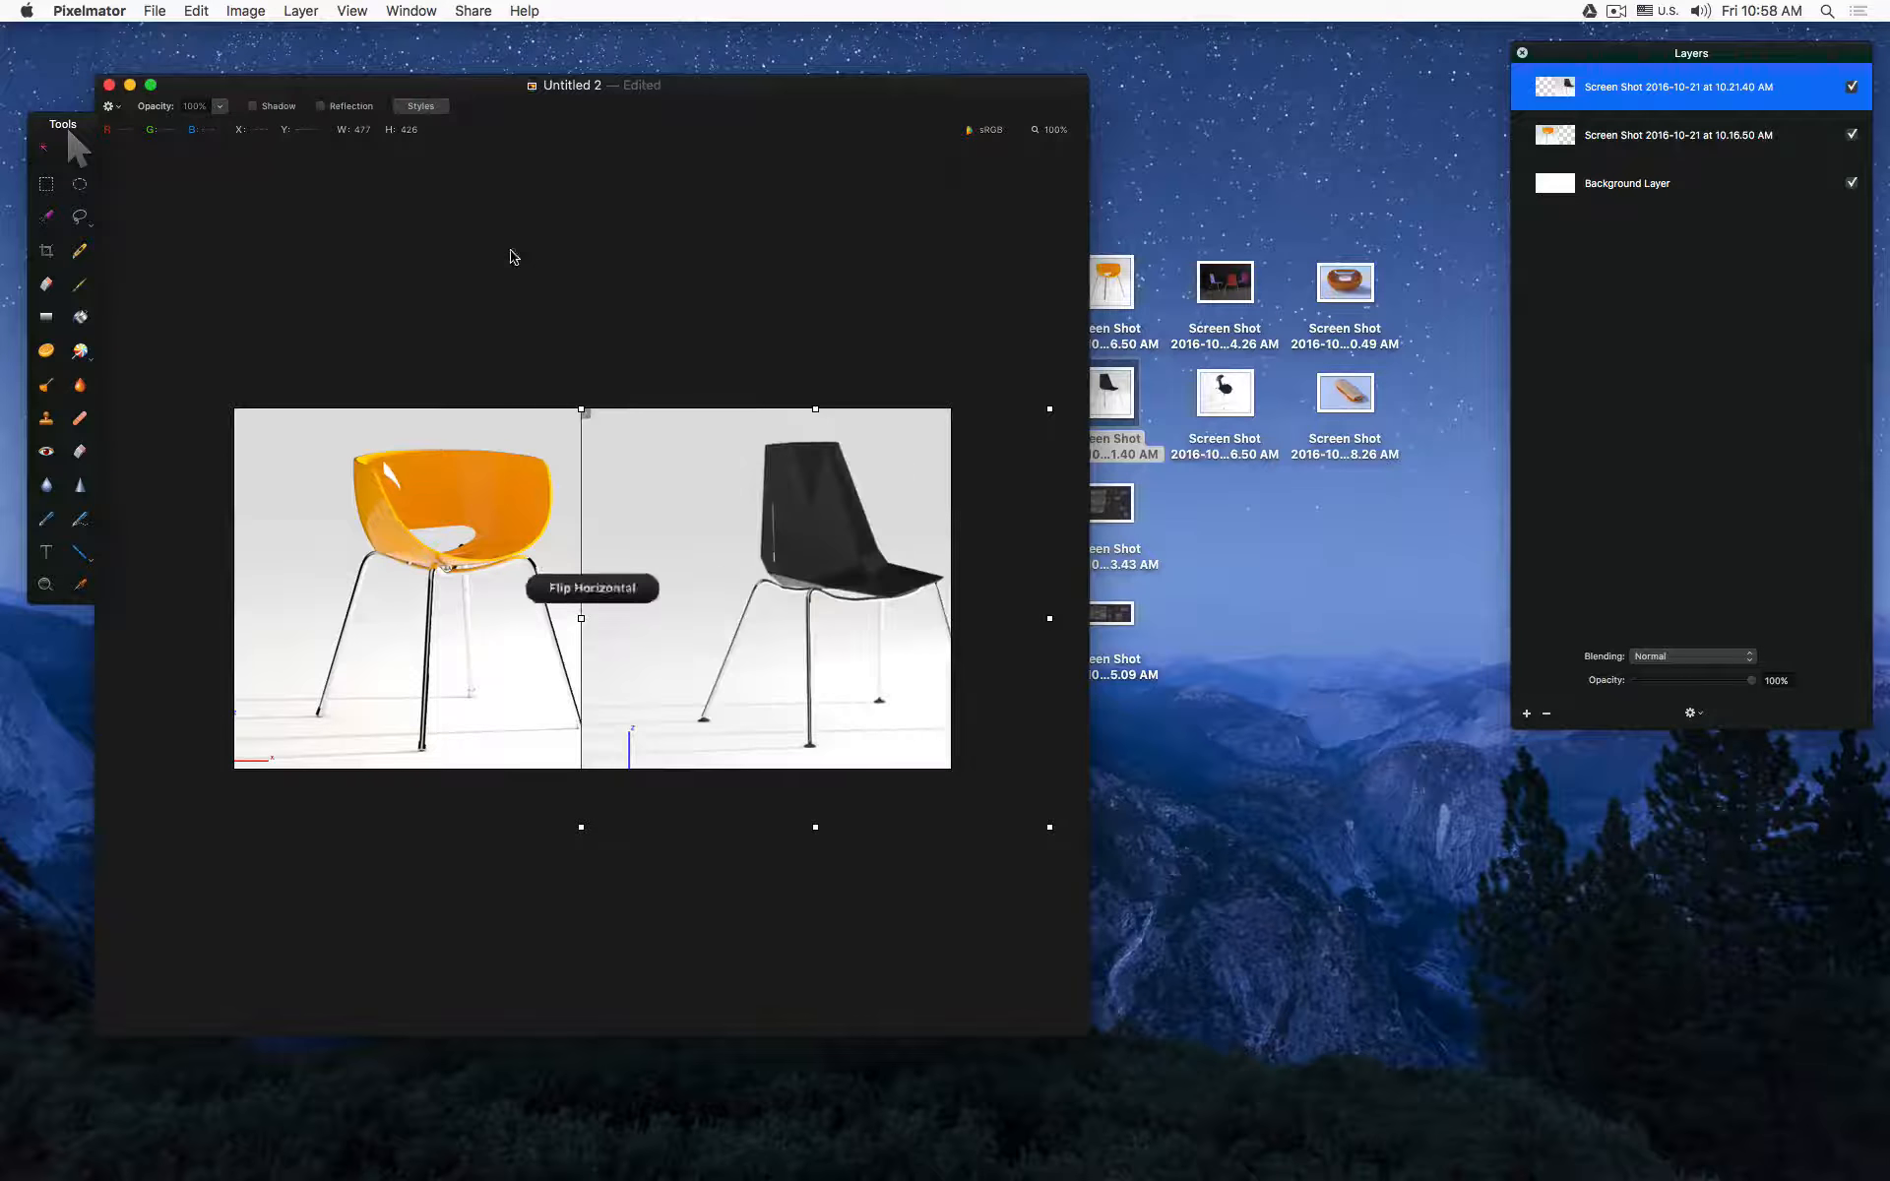
right_click(386, 546)
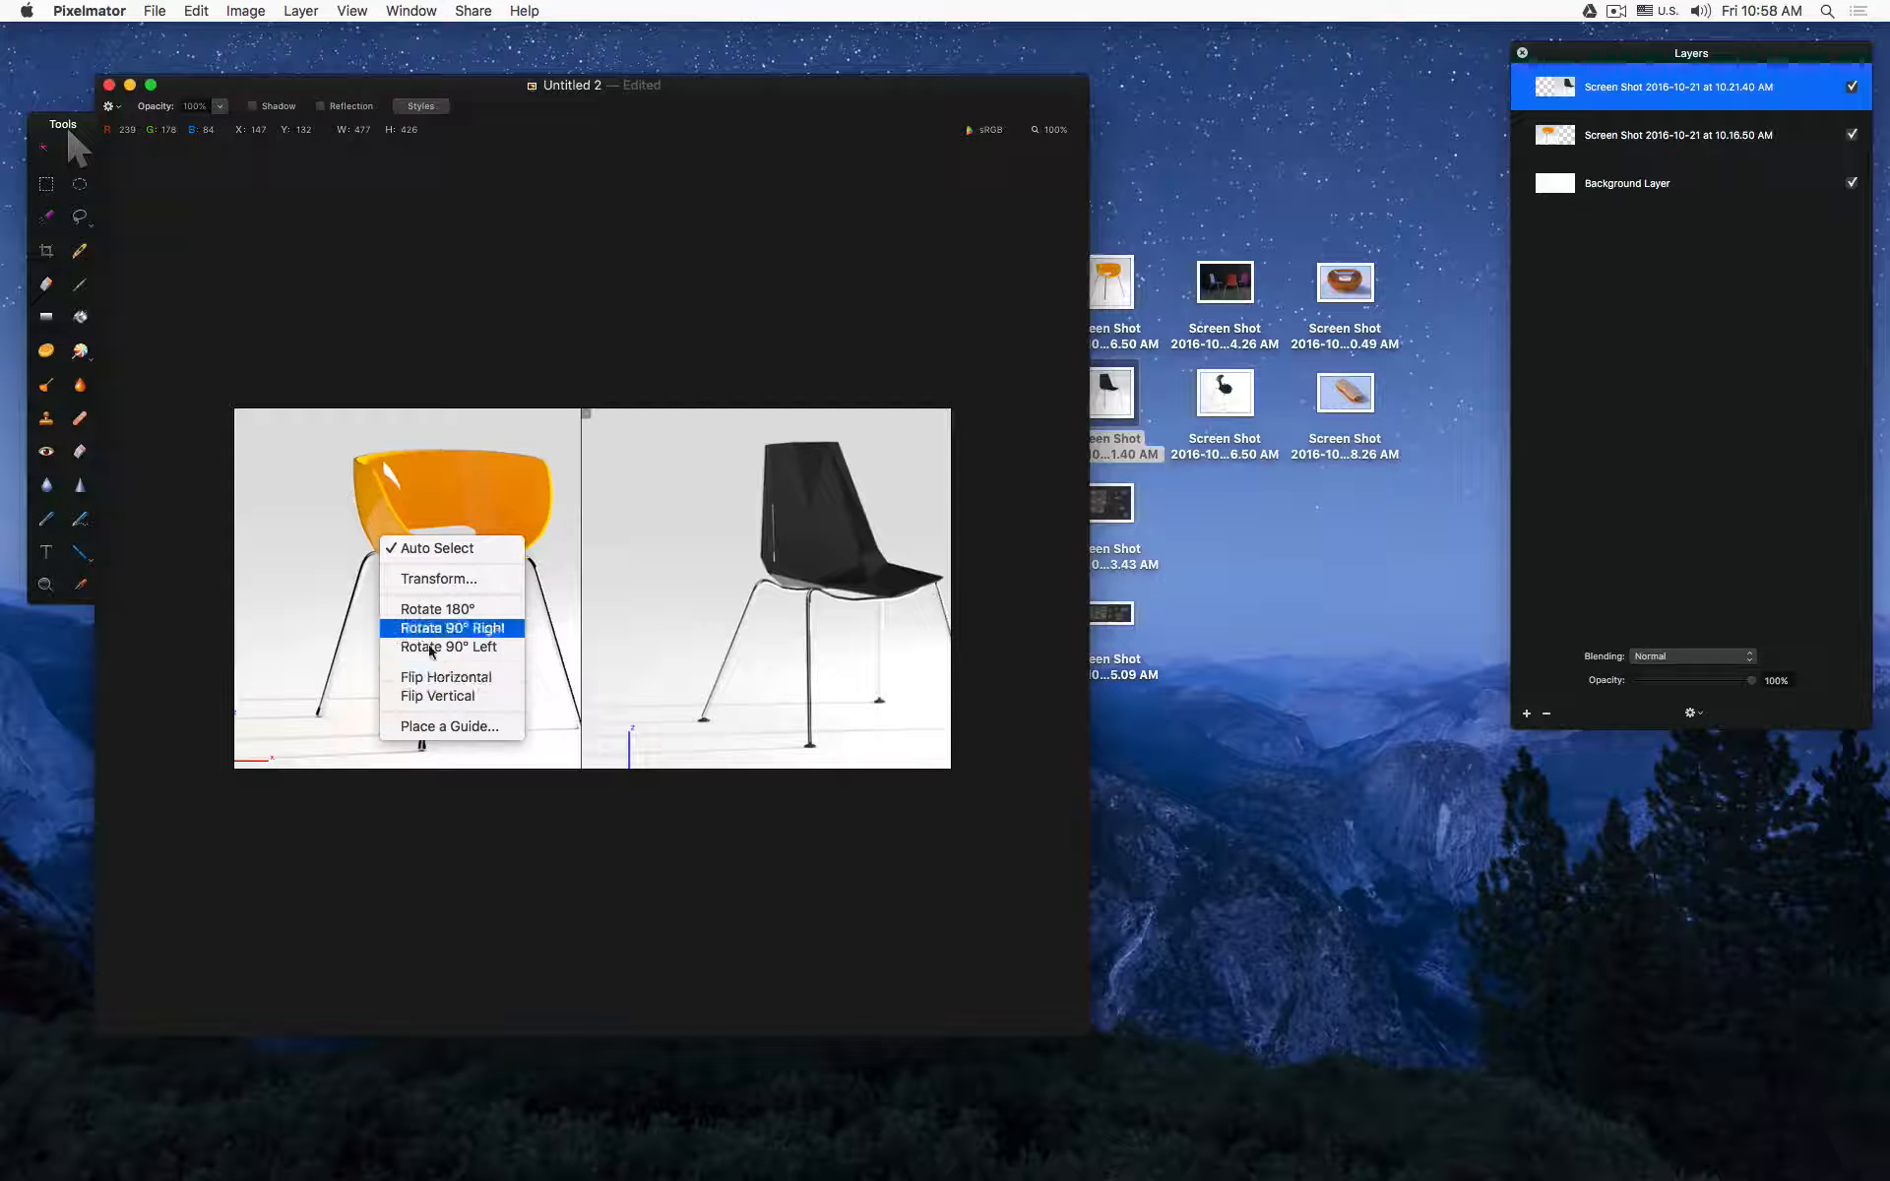
left_click(440, 679)
key("cmd+z")
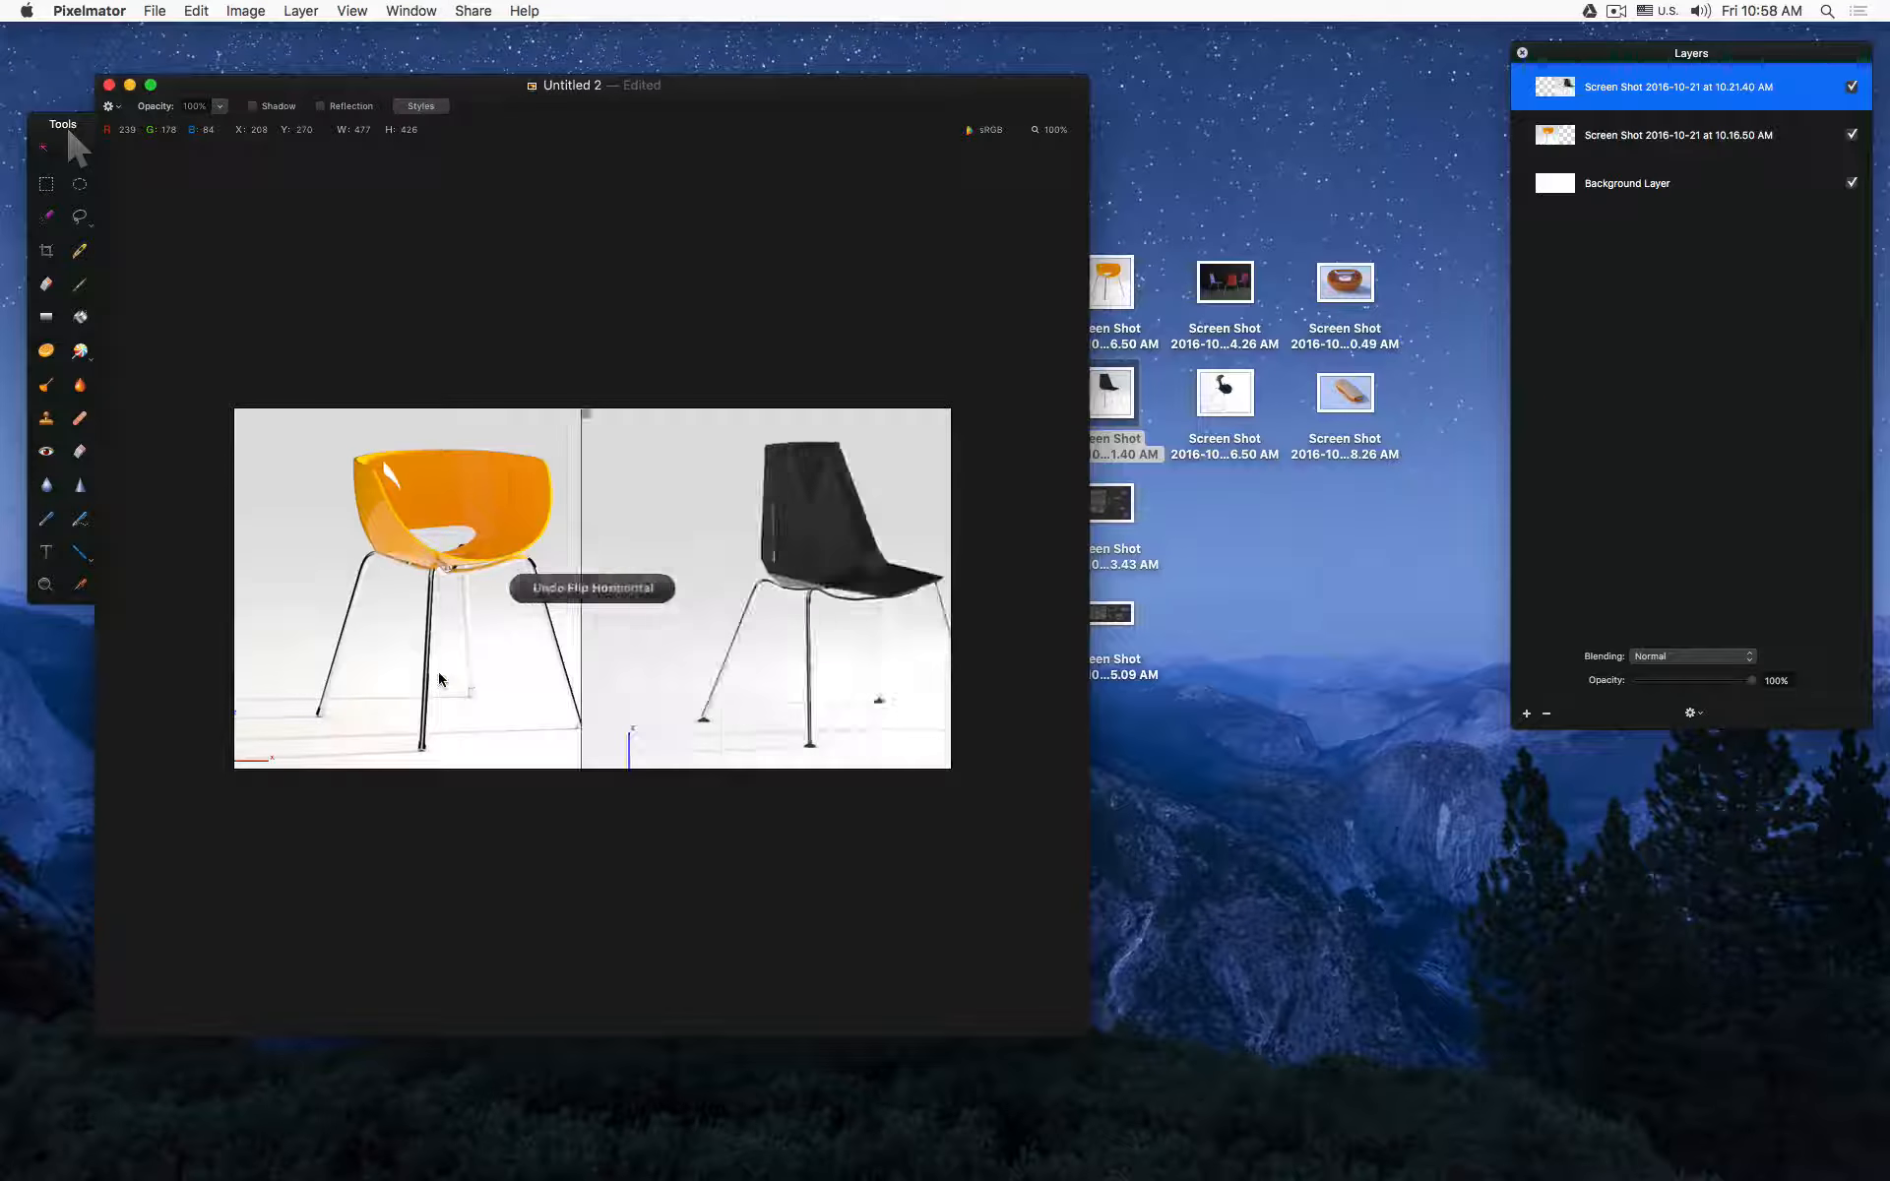
Step: Select the orange chair layer and flip it horizontally
left_click(397, 563)
right_click(397, 563)
left_click(443, 676)
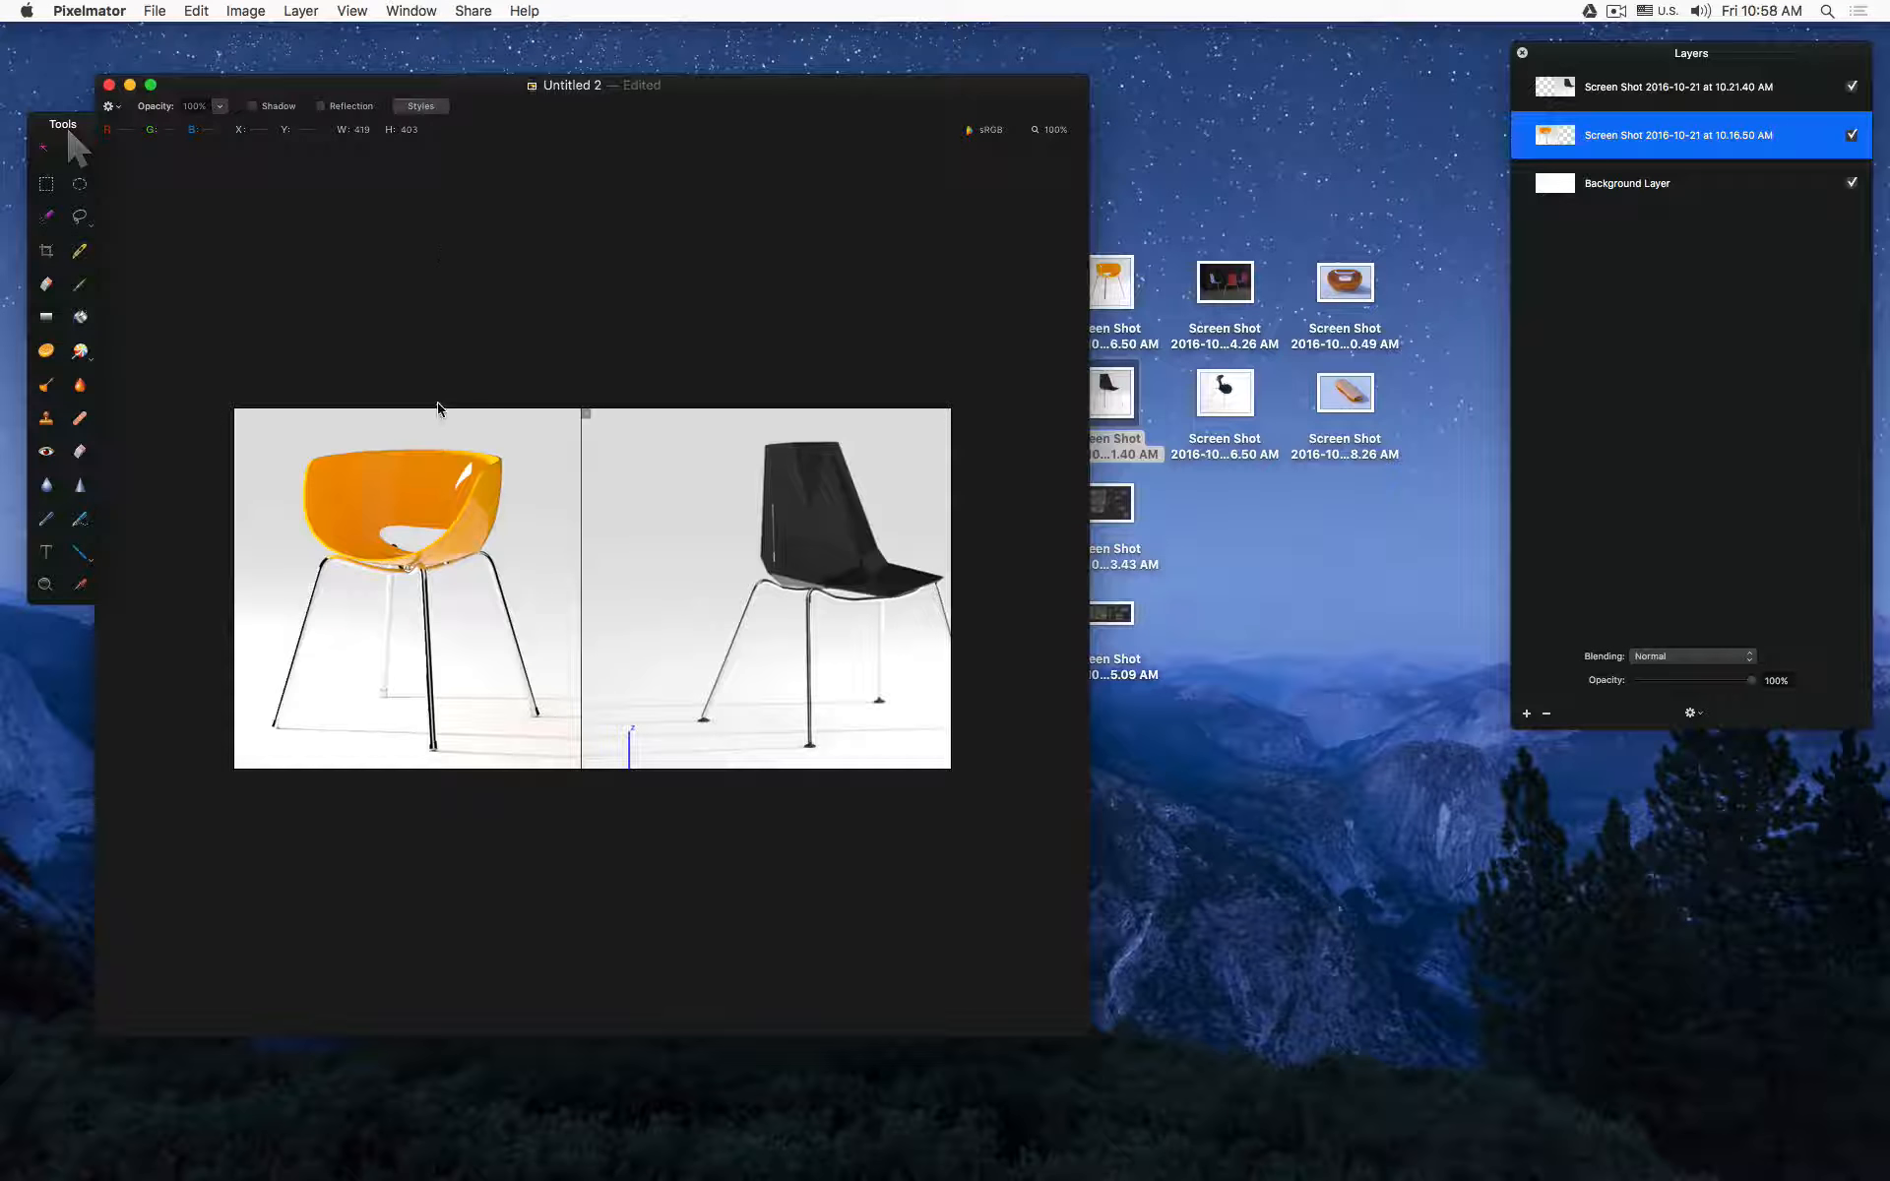
Step: Move the black chair left toward the orange chair and clear the strip of its layer that covers the orange chair's right side
left_click(837, 551)
left_click_drag(837, 551, 768, 552)
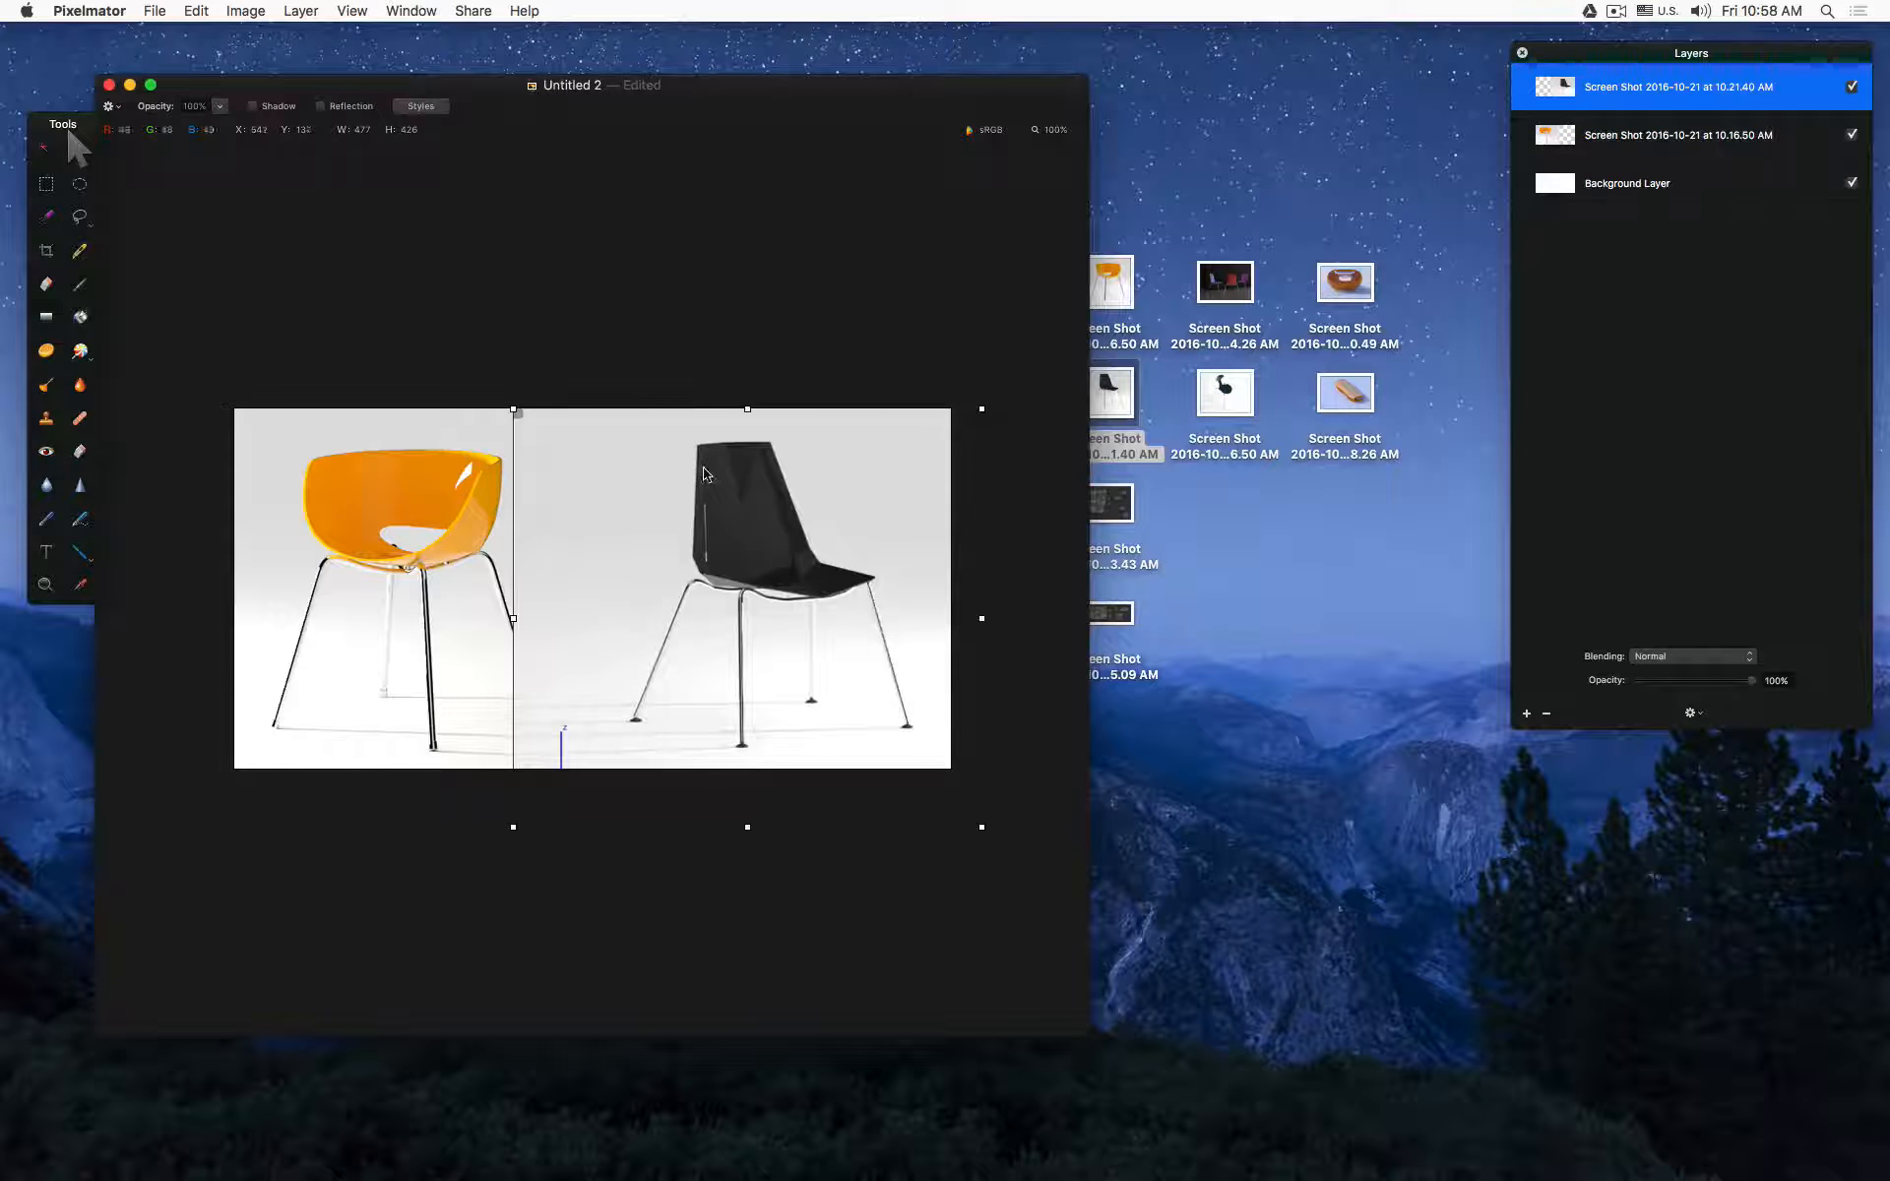
left_click(46, 183)
left_click_drag(429, 399, 521, 819)
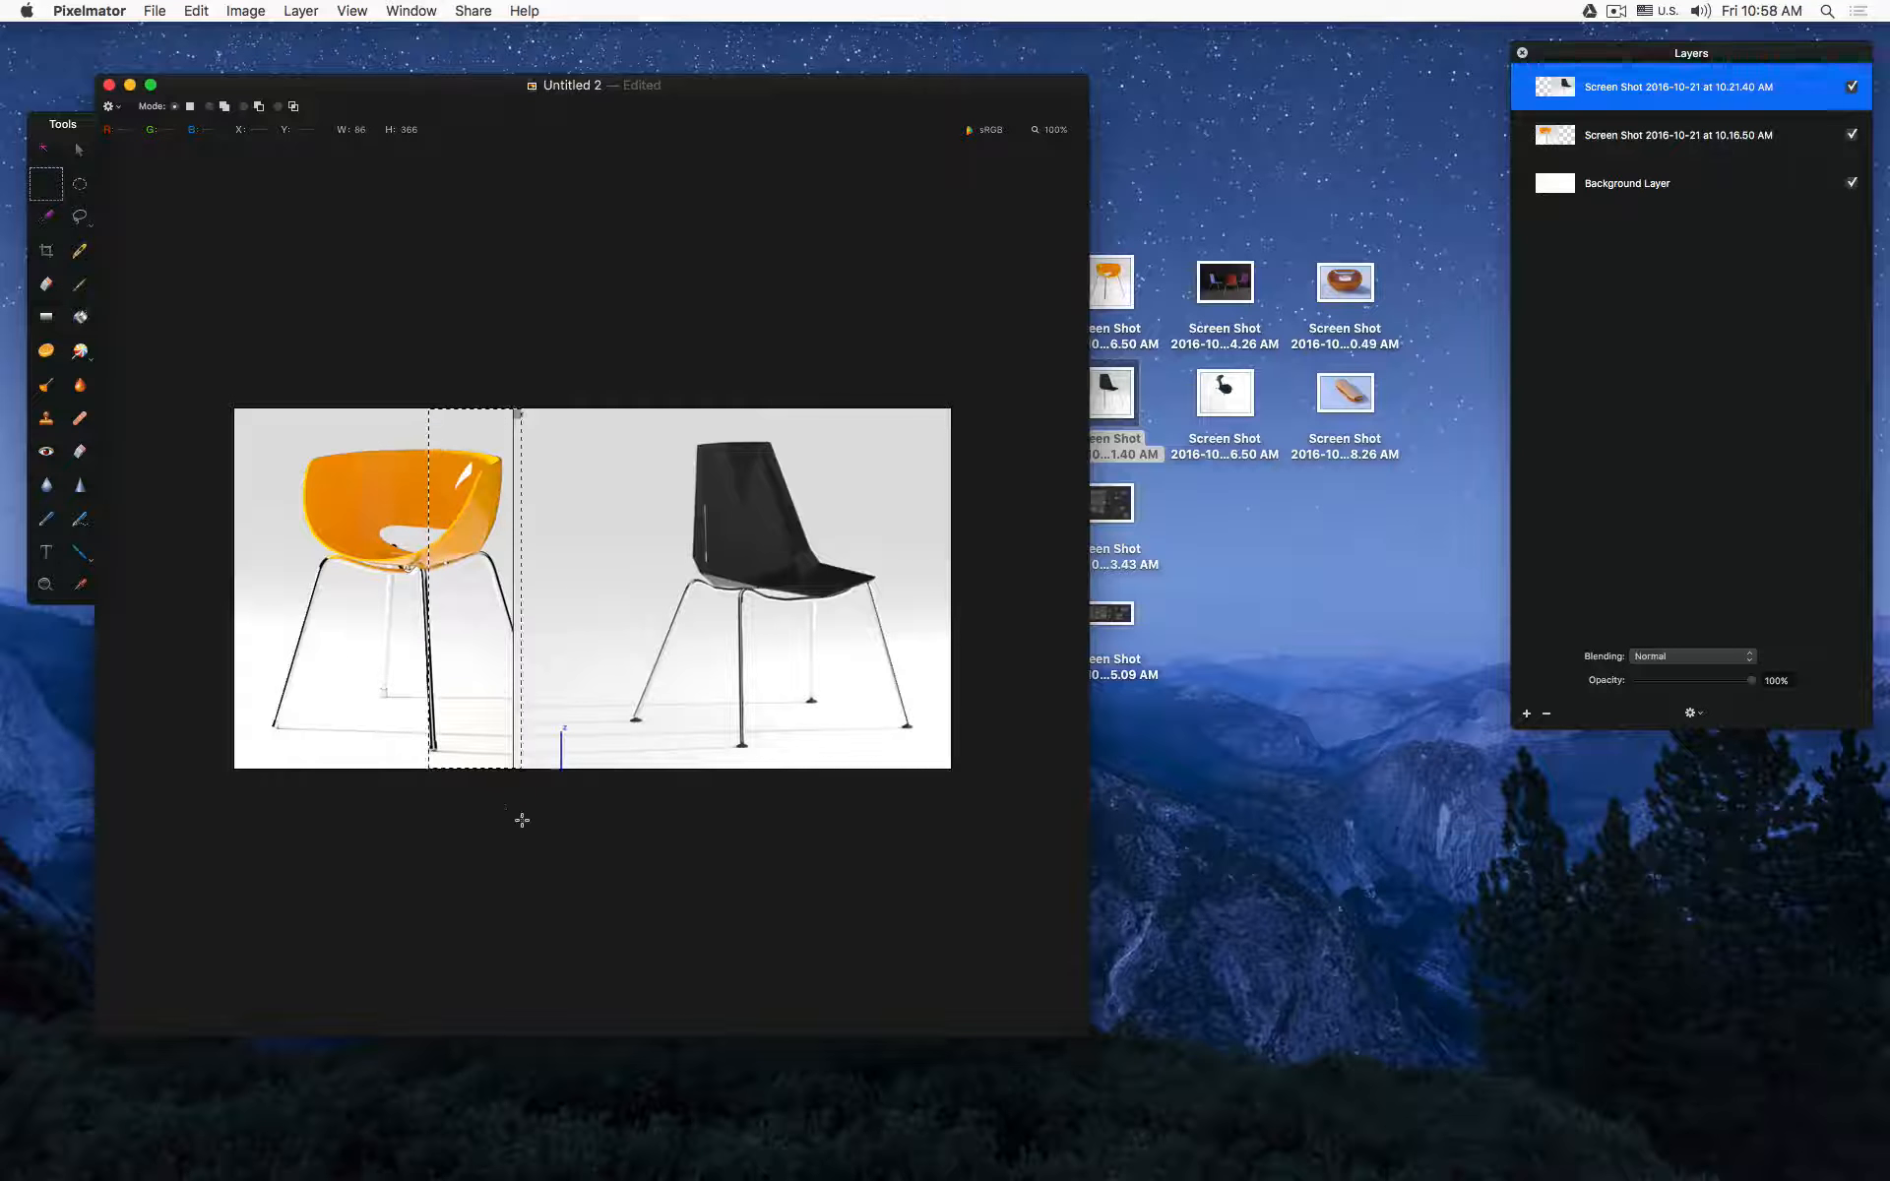
key("Delete")
Step: Move the black chair right, away from the orange chair, and nudge it up a few pixels to line up the floor lines
key("v")
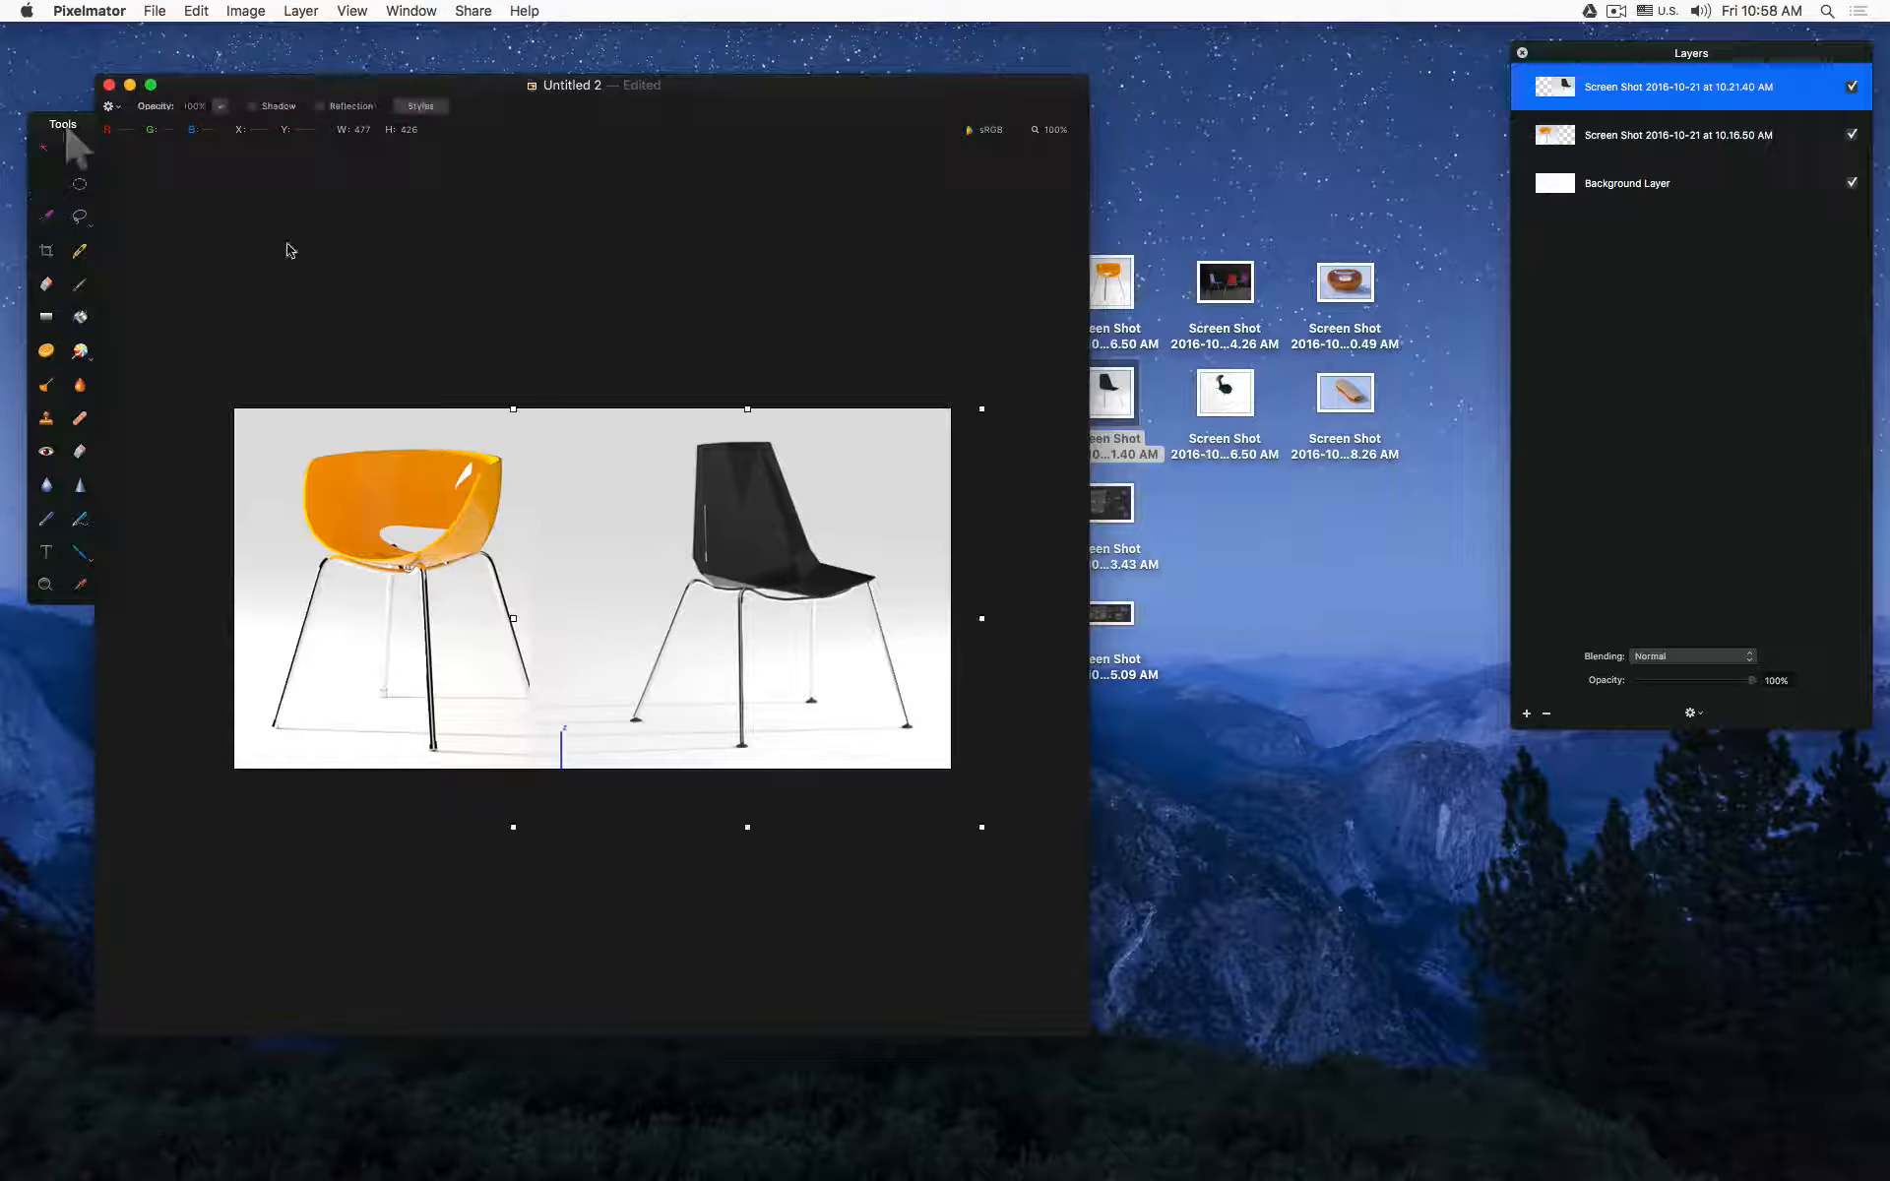
left_click_drag(630, 493, 694, 486)
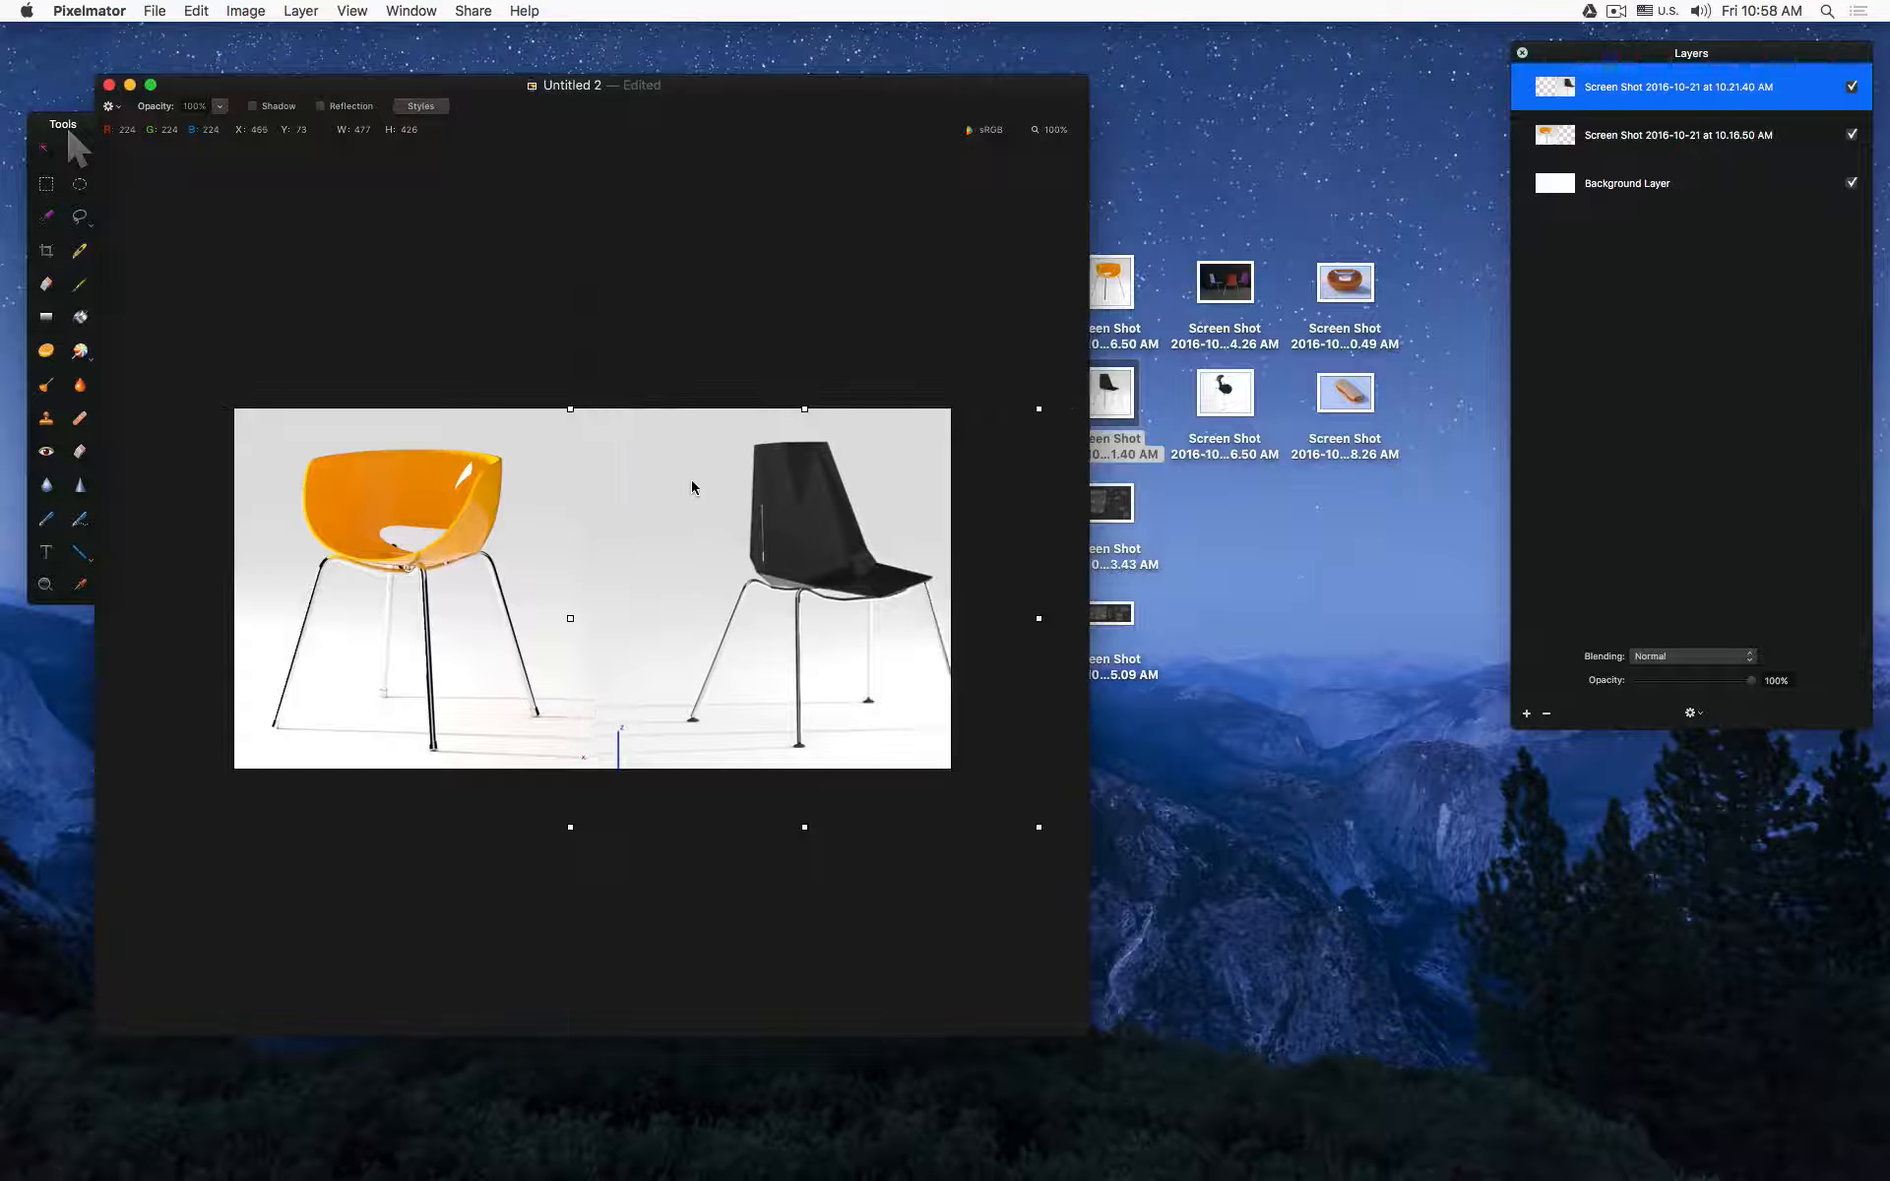
key("Up")
key("Up")
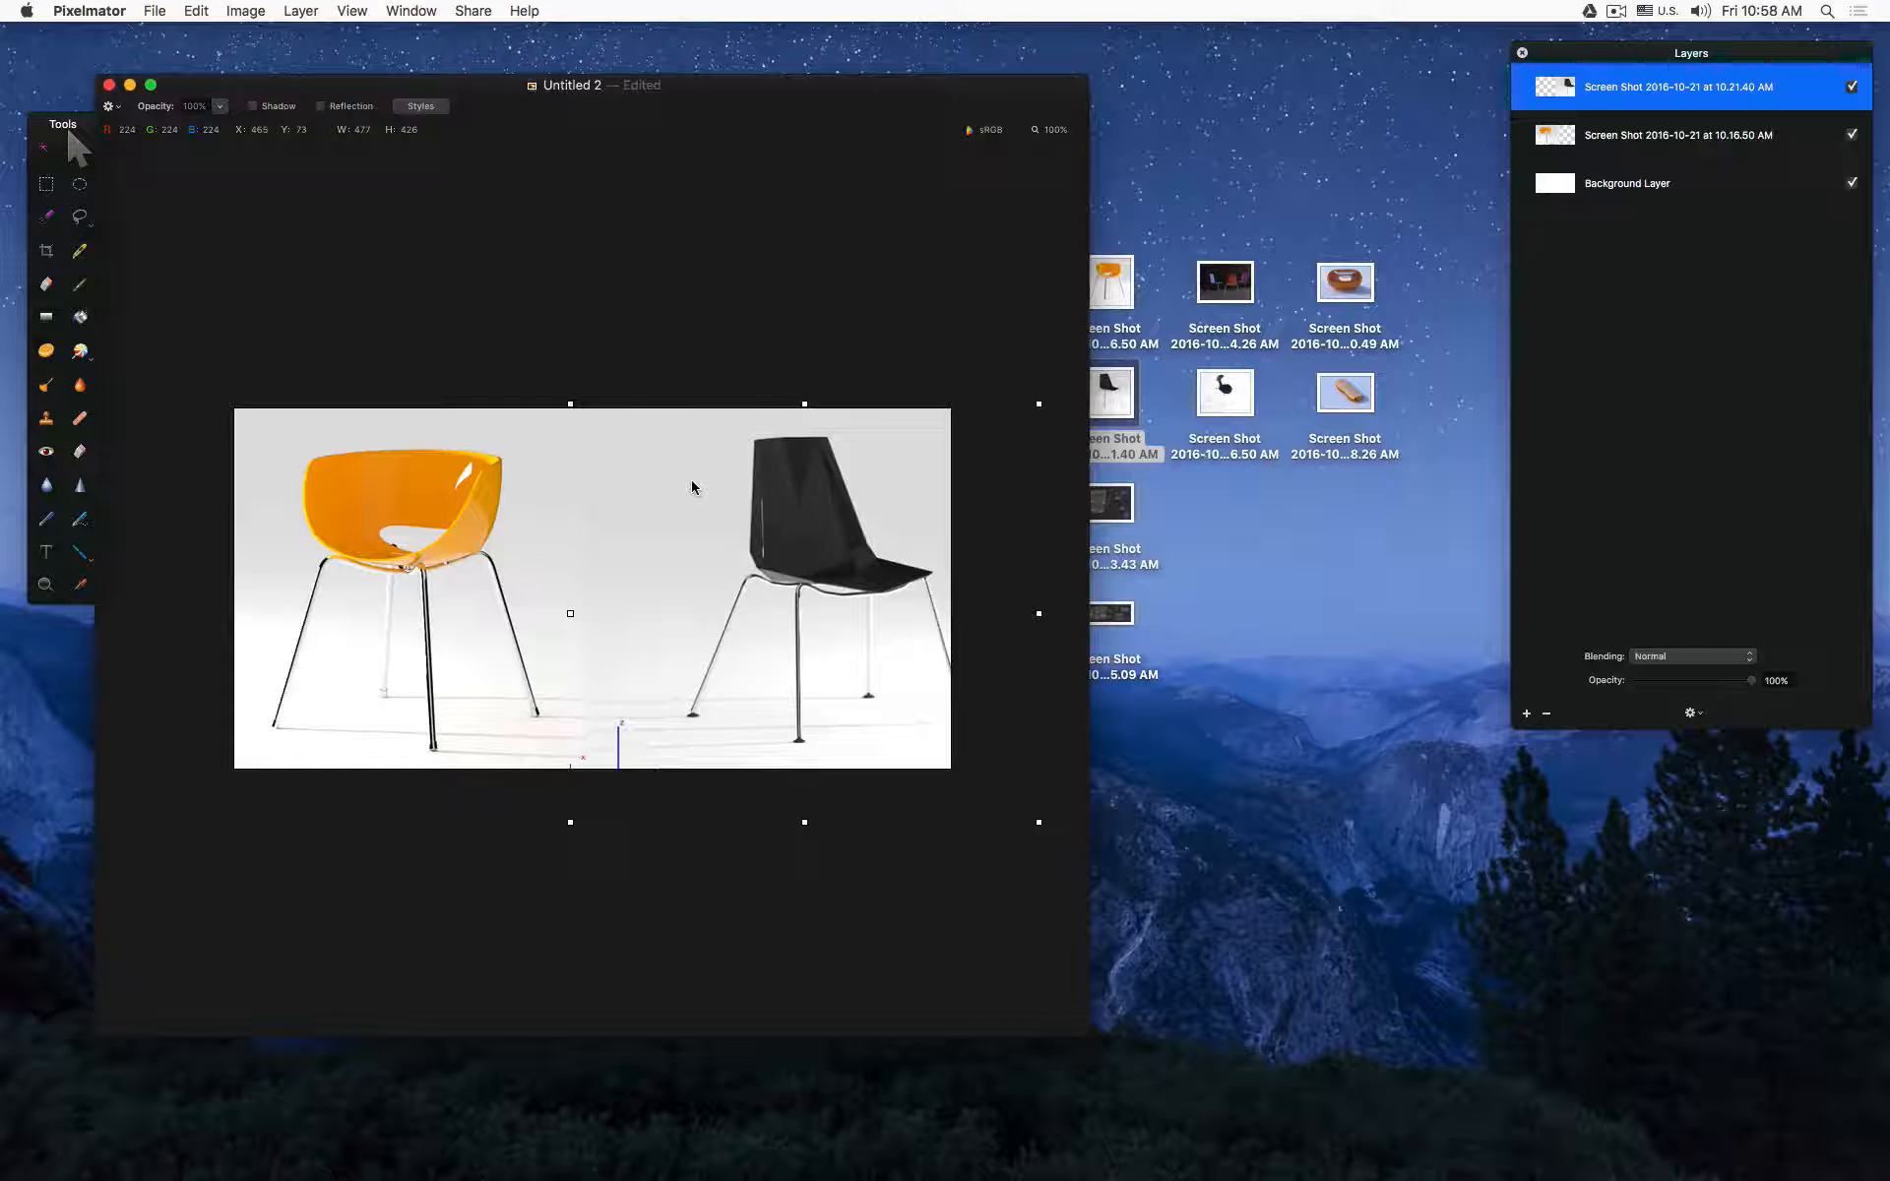
key("Up")
key("Up")
key("Down")
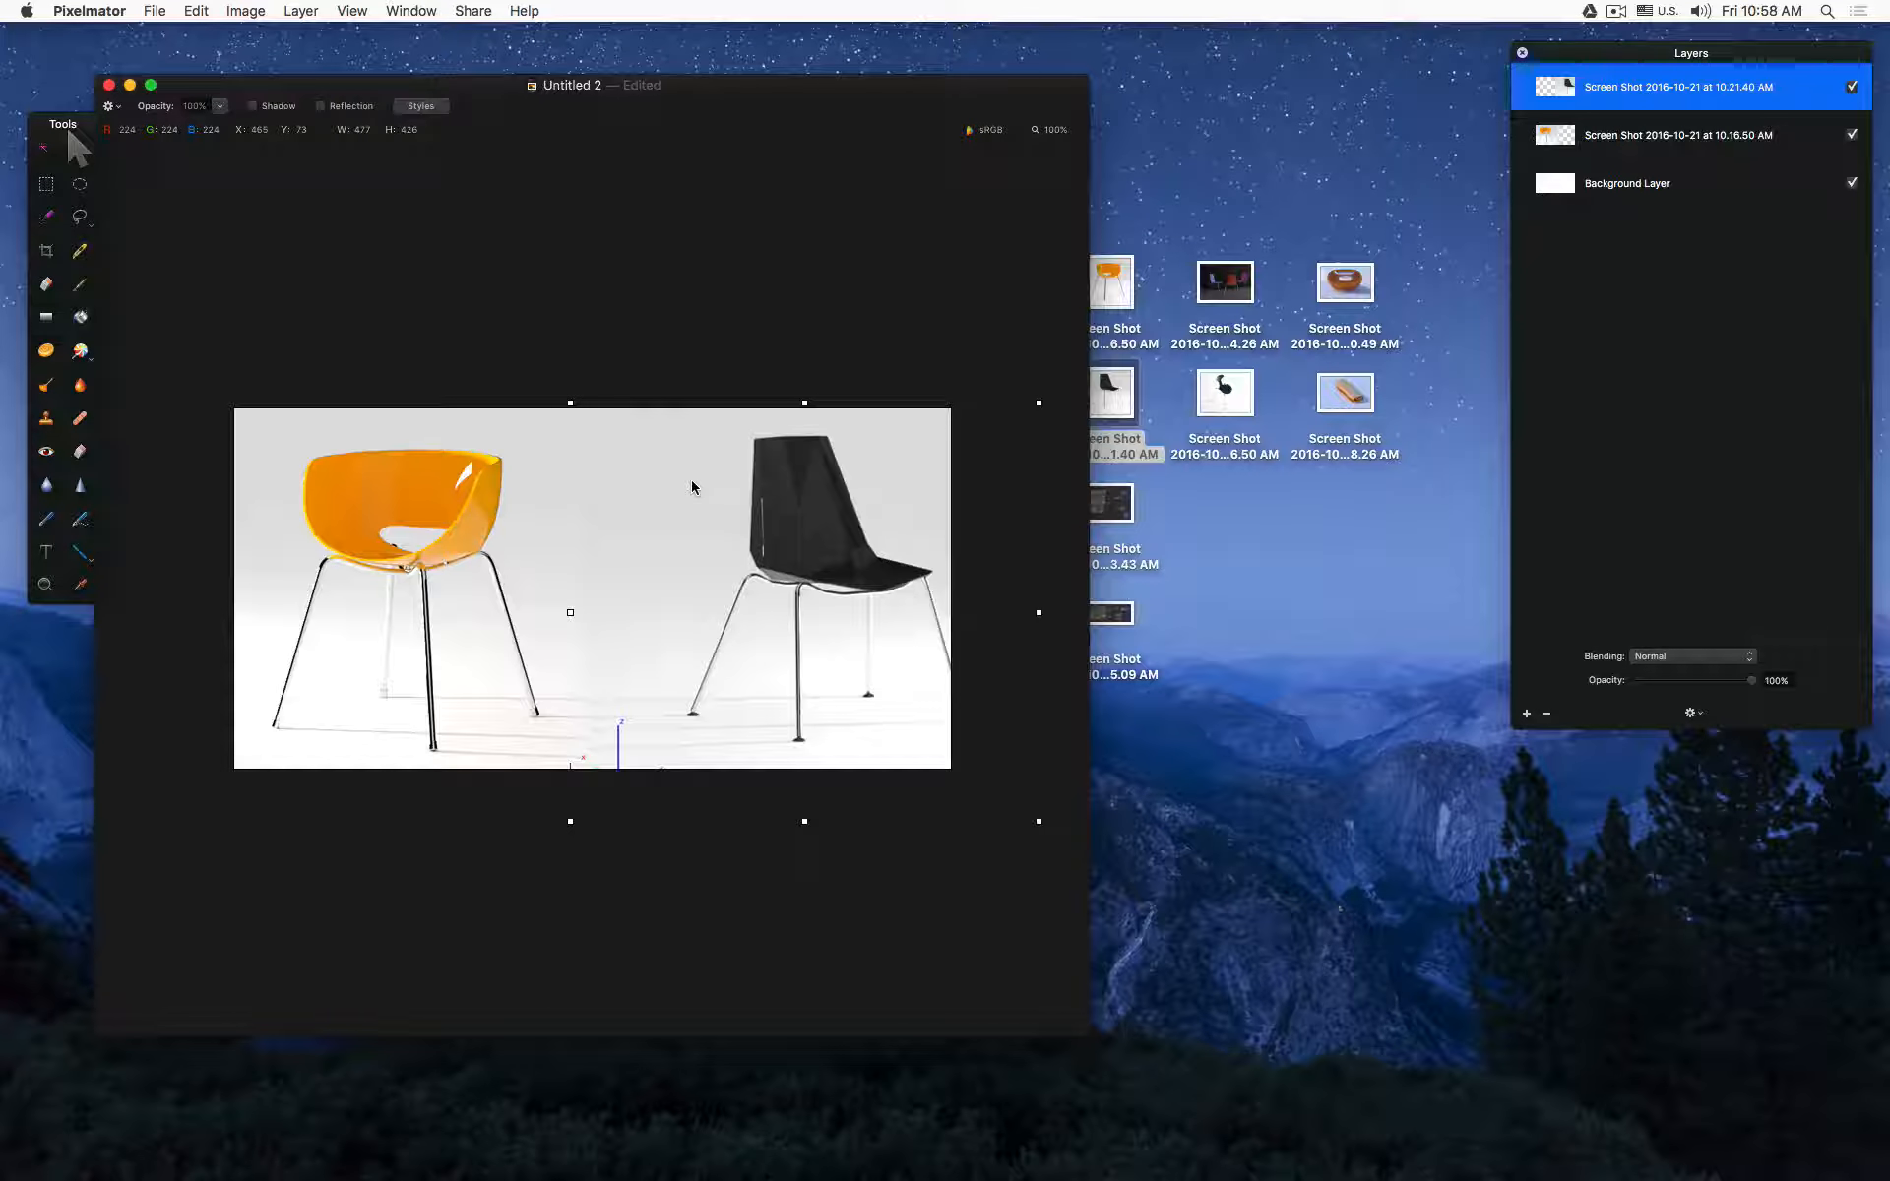
Step: Select both chair layers together and shift them slightly right, undoing the extra move of the pair back left
left_click(374, 485, "shift")
left_click_drag(335, 468, 347, 468)
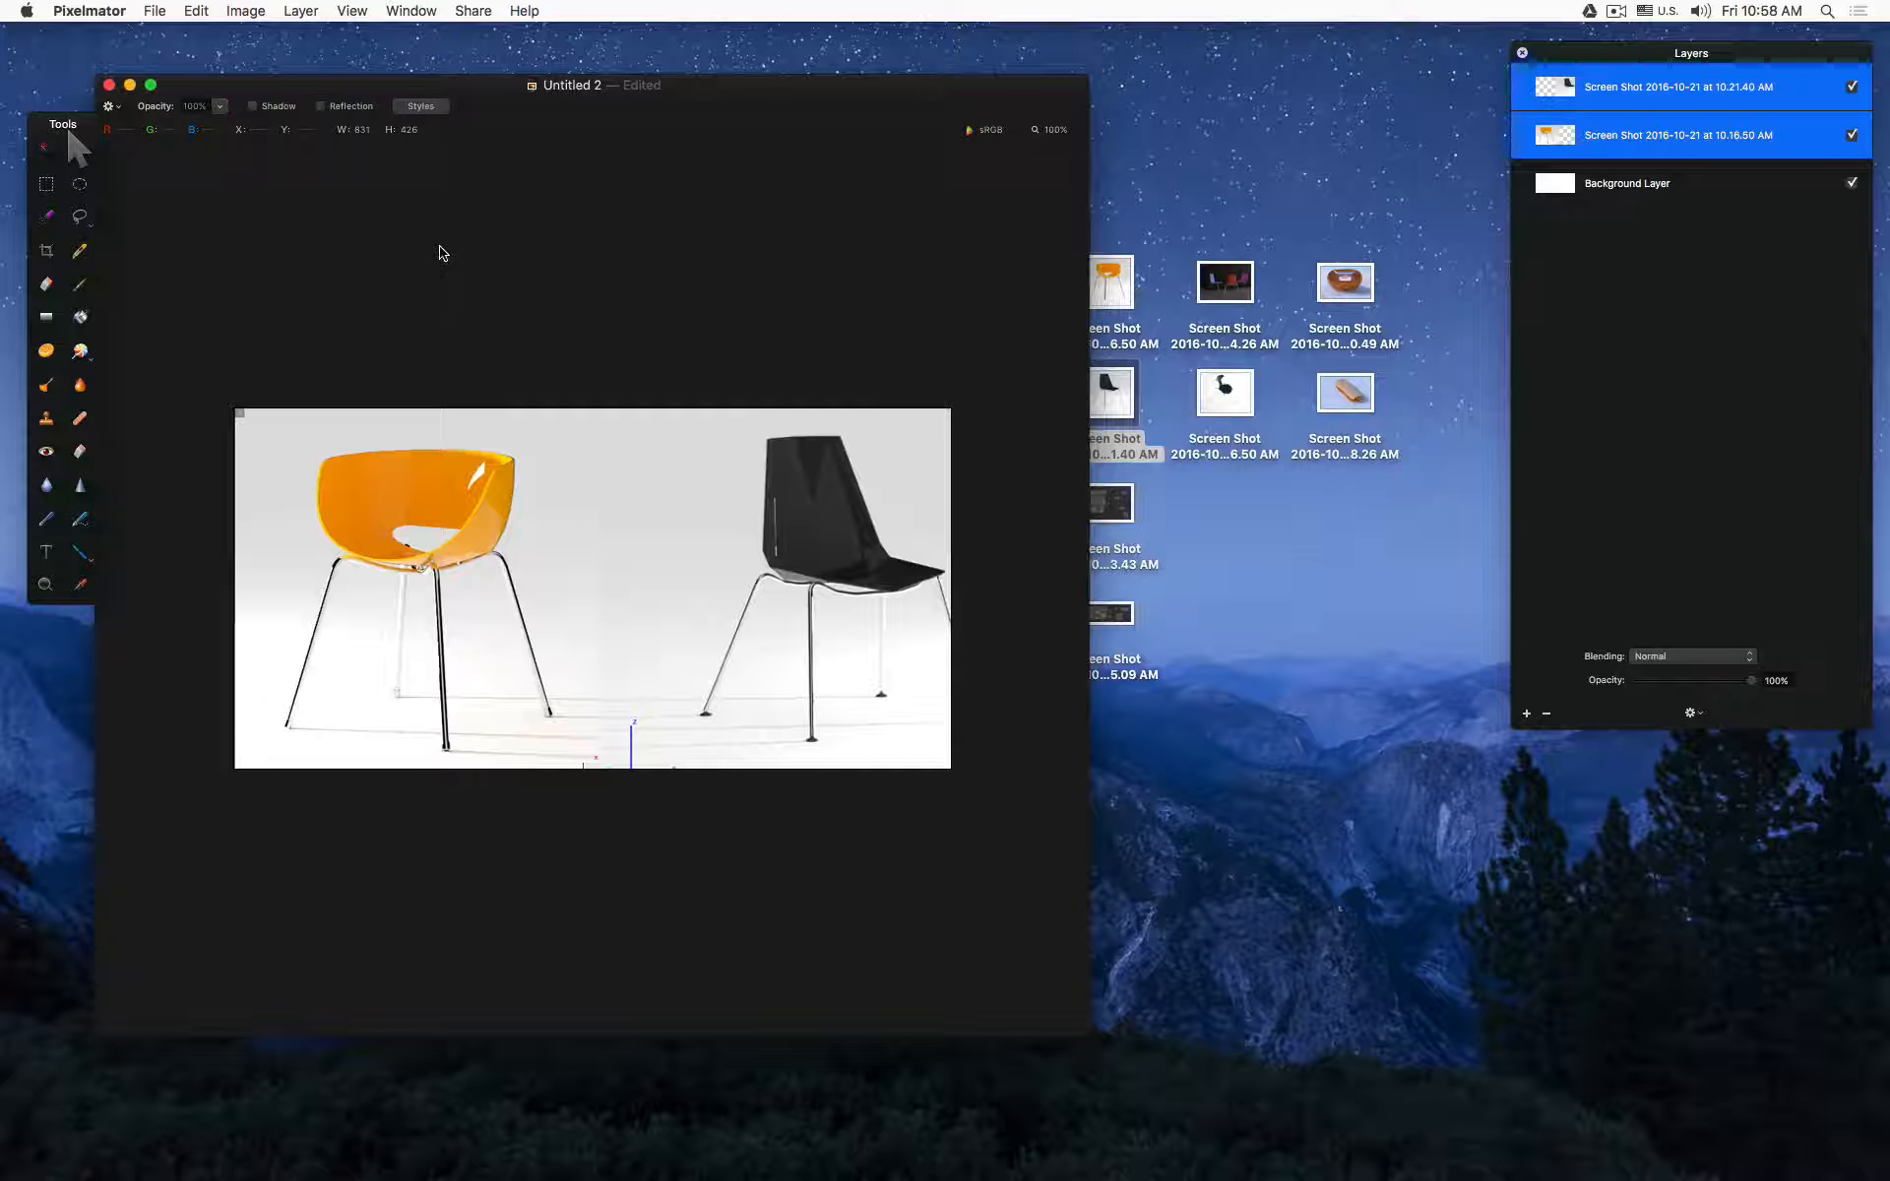
left_click_drag(835, 542, 818, 542)
key("super+z")
Step: Move only the black chair layer left and clear its part between the orange chair and the canvas centre, removing the selection
left_click(1538, 98)
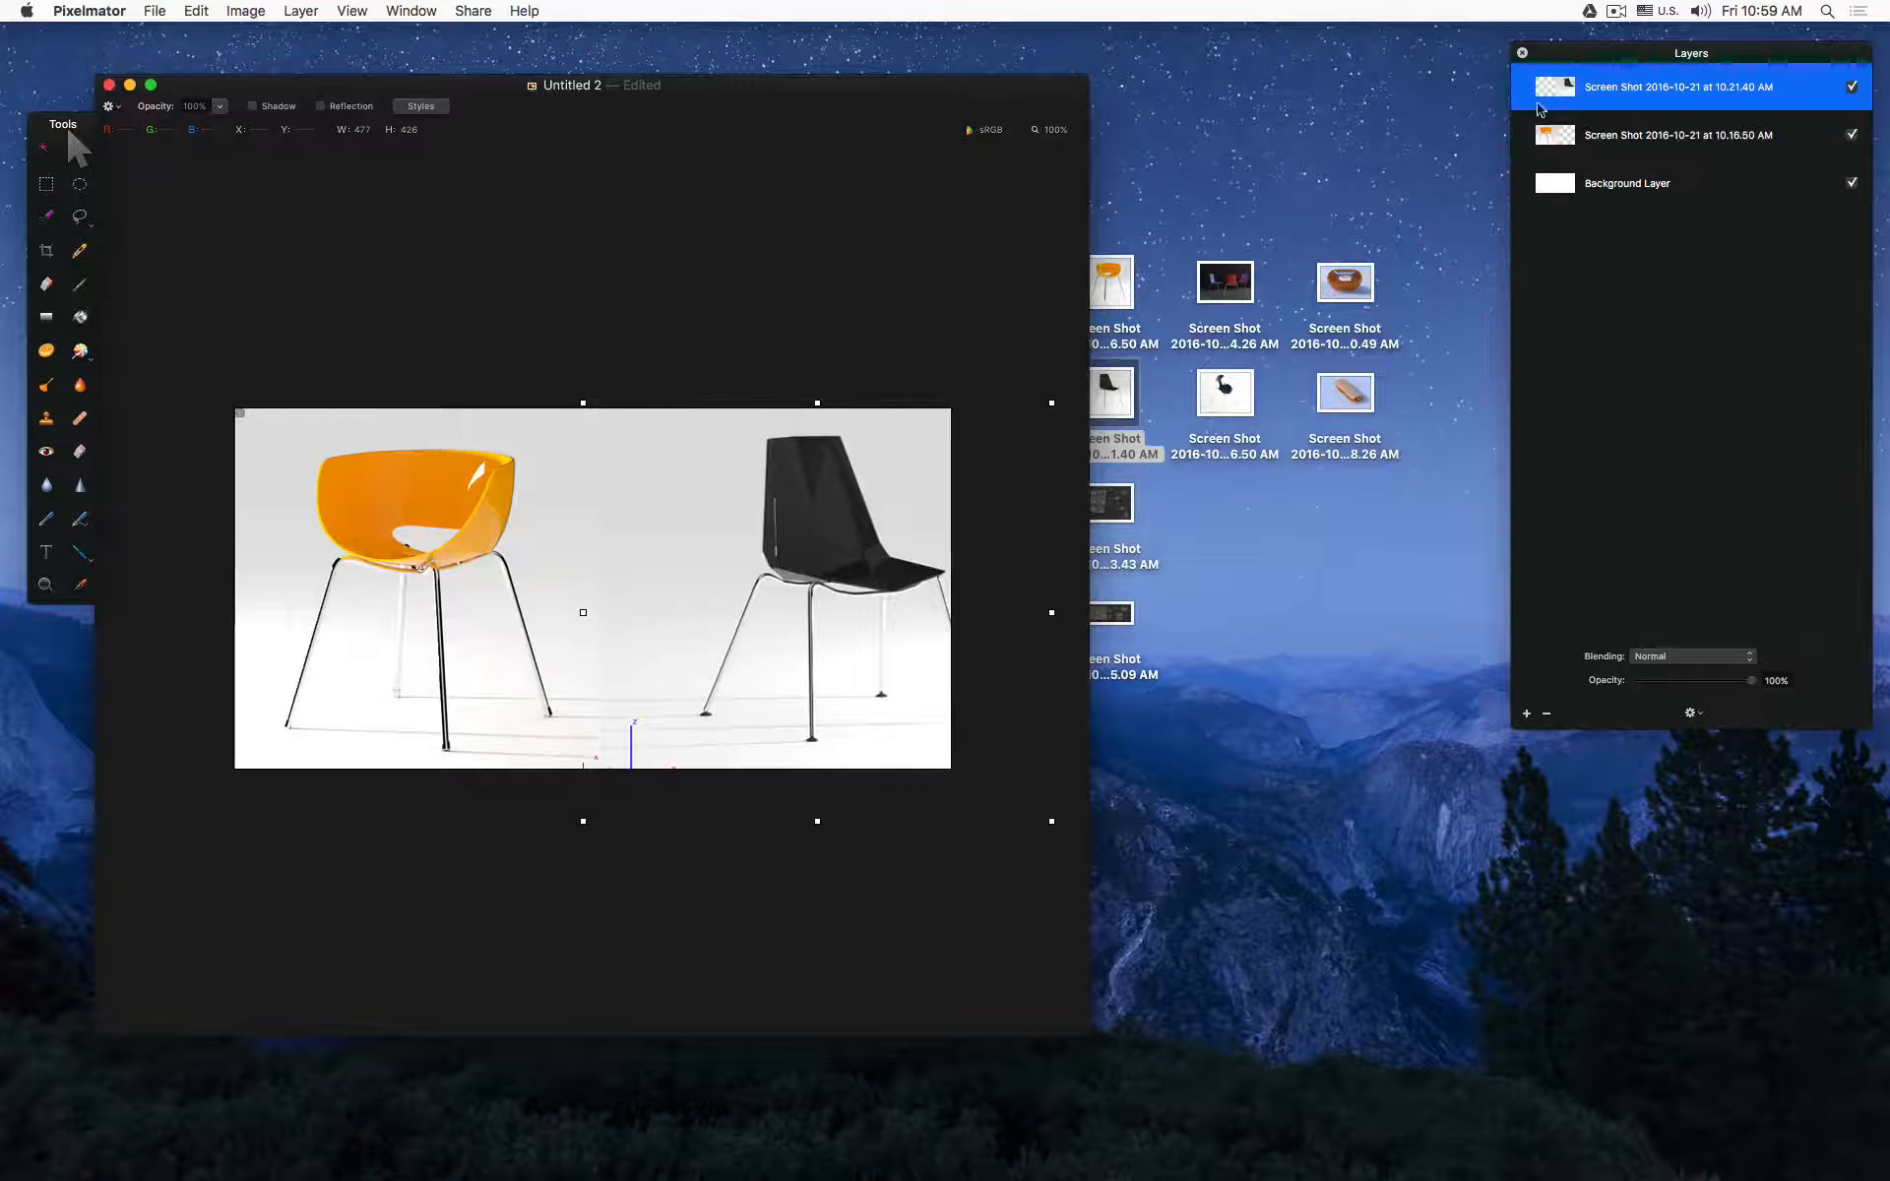
left_click_drag(858, 500, 809, 502)
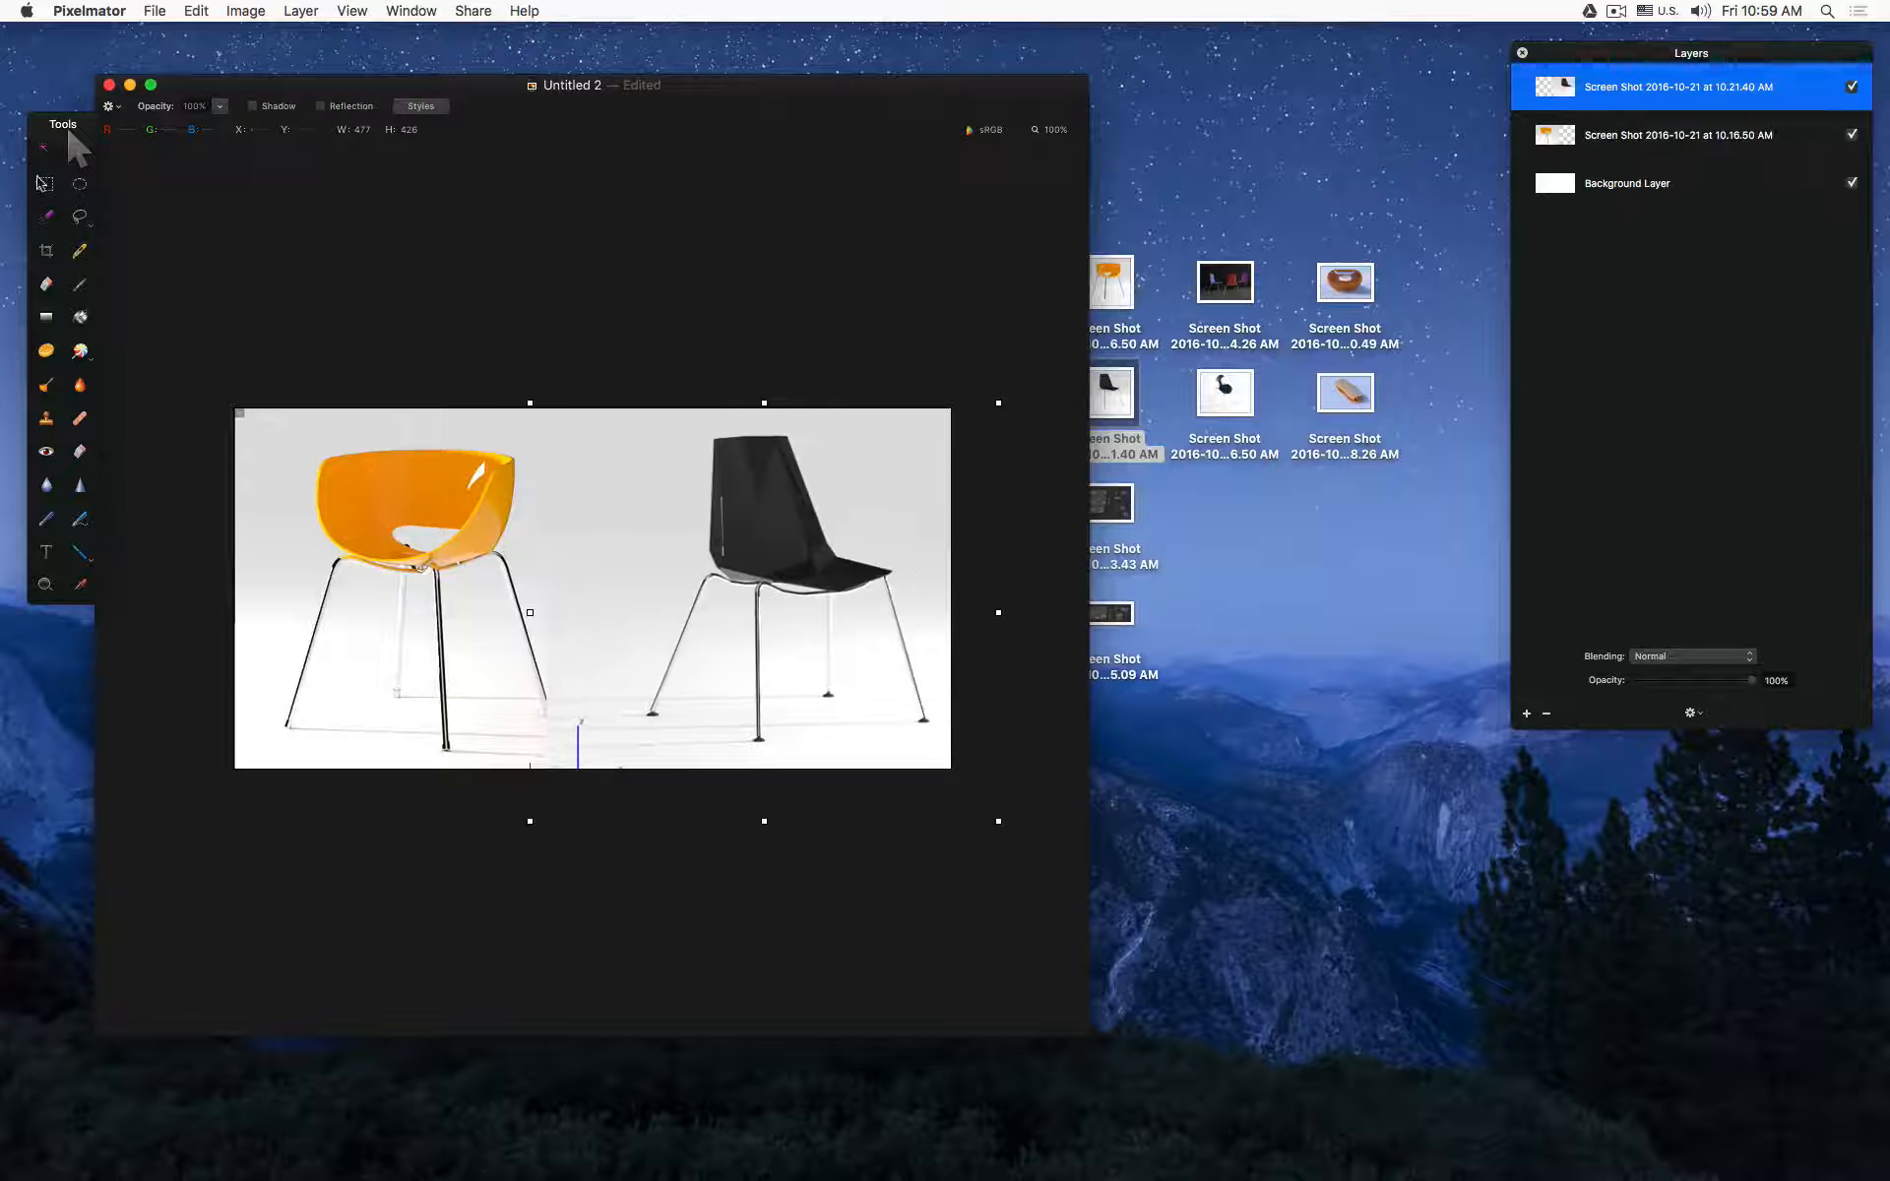
key("m")
left_click_drag(398, 286, 595, 915)
key("Delete")
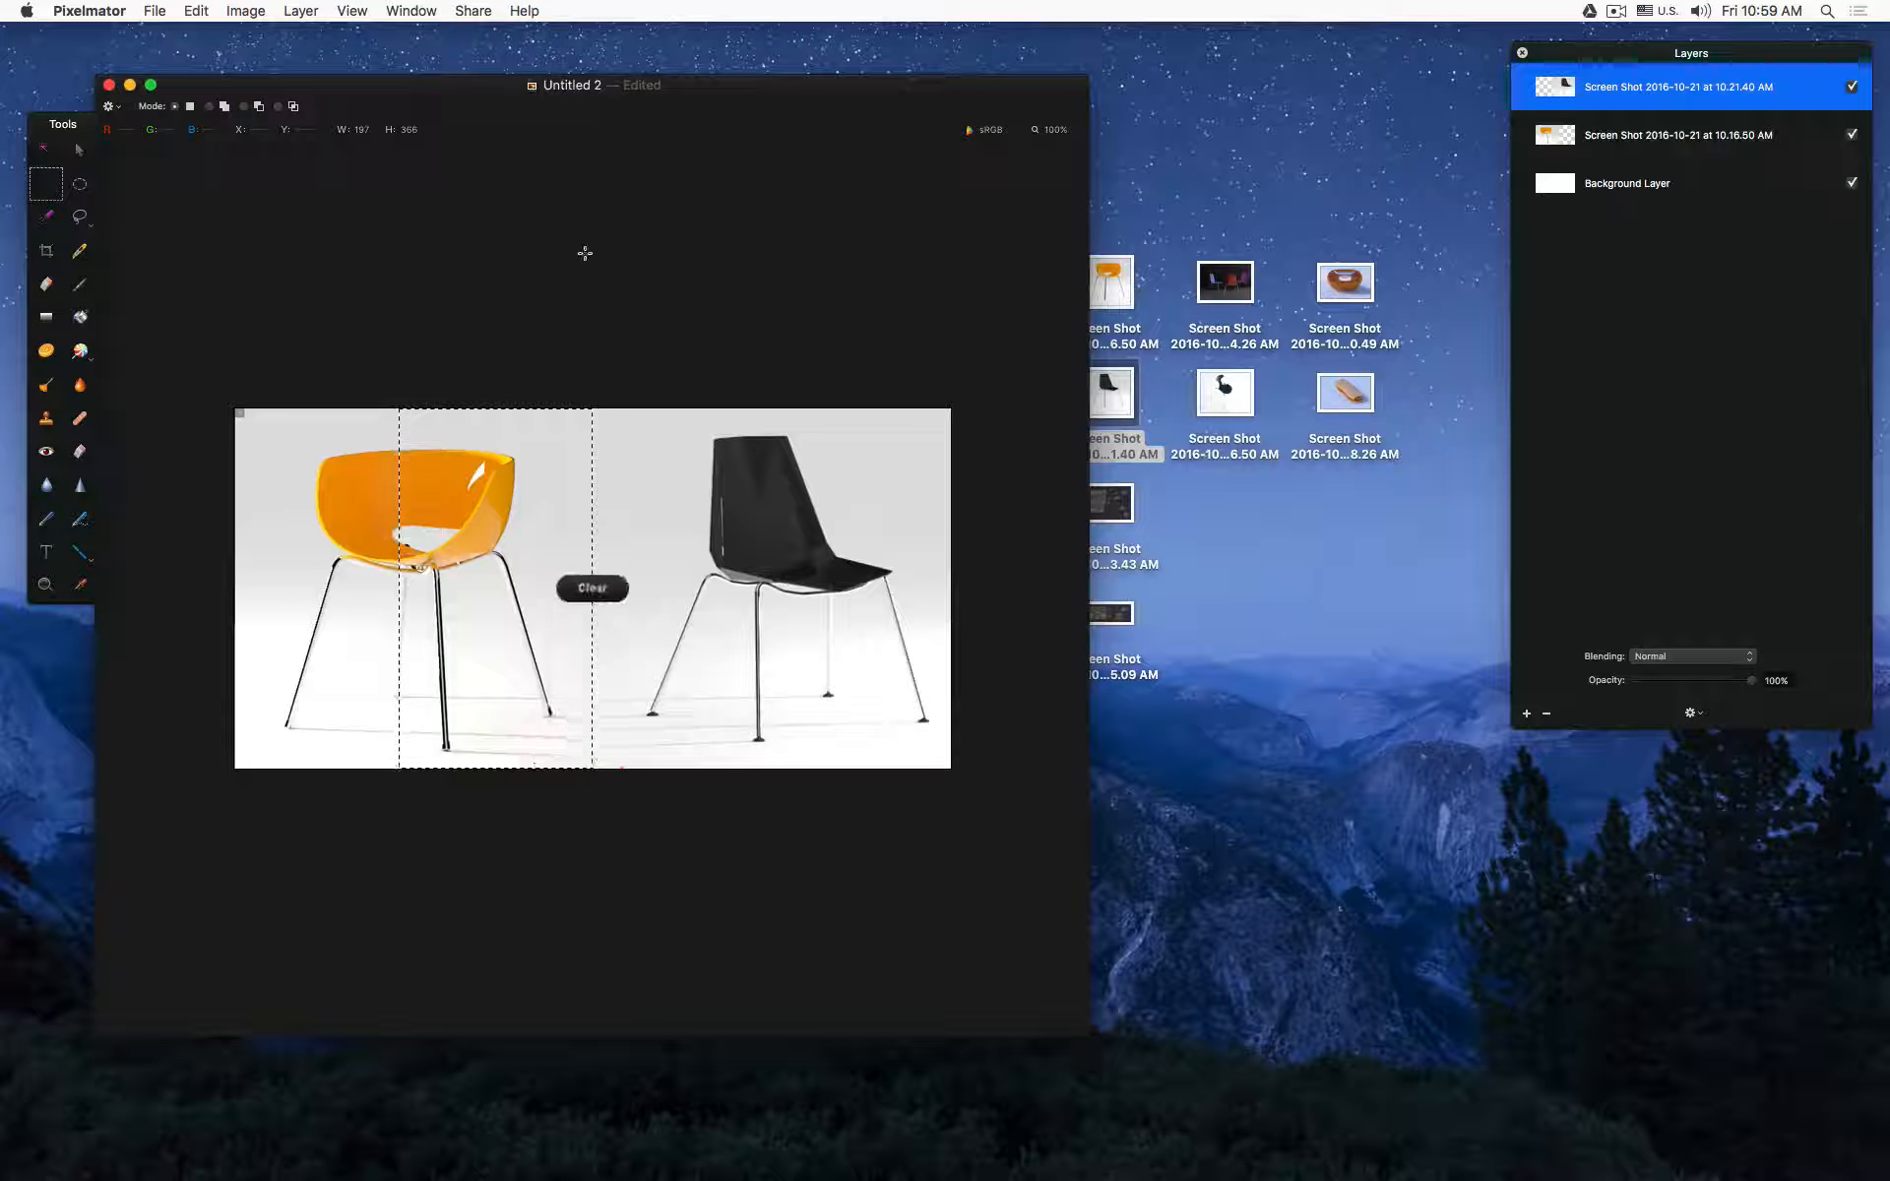
left_click(585, 253)
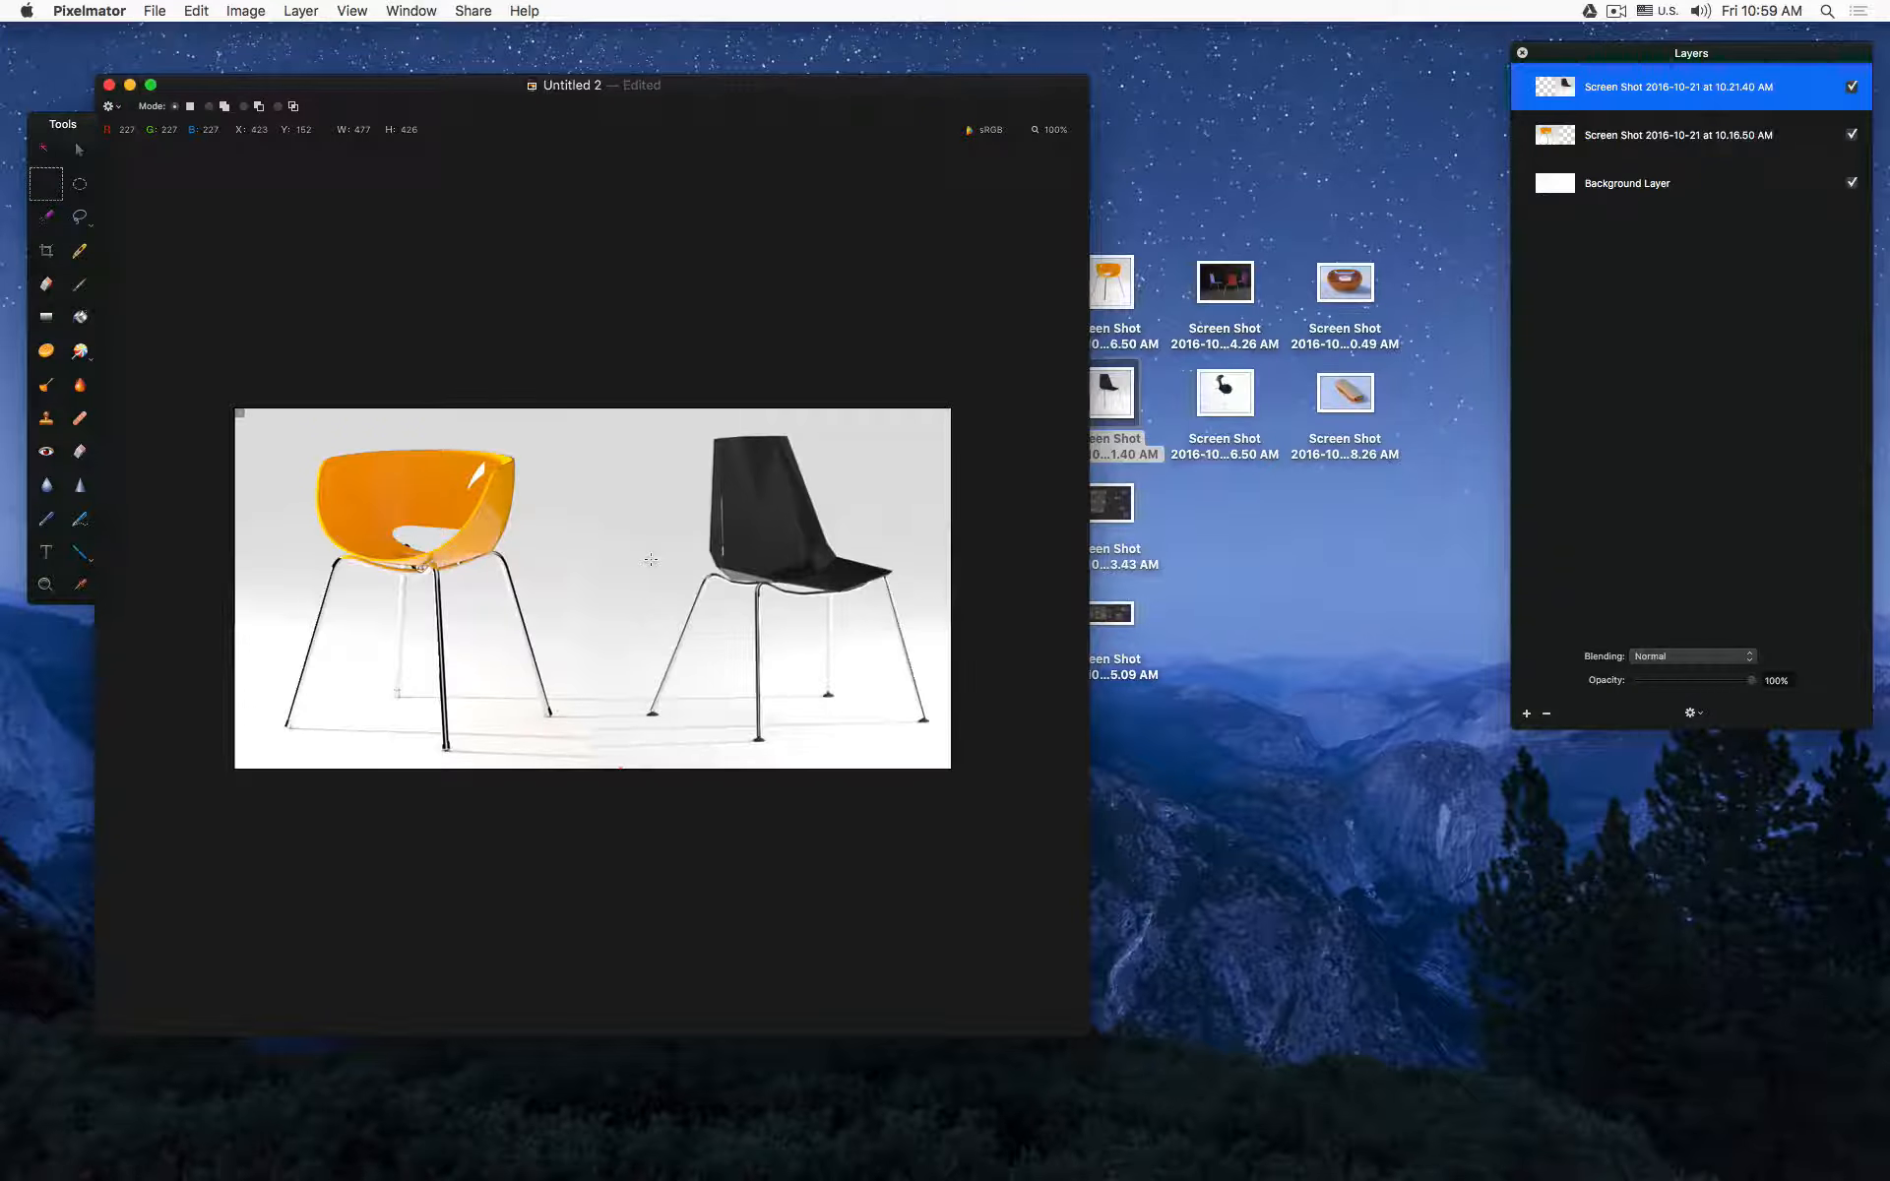
Step: Try adding the 10.36.50 AM chair screenshot as a layer, shrunk to a small picture between the two chairs, and delete it
left_click(1261, 610)
left_click_drag(1219, 415, 655, 534)
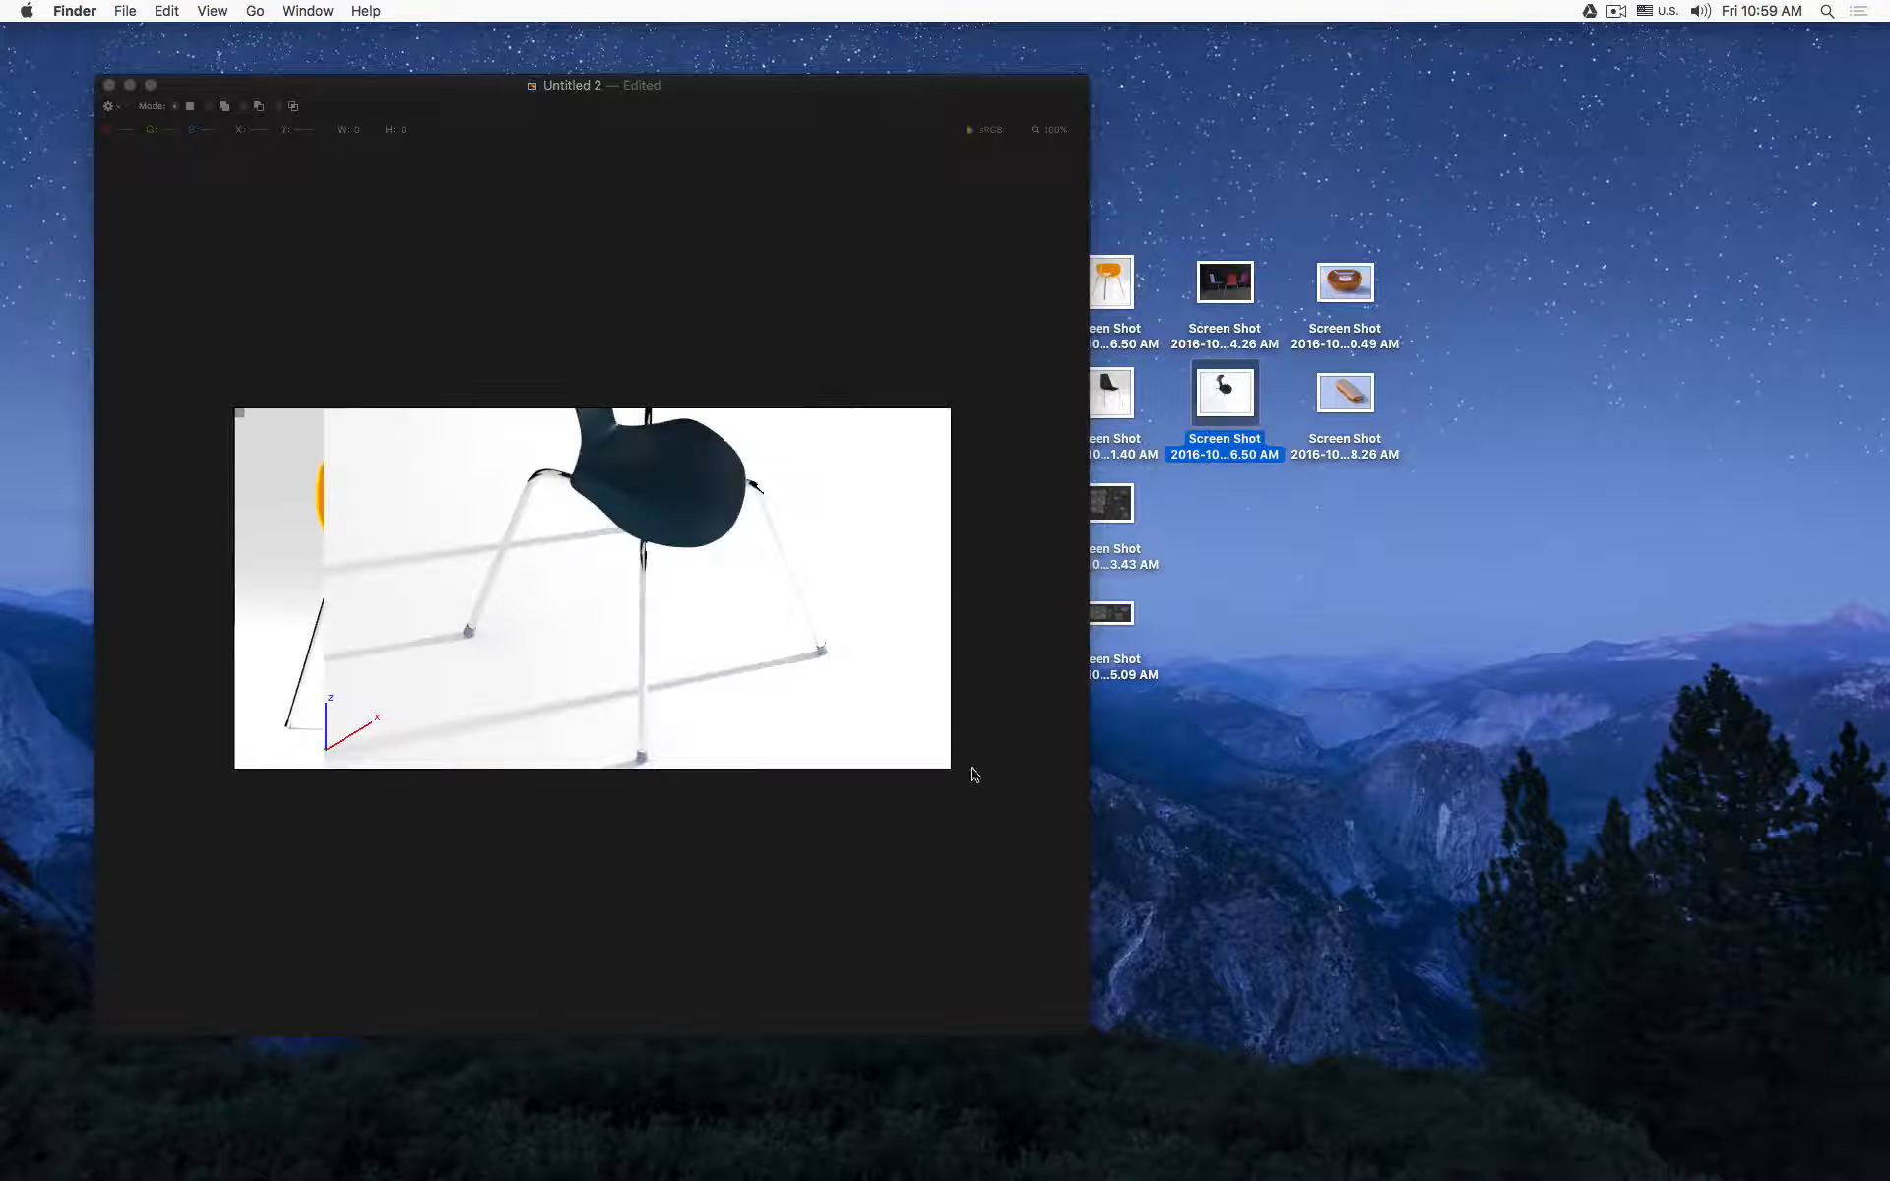
left_click(602, 482)
left_click(79, 149)
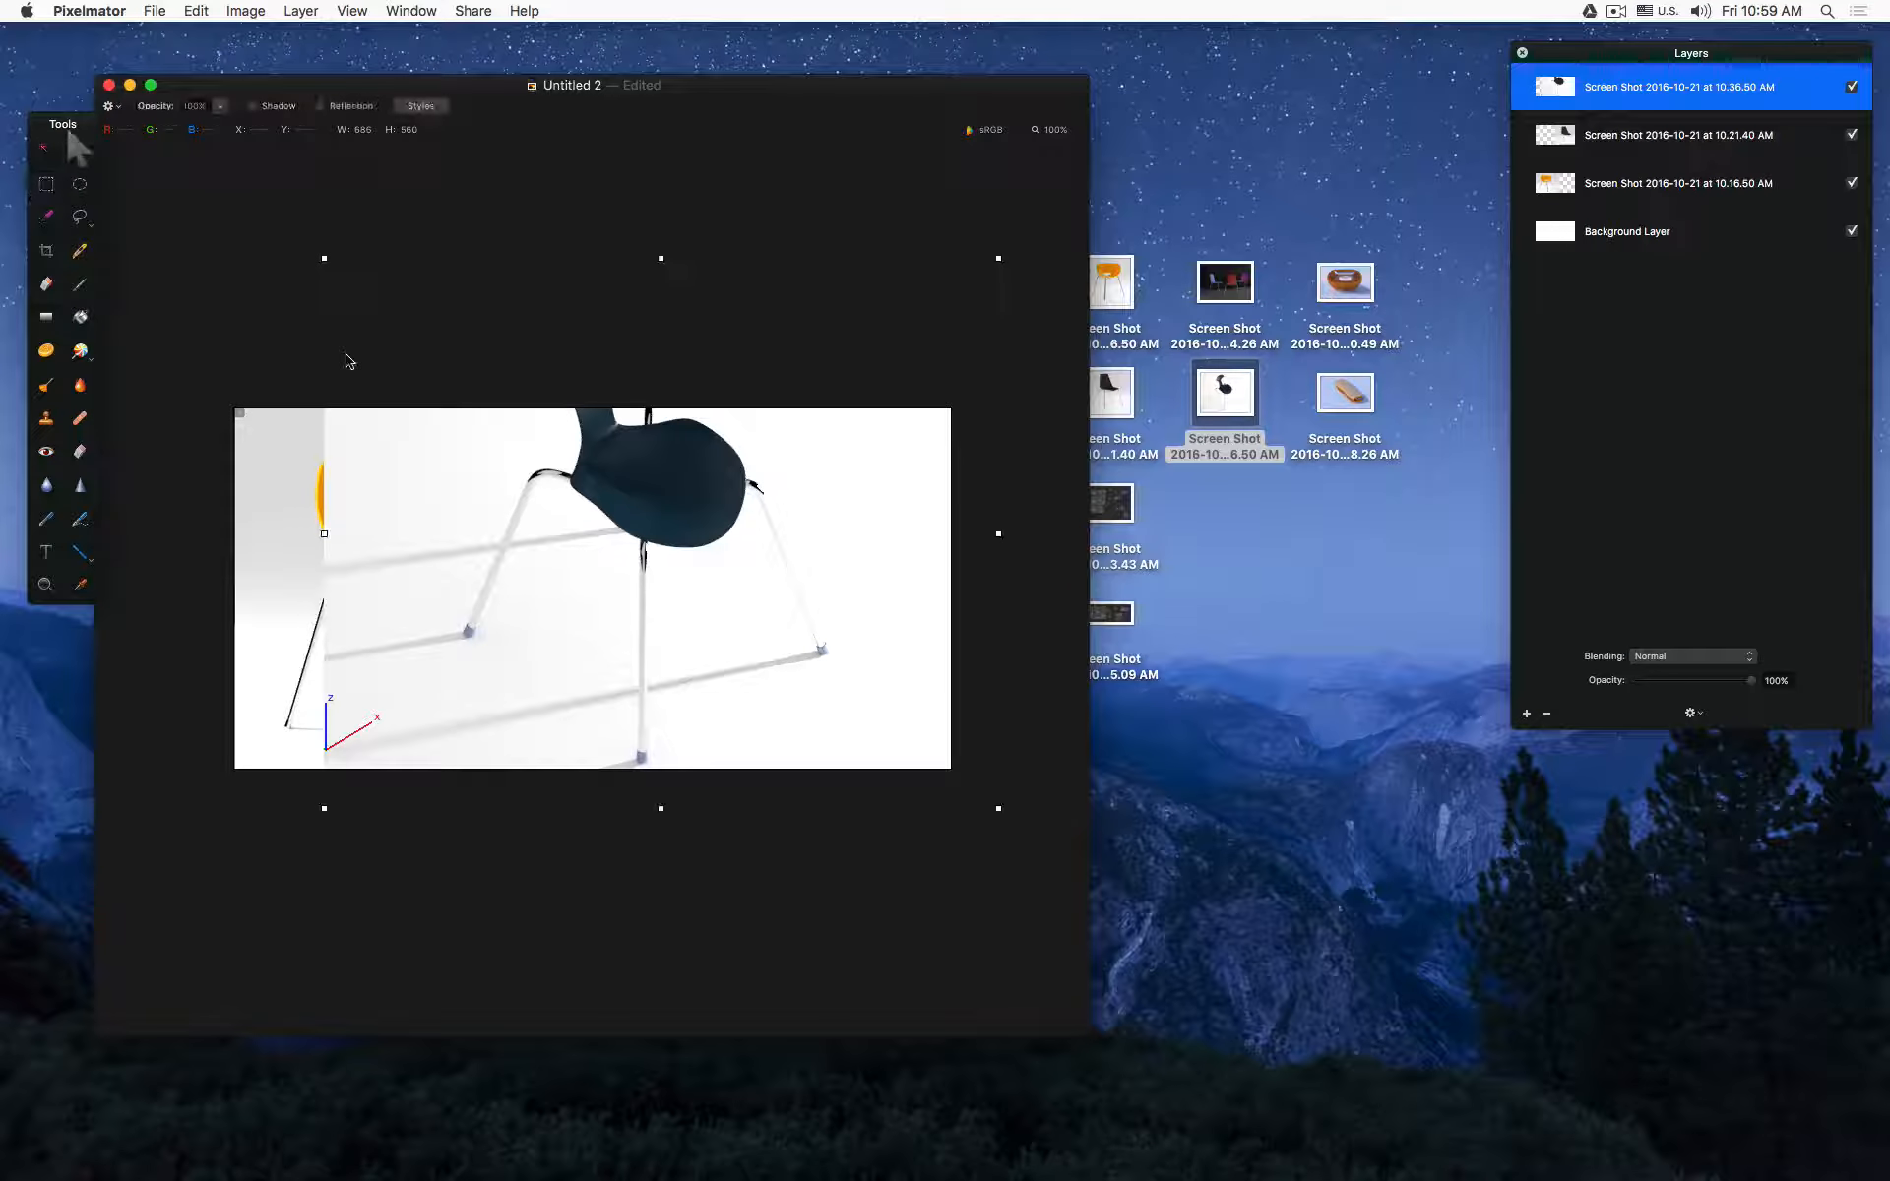
left_click_drag(324, 258, 668, 539)
left_click_drag(827, 650, 687, 564)
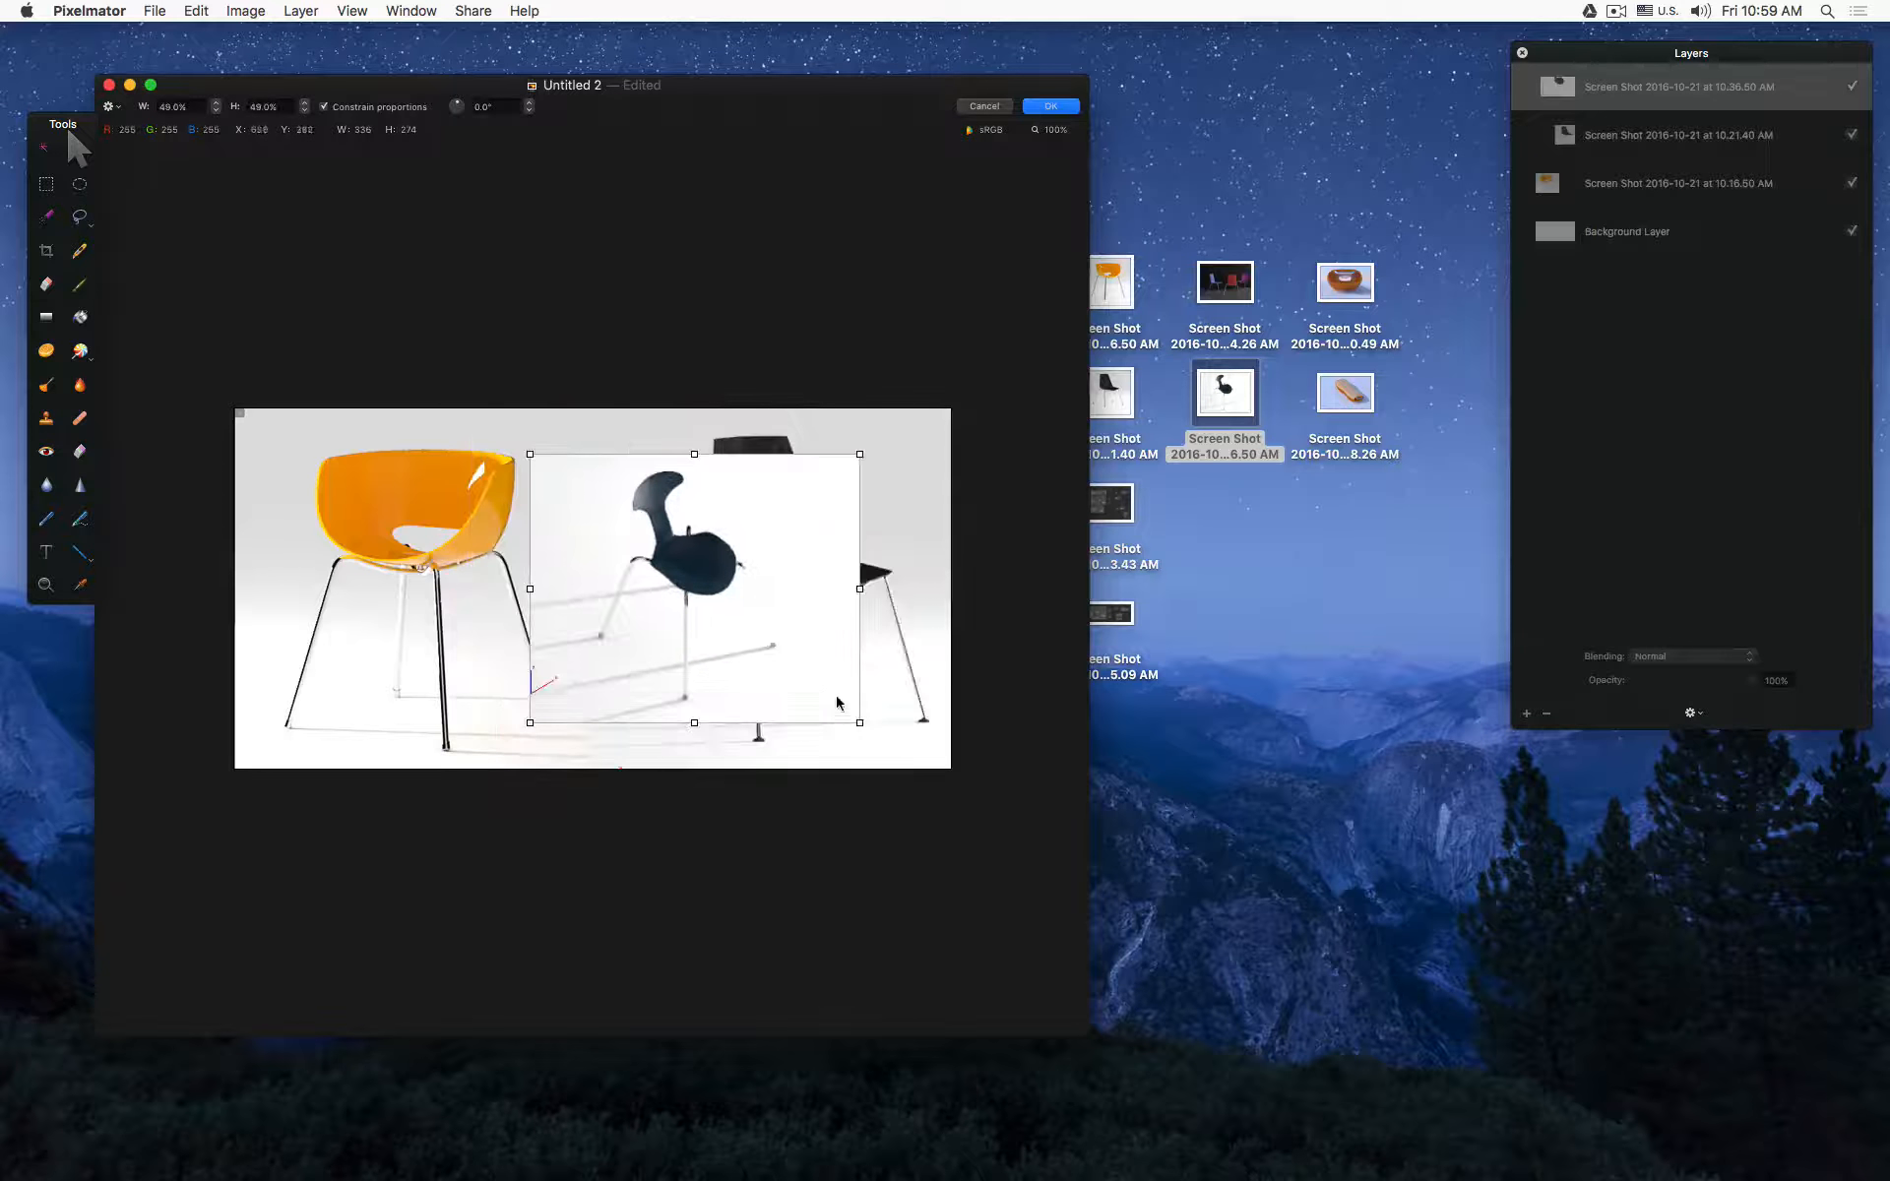
left_click_drag(859, 723, 635, 515)
key("Return")
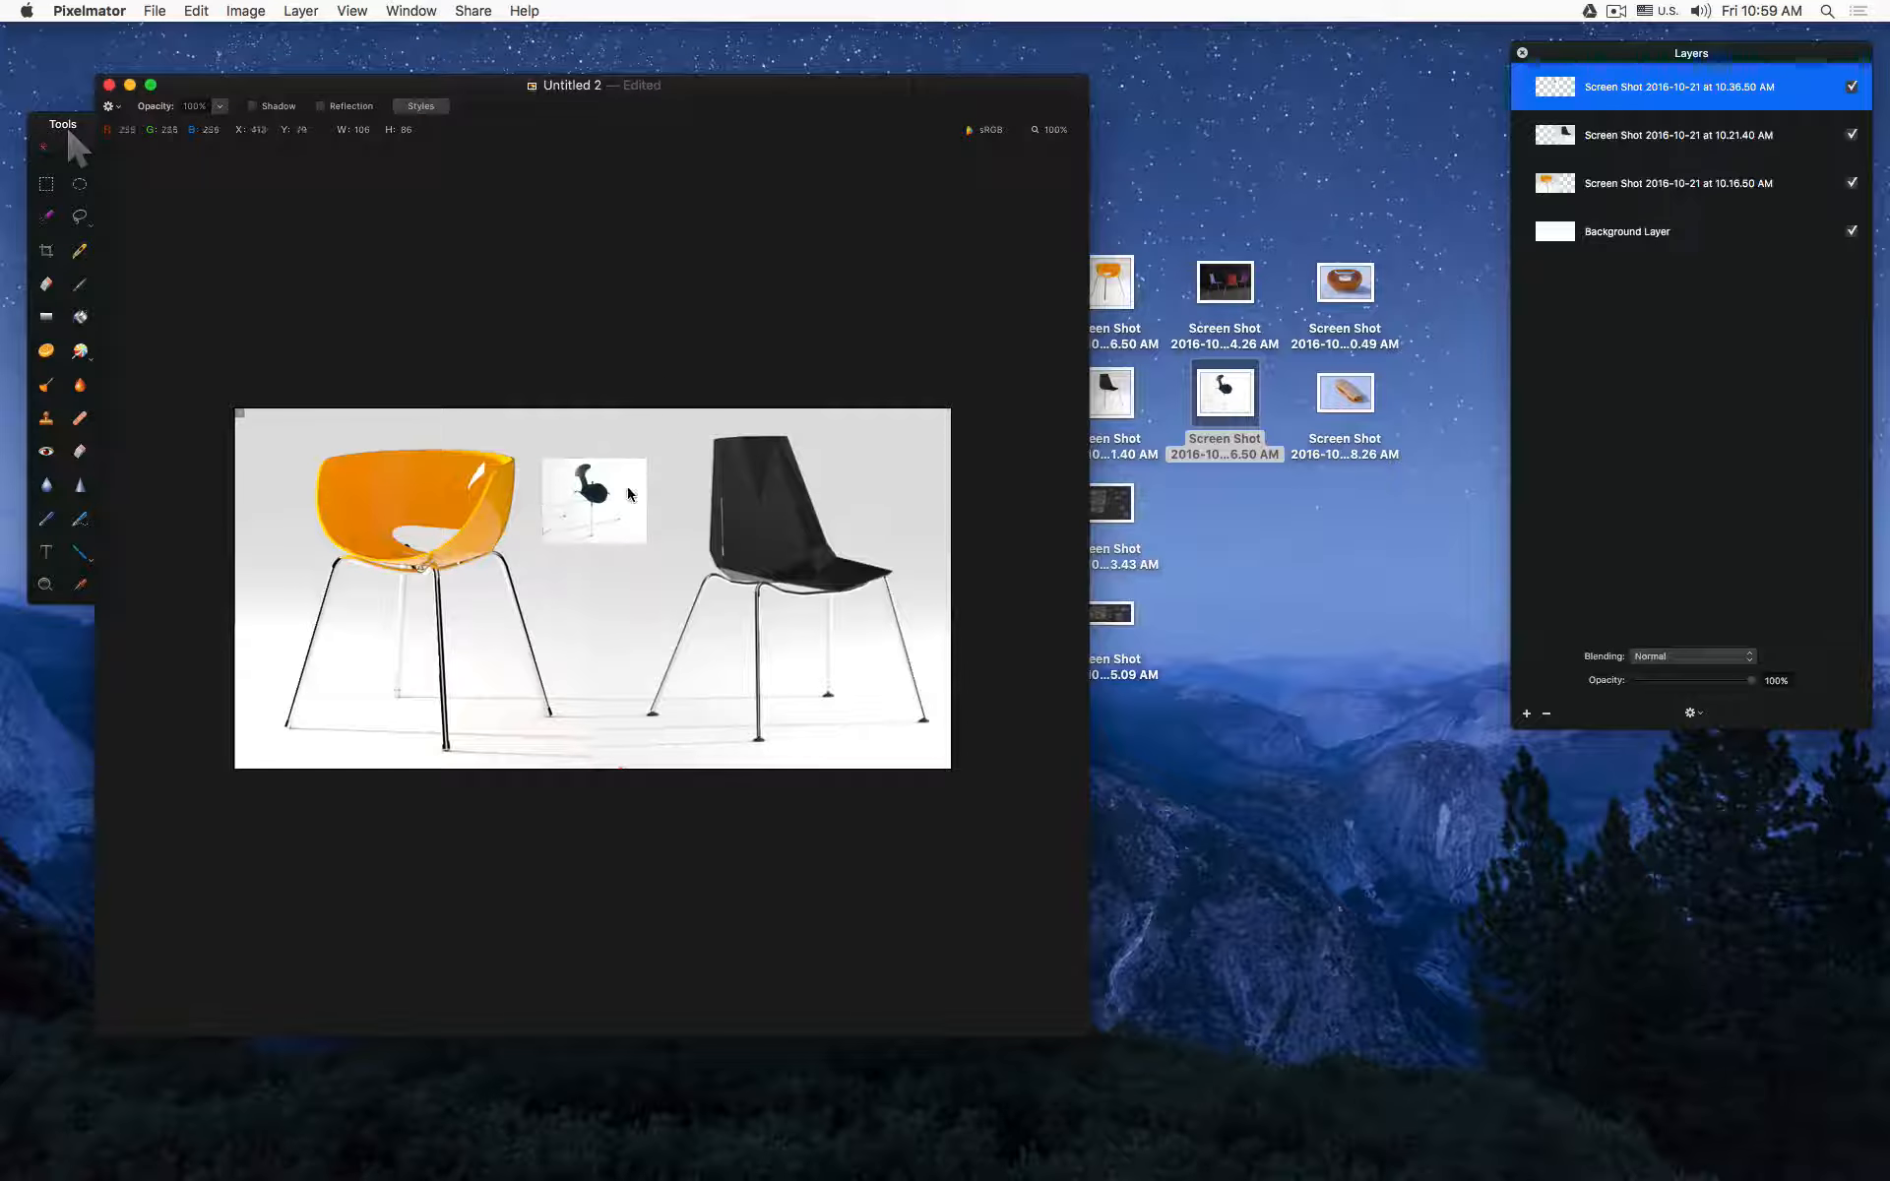
key("BackSpace")
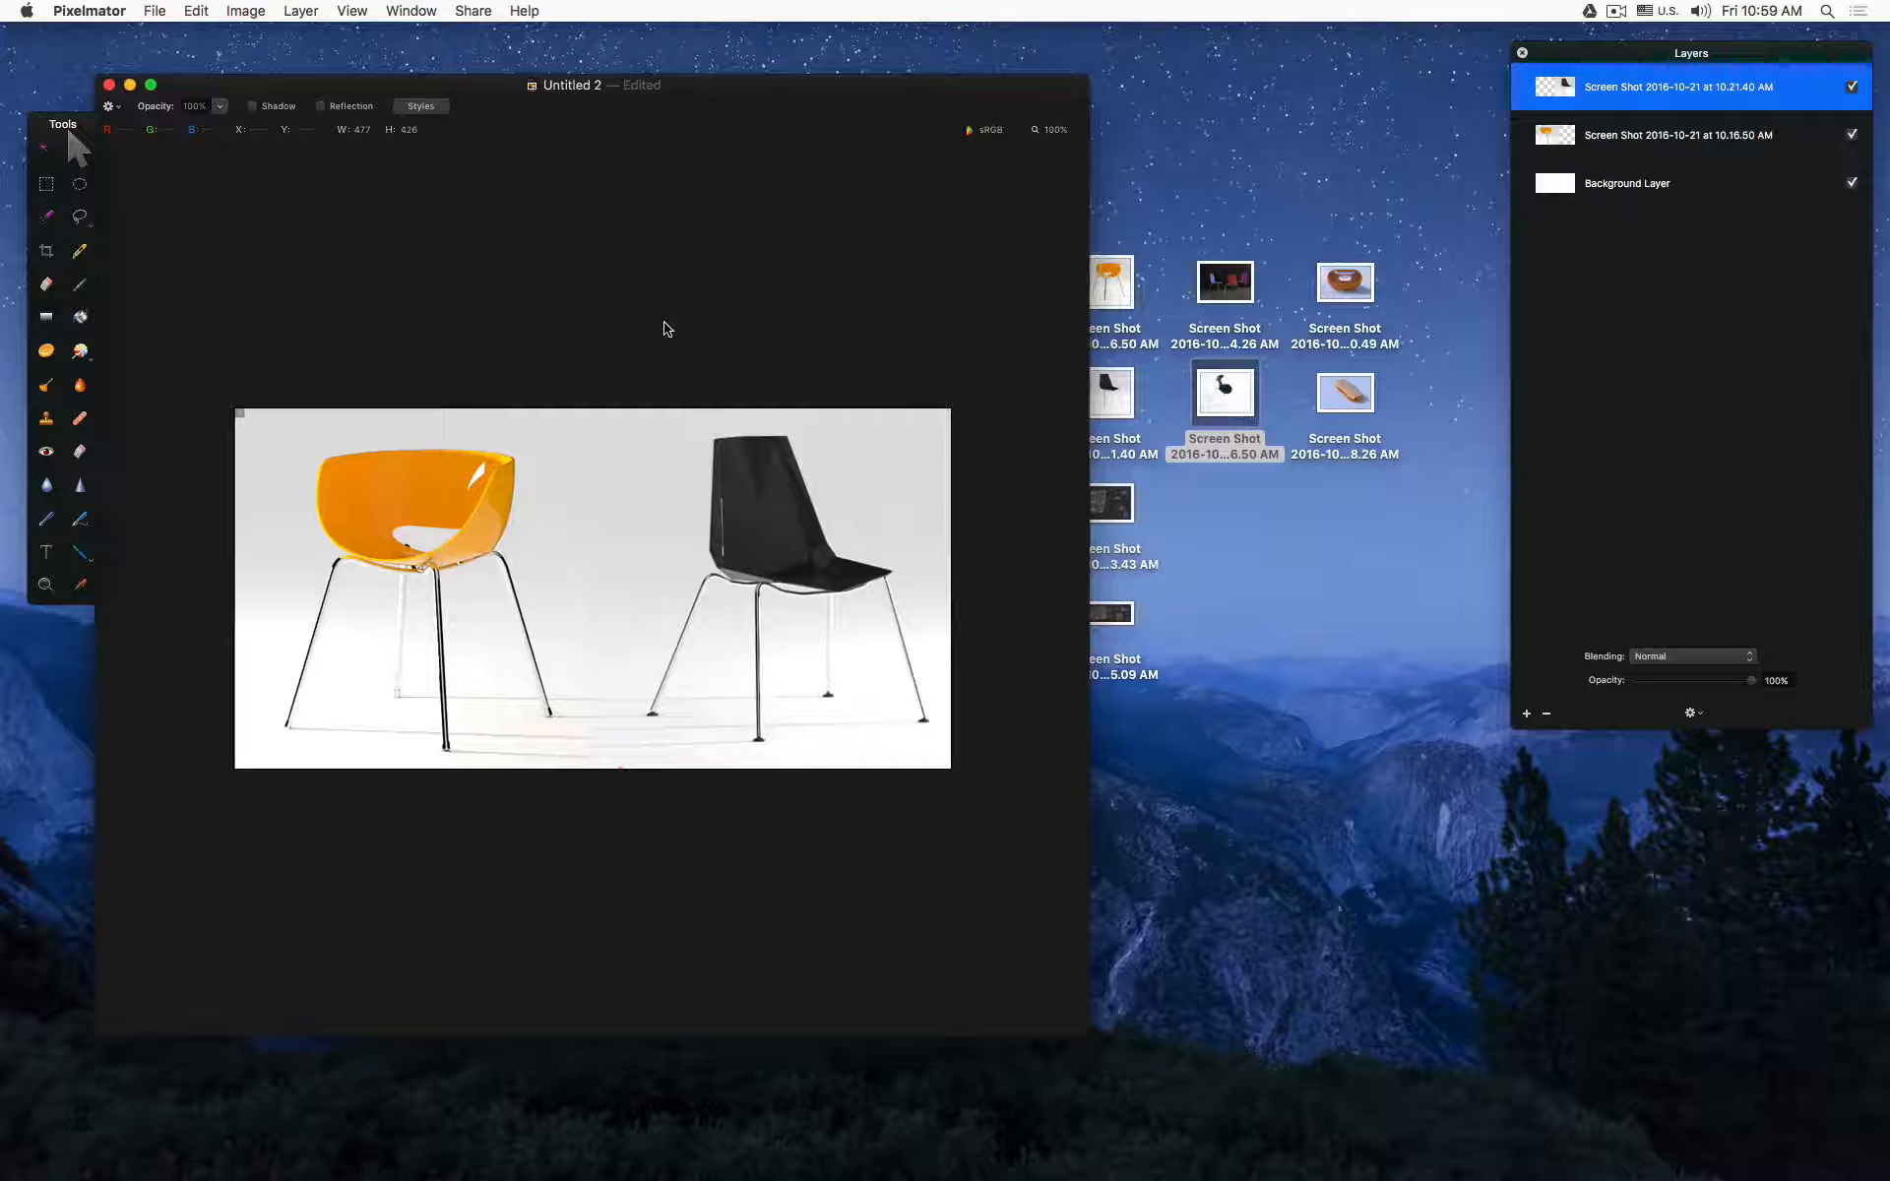
Step: Add a layer mask to the black chair layer after inspecting the seam between the two chairs
scroll(596, 711, "up", 5)
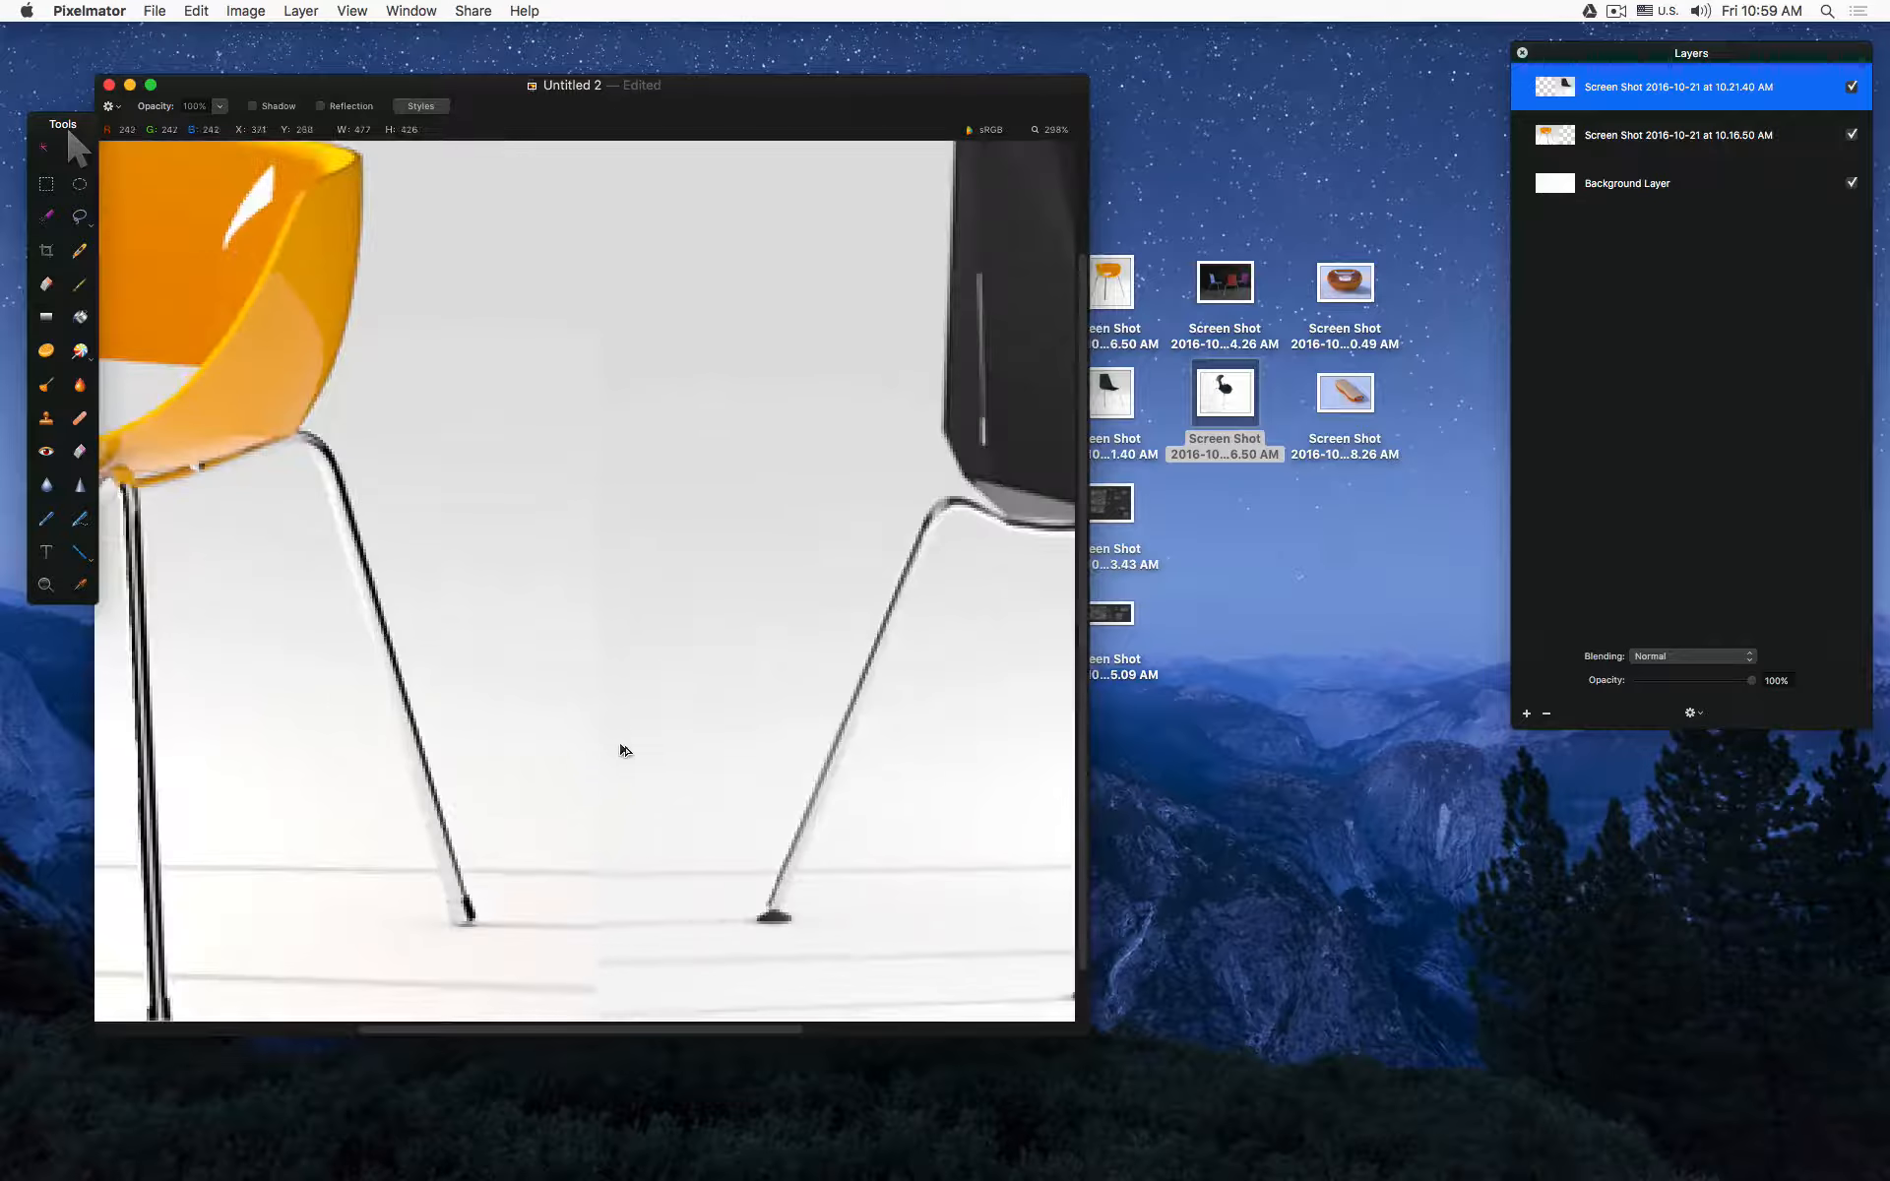
scroll(616, 652, "down", 3)
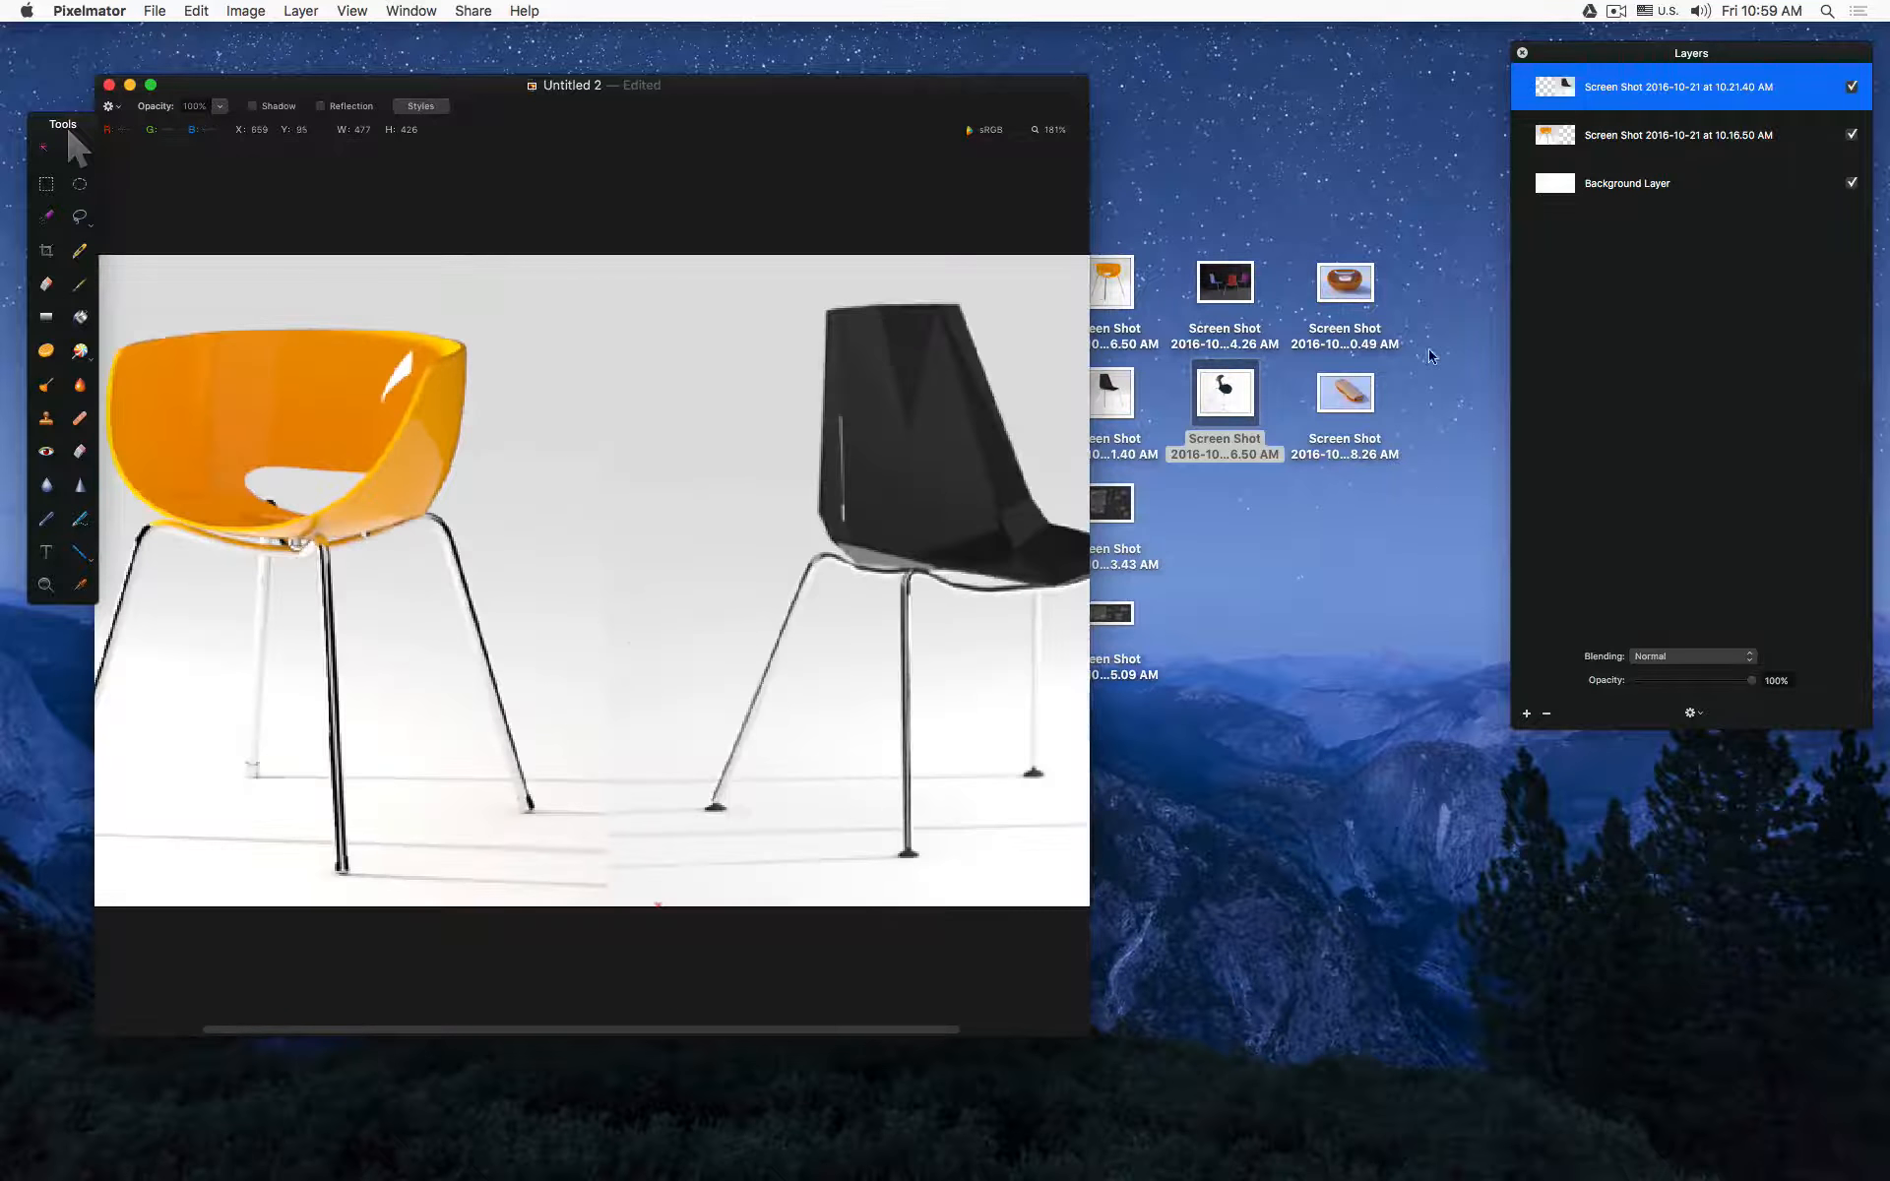
right_click(1552, 89)
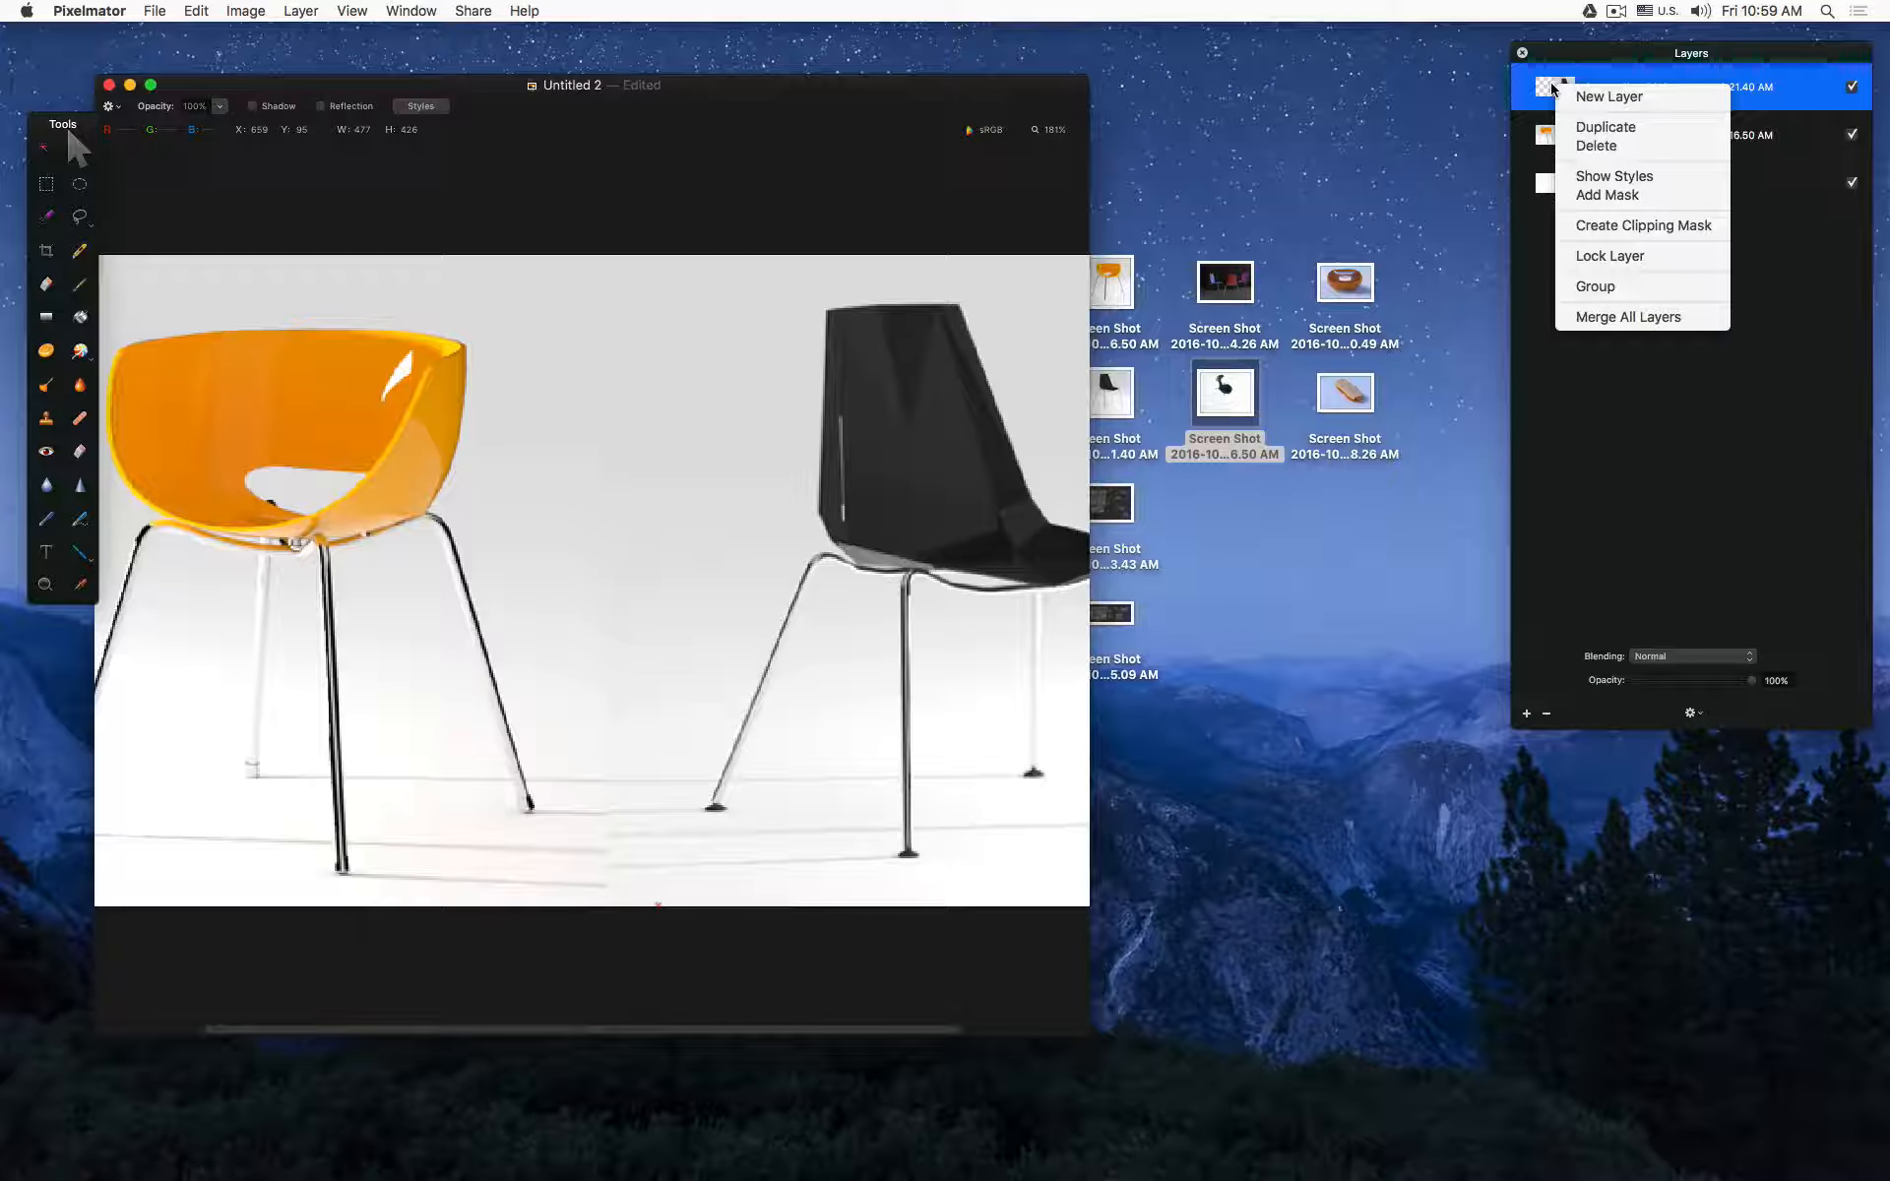
left_click(1655, 199)
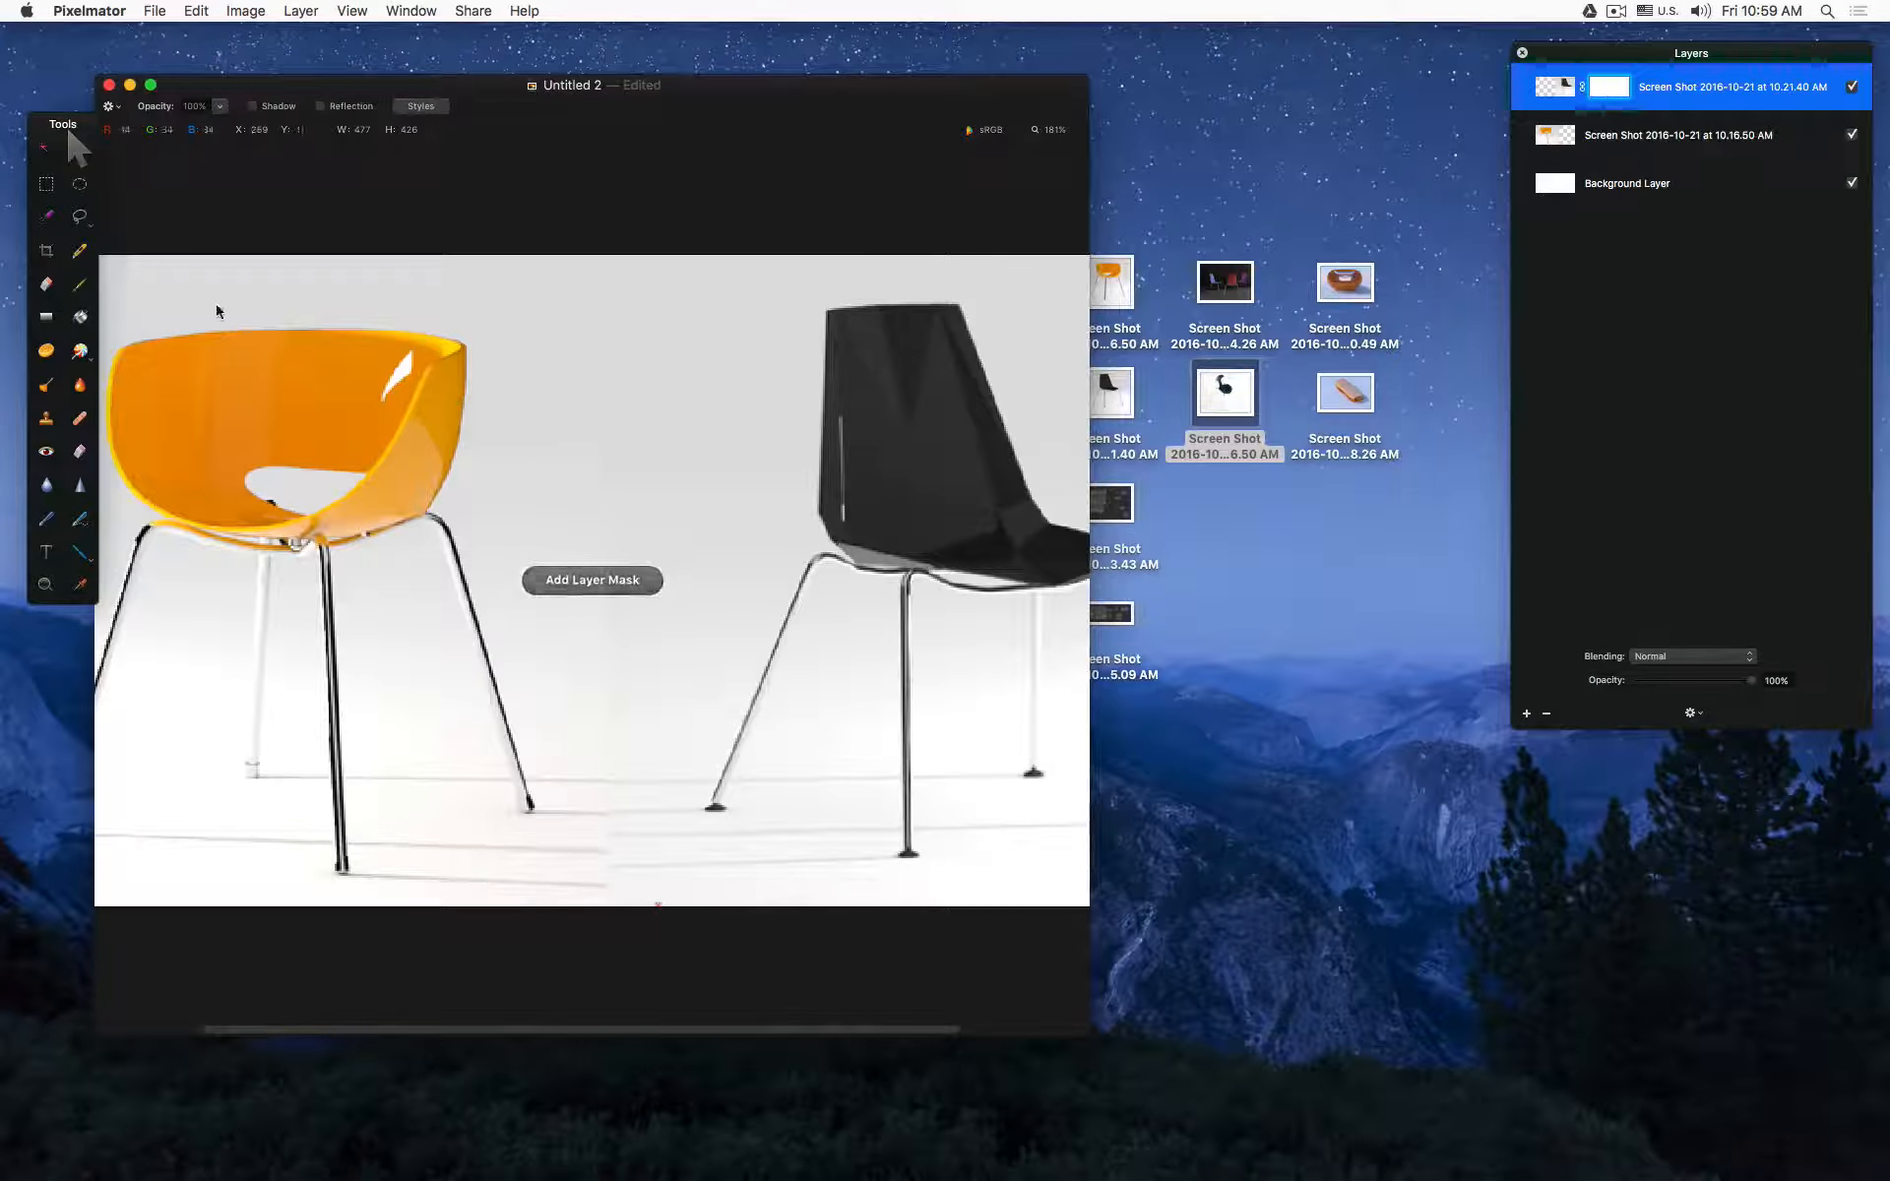
Step: Paint black along the seam on the black chair's layer mask with an enlarged soft brush, and shift the chair layer slightly left
left_click(79, 285)
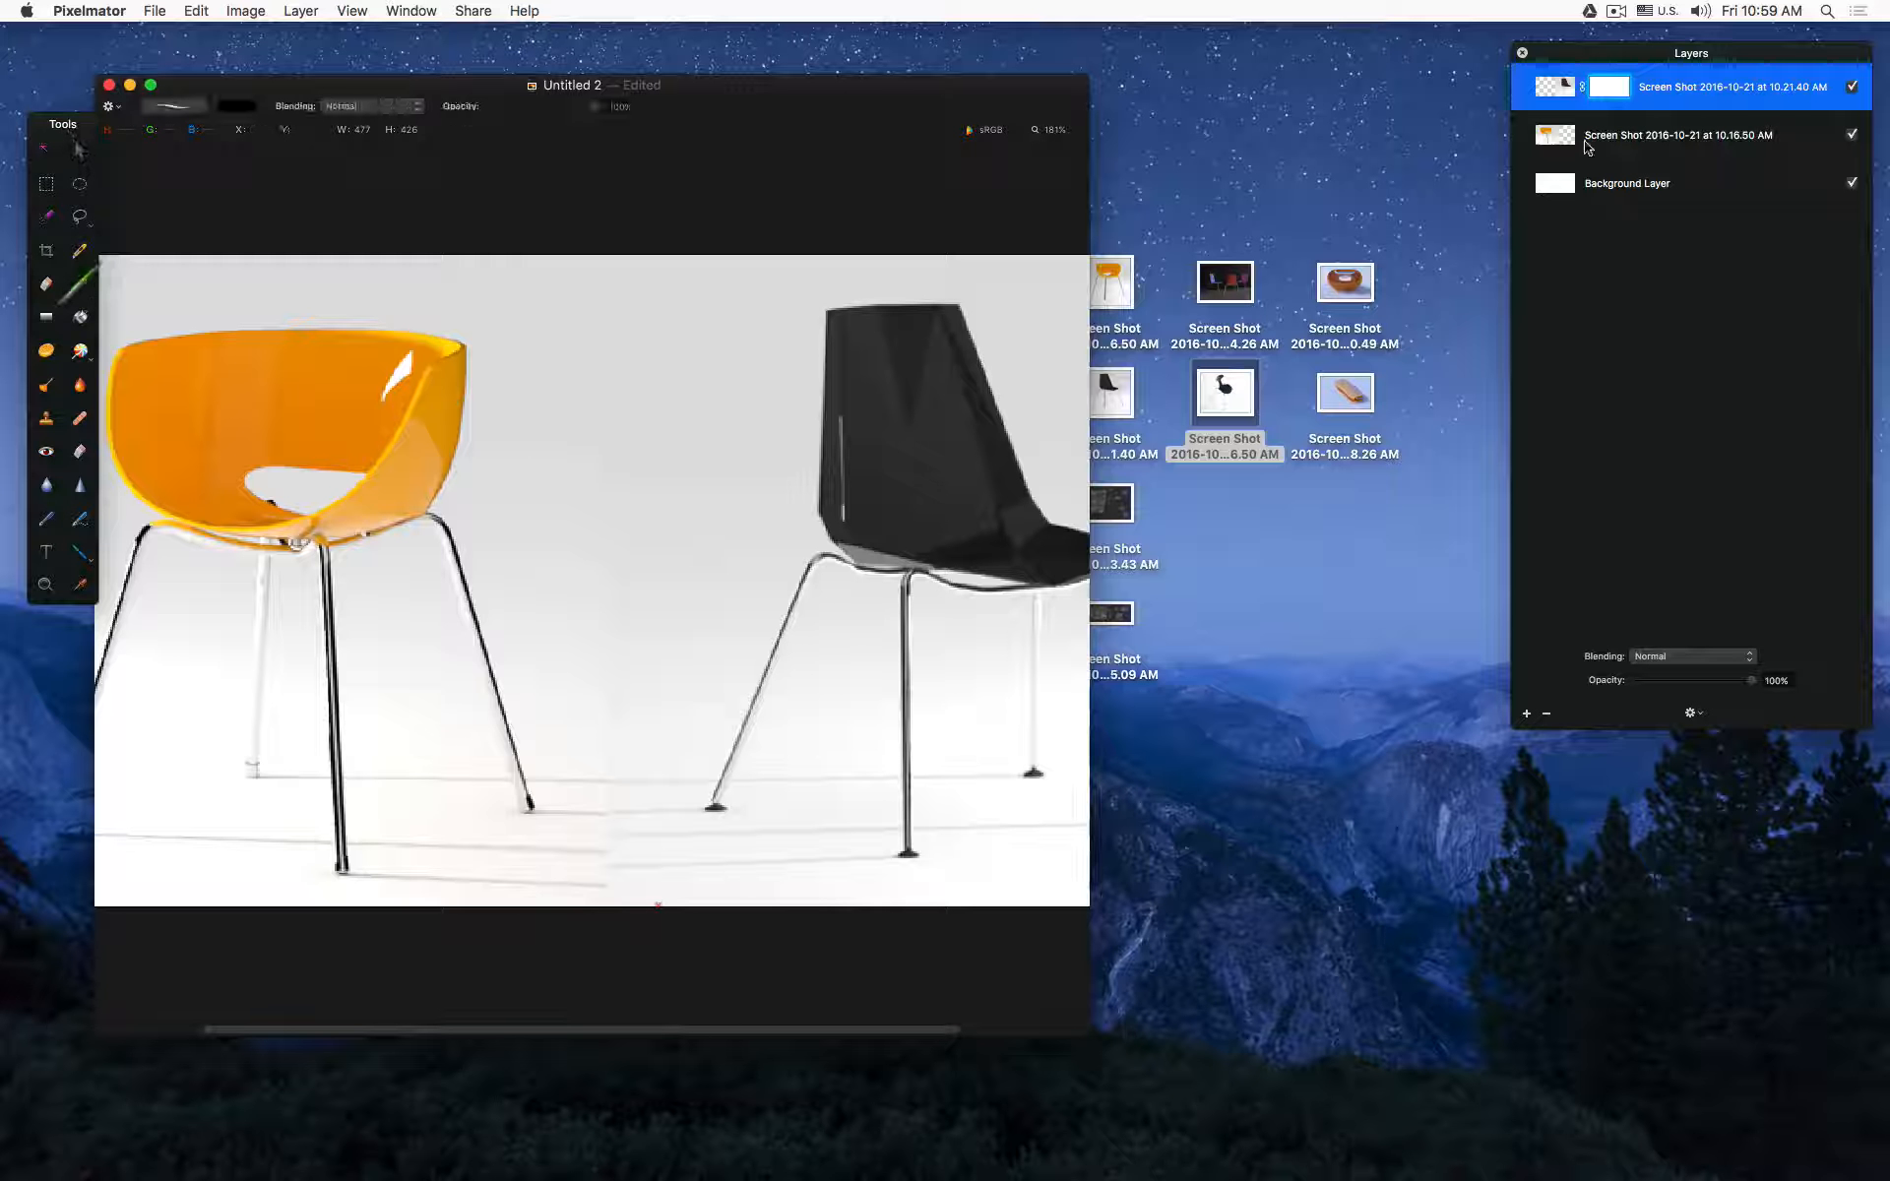
right_click(594, 494)
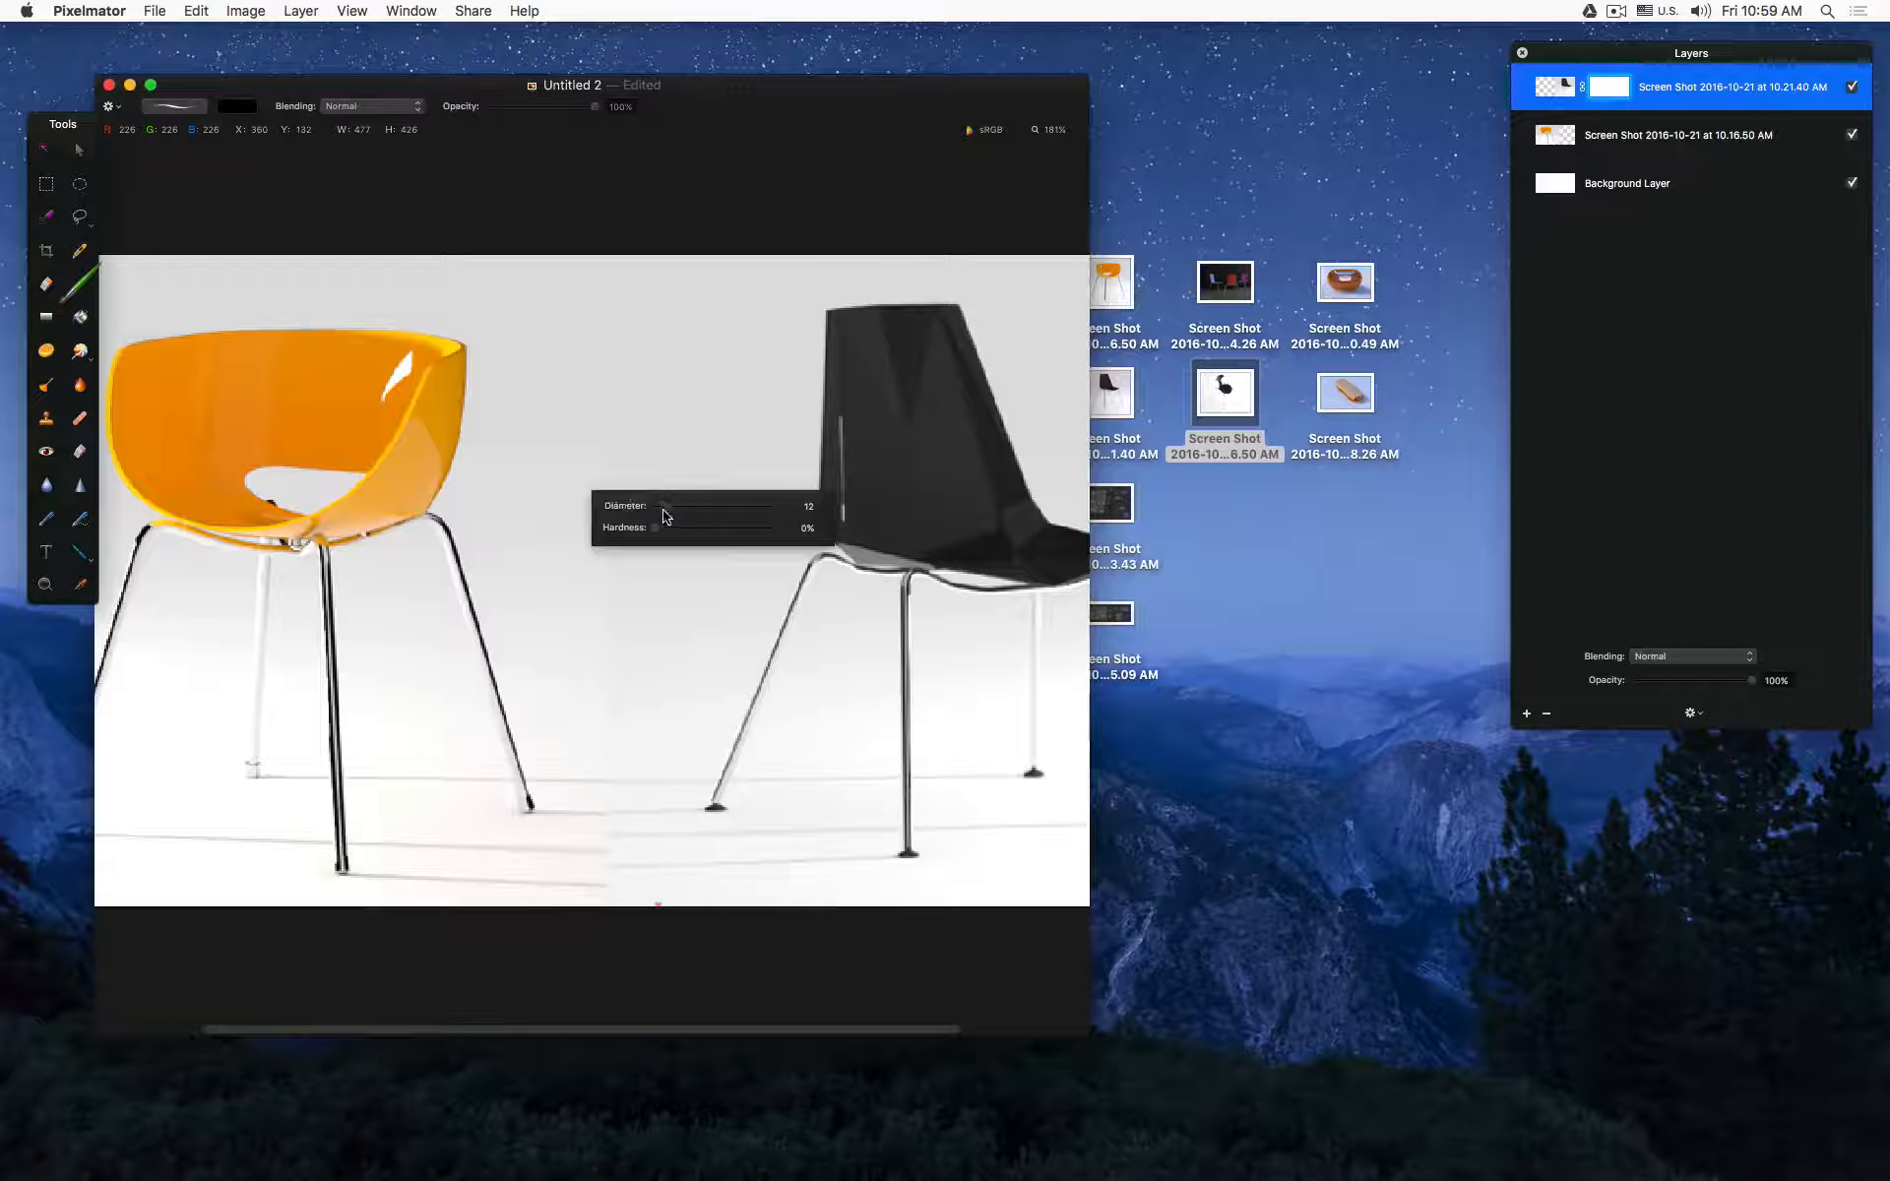
left_click_drag(665, 515, 683, 504)
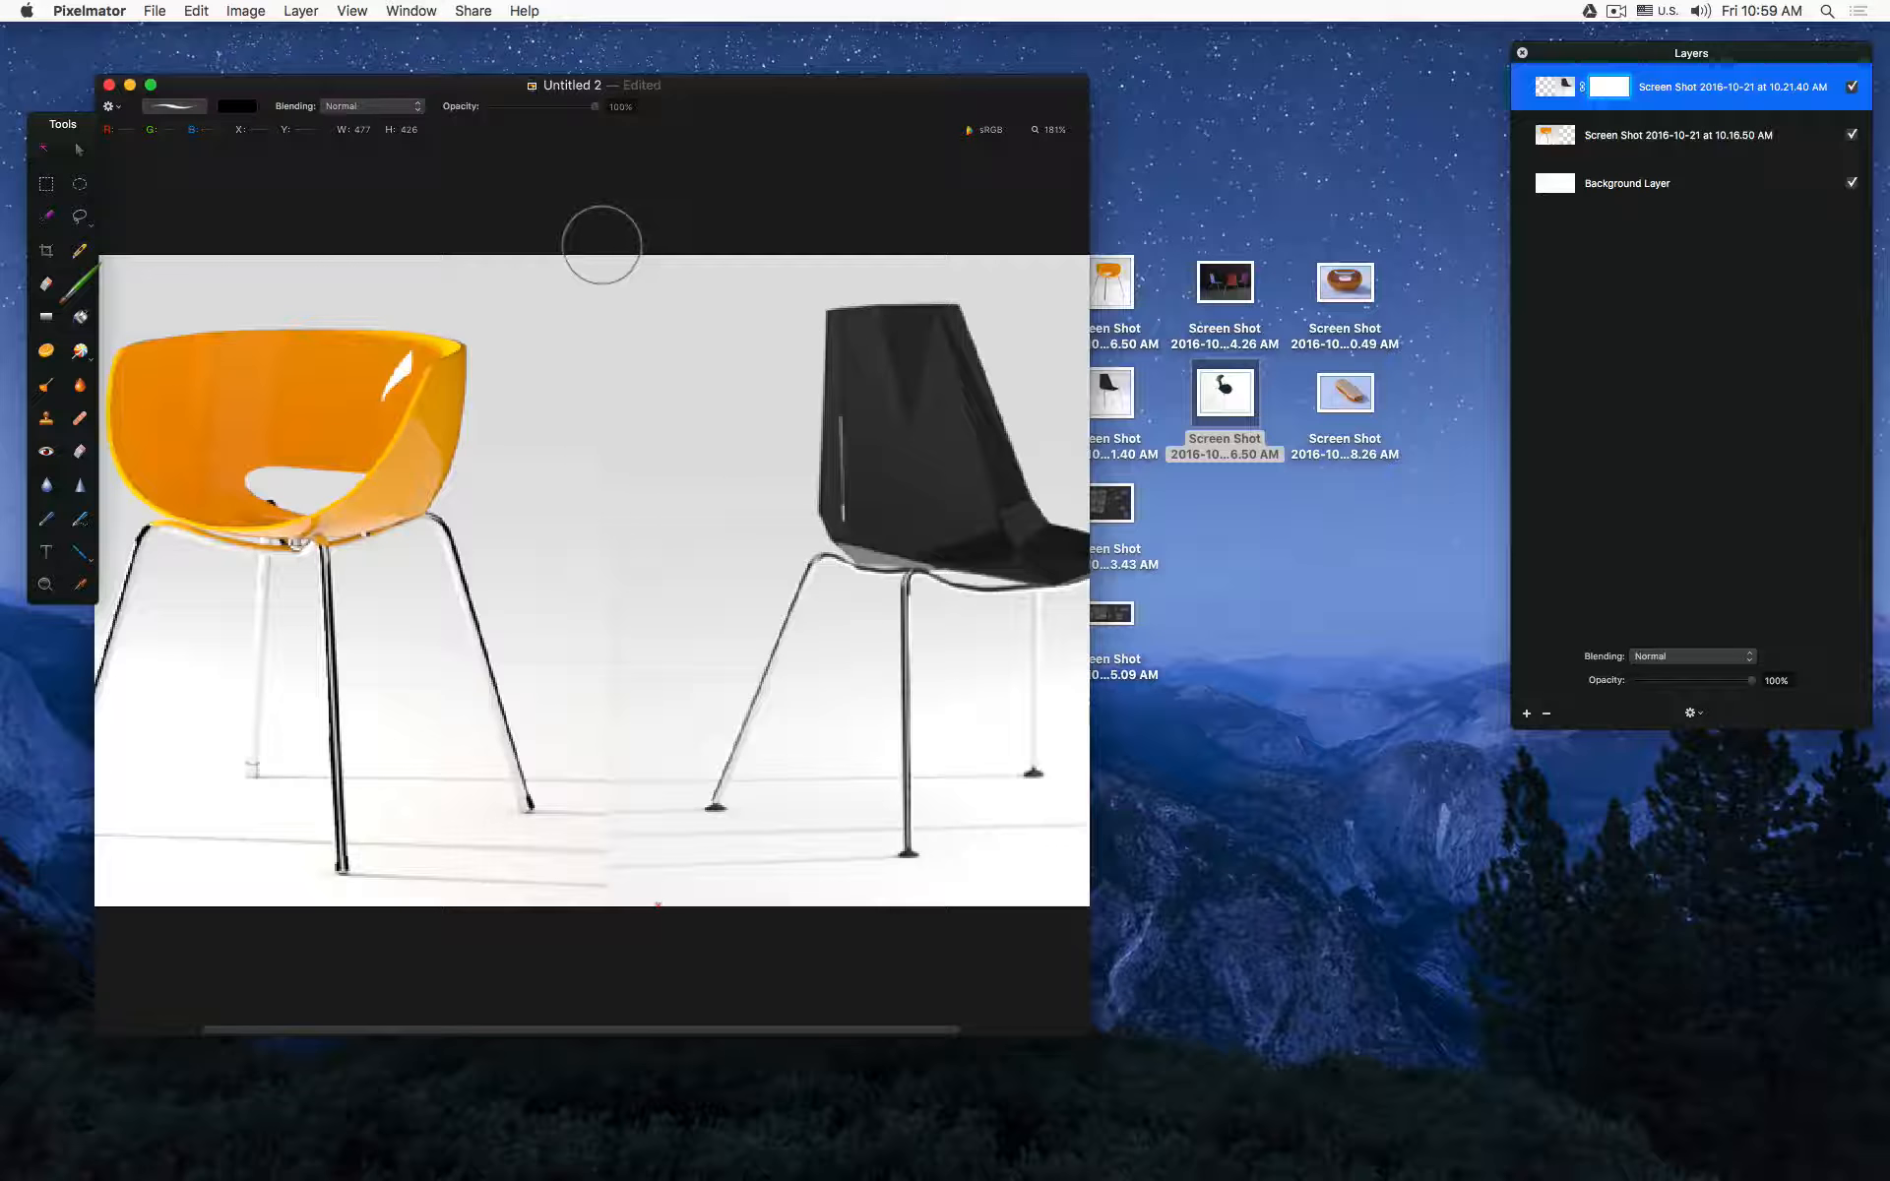
left_click_drag(601, 244, 616, 929)
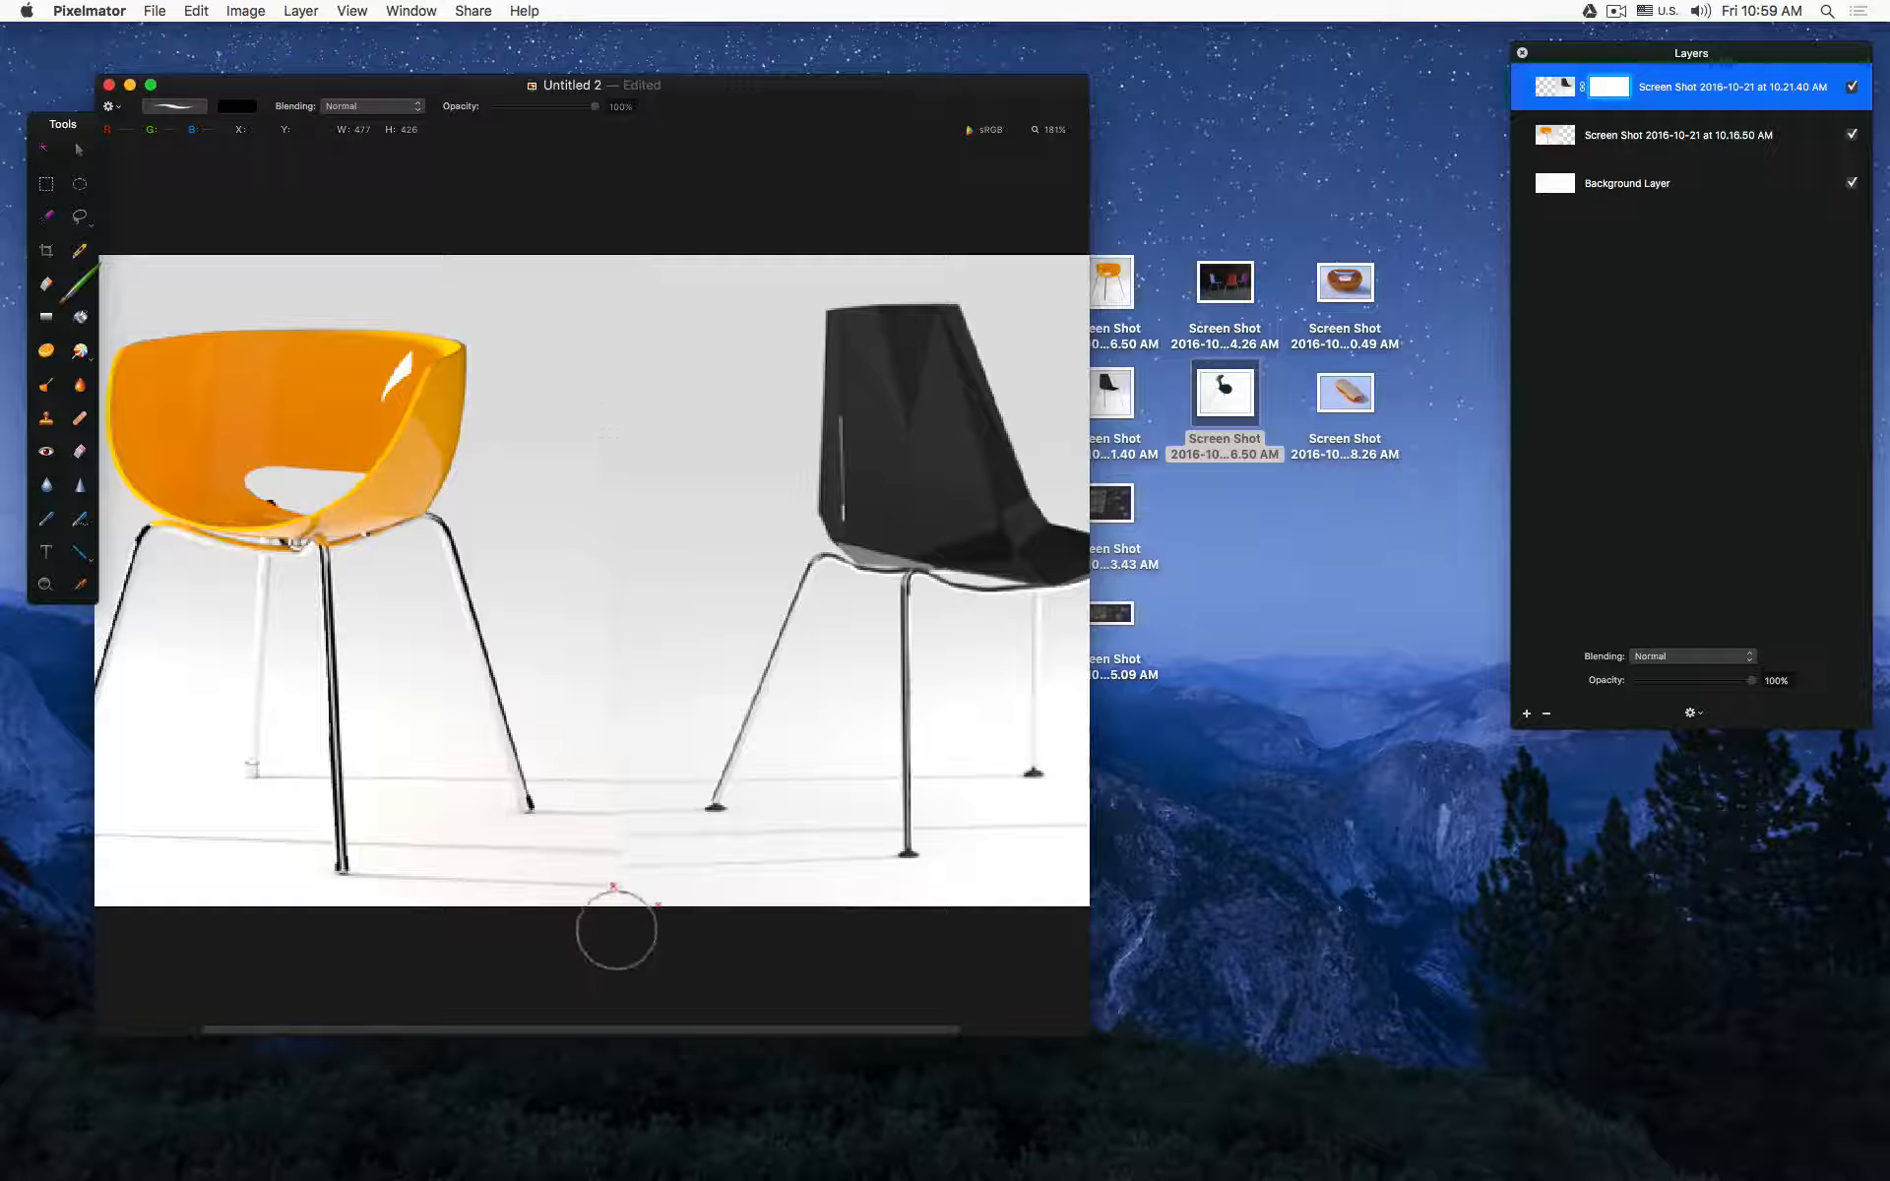
left_click(80, 149)
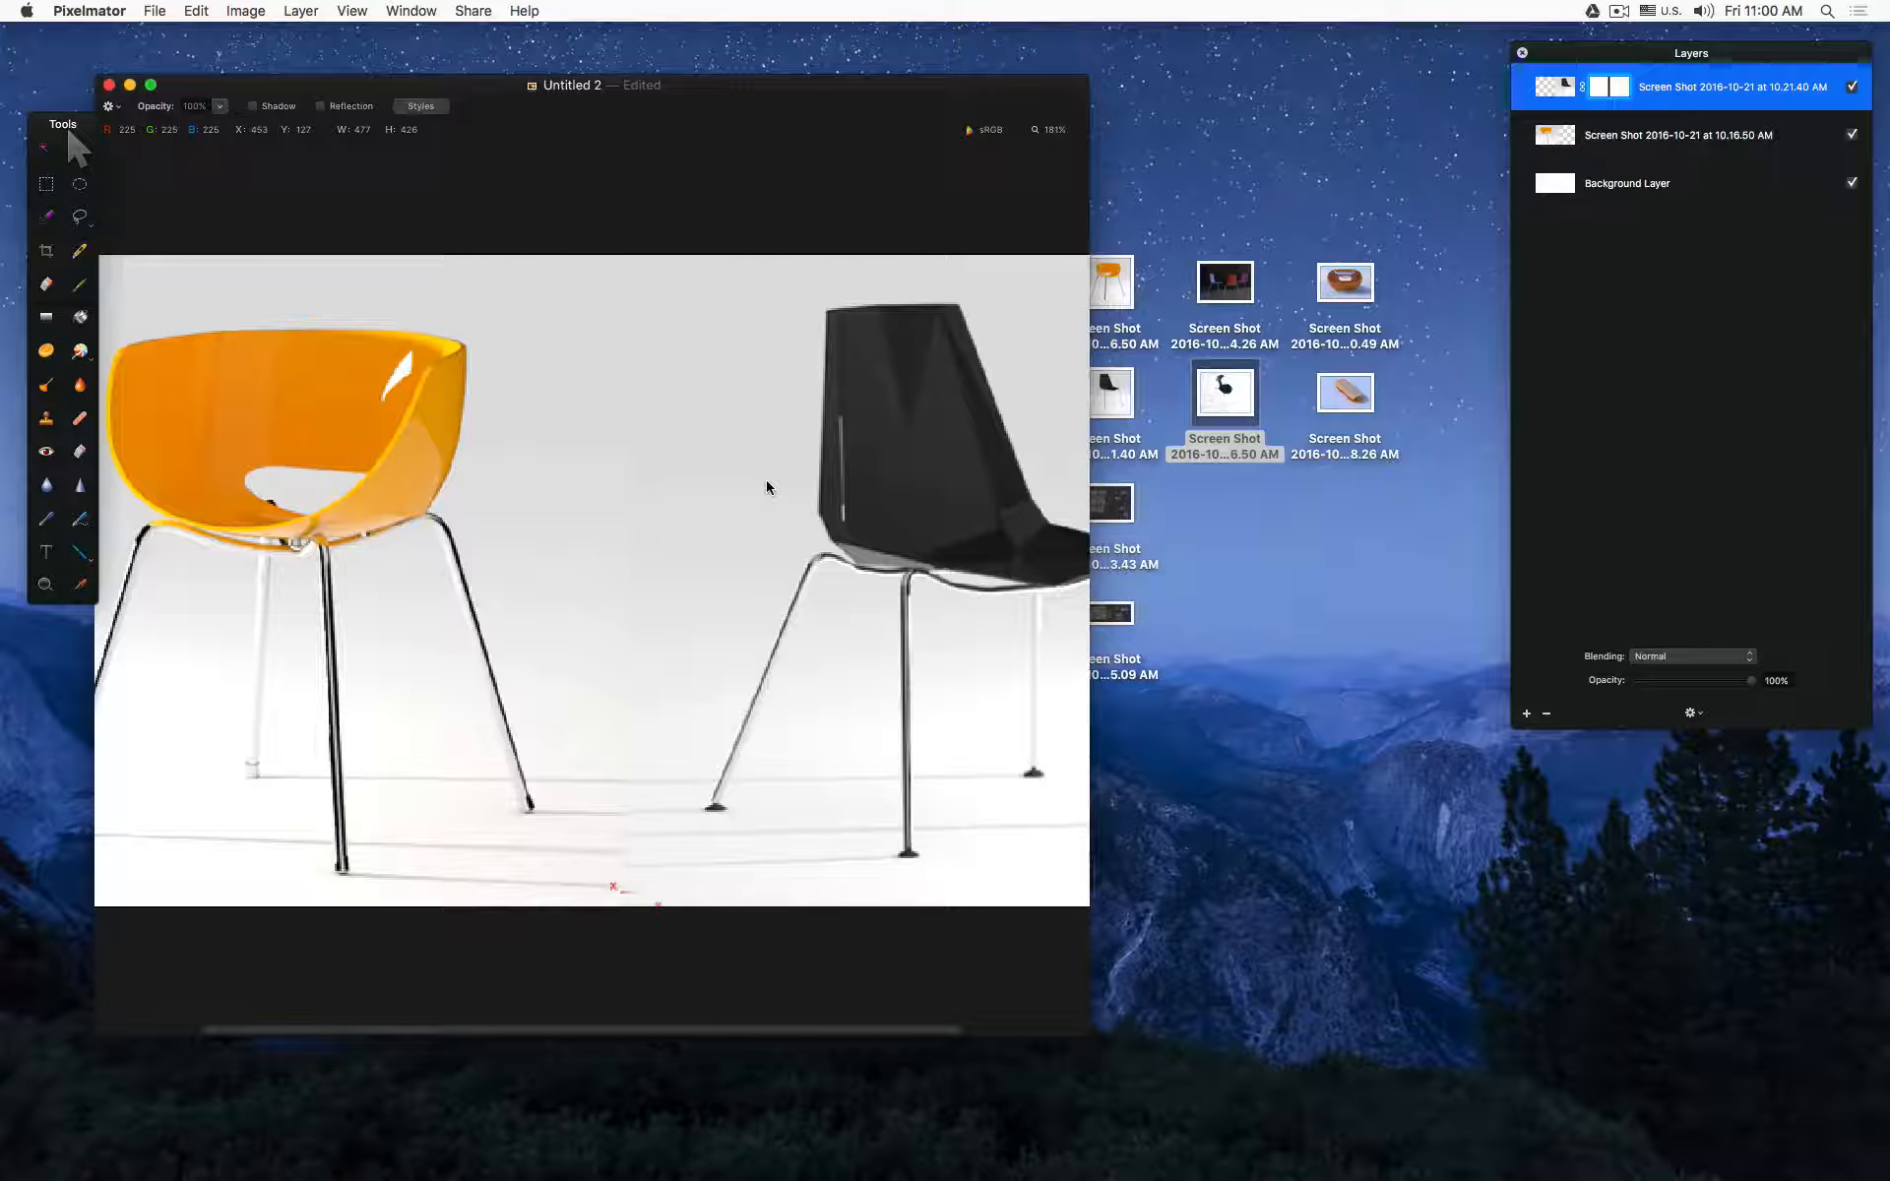
left_click_drag(795, 470, 770, 470)
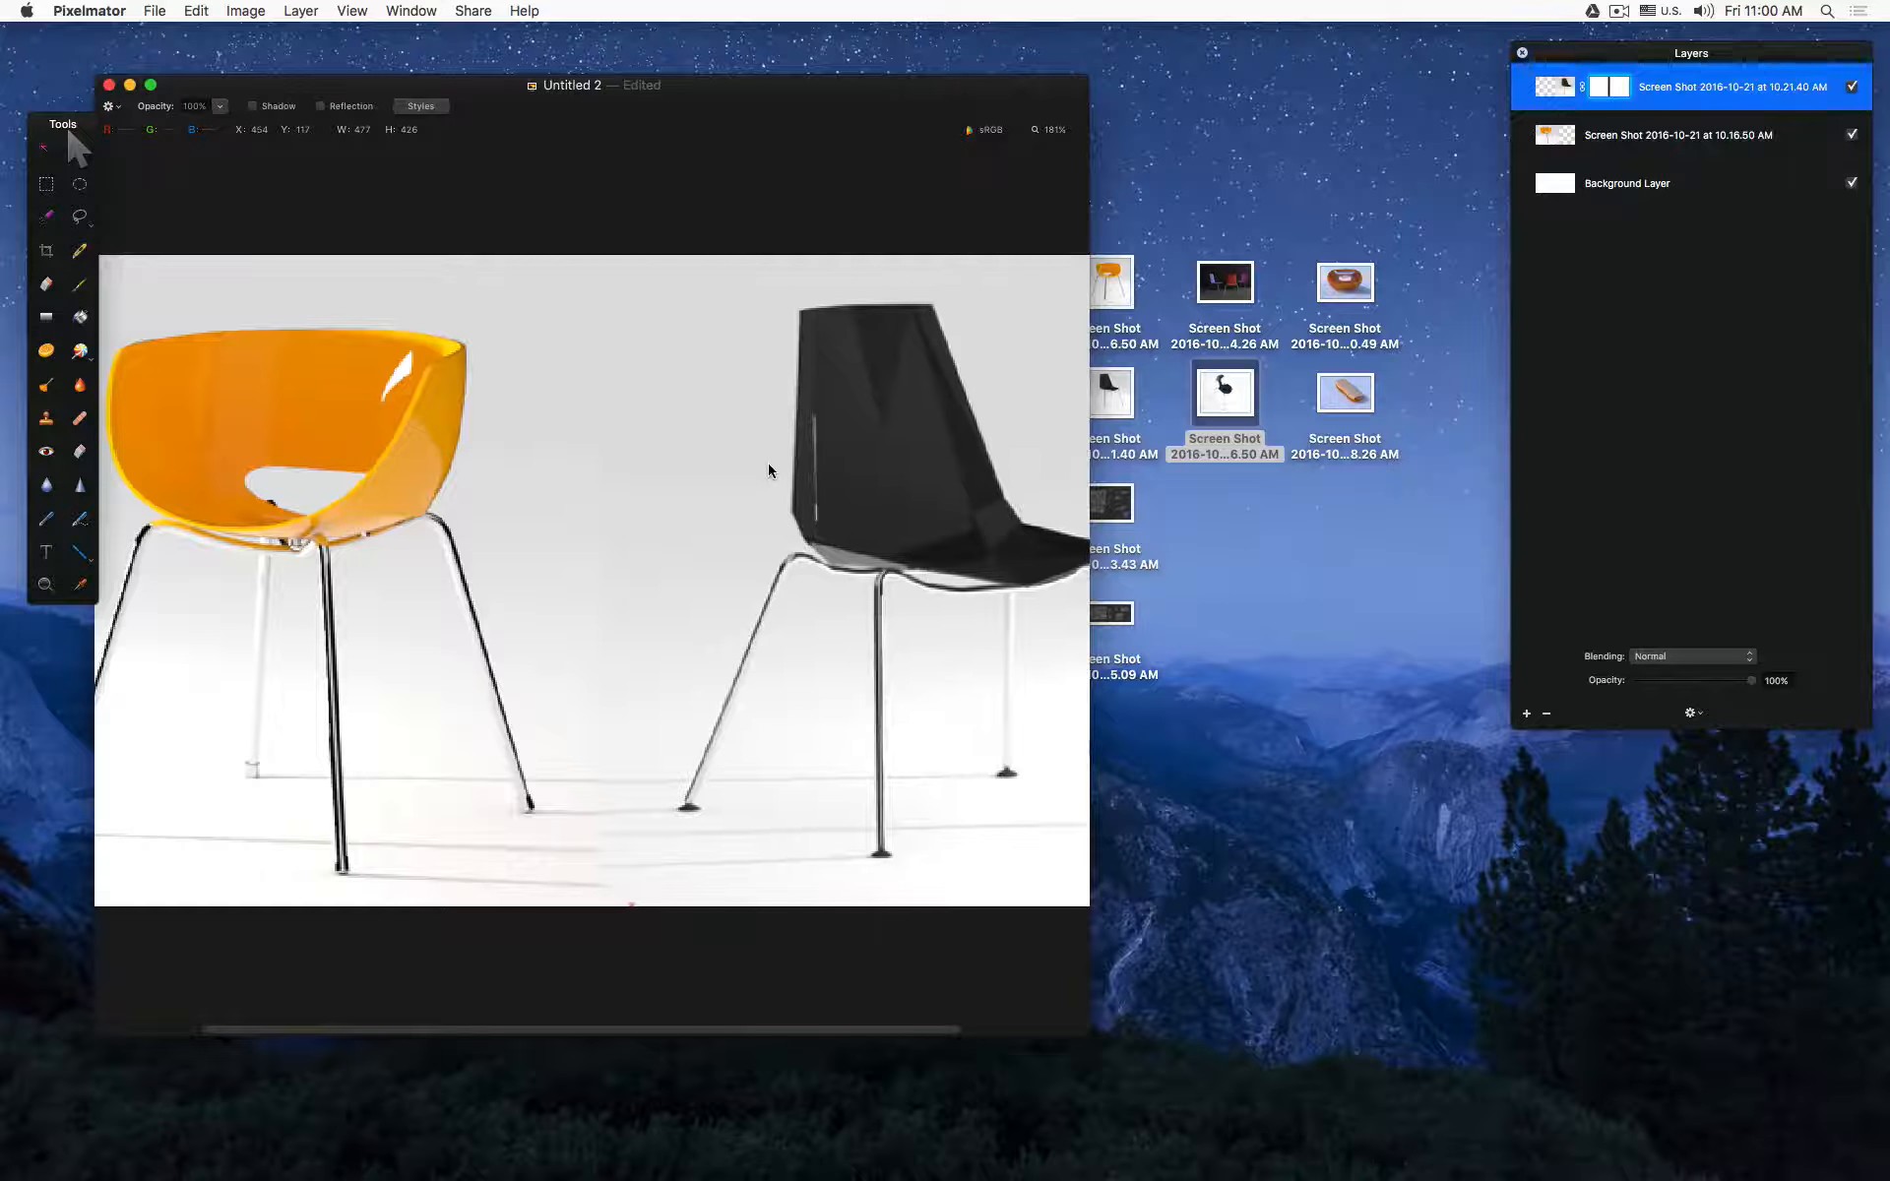
Step: Select both chair layers together and scale them down proportionally to about 57.5%, keeping them in the canvas's upper-left corner
scroll(713, 273, "down", 5)
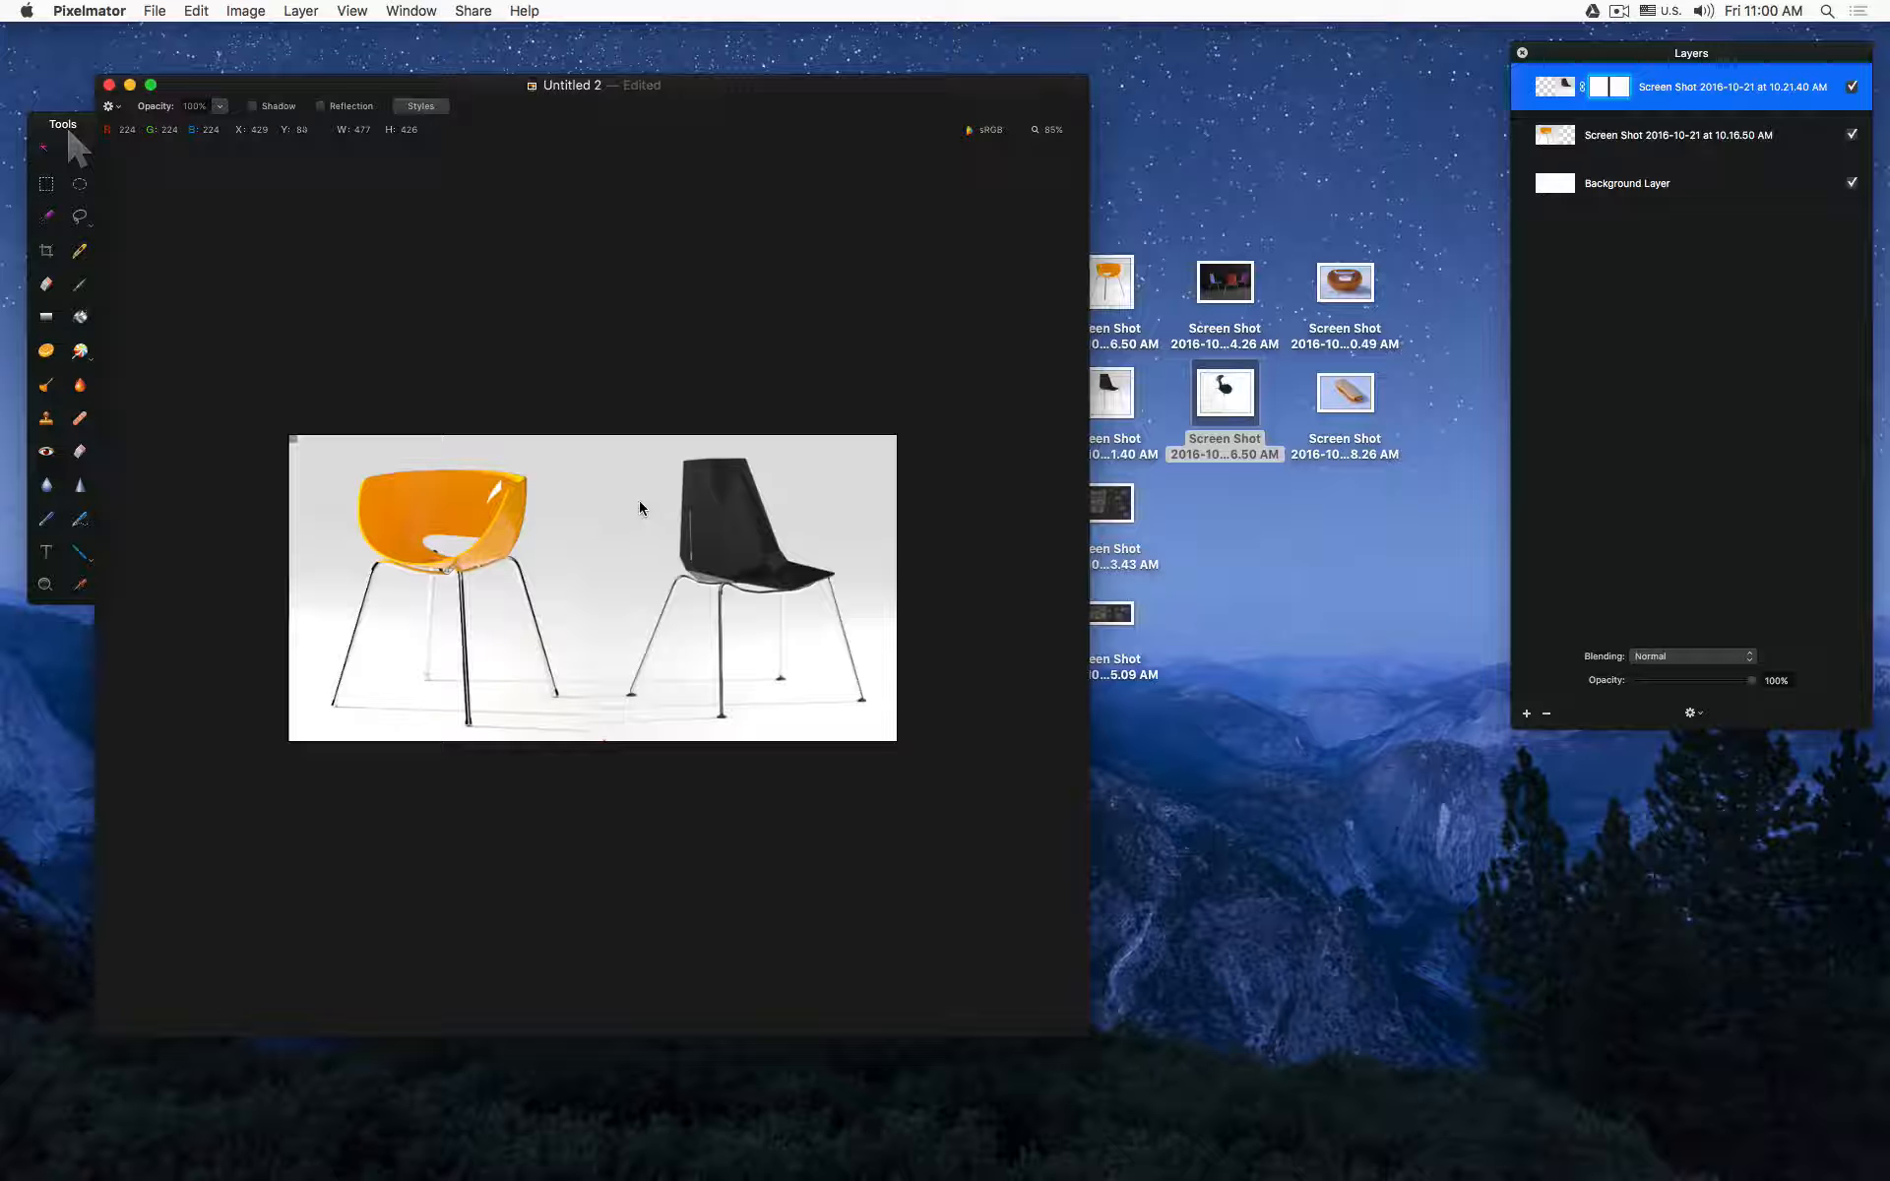
left_click(493, 512)
left_click(793, 677, "shift")
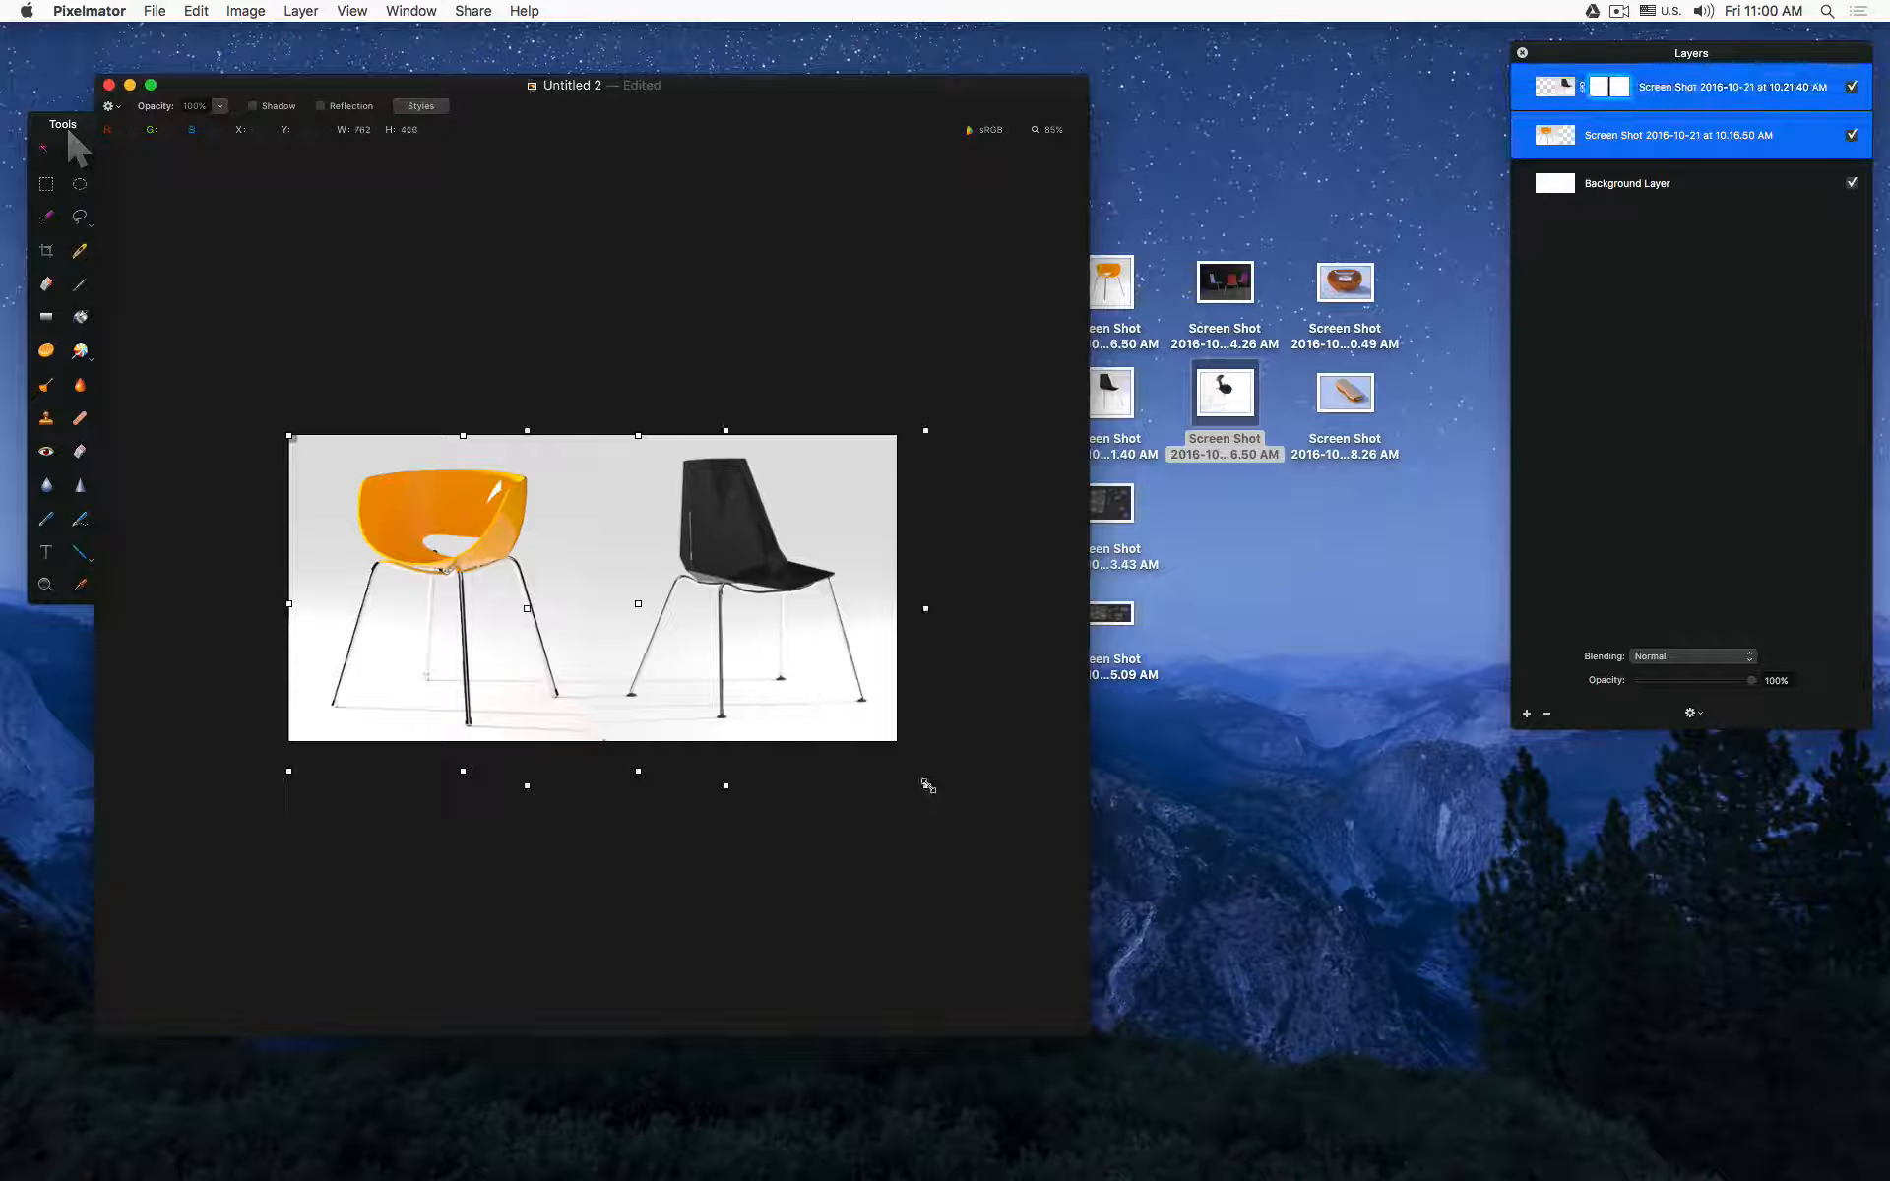
left_click_drag(925, 786, 735, 680)
key("super+z")
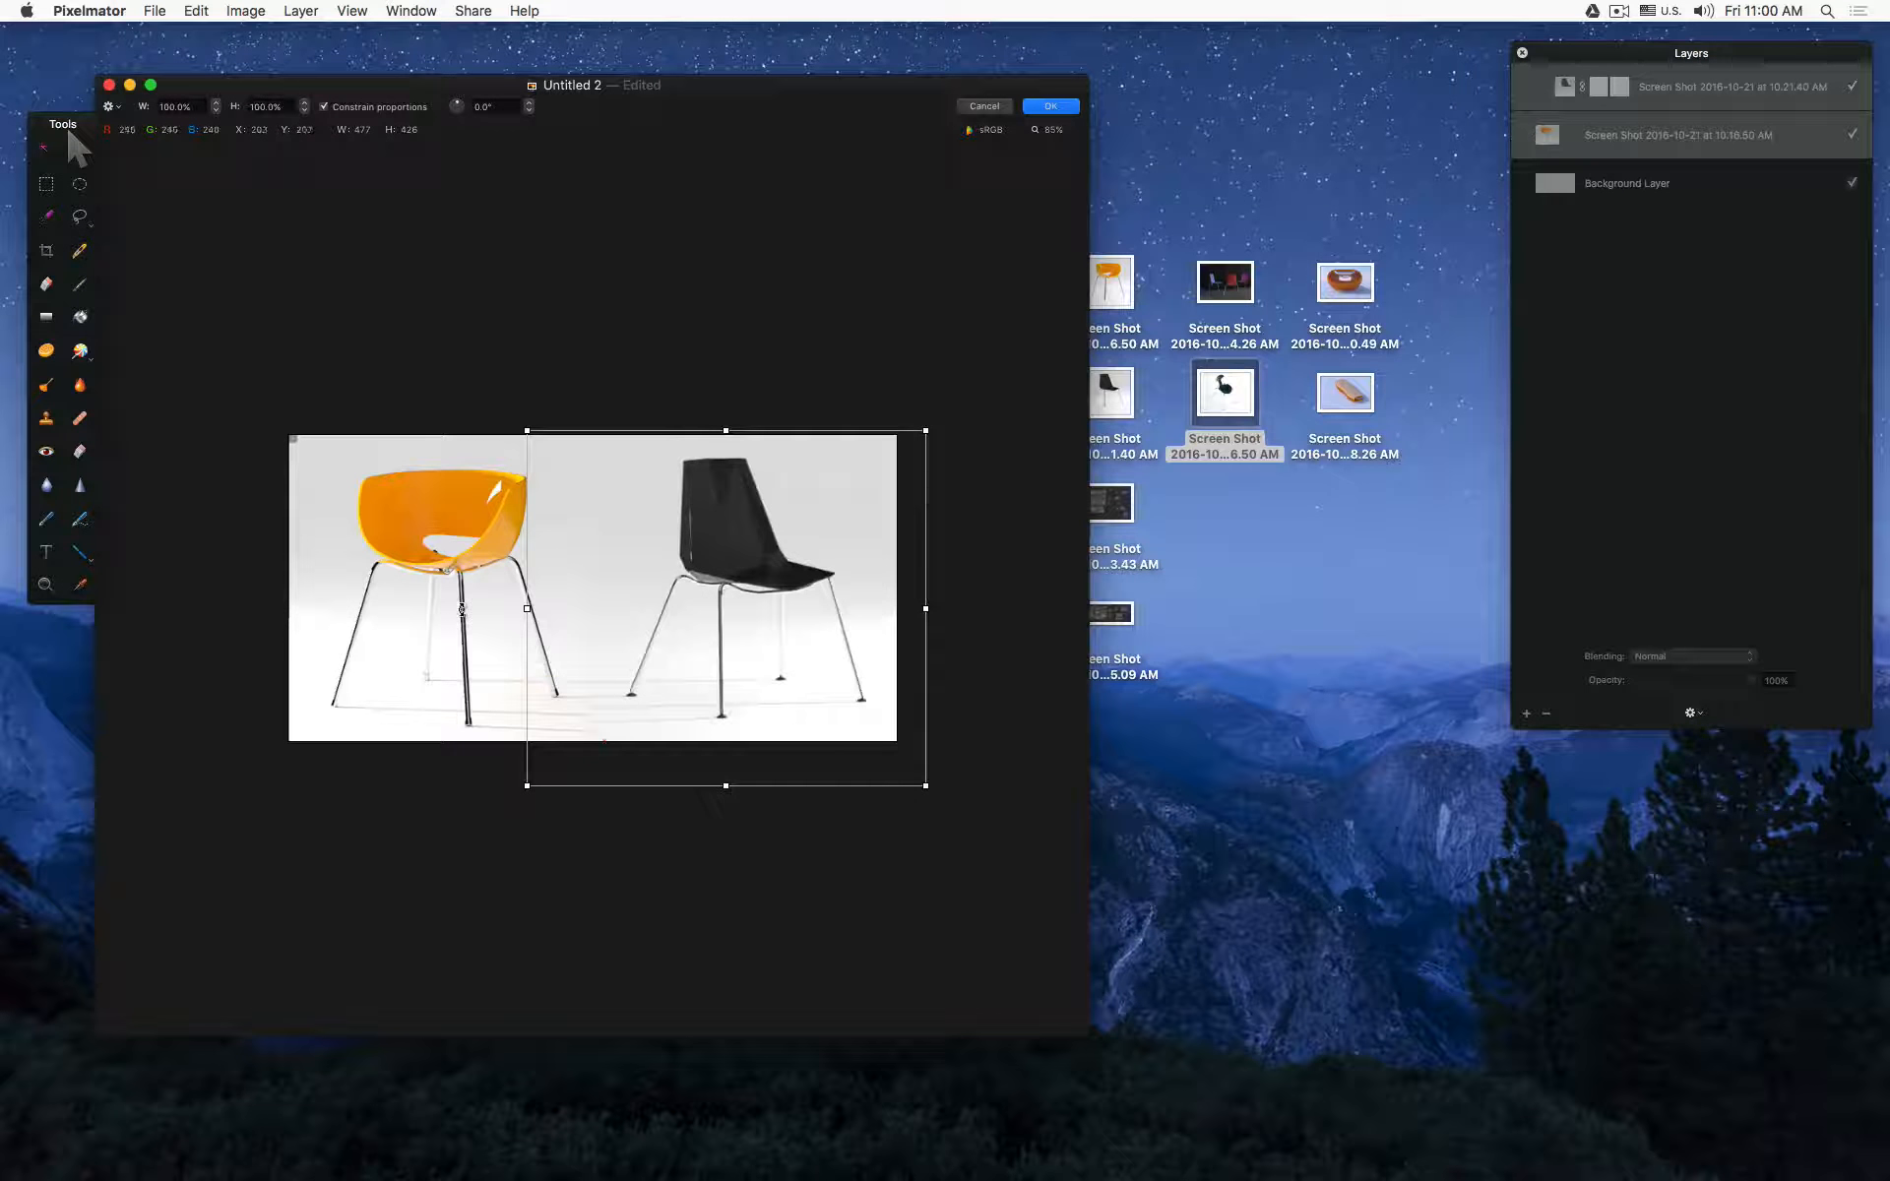
key("Return")
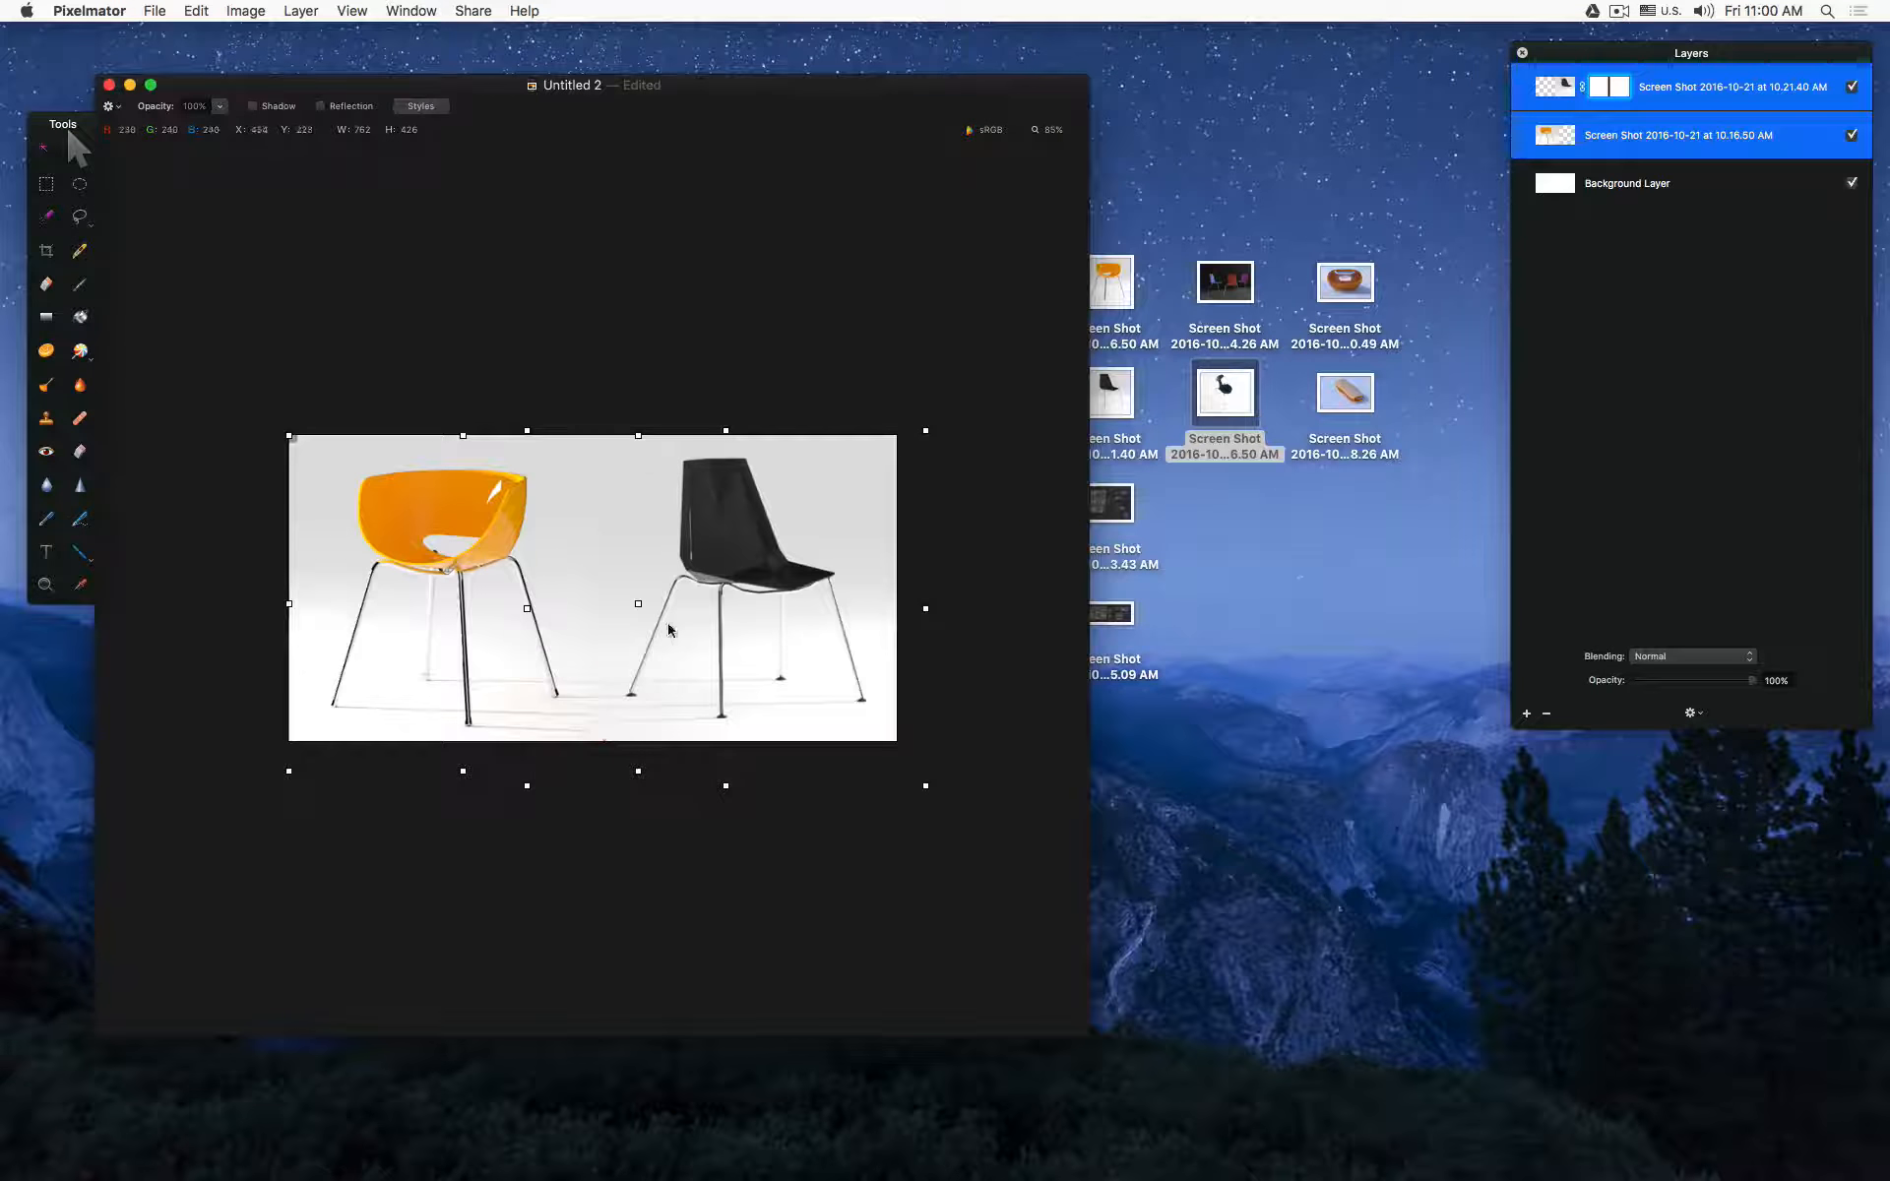
key("super+f")
left_click_drag(923, 784, 655, 635)
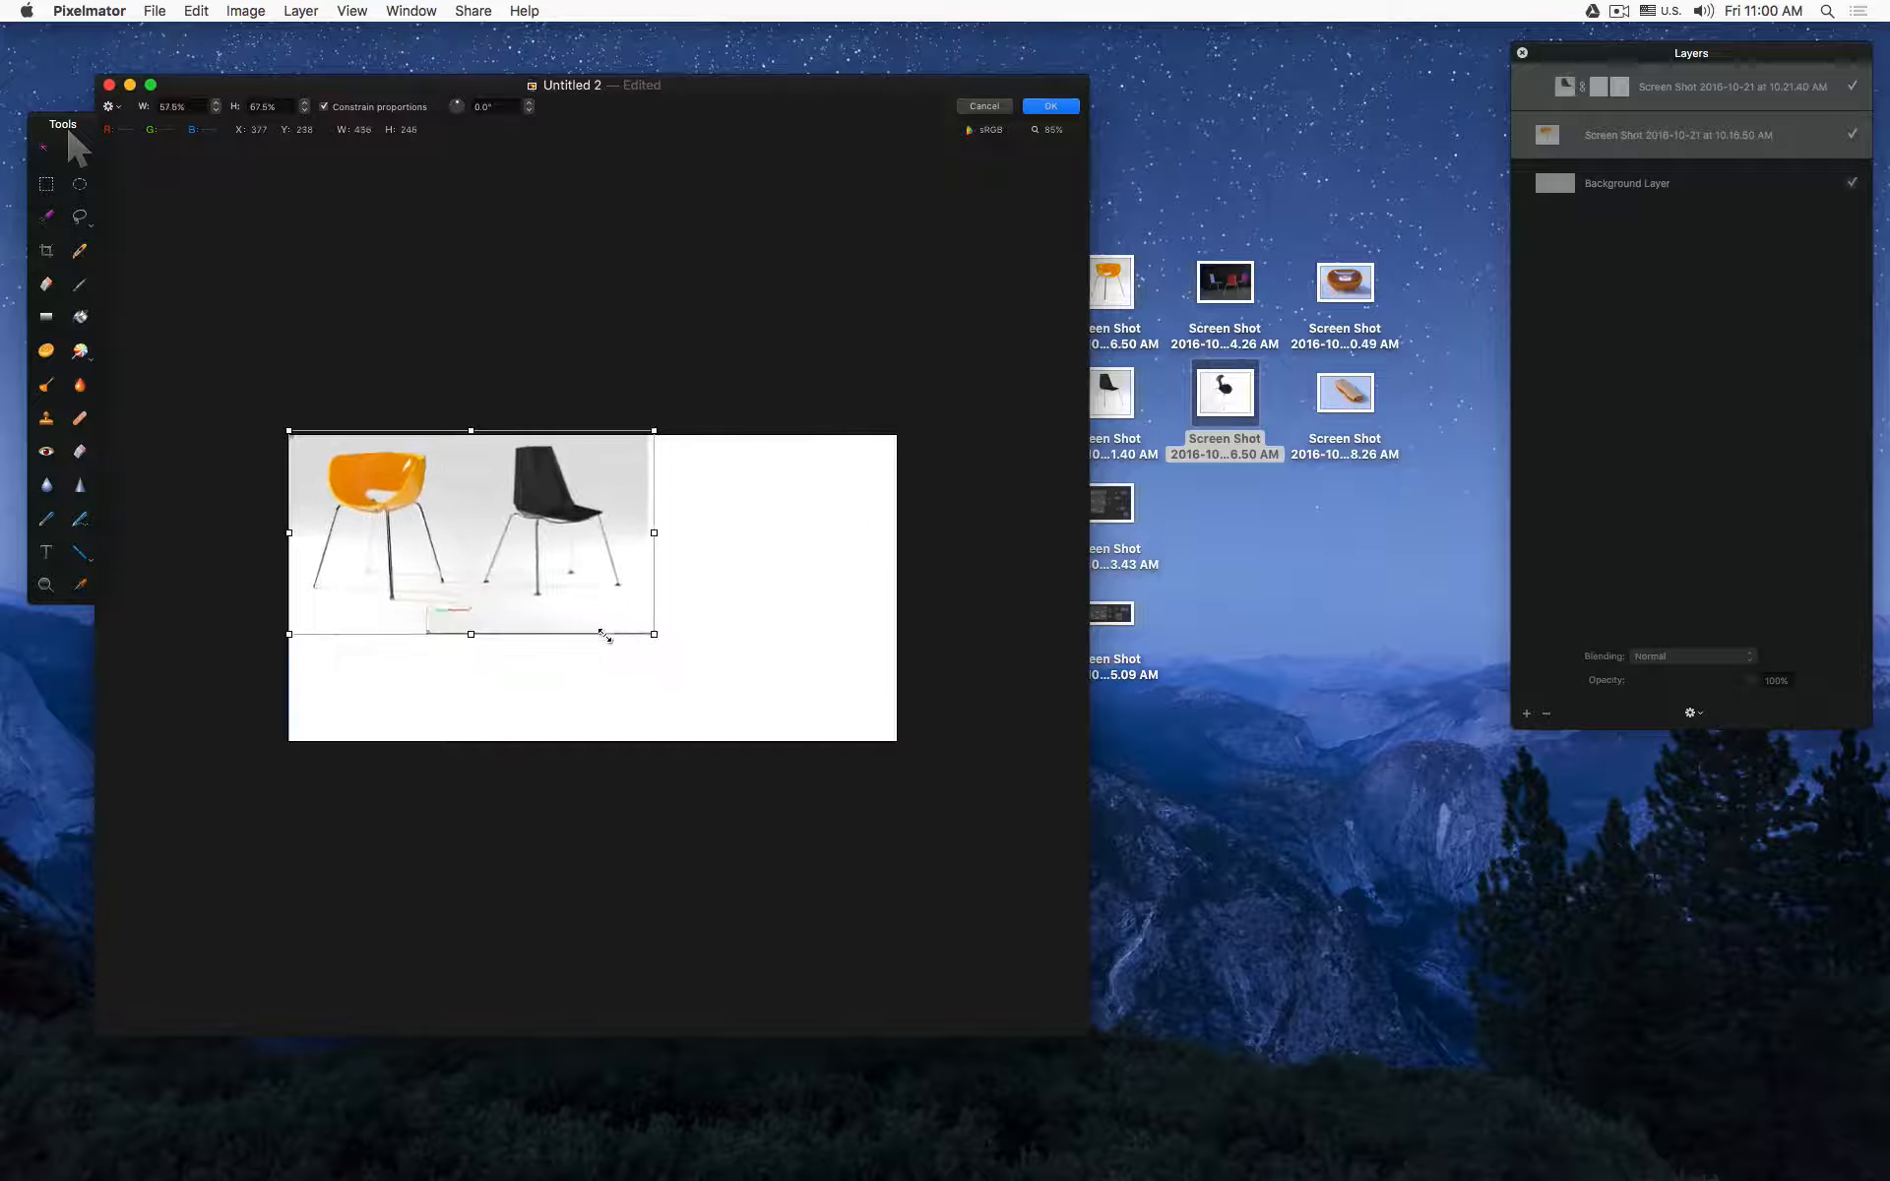
key("Return")
Step: Add the 10.36.50 AM chair screenshot as a layer, shrink it to about 300 × 245 pixels and place it against the black chair picture
left_click_drag(1221, 399, 928, 662)
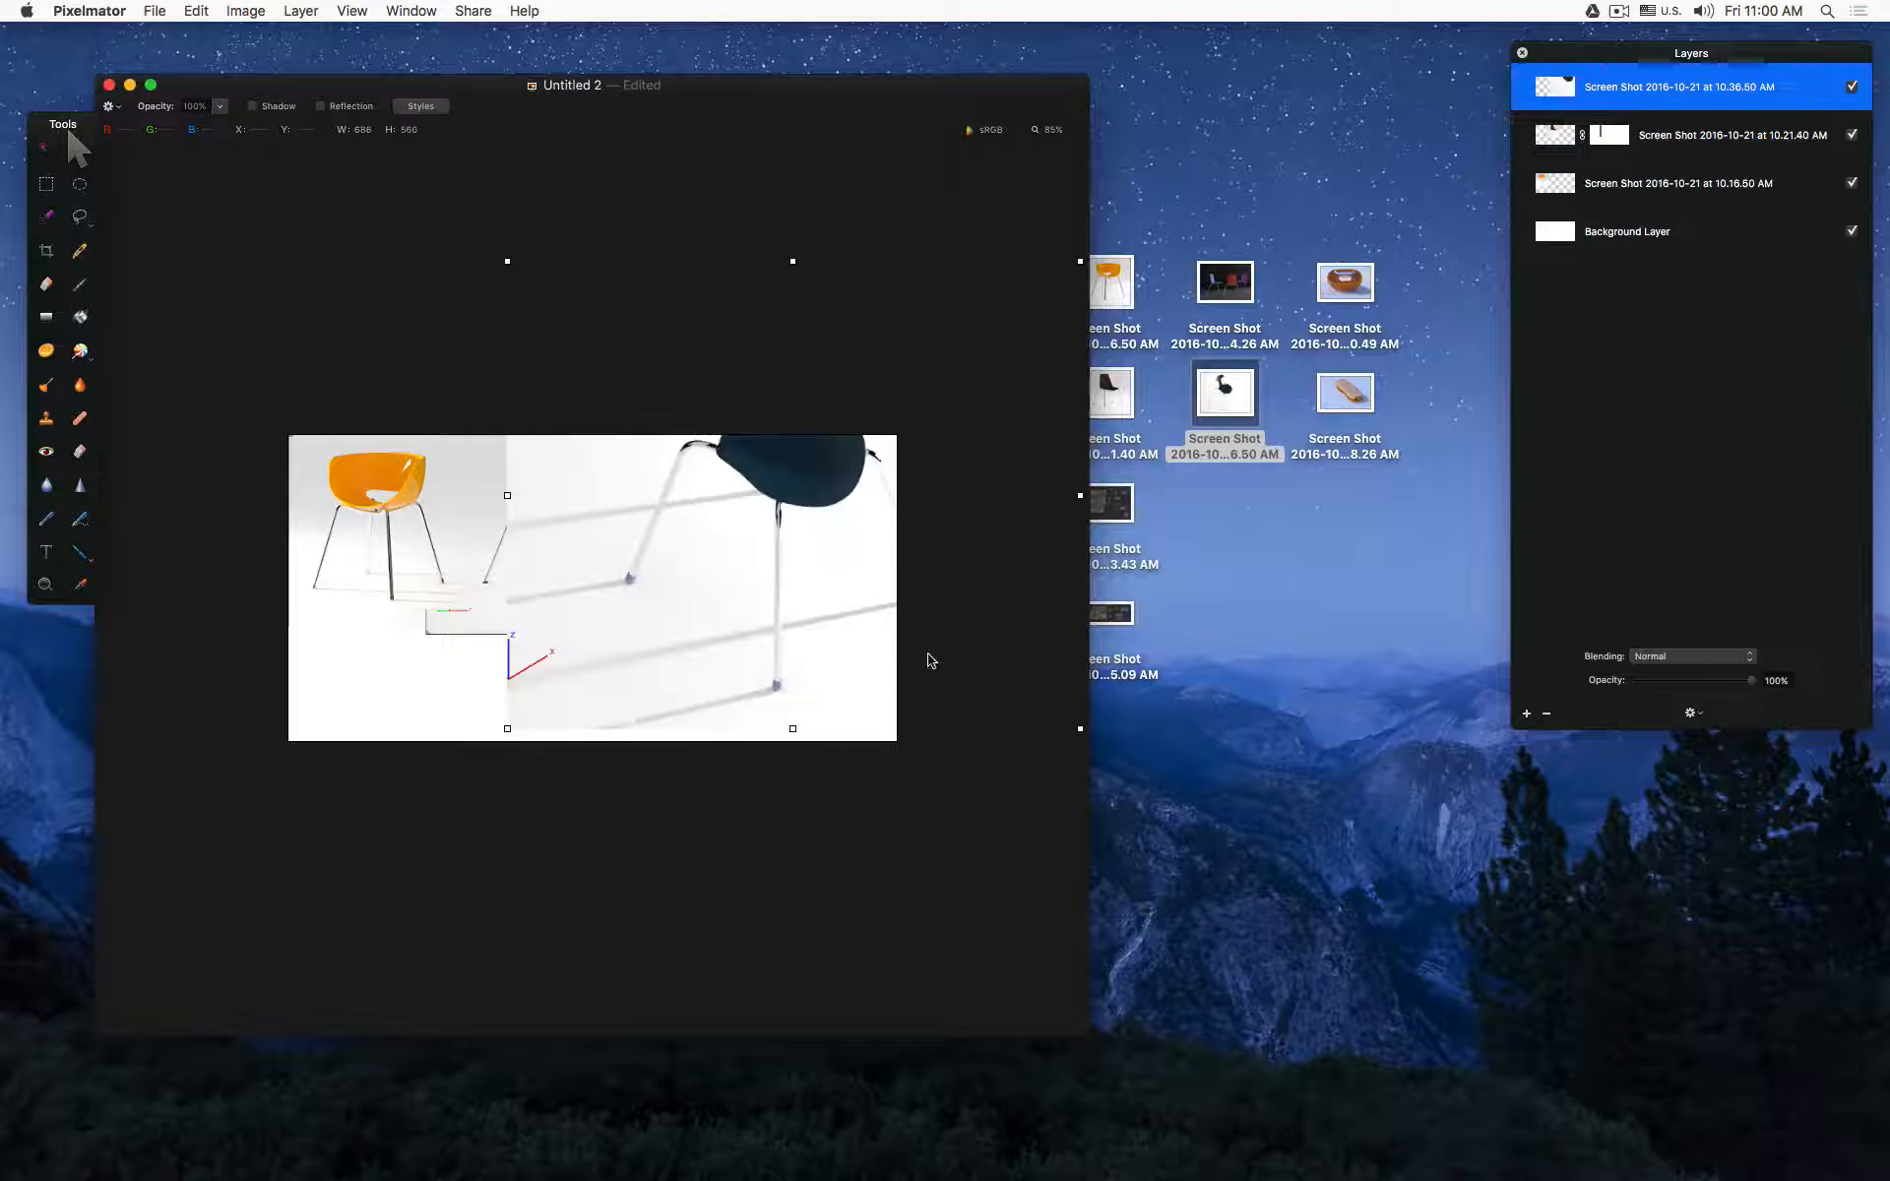
key("super+f")
left_click_drag(507, 261, 656, 418)
left_click_drag(746, 526, 732, 517)
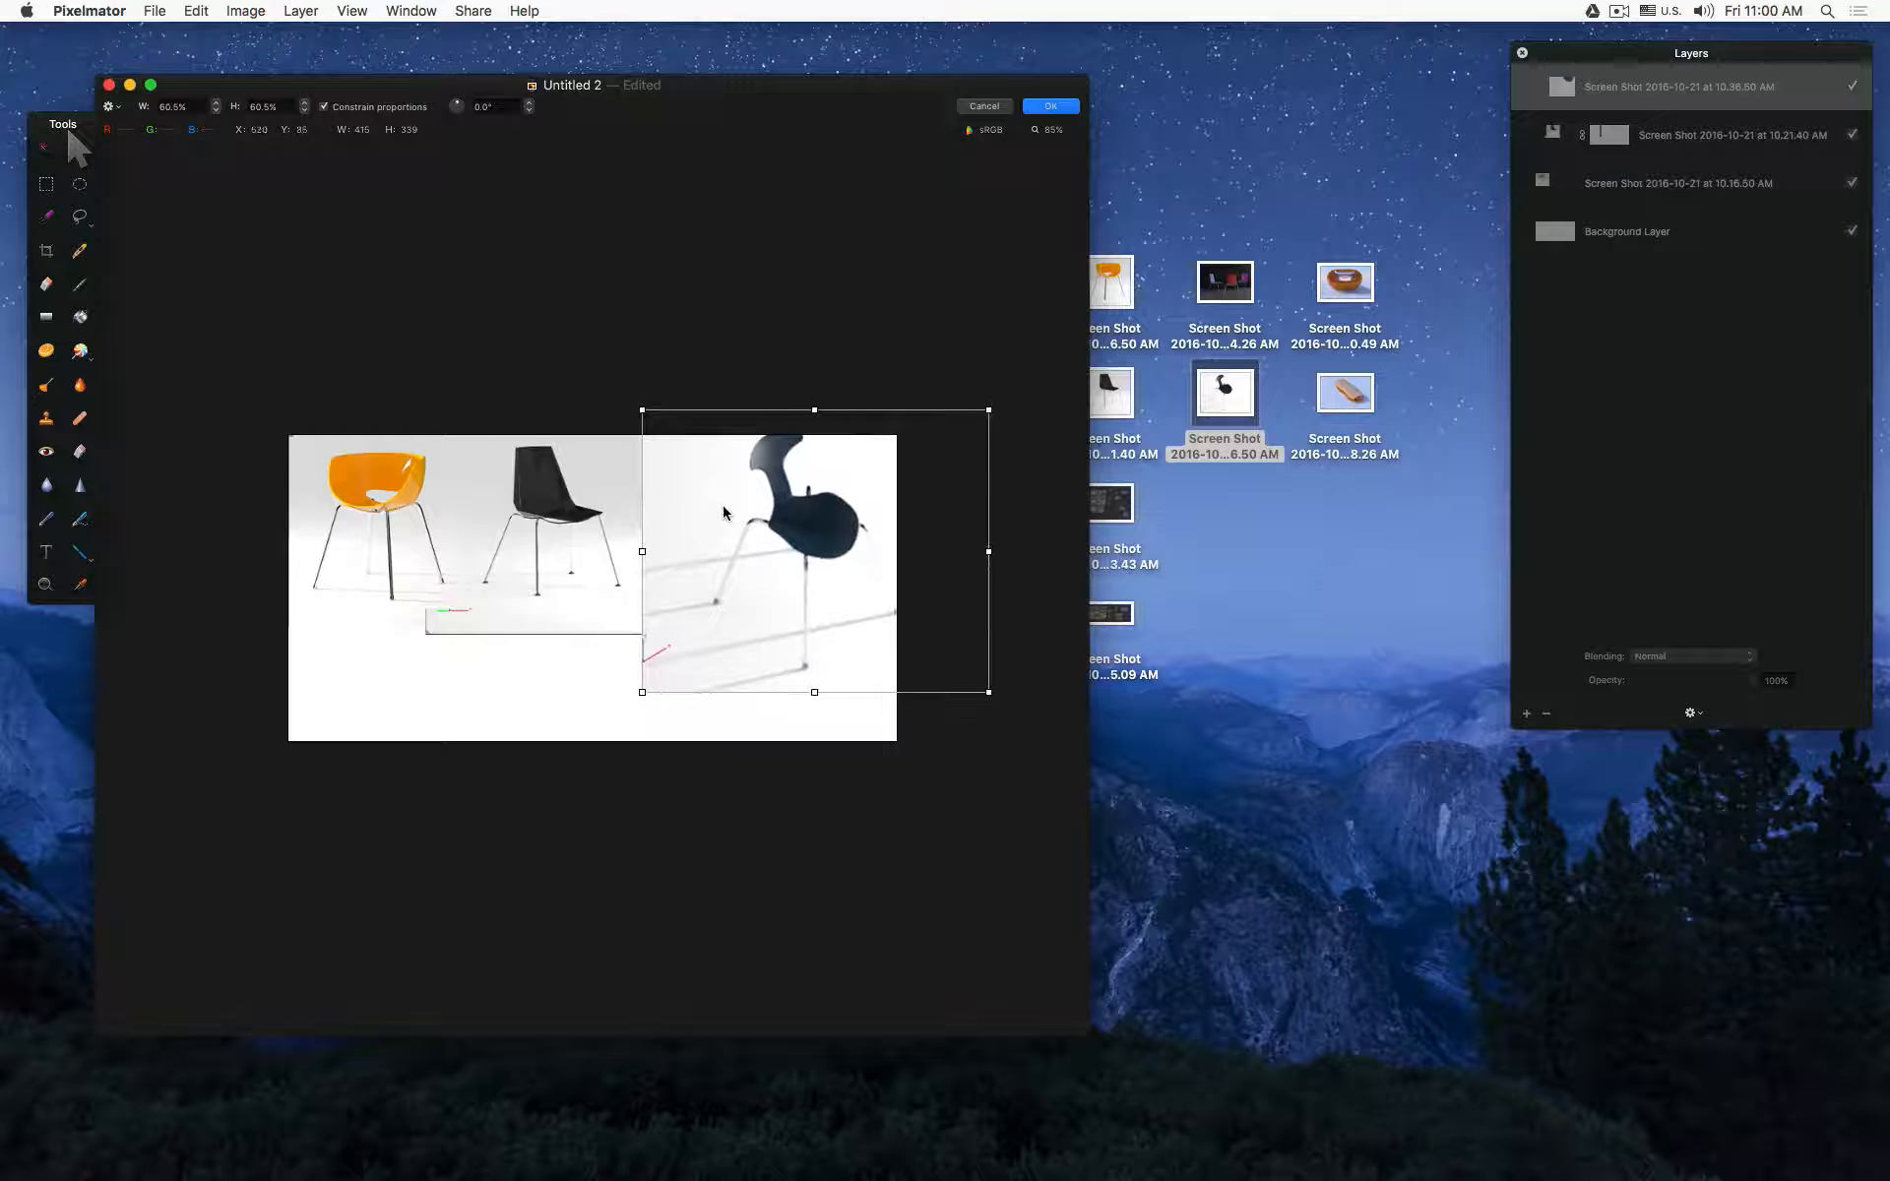
left_click_drag(973, 685, 917, 633)
left_click_drag(642, 409, 668, 431)
left_click_drag(693, 437, 680, 431)
key("Return")
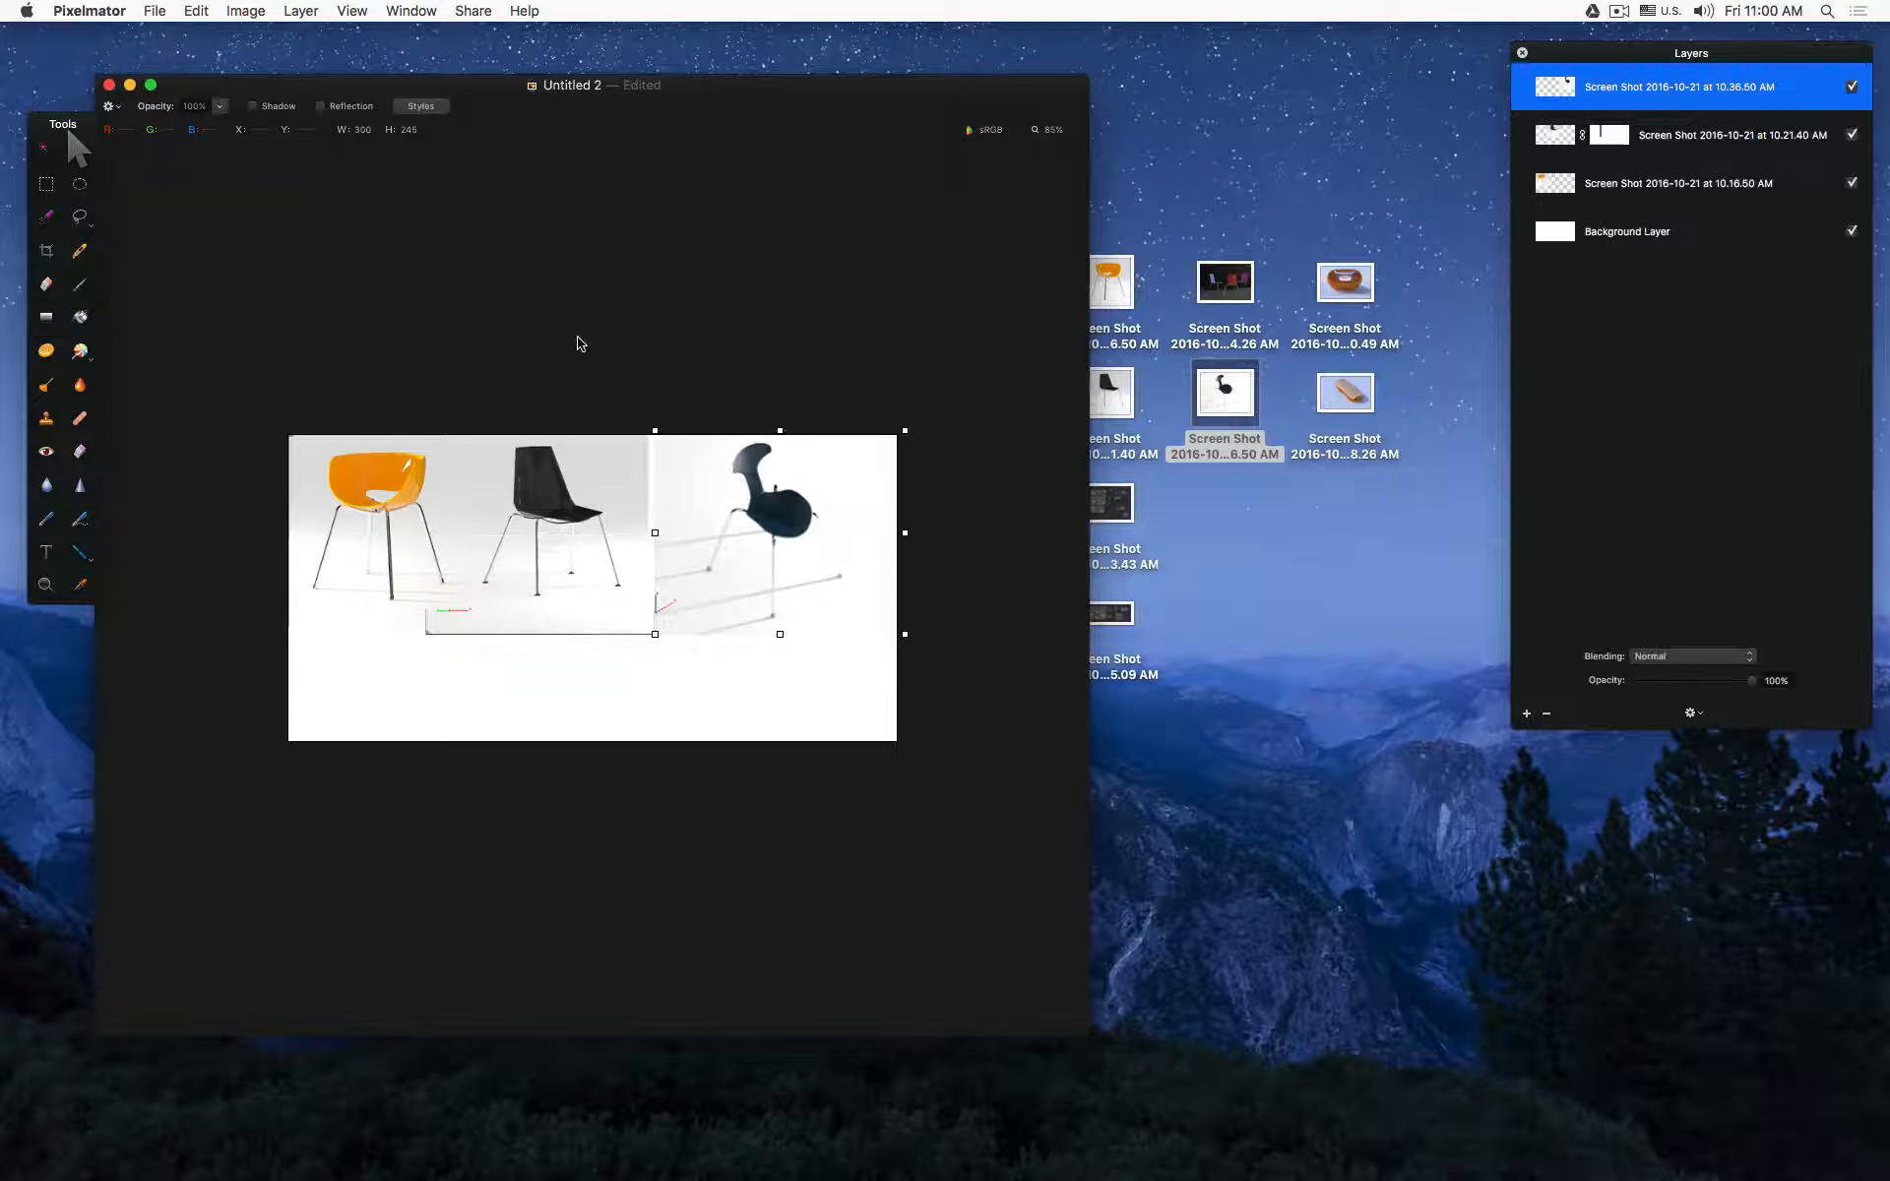
left_click_drag(722, 498, 714, 498)
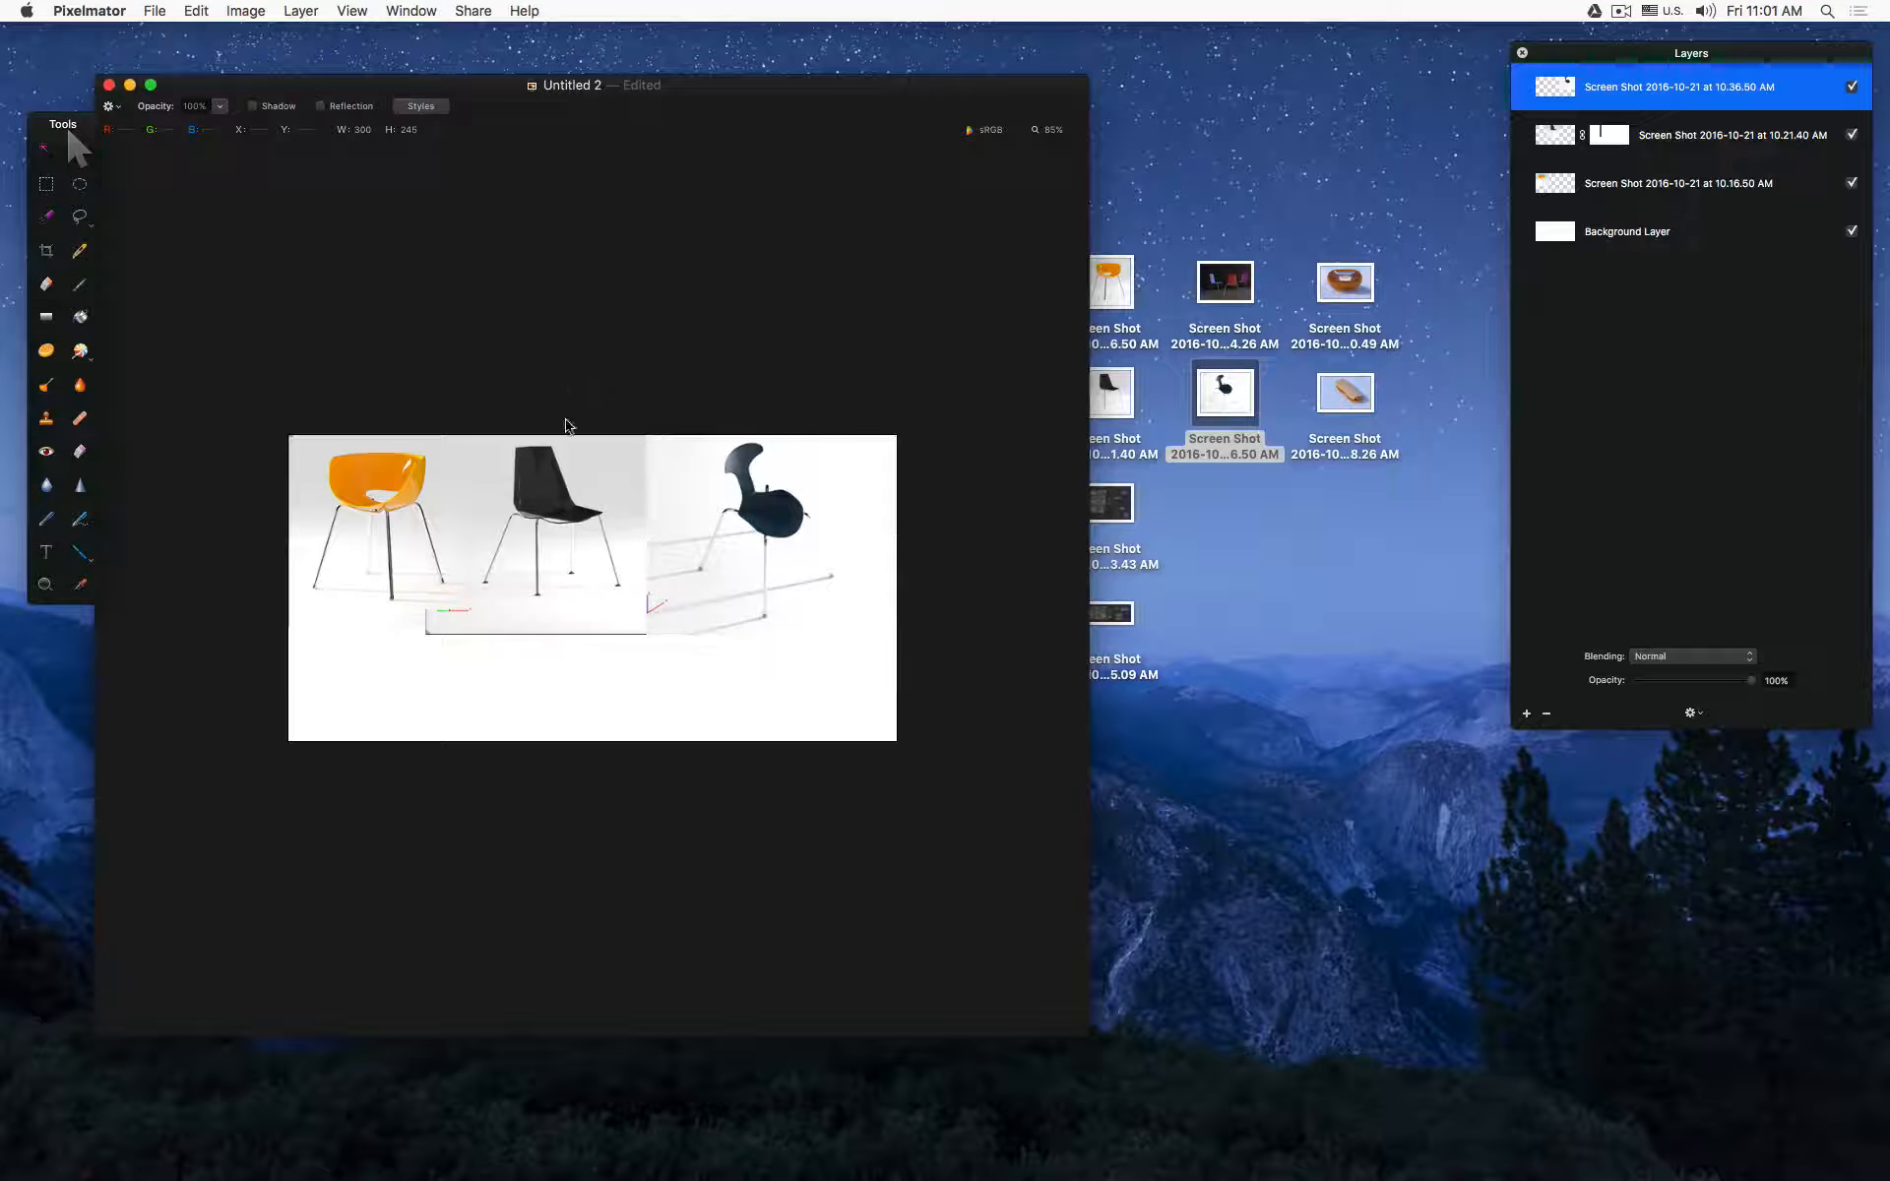
Step: Select all three chair layers, enlarge them proportionally to about 106.7% and merge them into a single layer
left_click(540, 513, "shift")
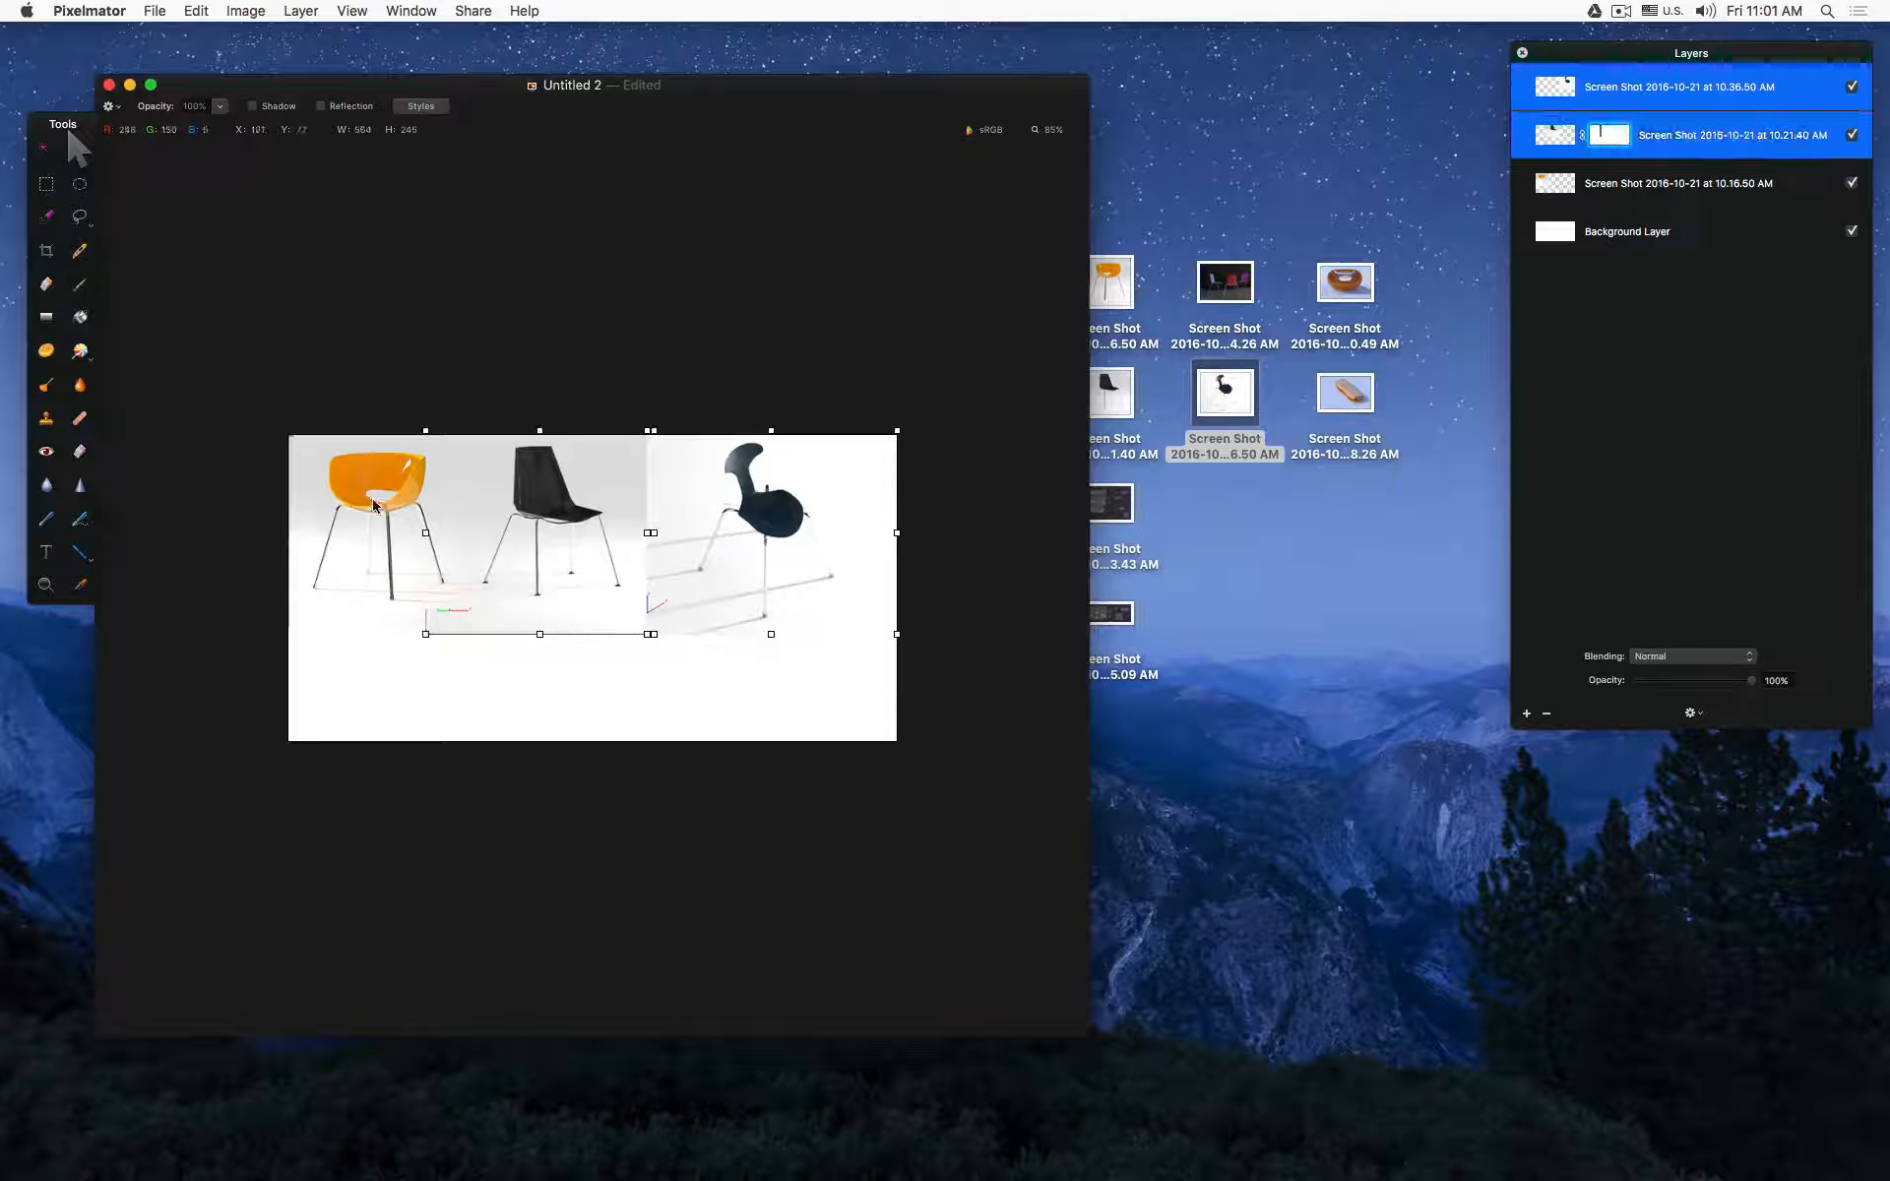
left_click(376, 506, "shift")
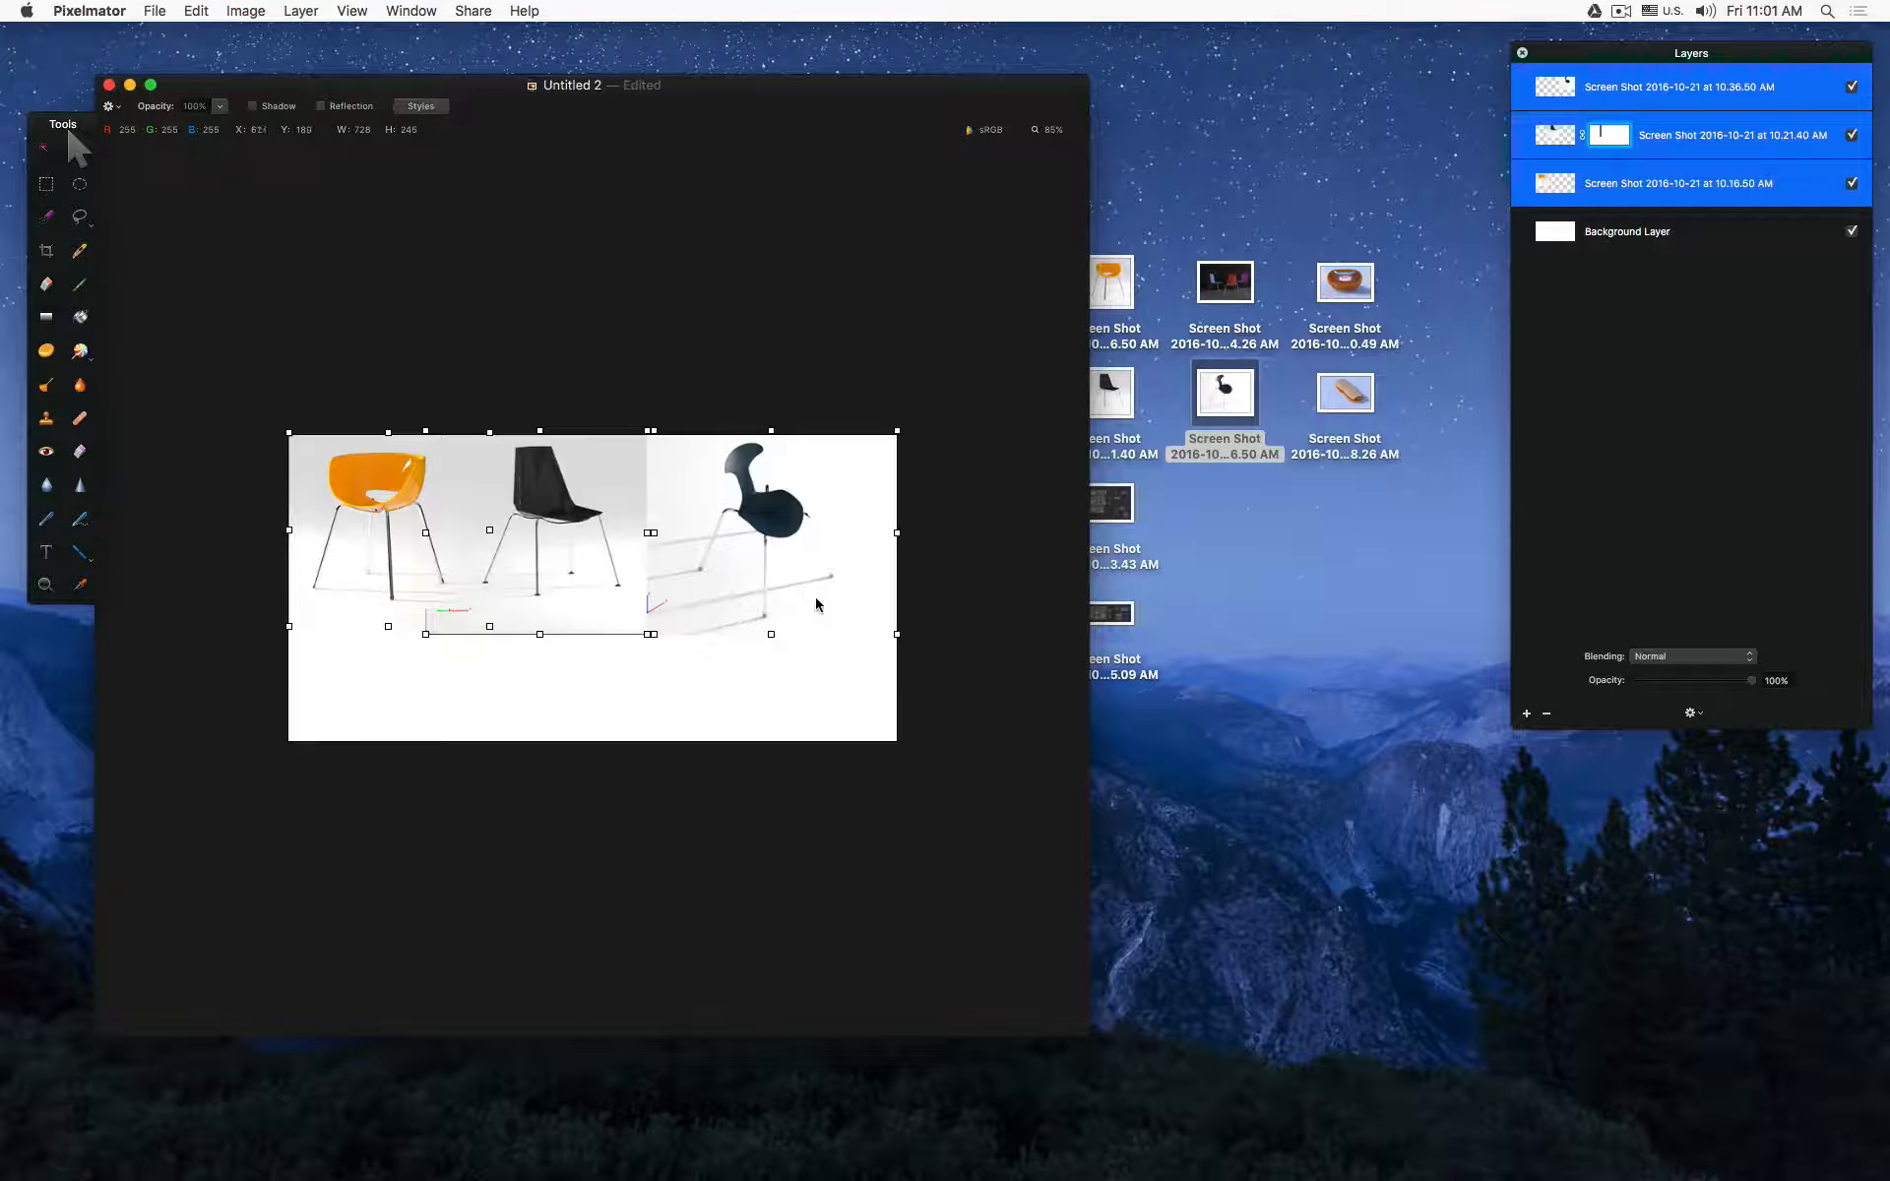
key("super+t")
left_click_drag(897, 634, 921, 650)
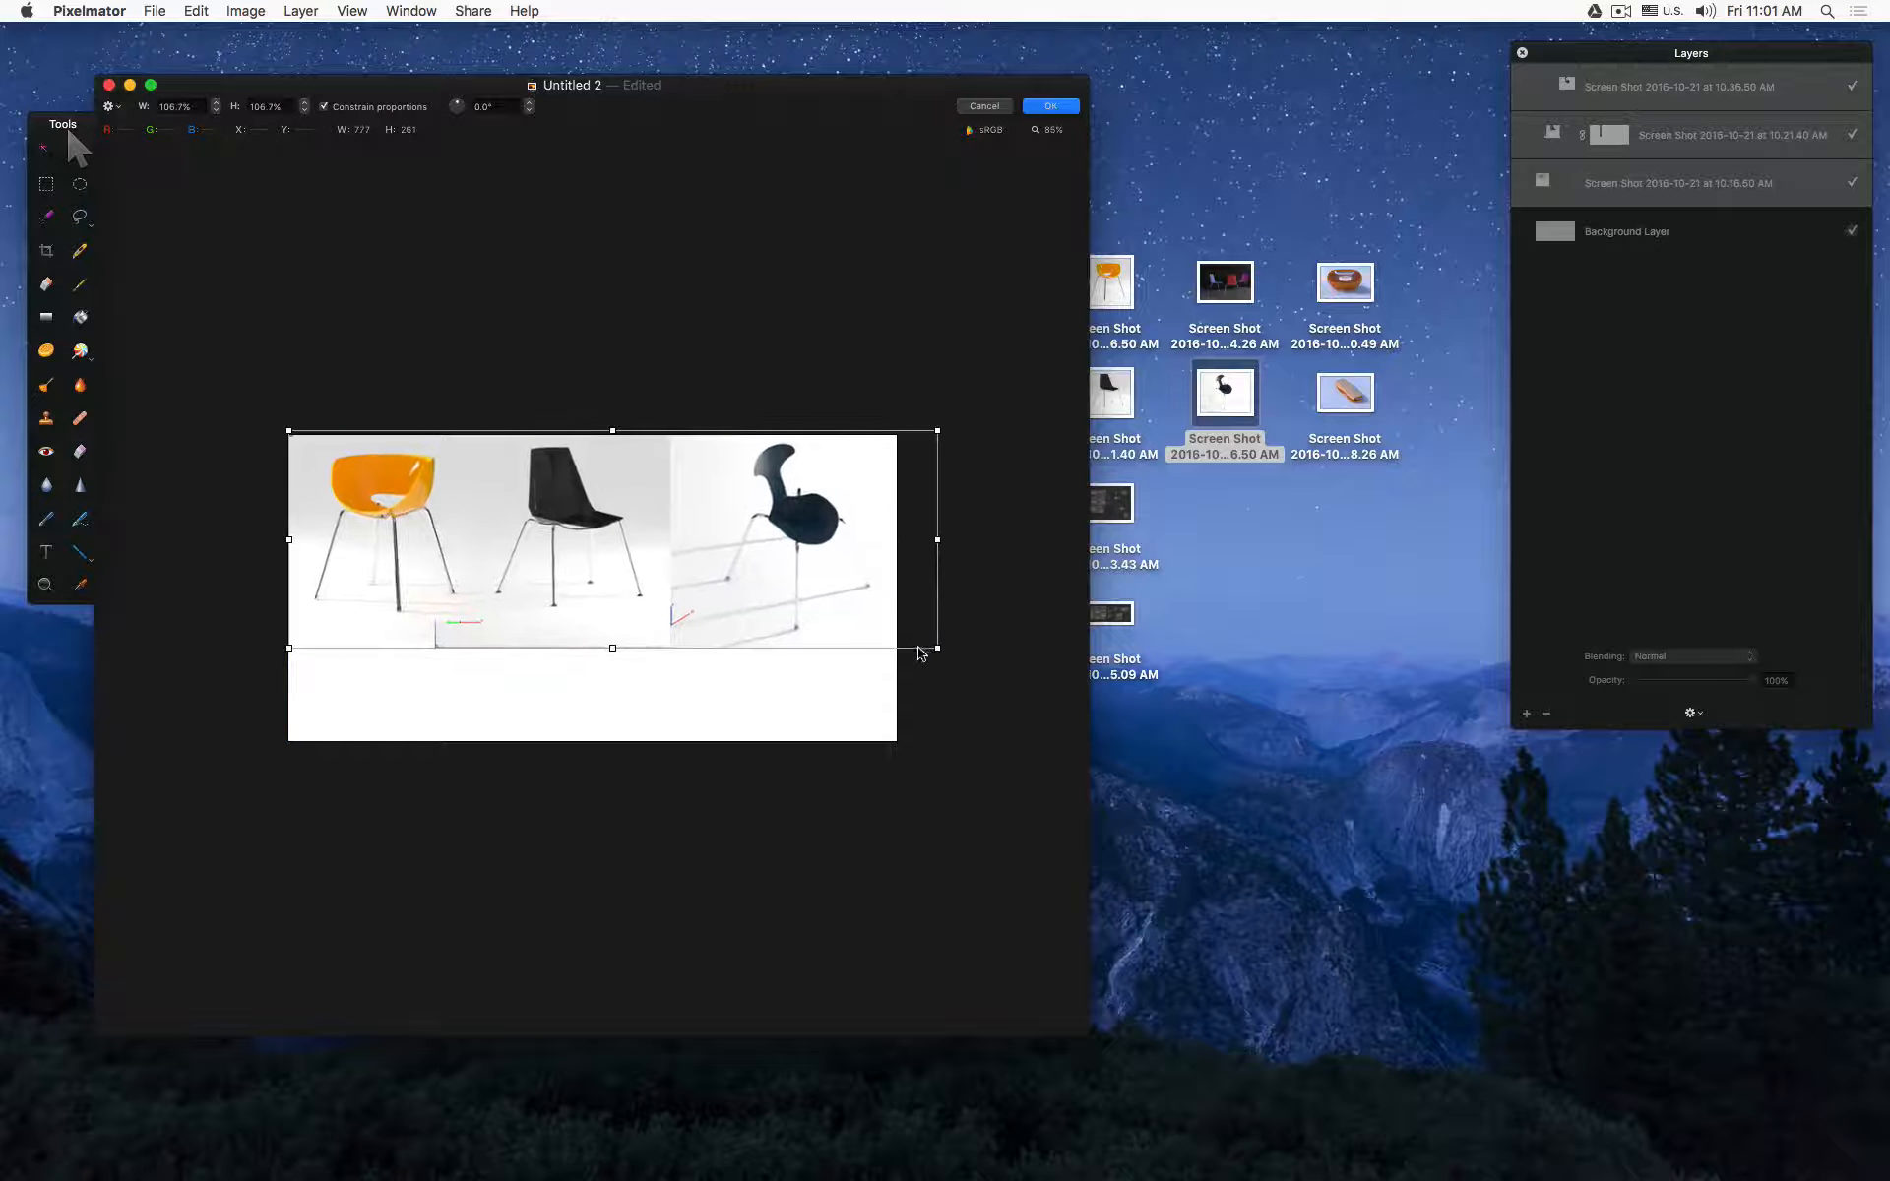
key("Return")
key("super+e")
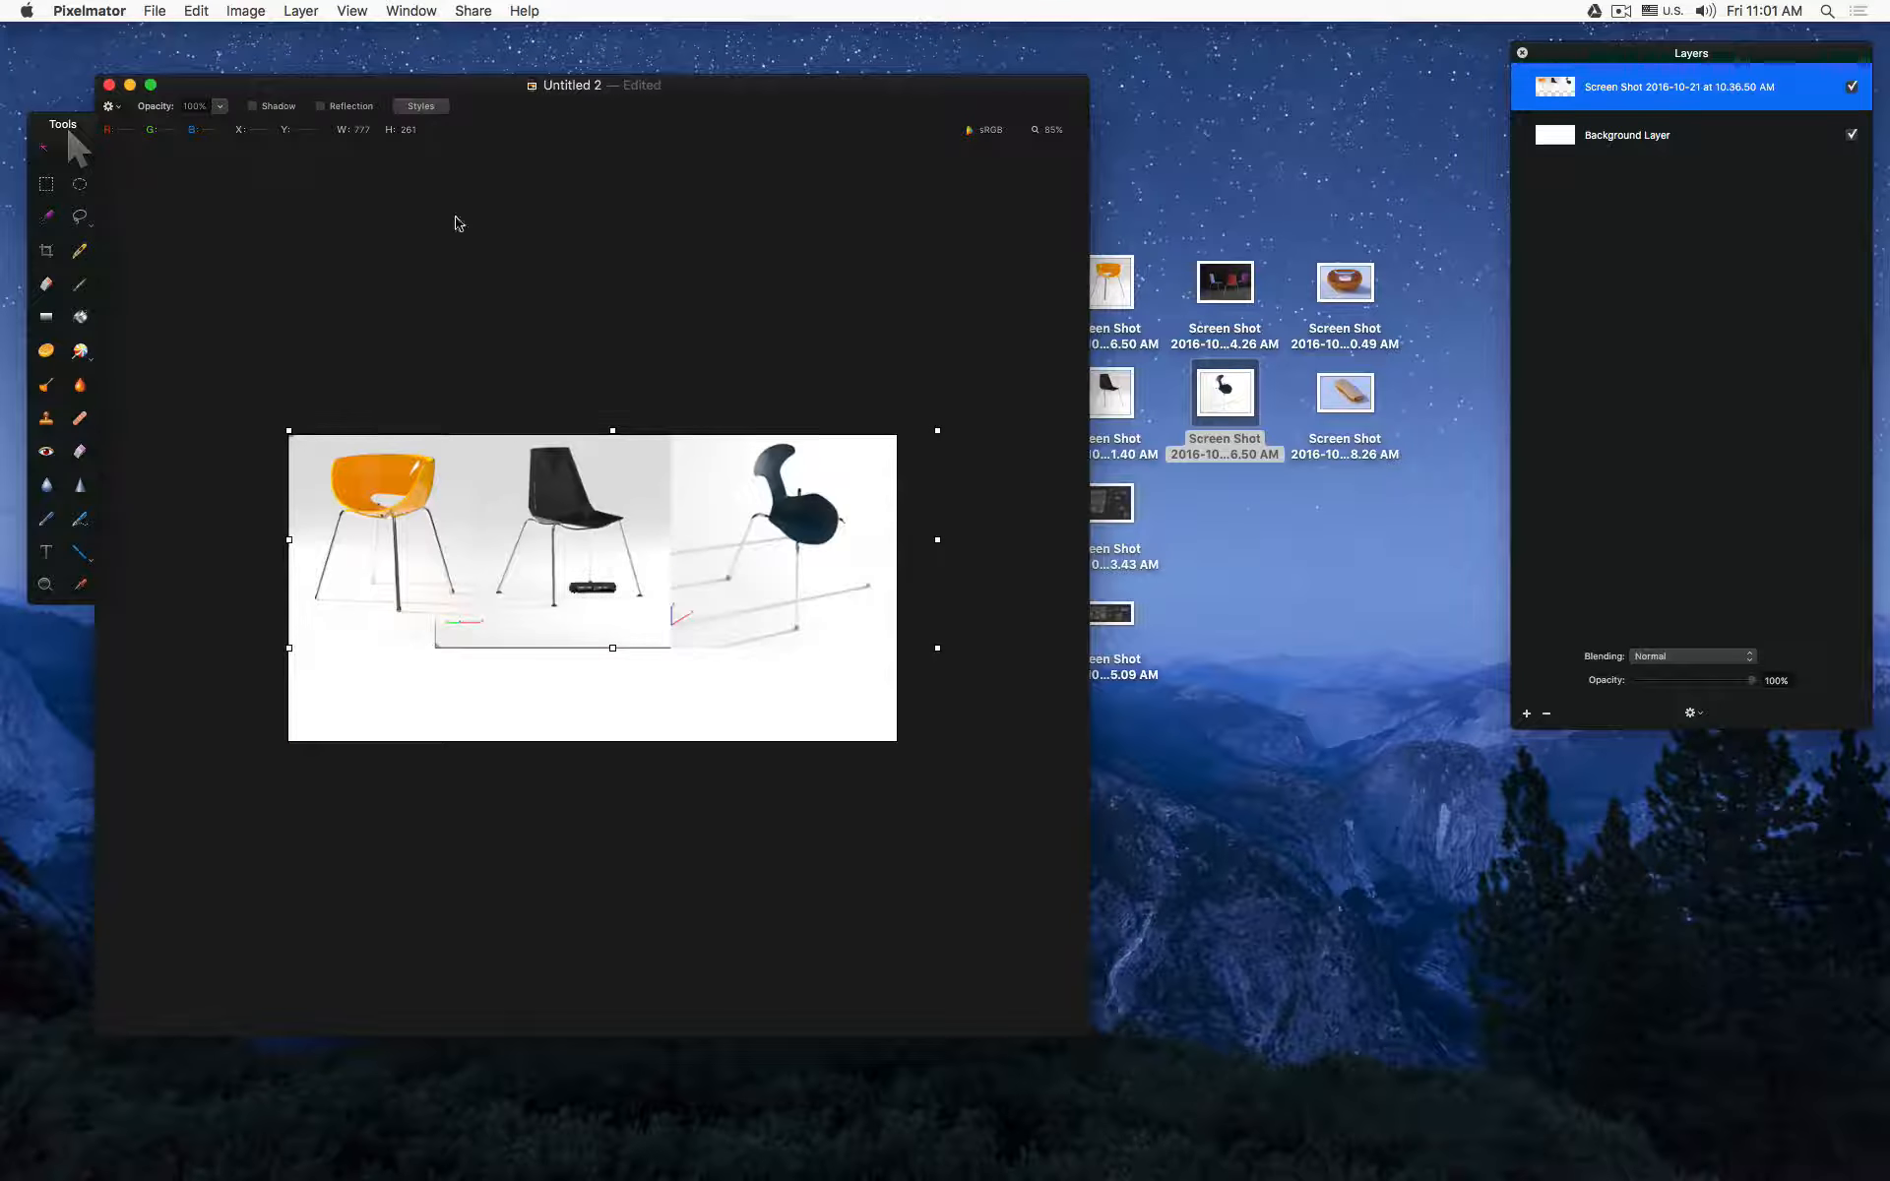
Step: Clear the strip along the bottom edge of the merged chairs layer and remove the selection
key("m")
left_click_drag(193, 715, 941, 629)
key("super+d")
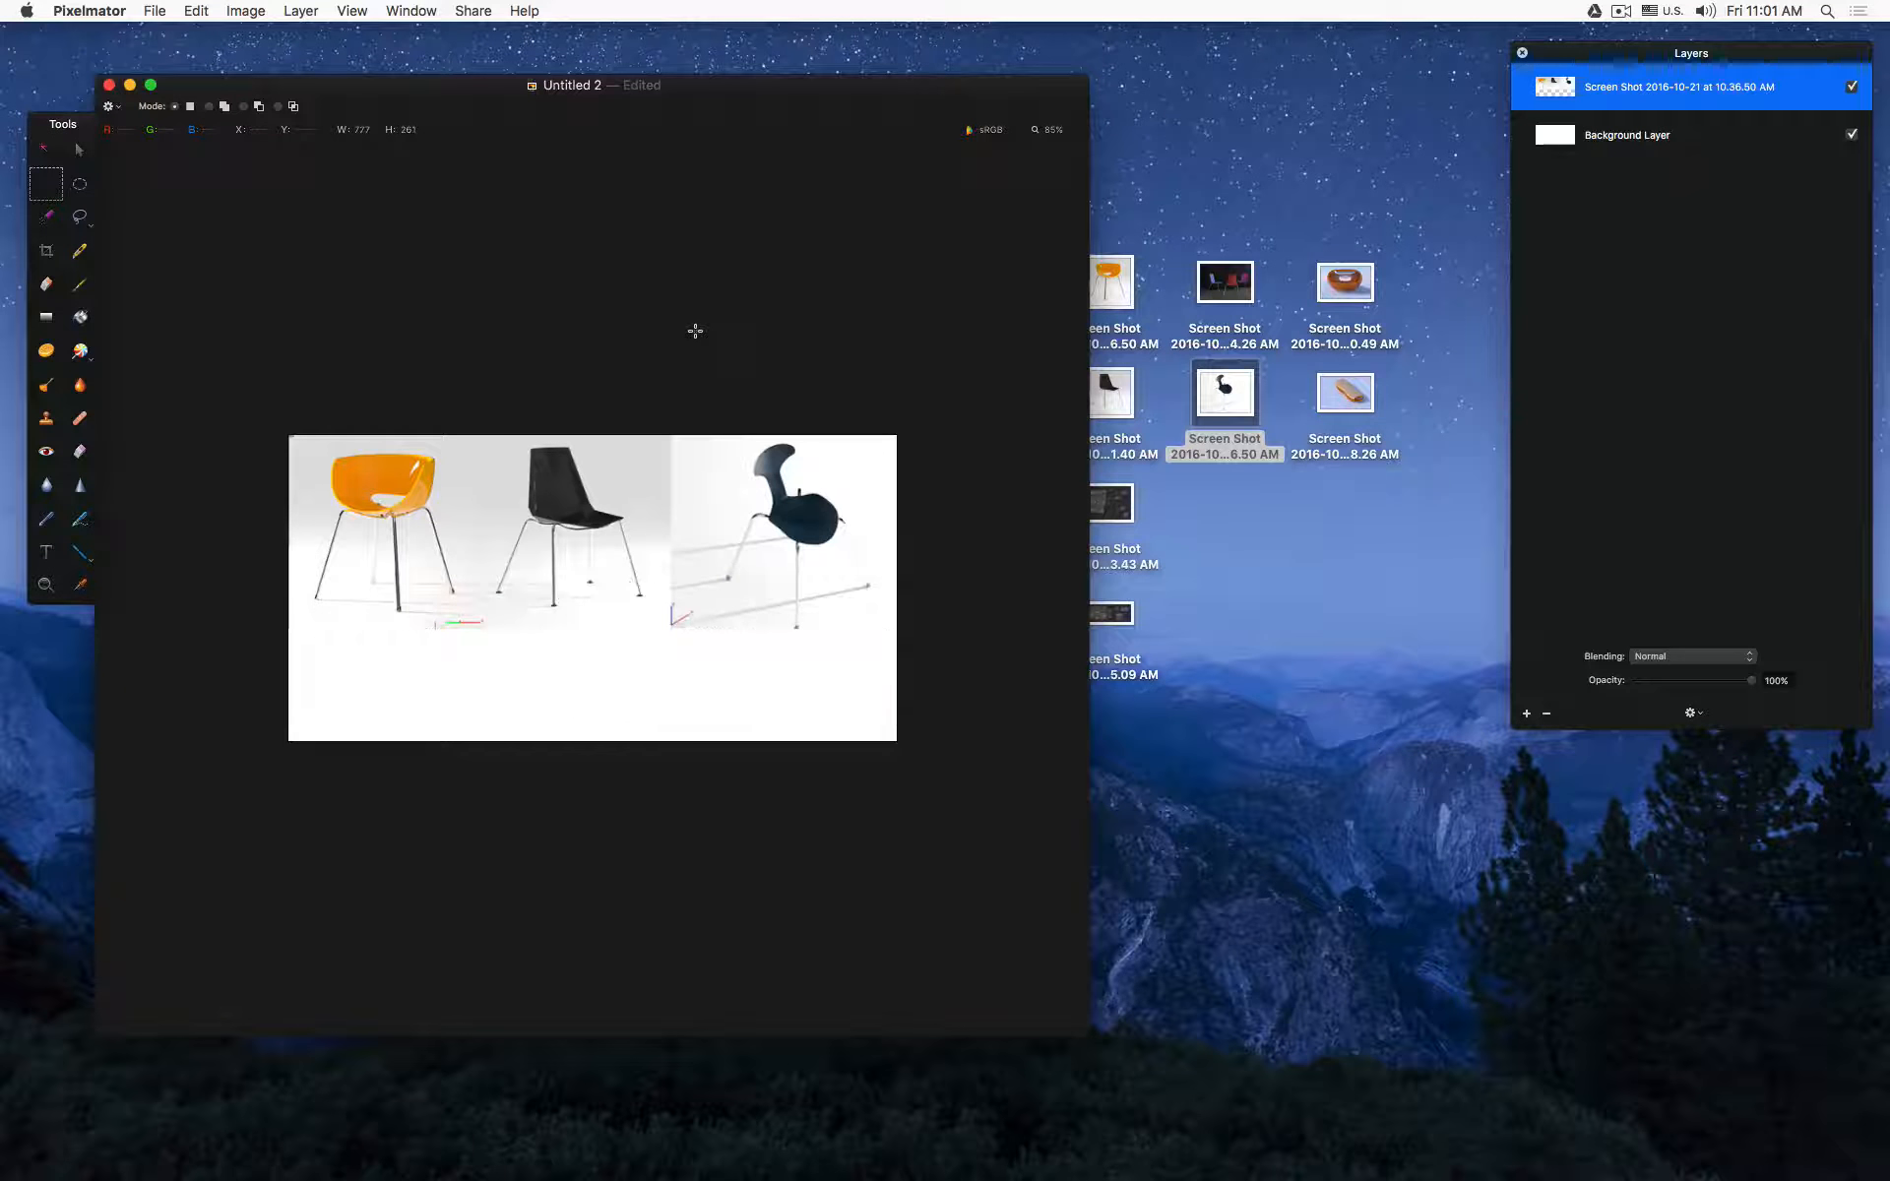
Step: Add the 10.25.09 AM node screenshot as a layer beneath the merged chairs and position its nodes in the strip below them
left_click_drag(1109, 620, 606, 671)
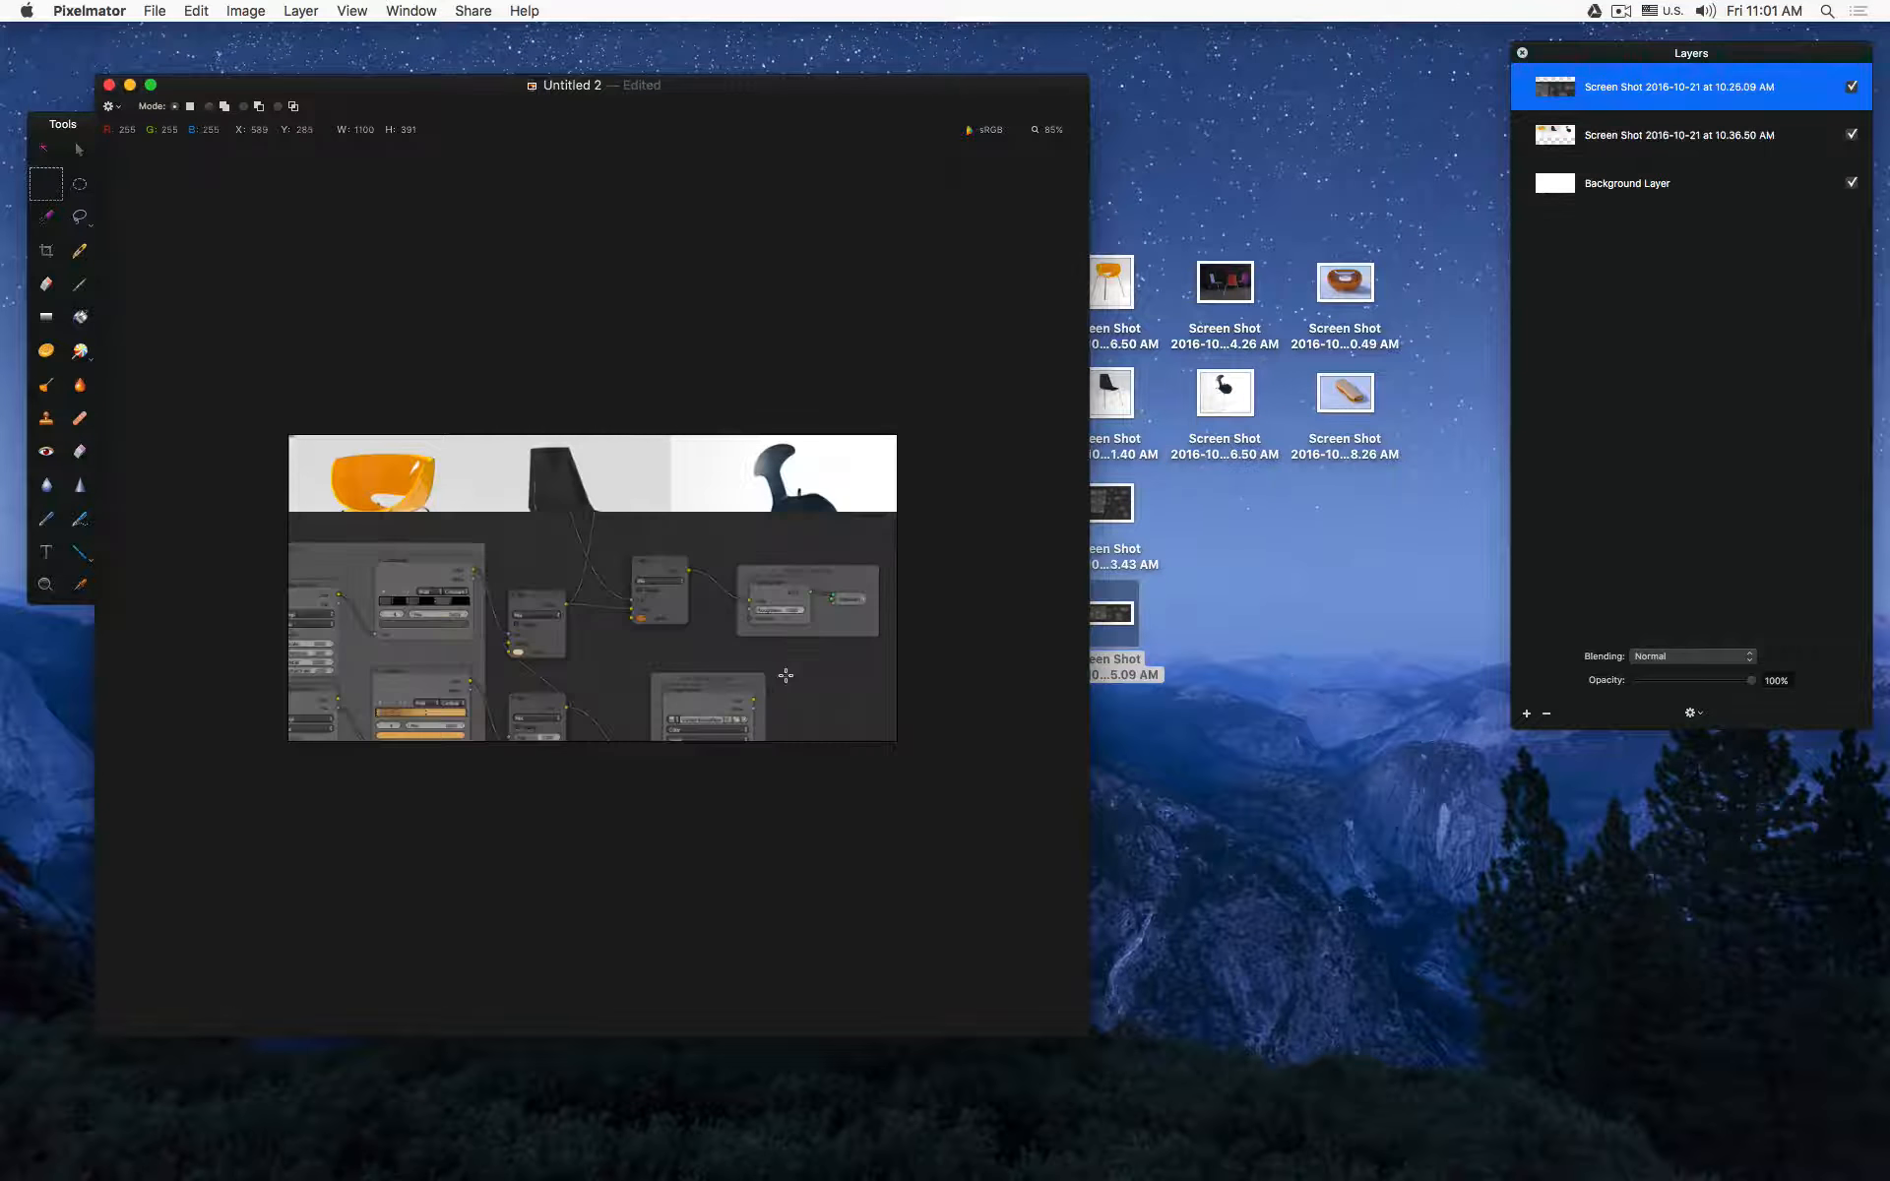
left_click_drag(1626, 99, 1626, 162)
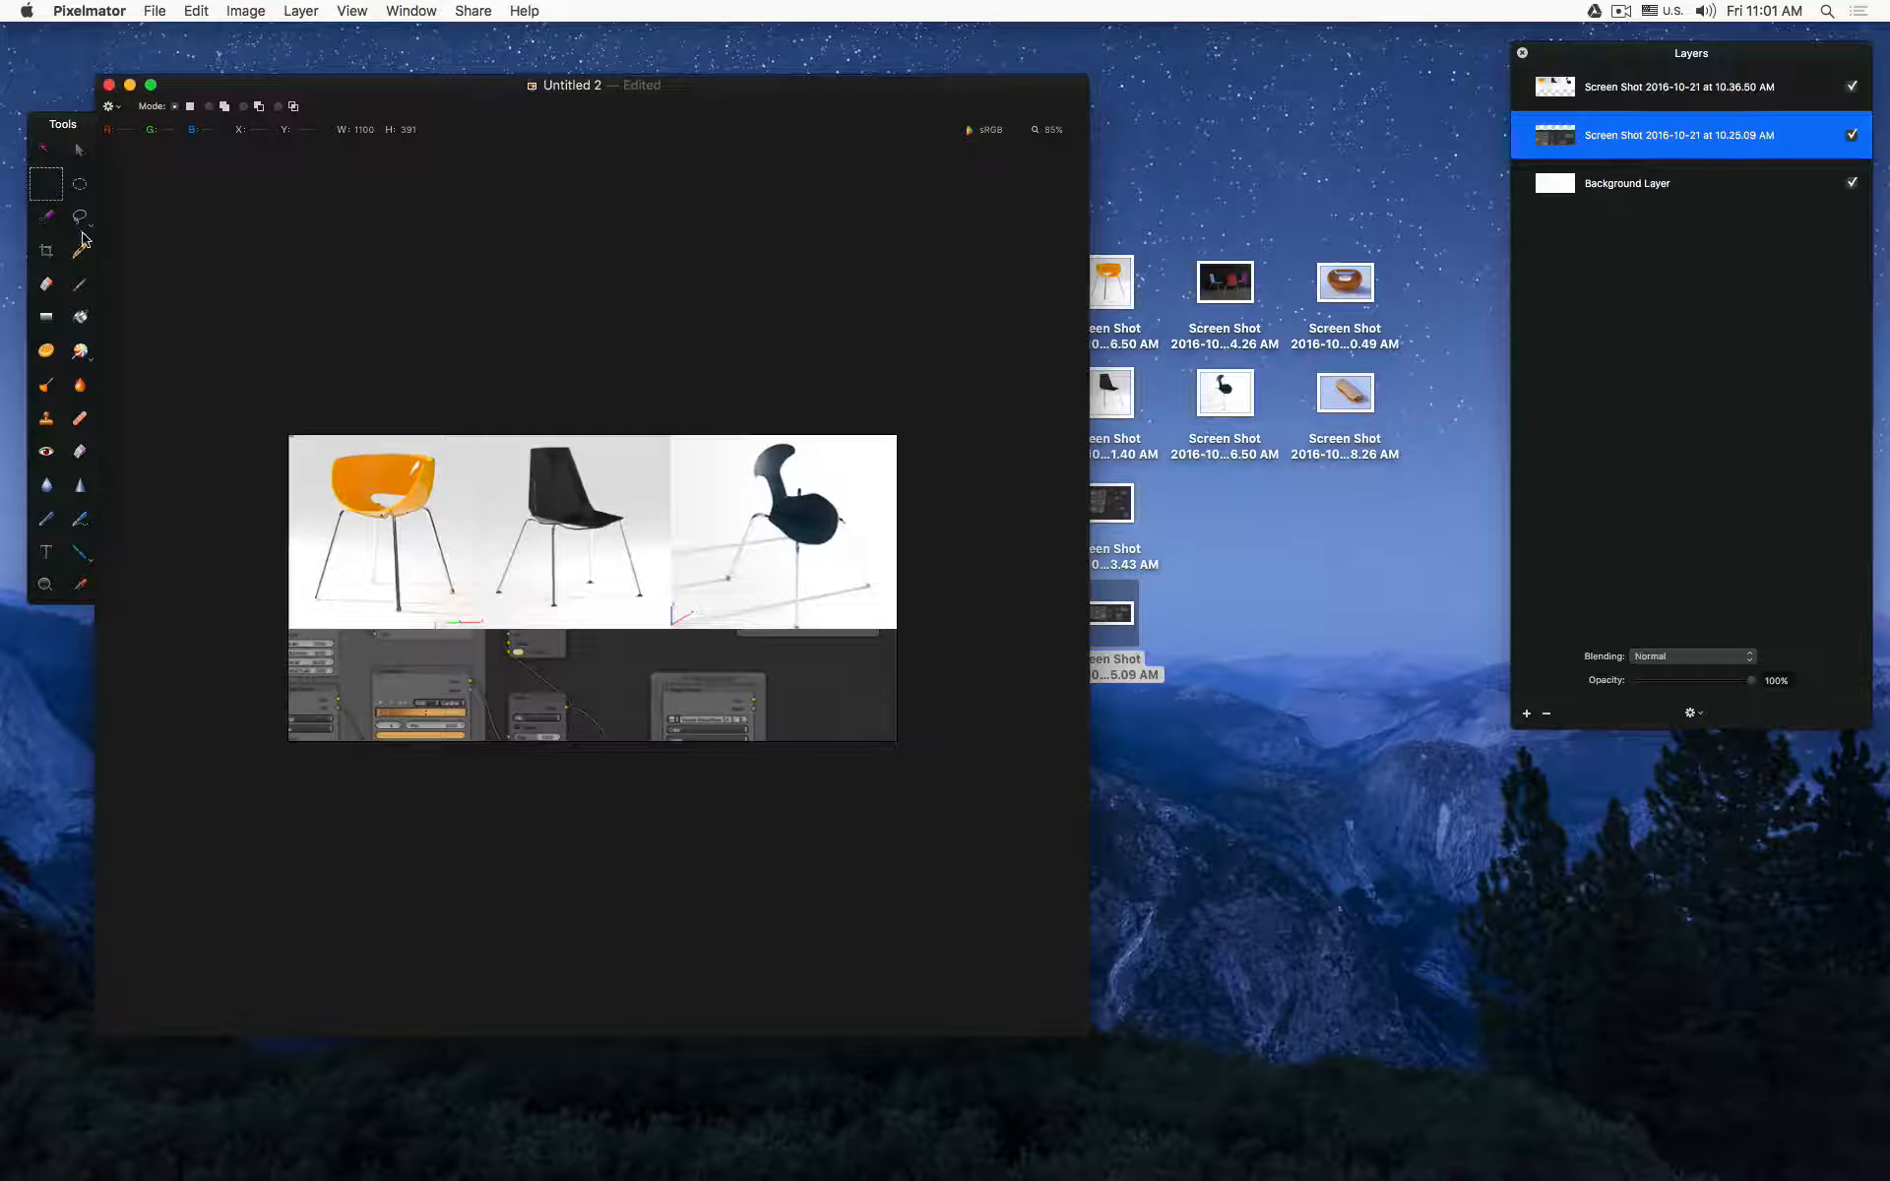
left_click(77, 151)
left_click_drag(484, 652, 685, 654)
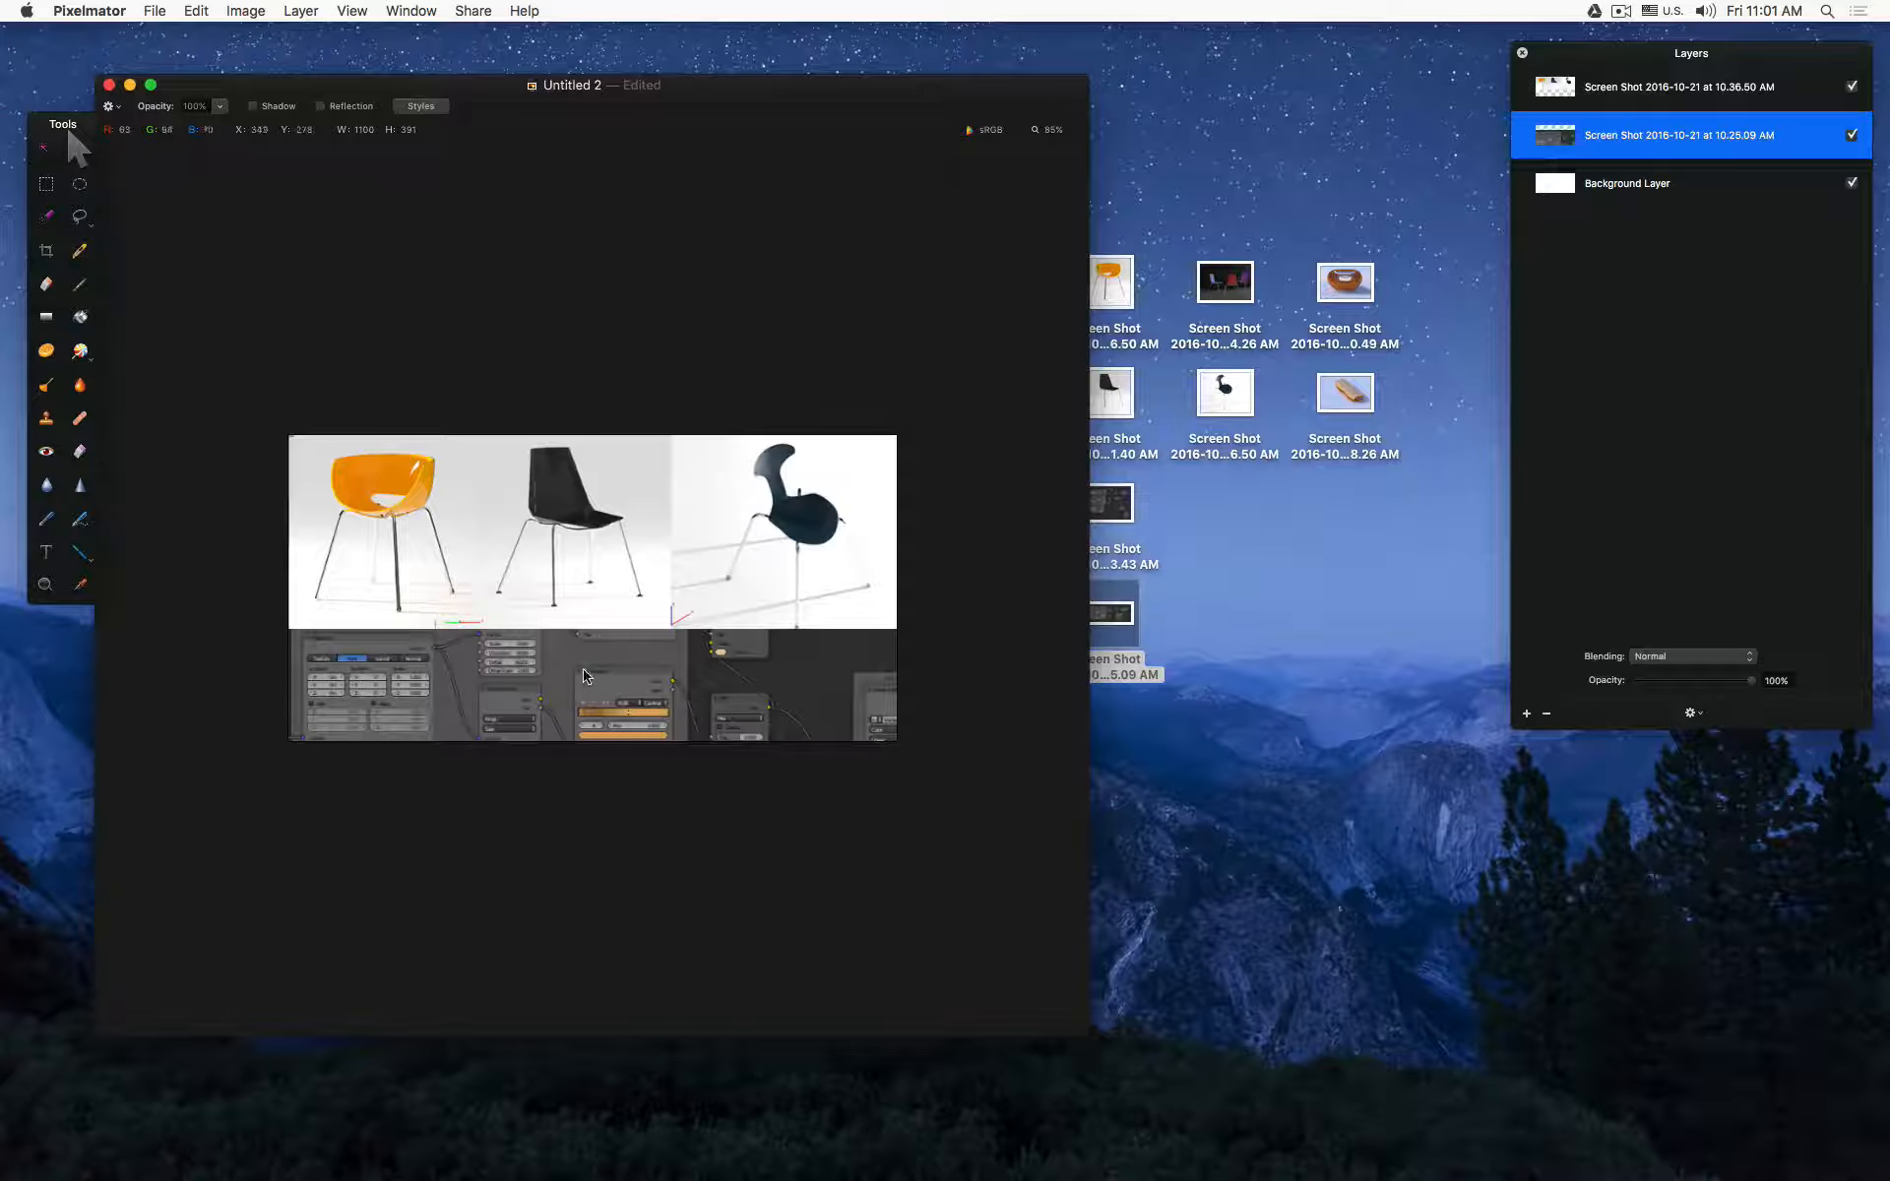
left_click_drag(583, 666, 636, 695)
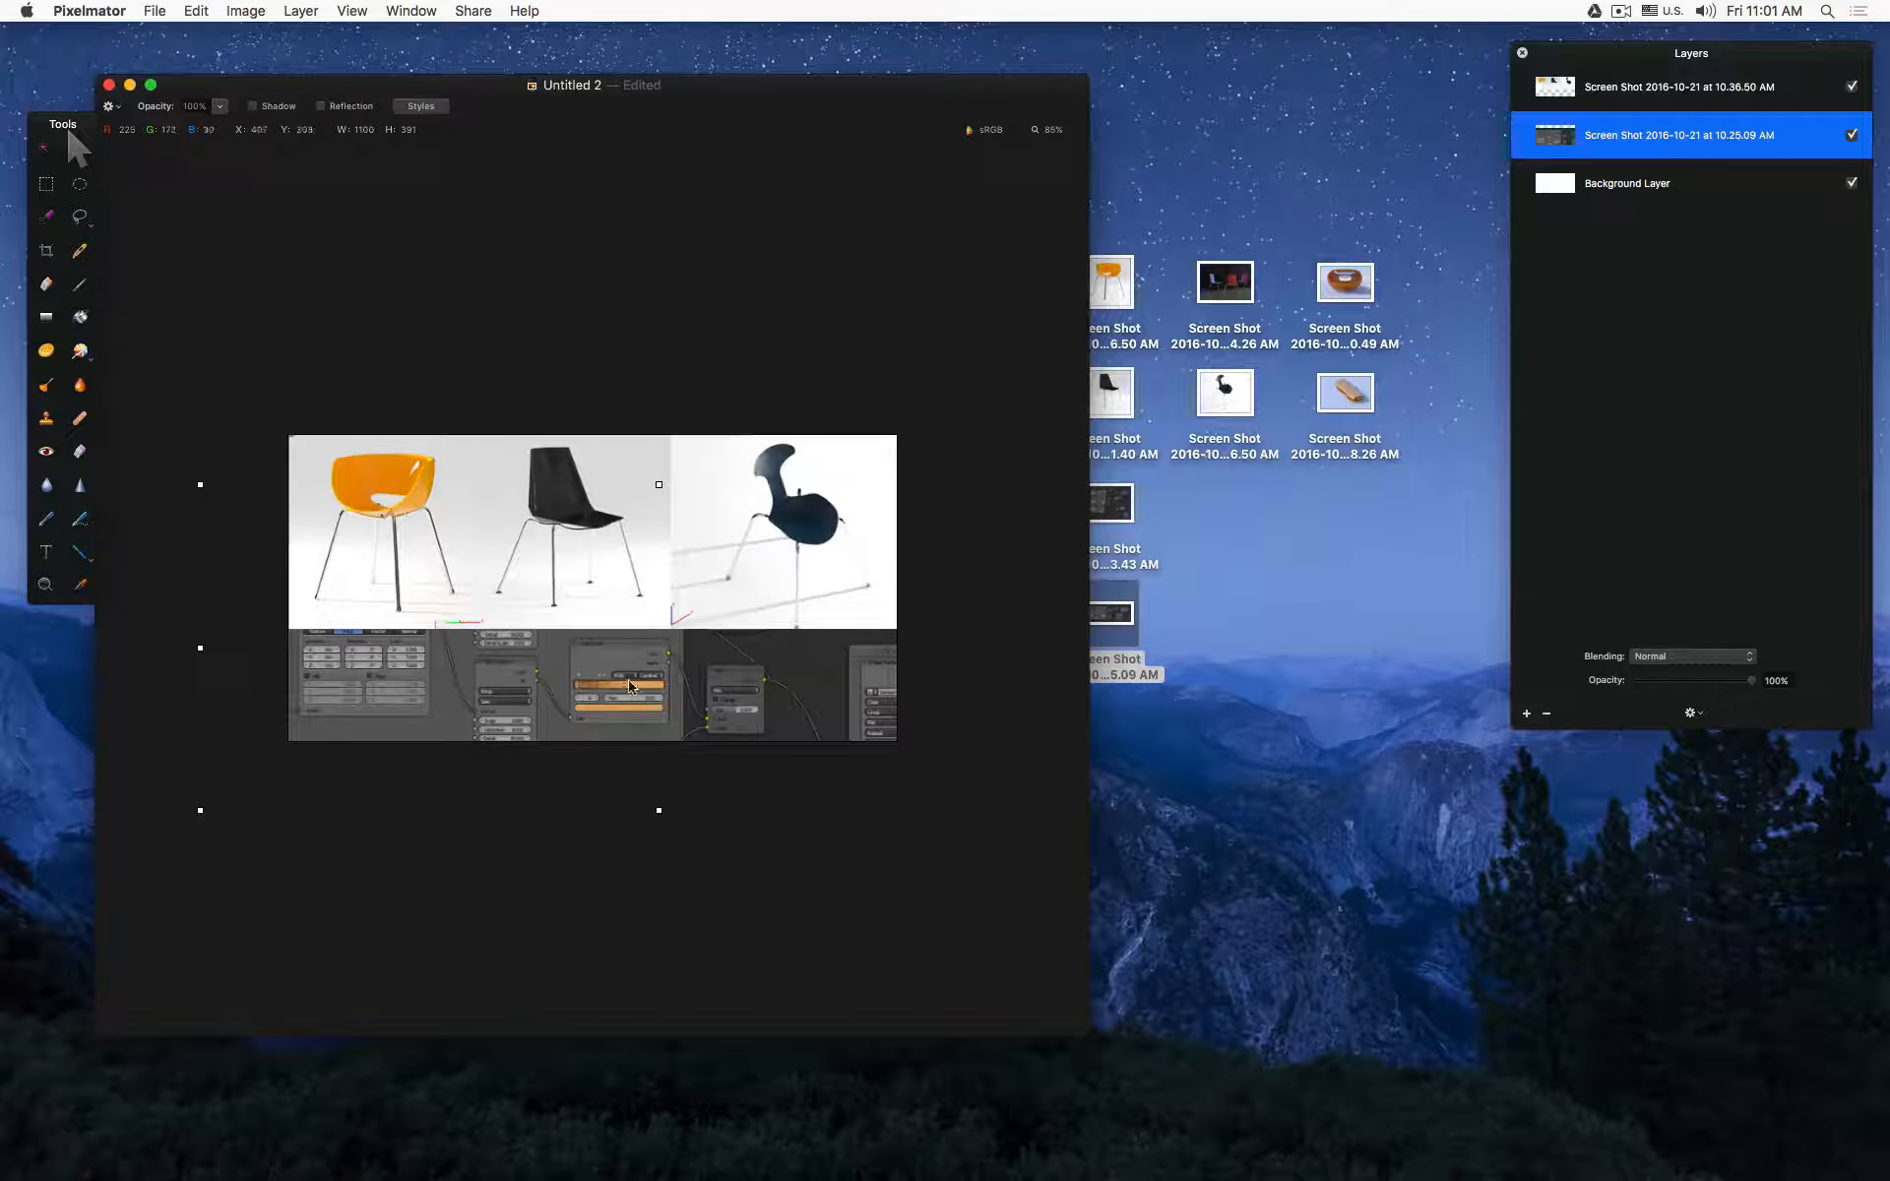
Step: Bring back the earlier Untitled collage document and enlarge its window around the whole canvas
mouse_move(1181, 1178)
left_click(1705, 1150)
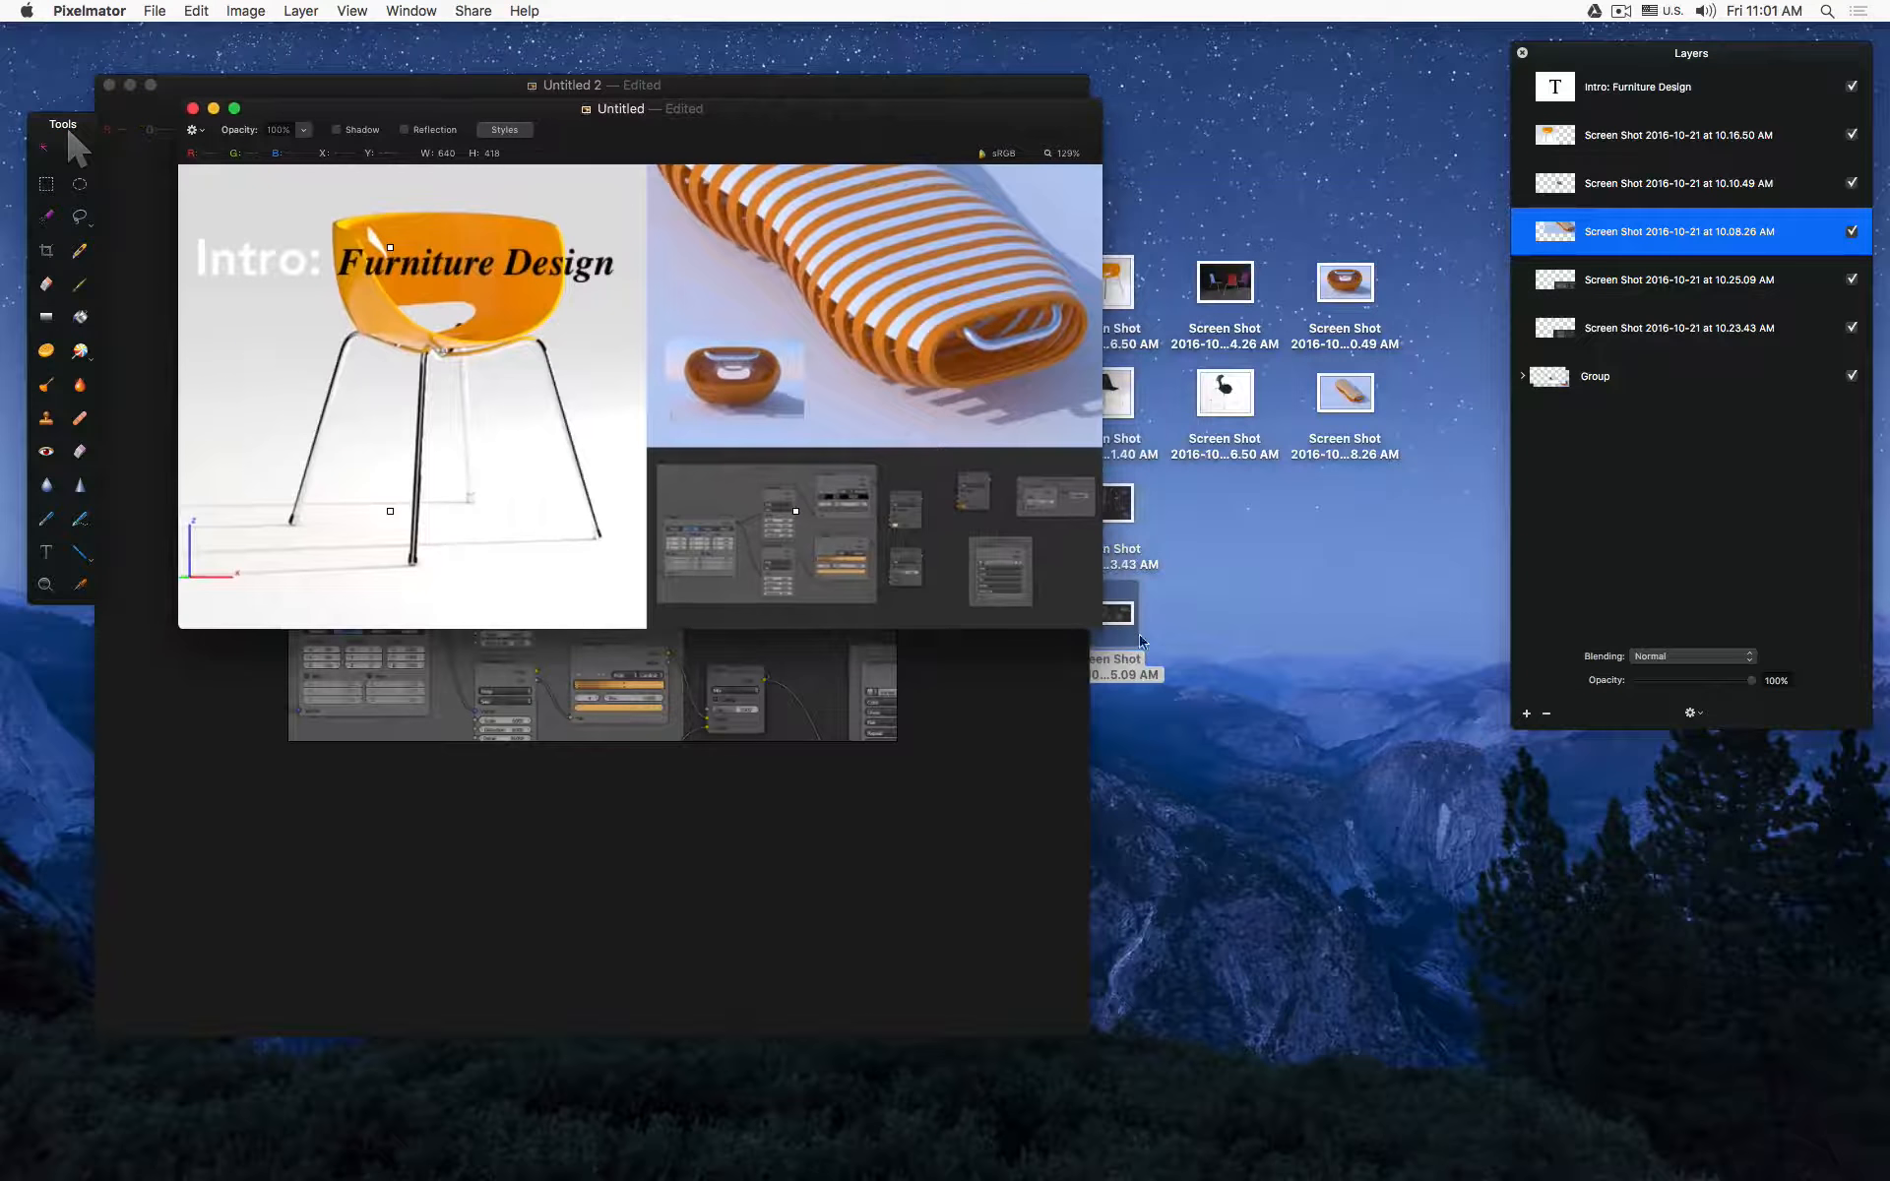
left_click_drag(1126, 666, 1373, 964)
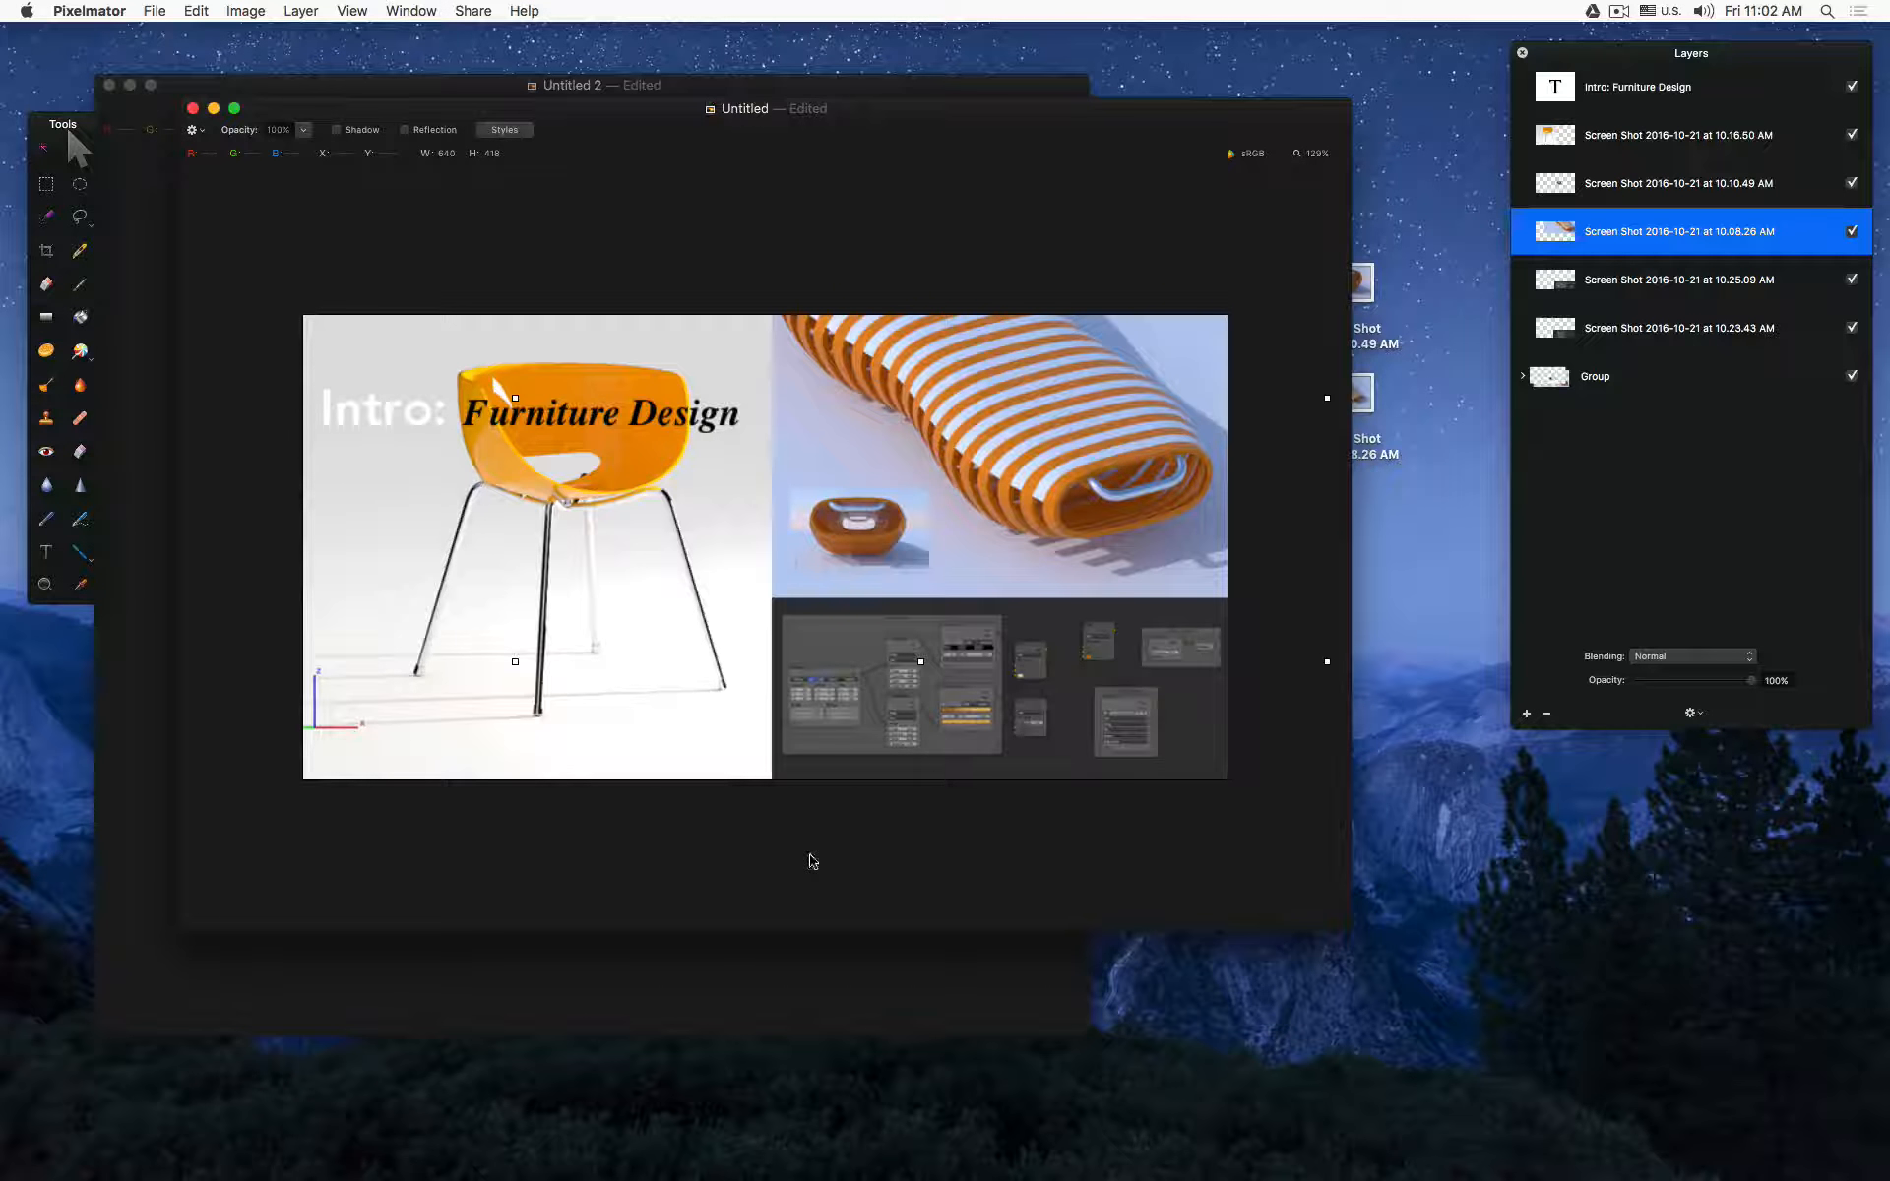
left_click(746, 857)
Step: Try moving the "Intro: Furniture Design" text lower over the orange chair, undo the move and hide the text layer
left_click(428, 418)
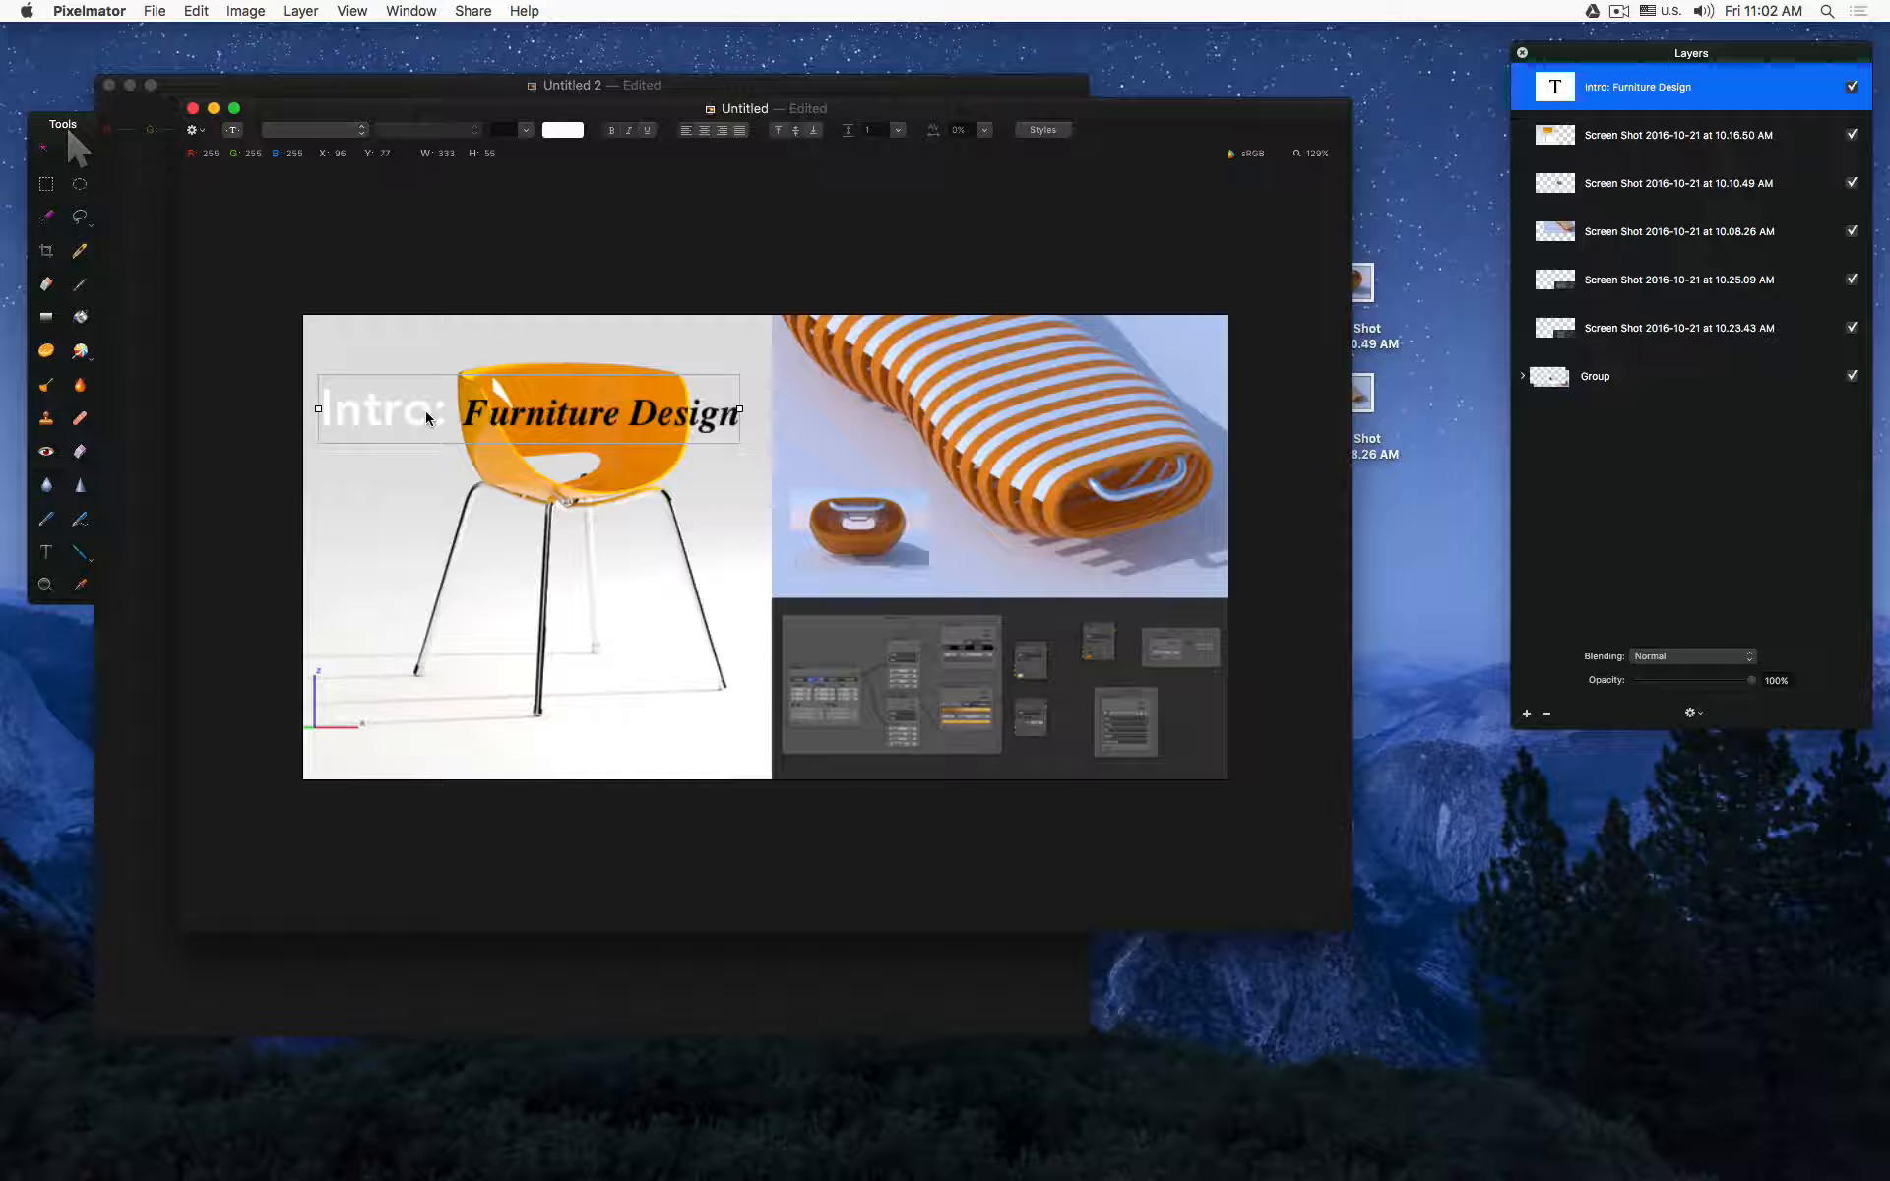
left_click_drag(430, 406, 471, 514)
key("super+z")
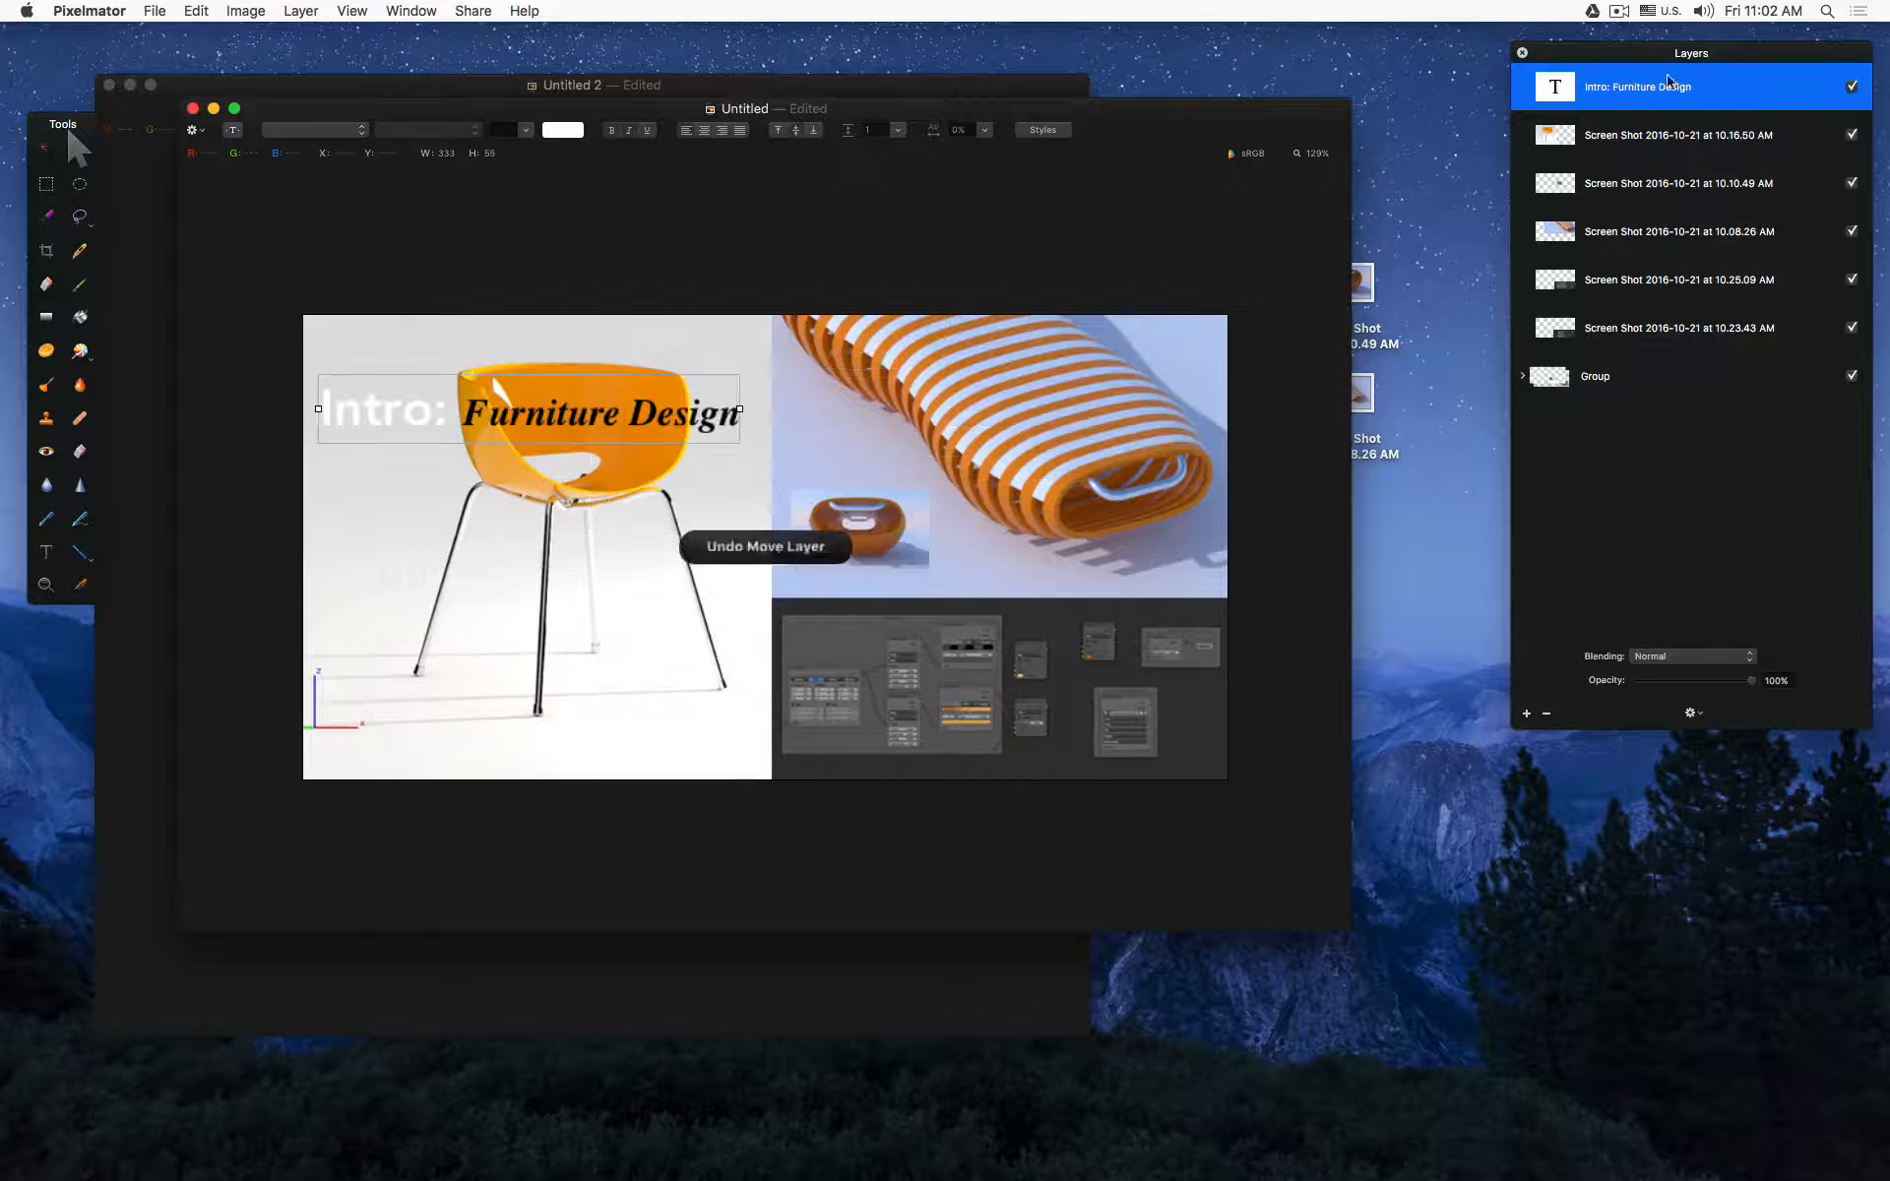
left_click(1852, 88)
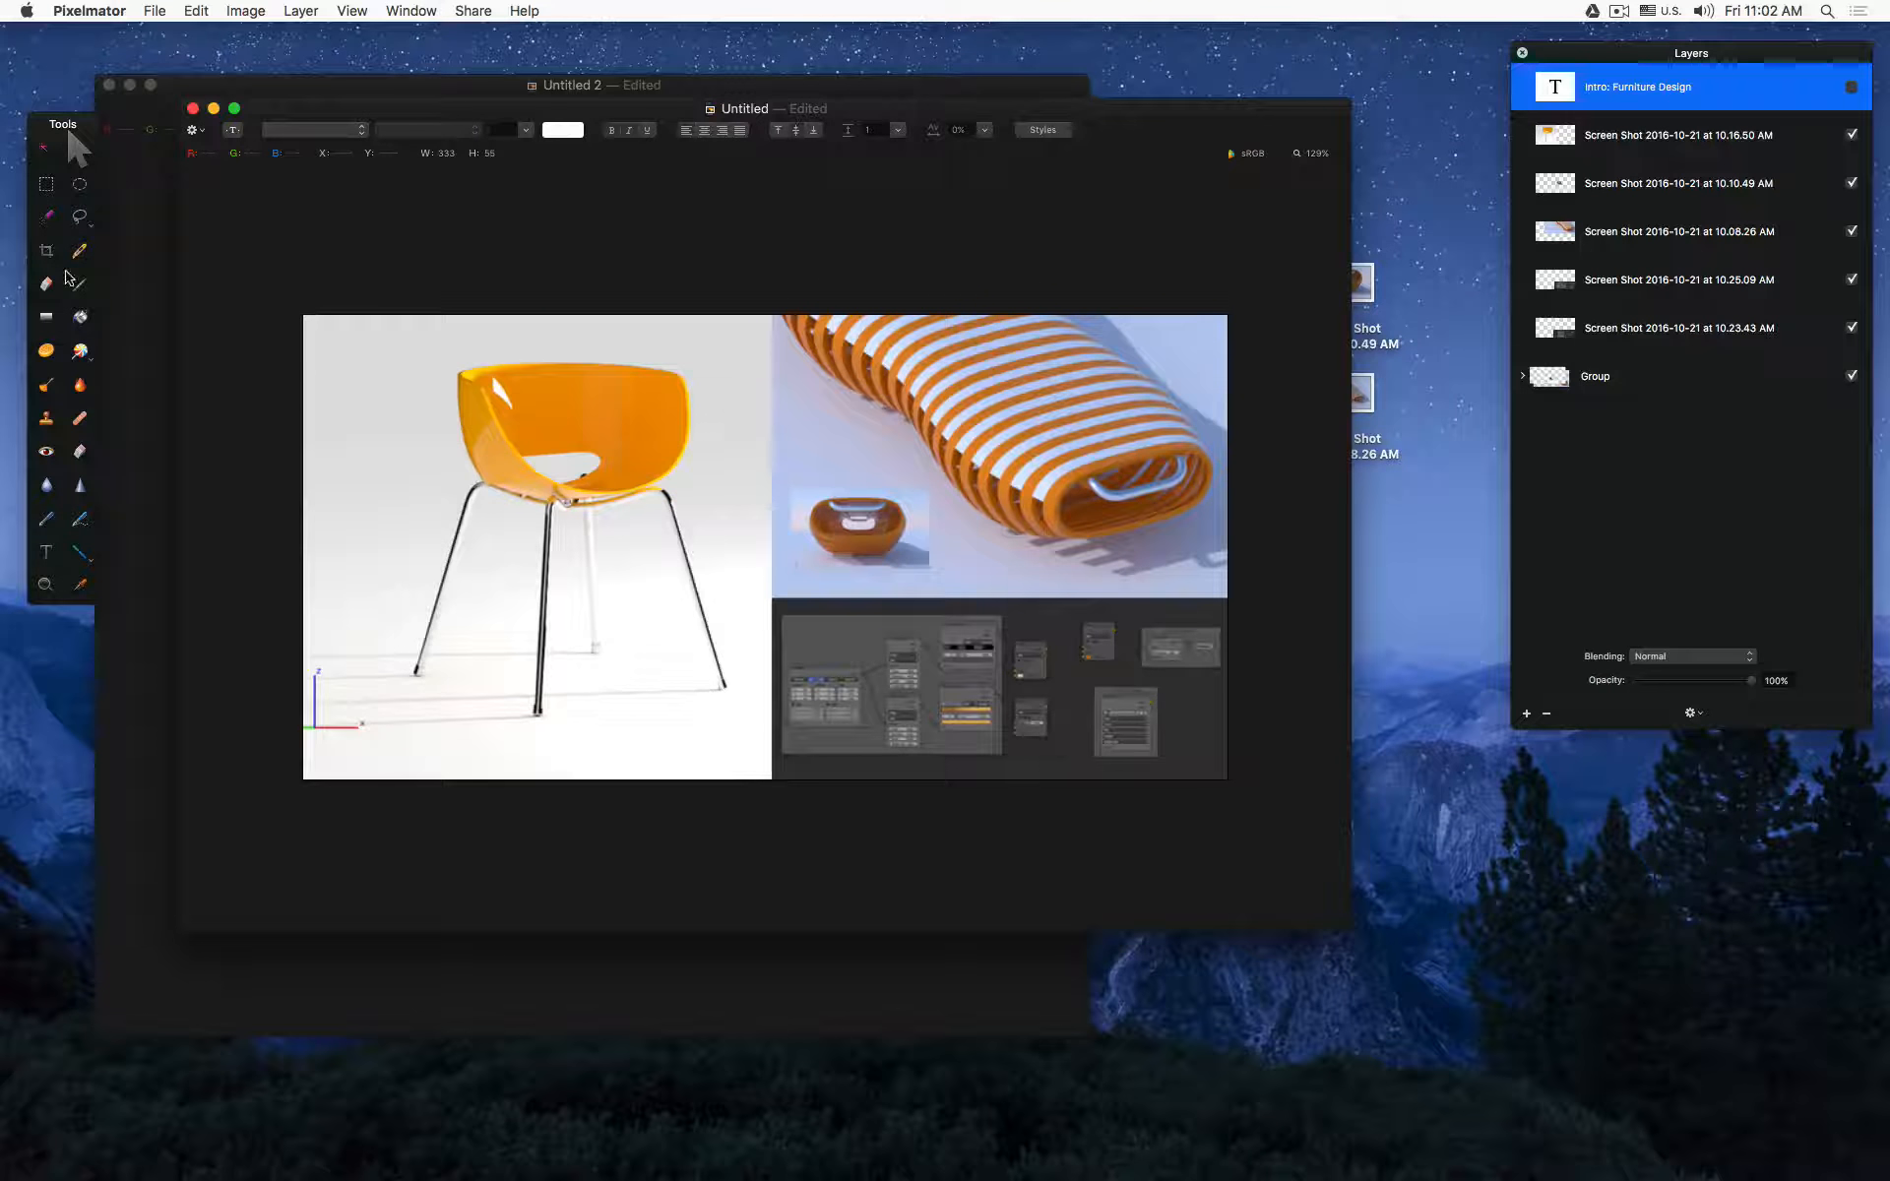
Step: Add a new text layer beside the orange chair and set its font to Thonburi
left_click(48, 554)
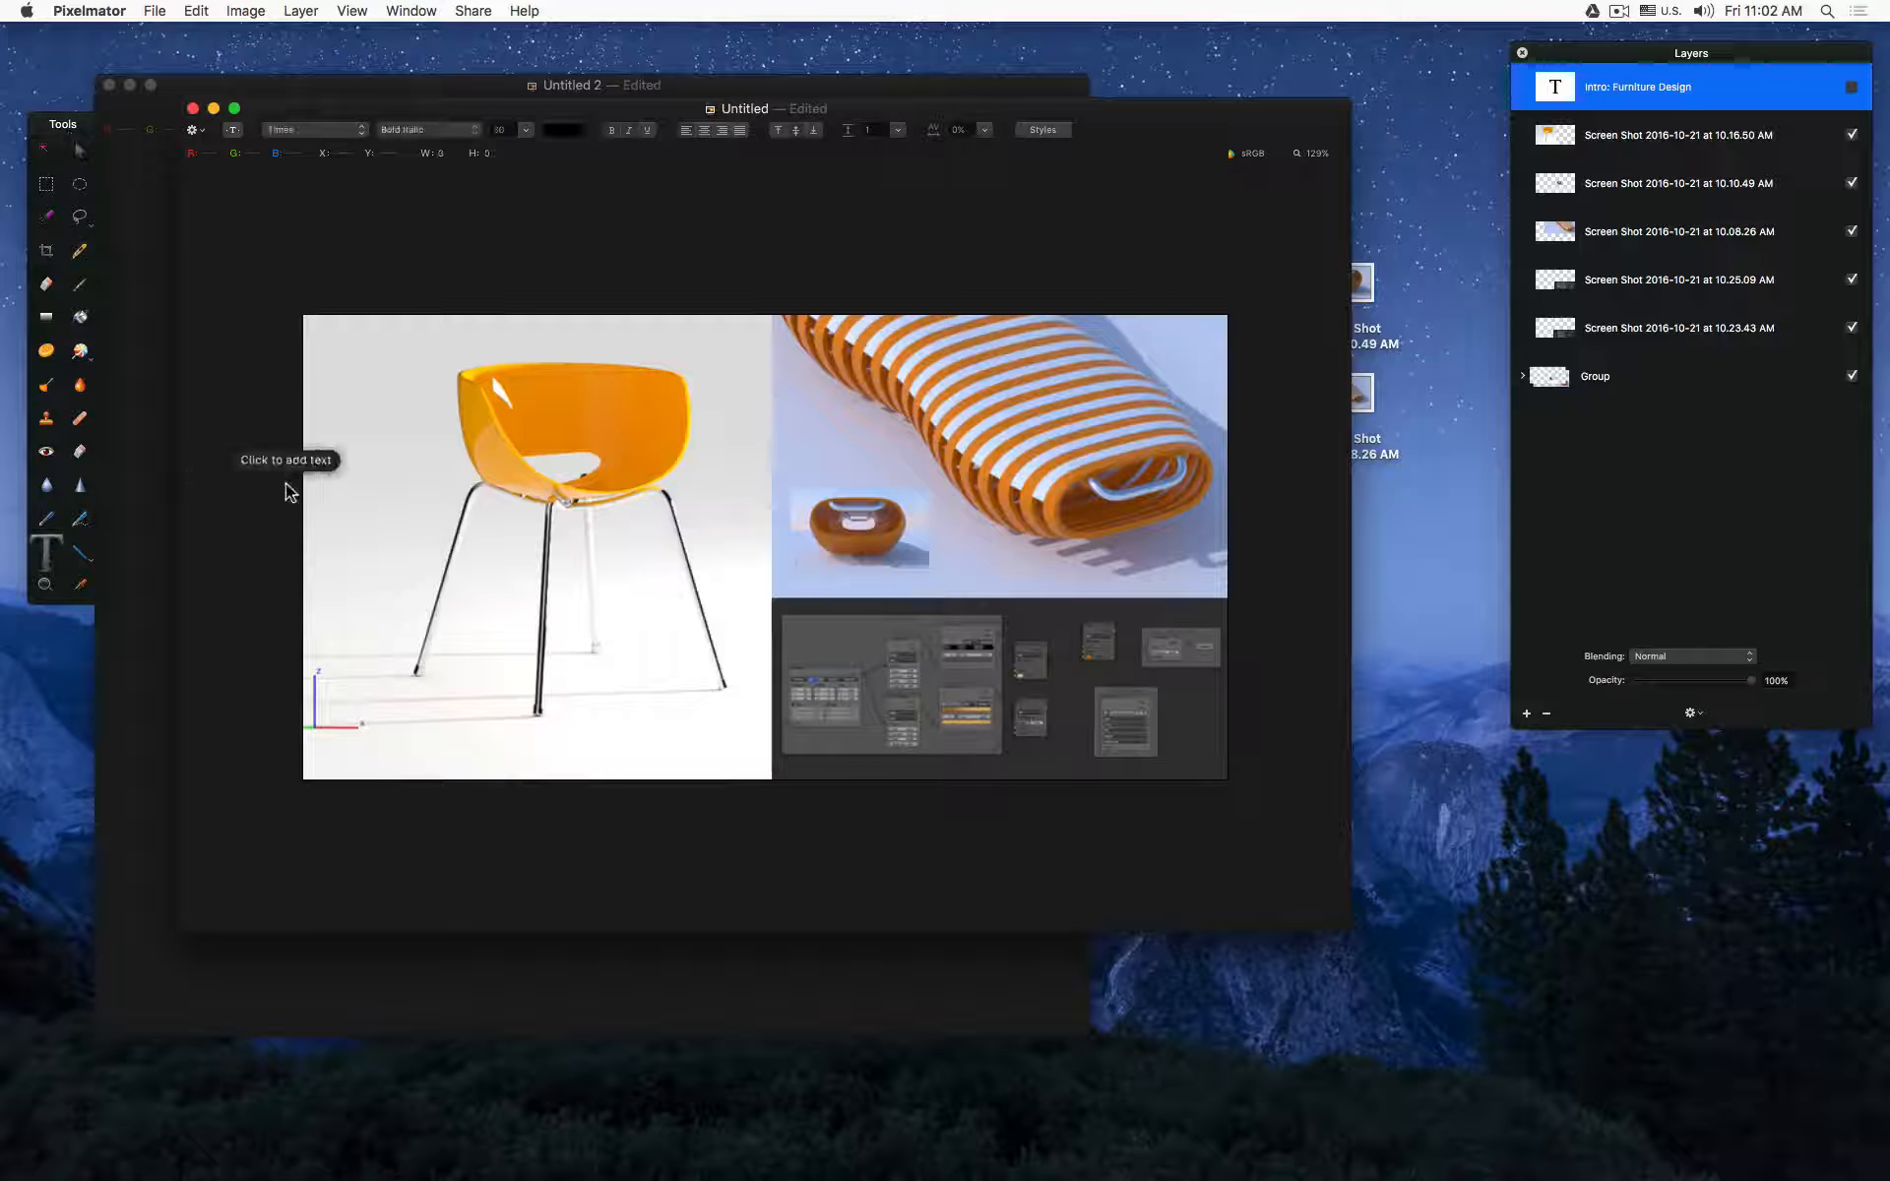
left_click(353, 453)
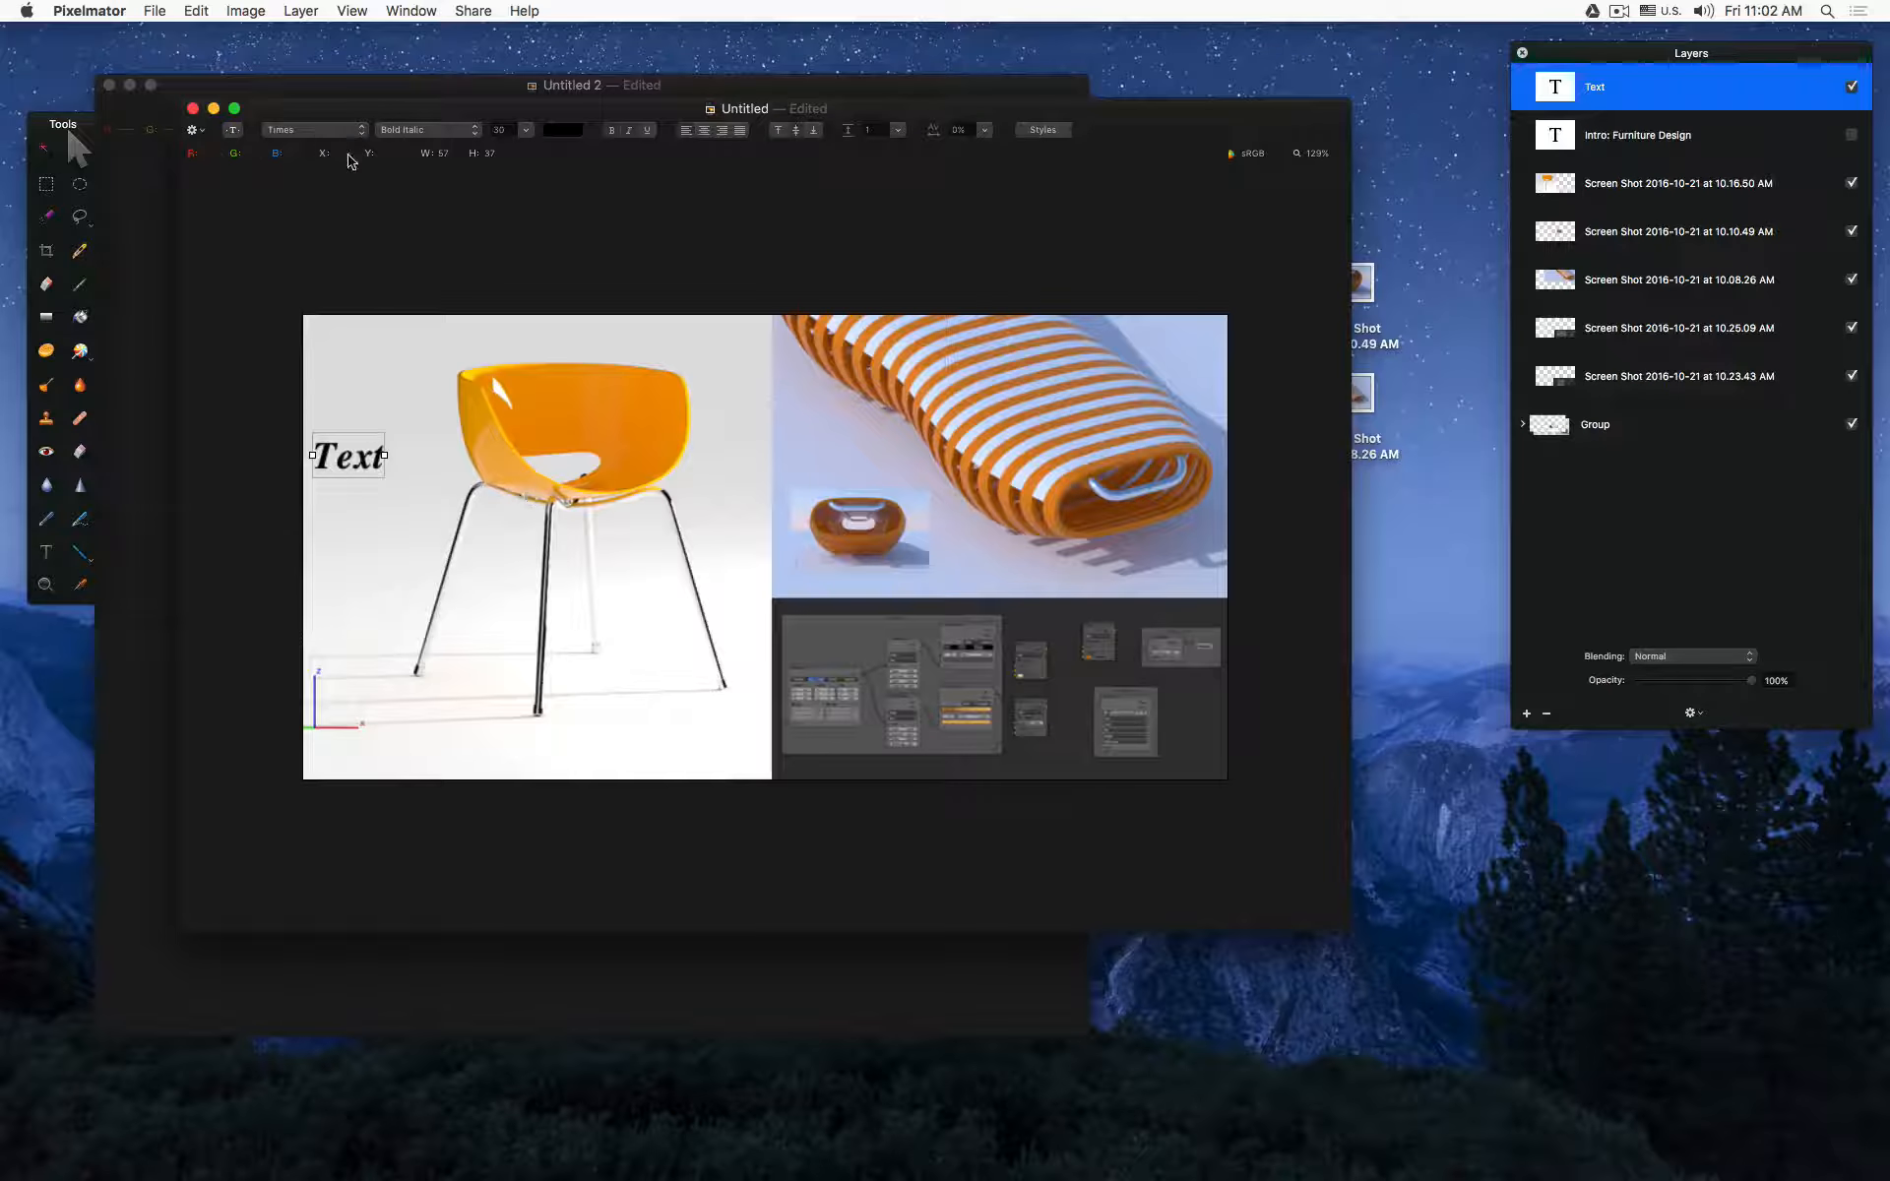
left_click(324, 130)
scroll(380, 253, "up", 4)
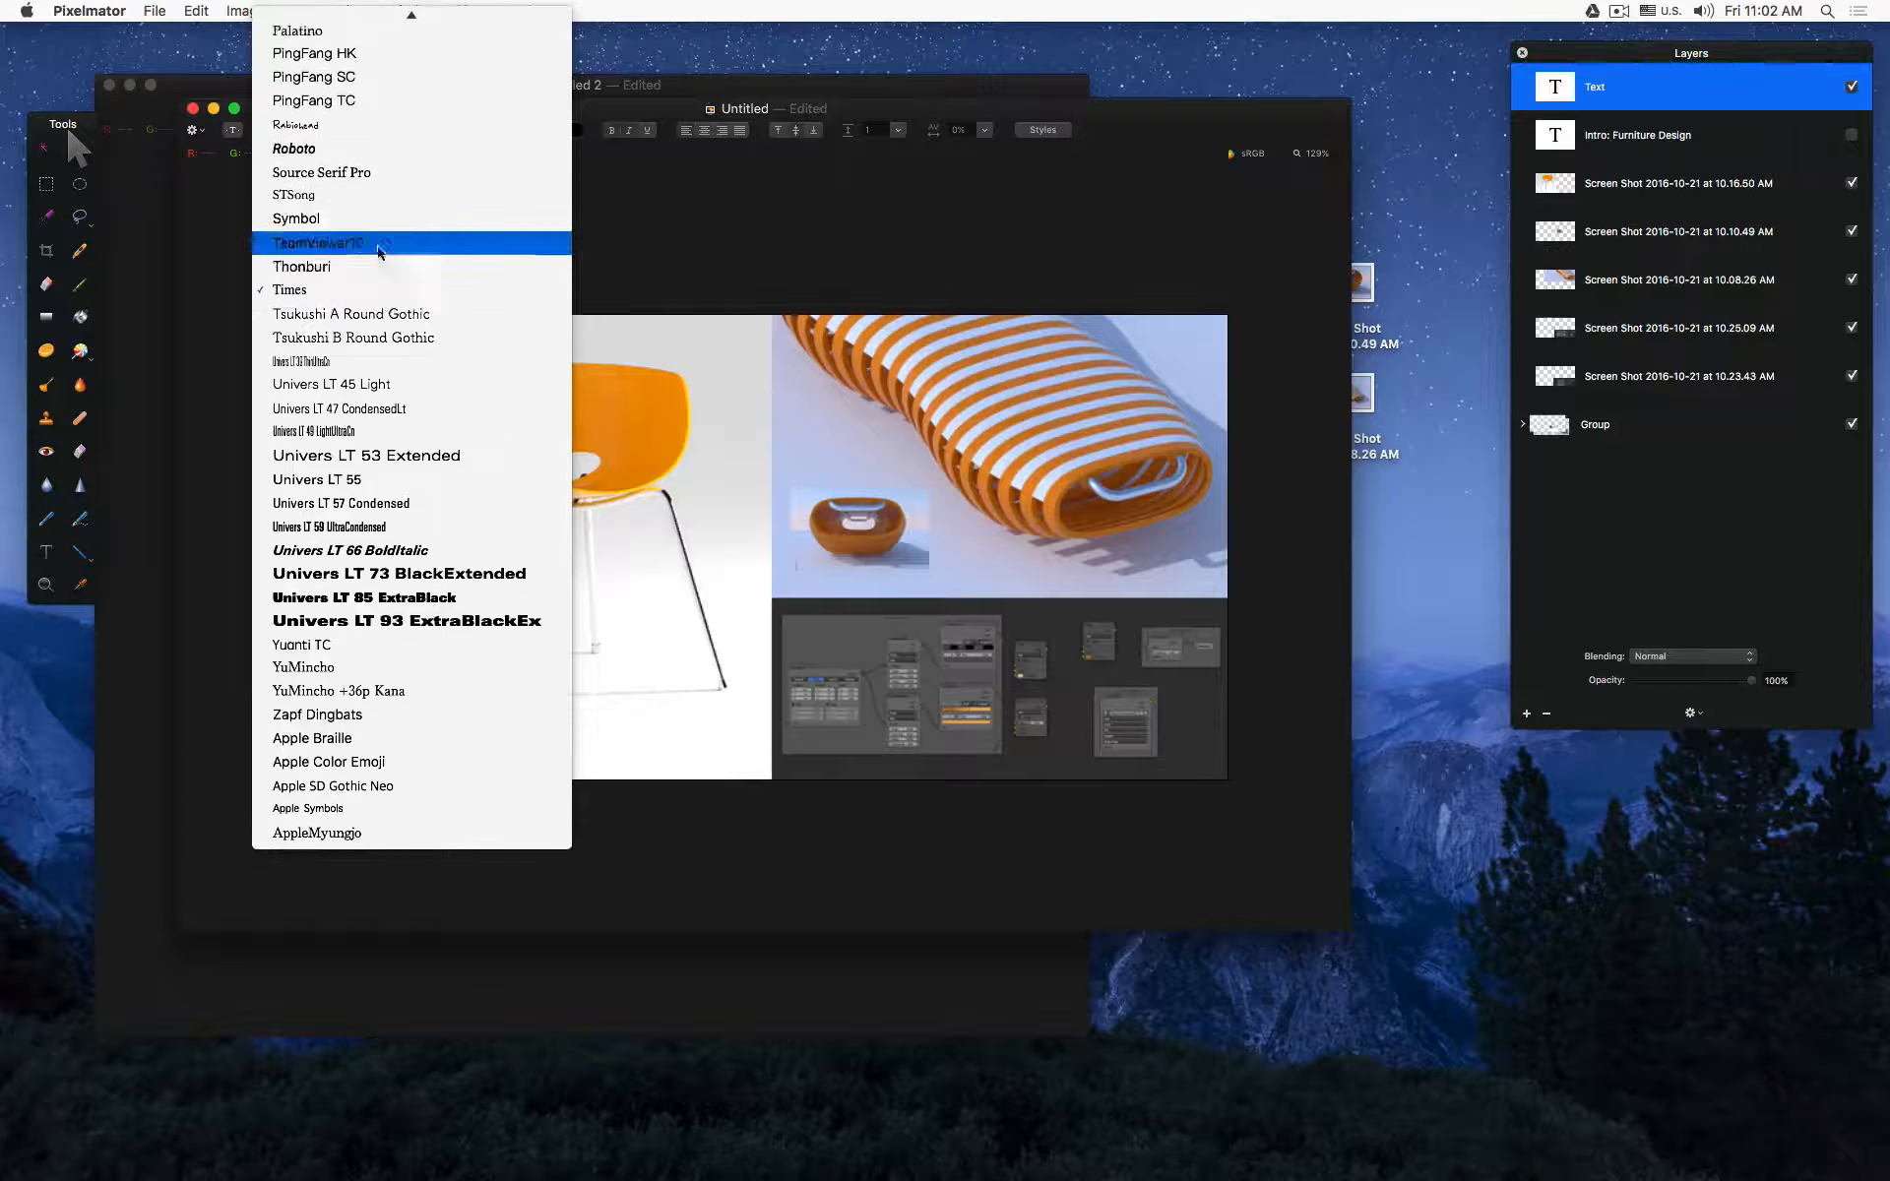
left_click(416, 449)
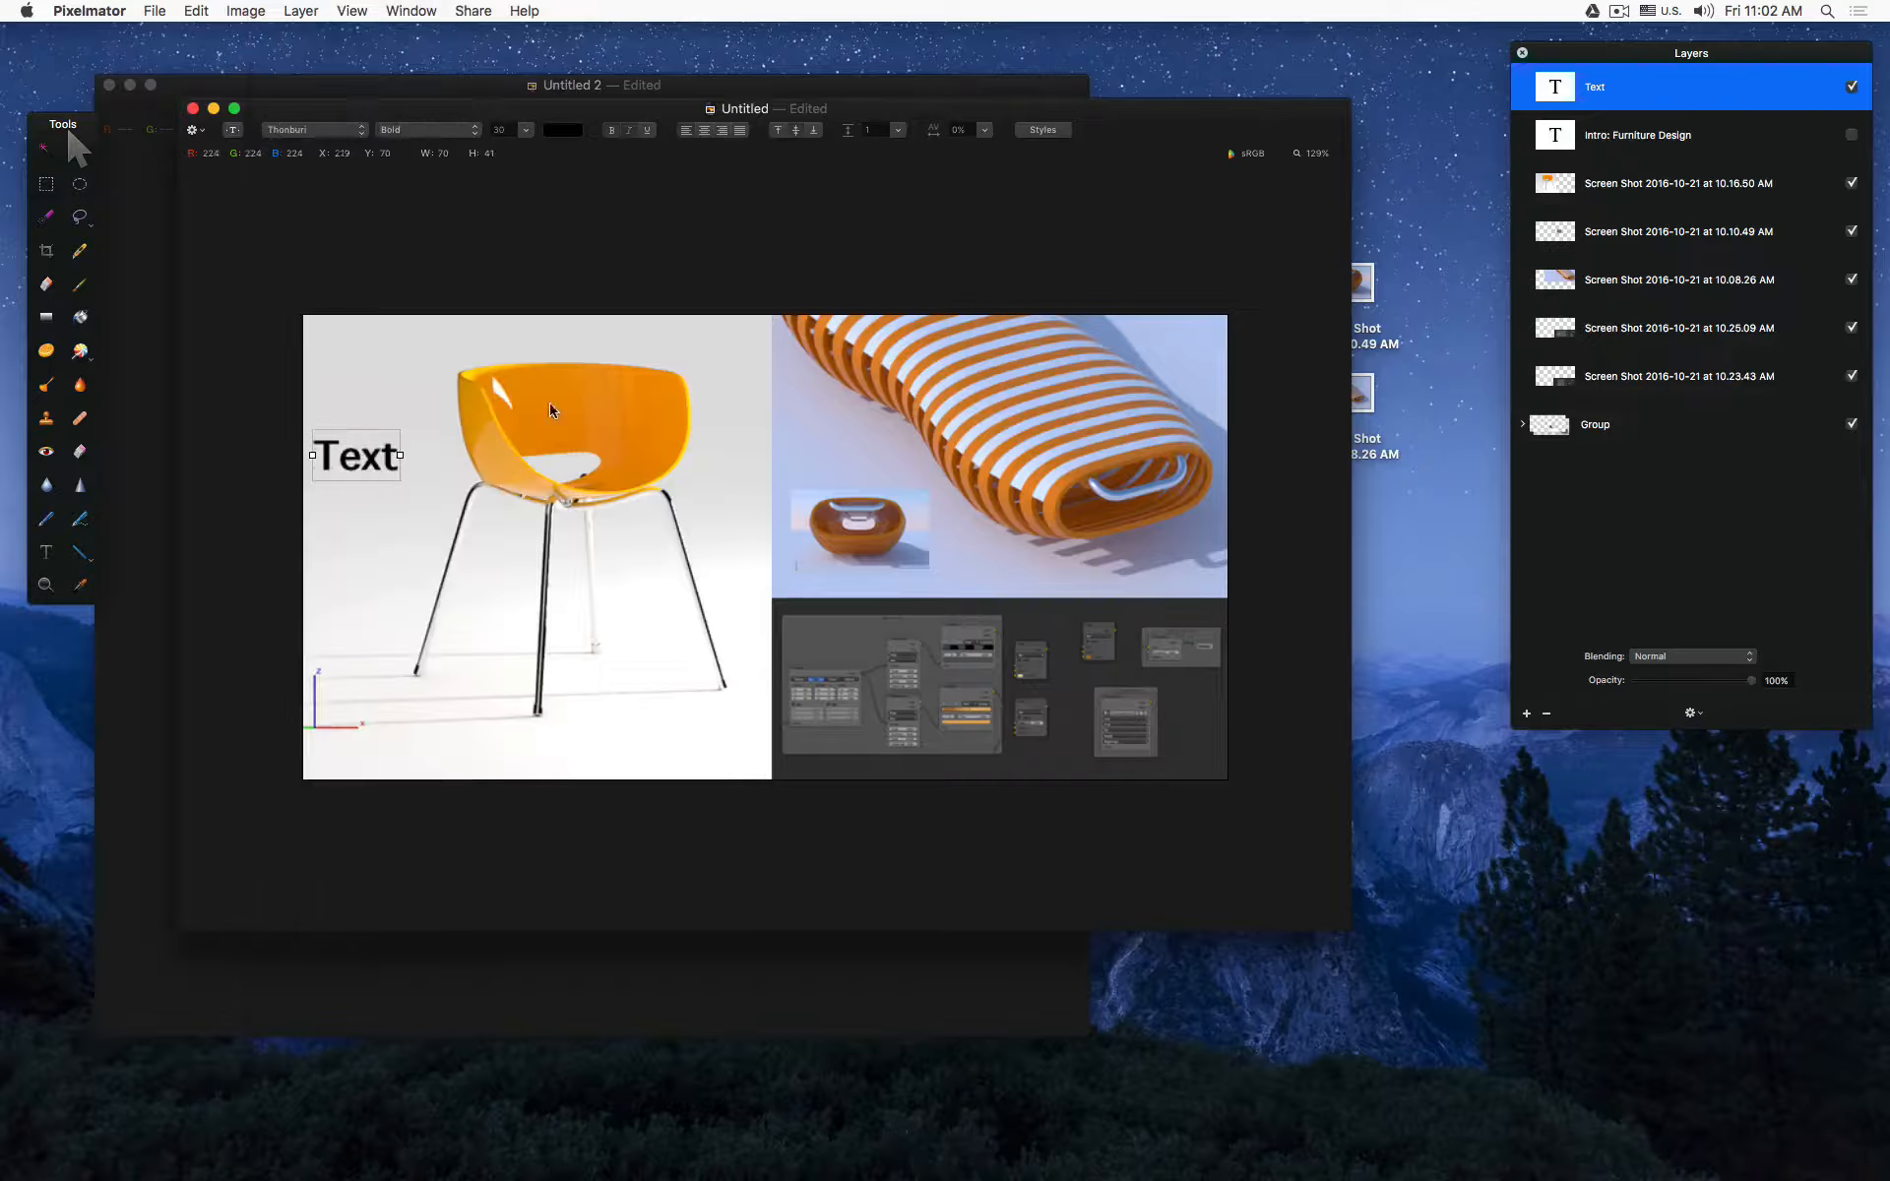
Step: Select the placeholder text beside the orange chair and set its font to Arial Hebrew
double_click(366, 446)
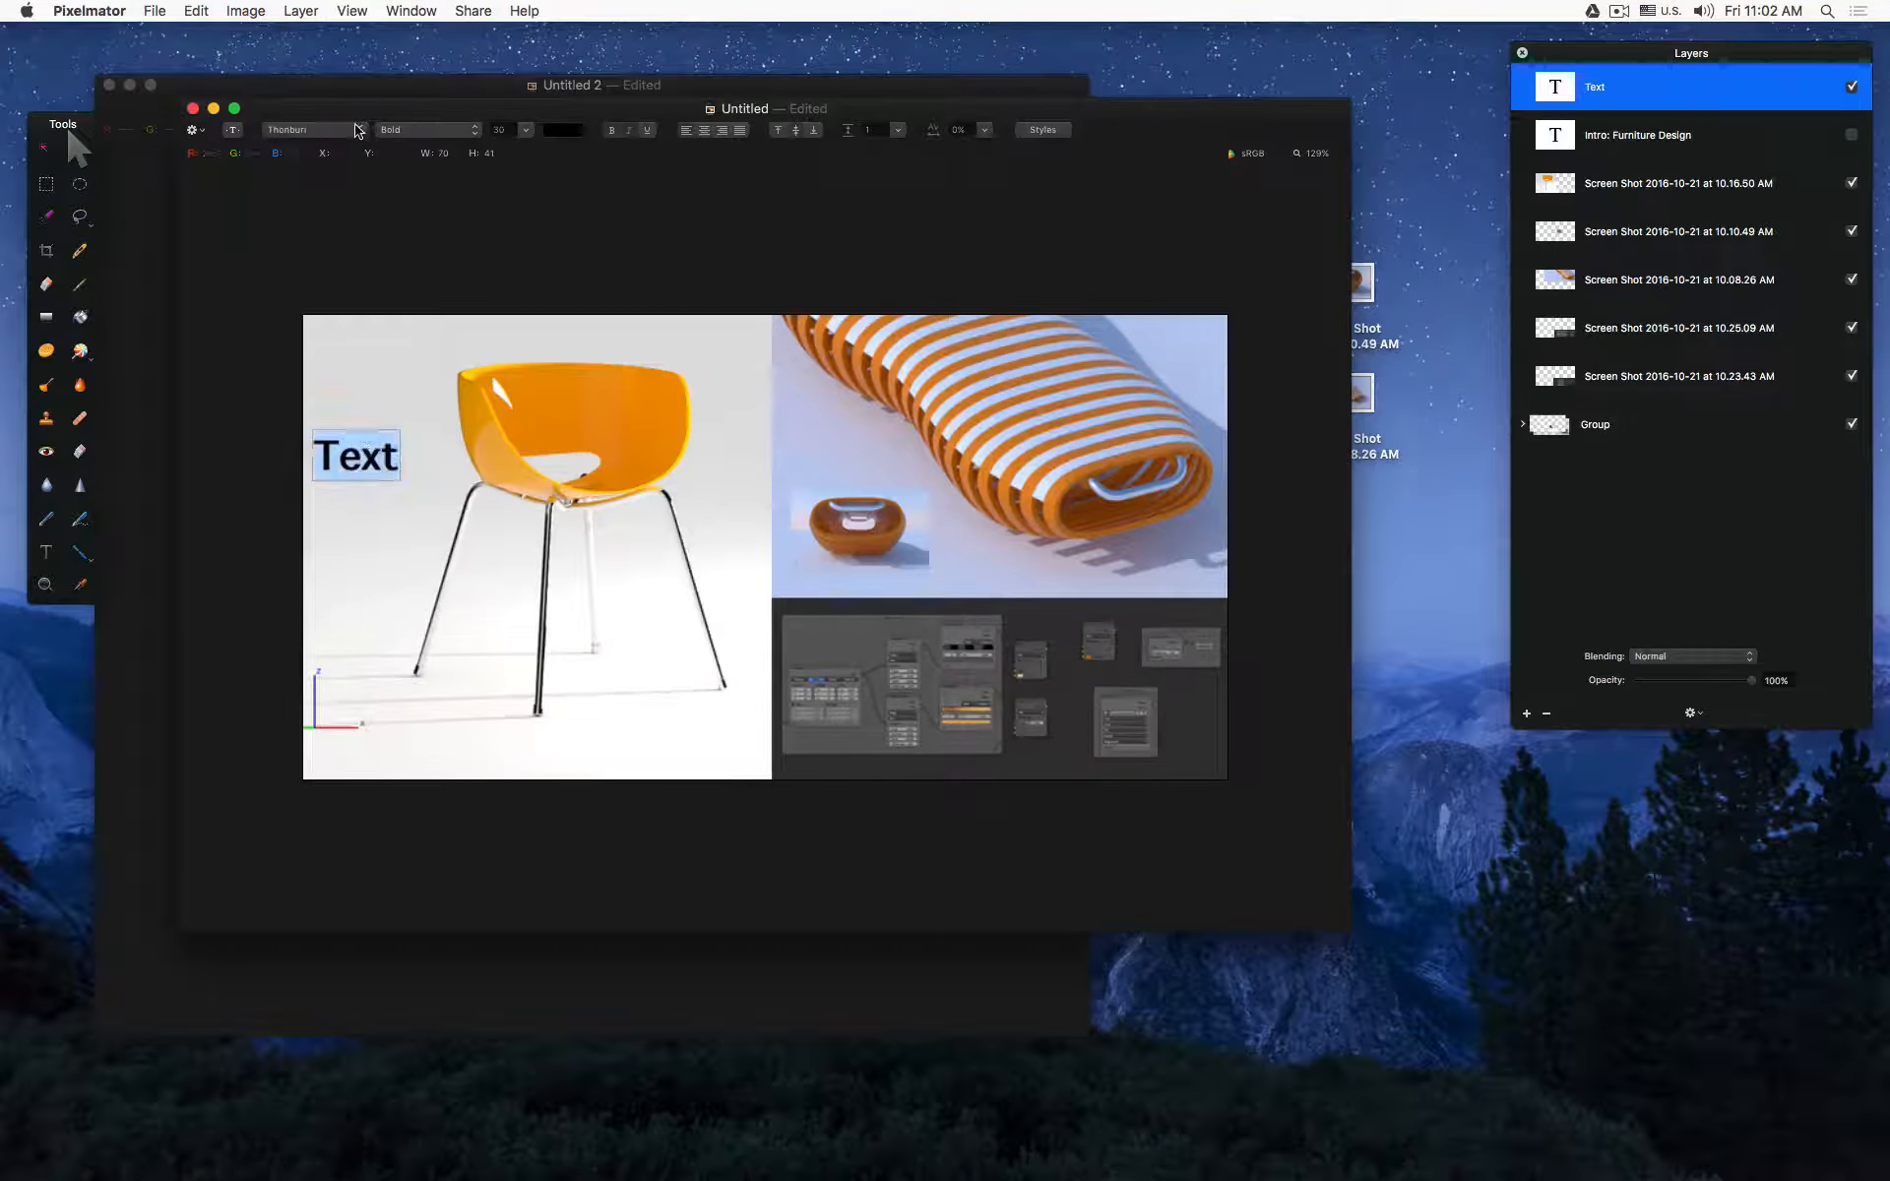
left_click(344, 130)
scroll(344, 133, "up", 5)
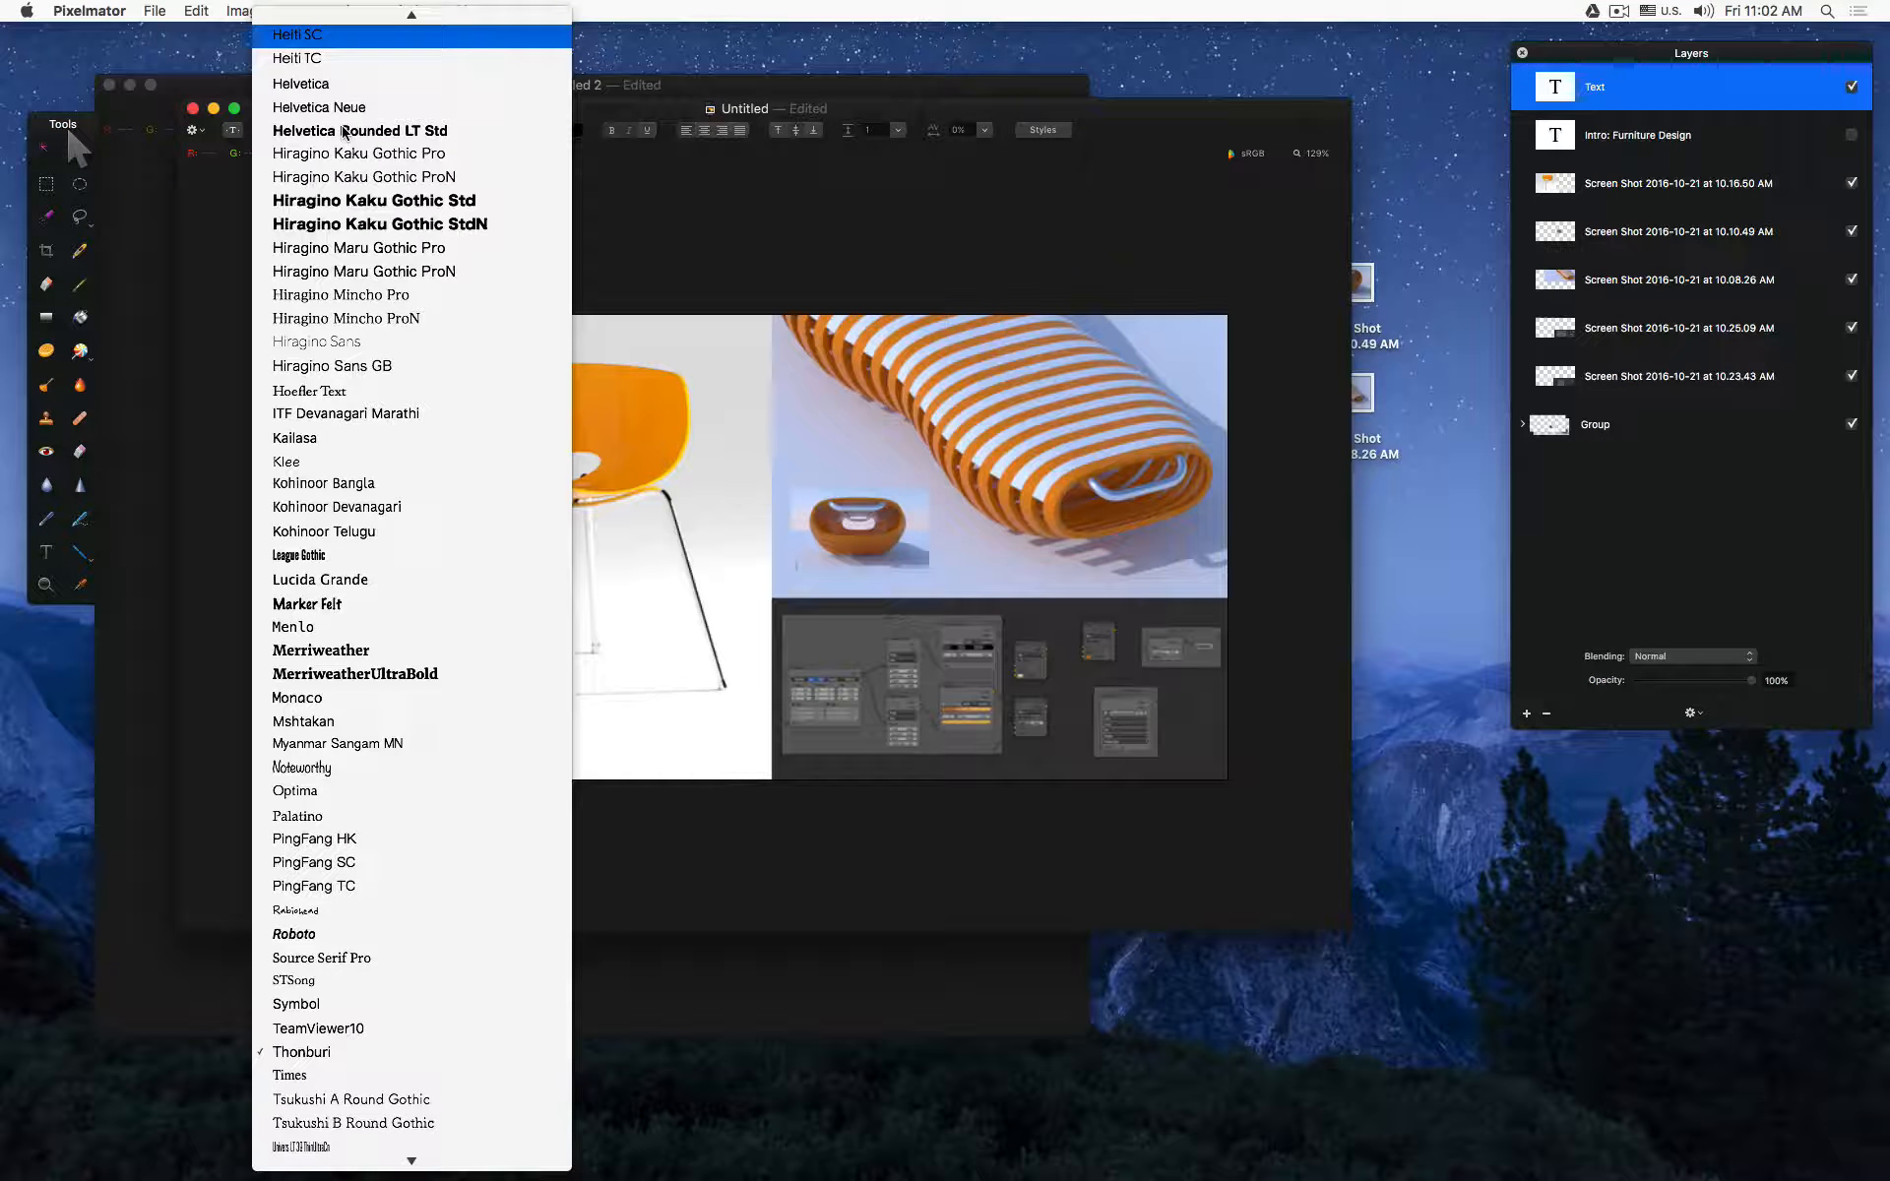
scroll(344, 133, "up", 5)
key("Down")
key("Down")
key("Down")
key("Down")
key("Down")
key("Down")
key("Down")
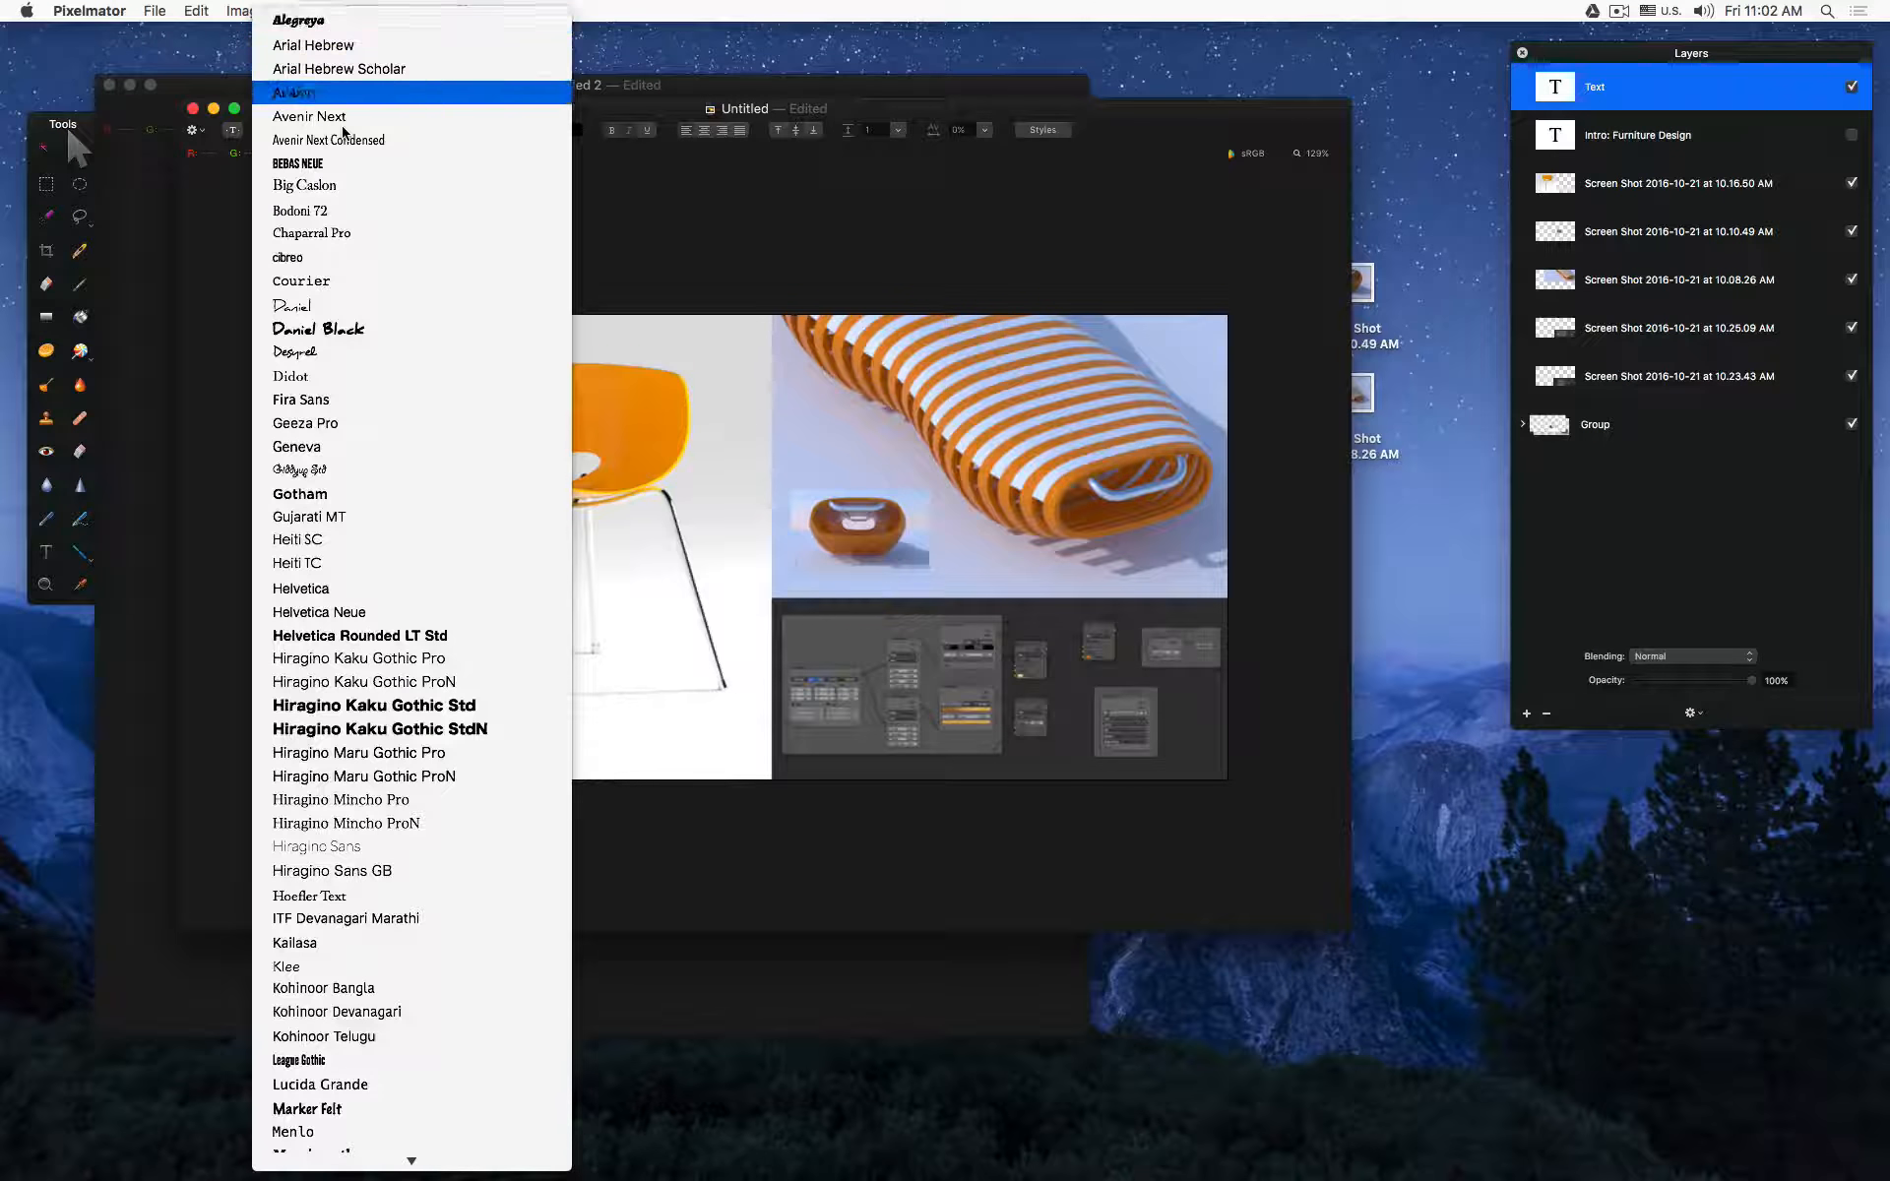
key("Up")
key("Up")
key("Up")
key("Up")
key("Up")
key("Up")
key("Up")
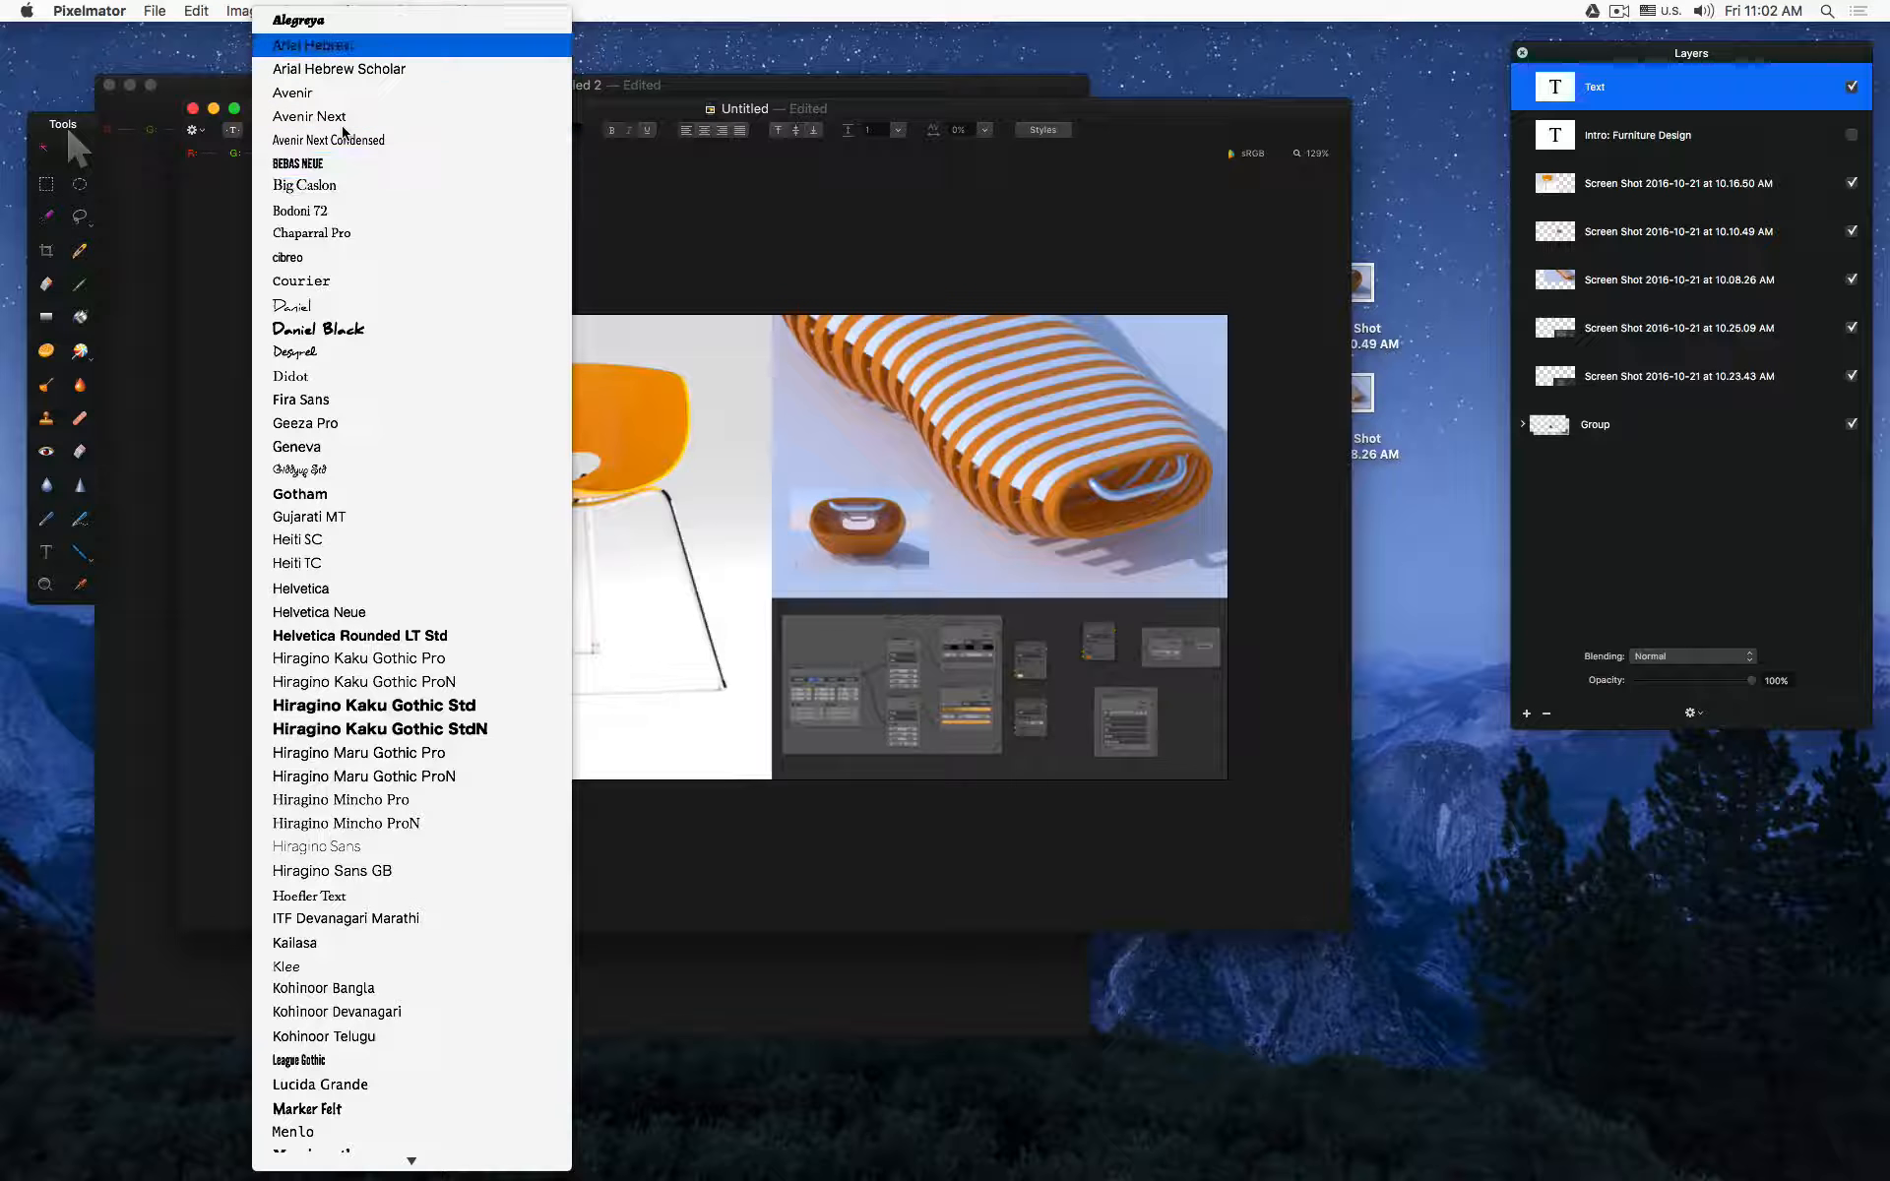
key("Down")
key("Return")
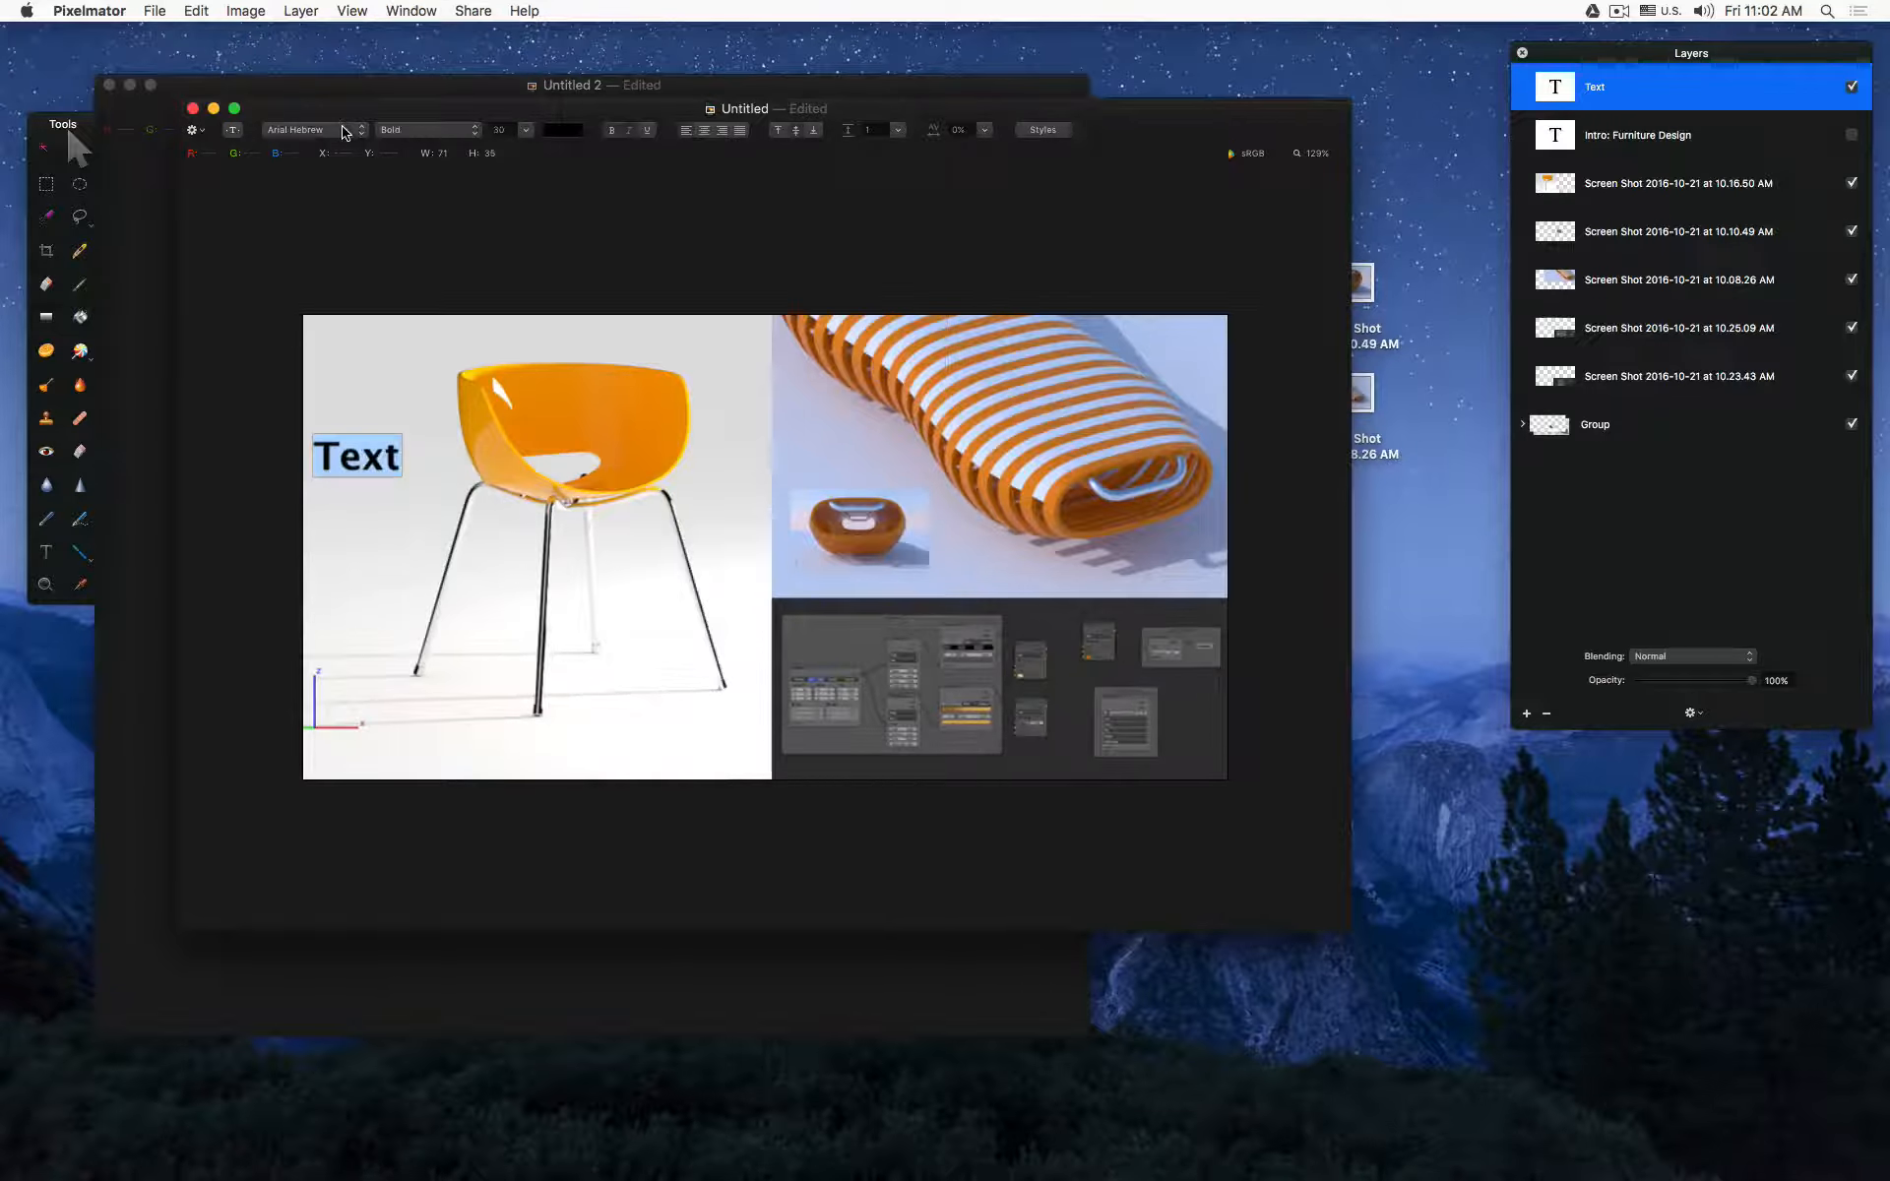
left_click(363, 131)
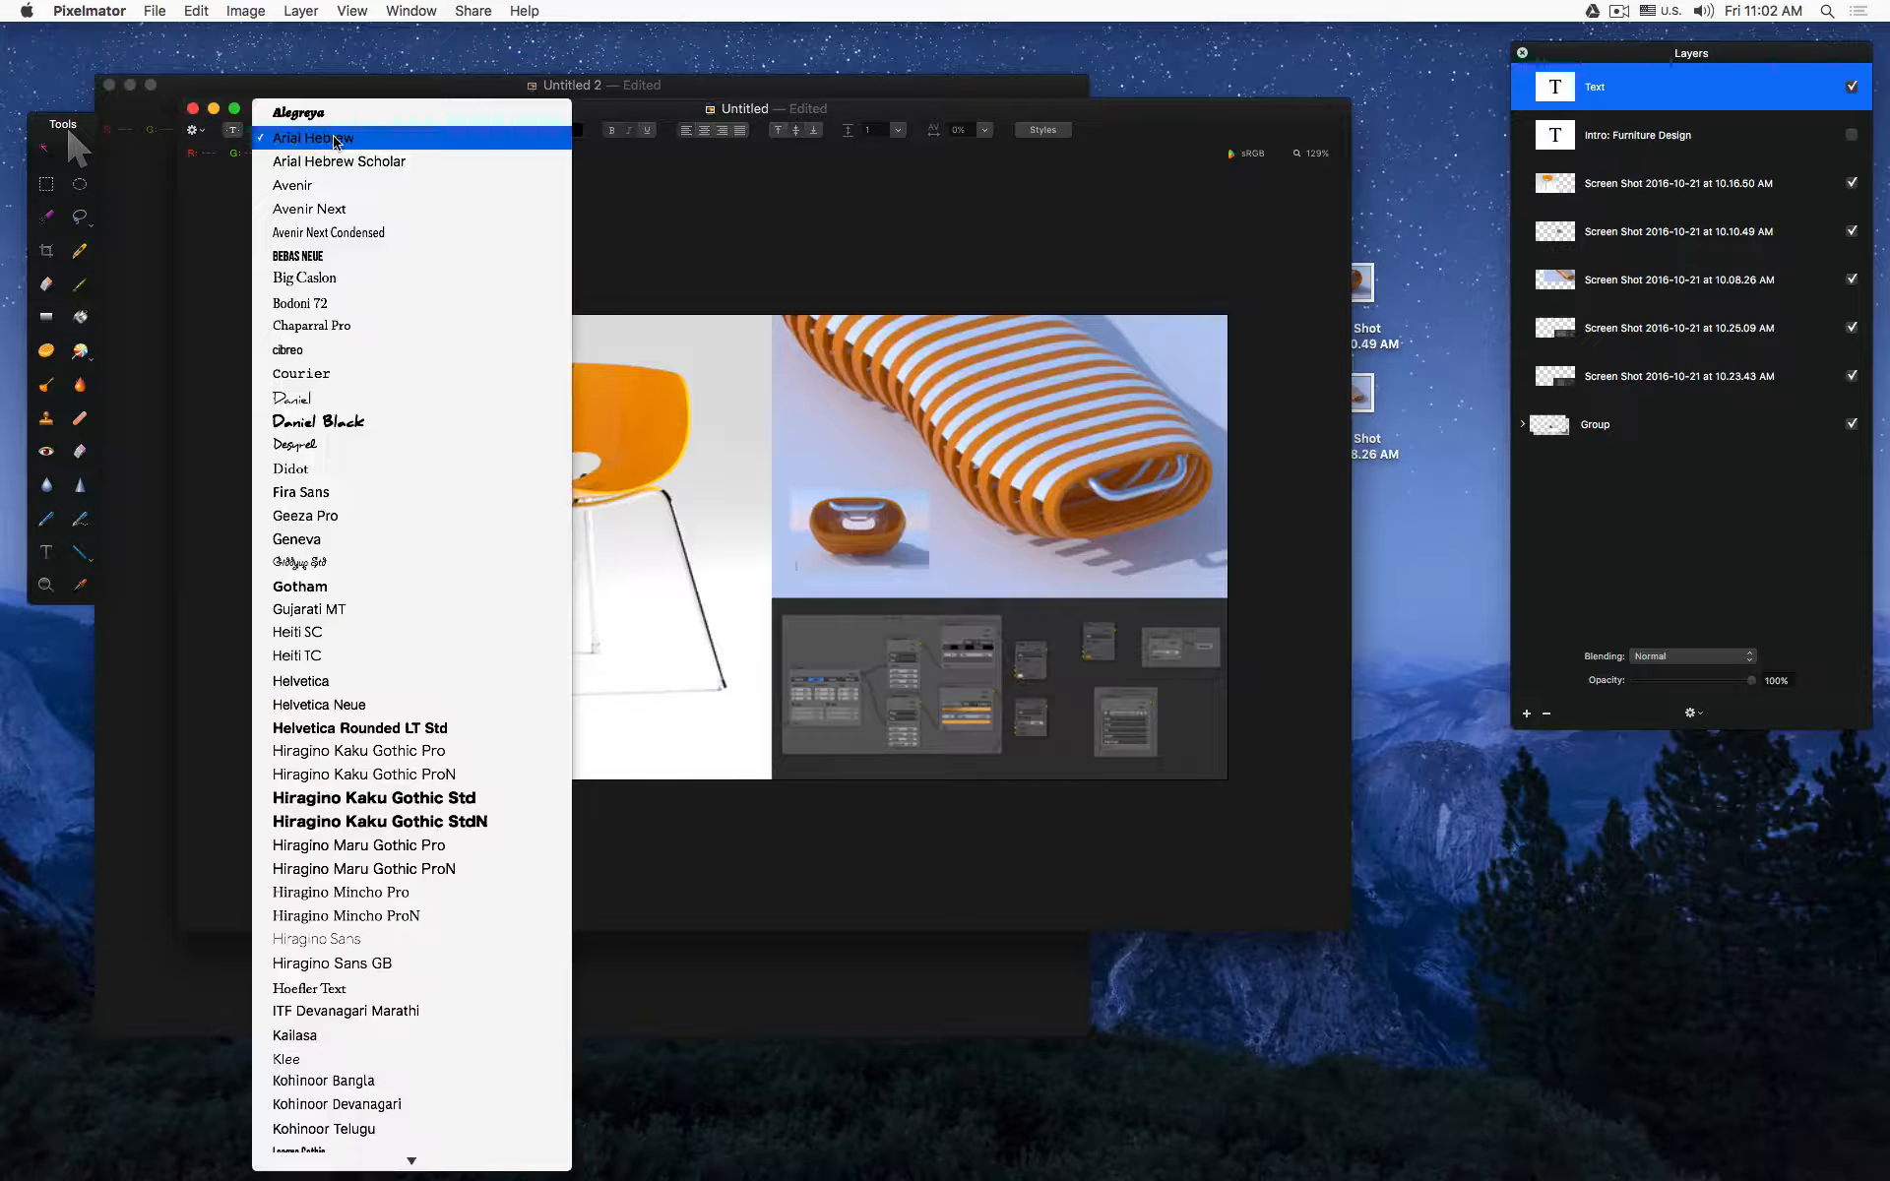
left_click(770, 244)
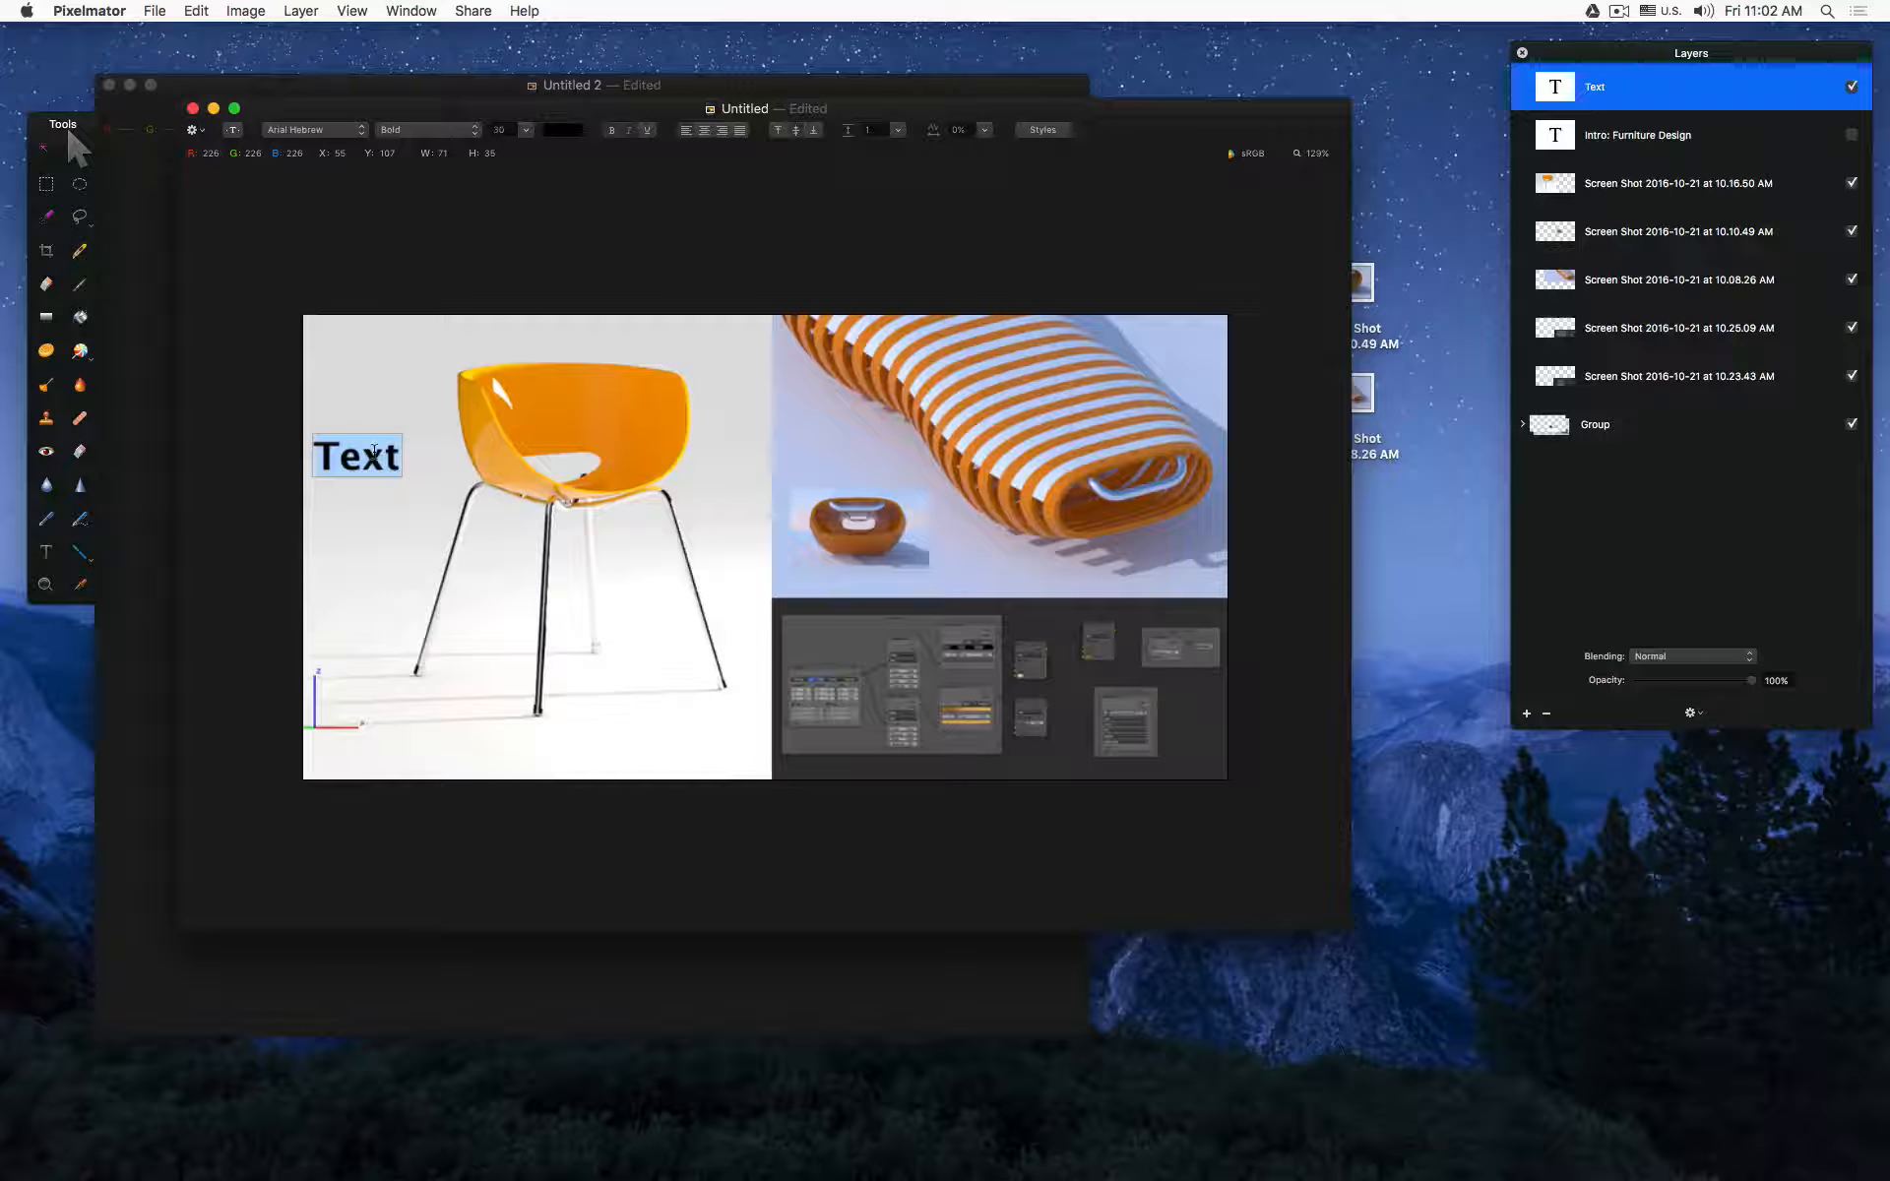
Step: Replace the placeholder text with "Intro: Furniture Desgin"
type("Ib")
key("BackSpace")
type("n")
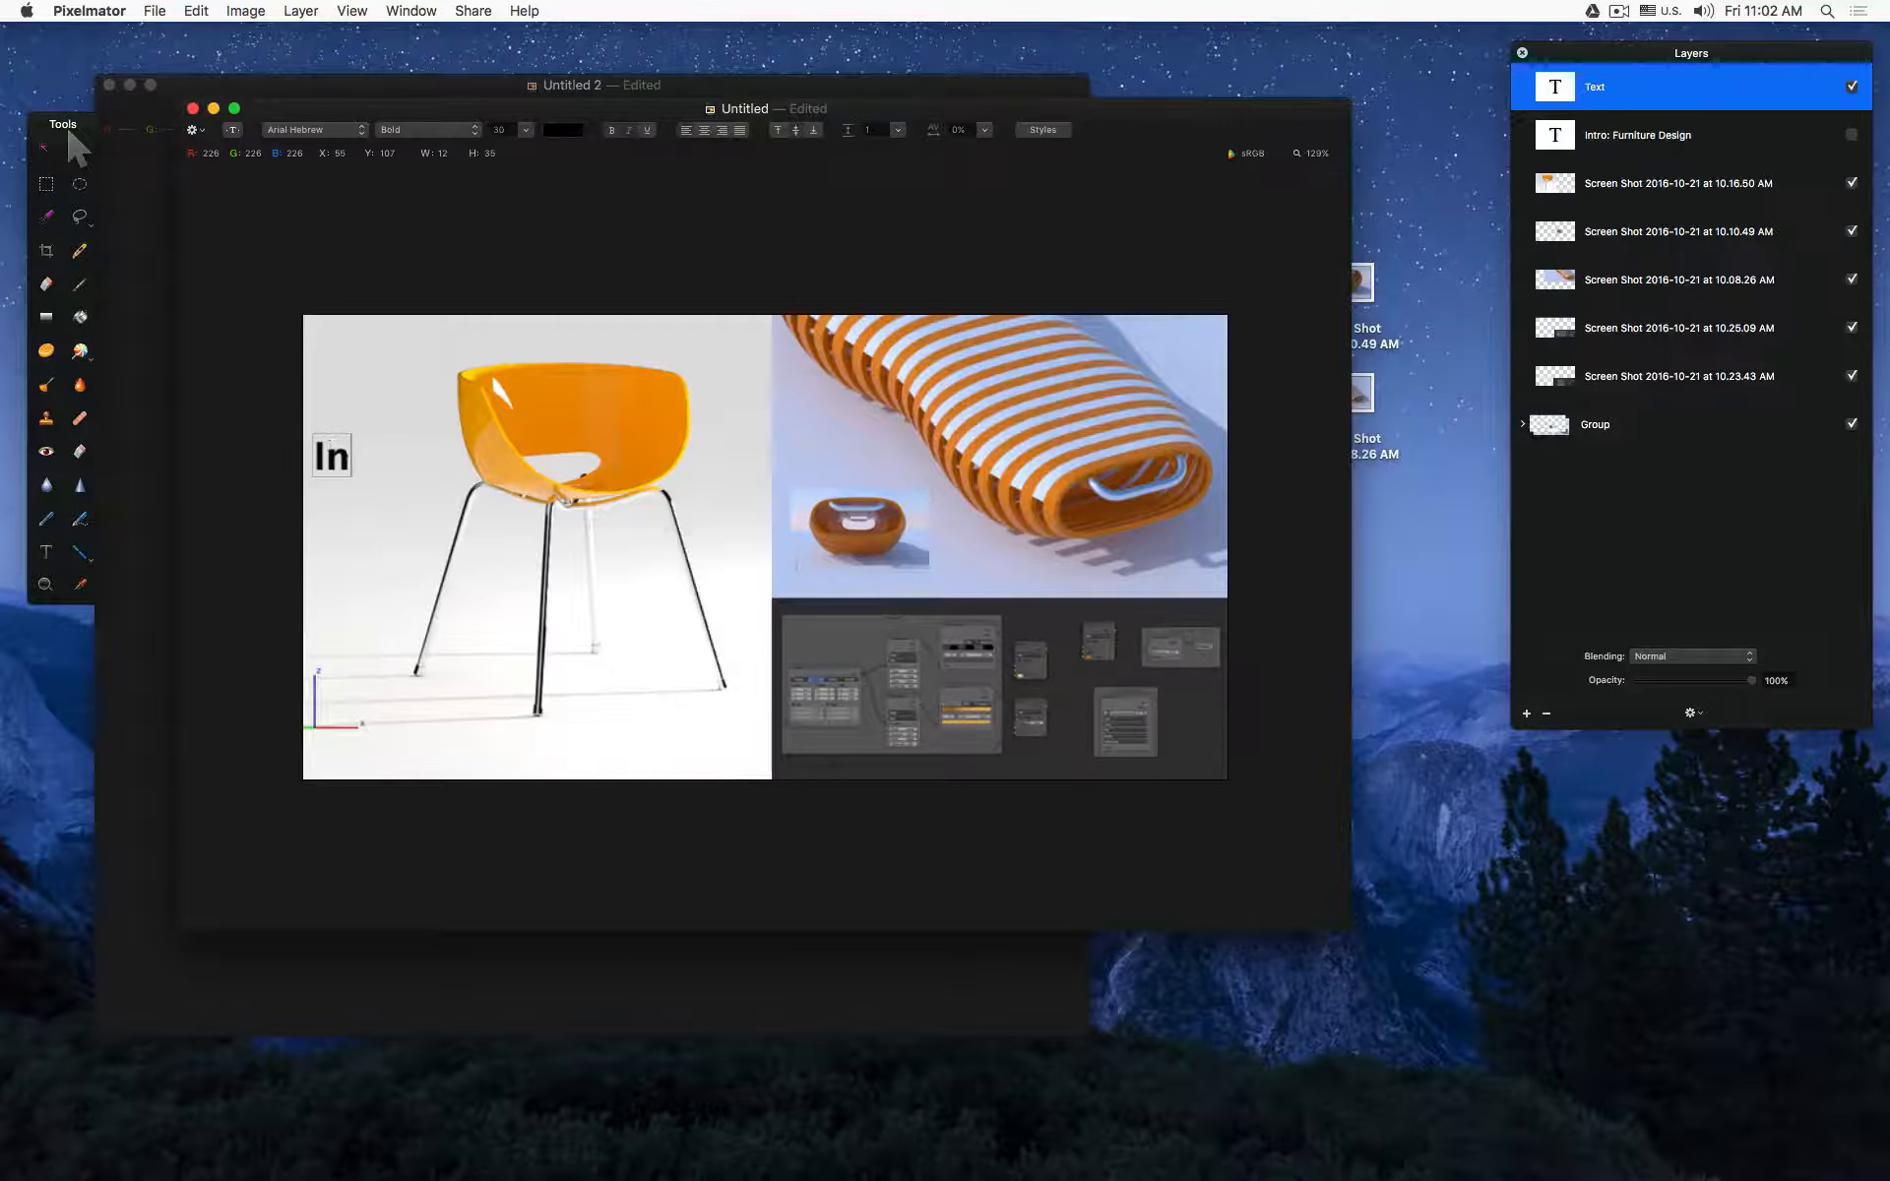
type("tro: Fur")
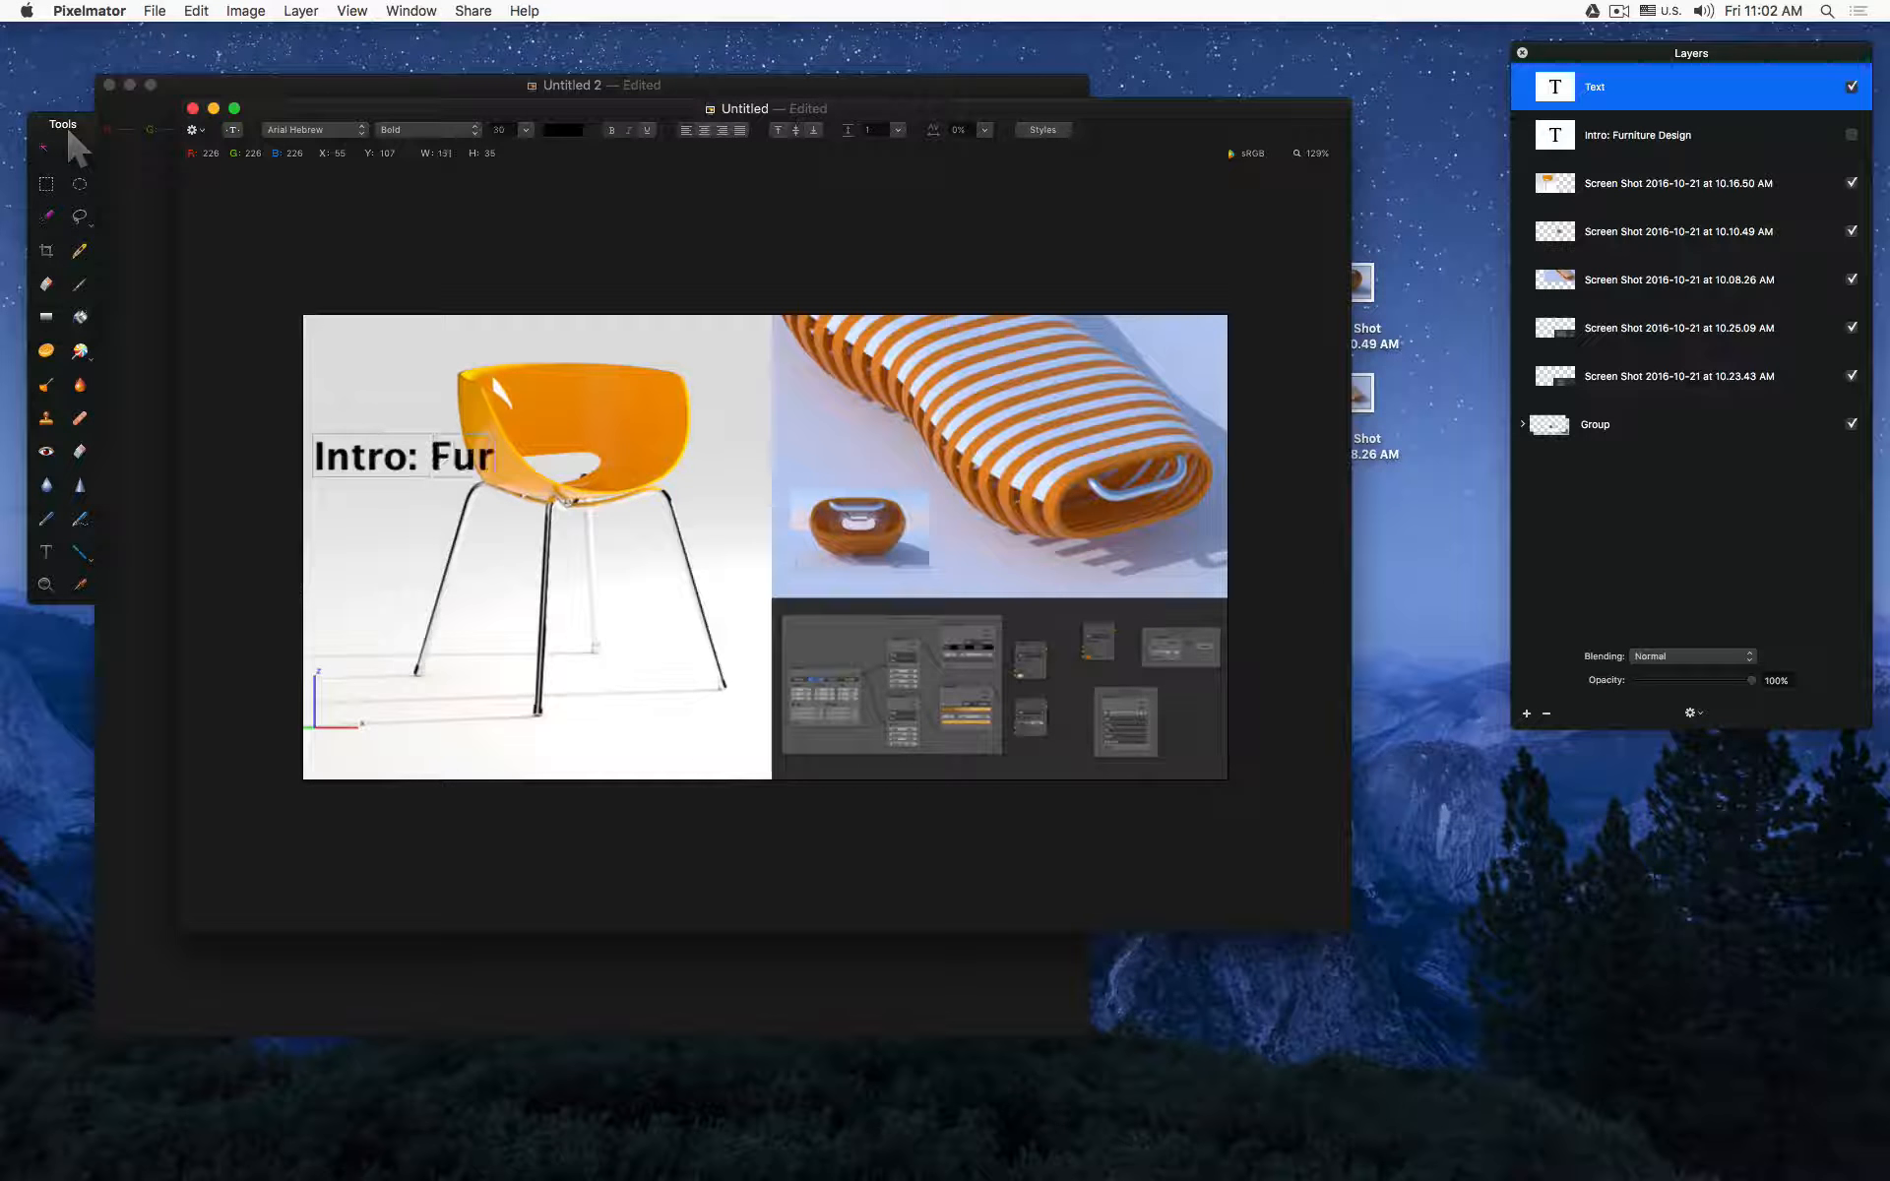
type("niture Des")
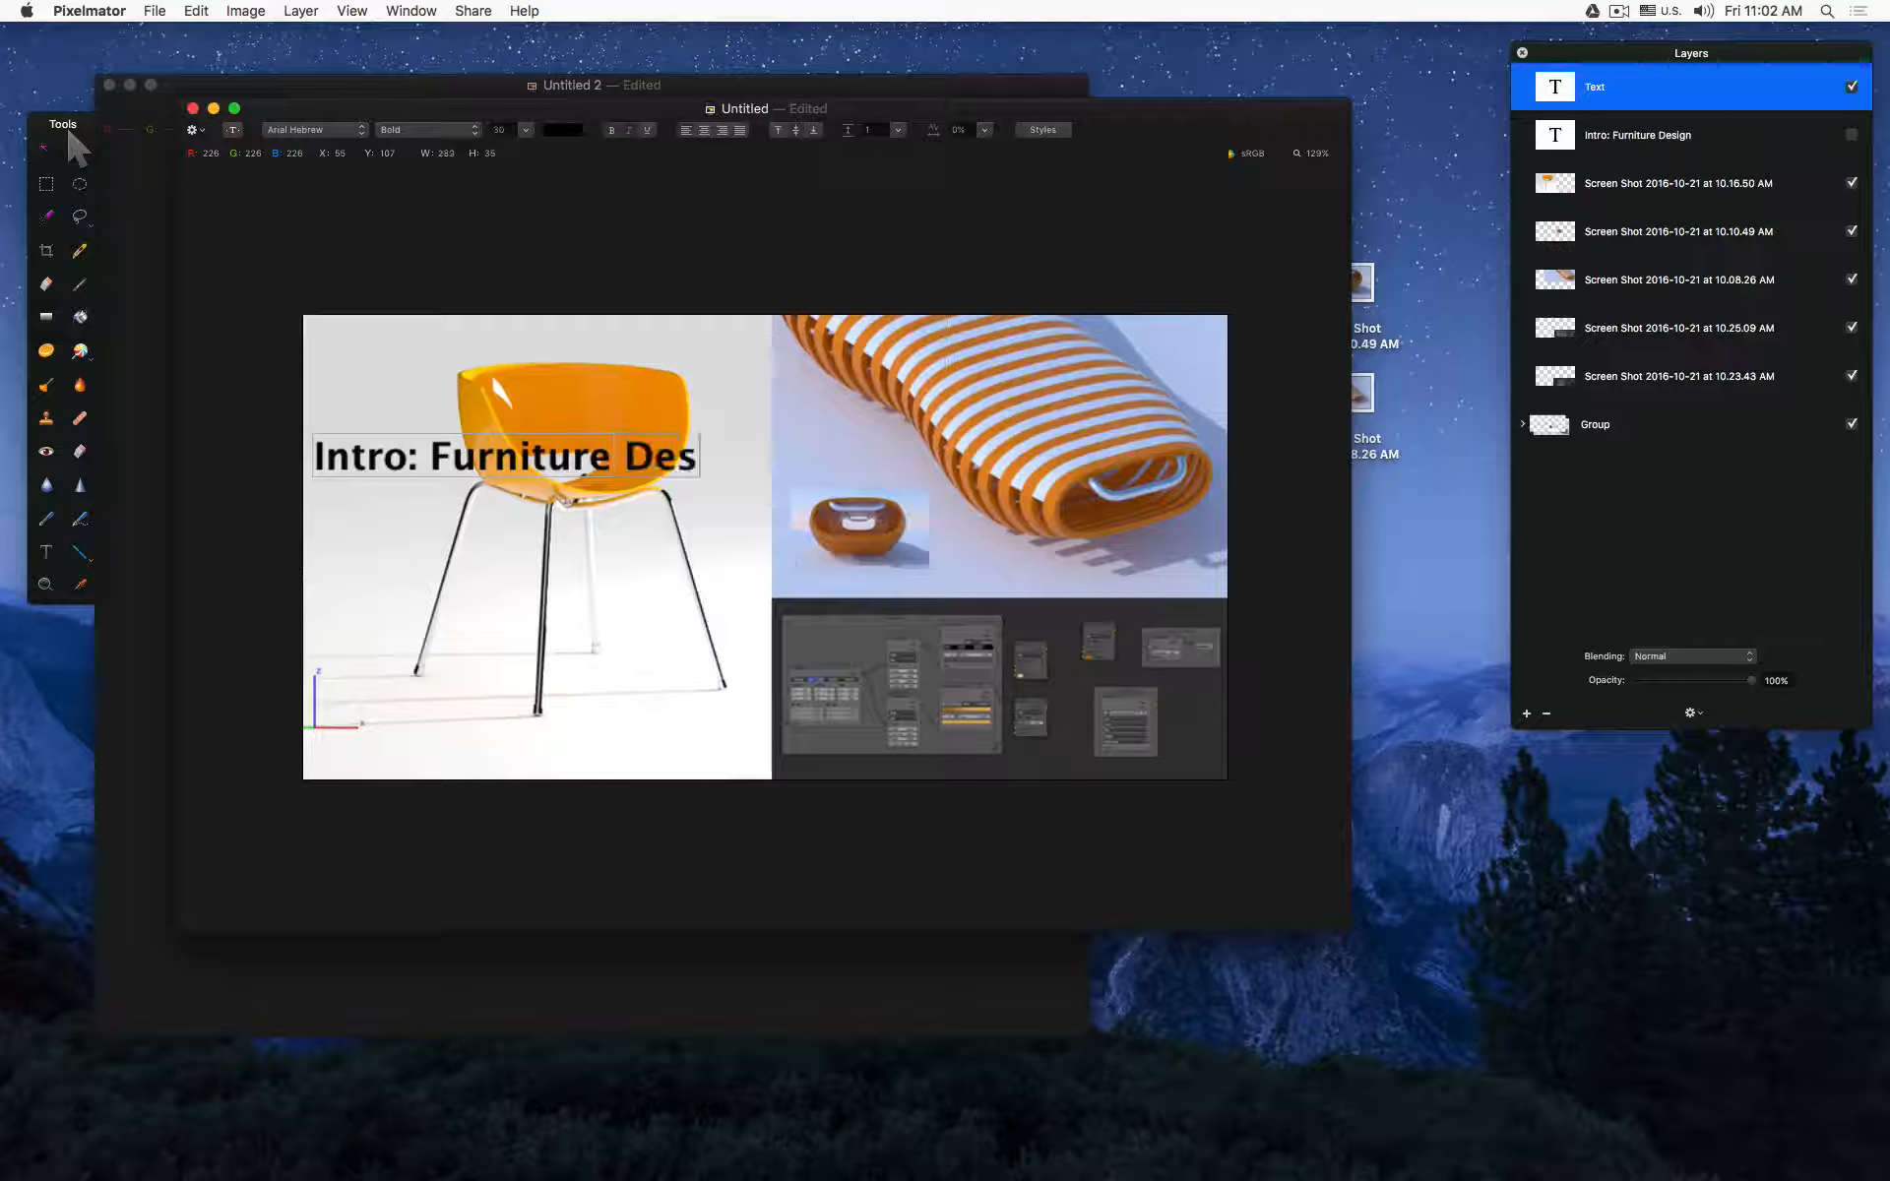
type("gign")
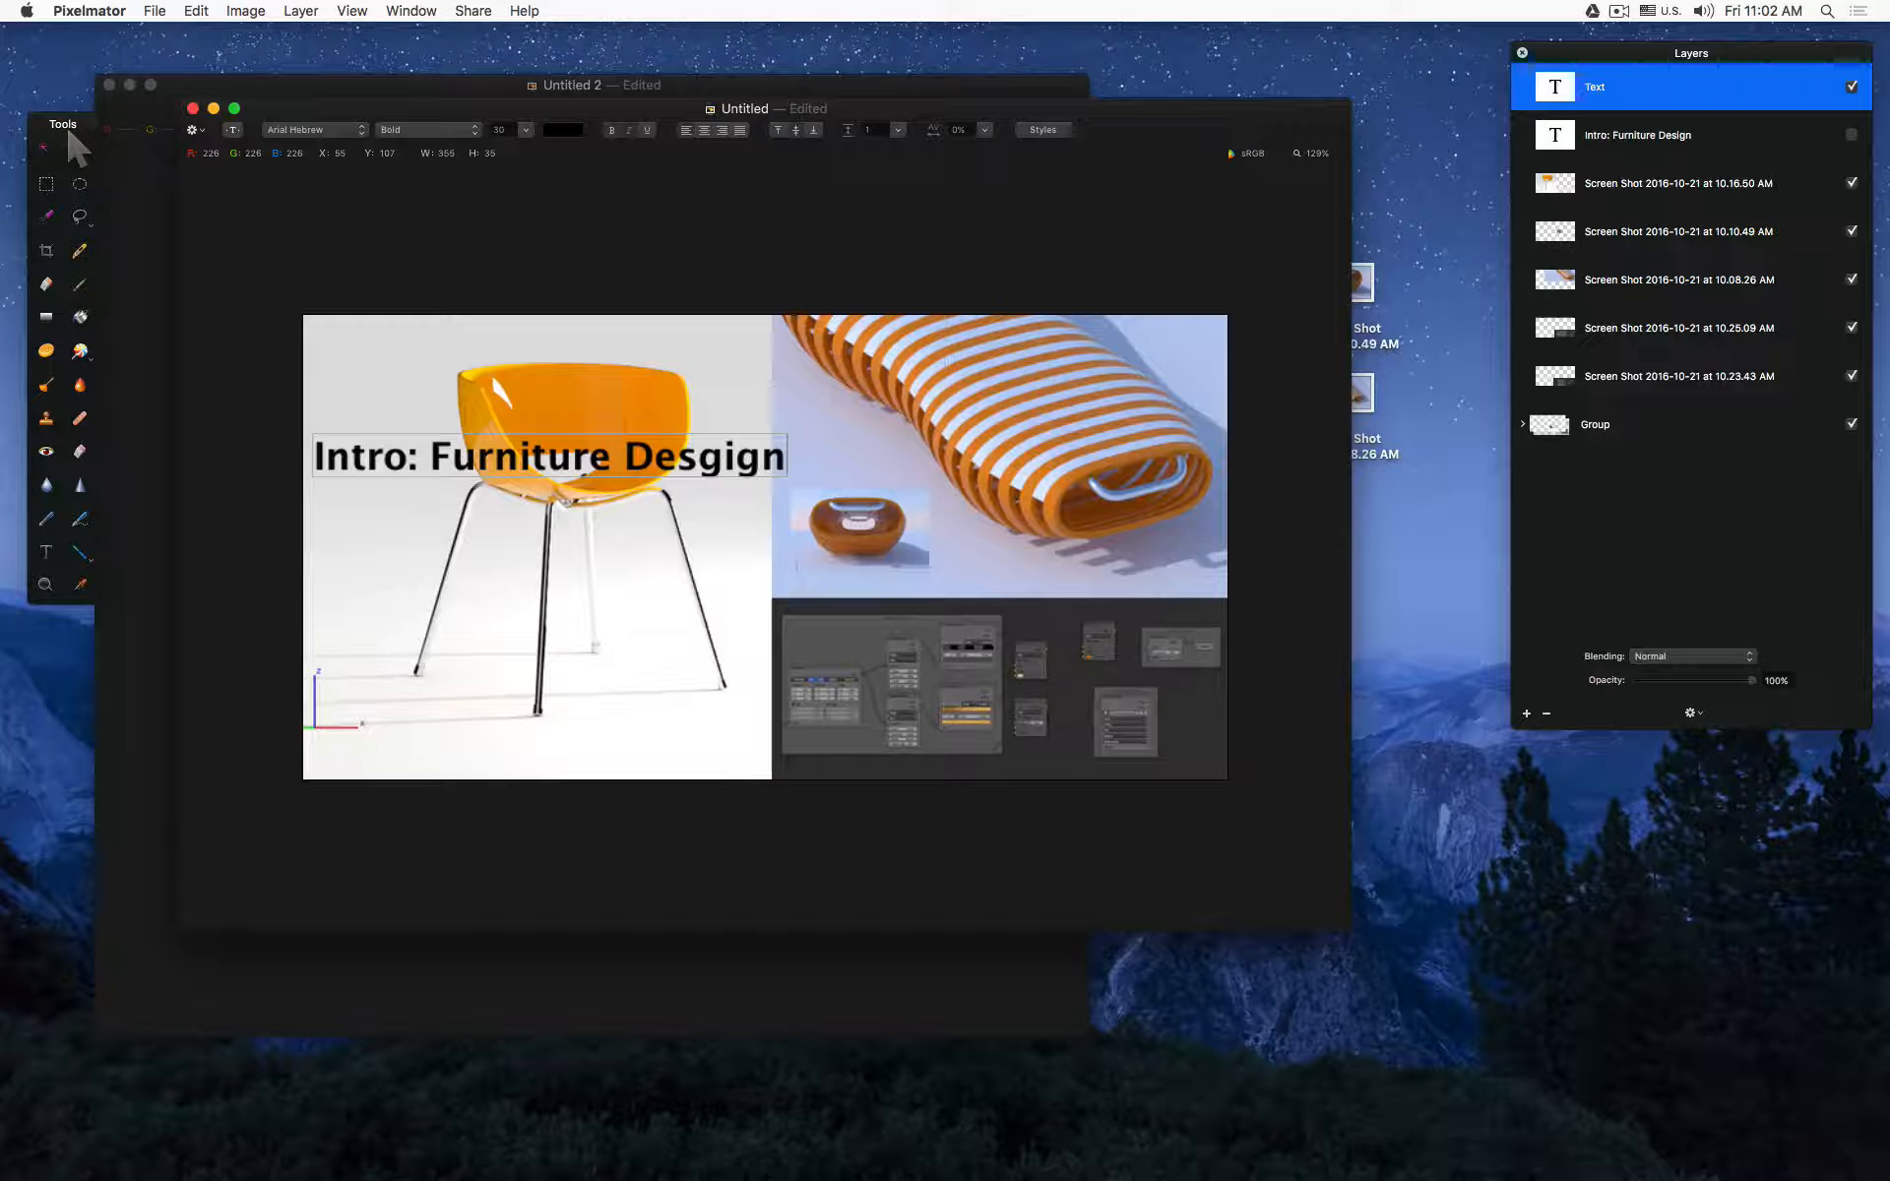
key("BackSpace")
key("Escape")
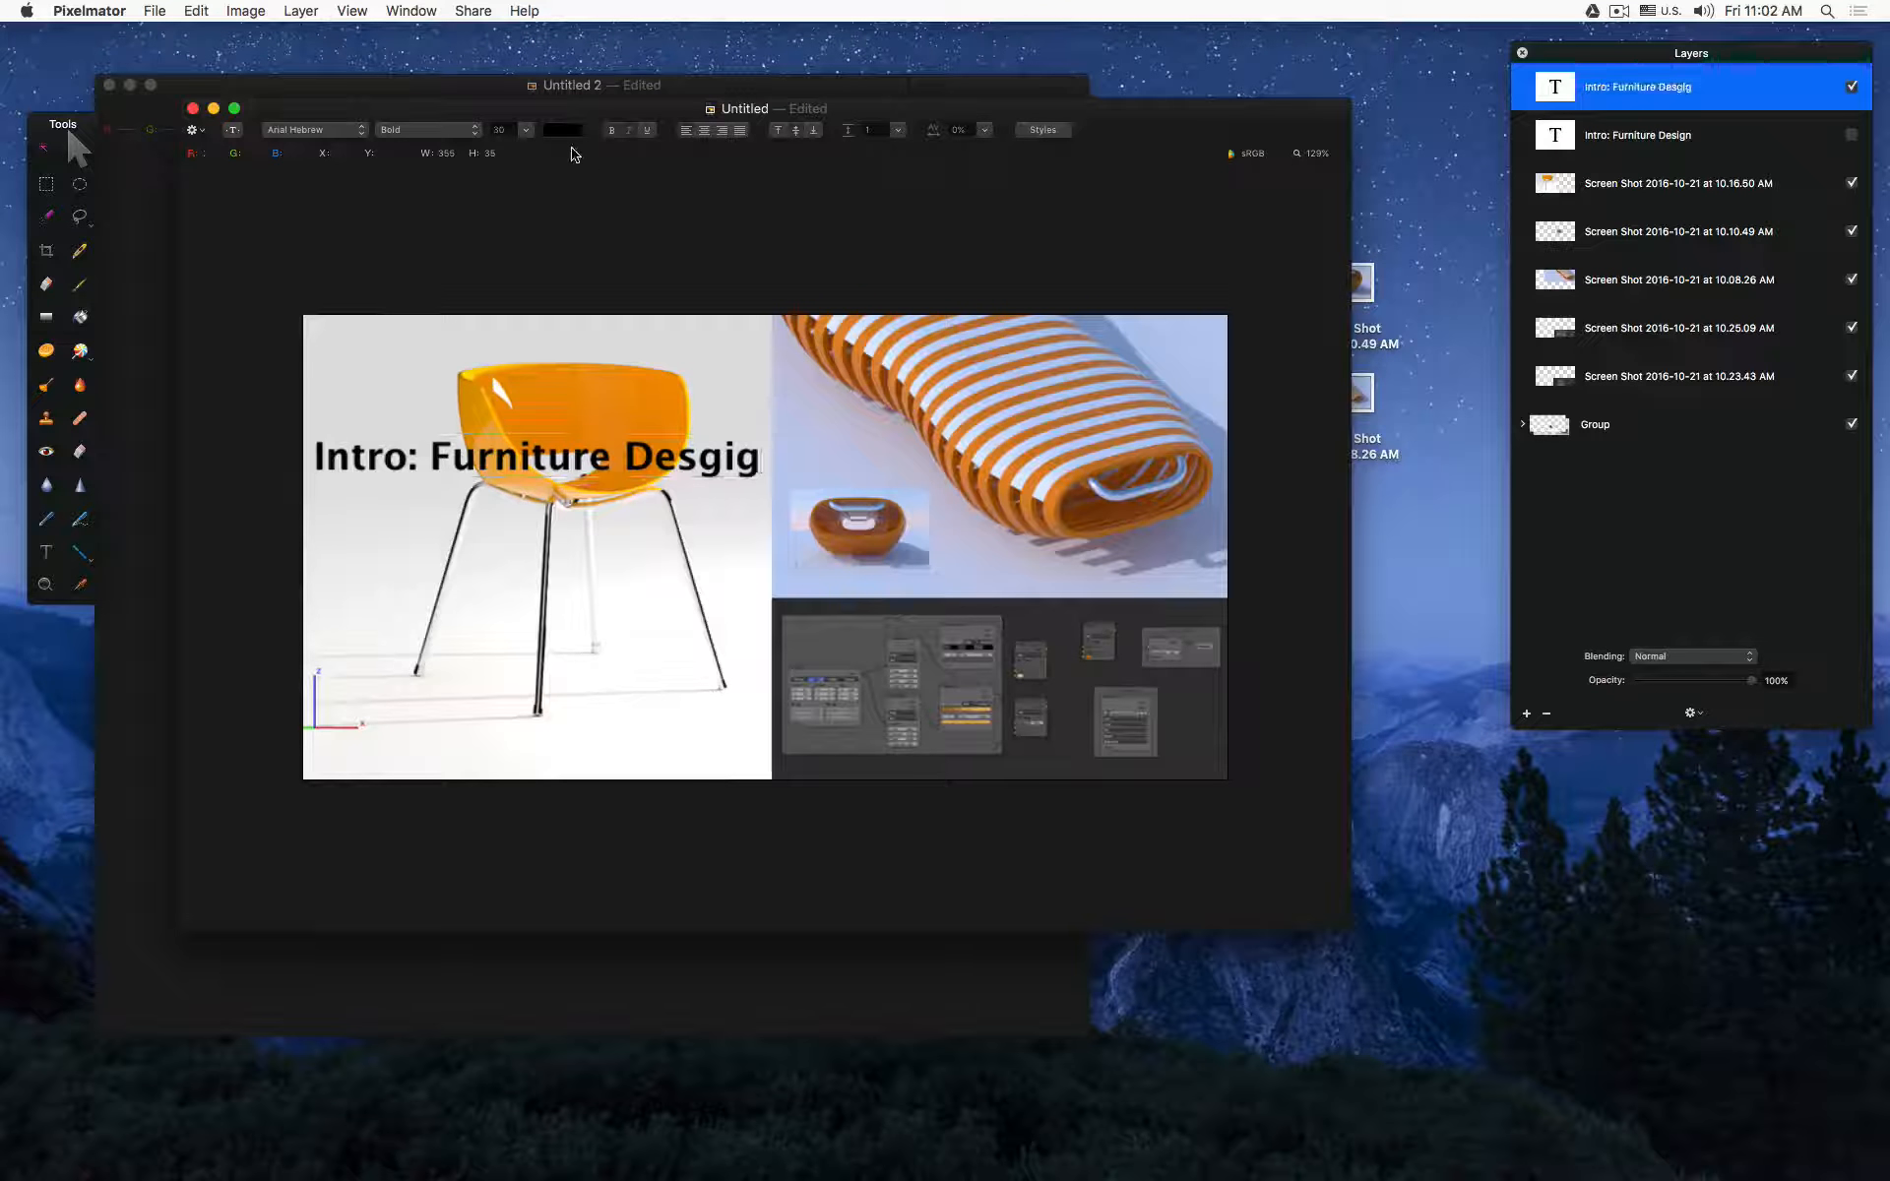
double_click(733, 459)
left_click(732, 464)
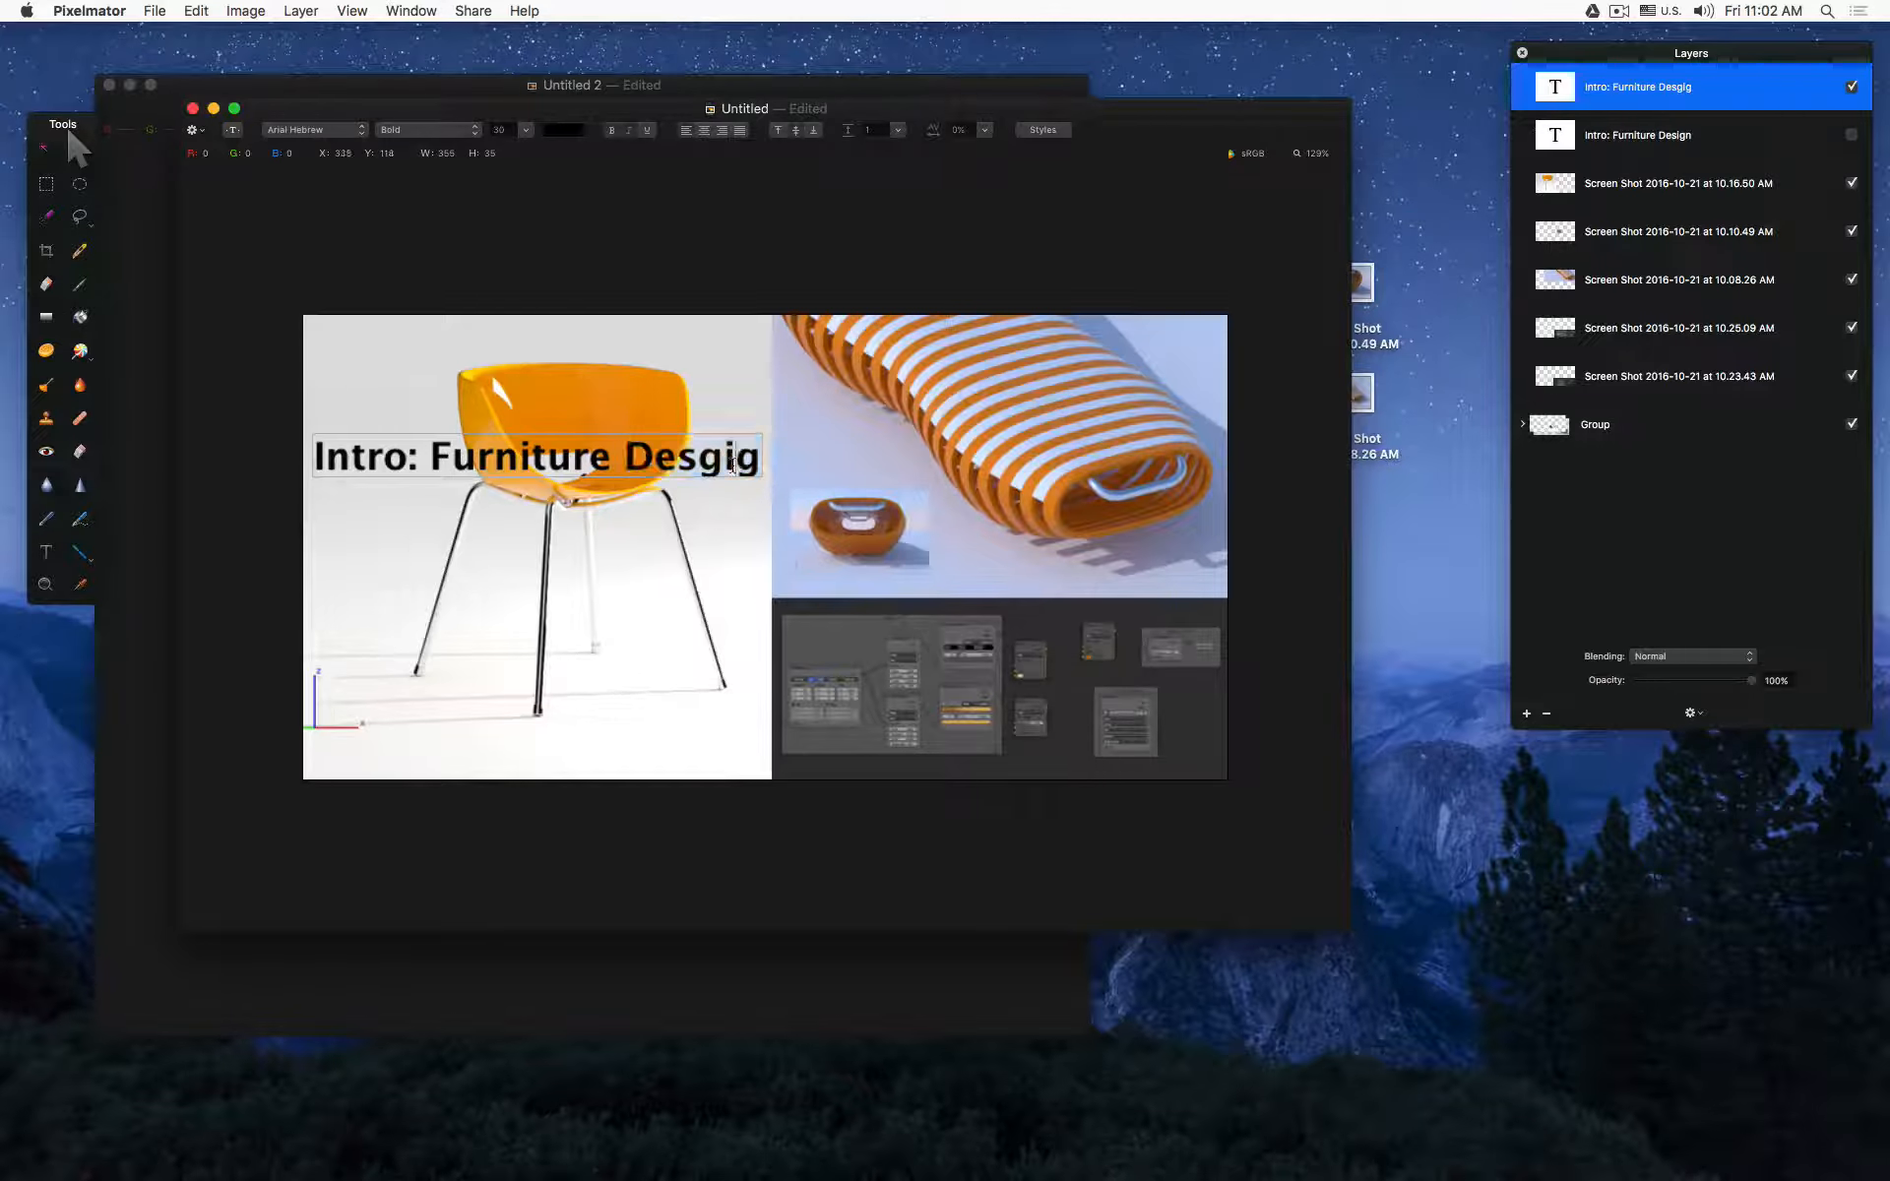
key("Delete")
type("n")
key("Escape")
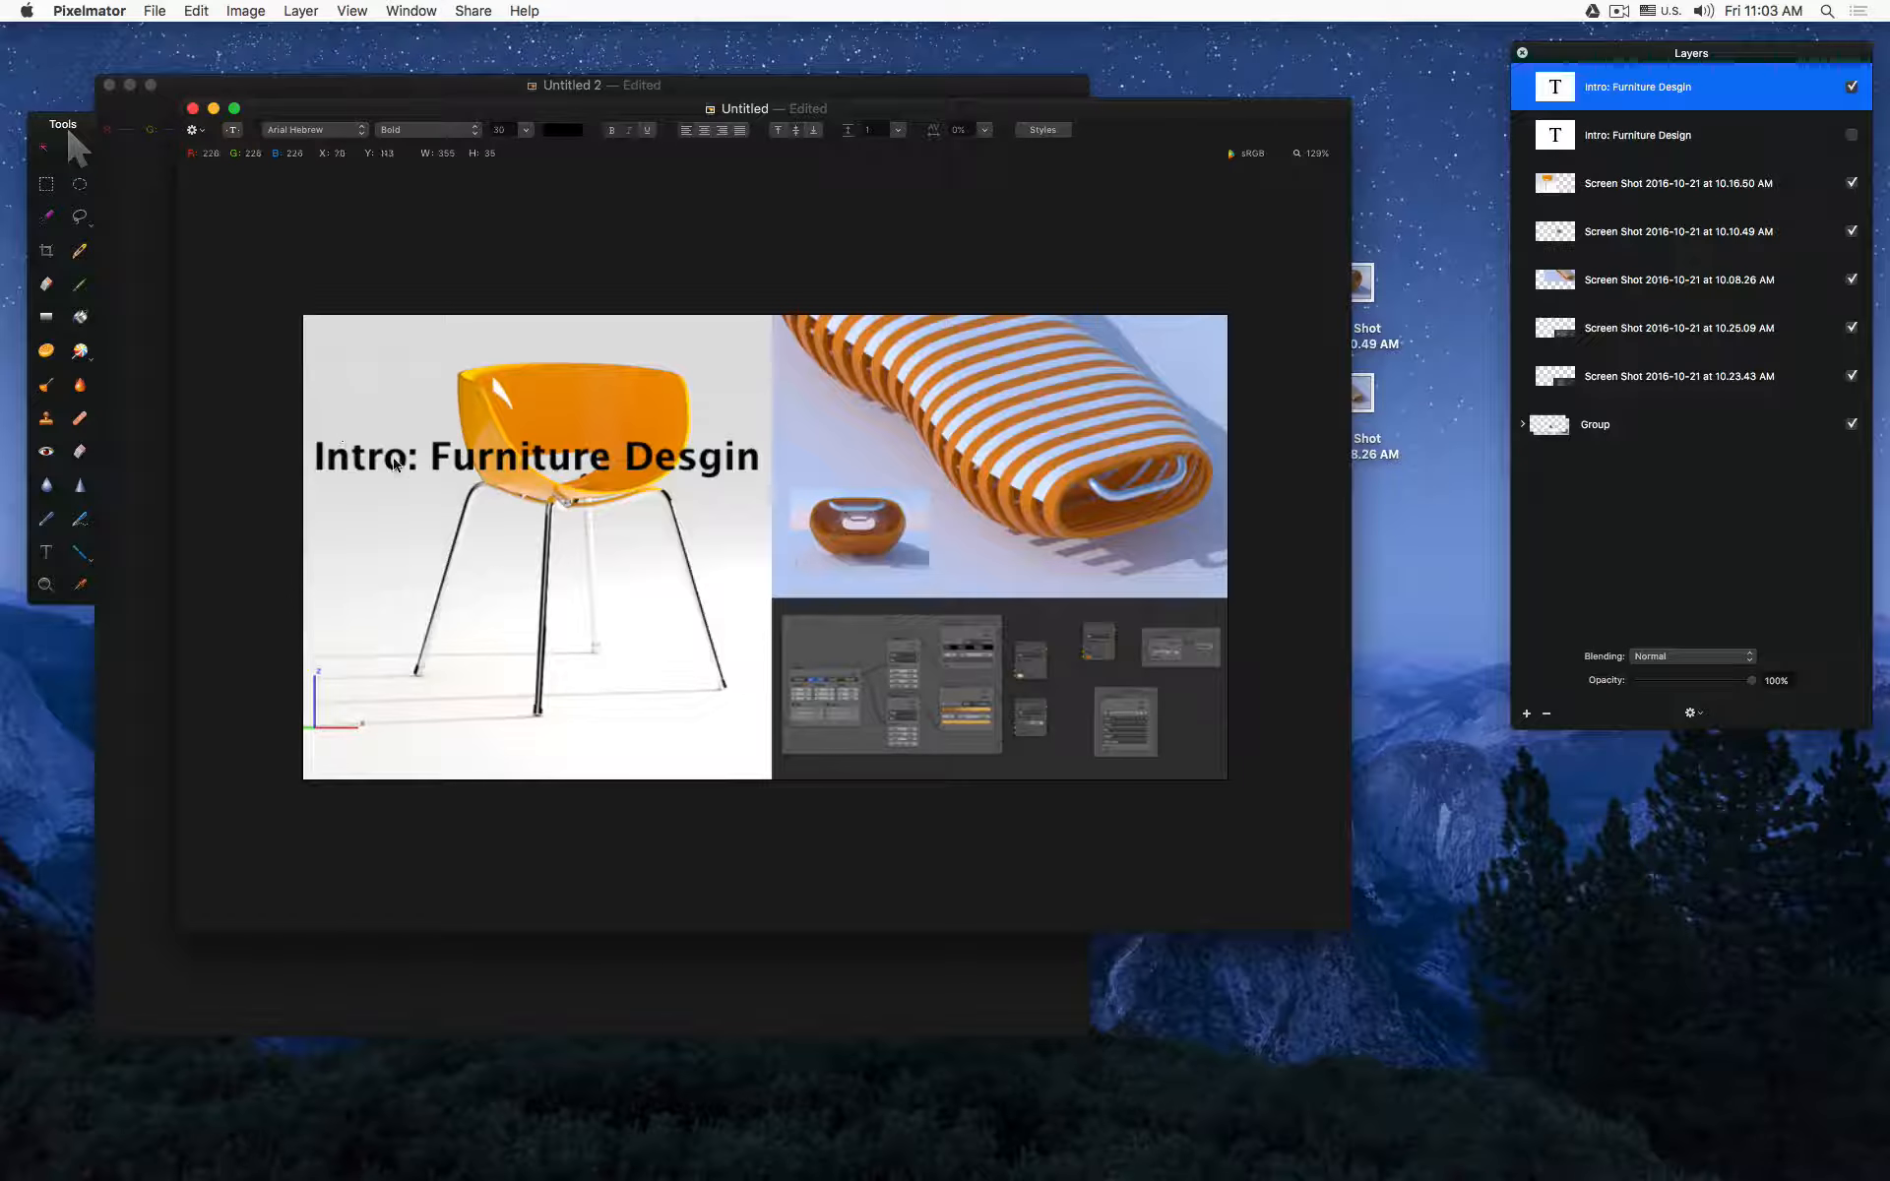
Step: Try the new title above the orange chair and along the lower edge of its image
left_click_drag(399, 465, 401, 349)
left_click(659, 215)
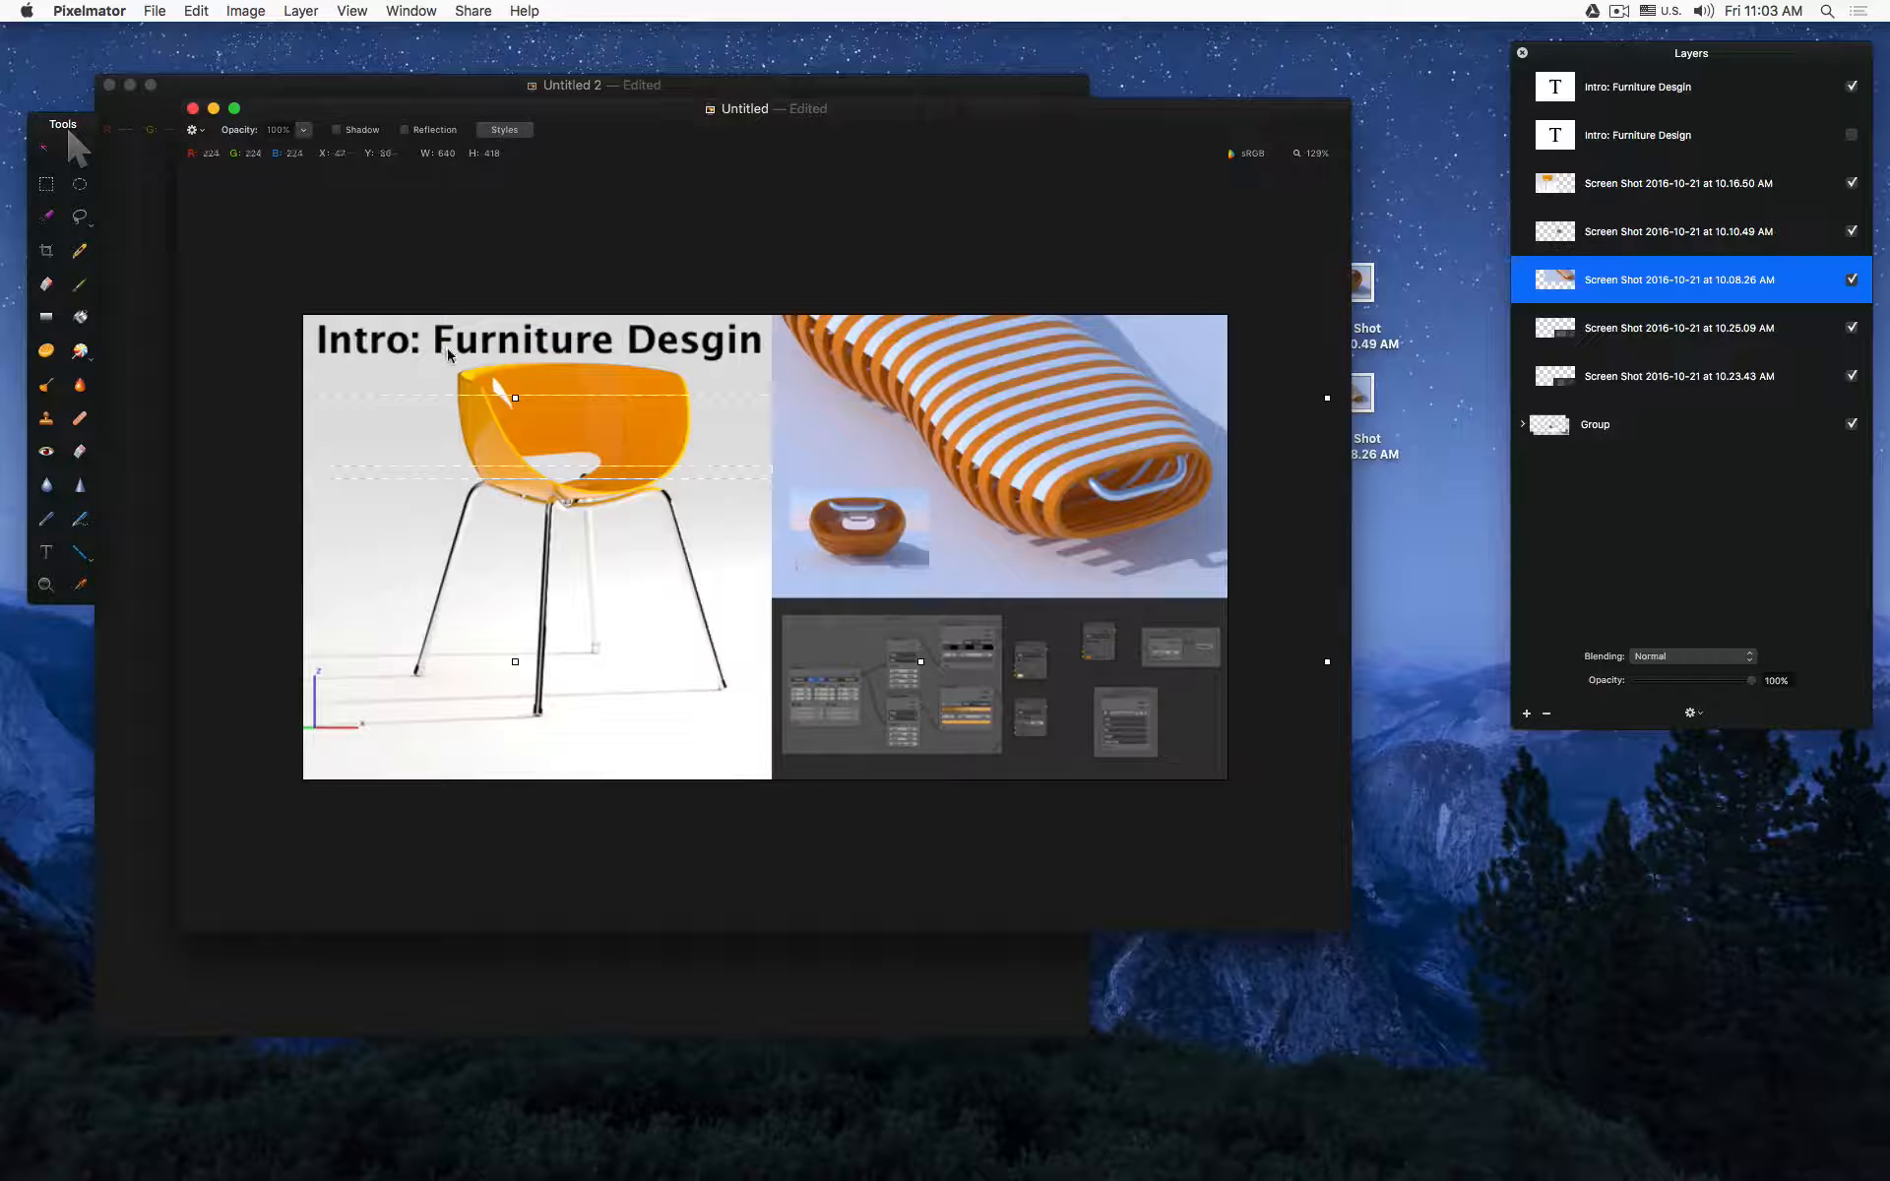
left_click_drag(524, 343, 525, 762)
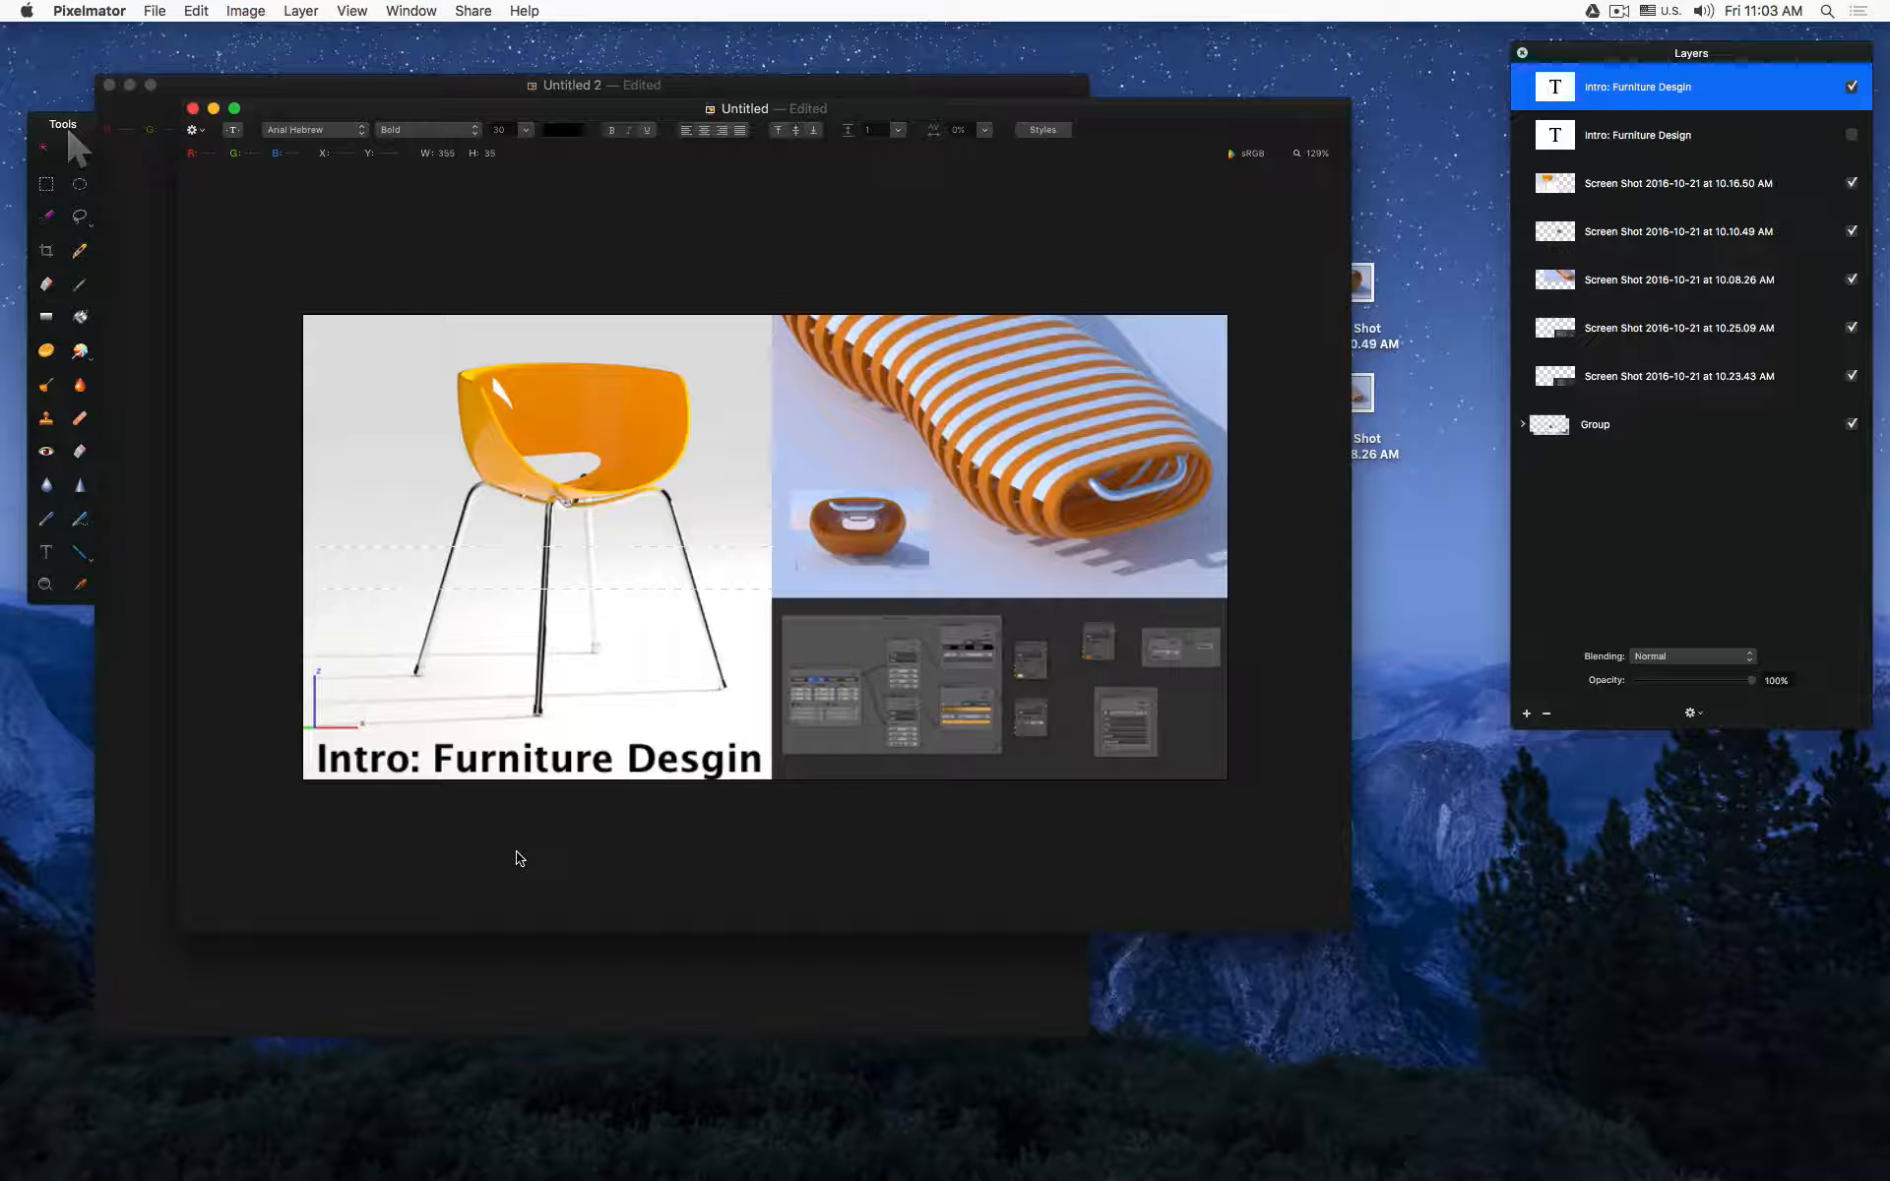
Step: Try moving the title over the striped bench image and onto the node strip, and undo both moves
left_click_drag(505, 775, 985, 591)
left_click(1025, 280)
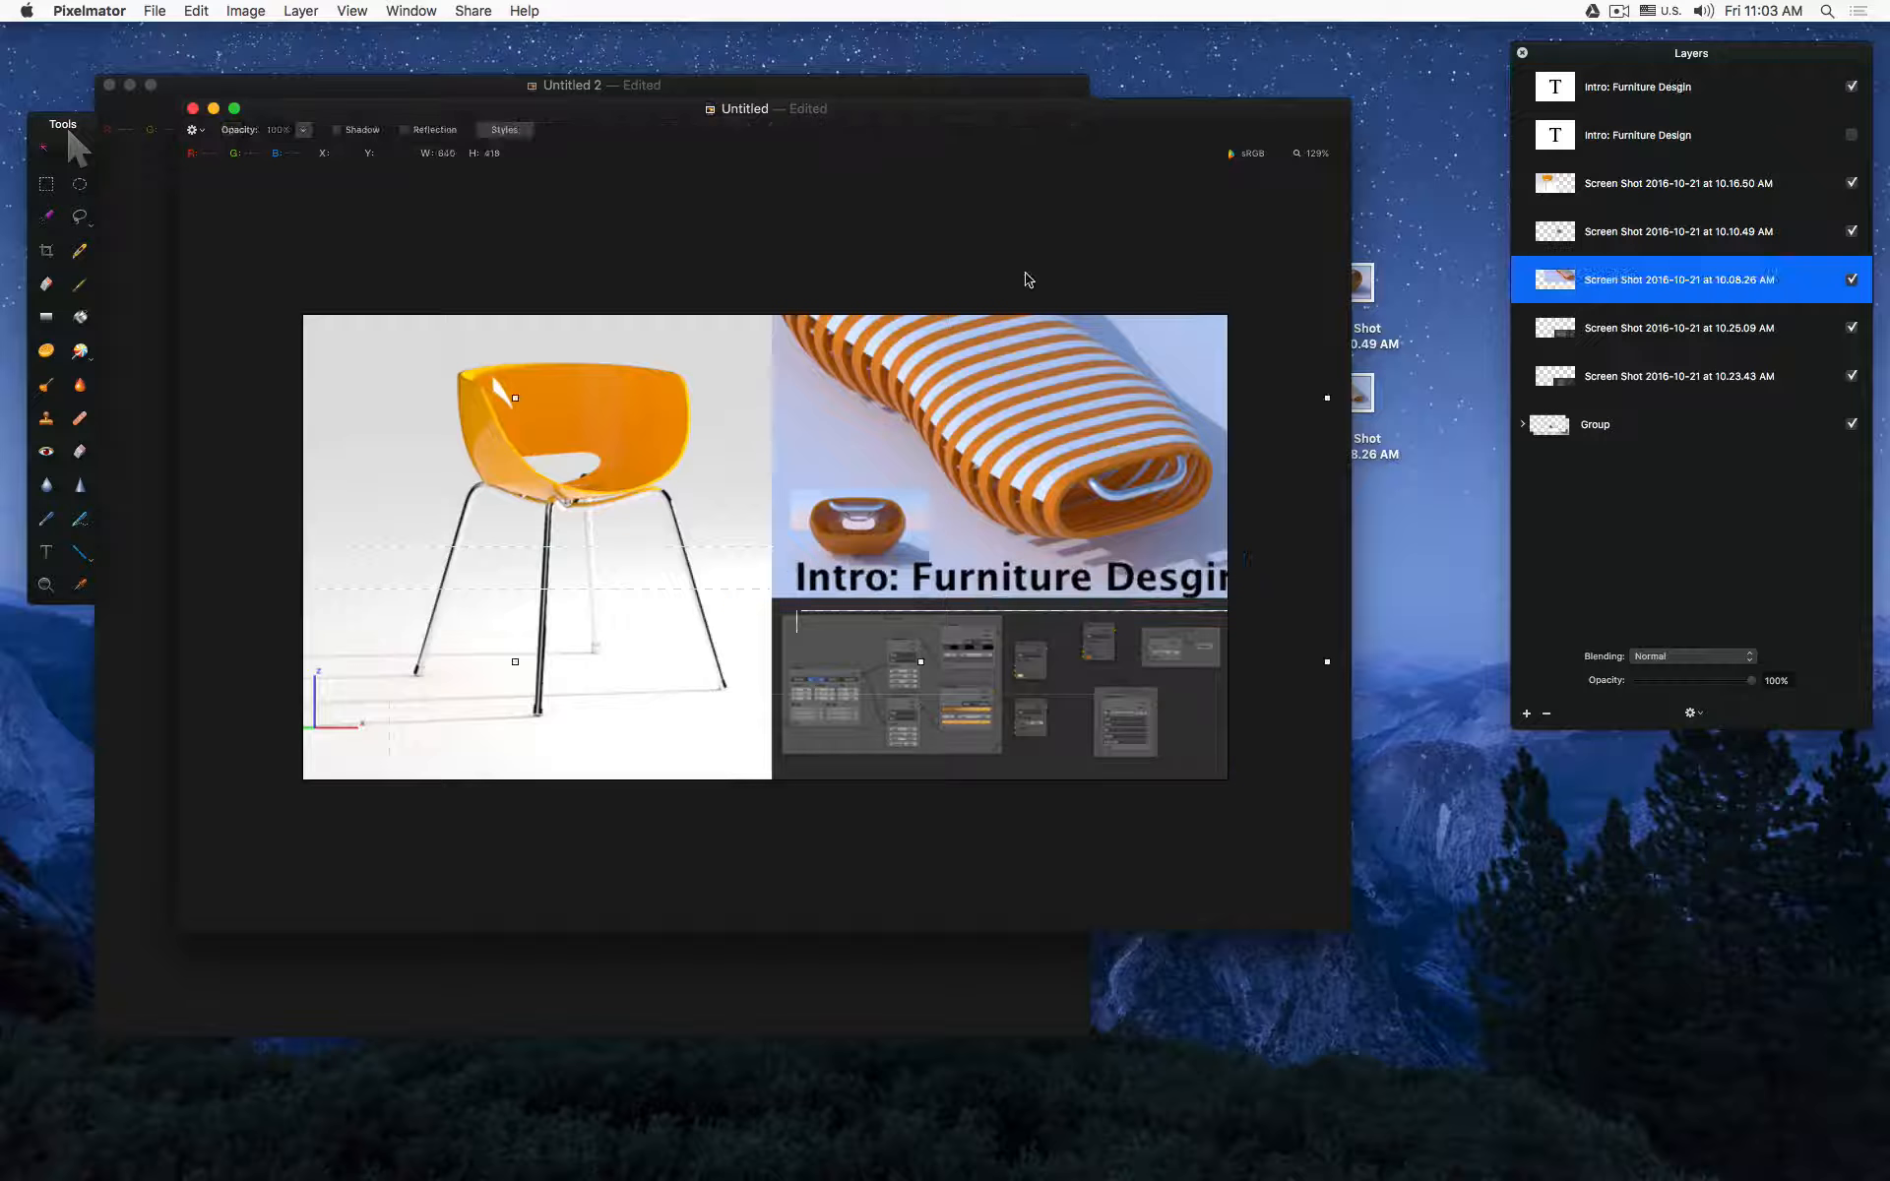
left_click(1006, 589)
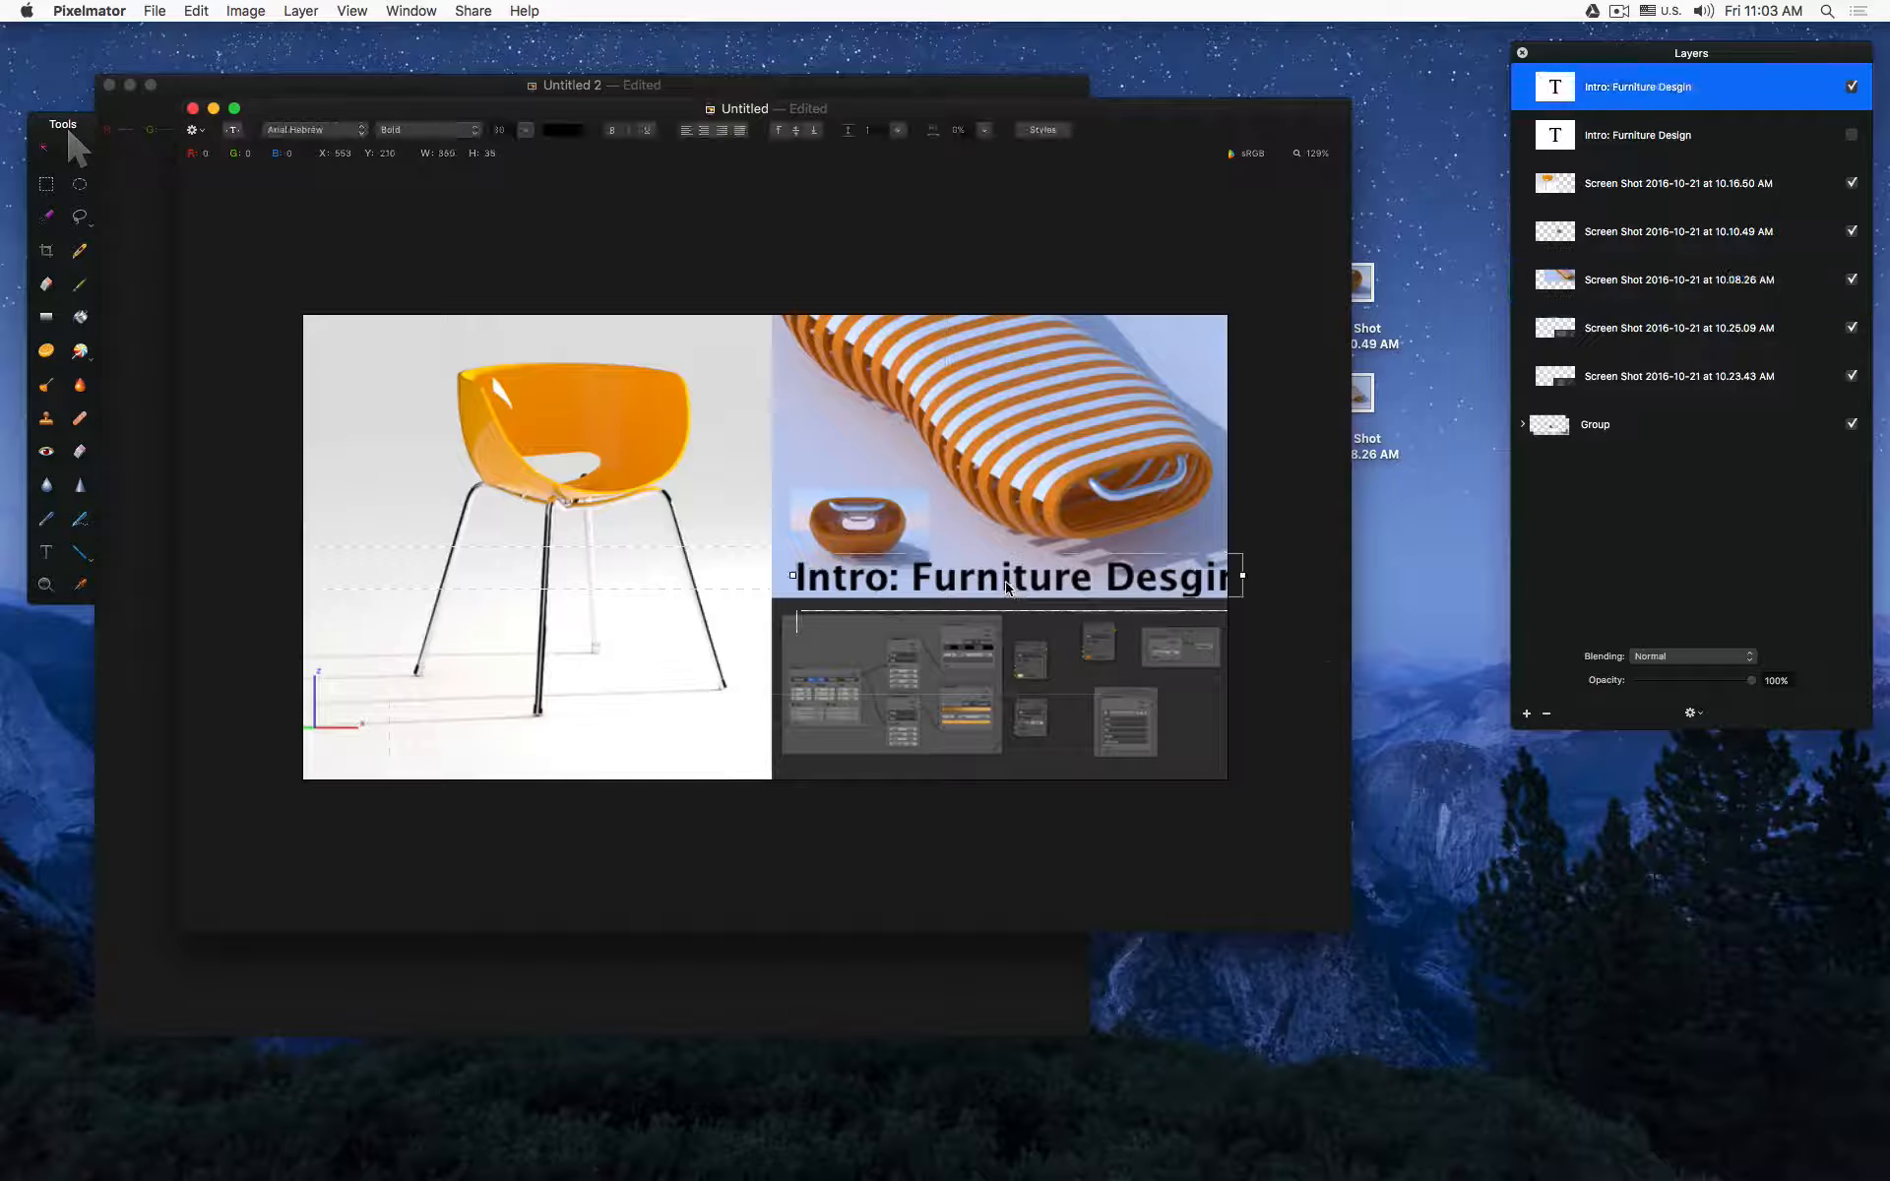
left_click_drag(988, 589, 983, 789)
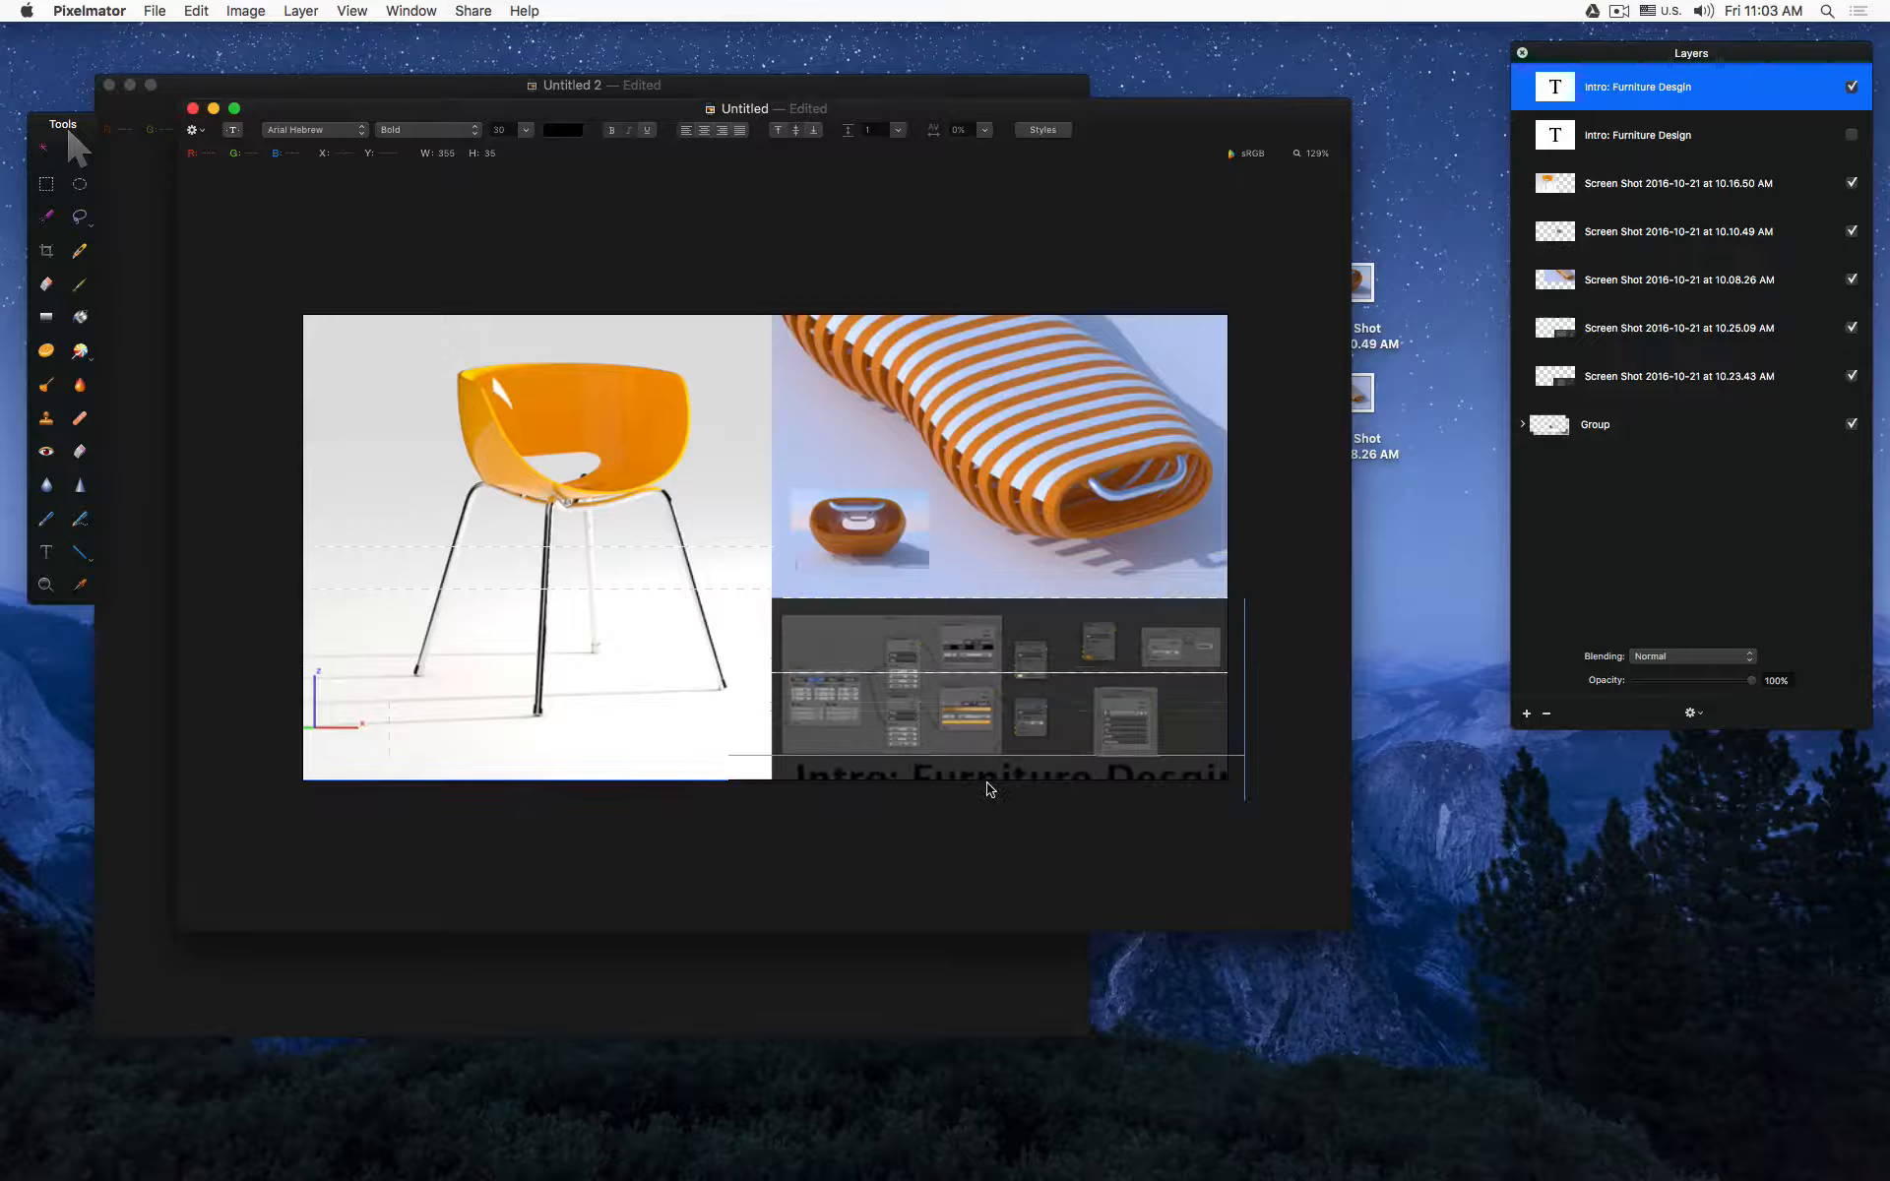
left_click(958, 865)
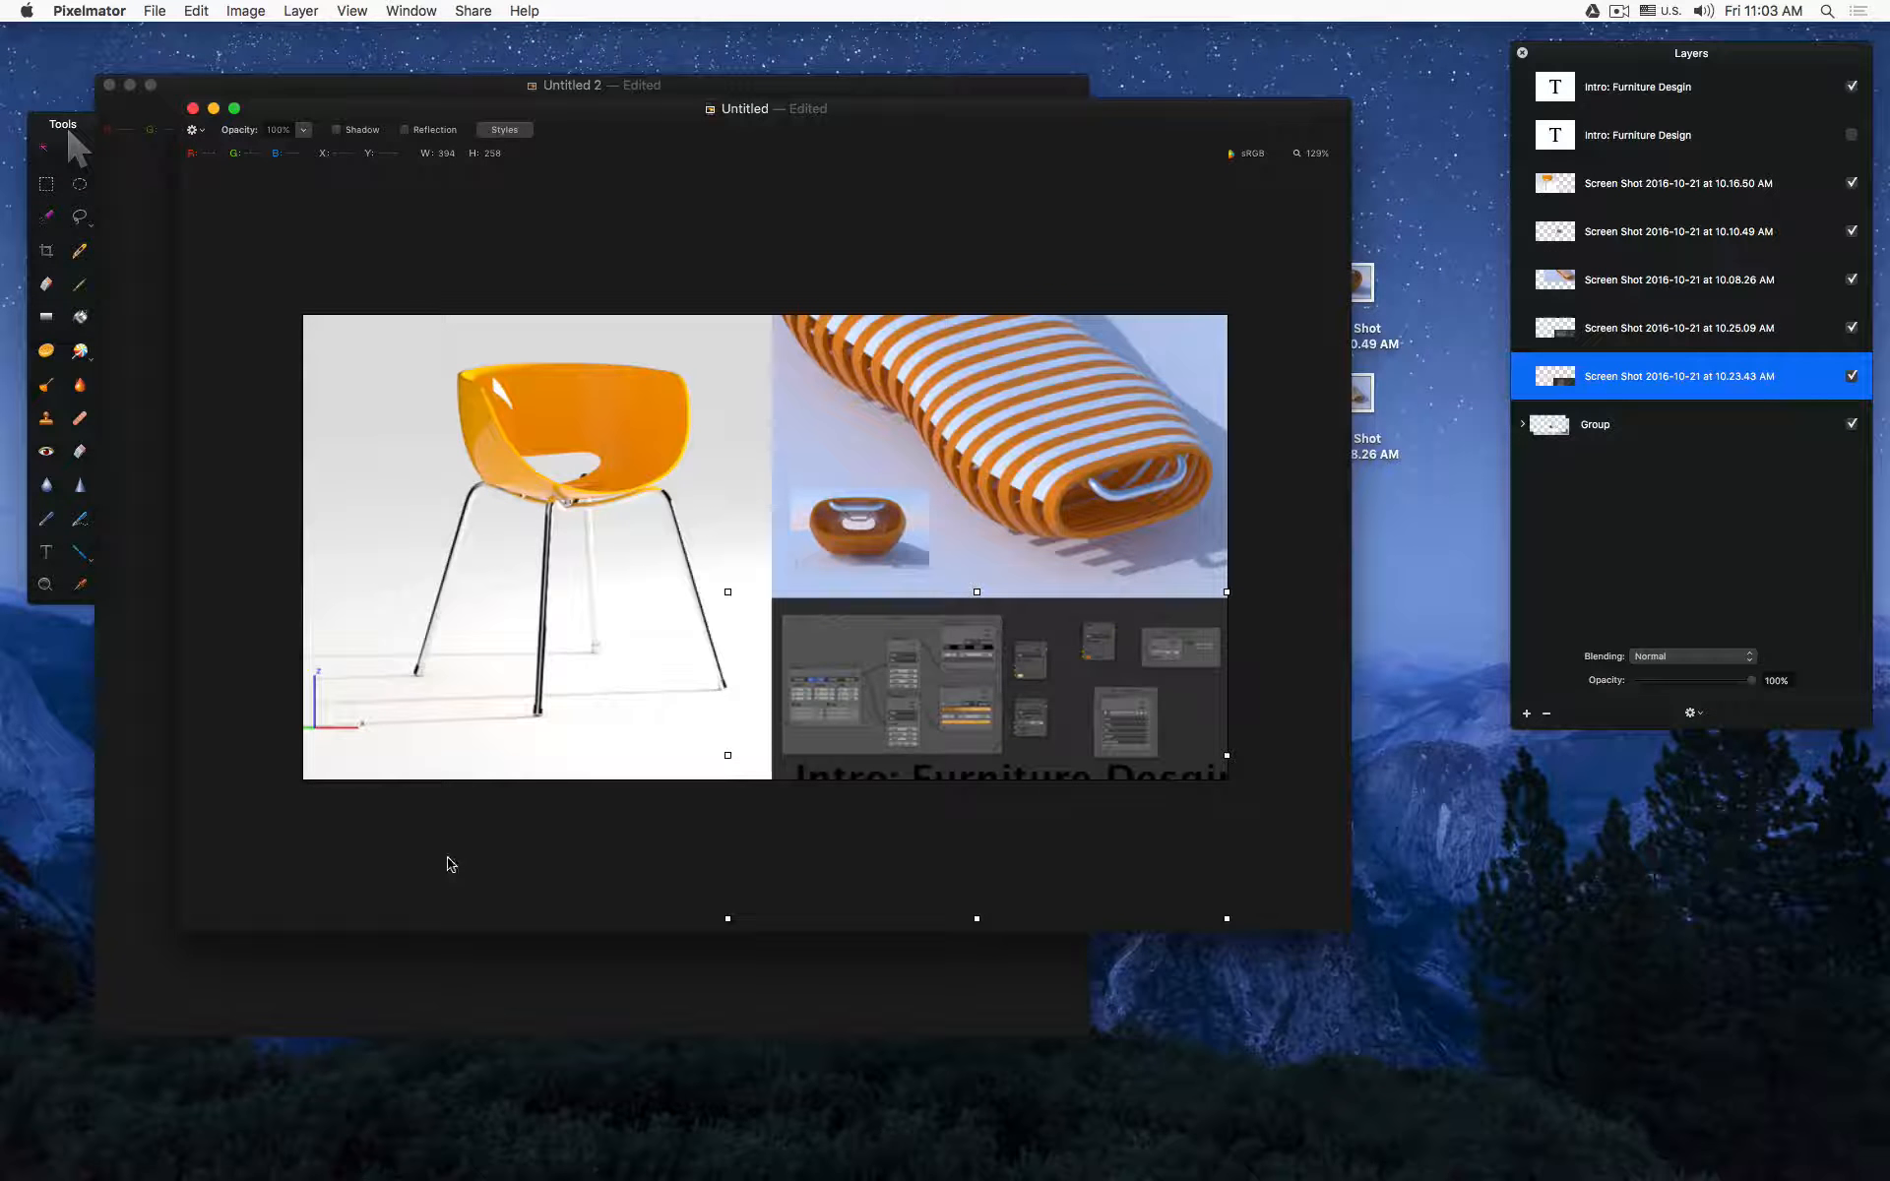
key("super+z")
key("super+z")
key("super+z")
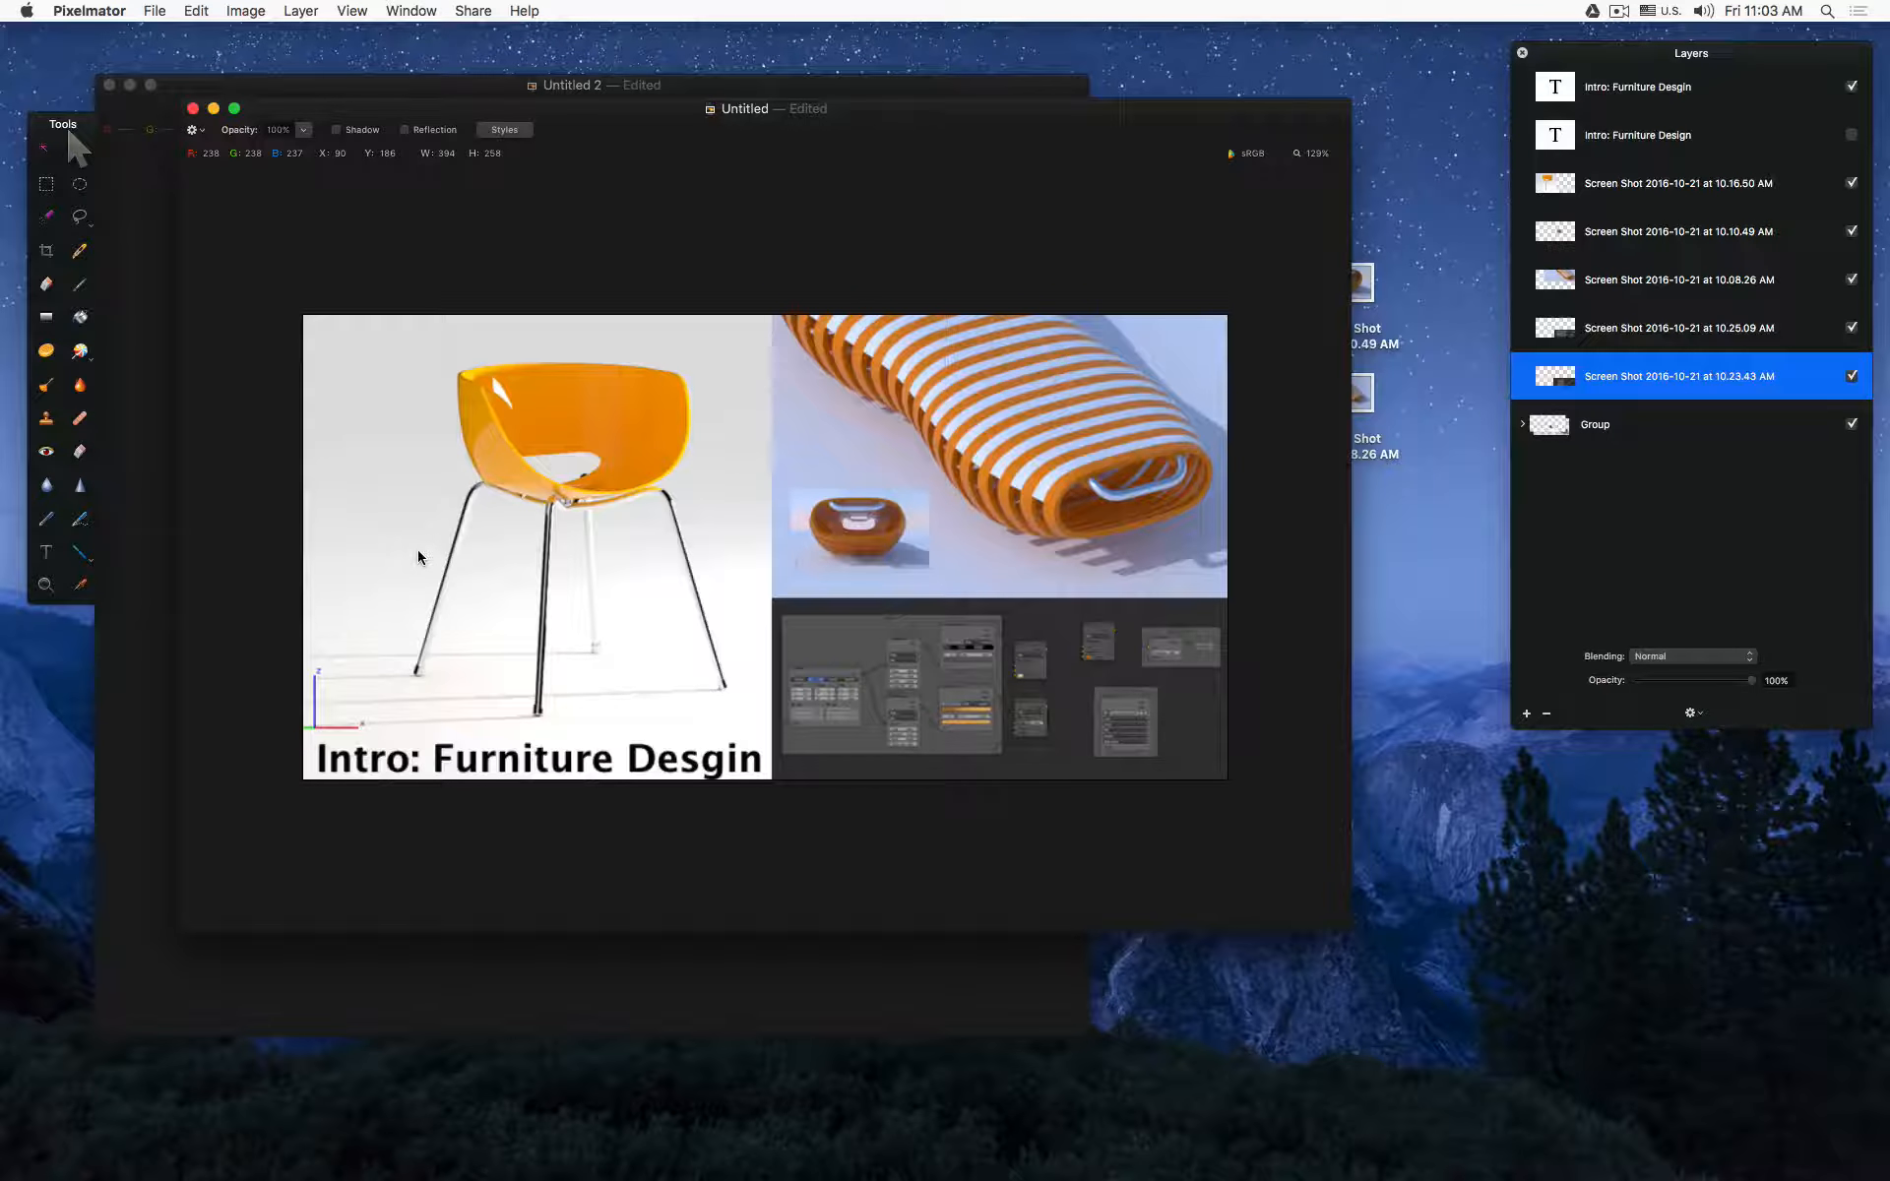
Step: Move the title up across the orange chair's seat and color the word "Intro:" white
left_click_drag(514, 766, 530, 424)
left_click_drag(404, 424, 320, 421)
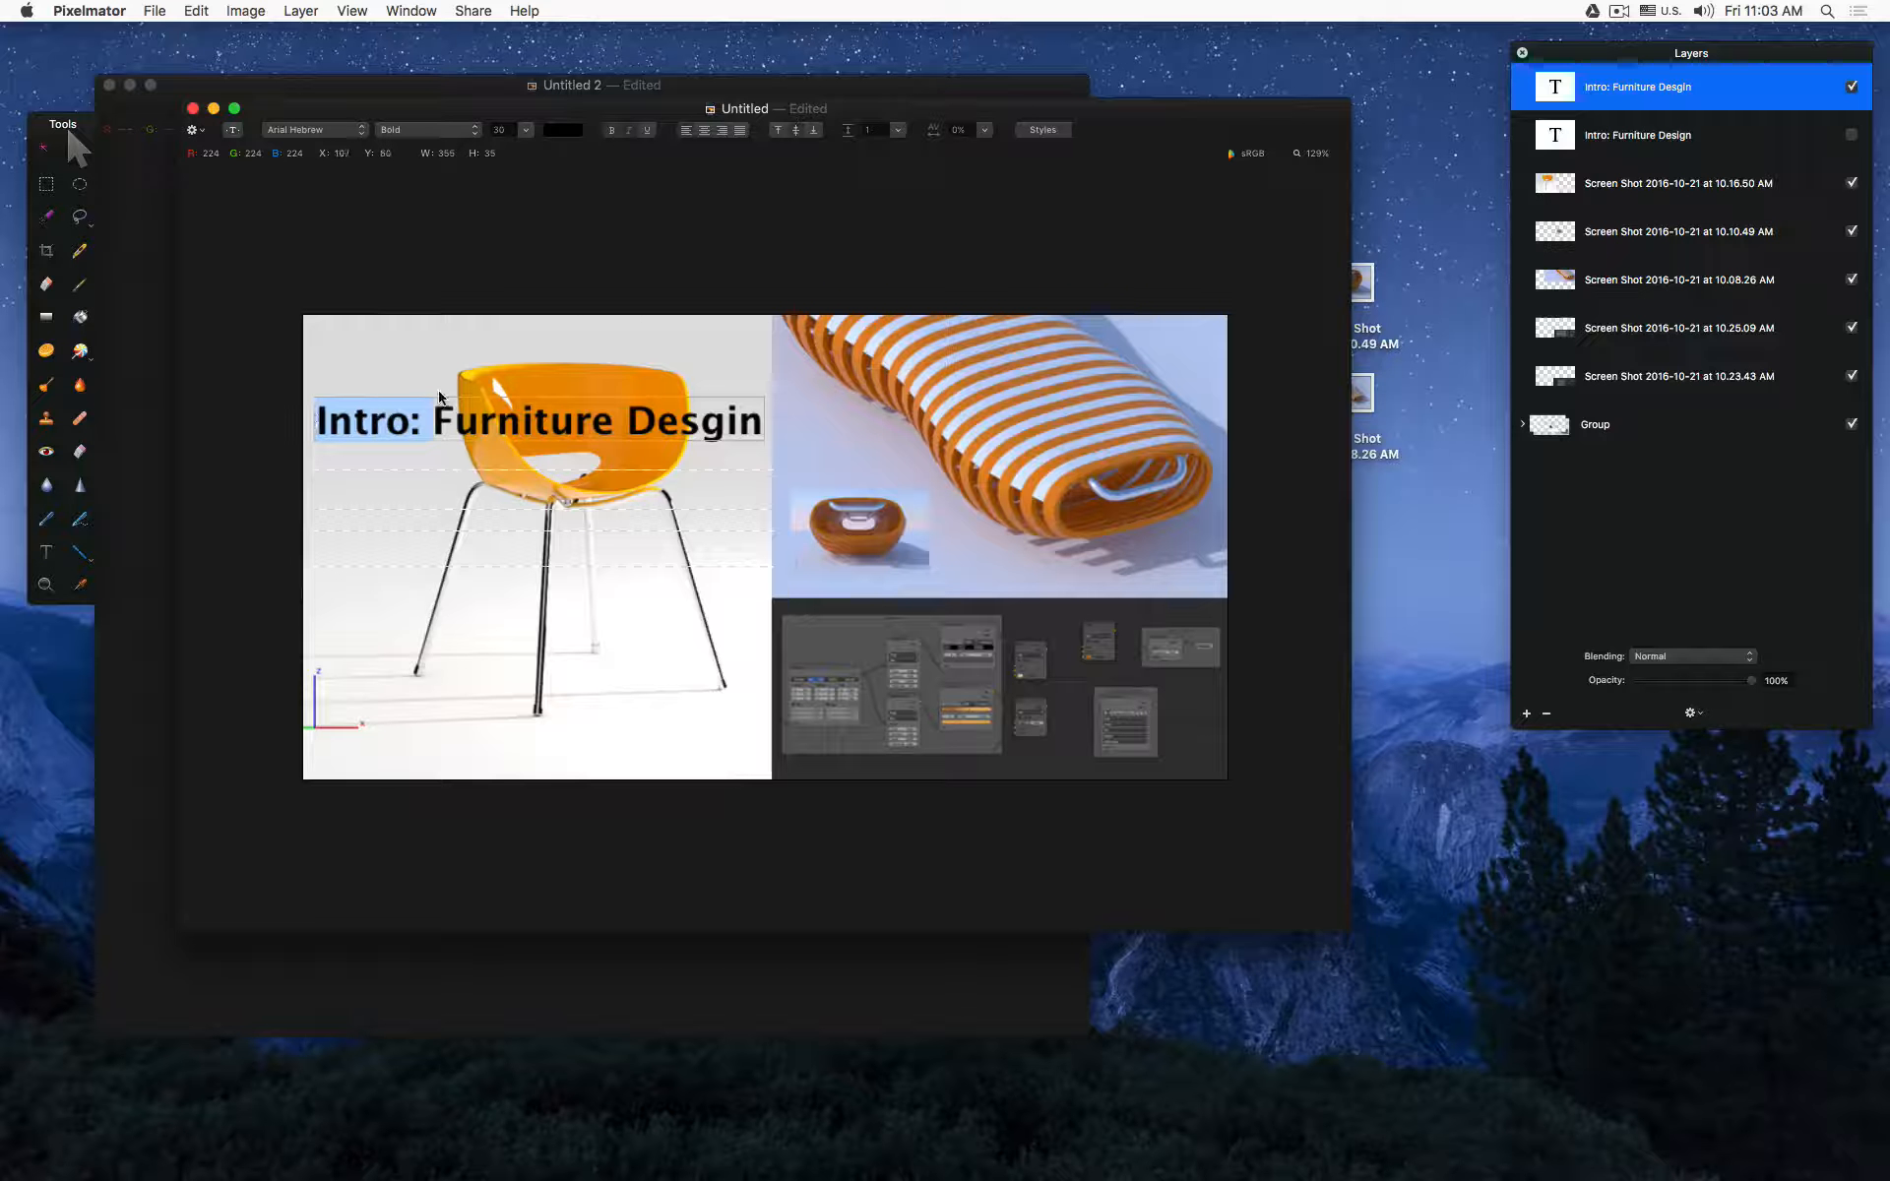
left_click(569, 131)
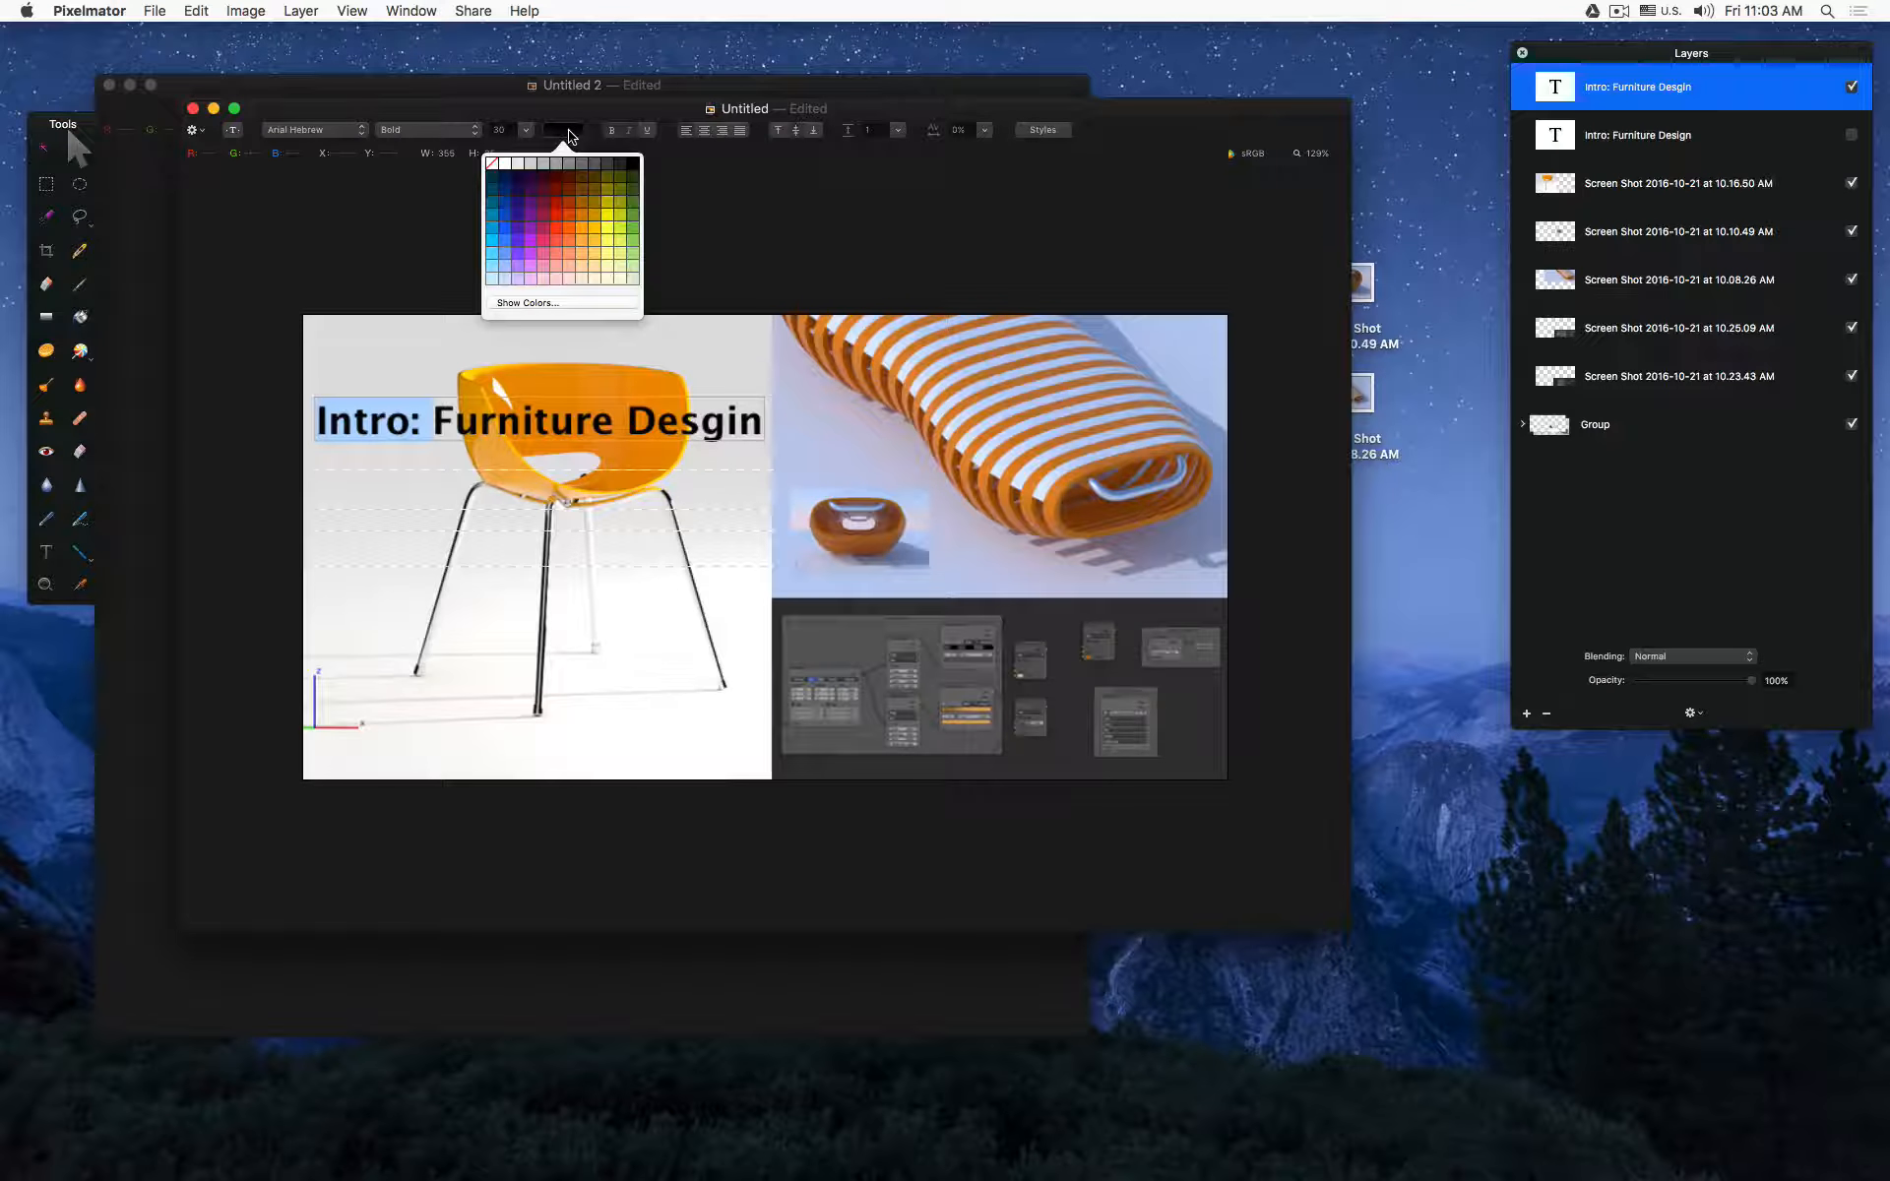
left_click(504, 163)
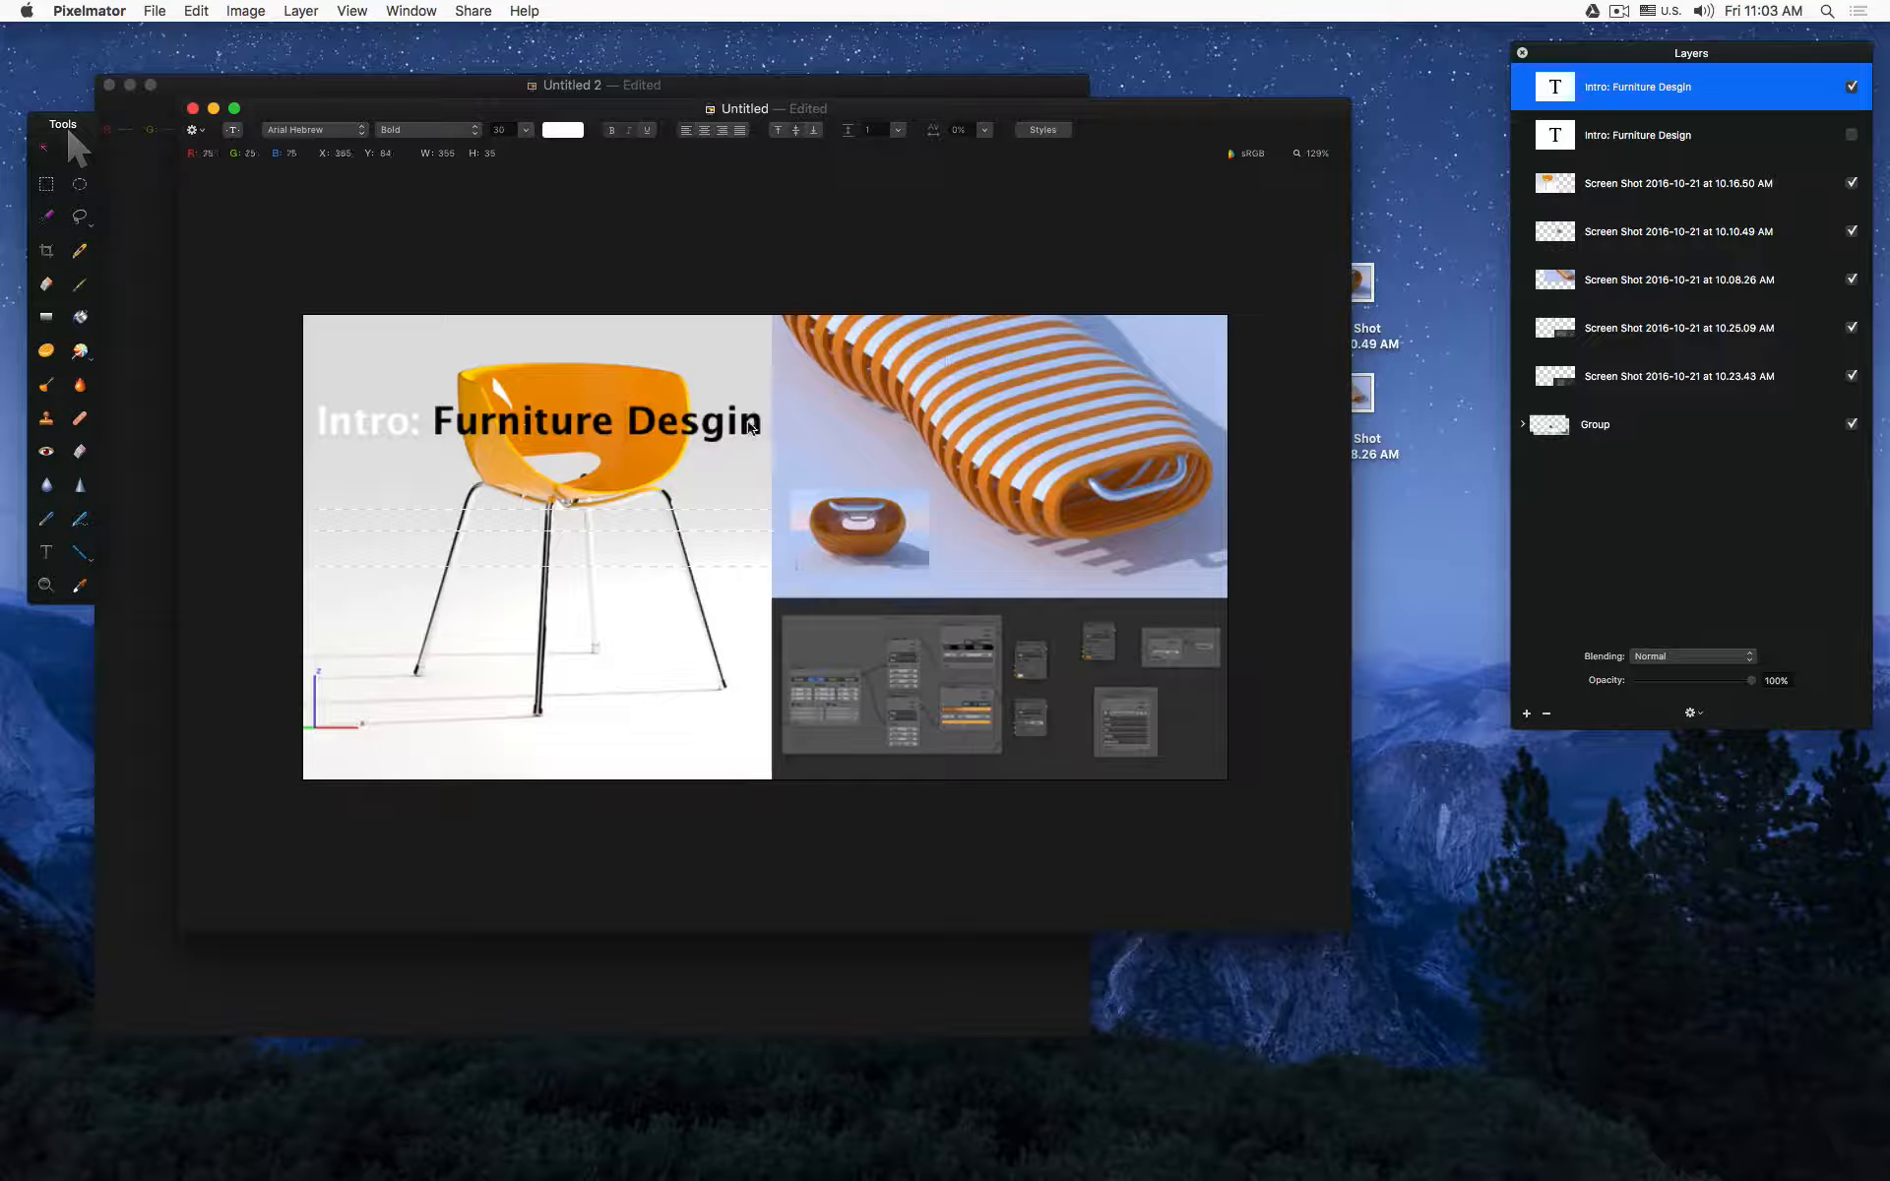
left_click(579, 192)
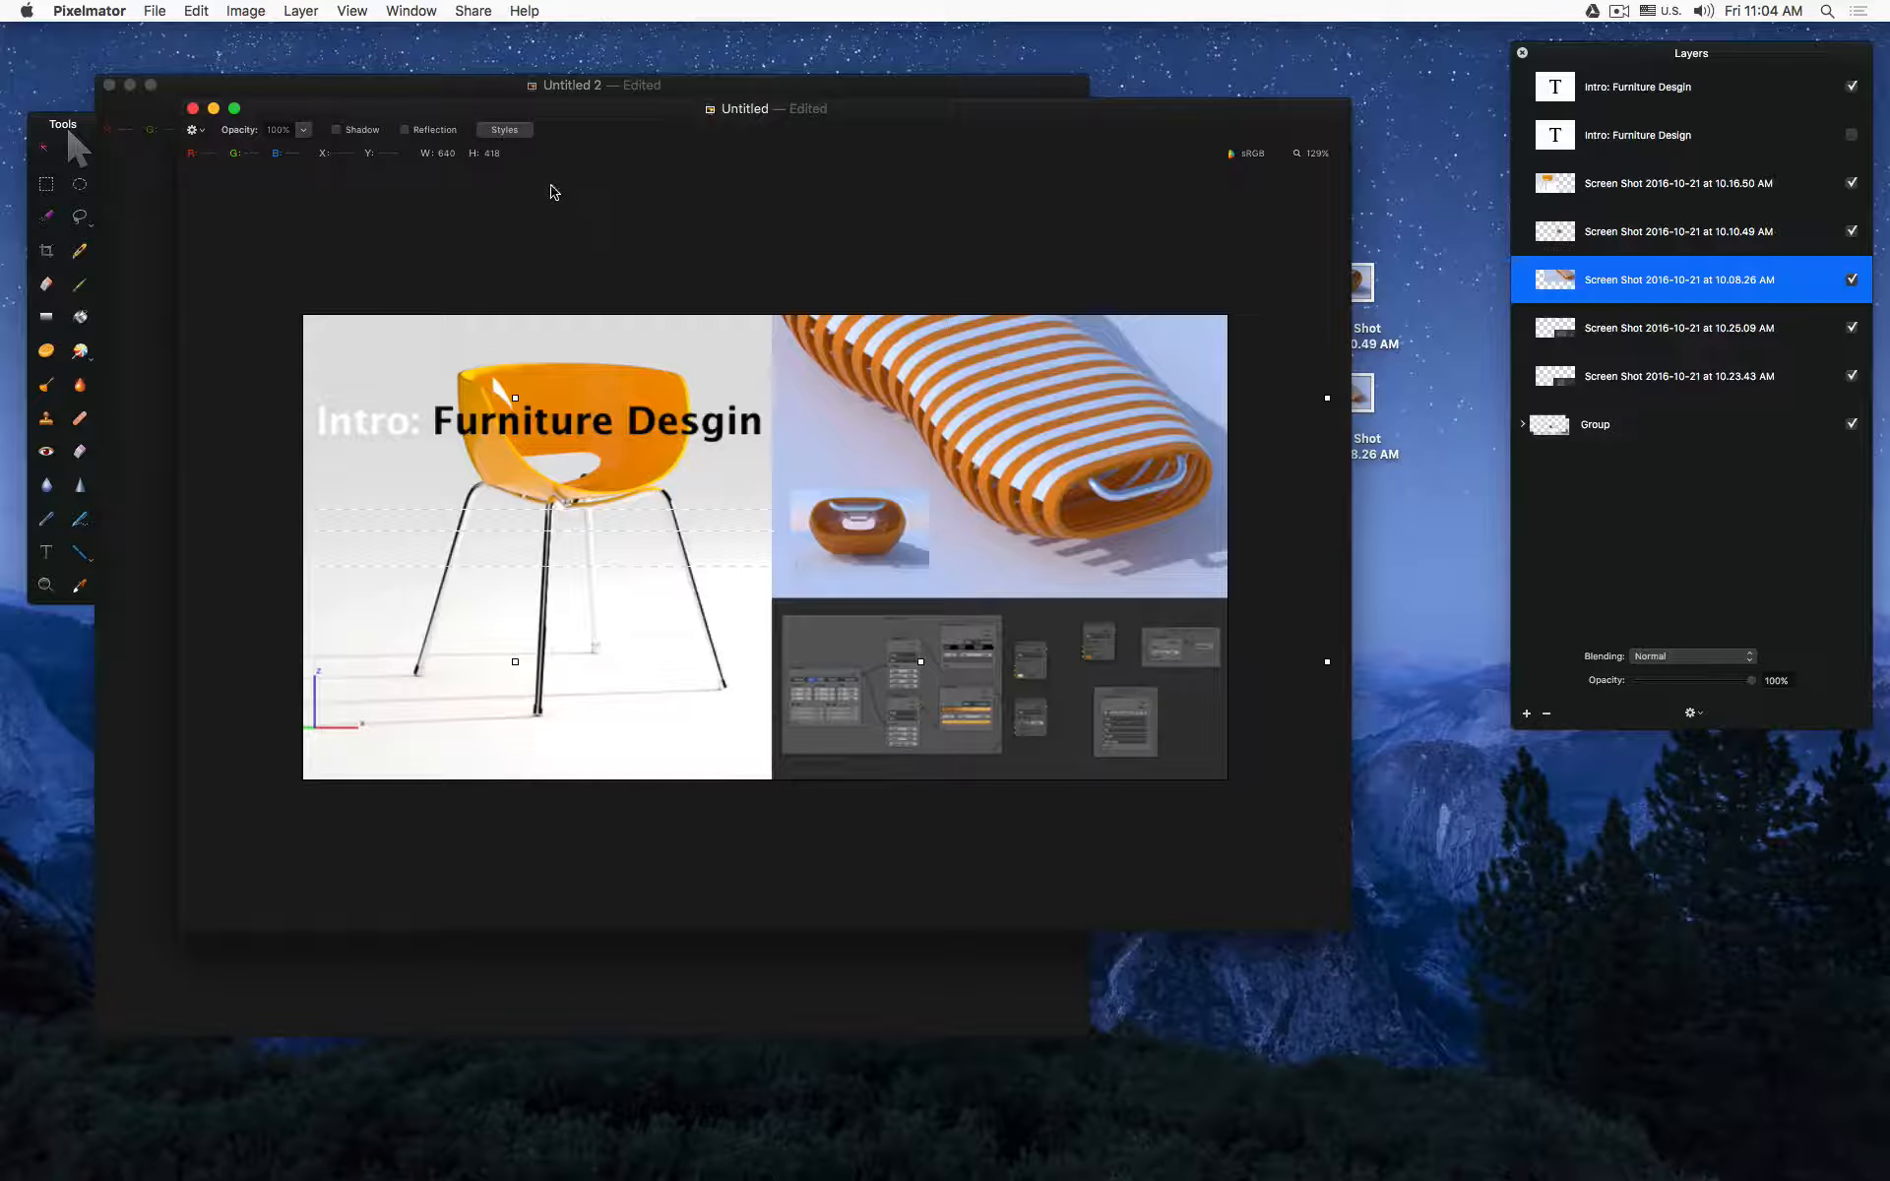
Step: Set the font of the words "Furniture Desgin" in the title to Times
double_click(515, 423)
left_click_drag(514, 424, 810, 423)
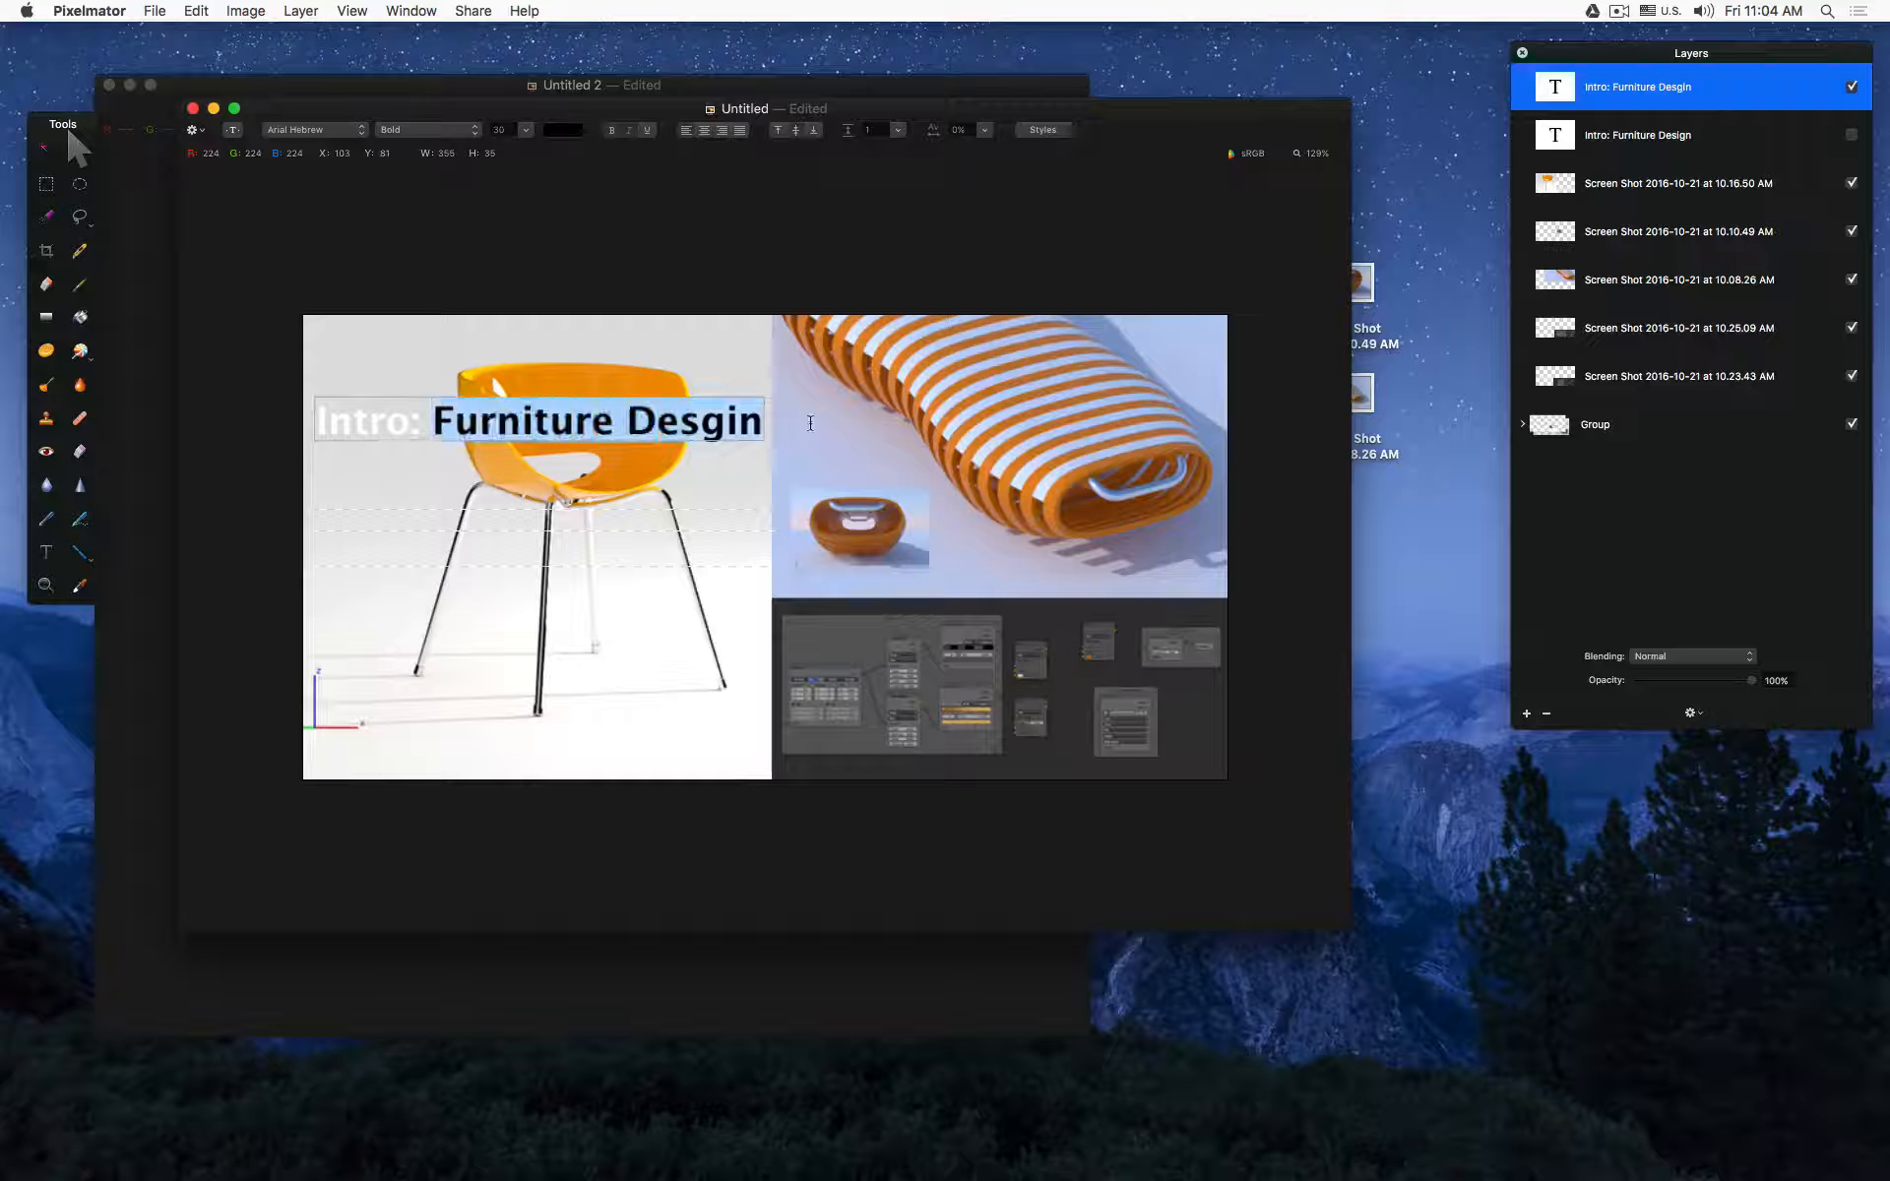
left_click(355, 130)
key("t")
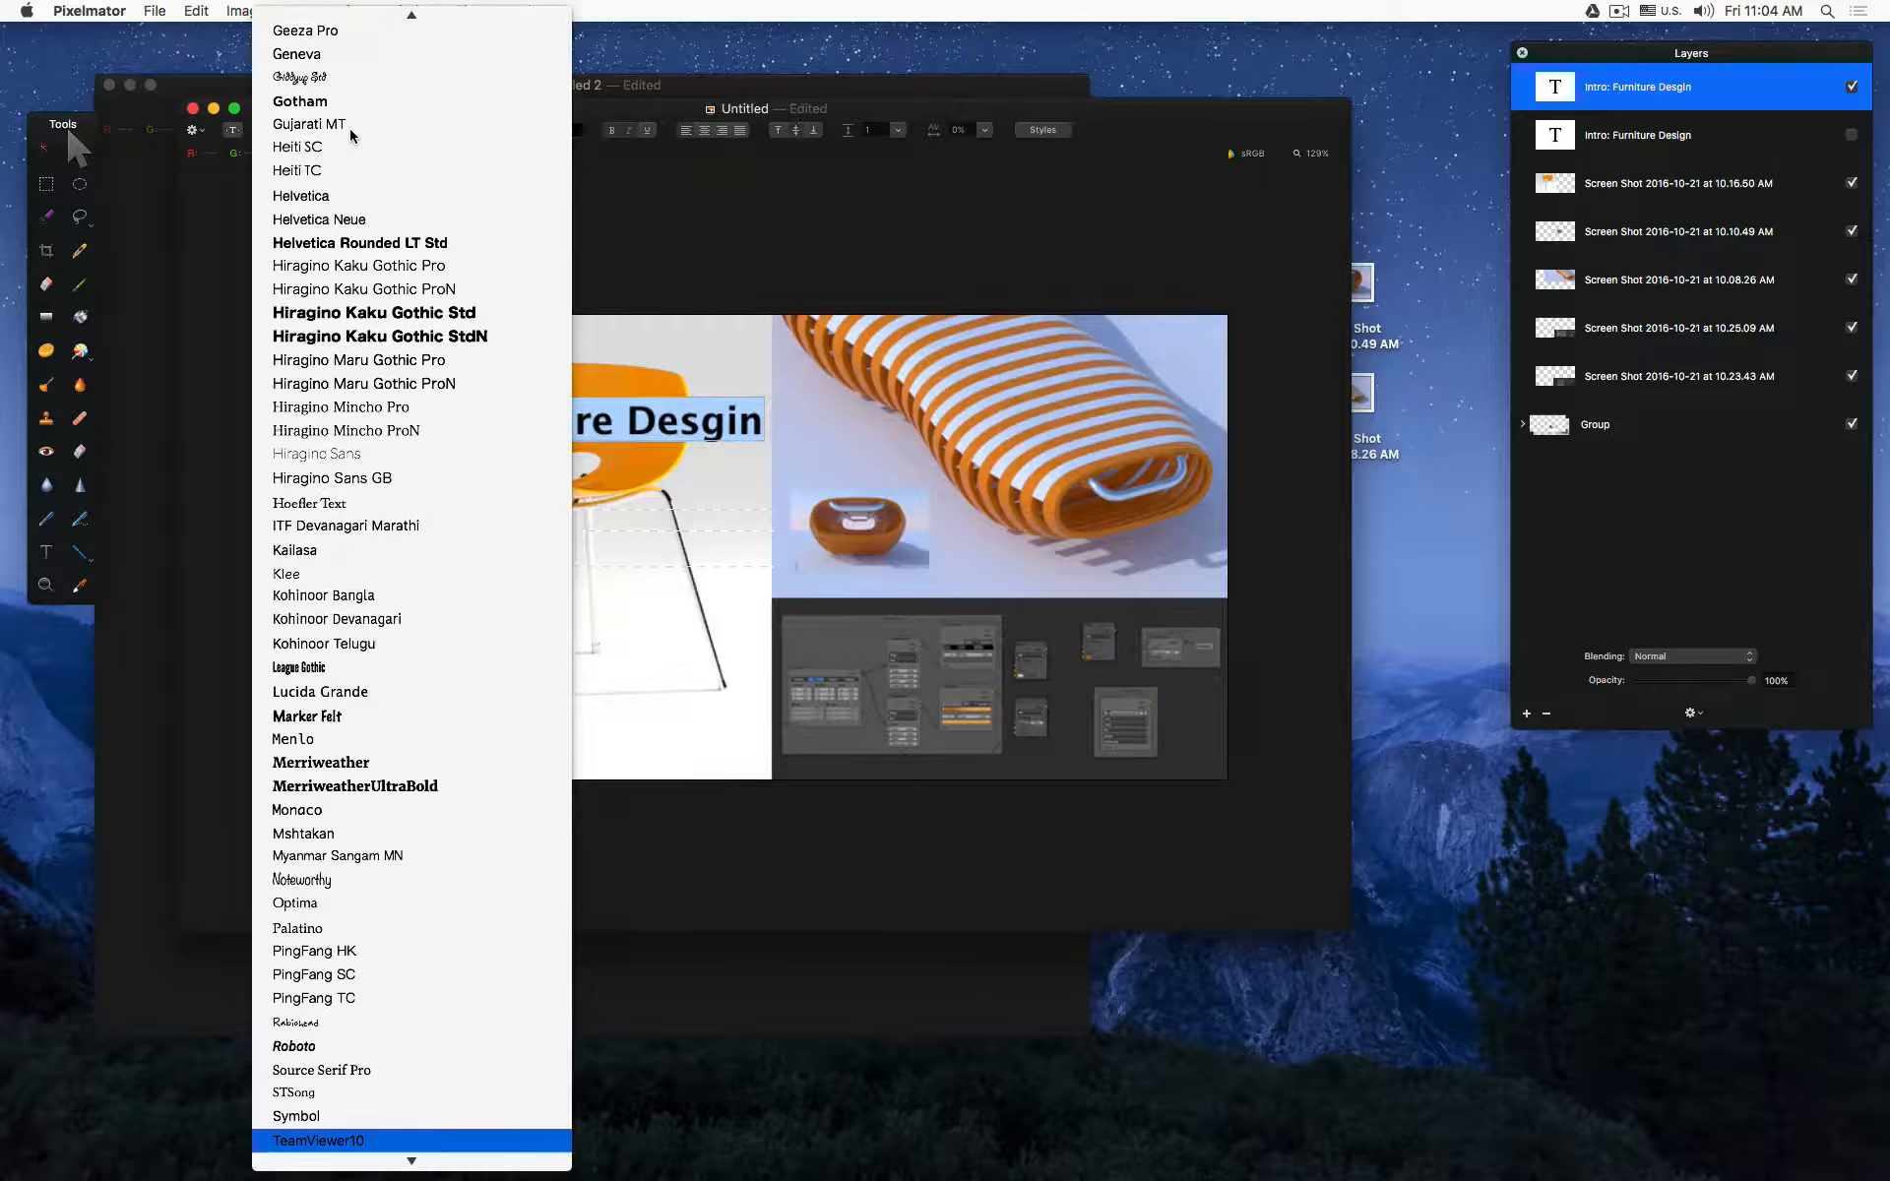
key("i")
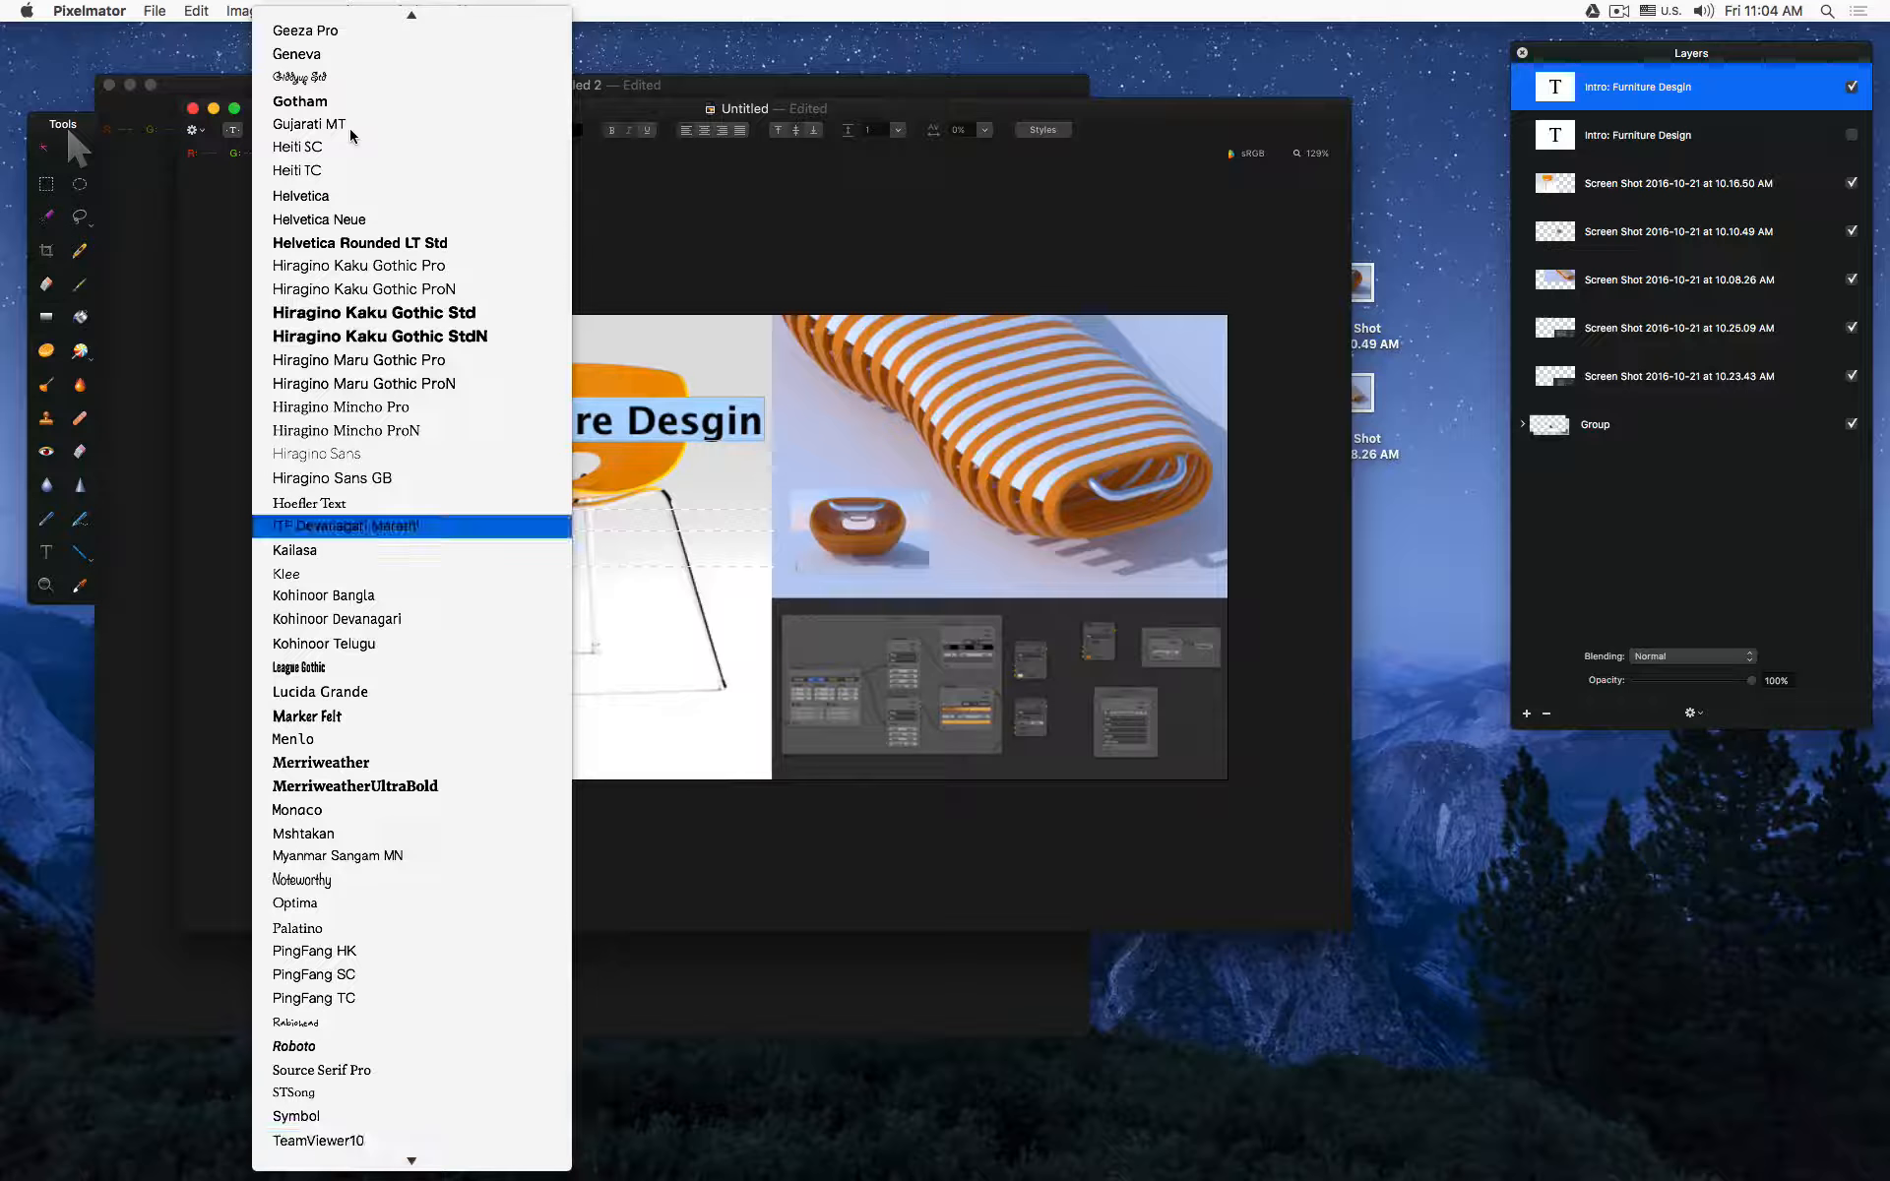
key("m")
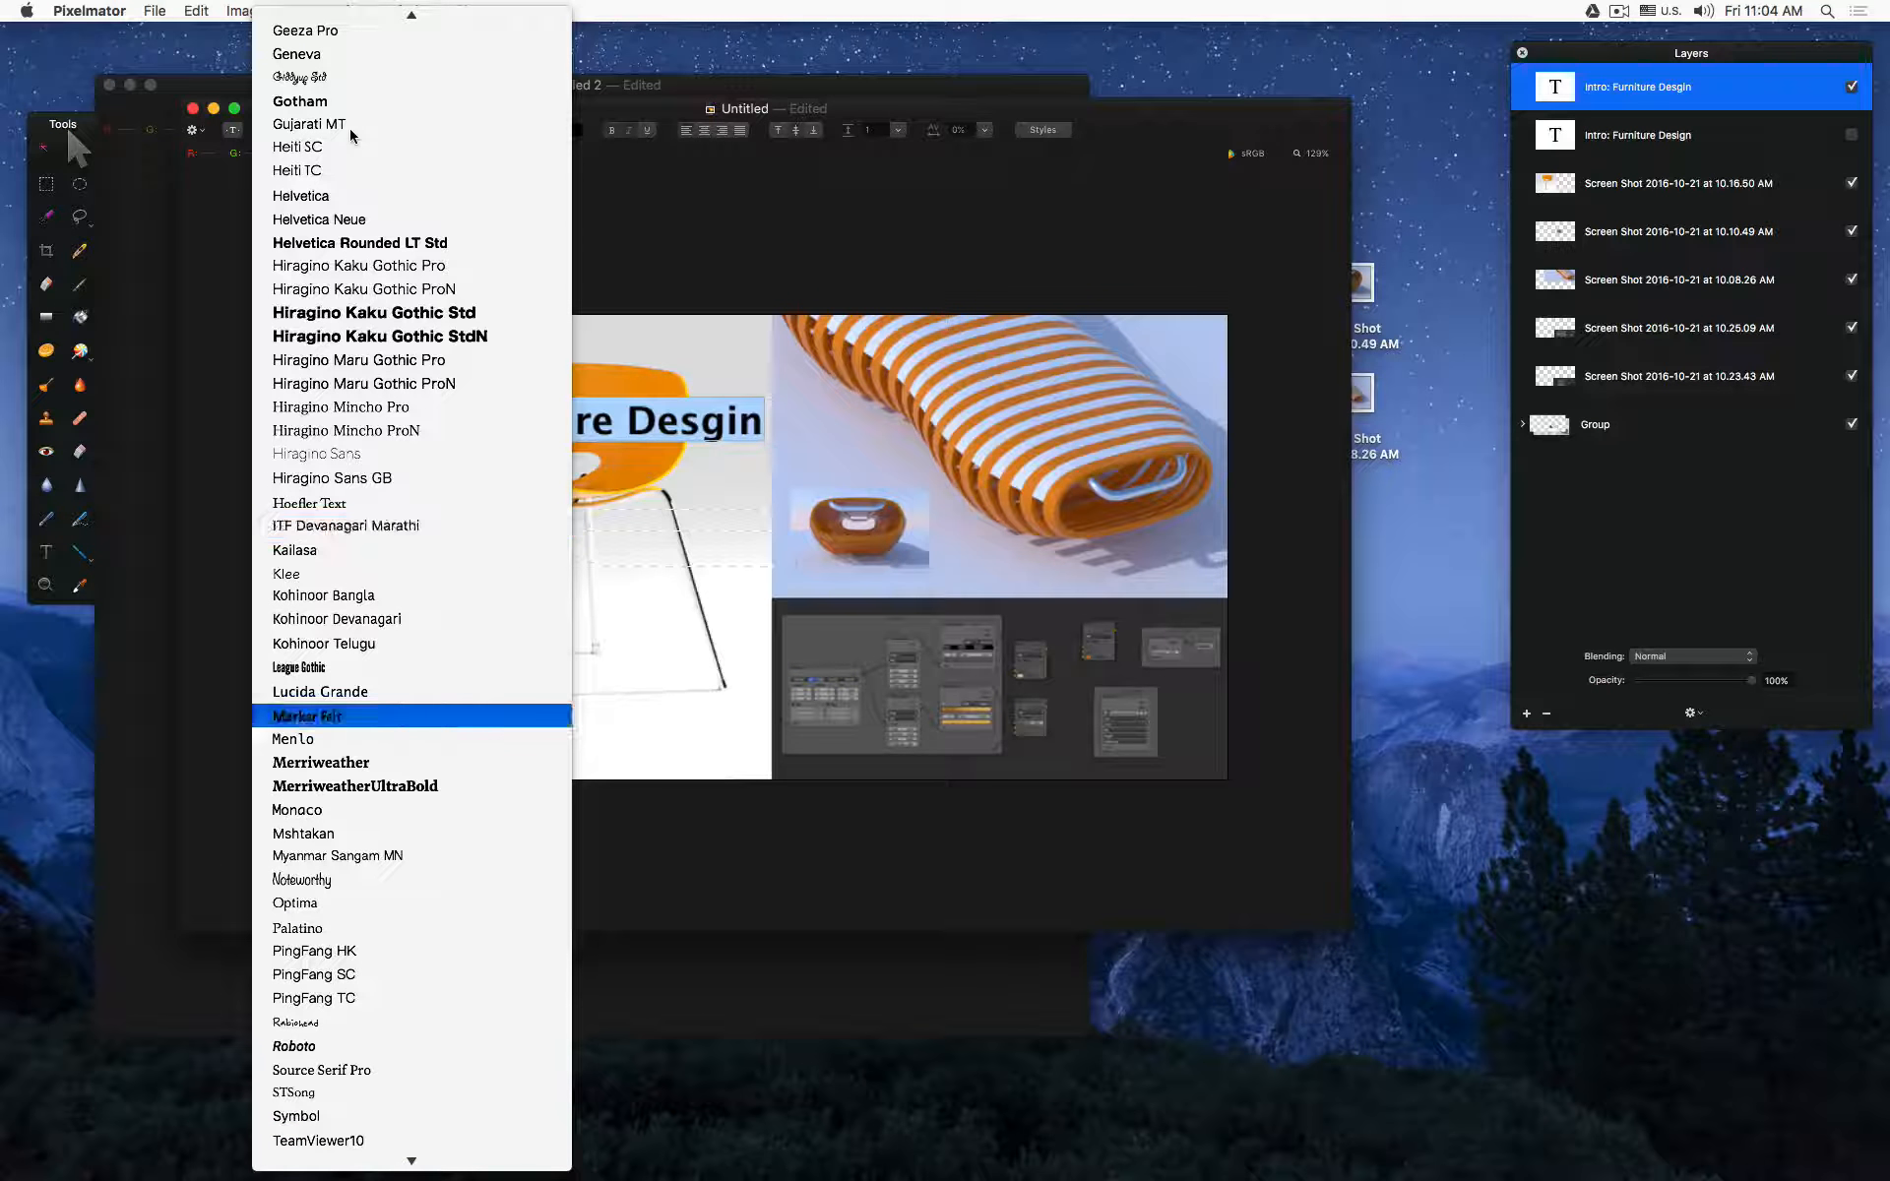
key("e")
key("t")
key("i")
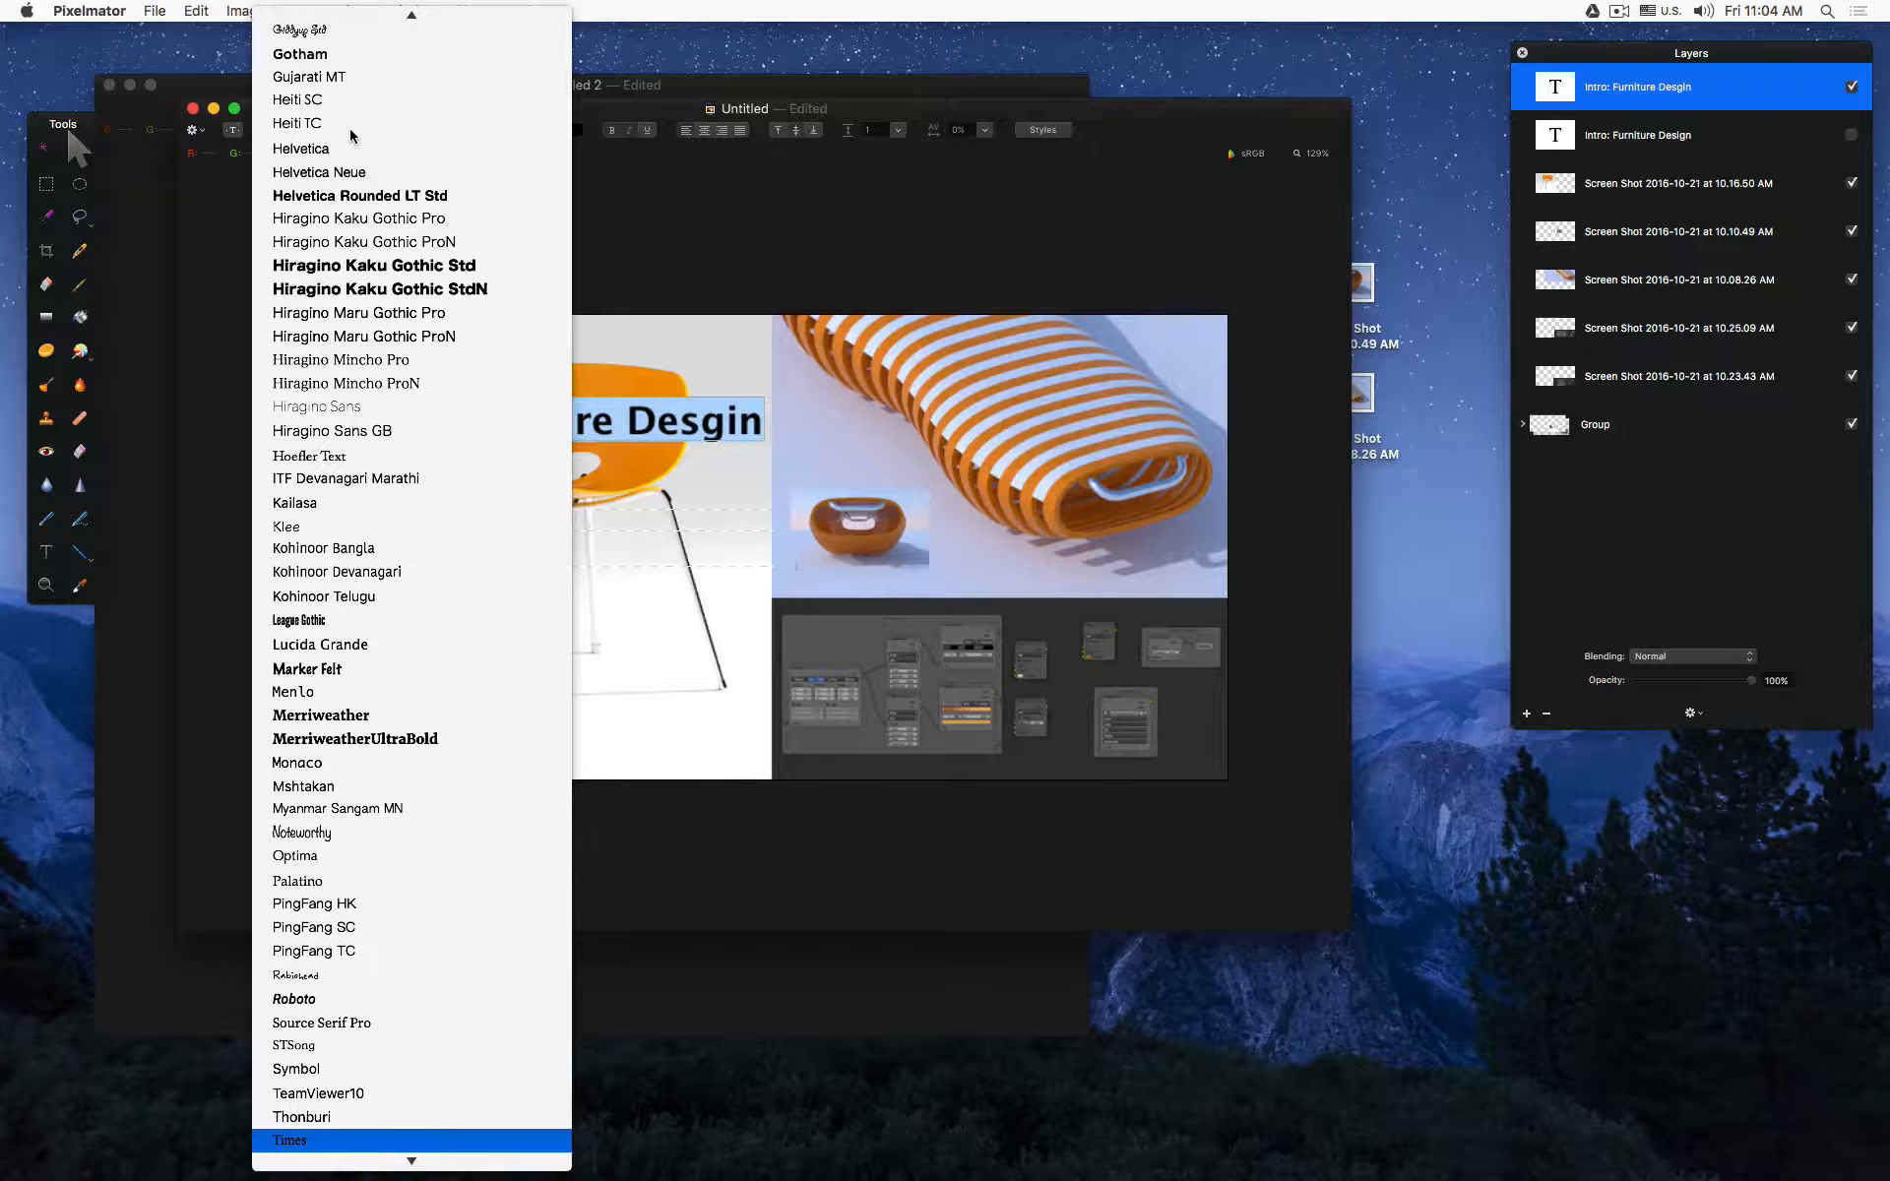
key("Return")
left_click(471, 253)
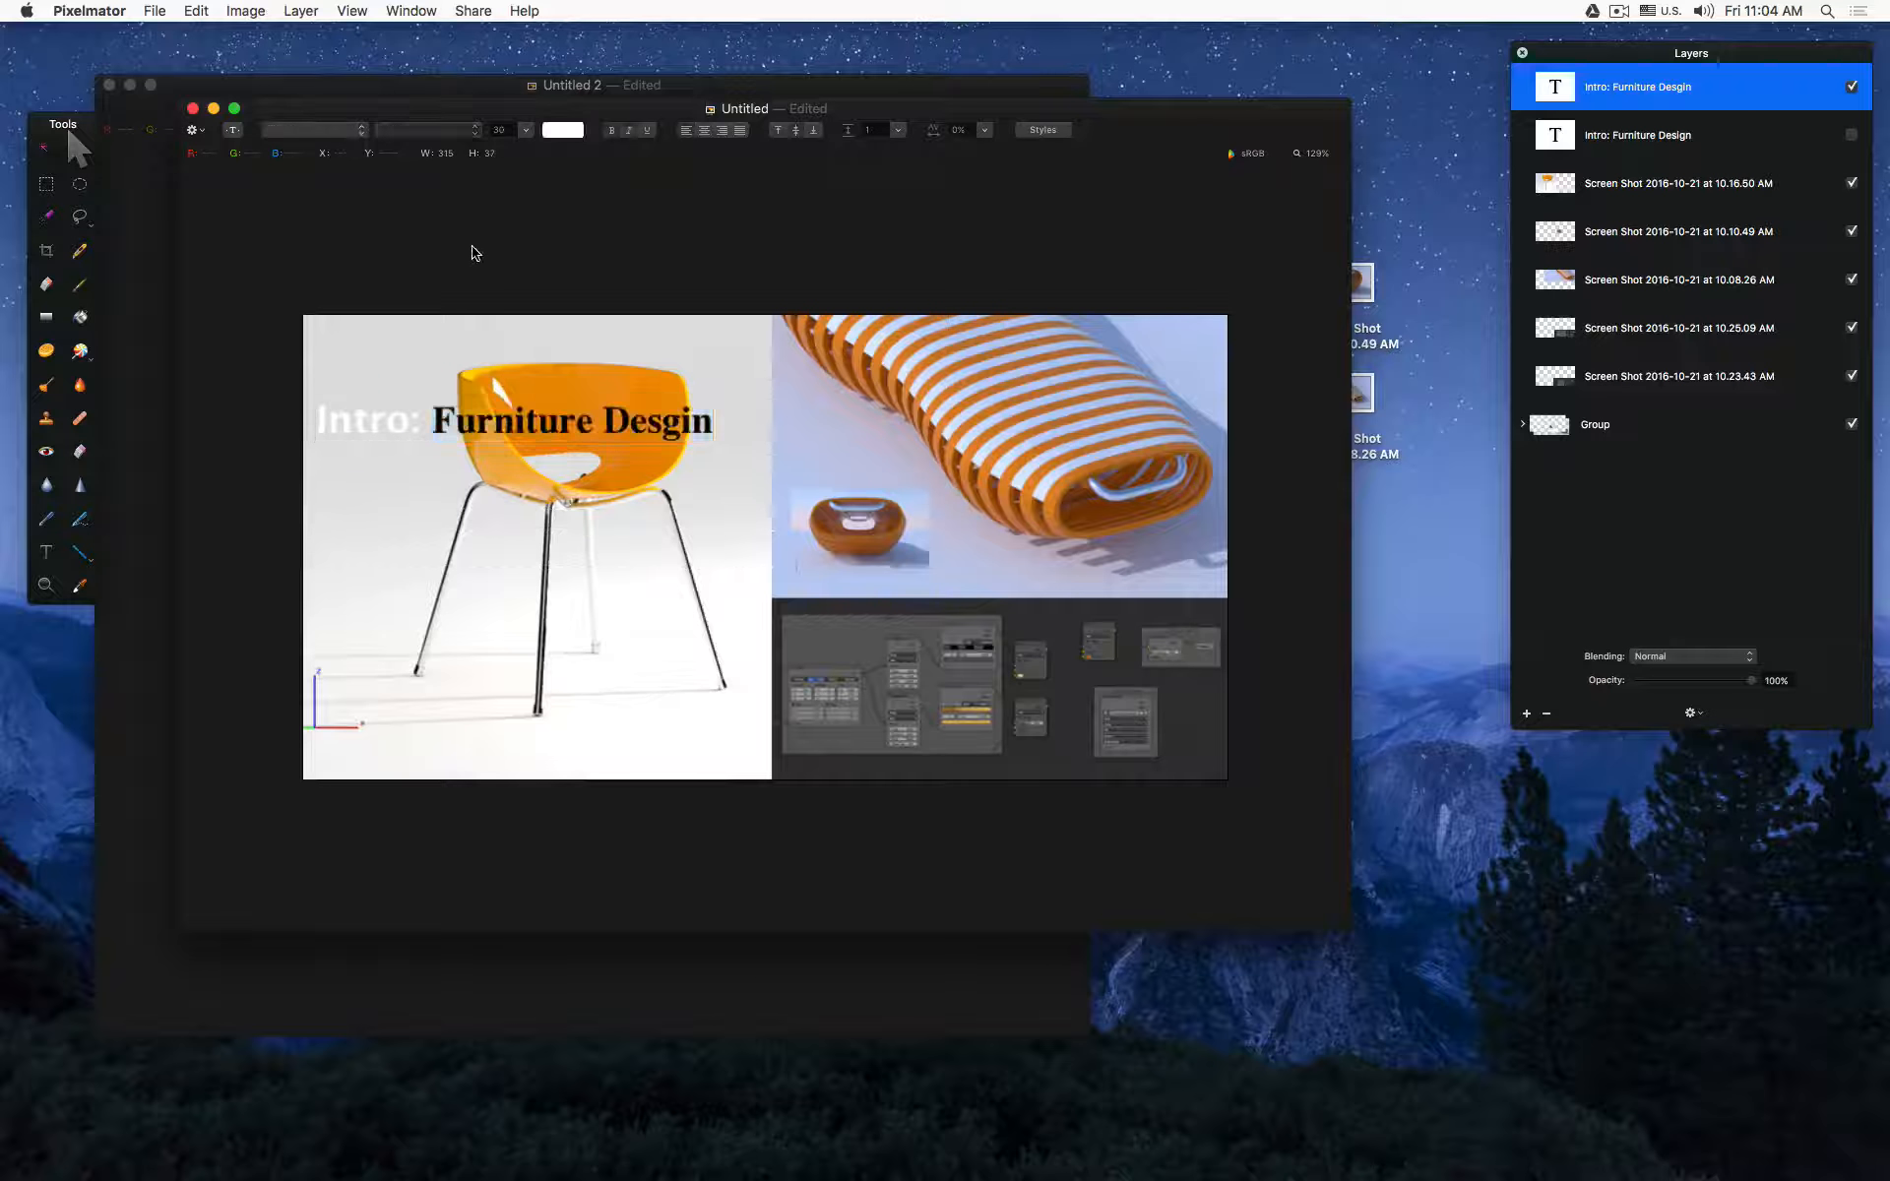
Step: Make the words "Furniture Desgin" in the title italic
left_click(479, 423)
left_click_drag(705, 426, 433, 421)
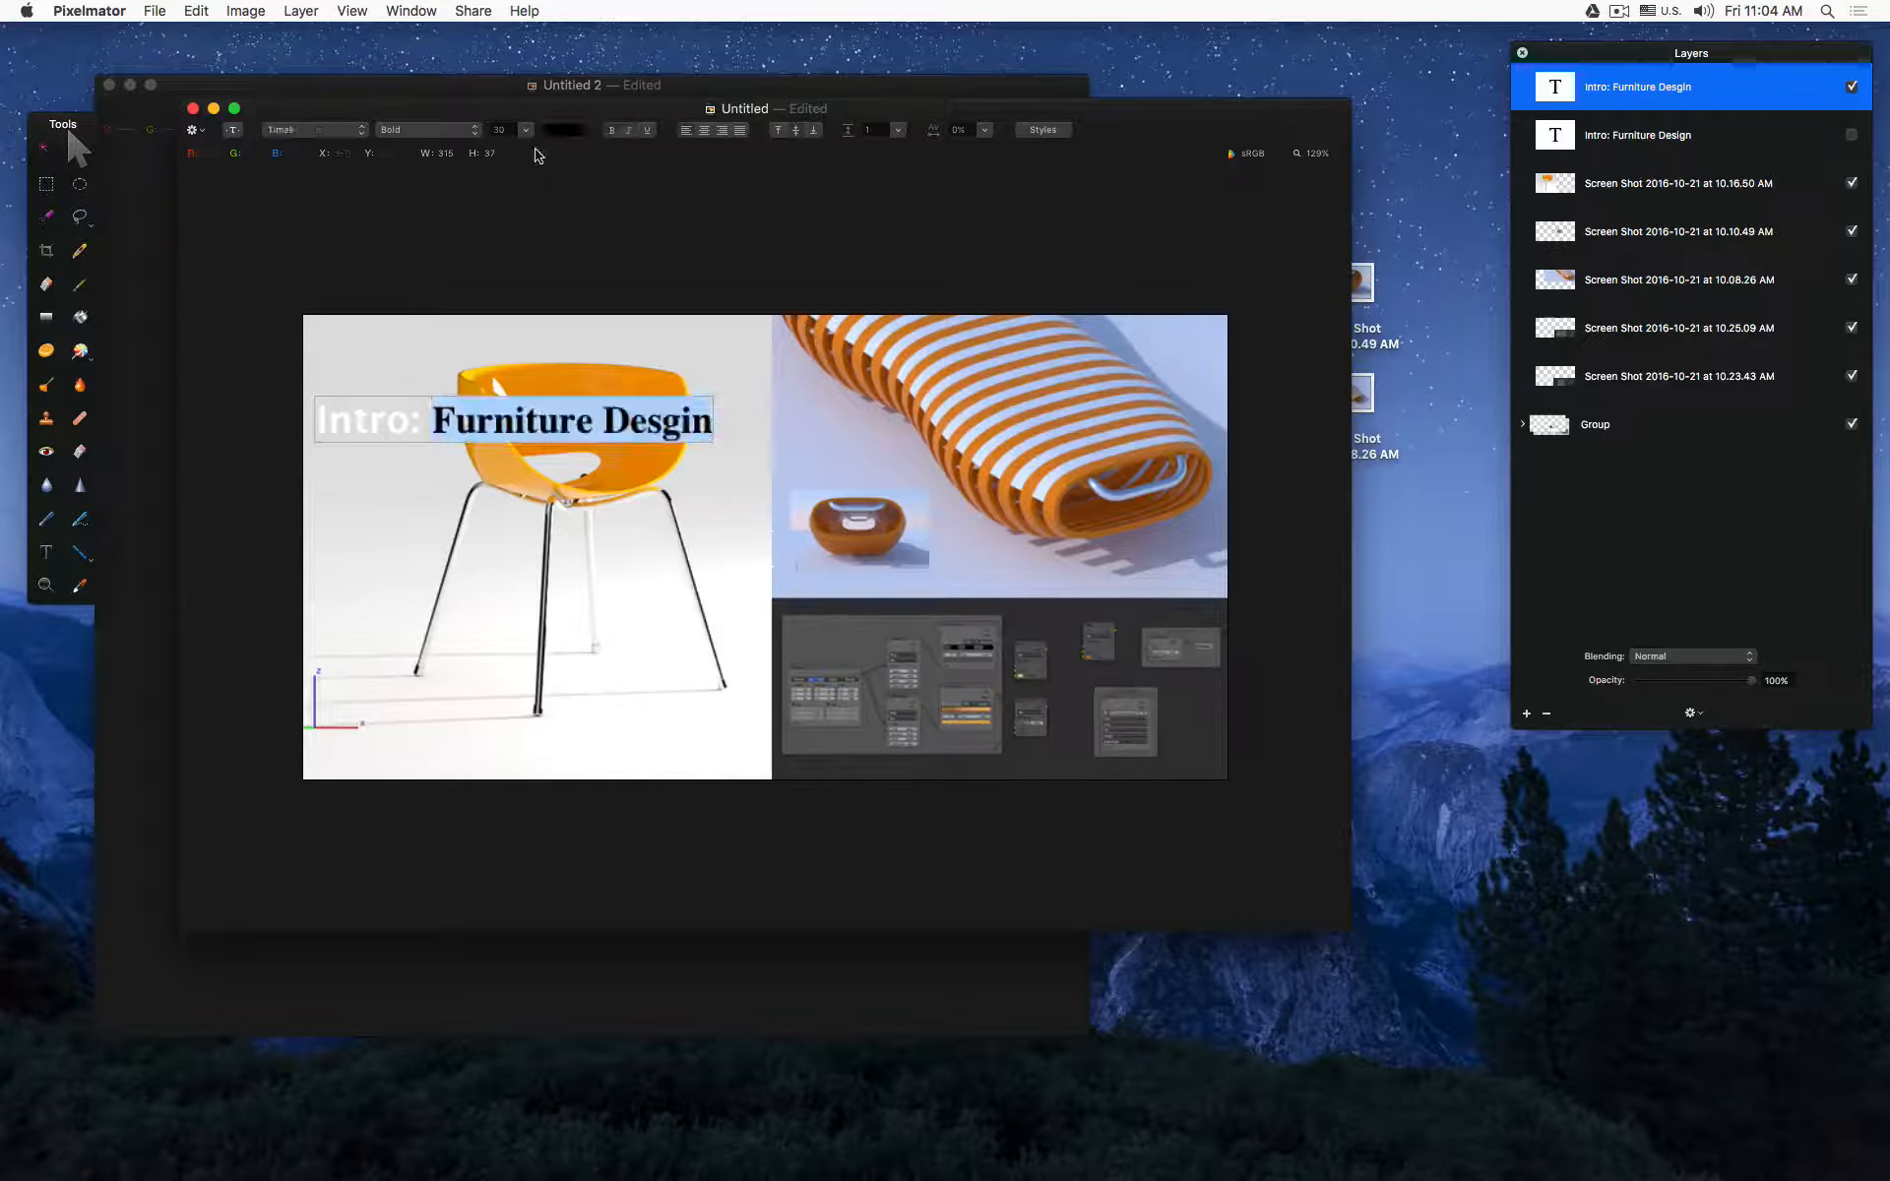
left_click(632, 131)
left_click(499, 225)
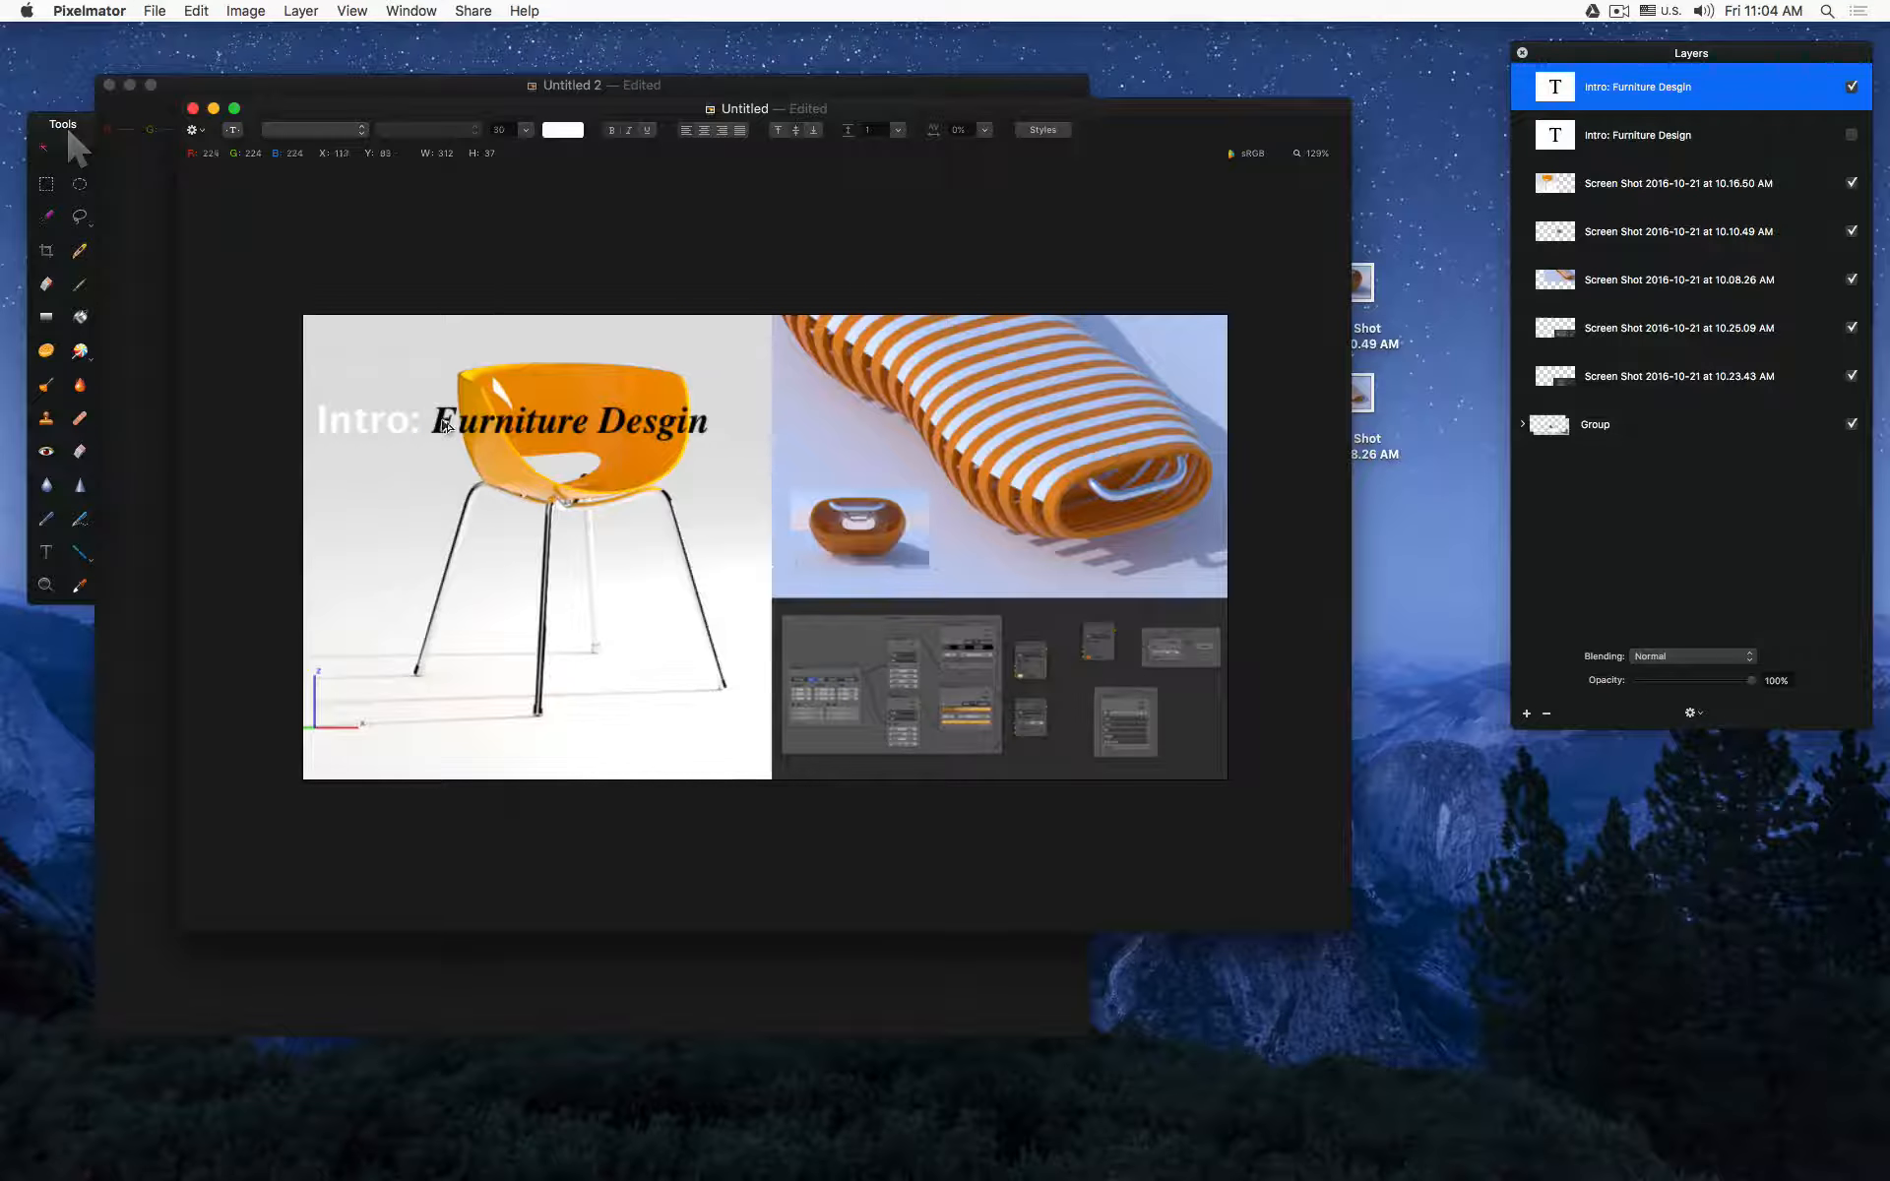
scroll(556, 497, "up", 5)
double_click(306, 300)
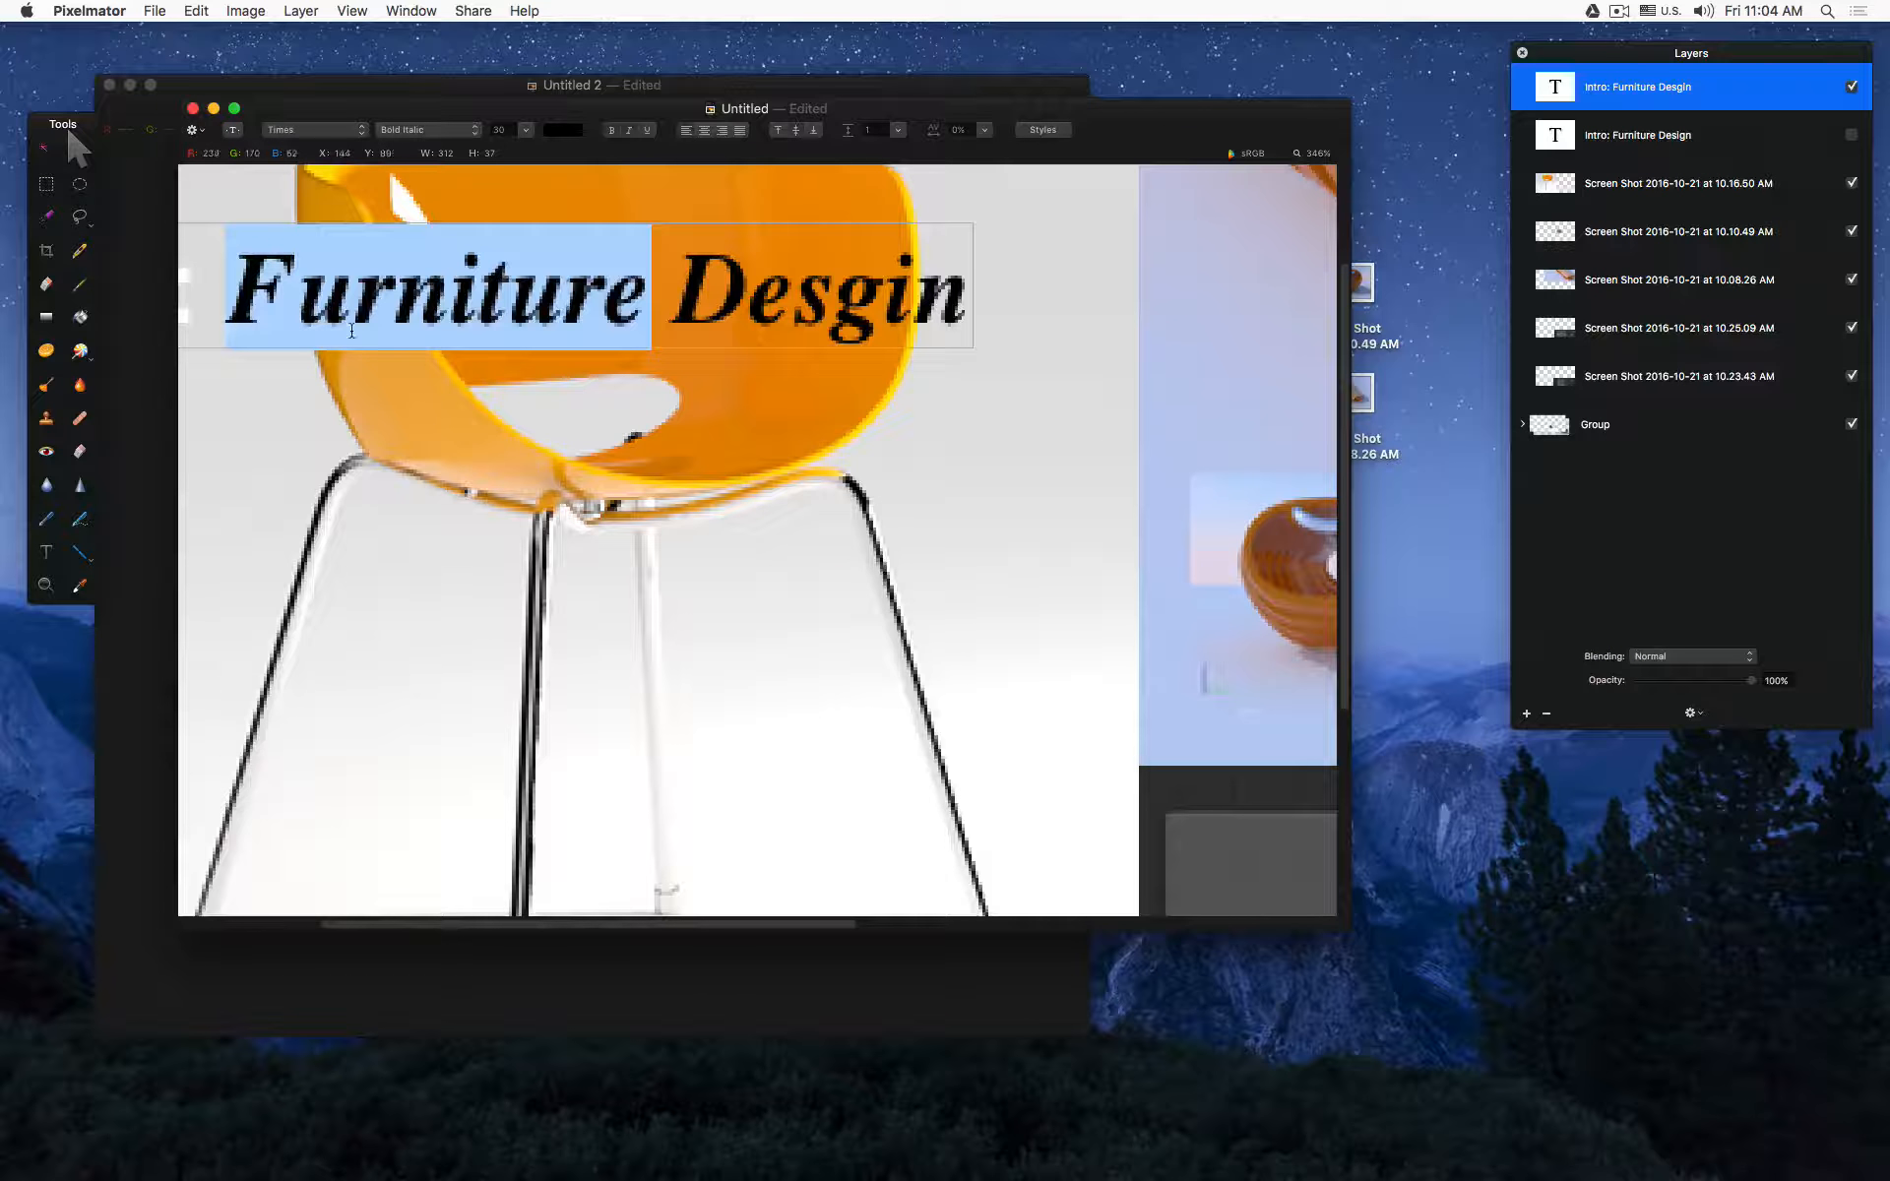
left_click(305, 301)
key("alt+Left")
key("alt+Right")
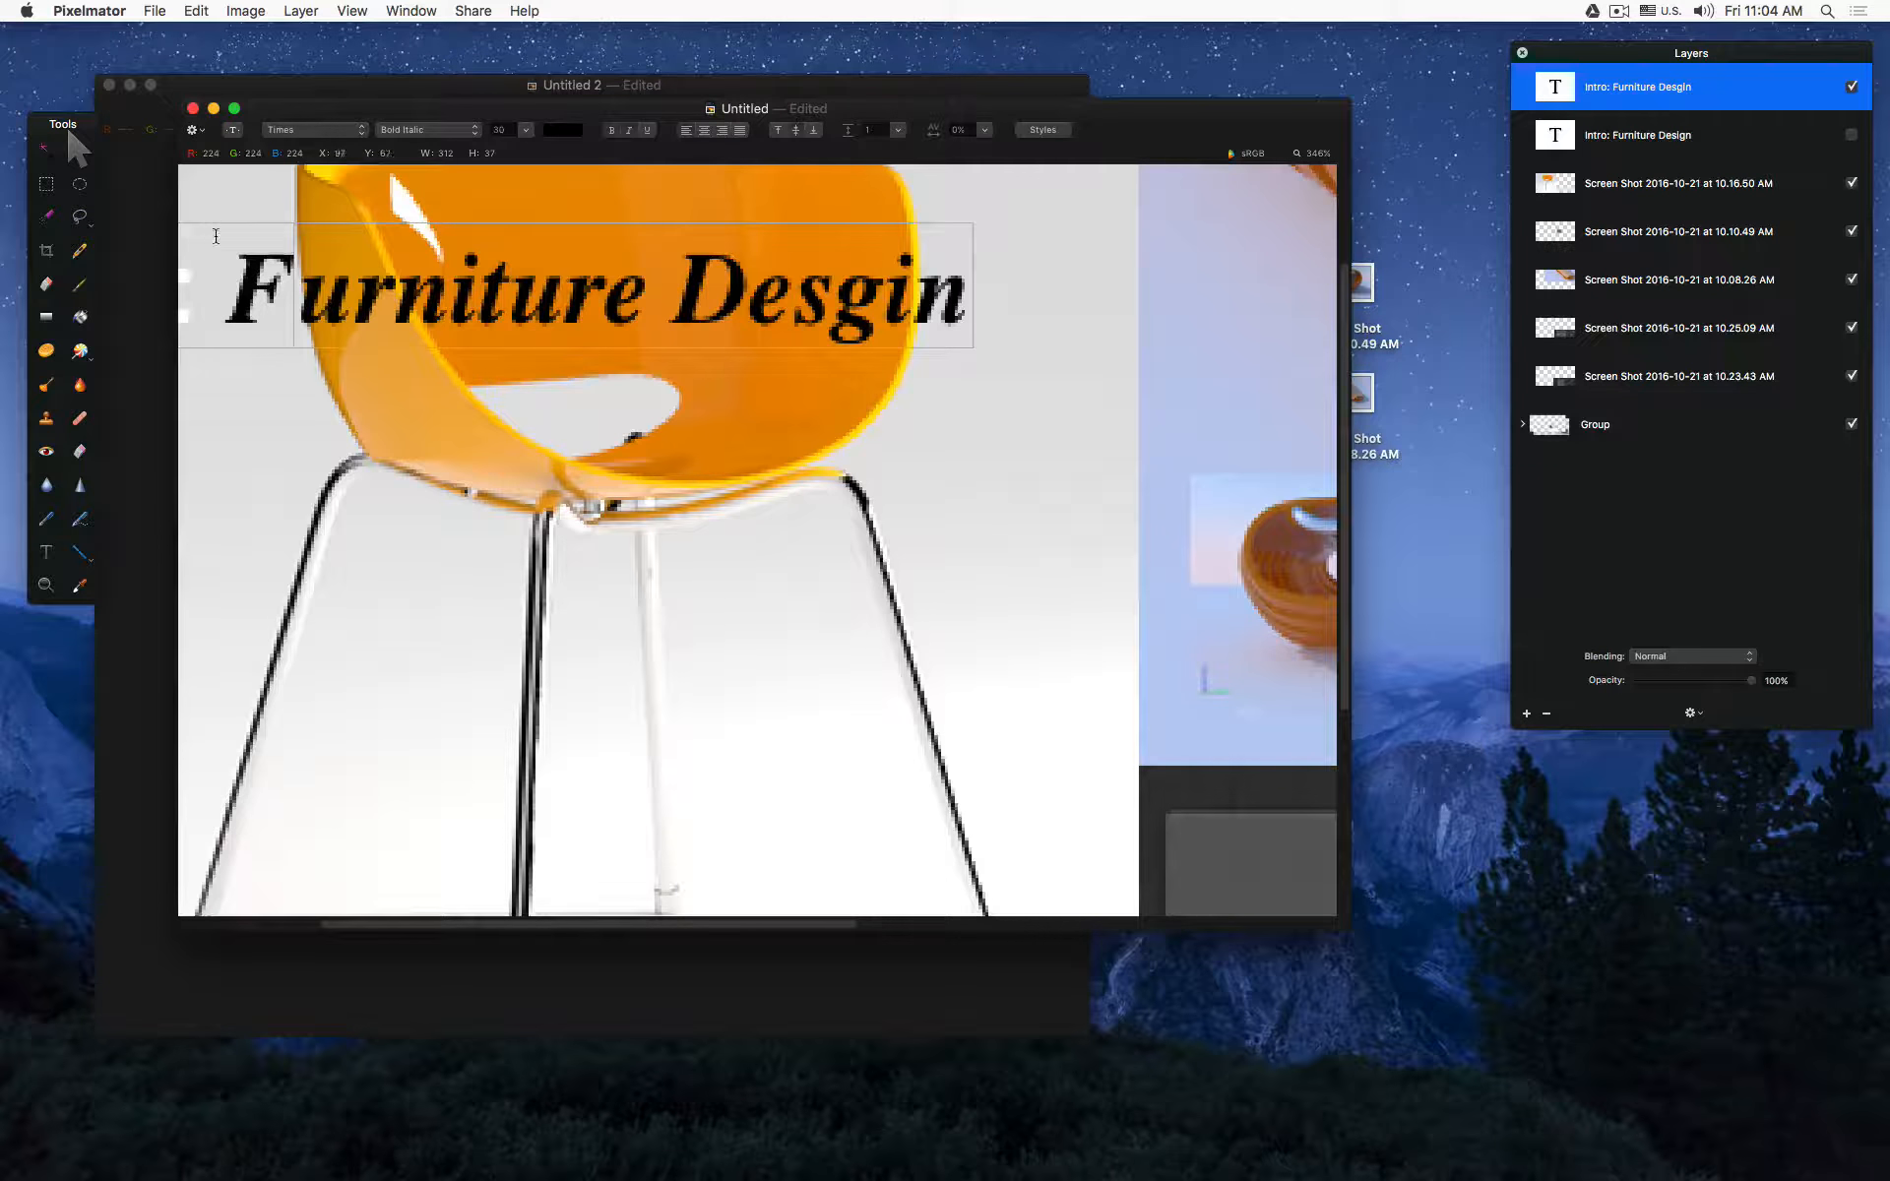
left_click(421, 486)
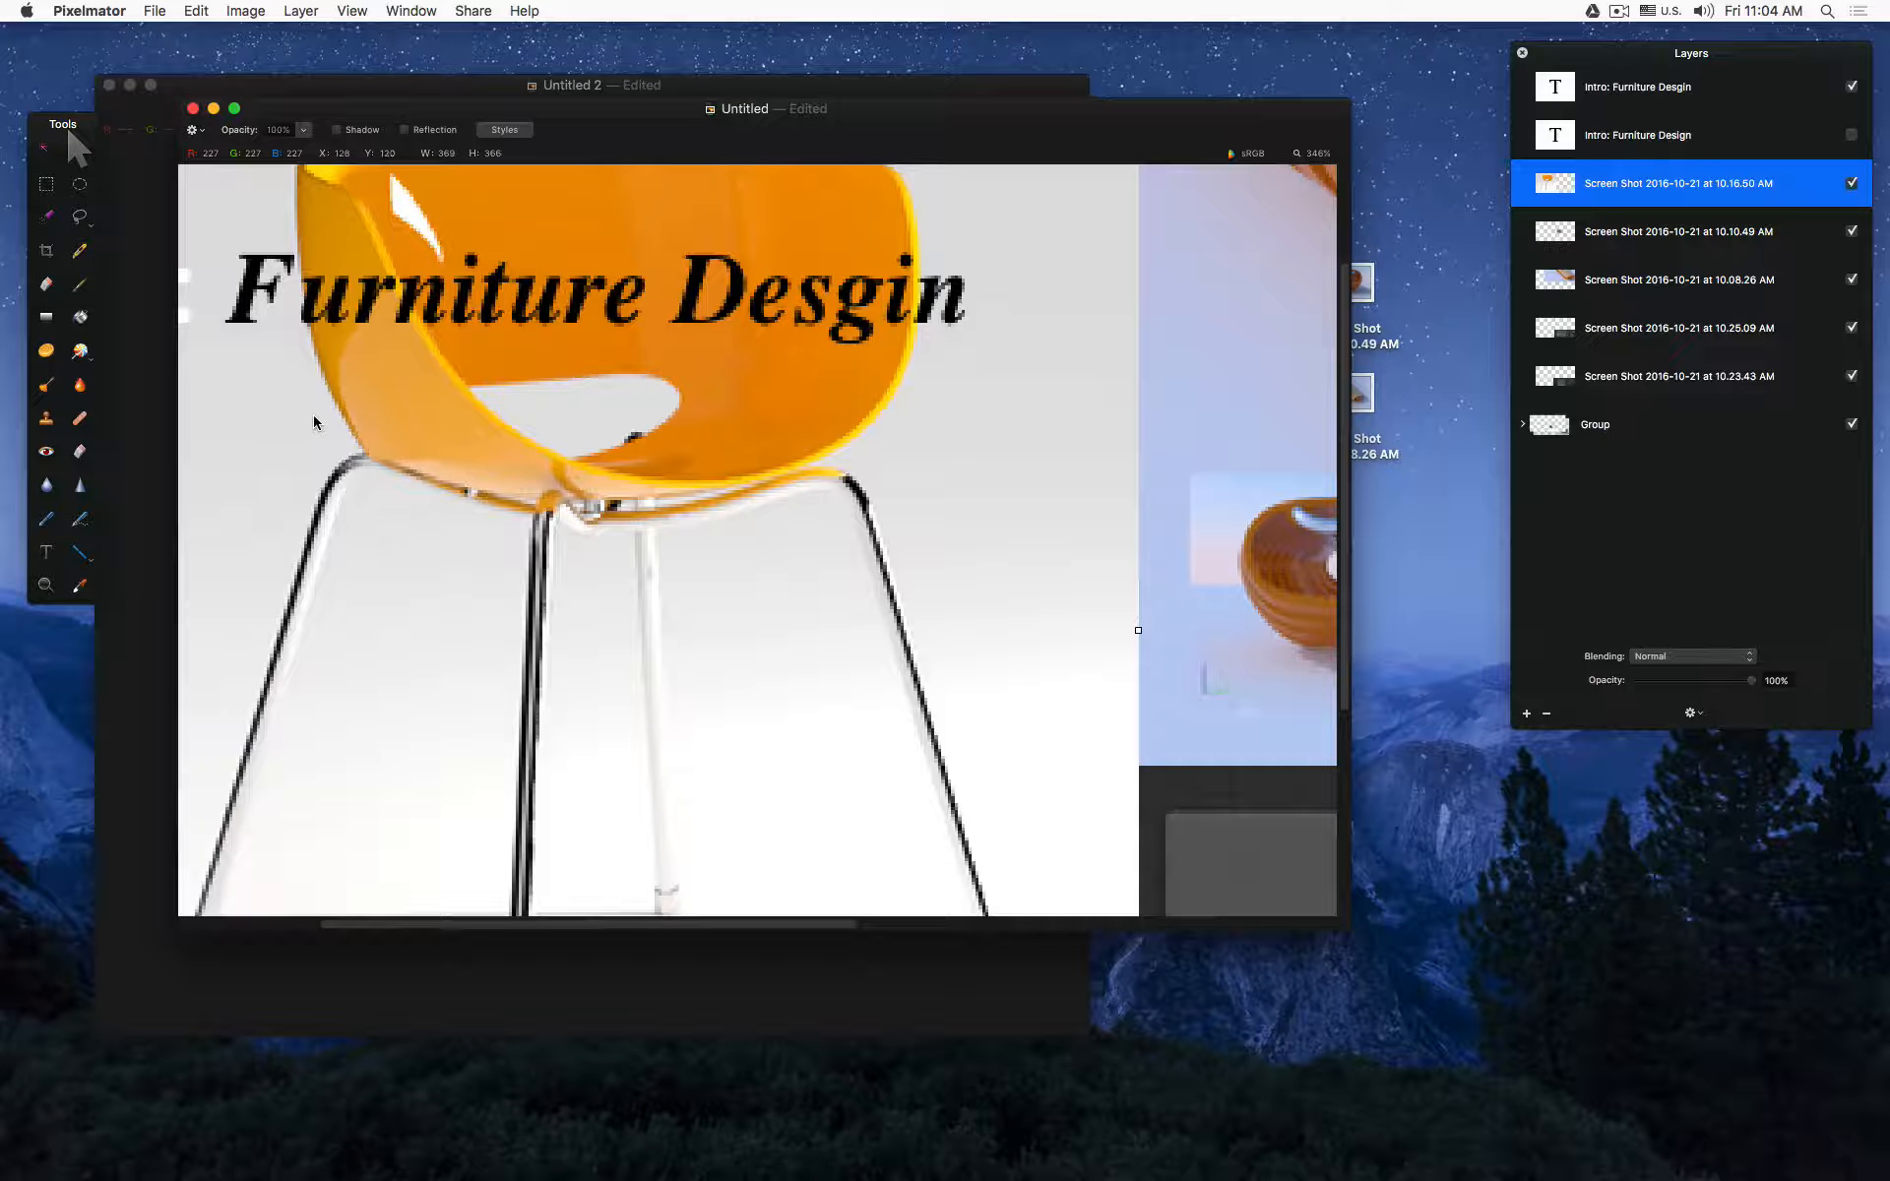
key("super+minus")
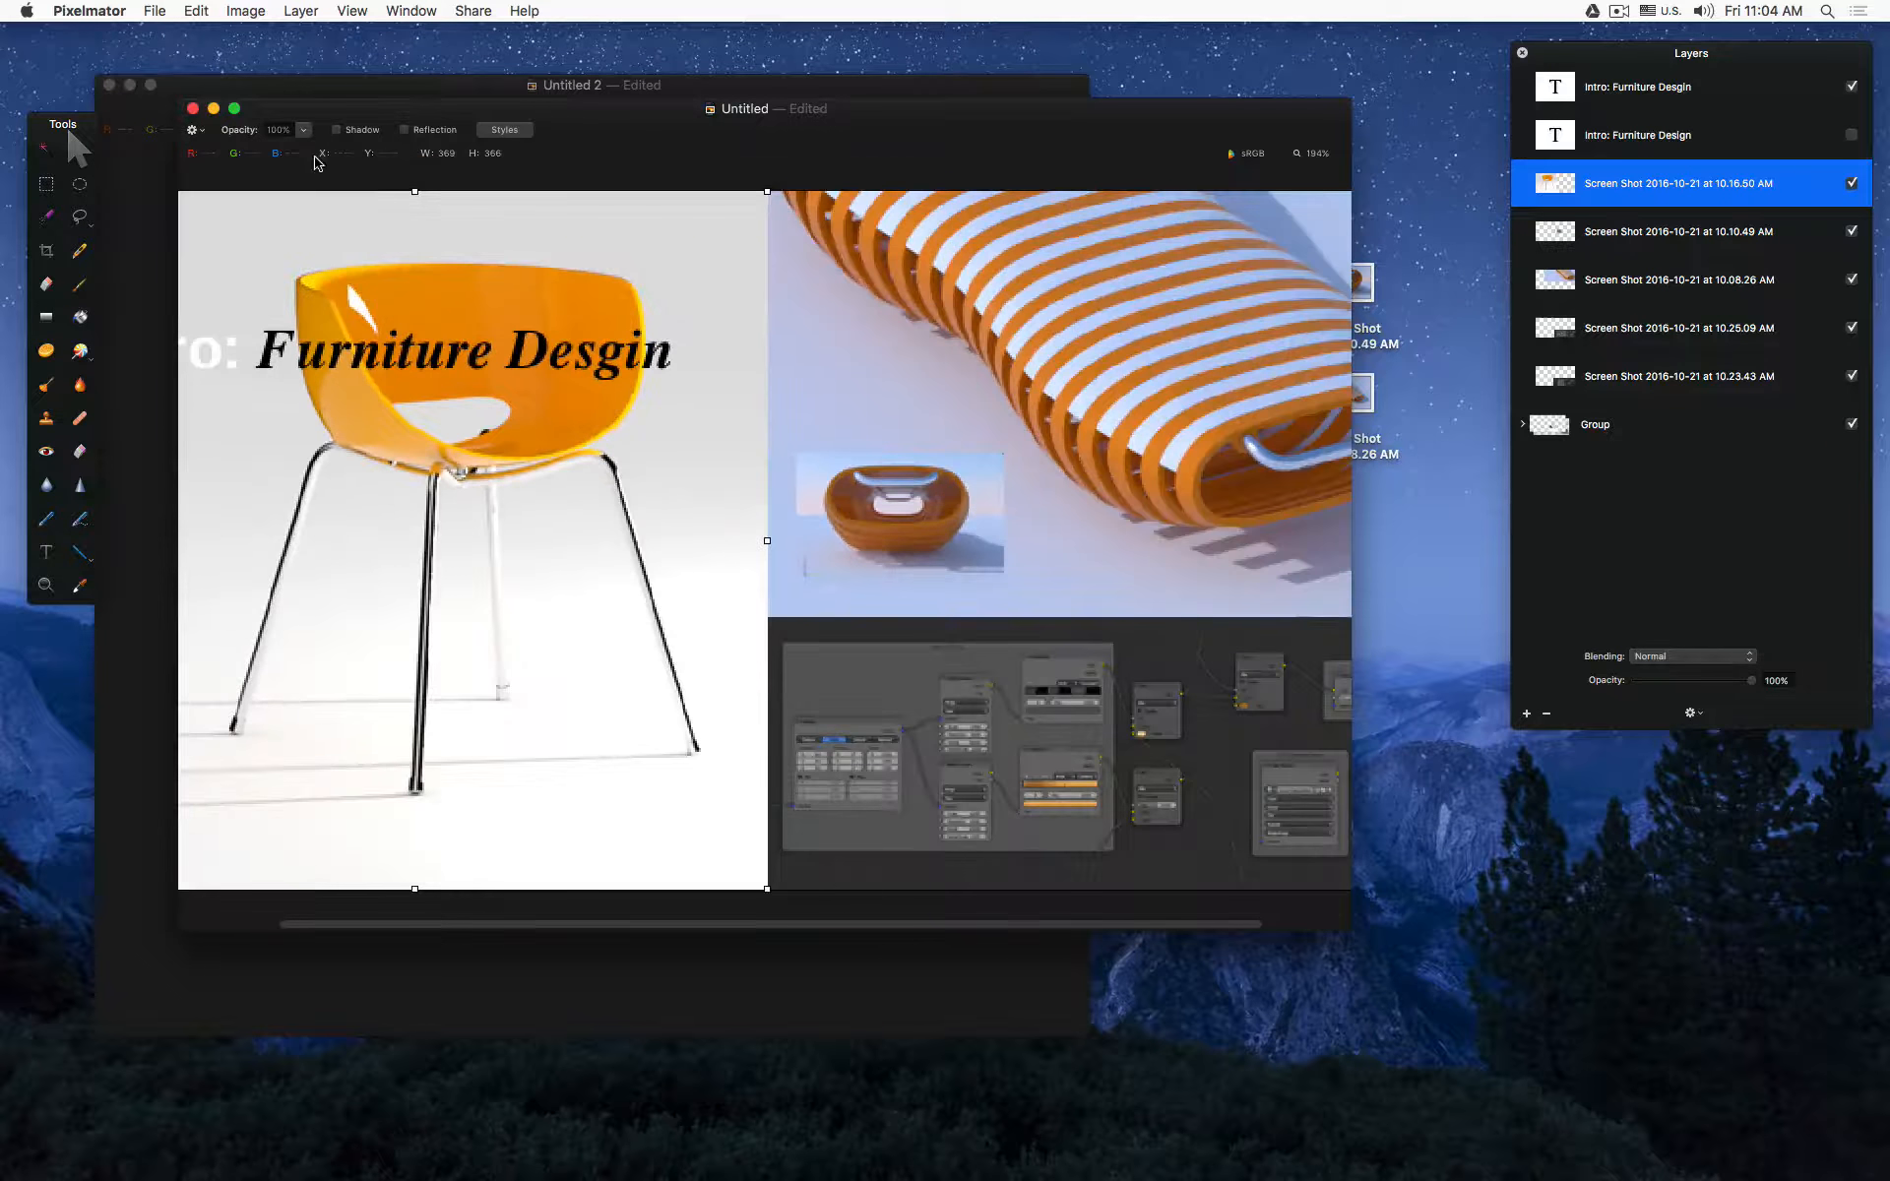
scroll(275, 202, "left", 3)
Step: Try rotating the whole title over the orange chair by 180° with Transform
left_click(527, 357)
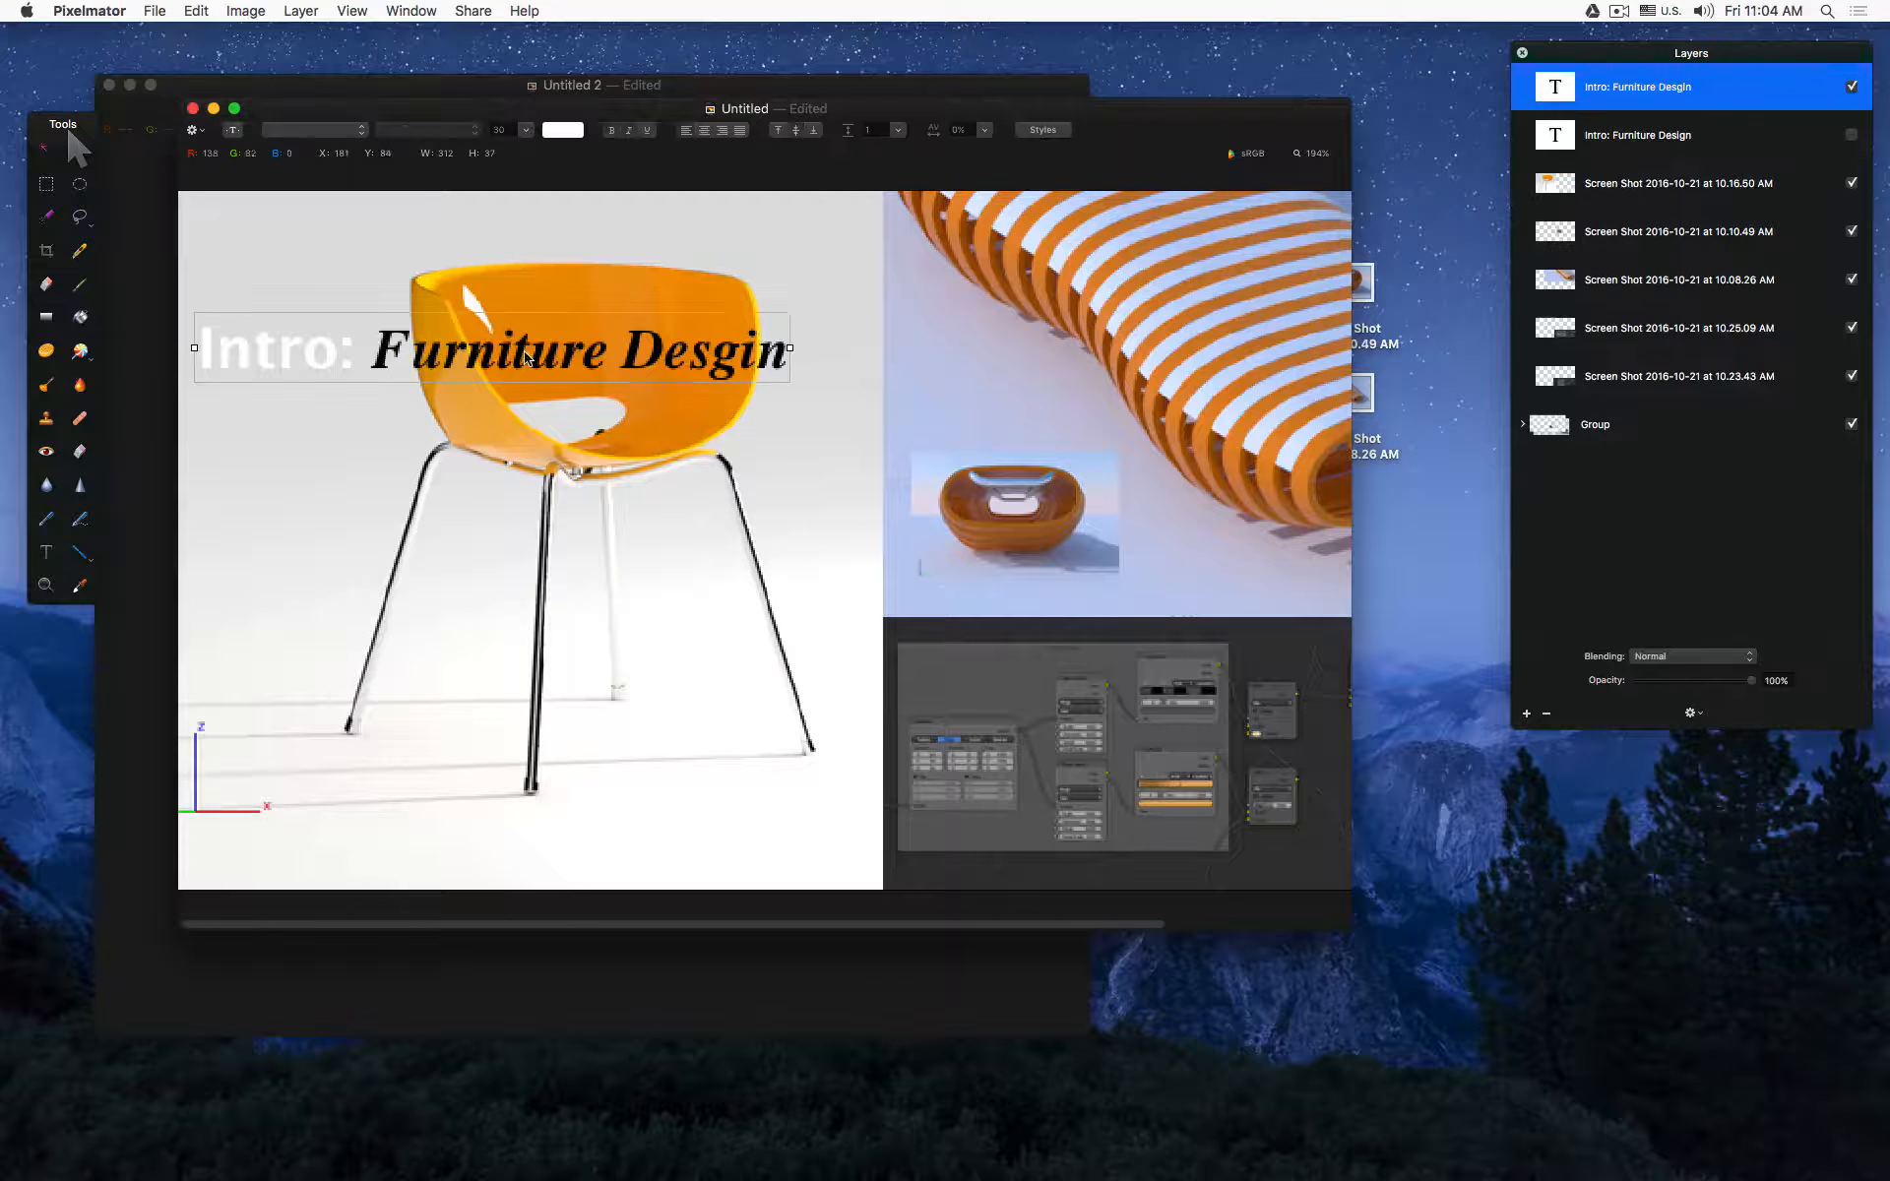
key("super+f")
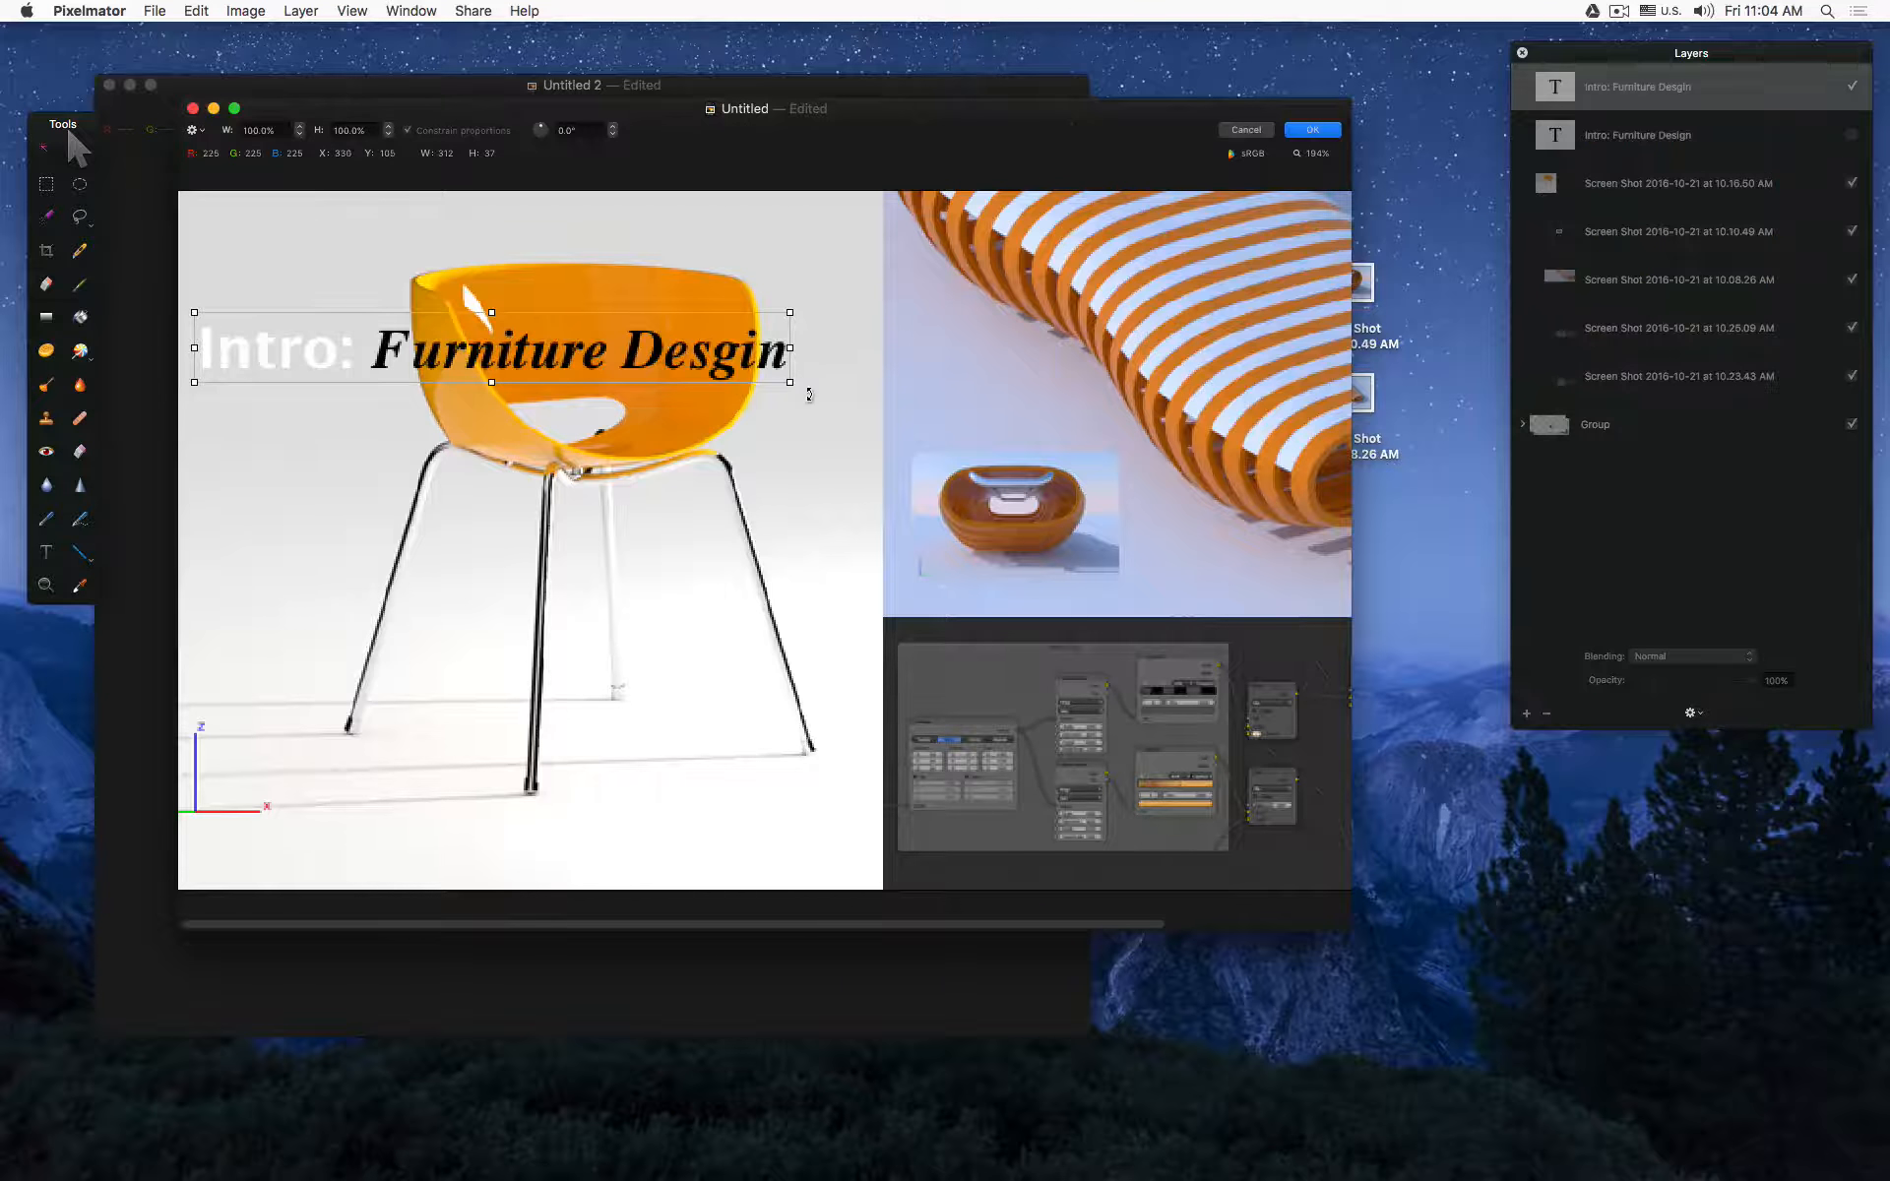
left_click_drag(810, 394, 181, 334)
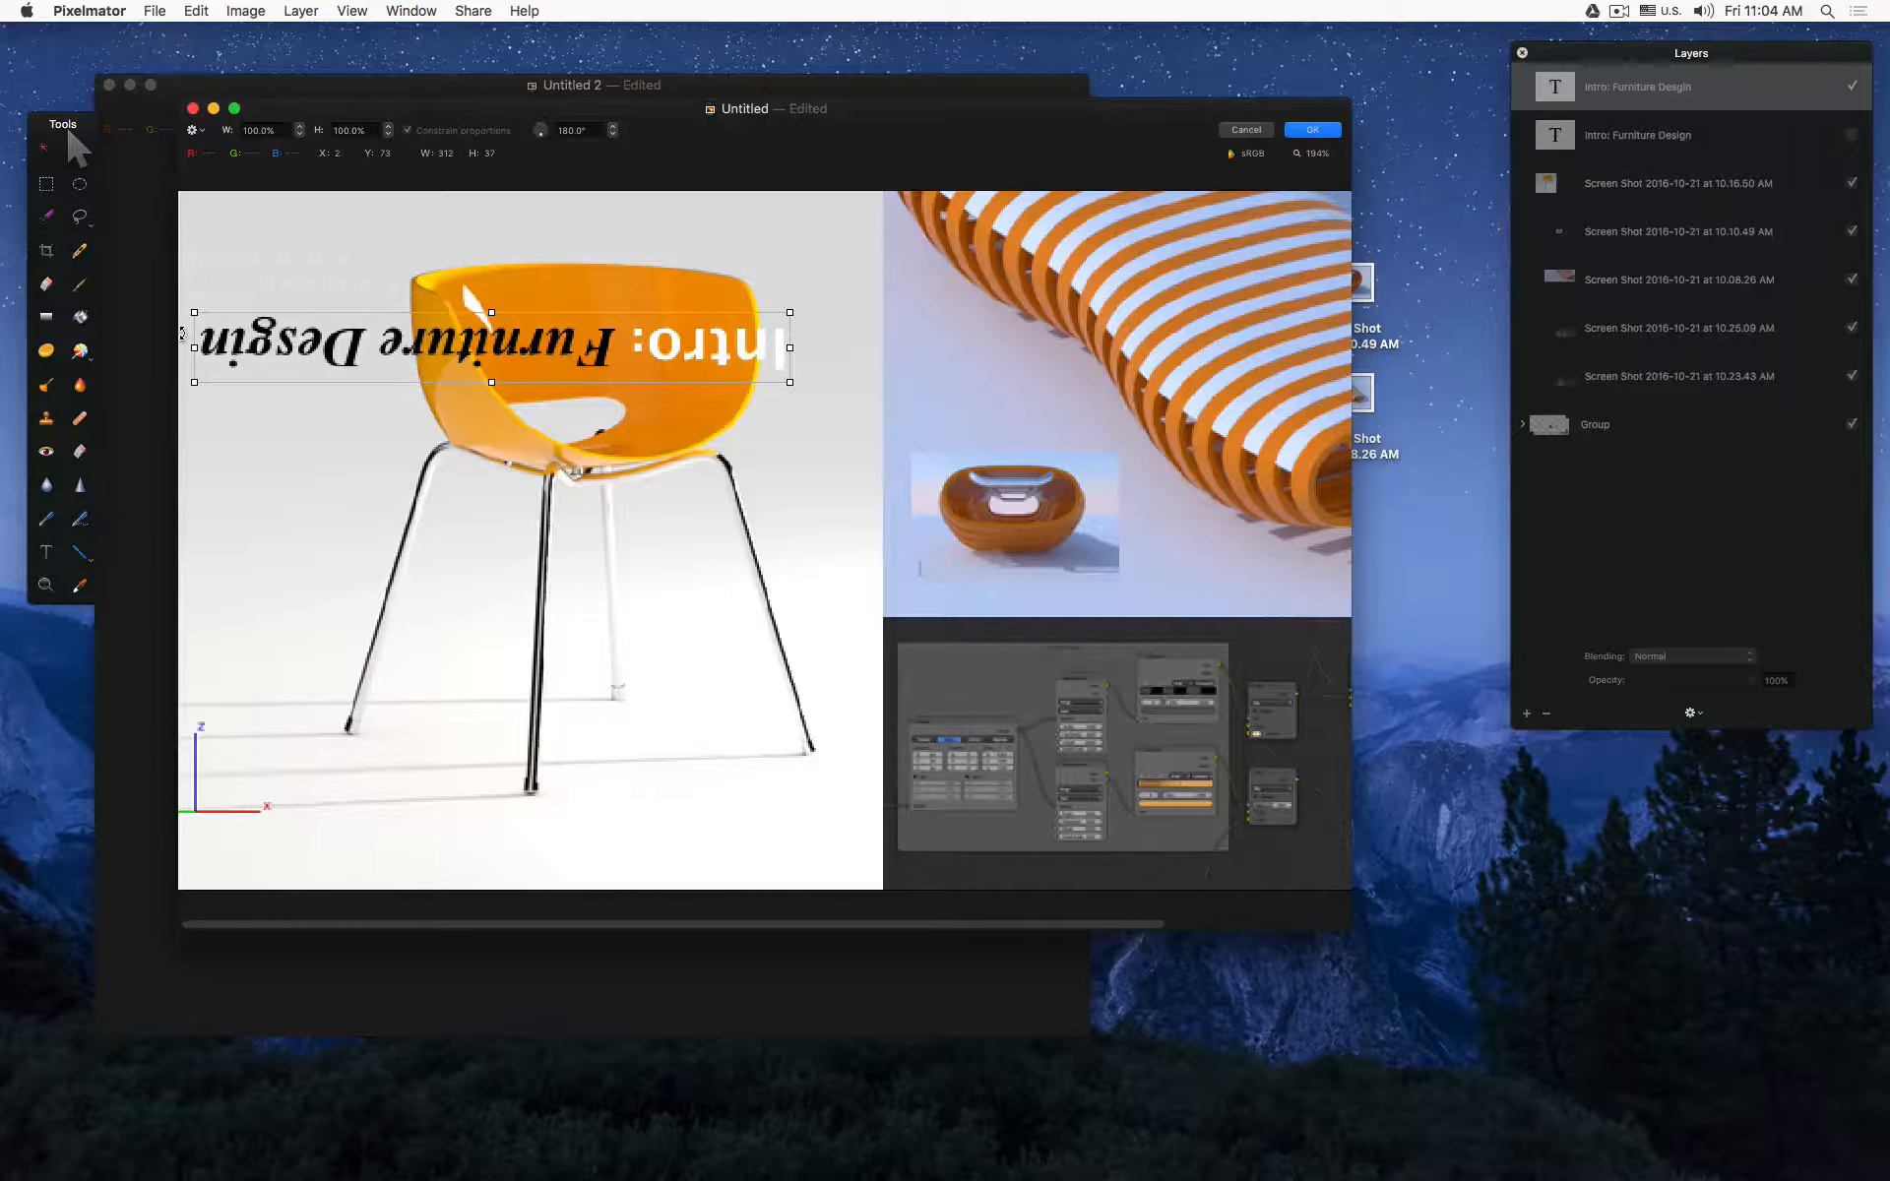
key("super+z")
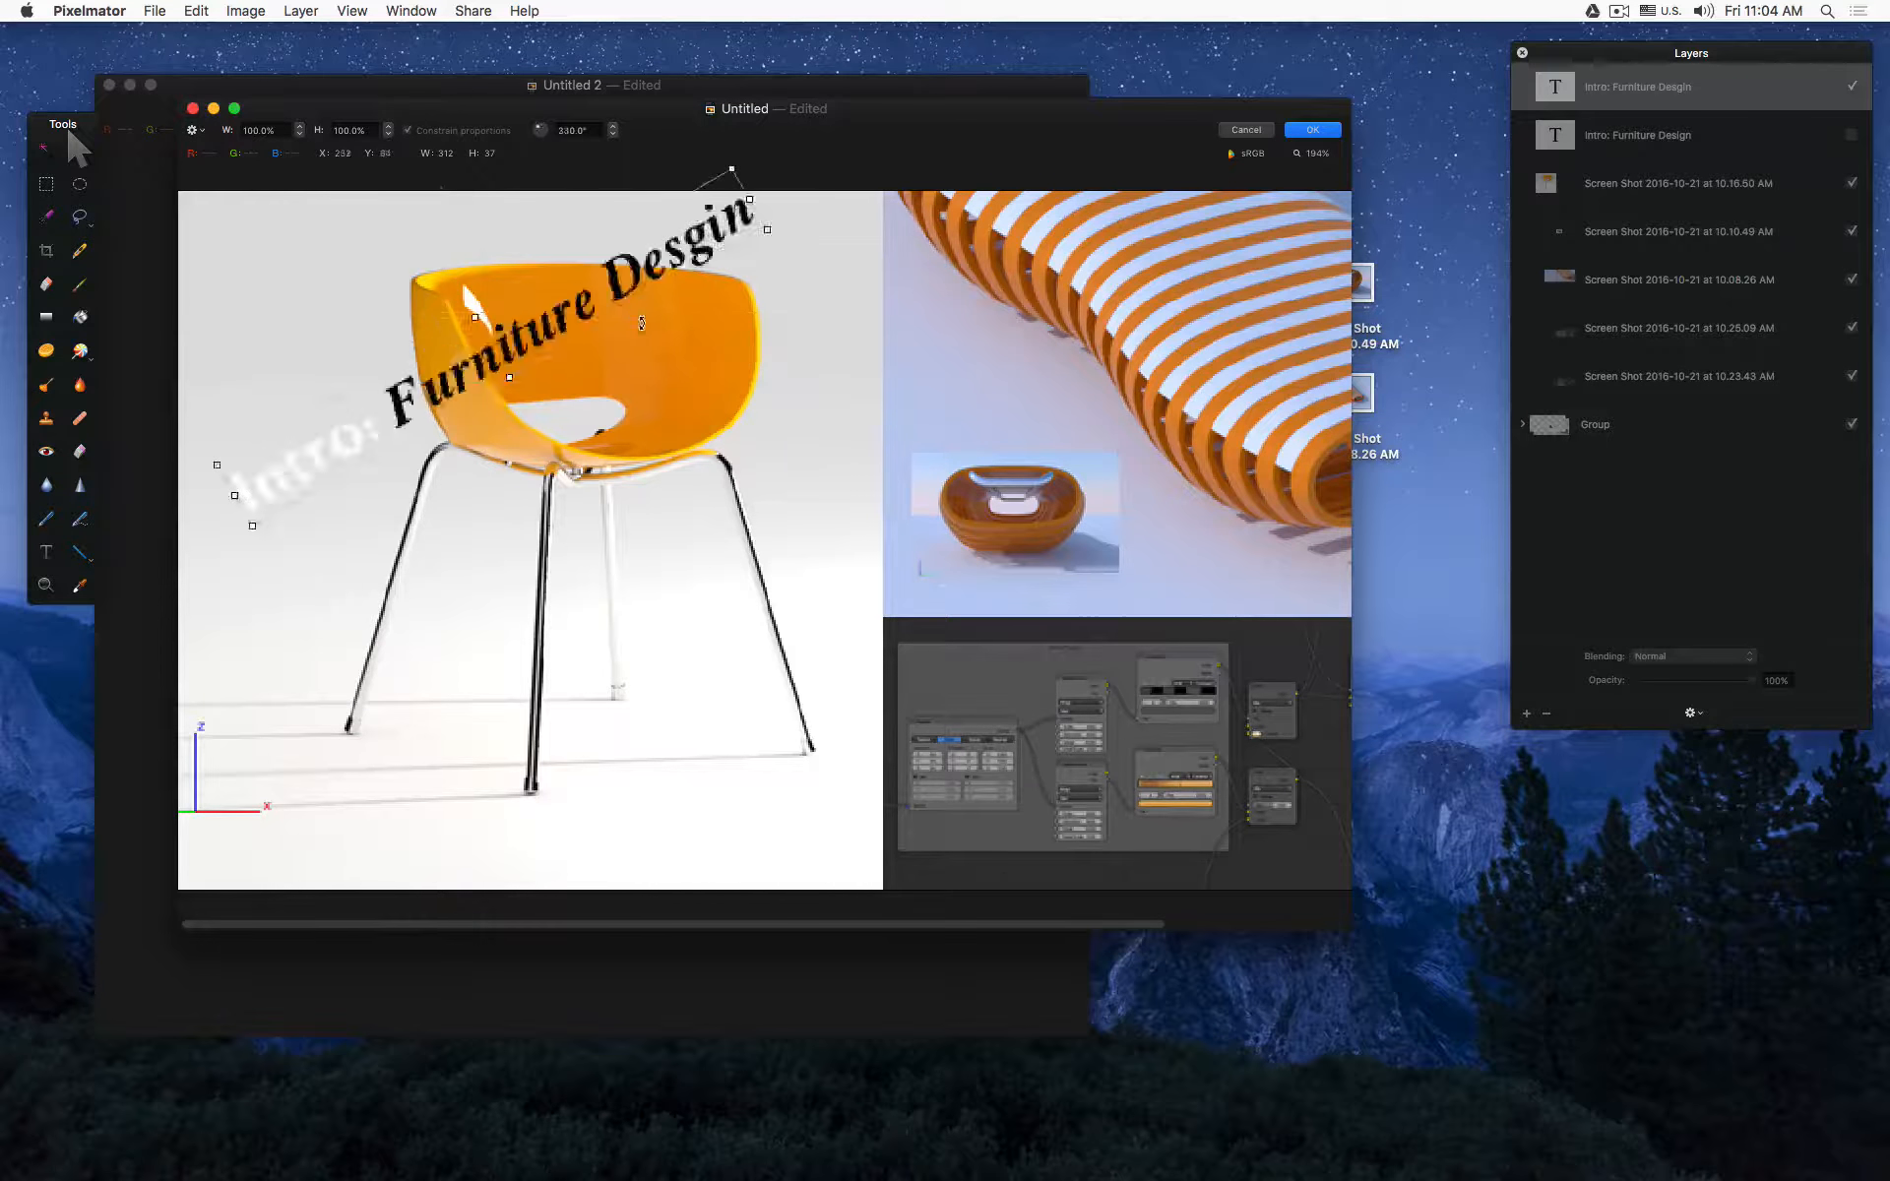
key("Return")
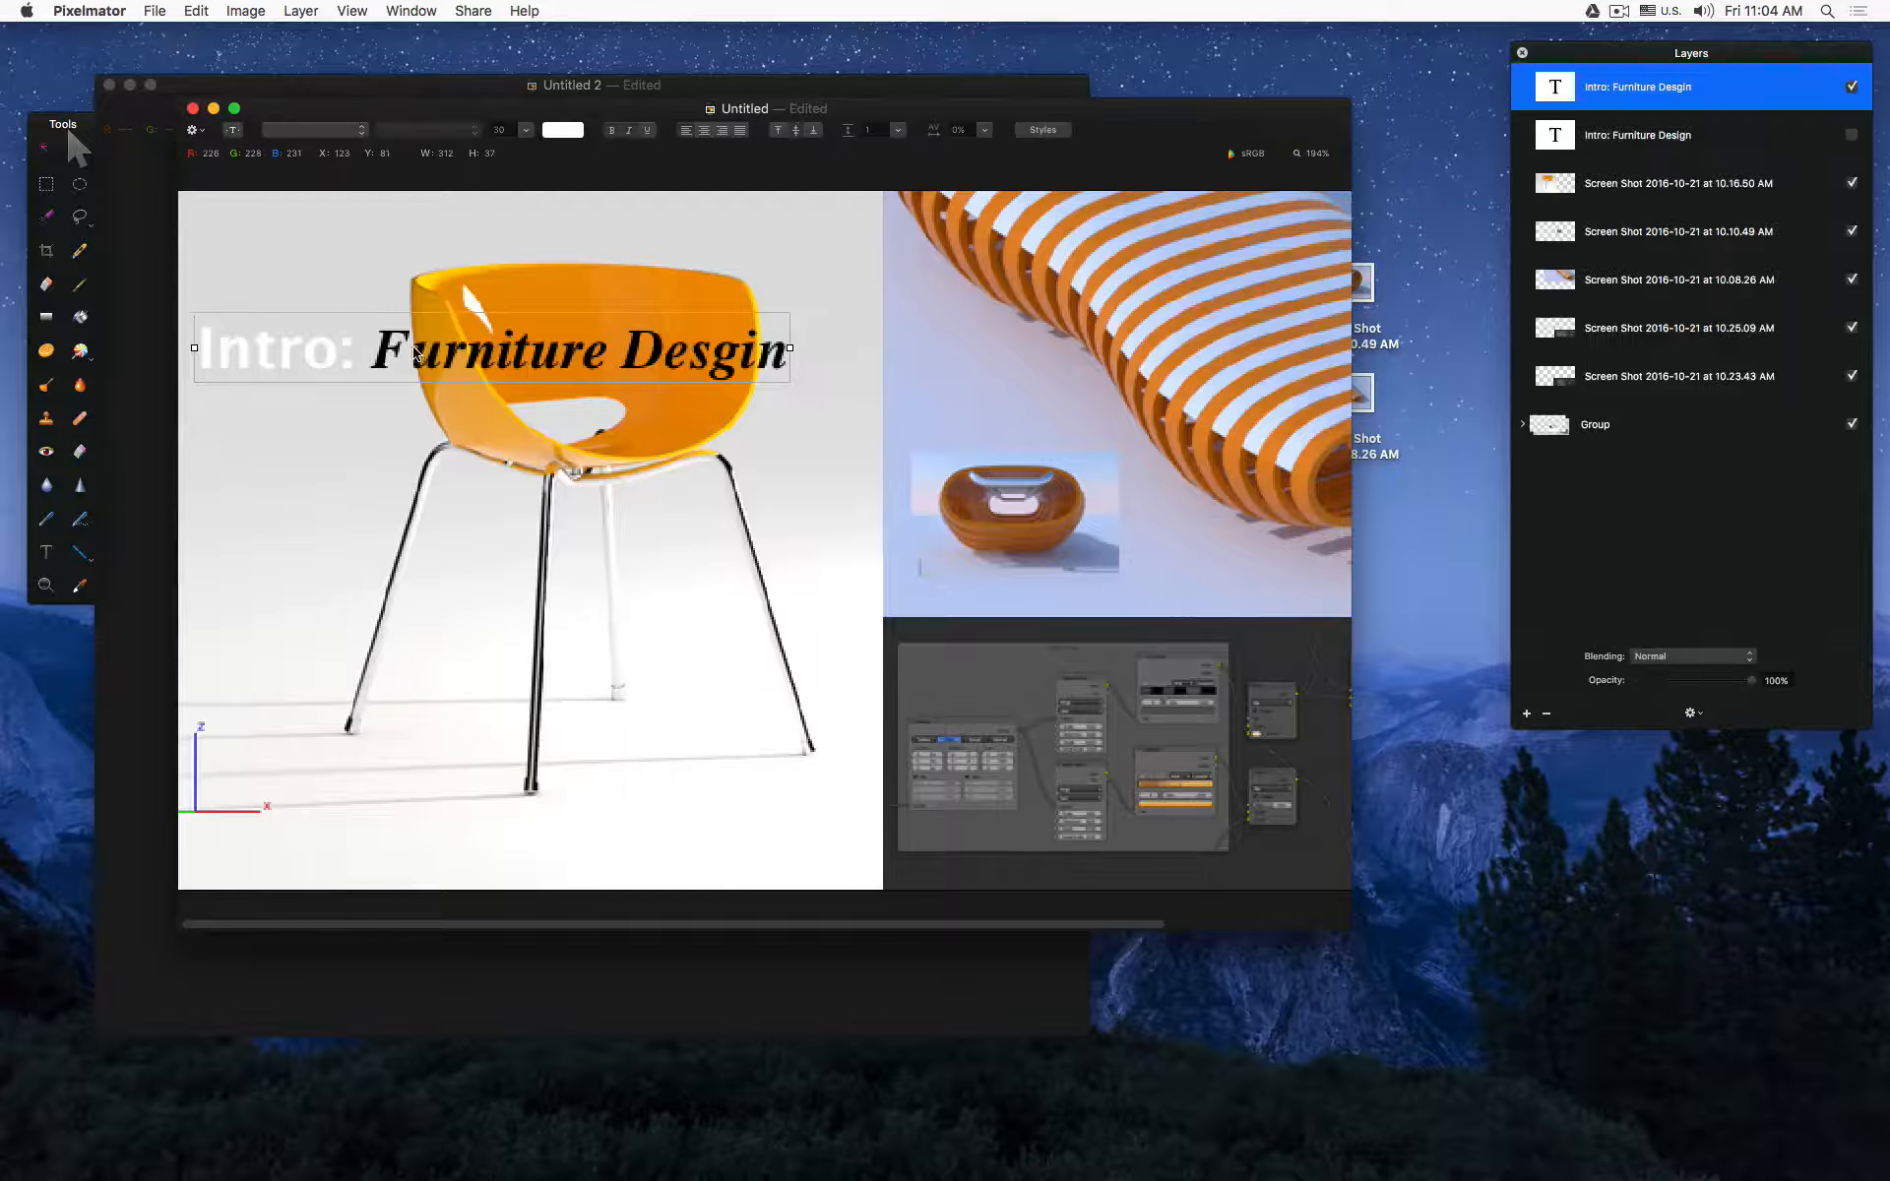
Step: Insert extra spaces between "Intro:" and "Furniture" in the title
double_click(409, 347)
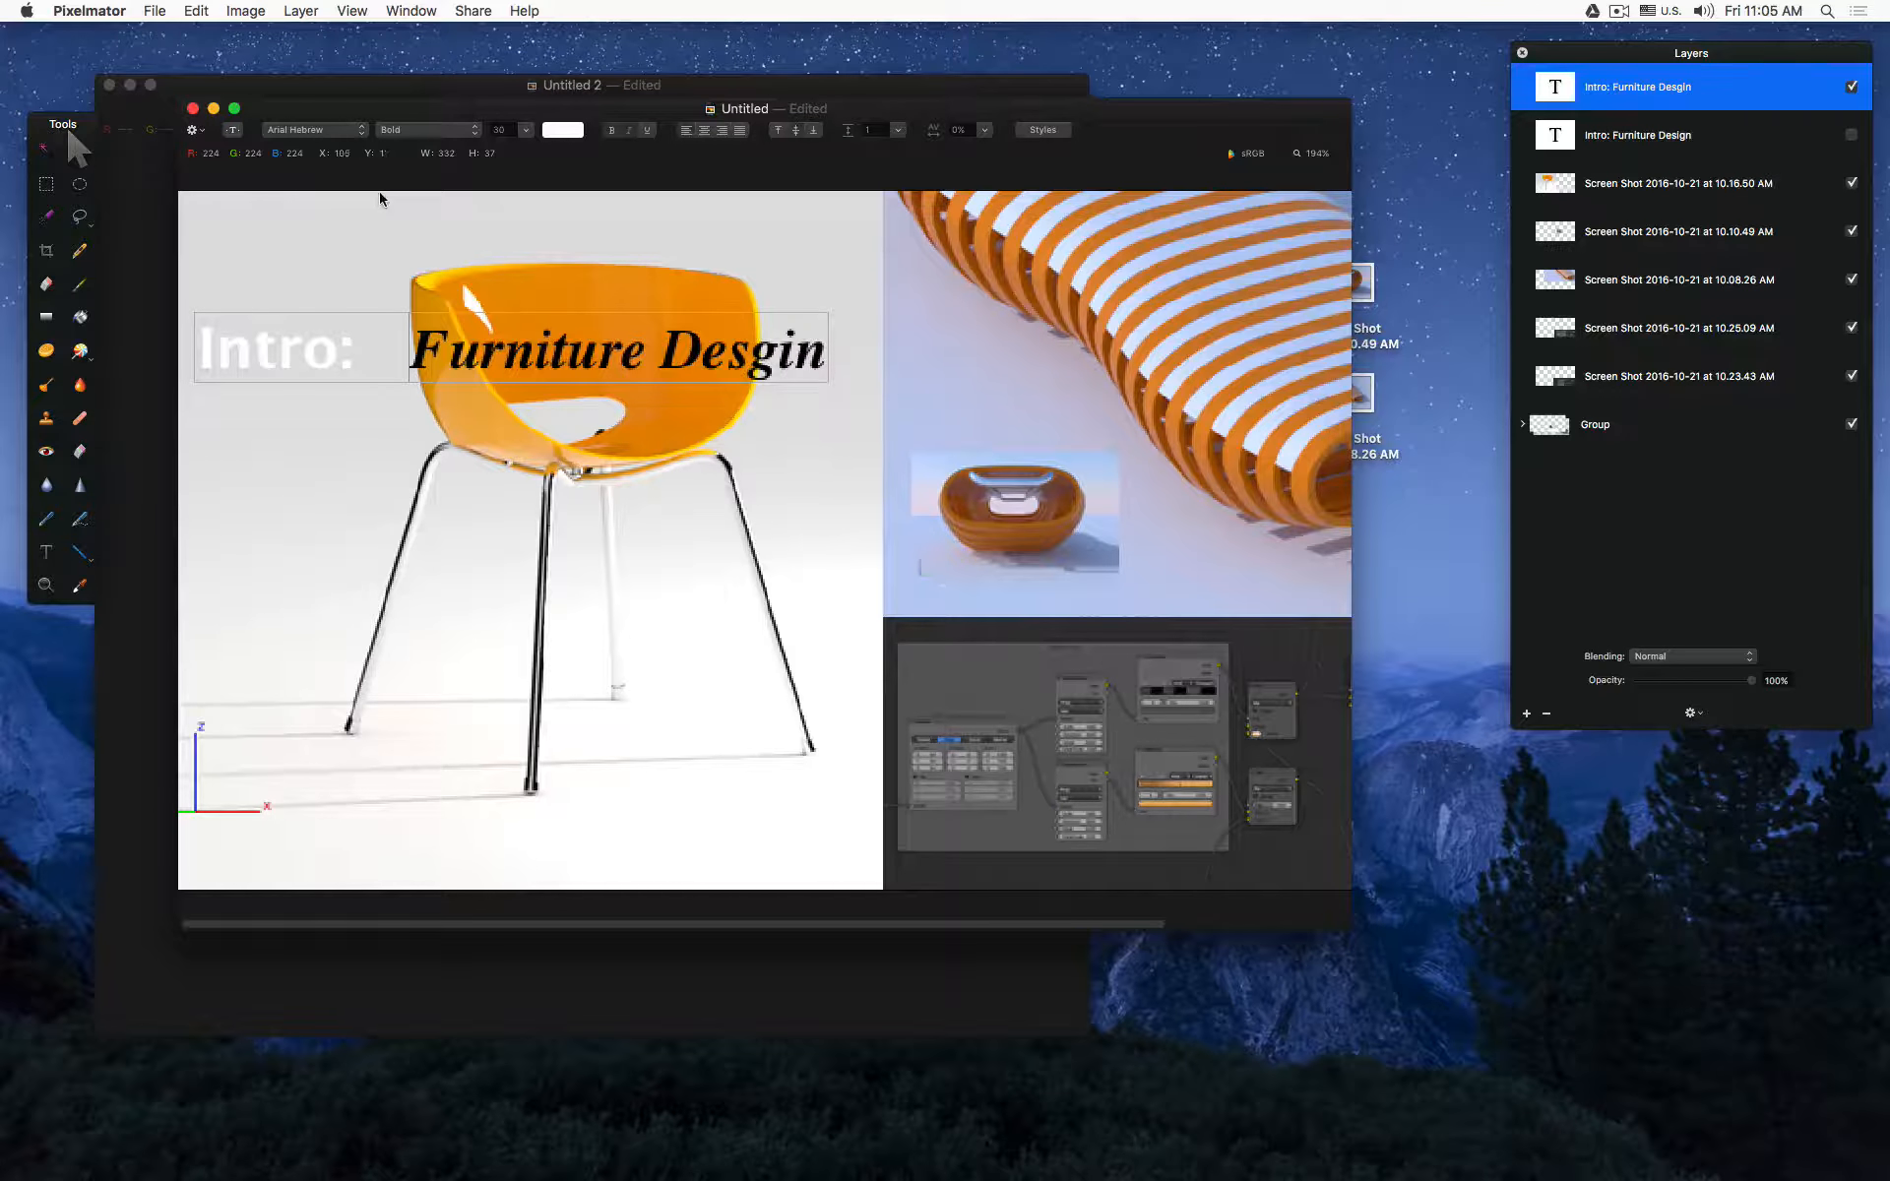
left_click(527, 488)
scroll(570, 520, "down", 2)
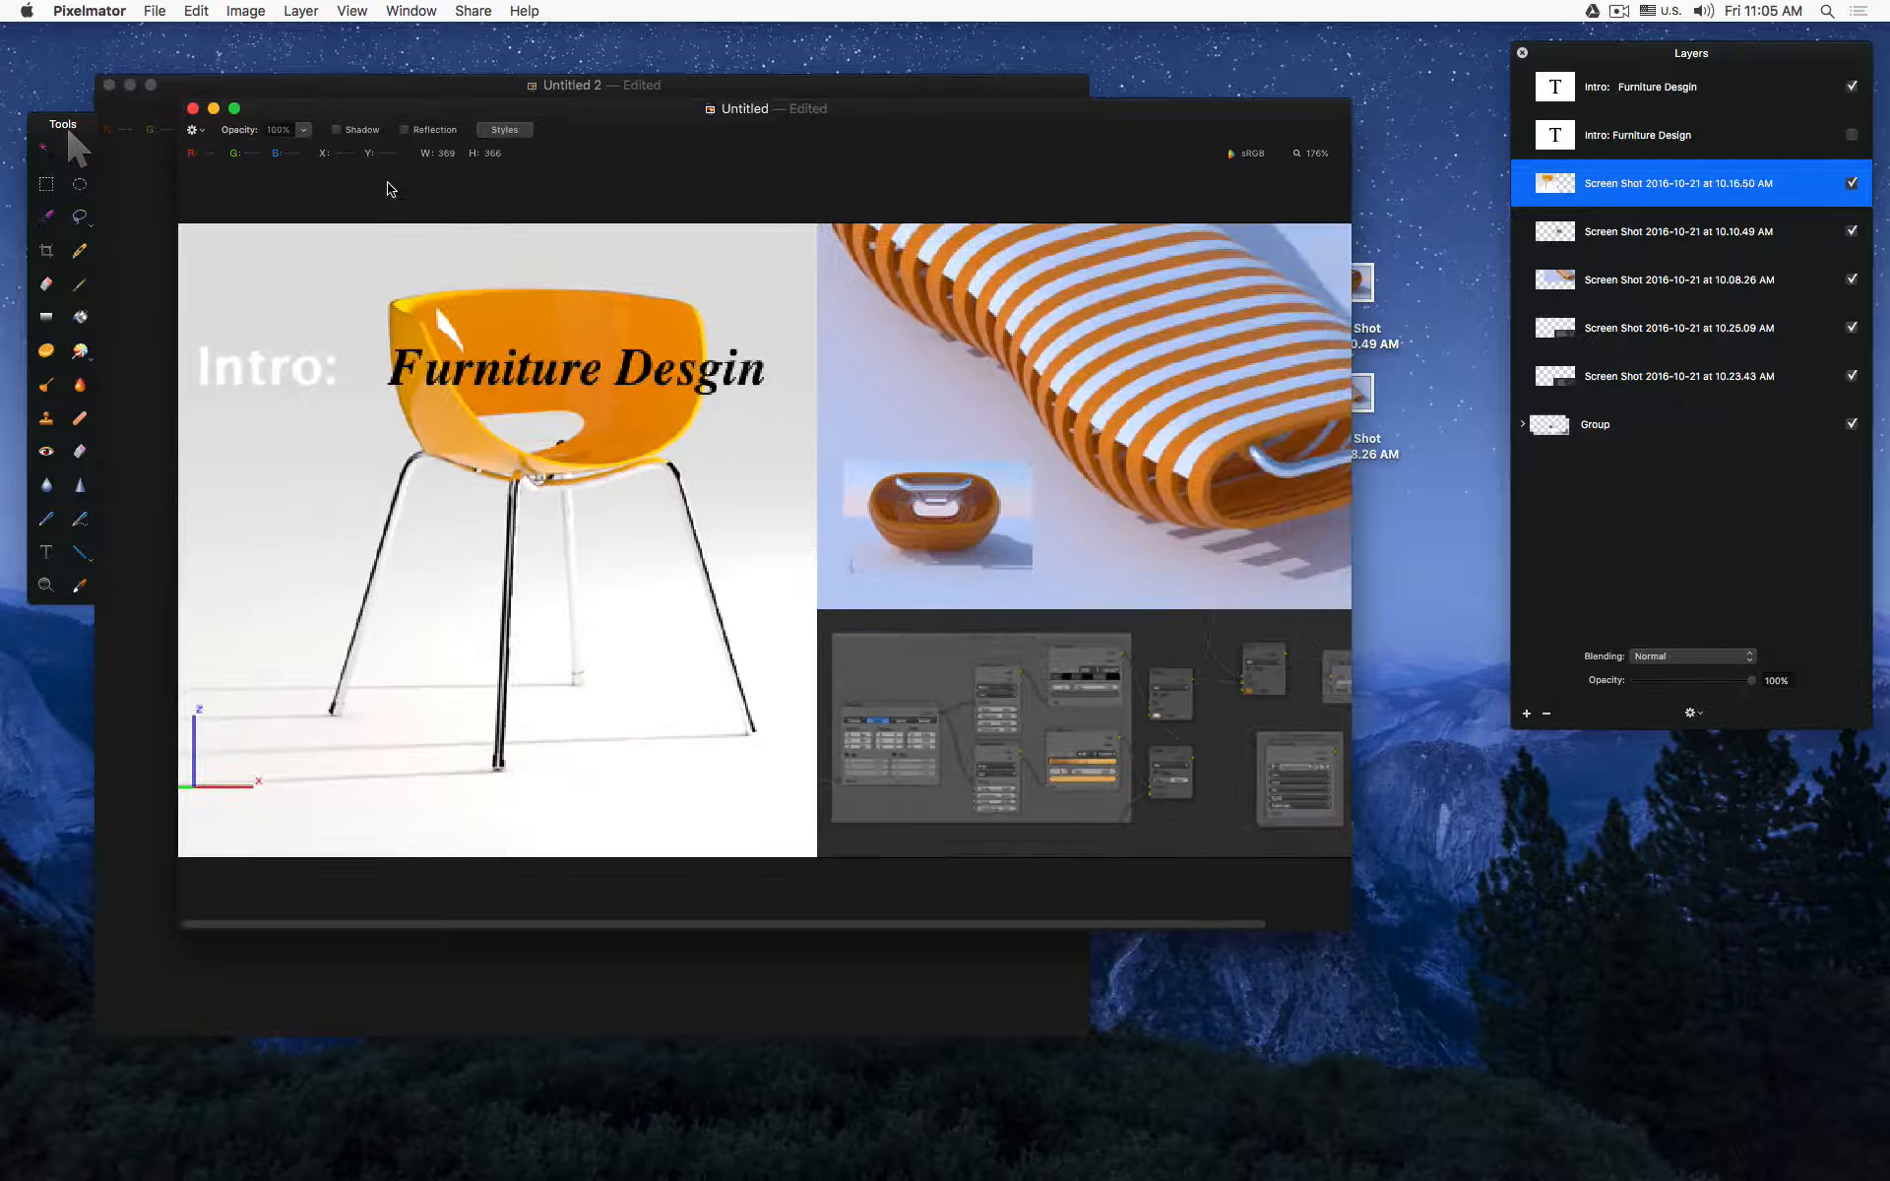
Step: Set the font size of the word "Intro:" to 40 and shift the title slightly left
double_click(307, 370)
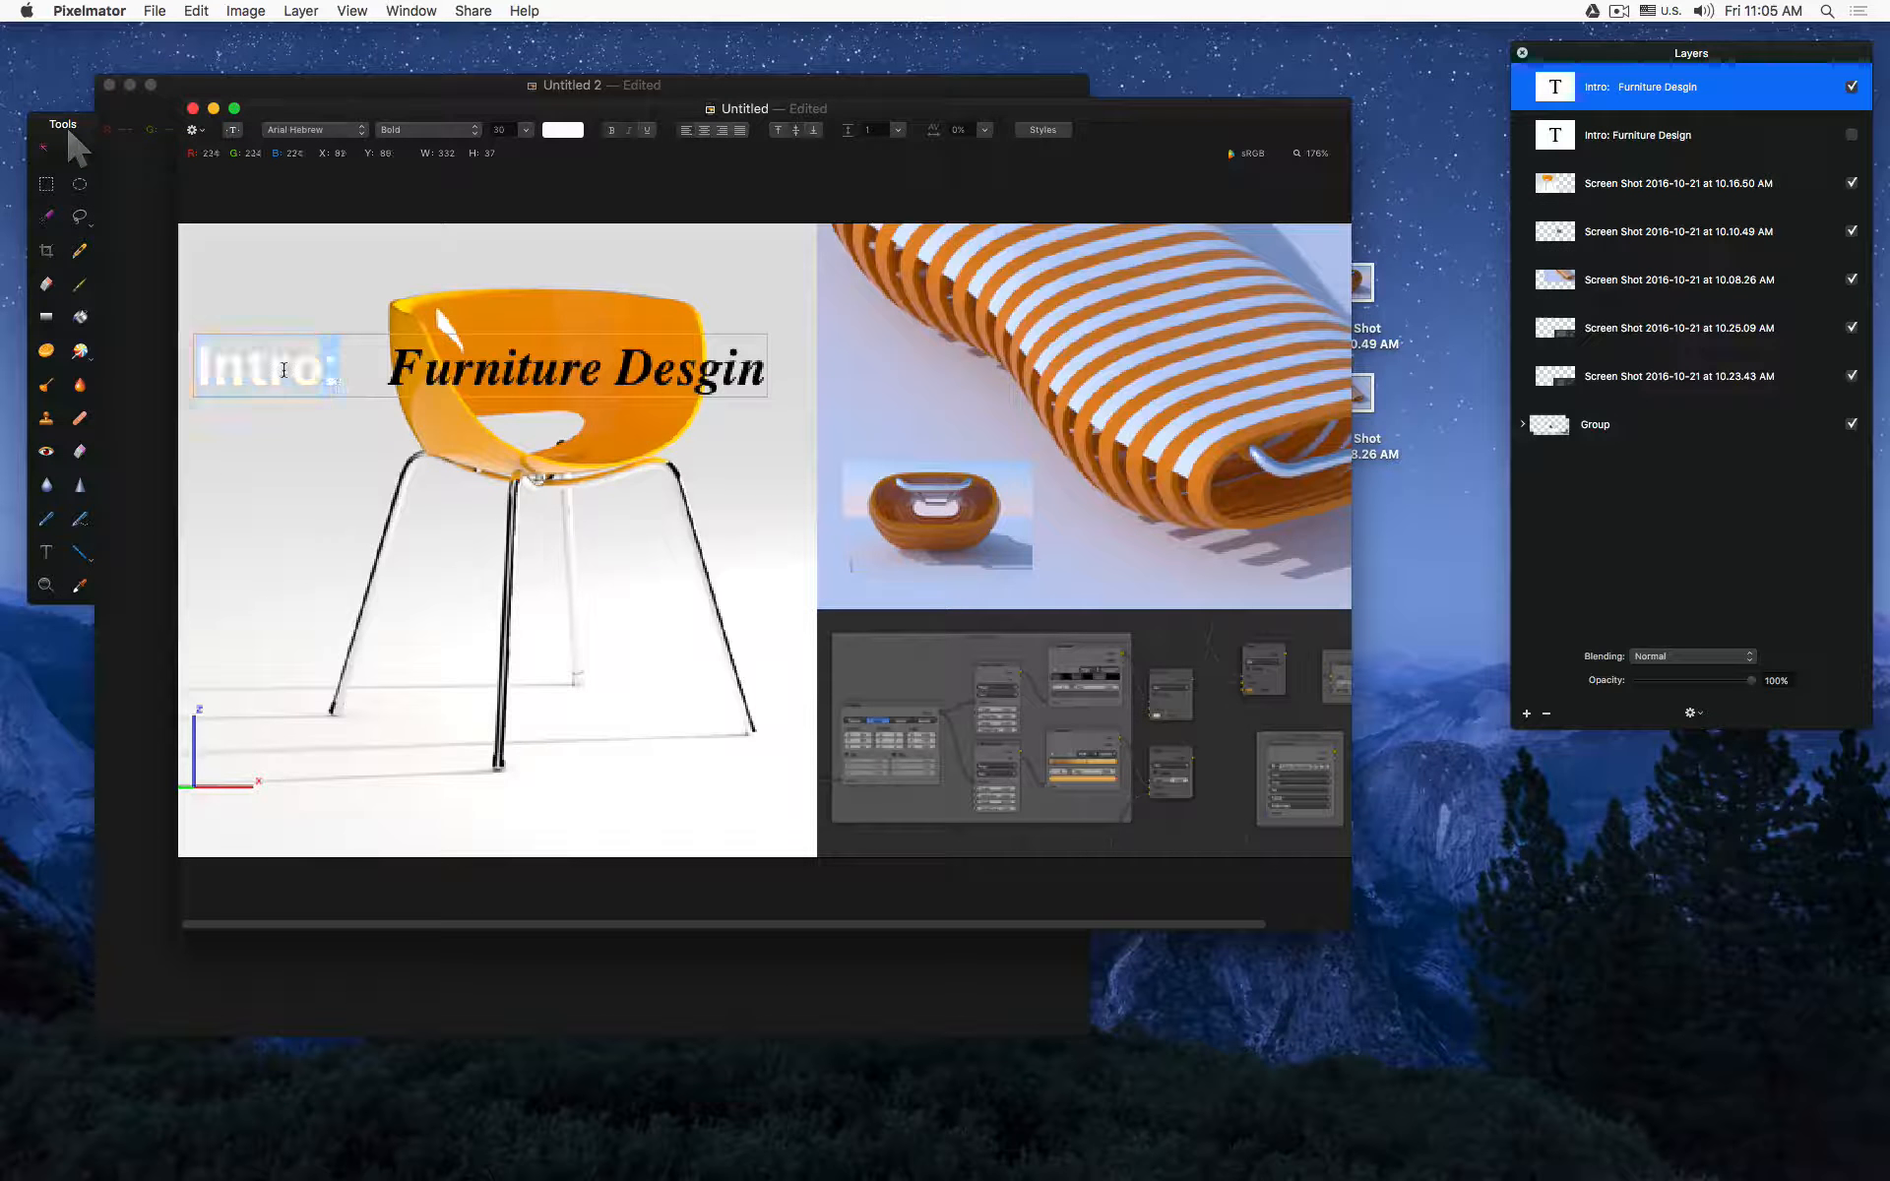
double_click(500, 129)
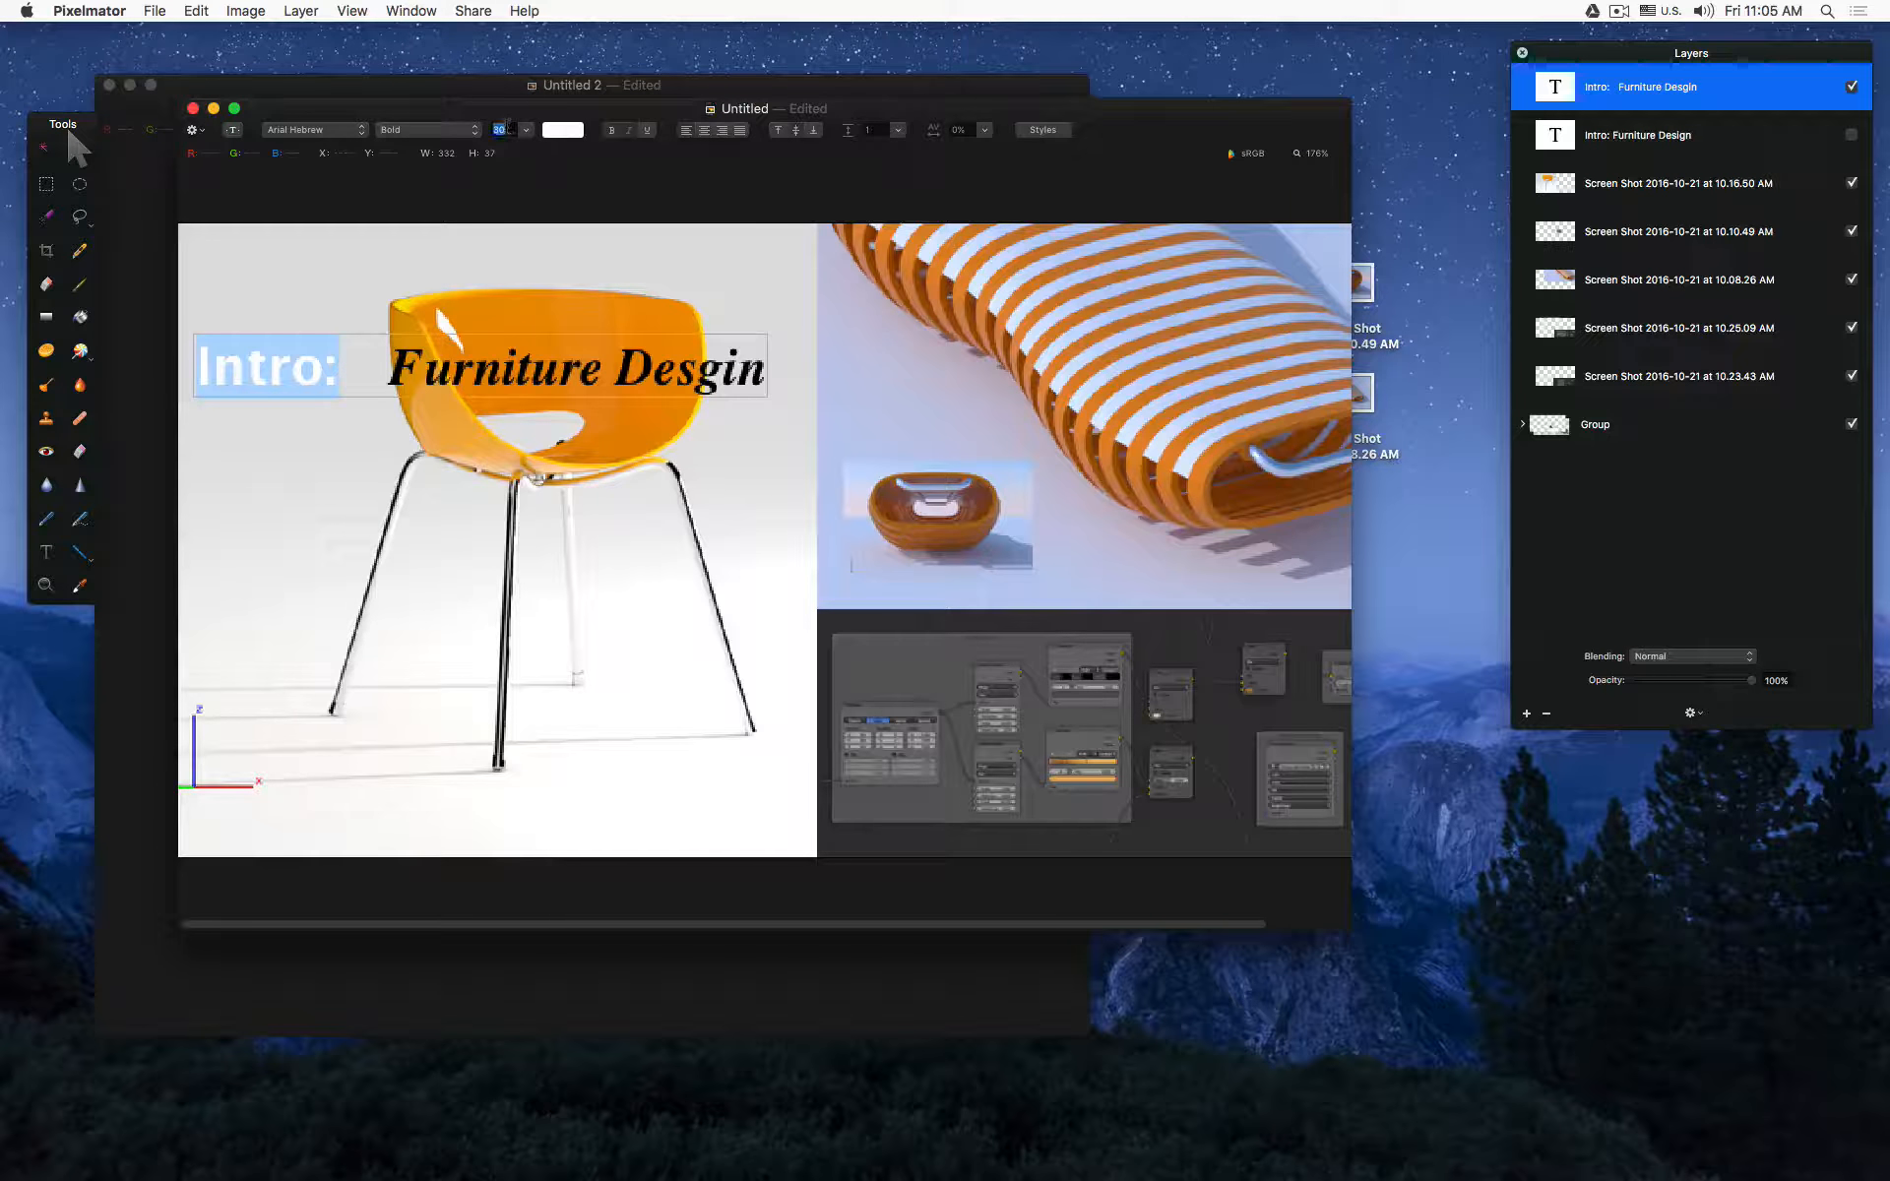
type("40")
key("Return")
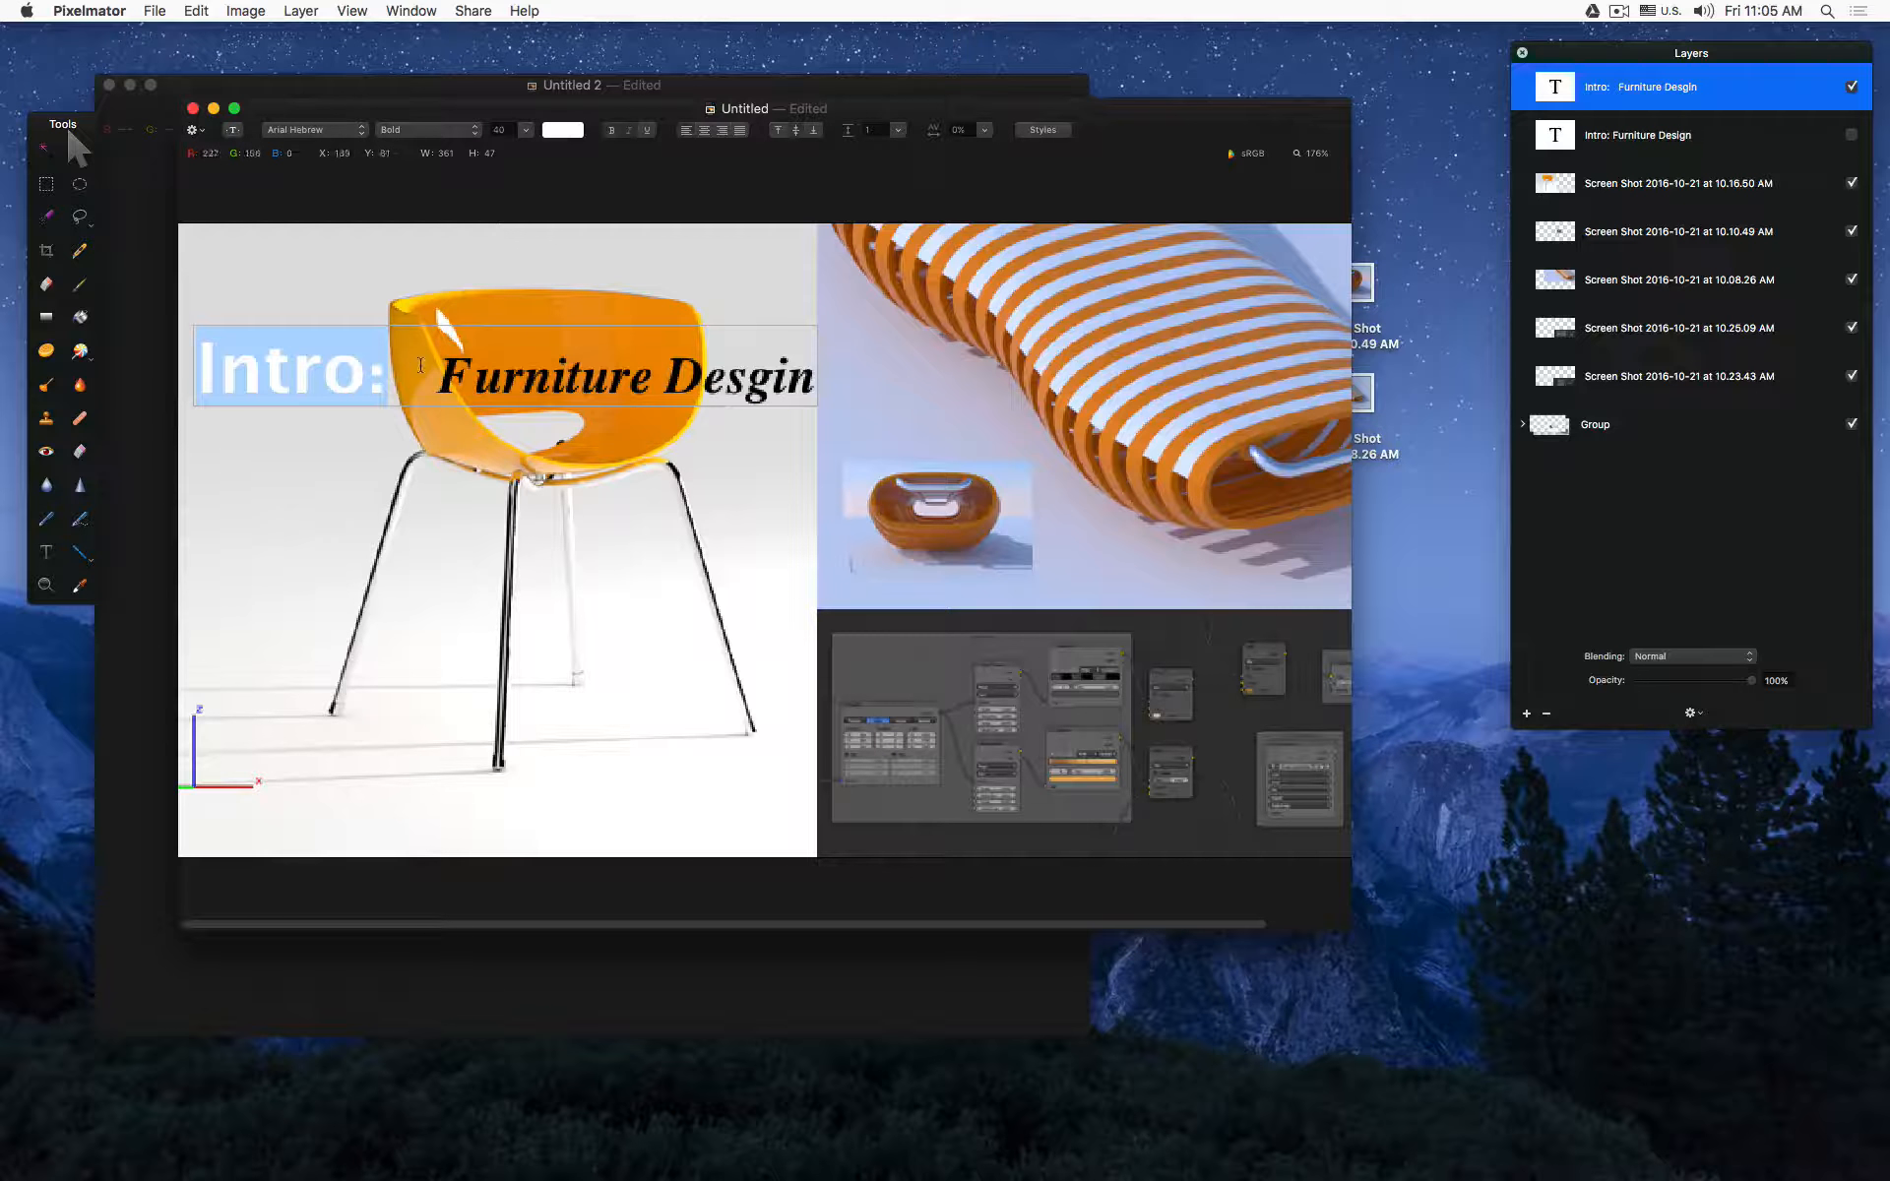
left_click(419, 370)
left_click(359, 204)
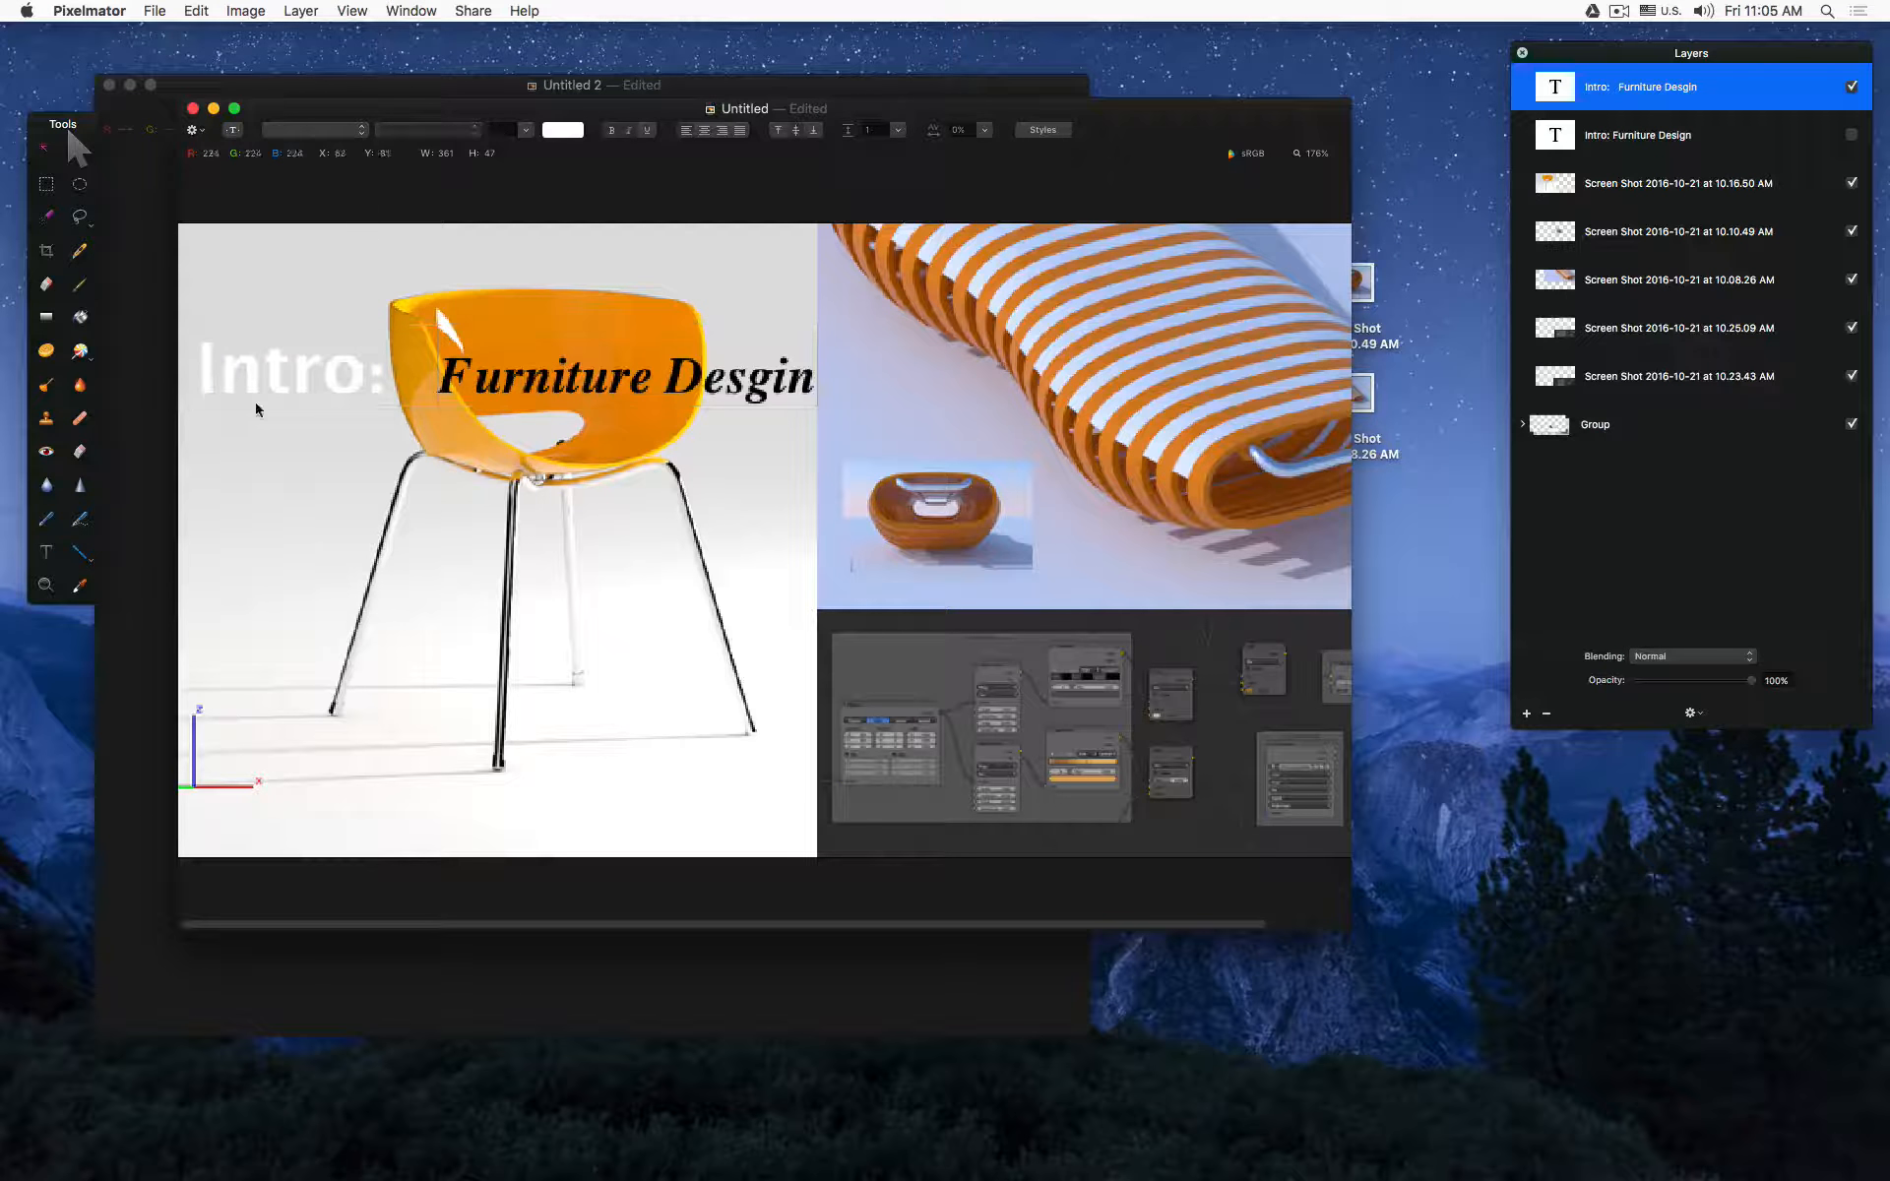
left_click_drag(252, 376, 241, 374)
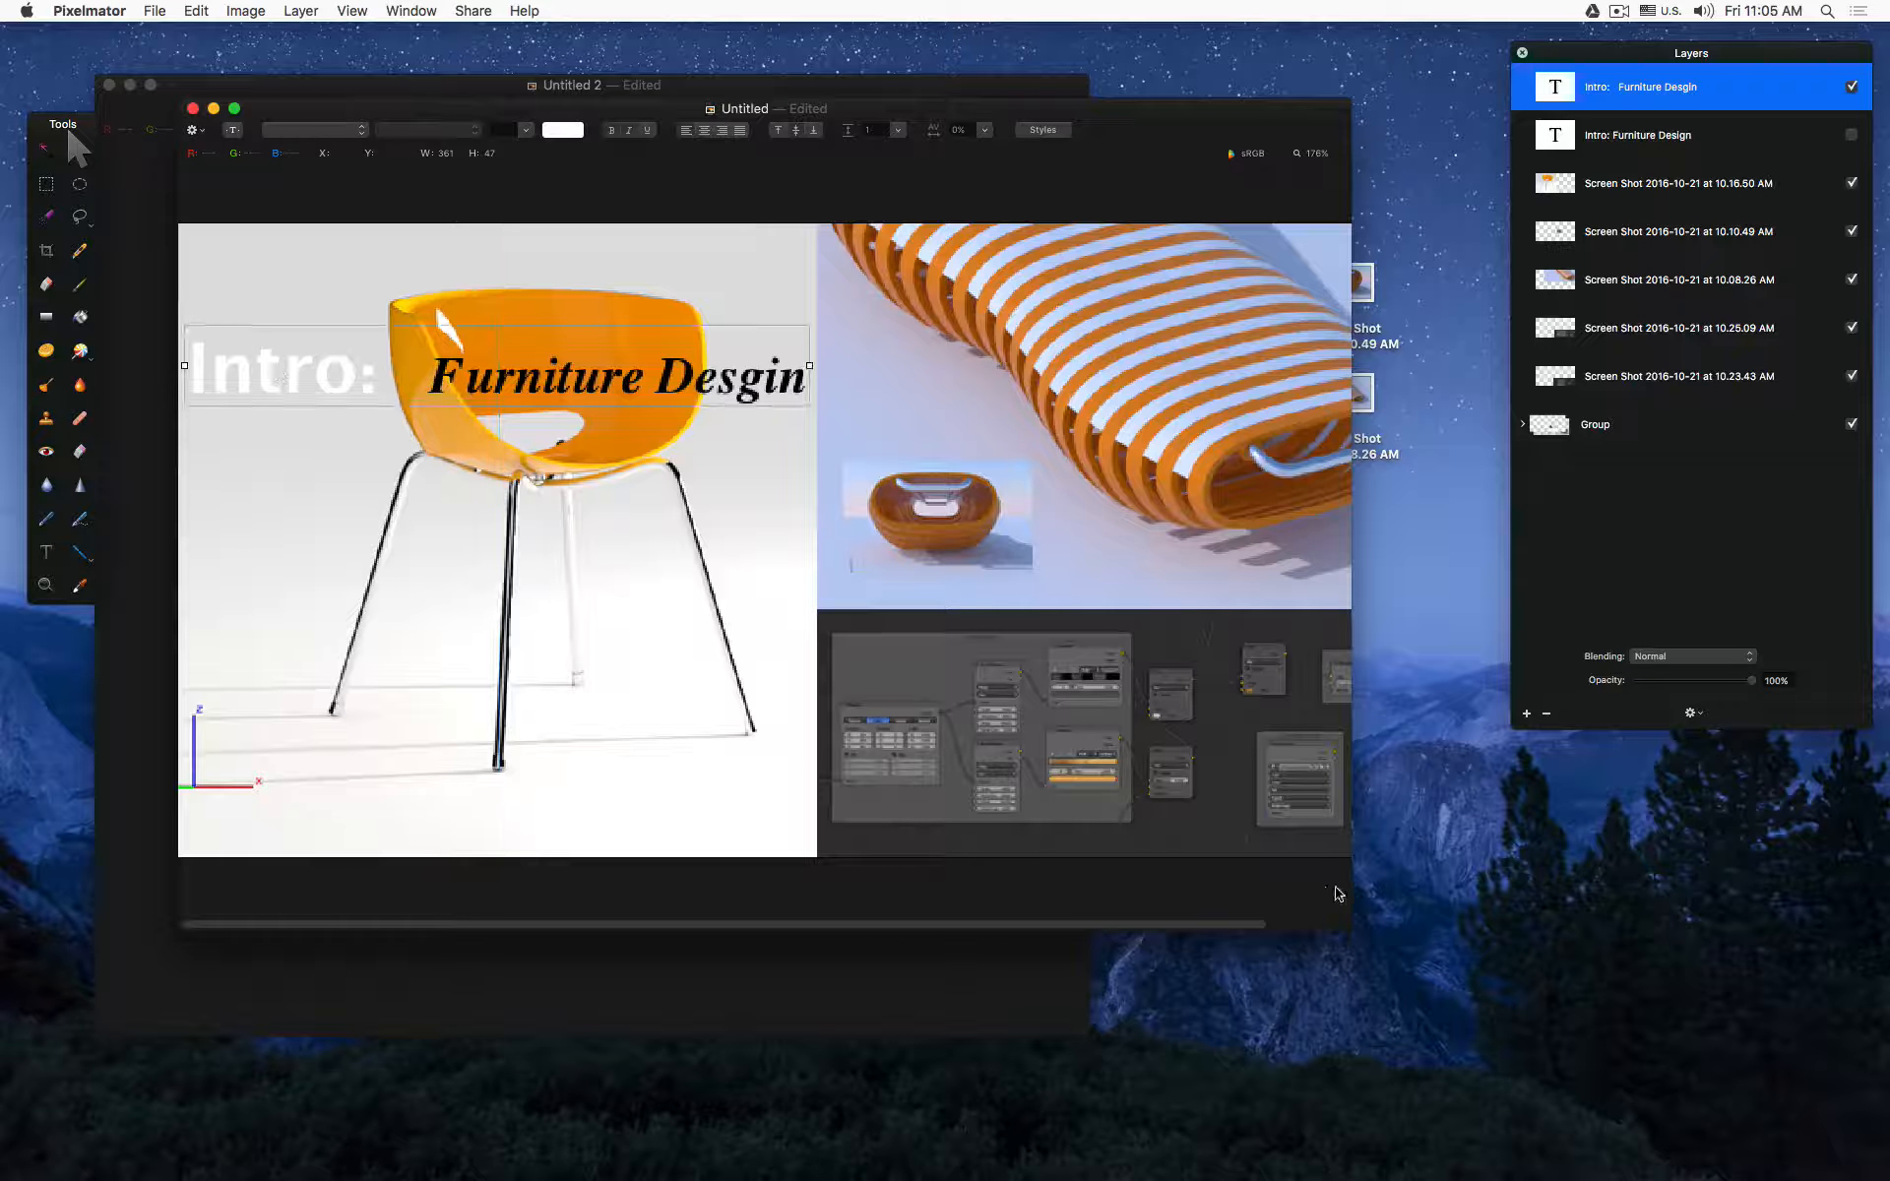
Step: Remove the extra spaces between "Intro:" and "Furniture" and nudge the title slightly up
left_click_drag(1350, 928, 1491, 906)
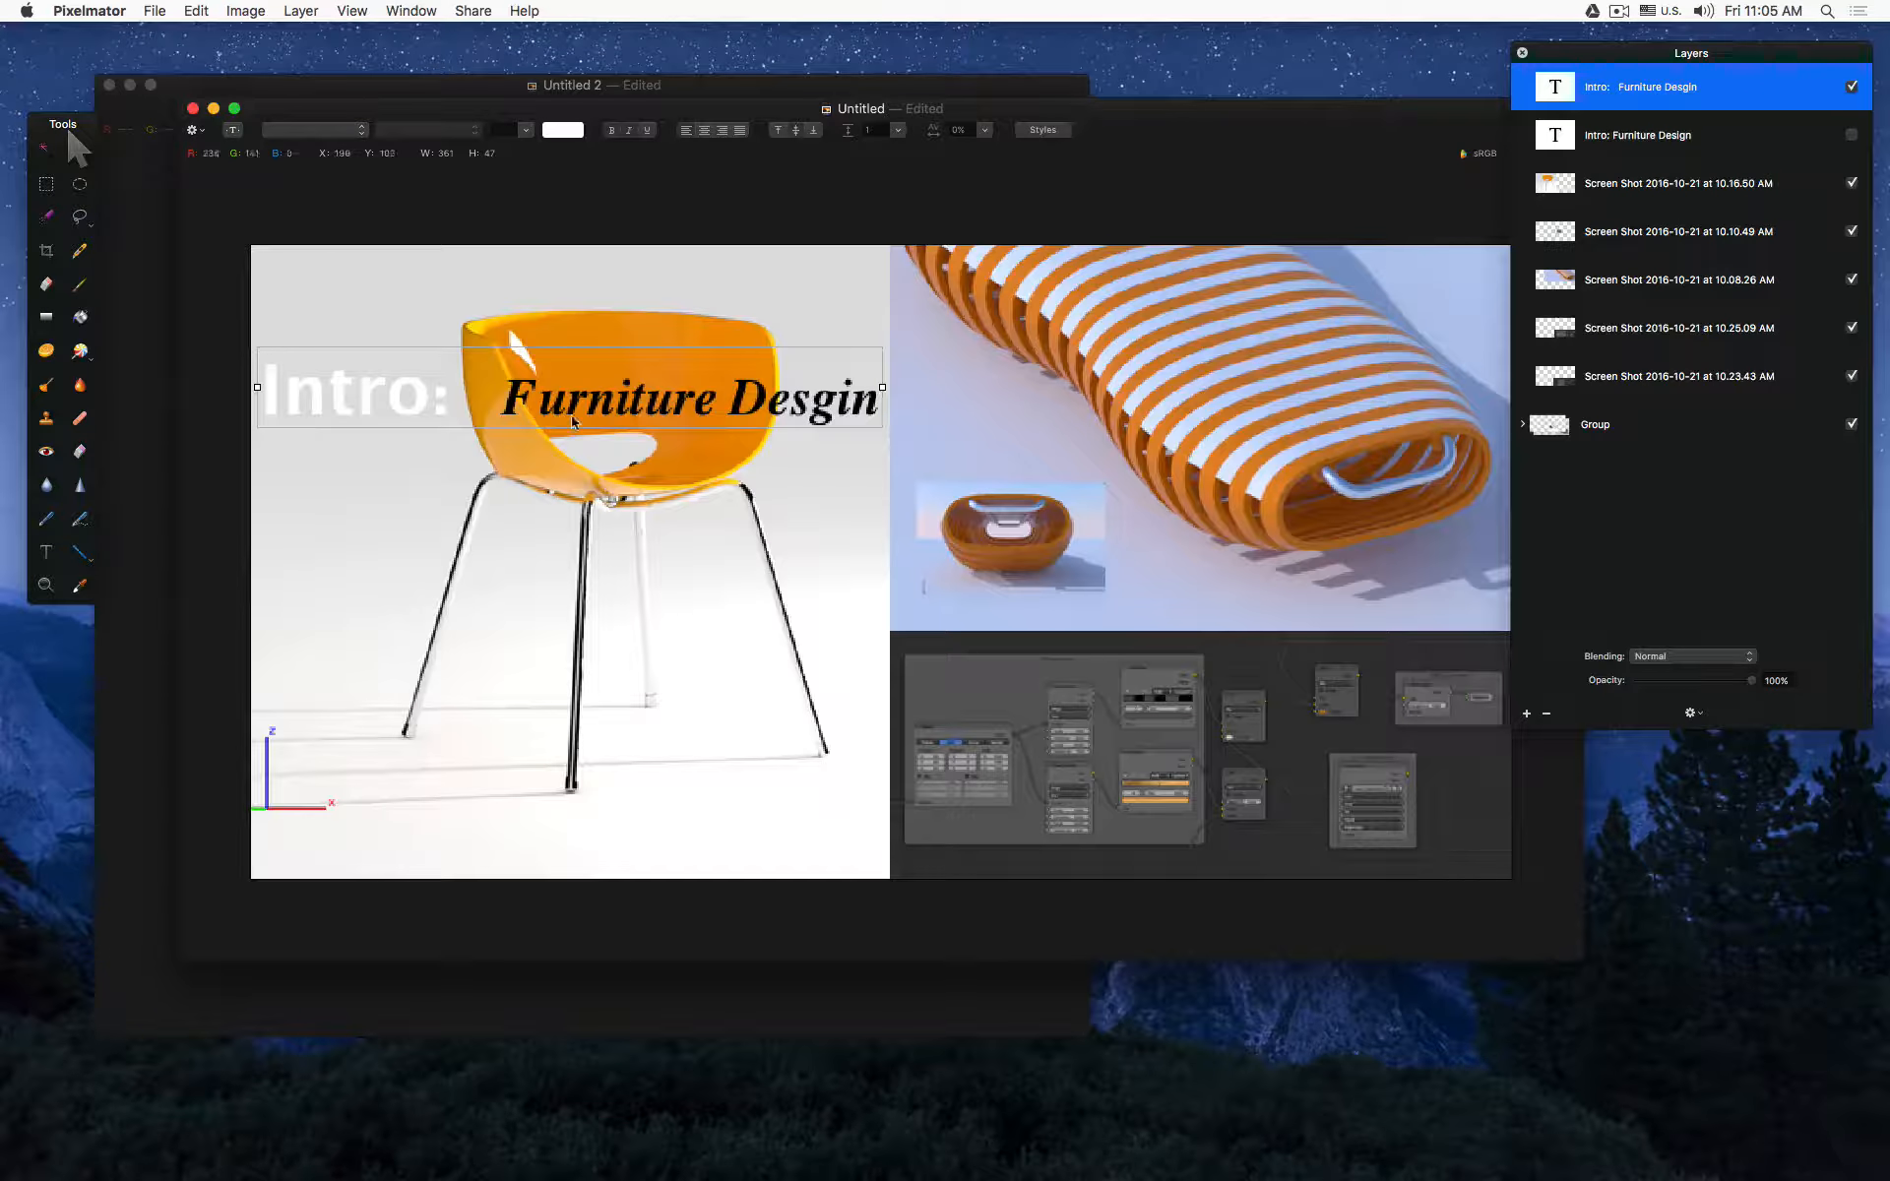
double_click(532, 404)
left_click(512, 409)
key("shift+Left")
key("shift+Left")
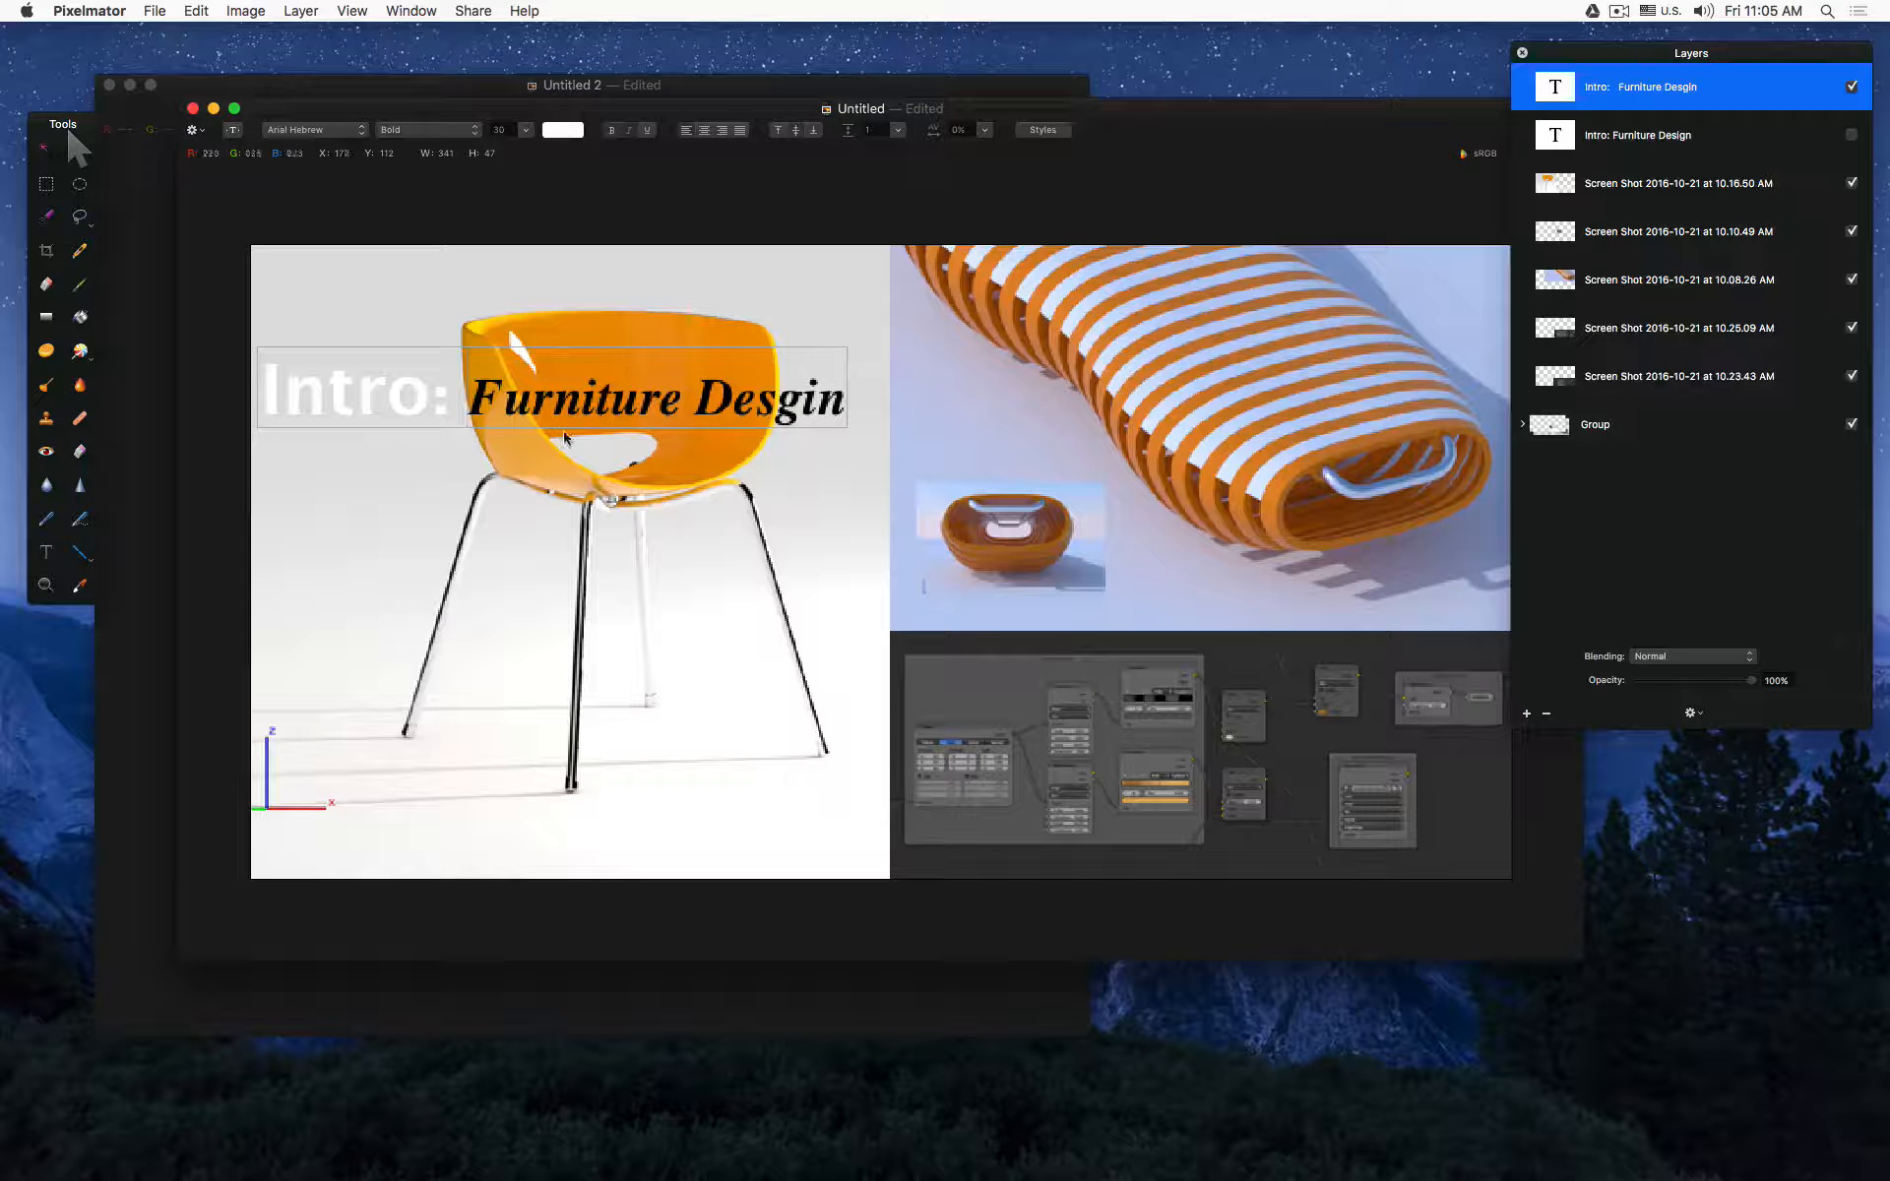
left_click(522, 224)
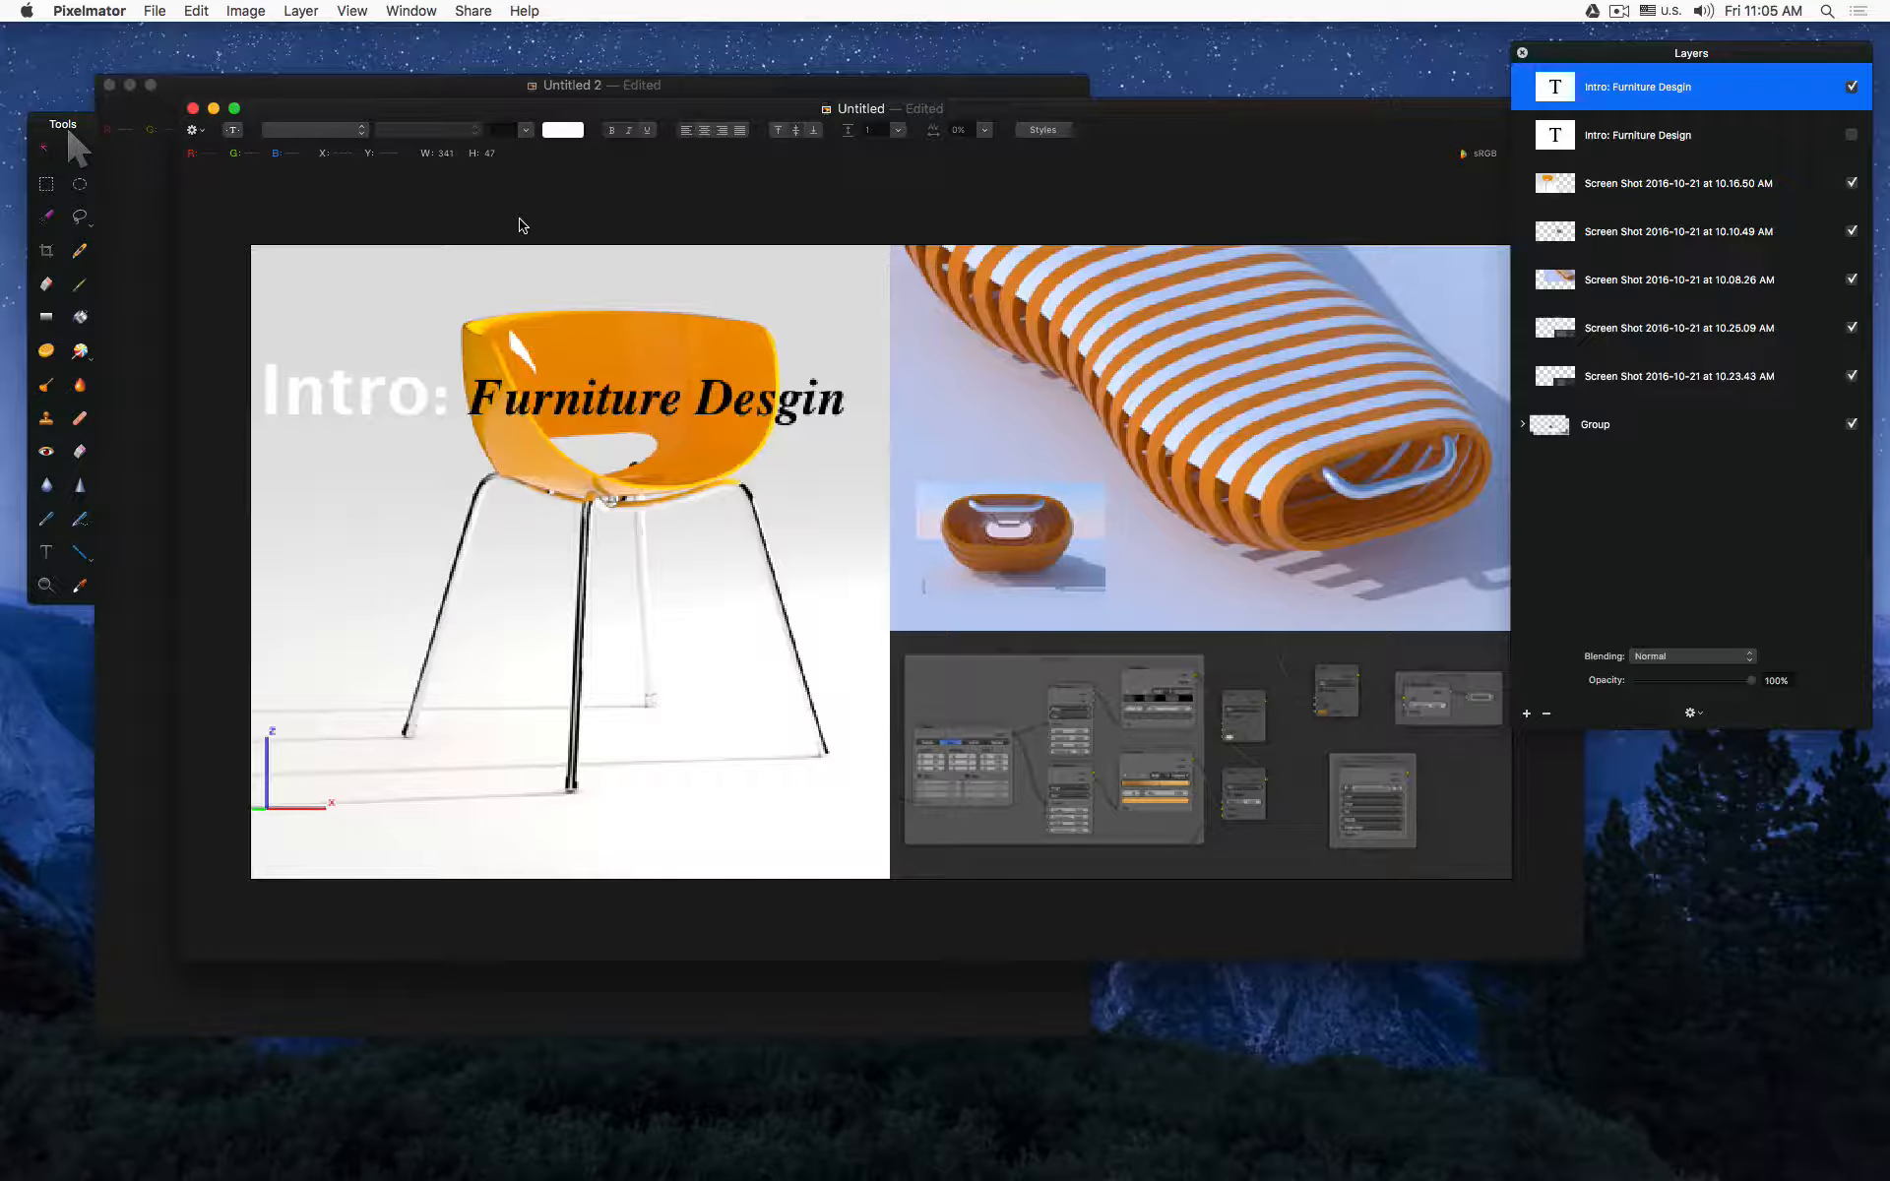
left_click_drag(522, 401, 522, 398)
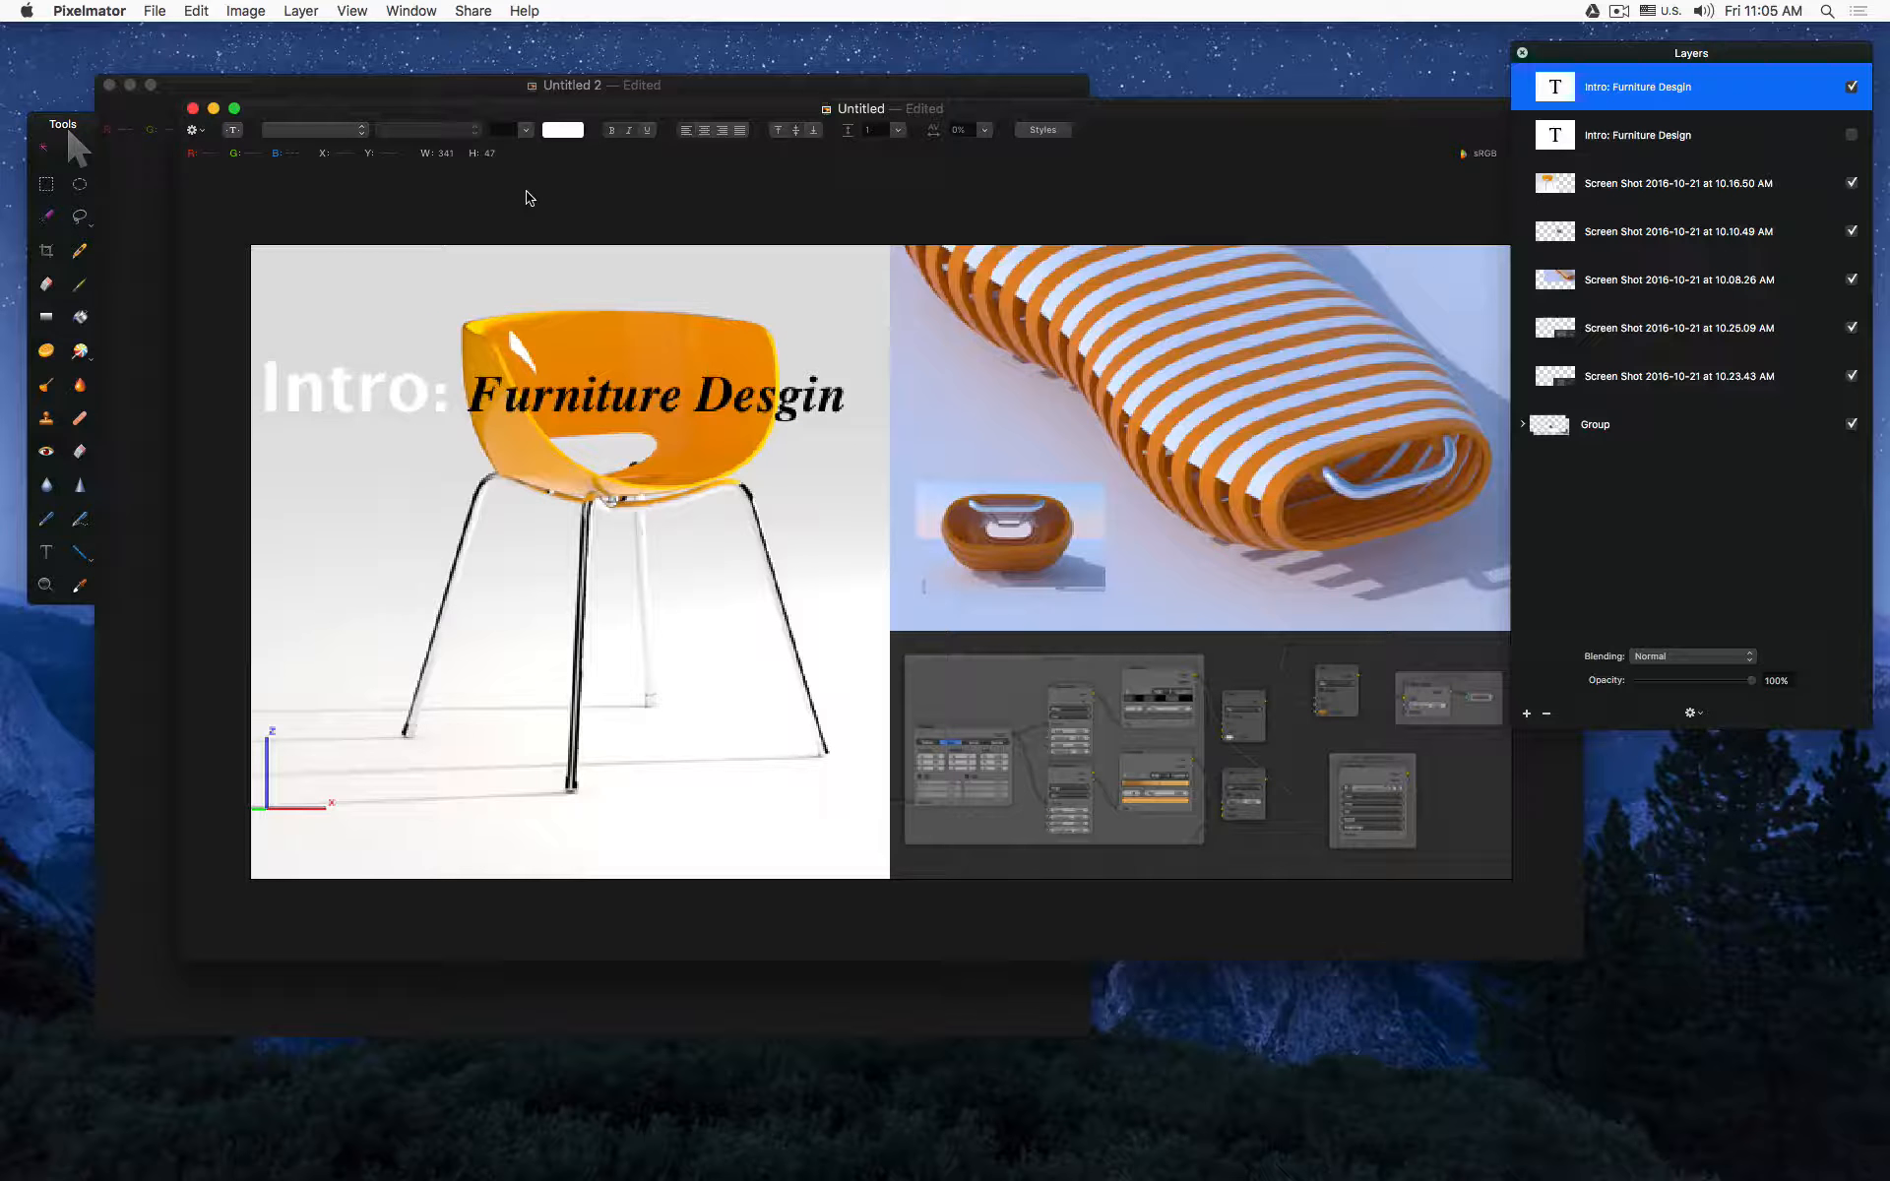
Step: Cut "Furniture Desgin" out of the title, paste it as a separate text layer and place it below "Intro:"
double_click(471, 399)
left_click_drag(472, 399, 954, 393)
key("super+x")
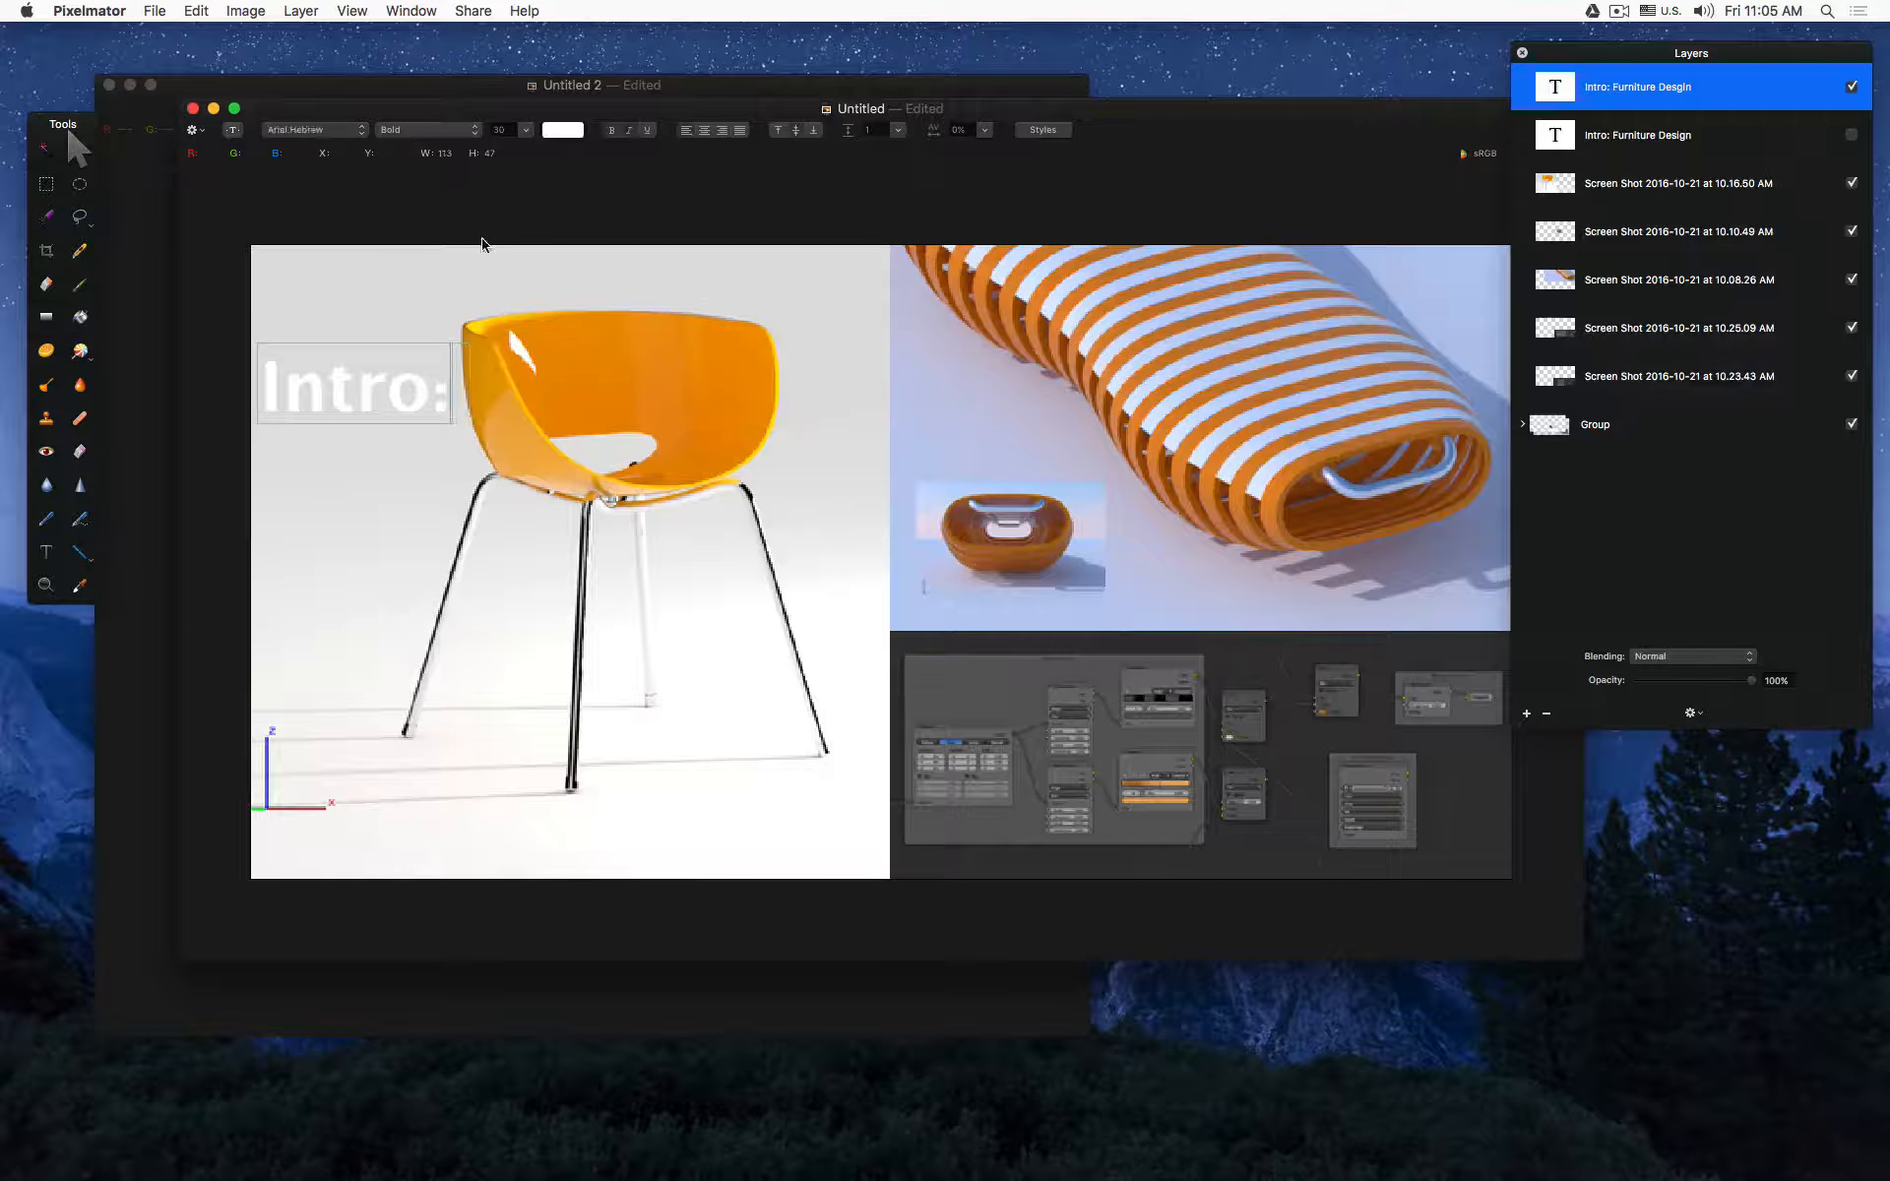
left_click(465, 244)
key("super+v")
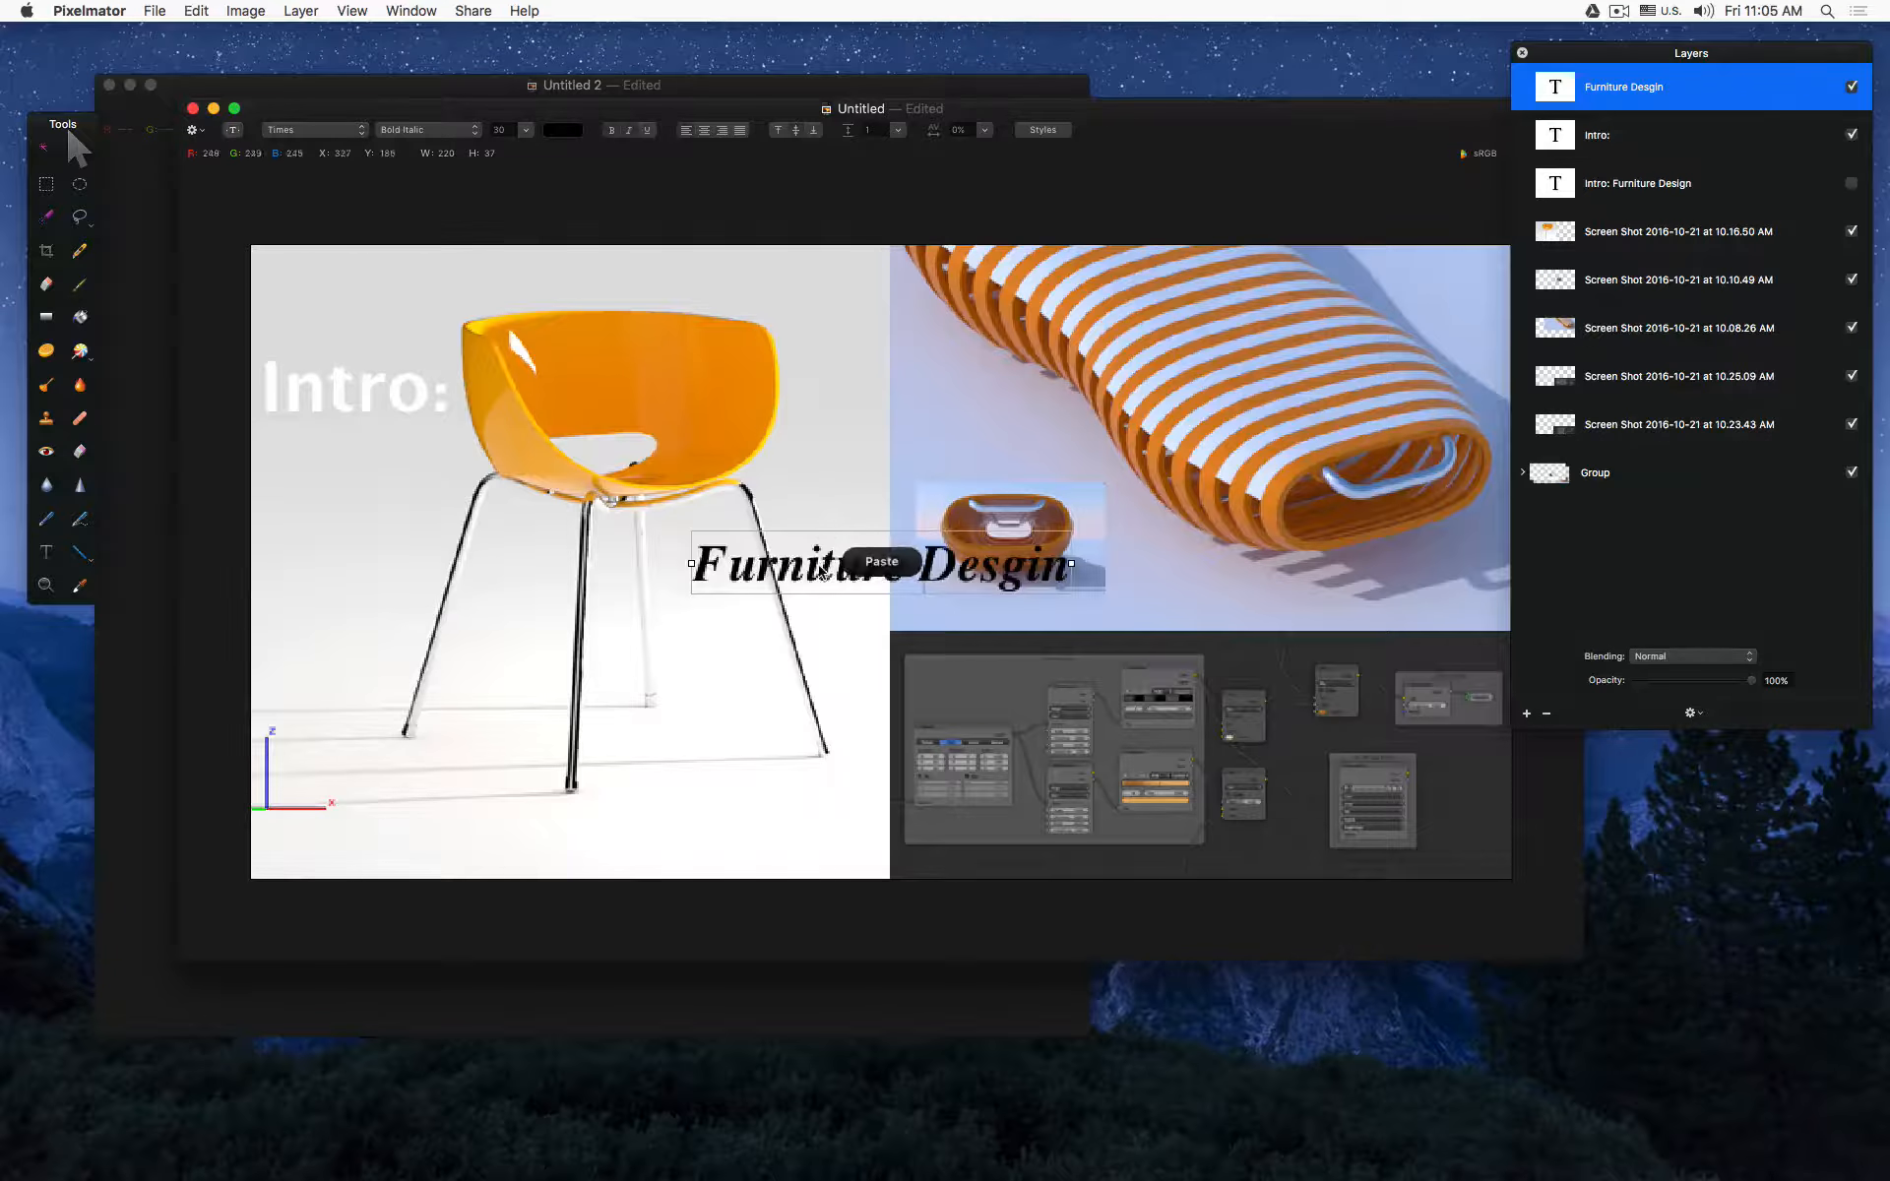
left_click_drag(821, 569, 431, 471)
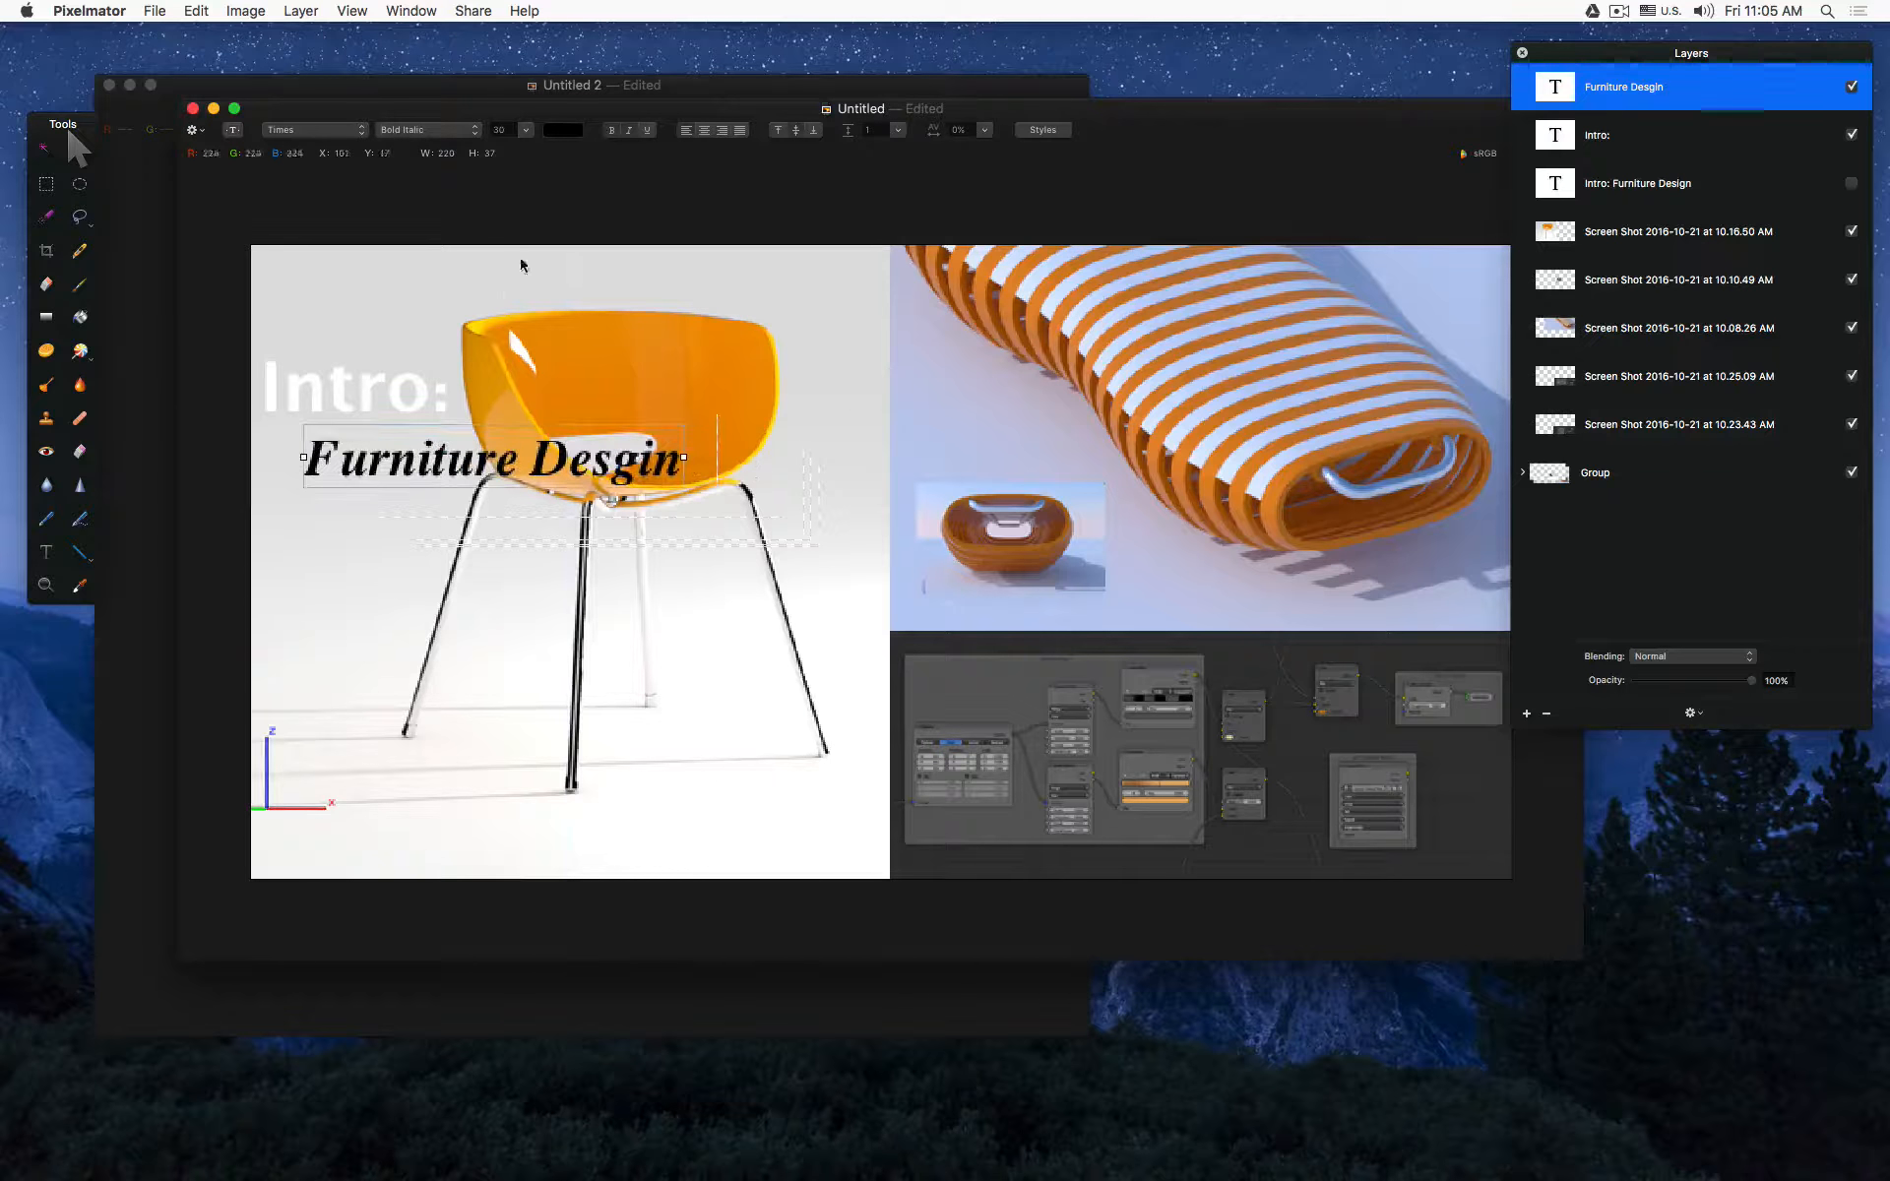
Step: Move both text layers up to the chair image's upper edge and left-align "Furniture Desgin" with "Intro:"
left_click(388, 399, "shift")
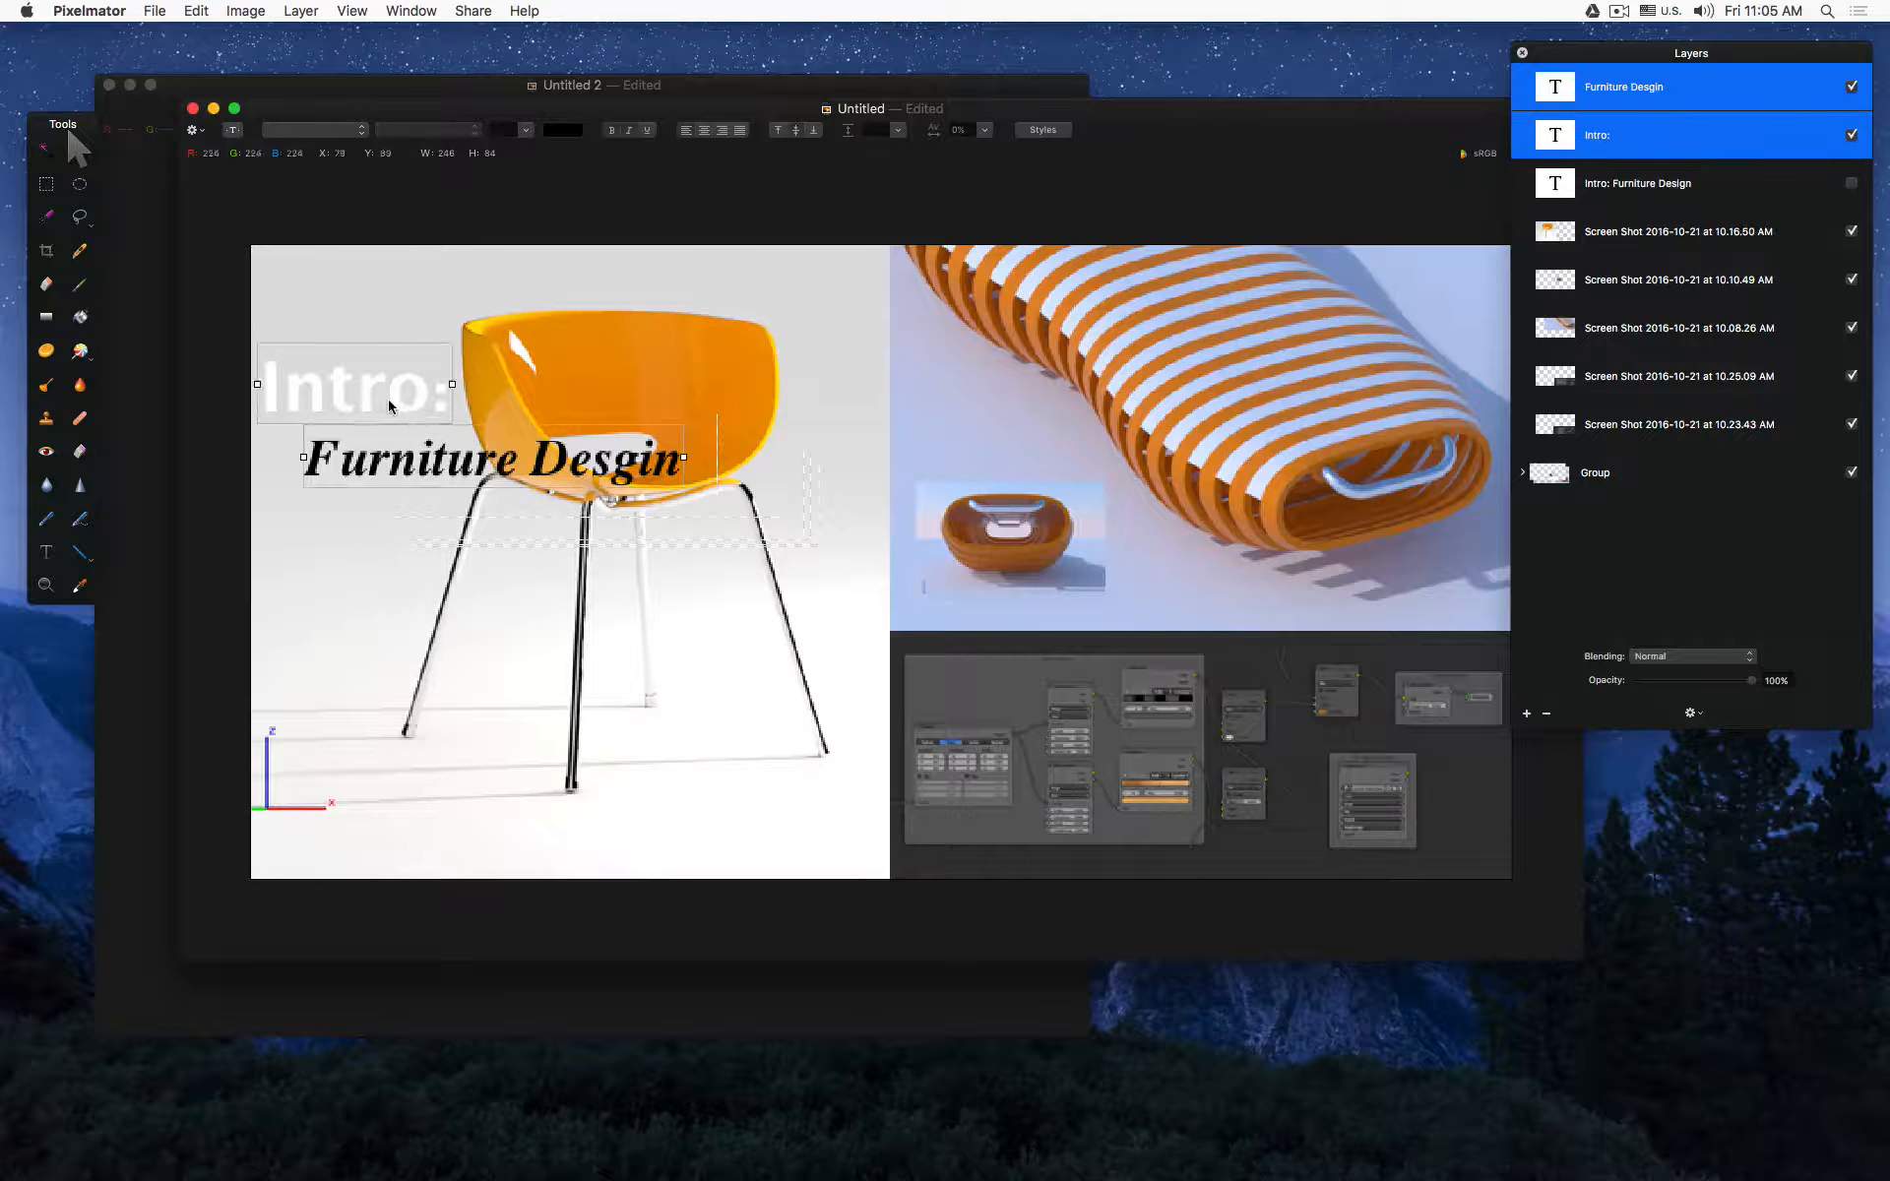
left_click_drag(388, 398, 399, 303)
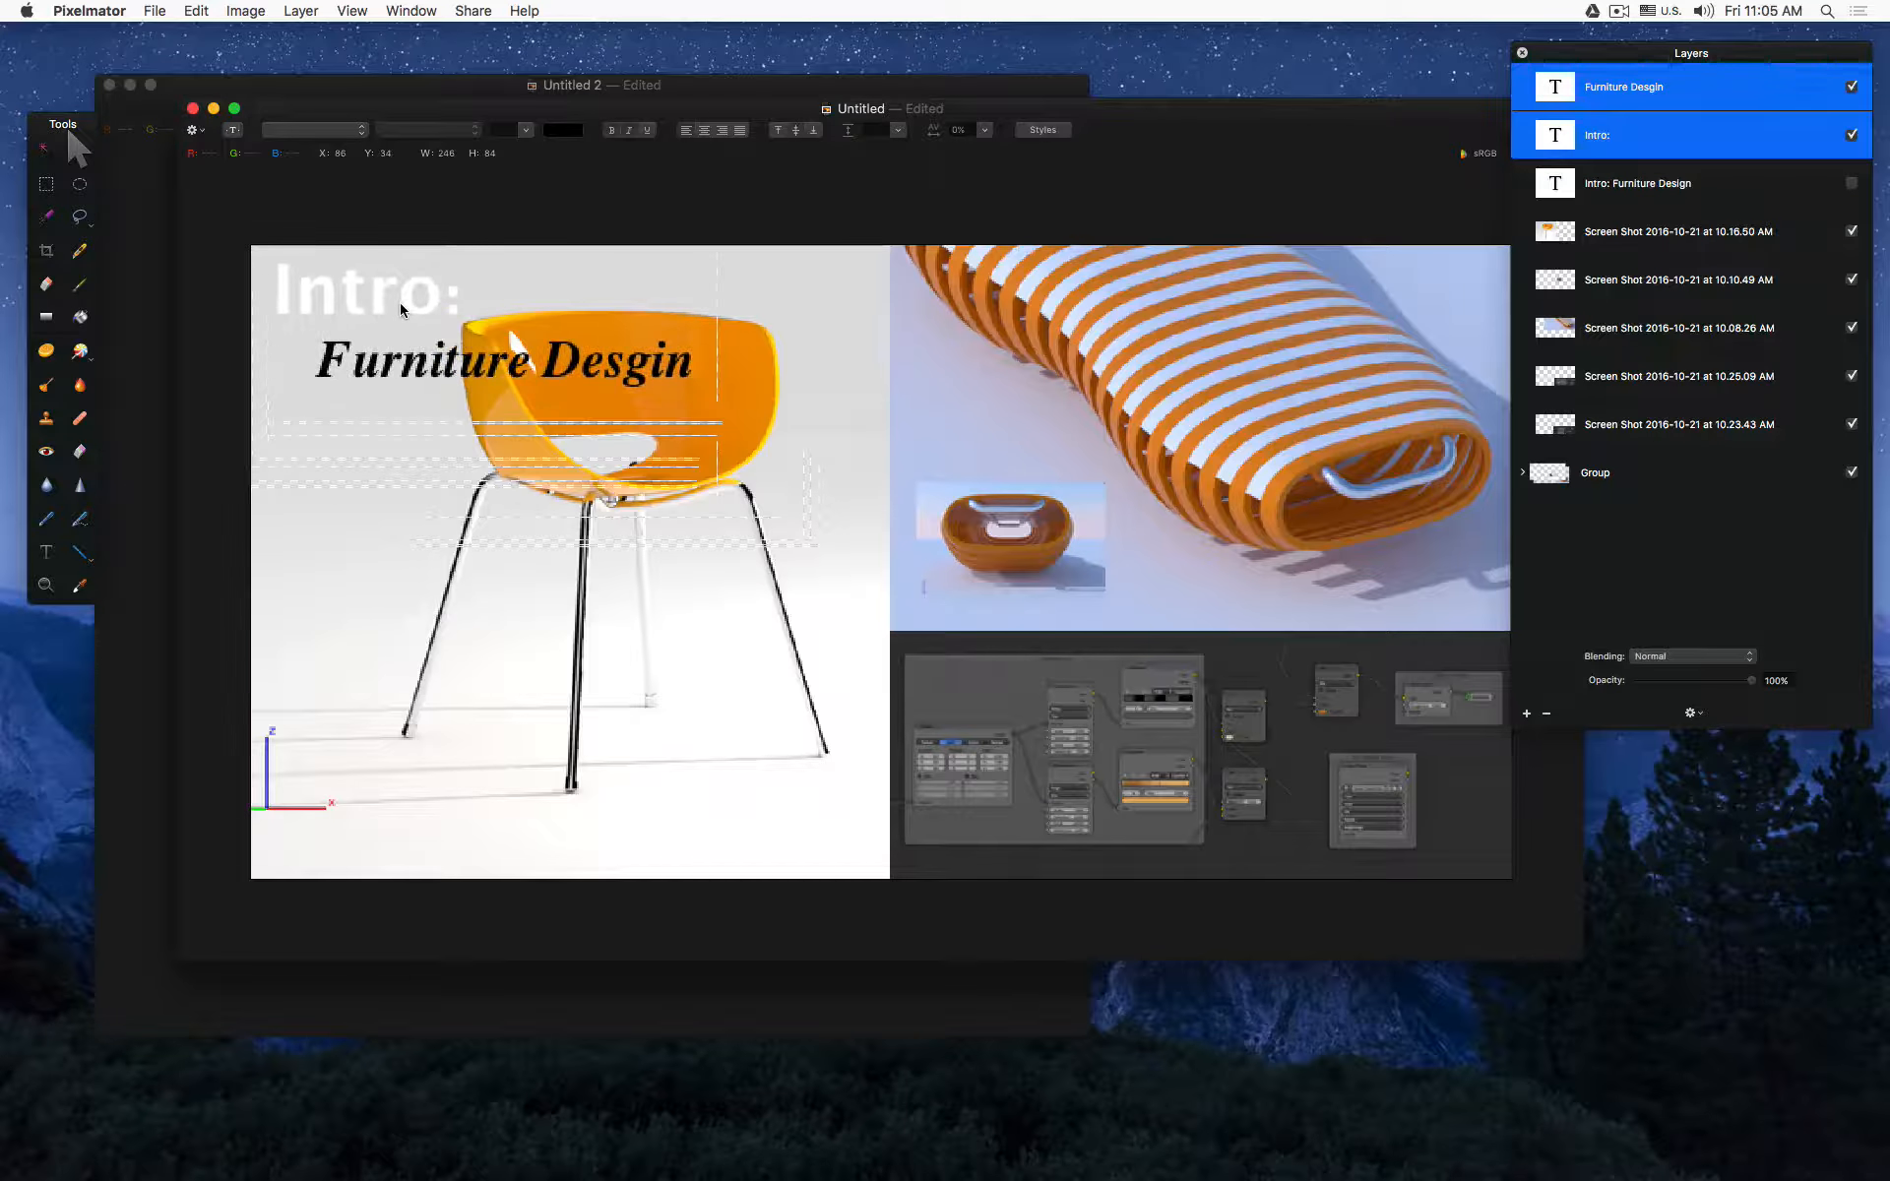
left_click(1571, 191)
left_click(1575, 135)
left_click(1575, 86)
mouse_move(399, 365)
left_mouse_down()
mouse_move(462, 365)
mouse_move(429, 446)
mouse_move(406, 370)
mouse_move(365, 364)
left_mouse_up()
left_click(577, 216)
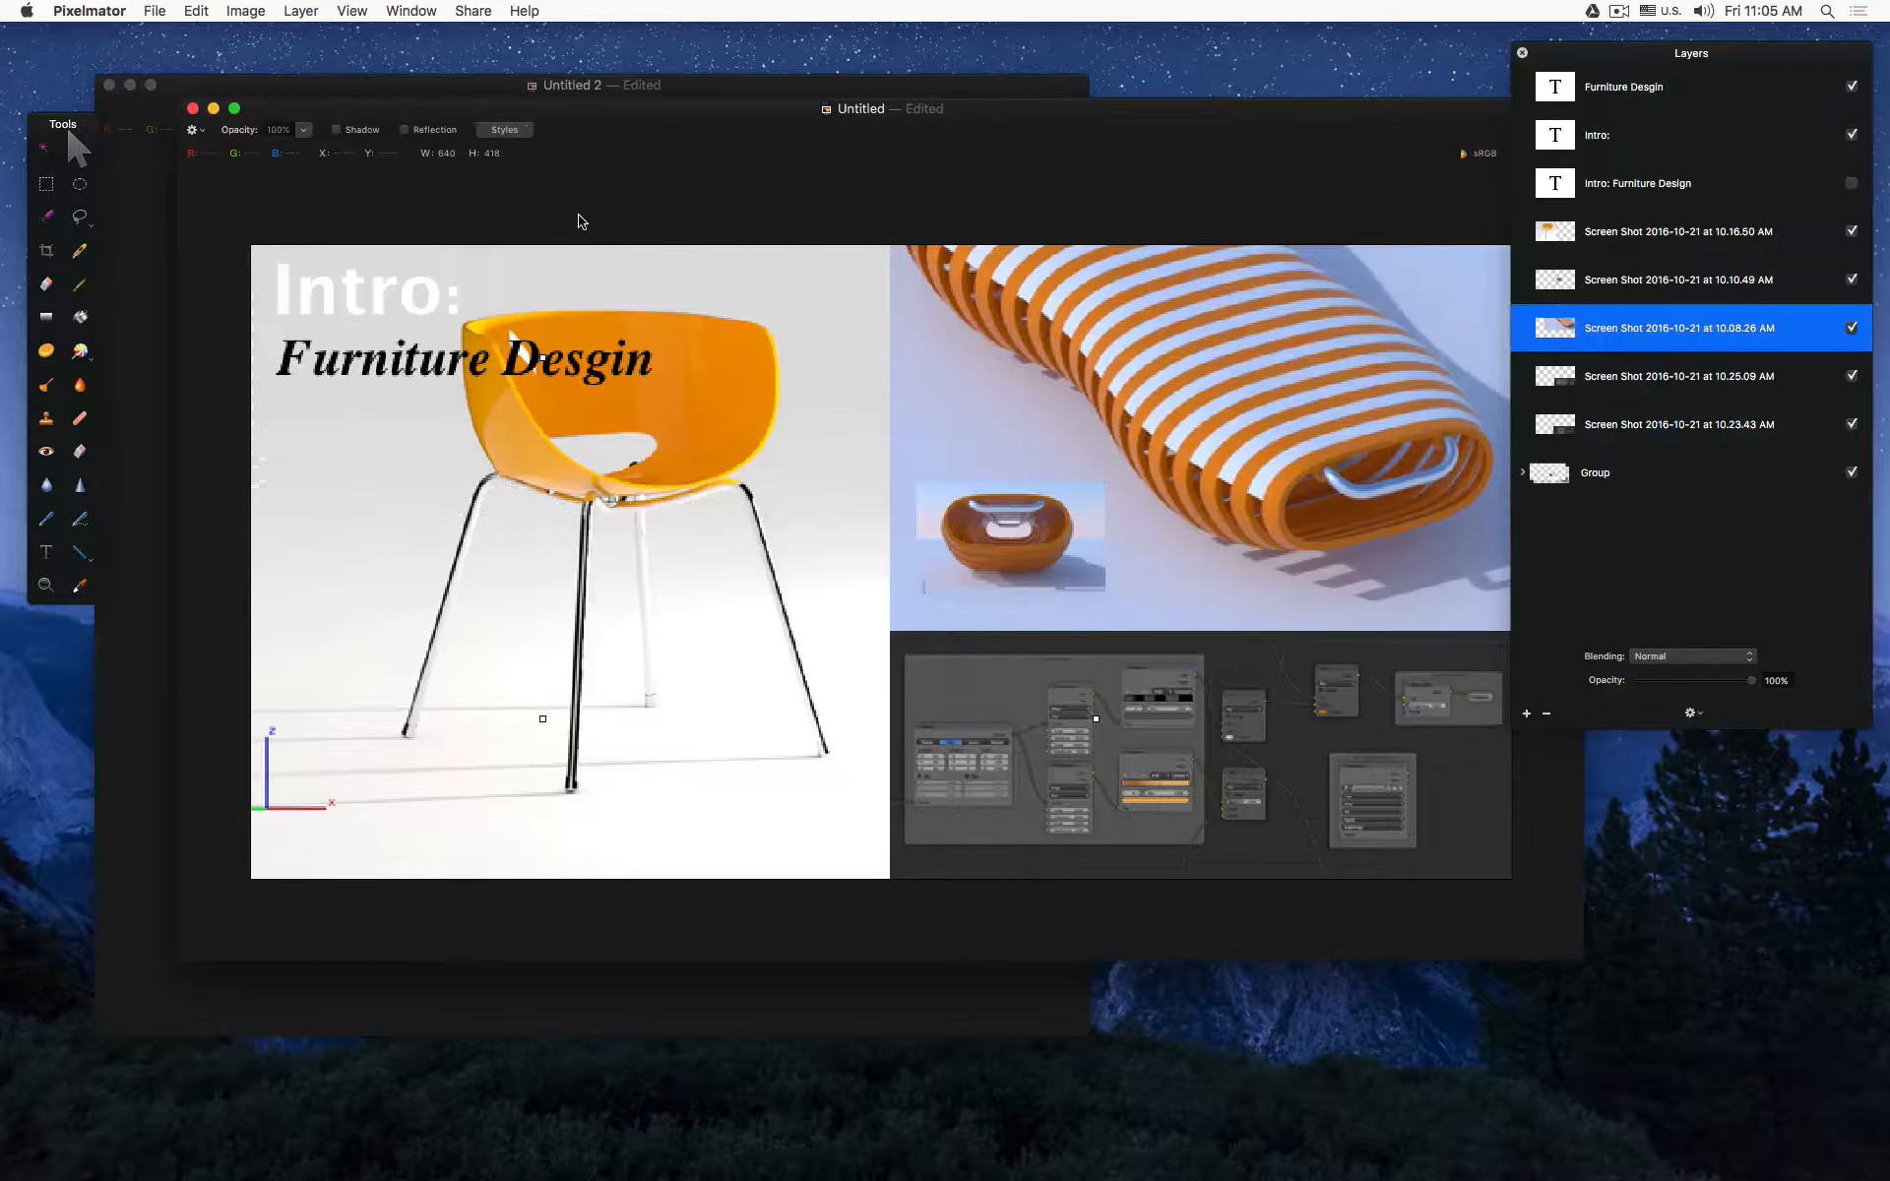
left_click(369, 303, "shift")
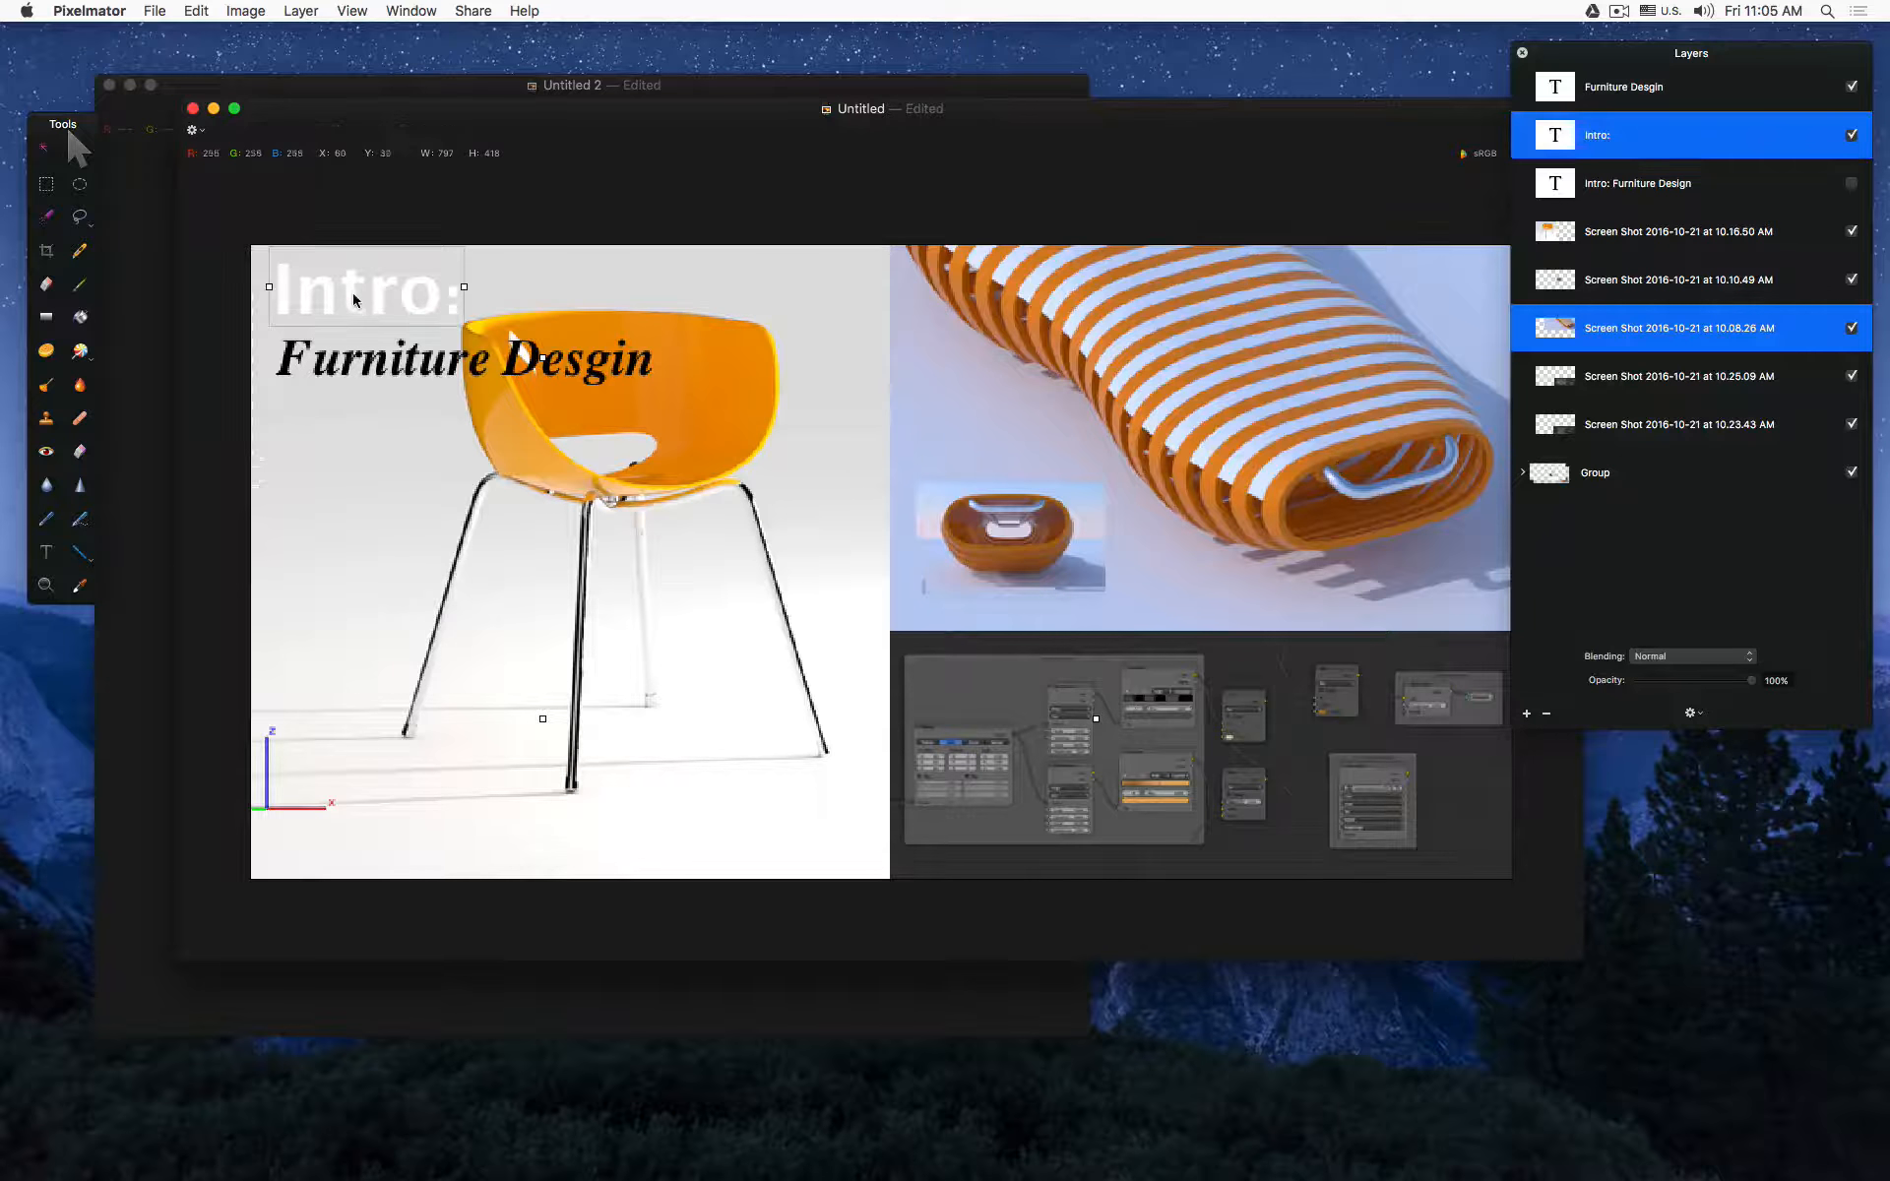
left_click_drag(349, 284, 352, 322)
key("super+z")
left_click(1571, 200)
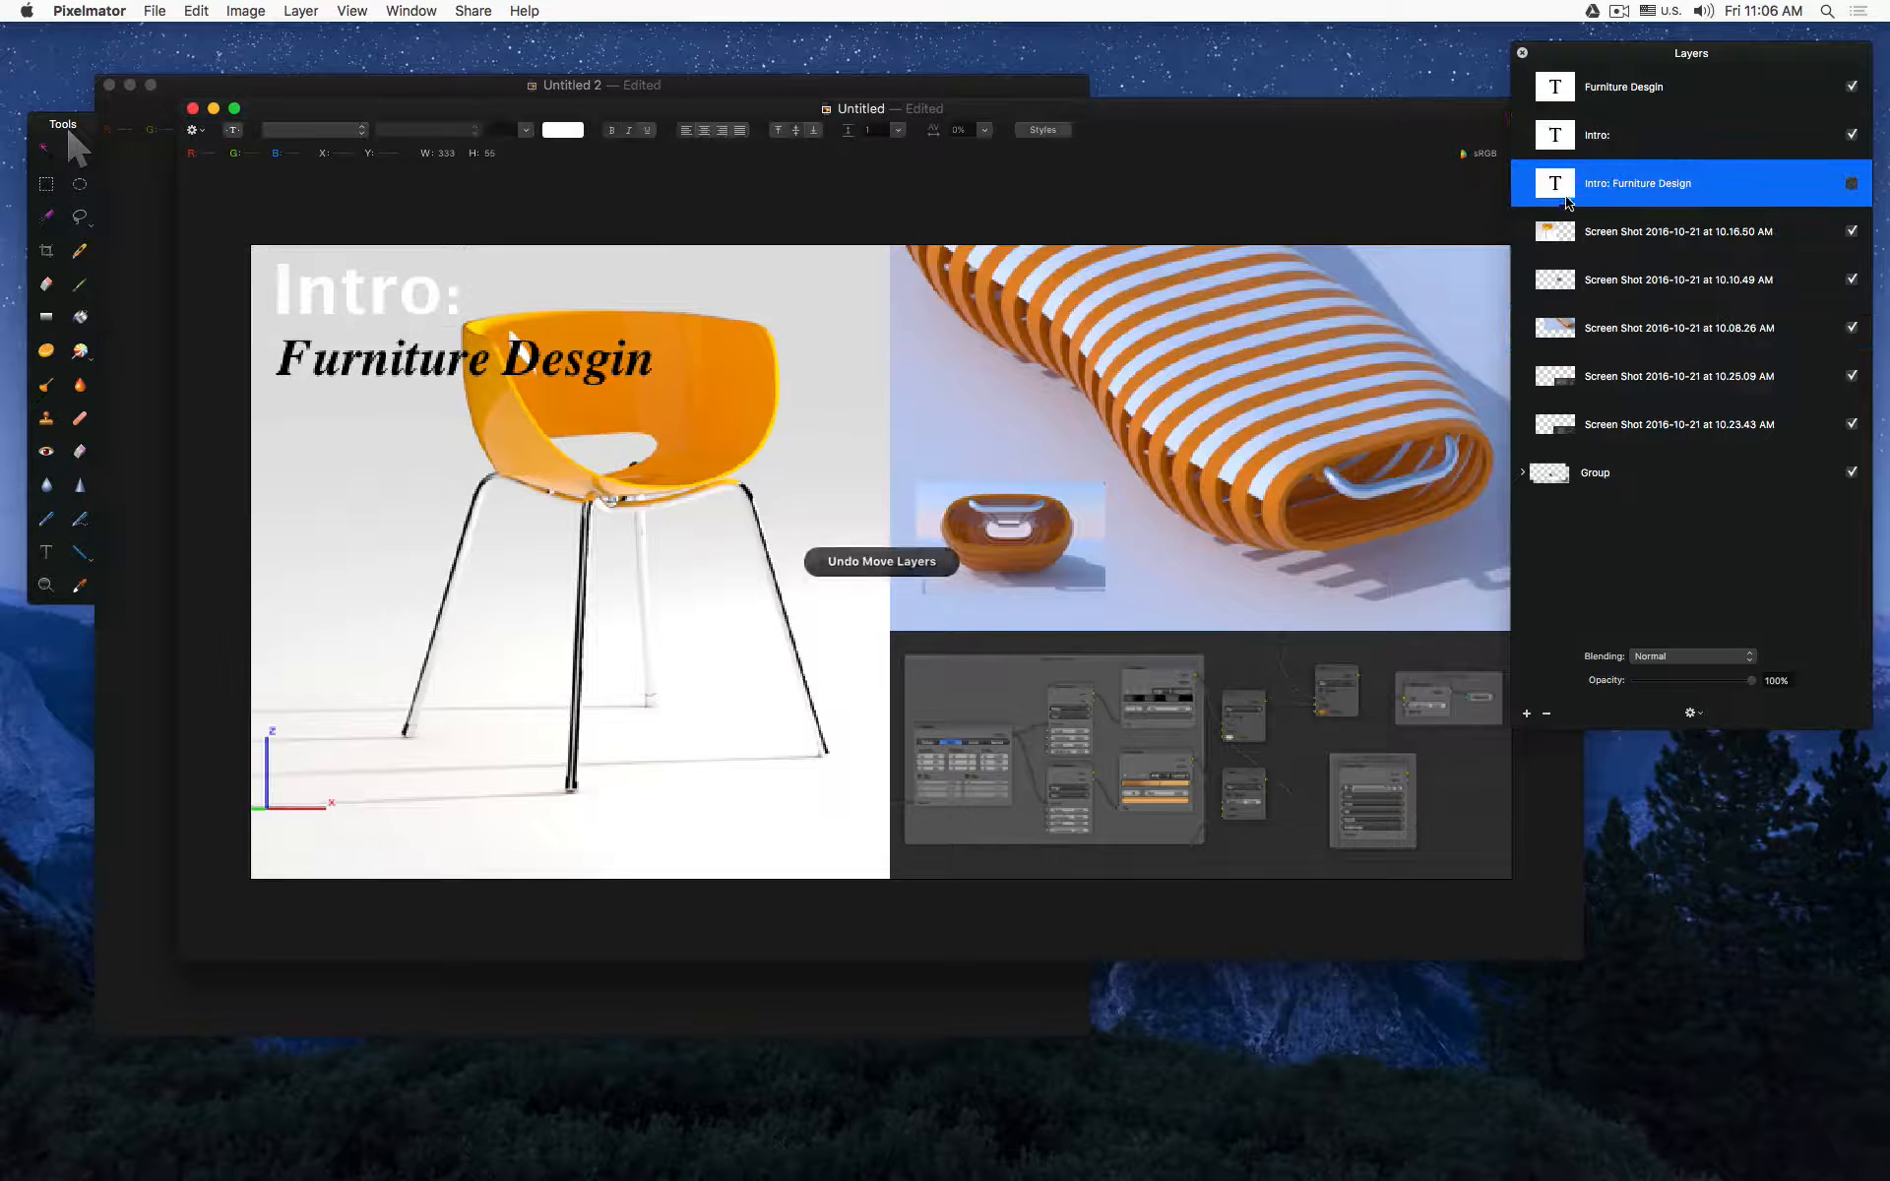
Step: Rotate the "Intro:" and "Furniture Desgin" layers together by 90° and place them vertically to the left of the orange chair
left_click(1549, 103)
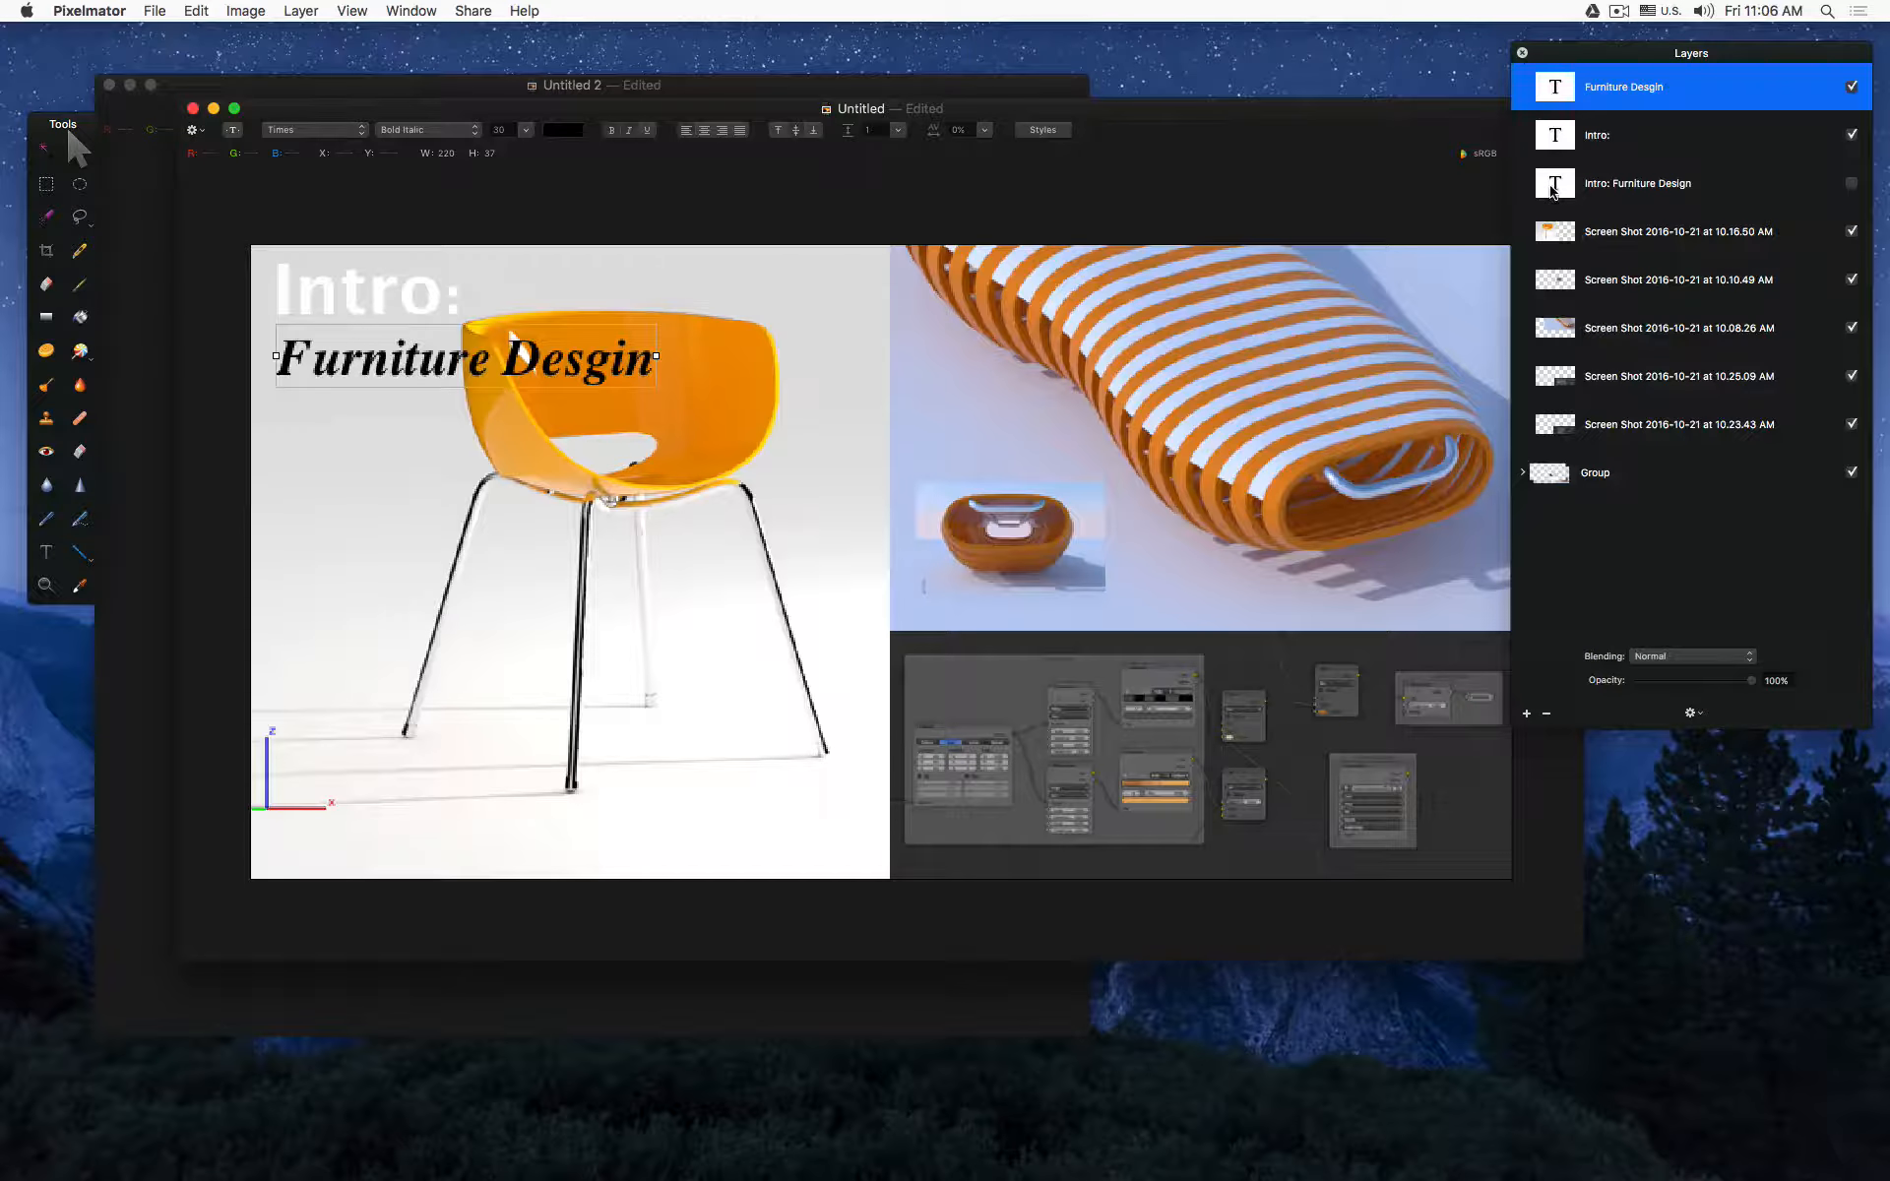
left_click(1555, 140, "shift")
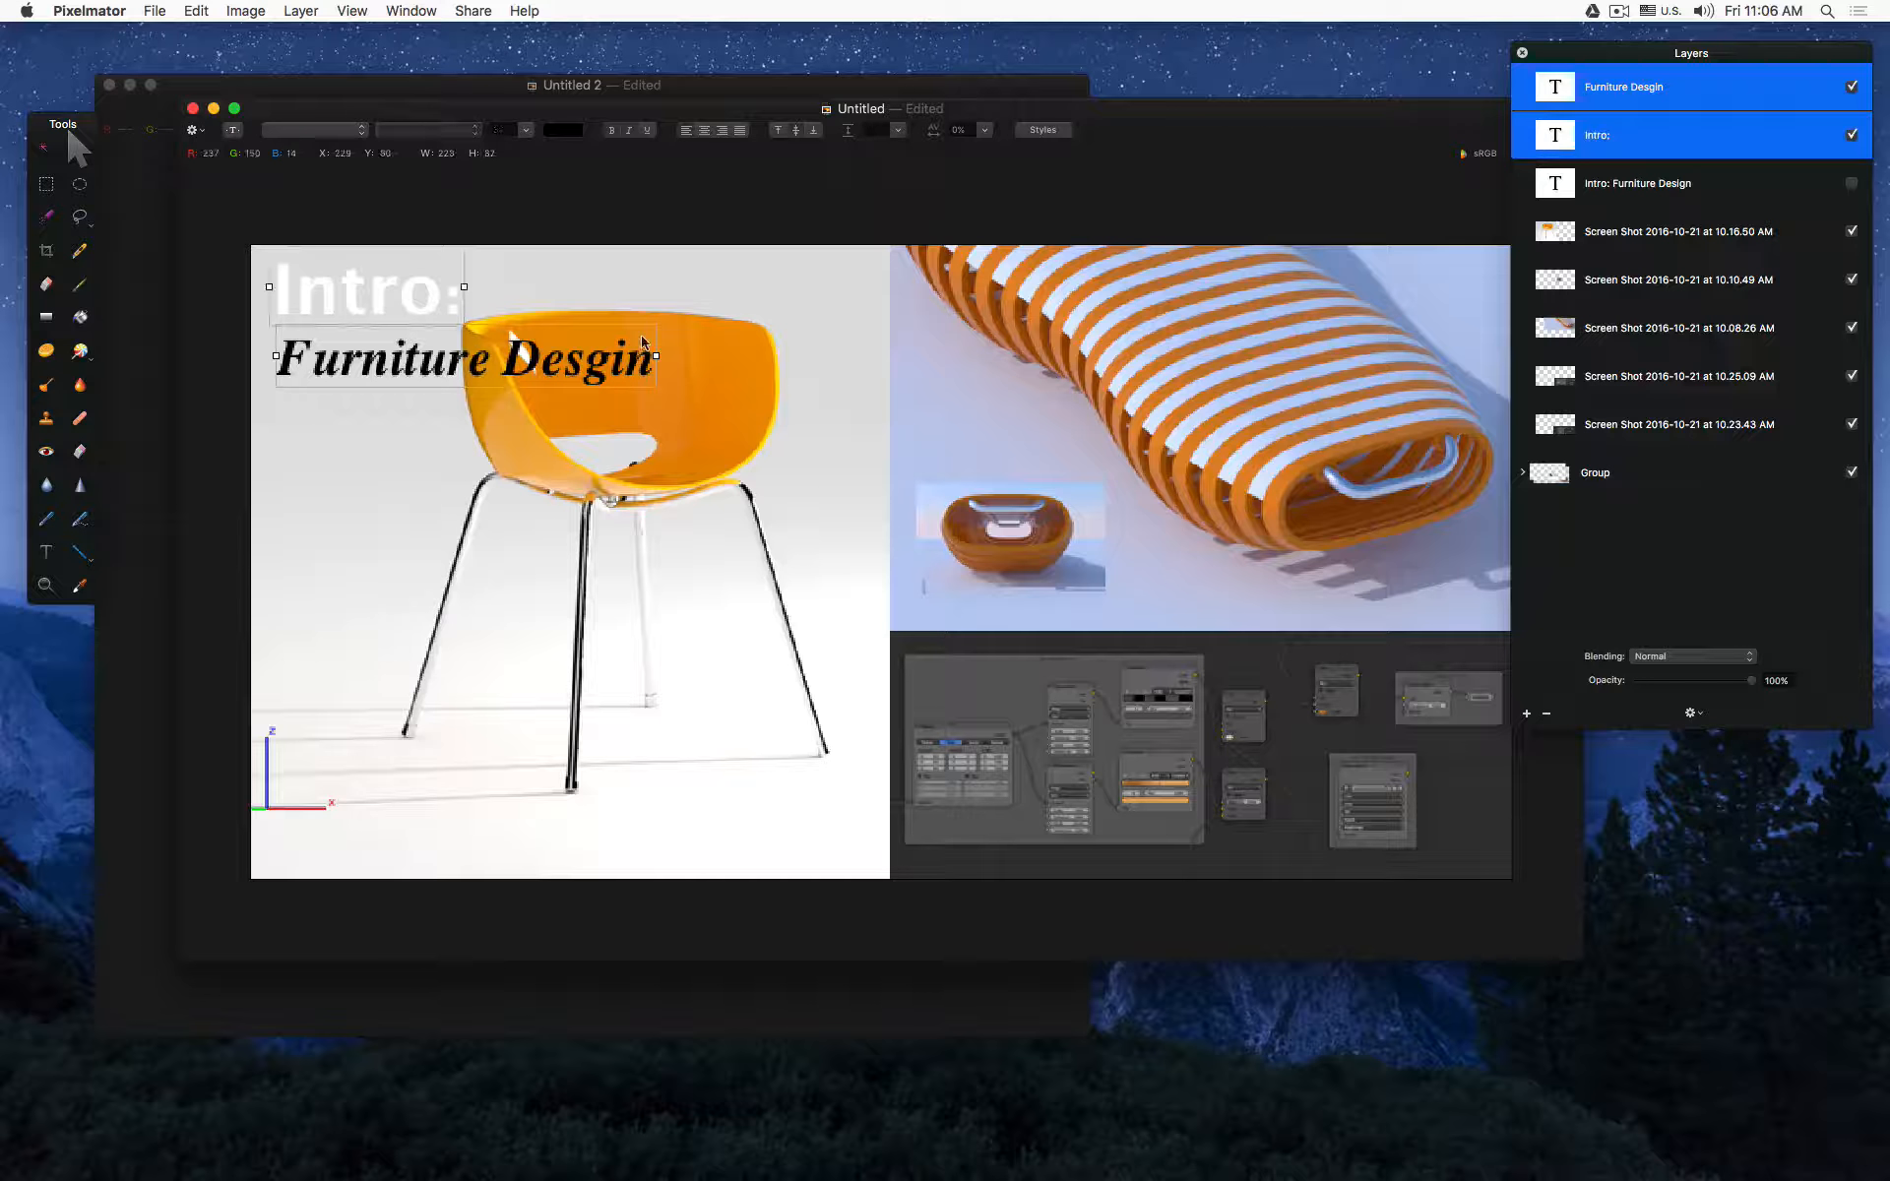
left_click_drag(351, 293, 361, 421)
key("super+f")
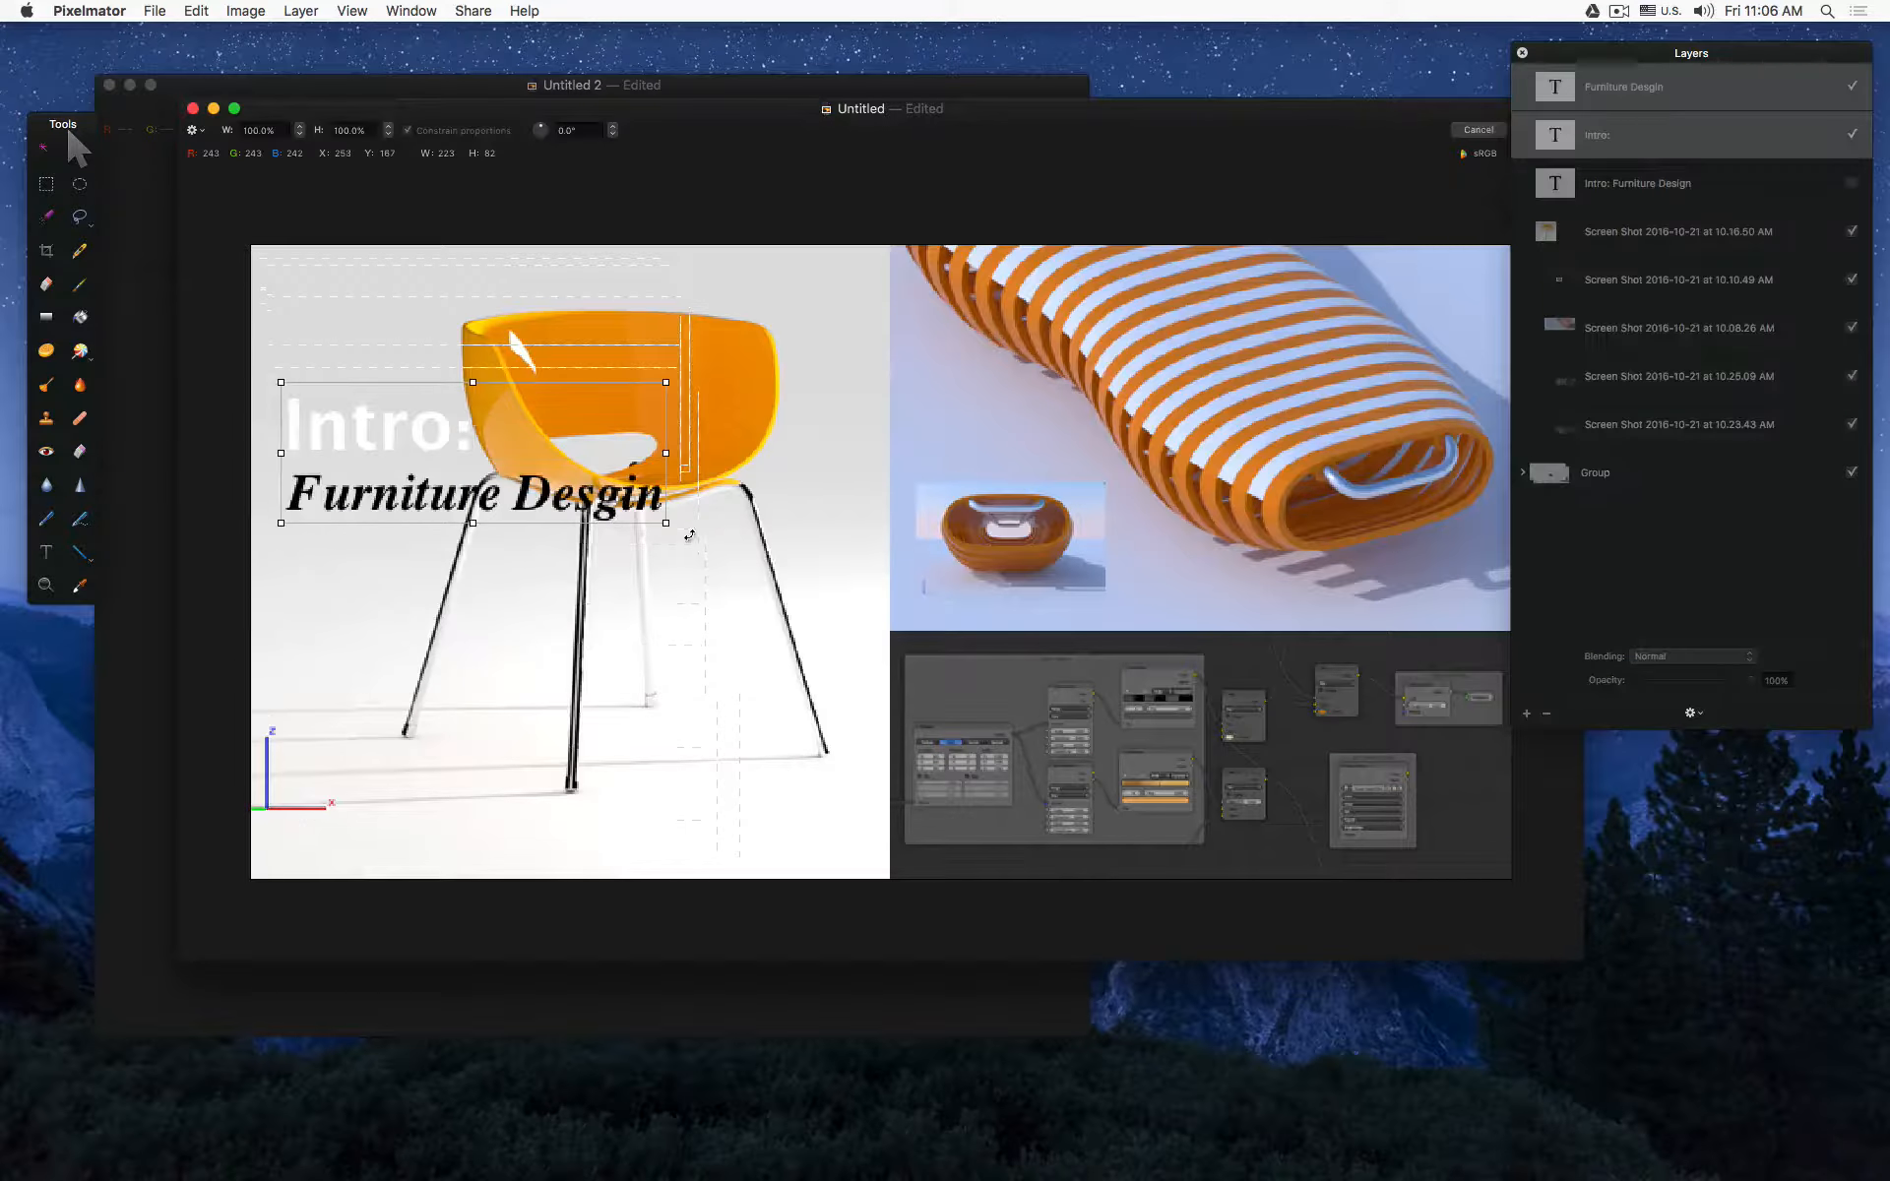
left_click_drag(690, 534, 393, 670)
left_click_drag(489, 346, 374, 323)
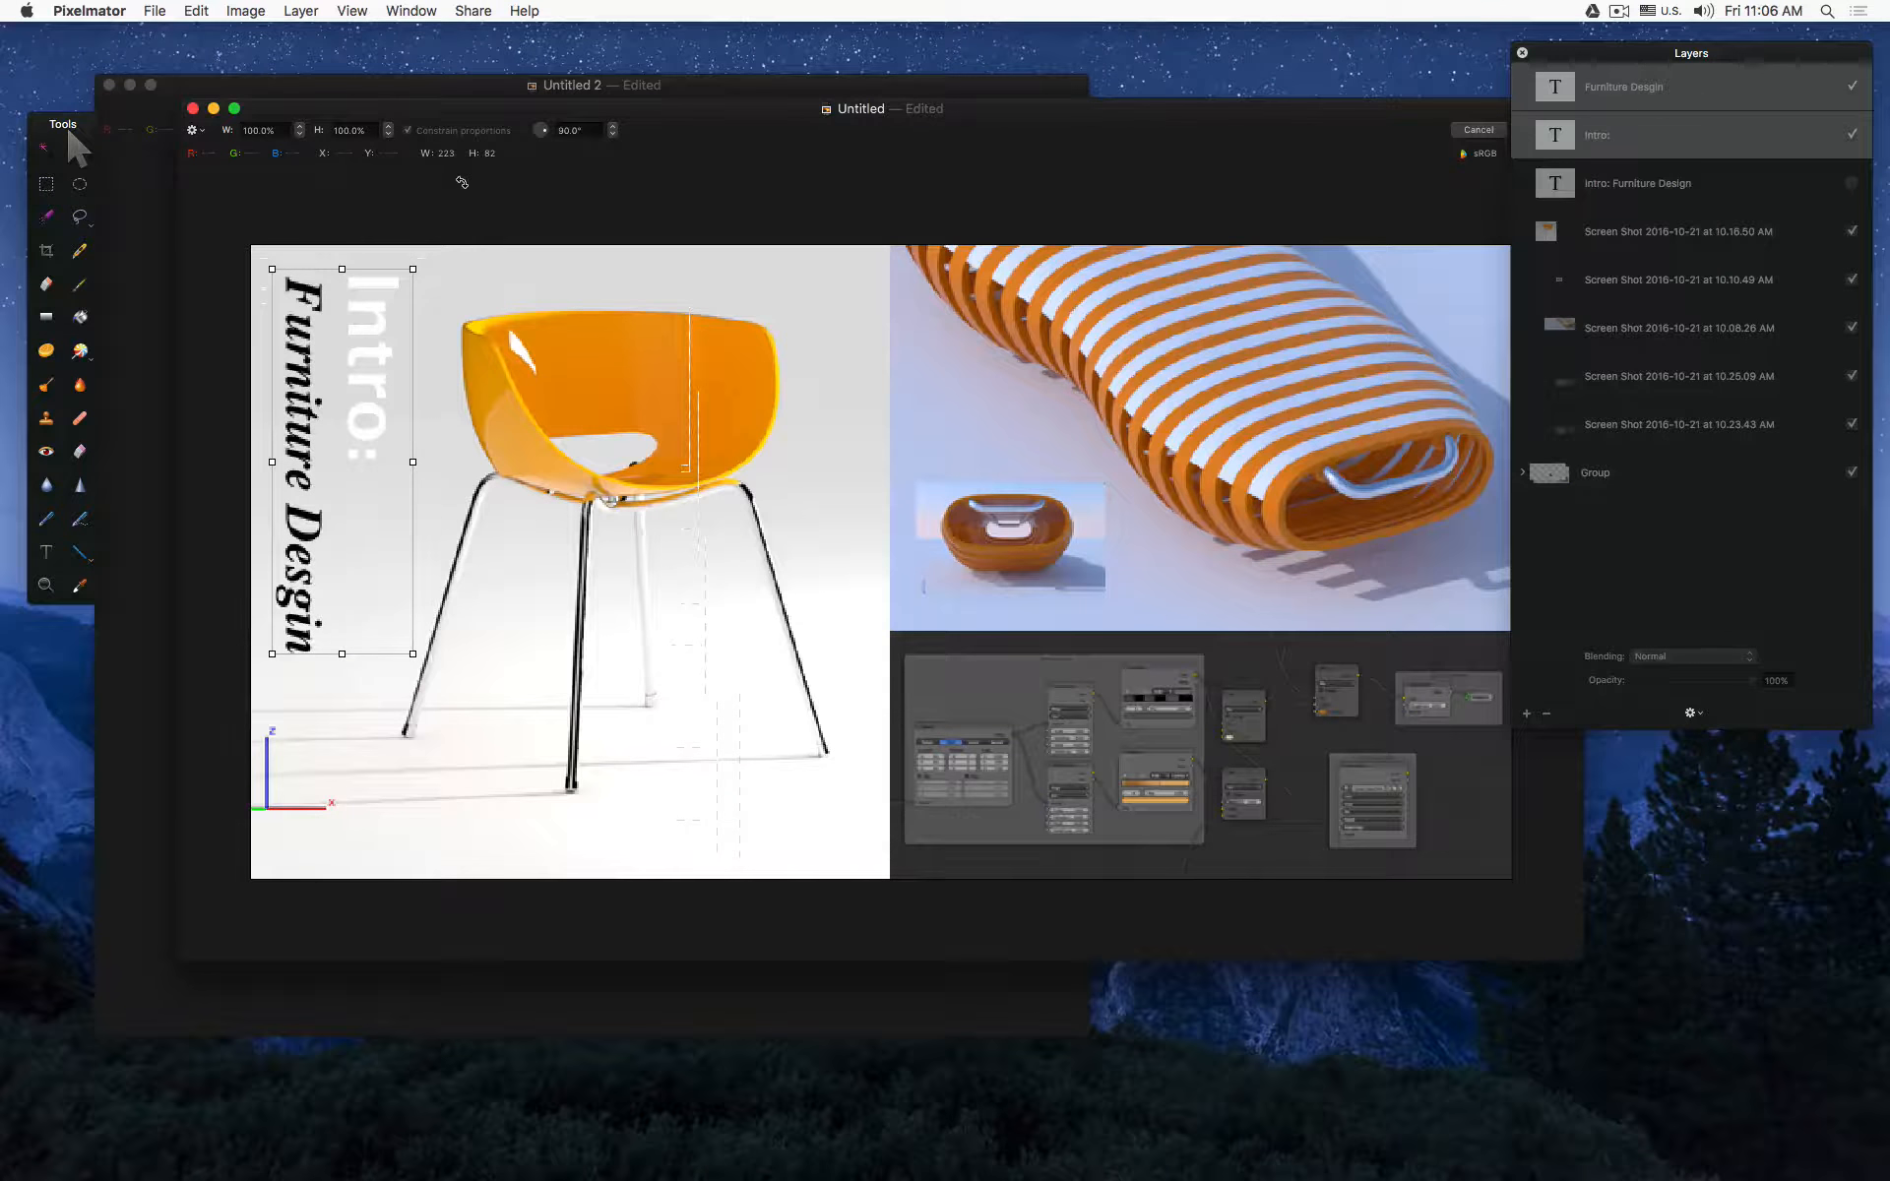
key("Return")
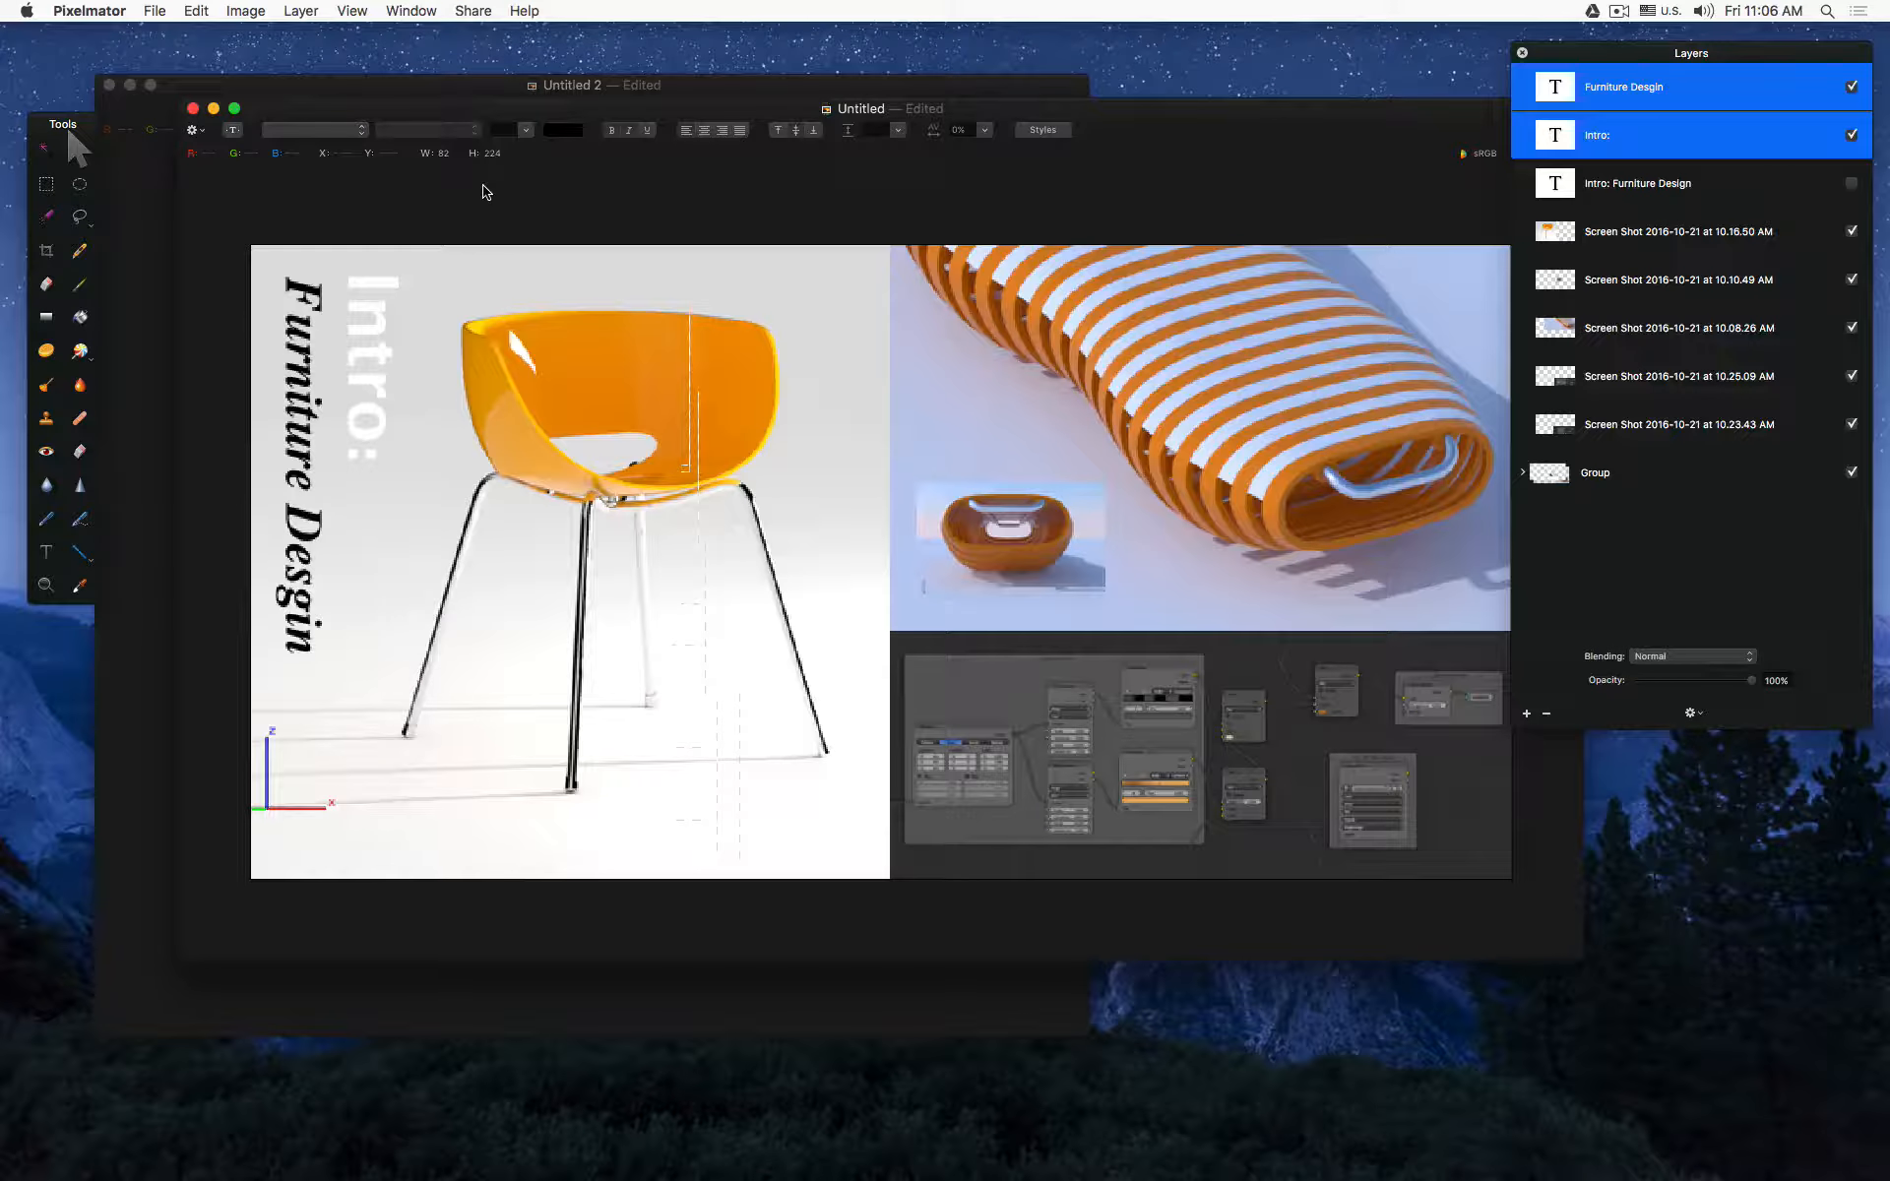
Step: Hide the separate "Furniture Desgin" and "Intro:" text layers and show the "Intro: Furniture Design" layer
left_click(666, 92)
left_click(1363, 920)
left_click(1851, 87)
left_click(1852, 135)
left_click(1852, 183)
left_click(1732, 134)
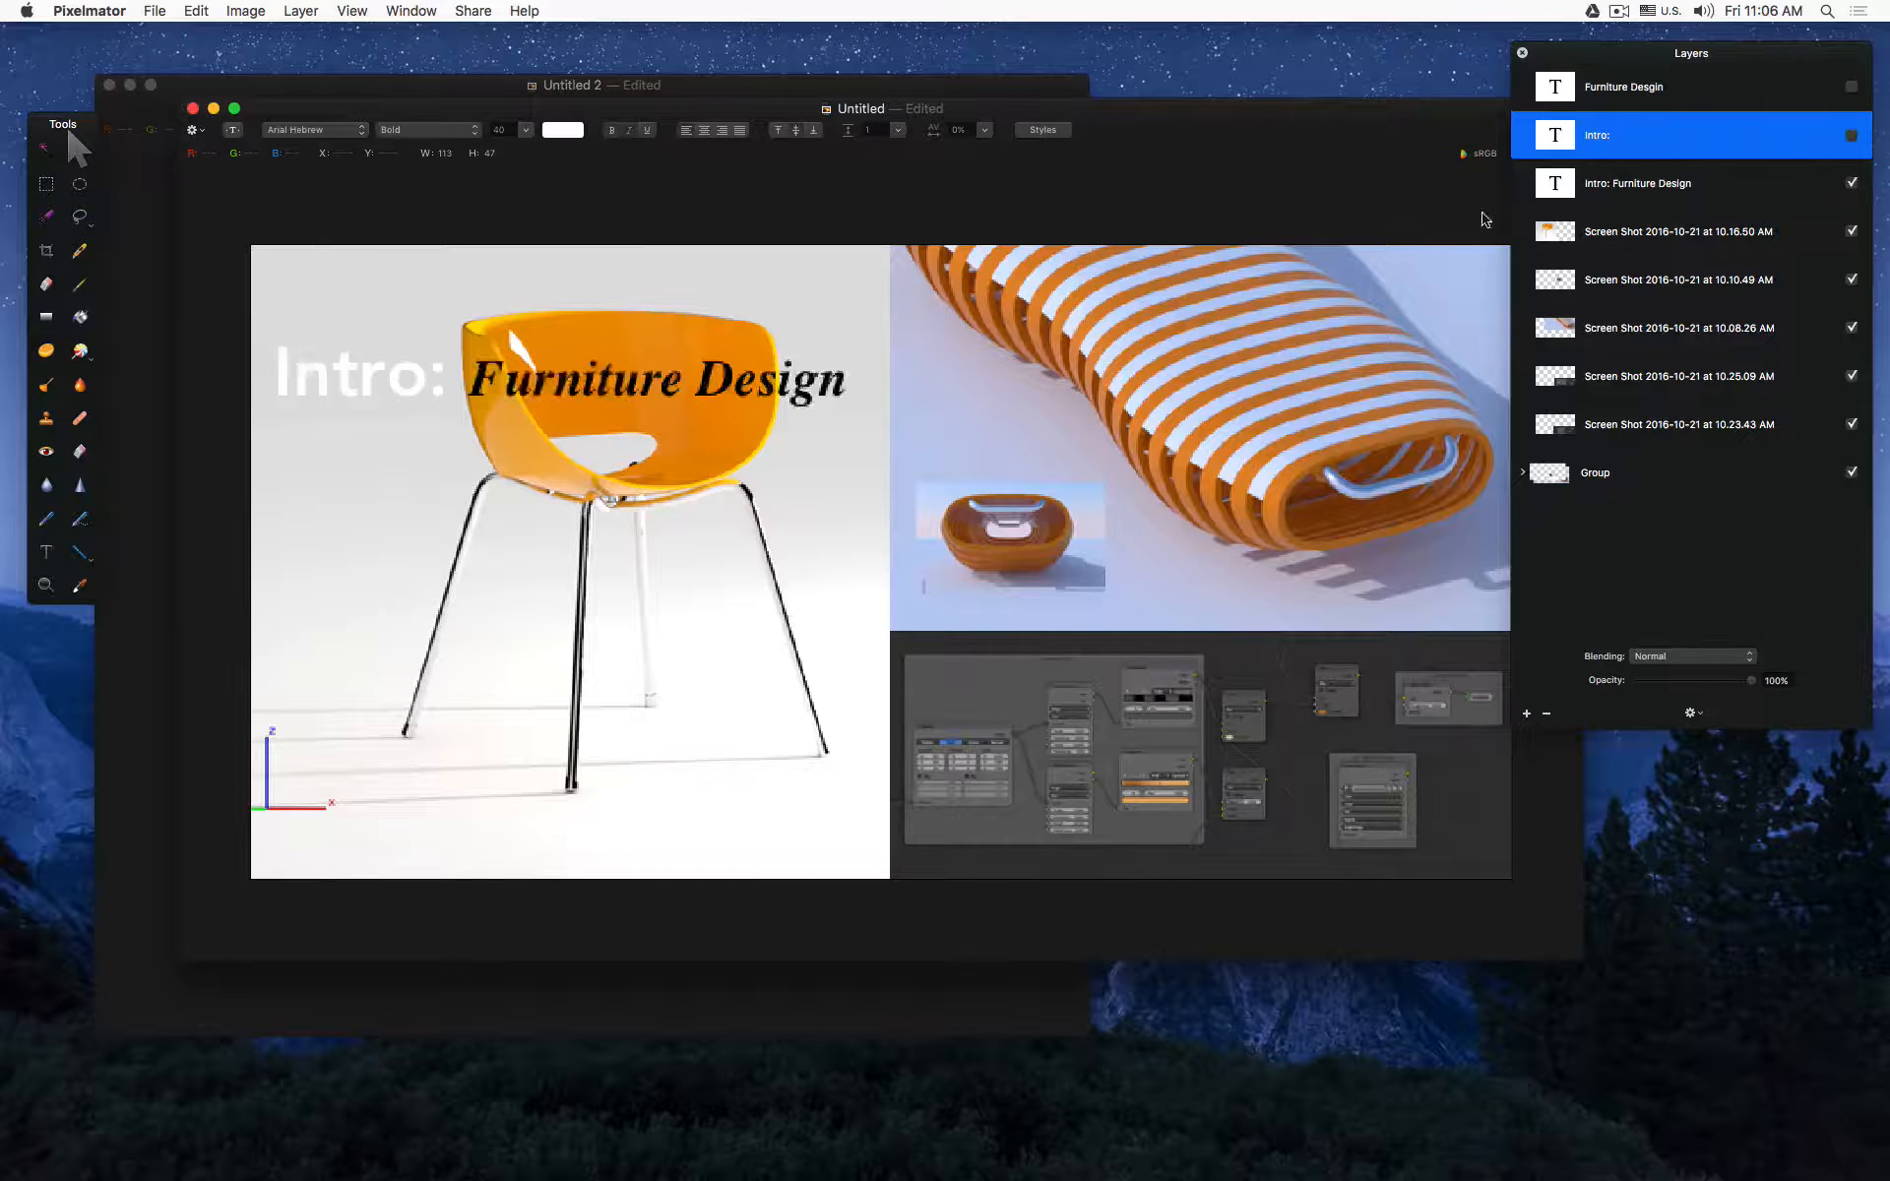
left_click(629, 213)
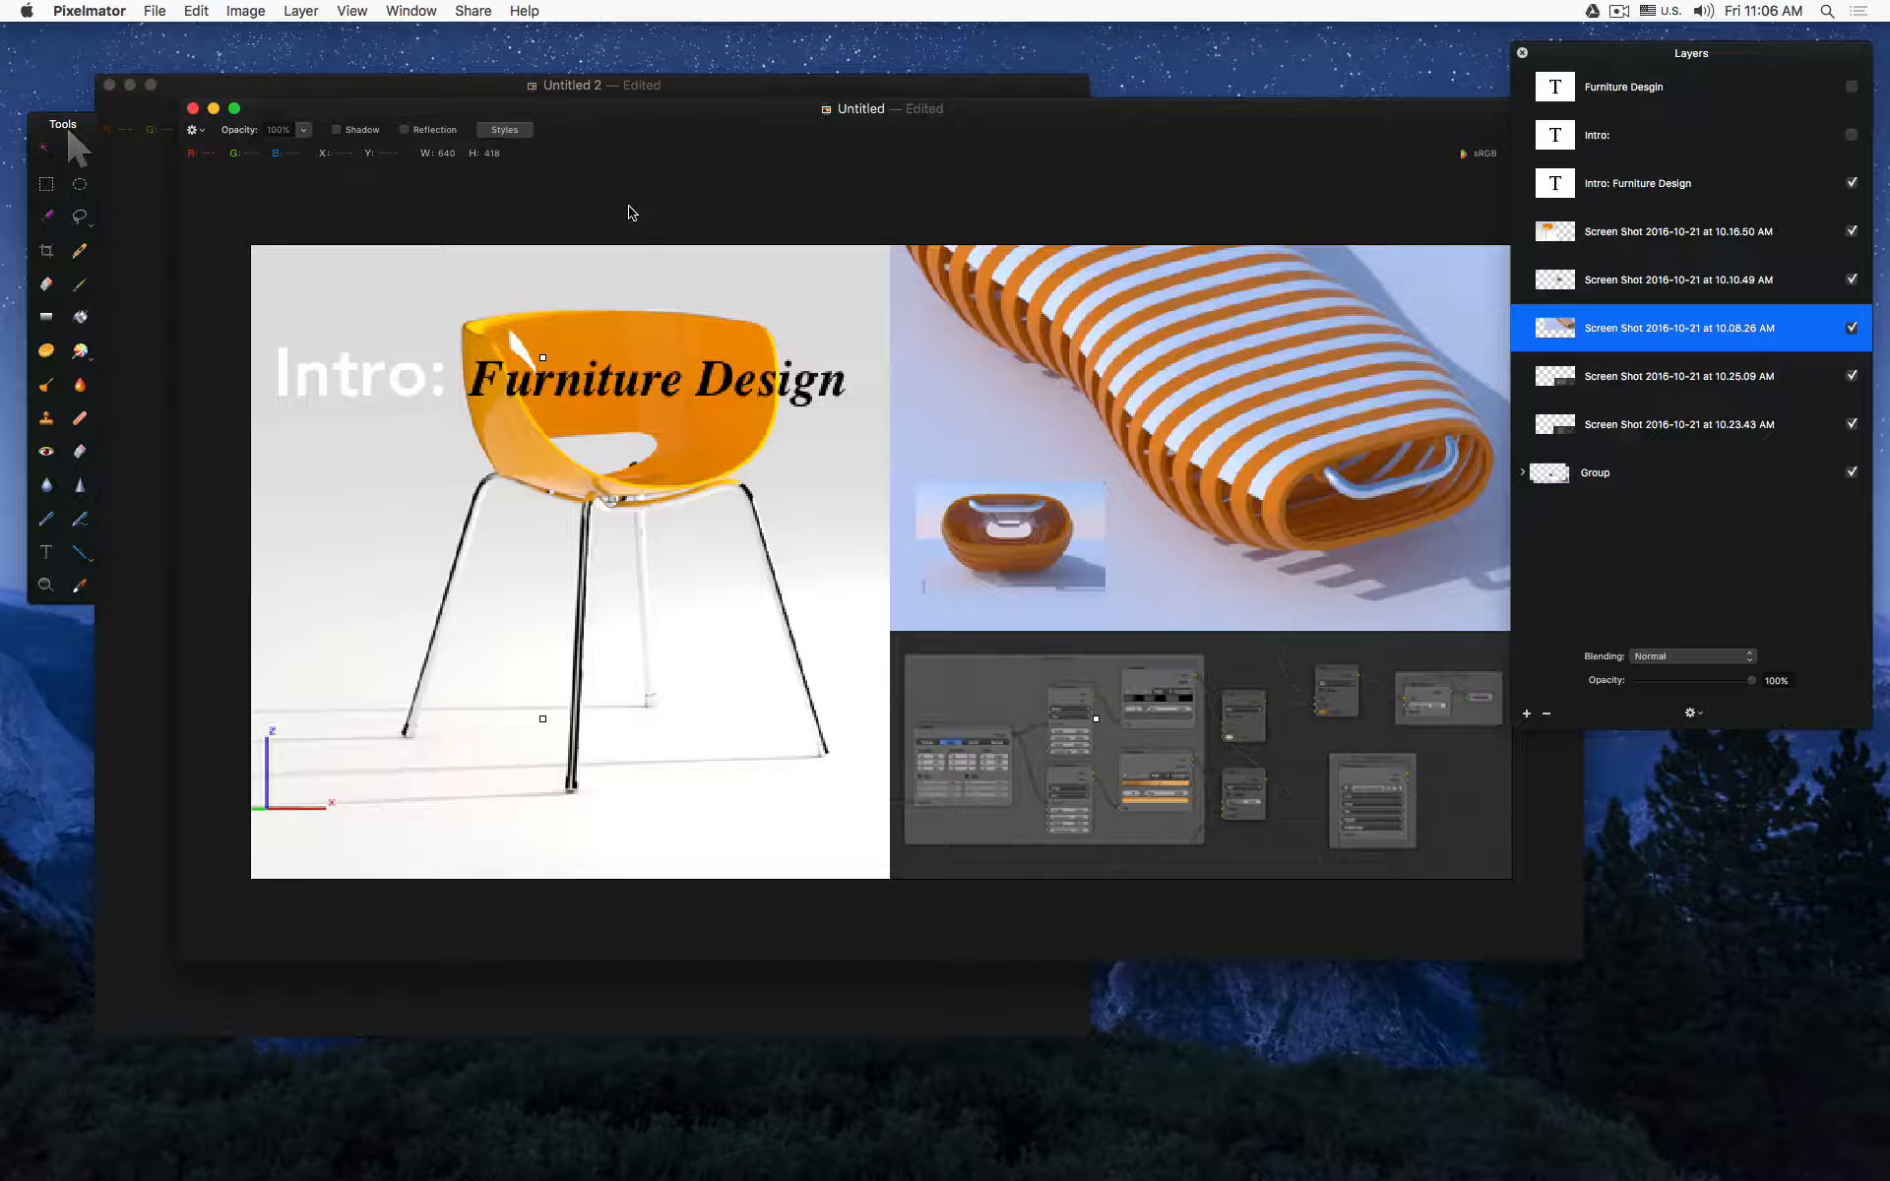
Step: Crop the collage to the square orange chair image with the "Intro: Furniture Design" title, discarding the images beside it
left_click_drag(1061, 122, 974, 88)
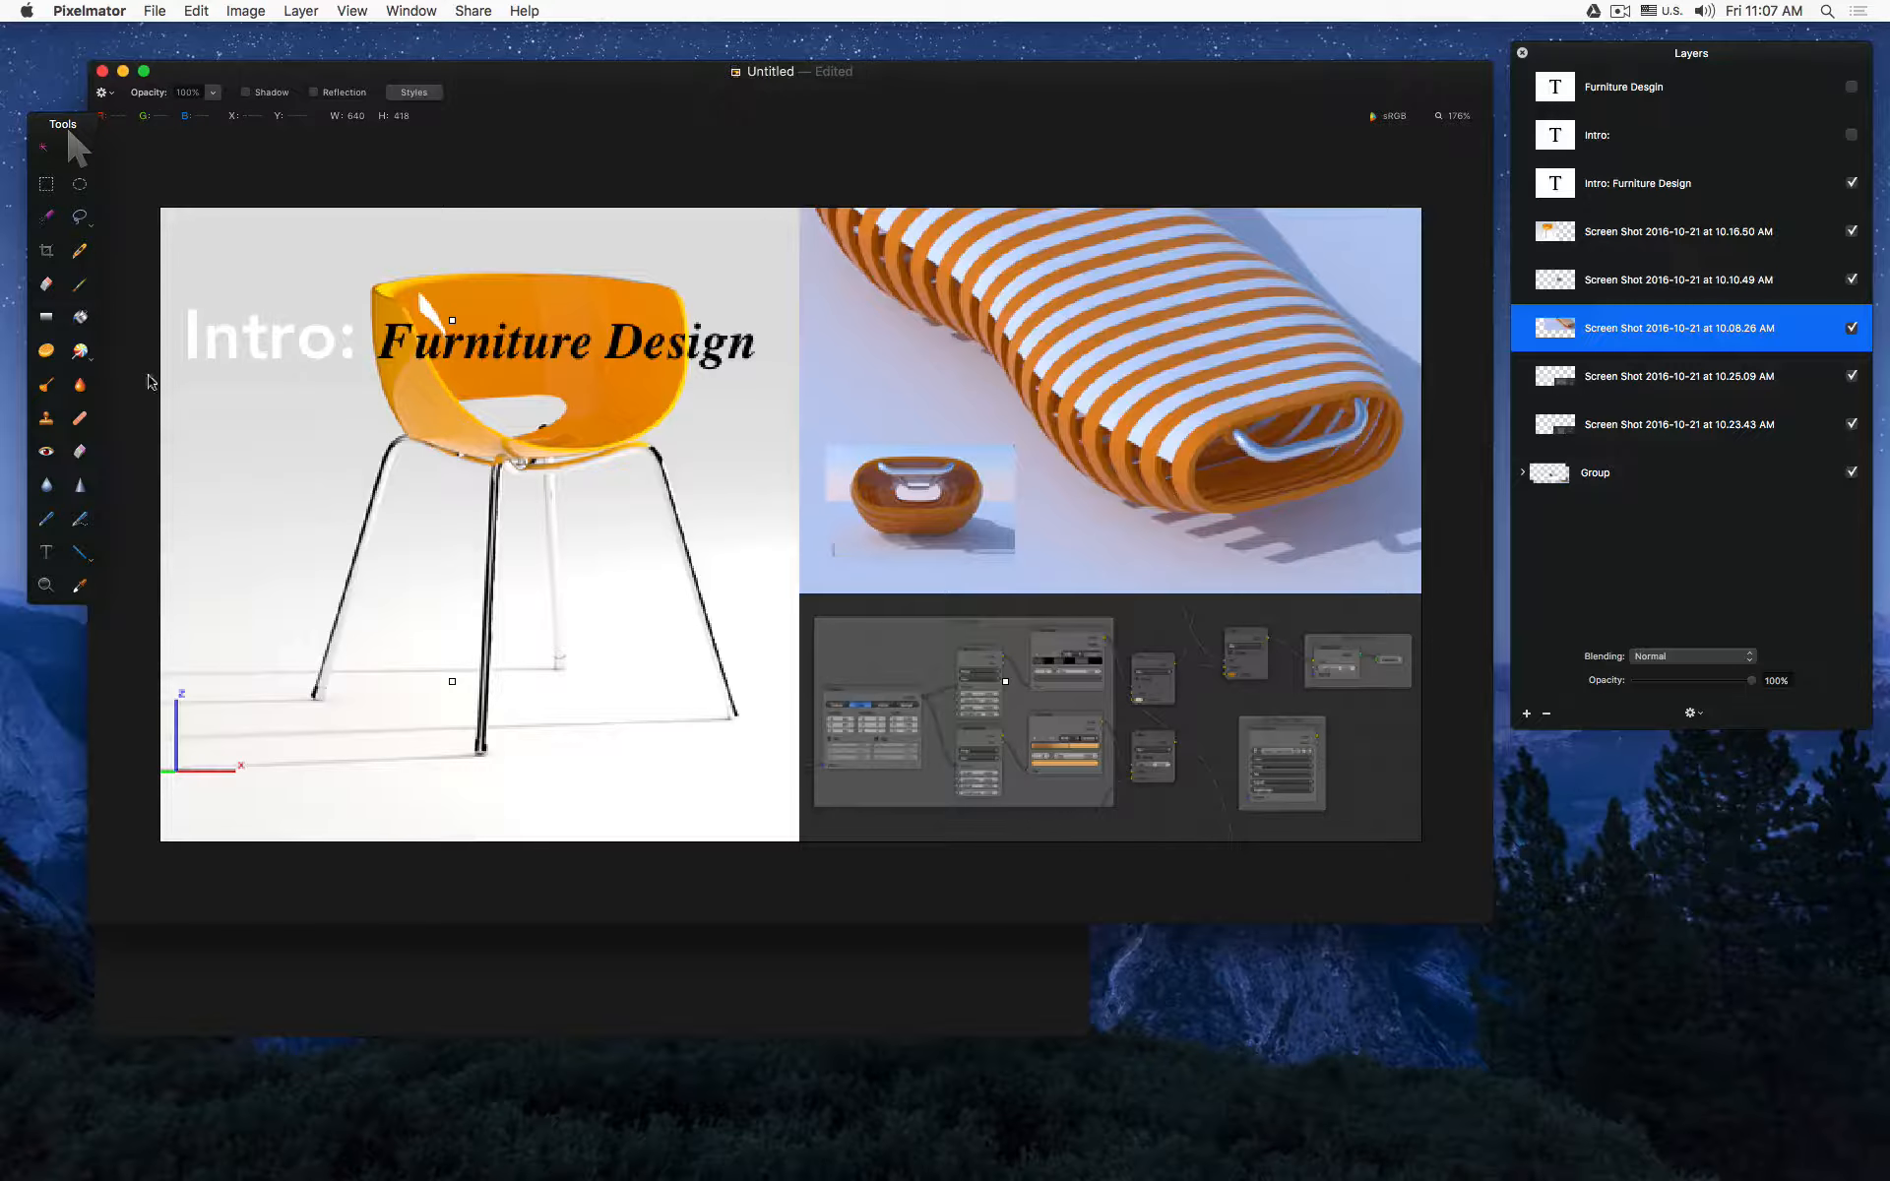
left_click(46, 250)
left_click_drag(161, 208, 802, 930)
key("Return")
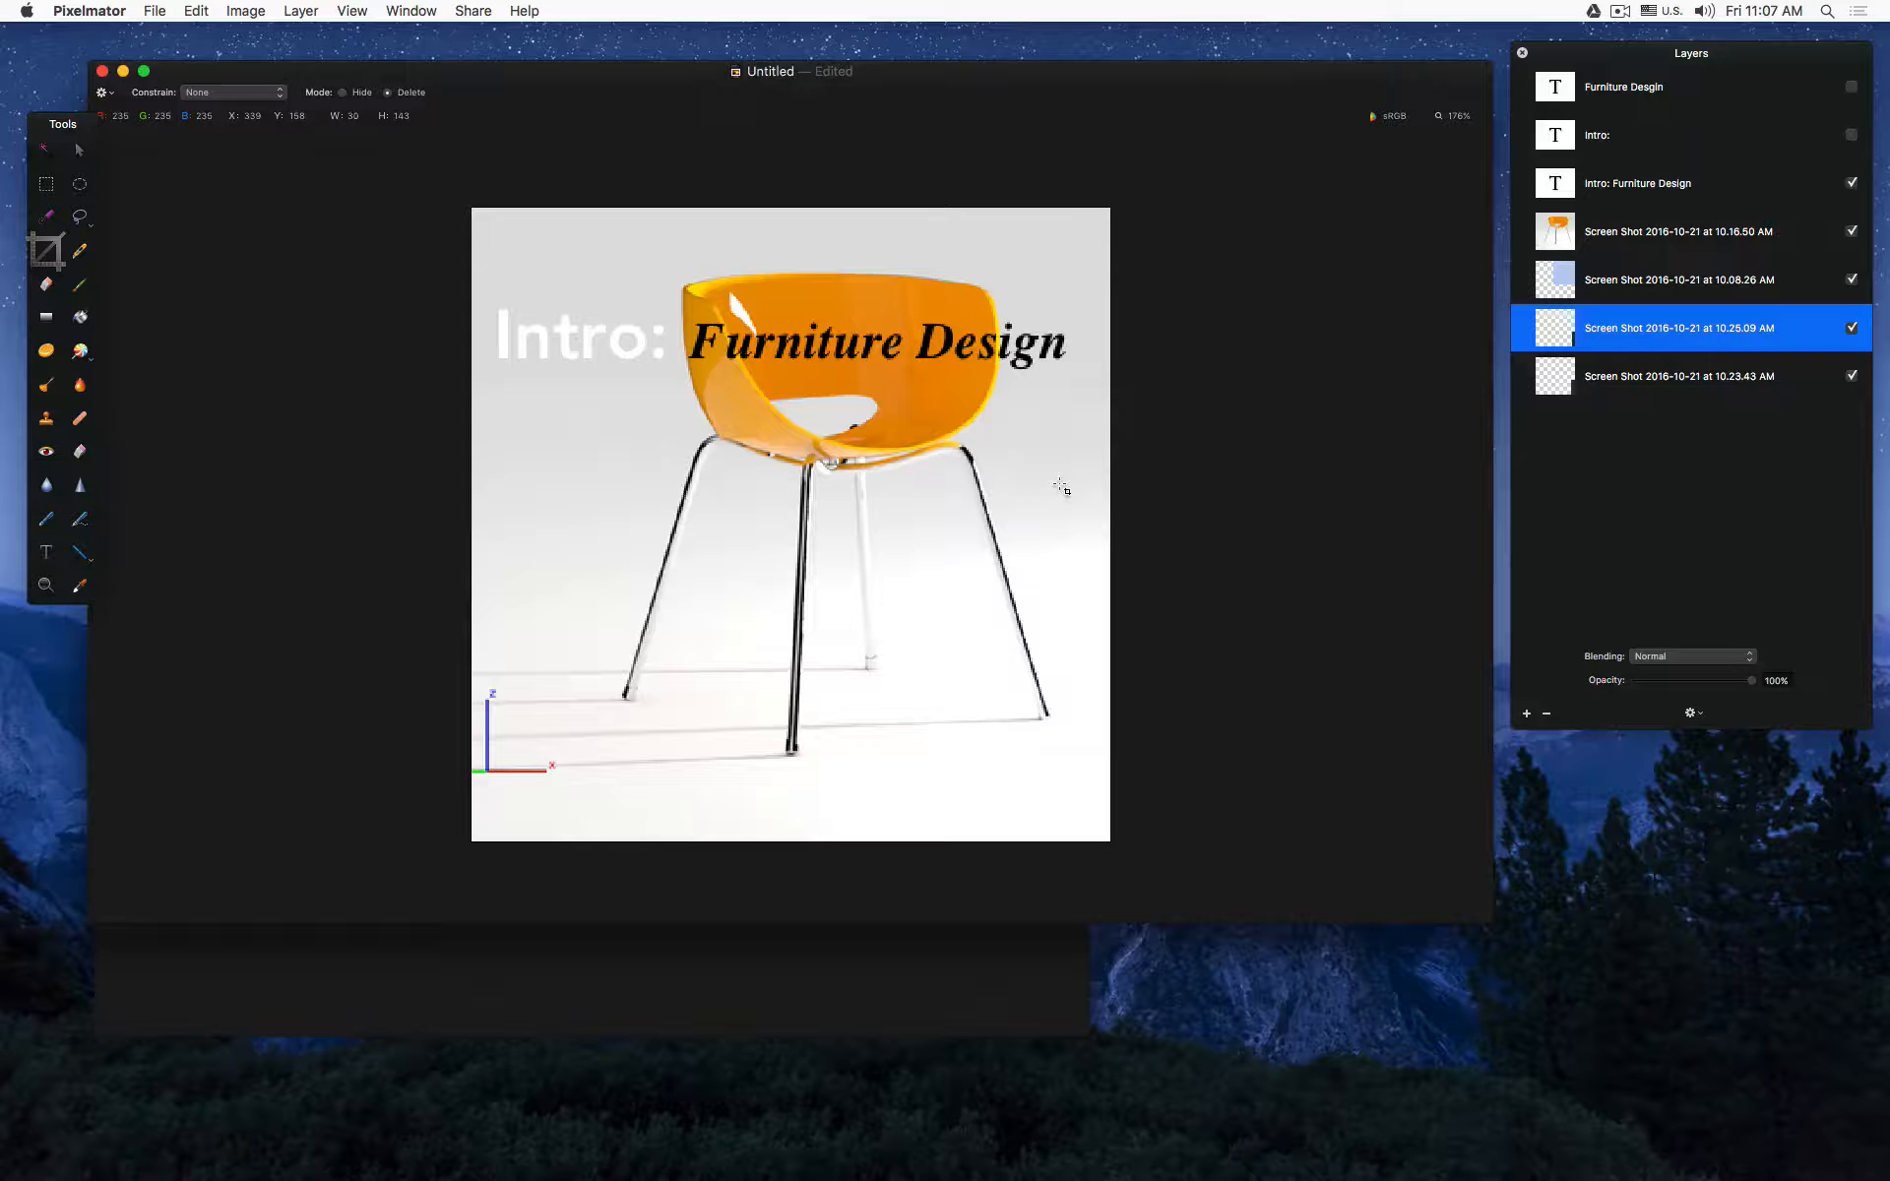
Step: Add the striped bench screenshot (10.08.26 AM) from the desktop, order it just above the orange chair layer and shift it up and left
left_click_drag(1245, 83, 1122, 75)
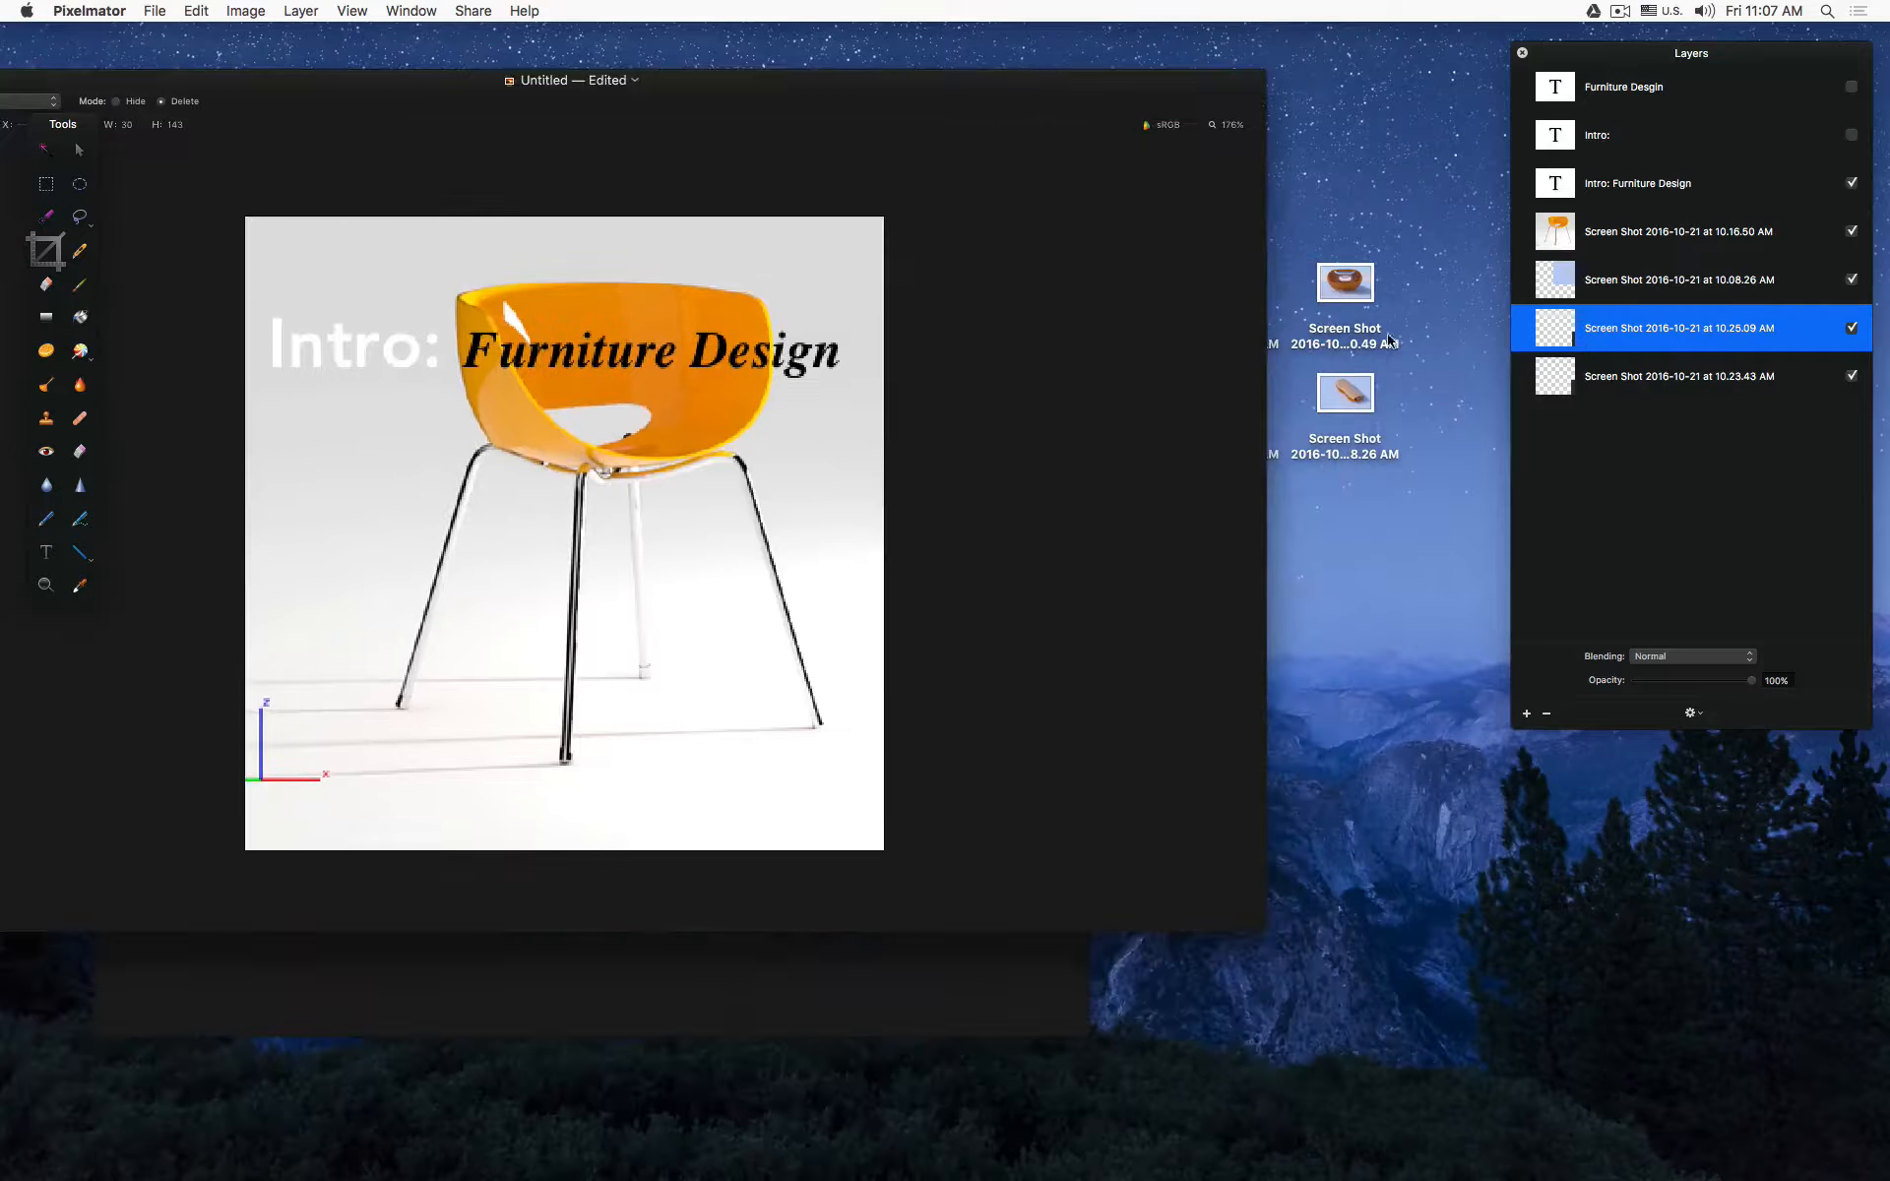
left_click_drag(1345, 393, 582, 694)
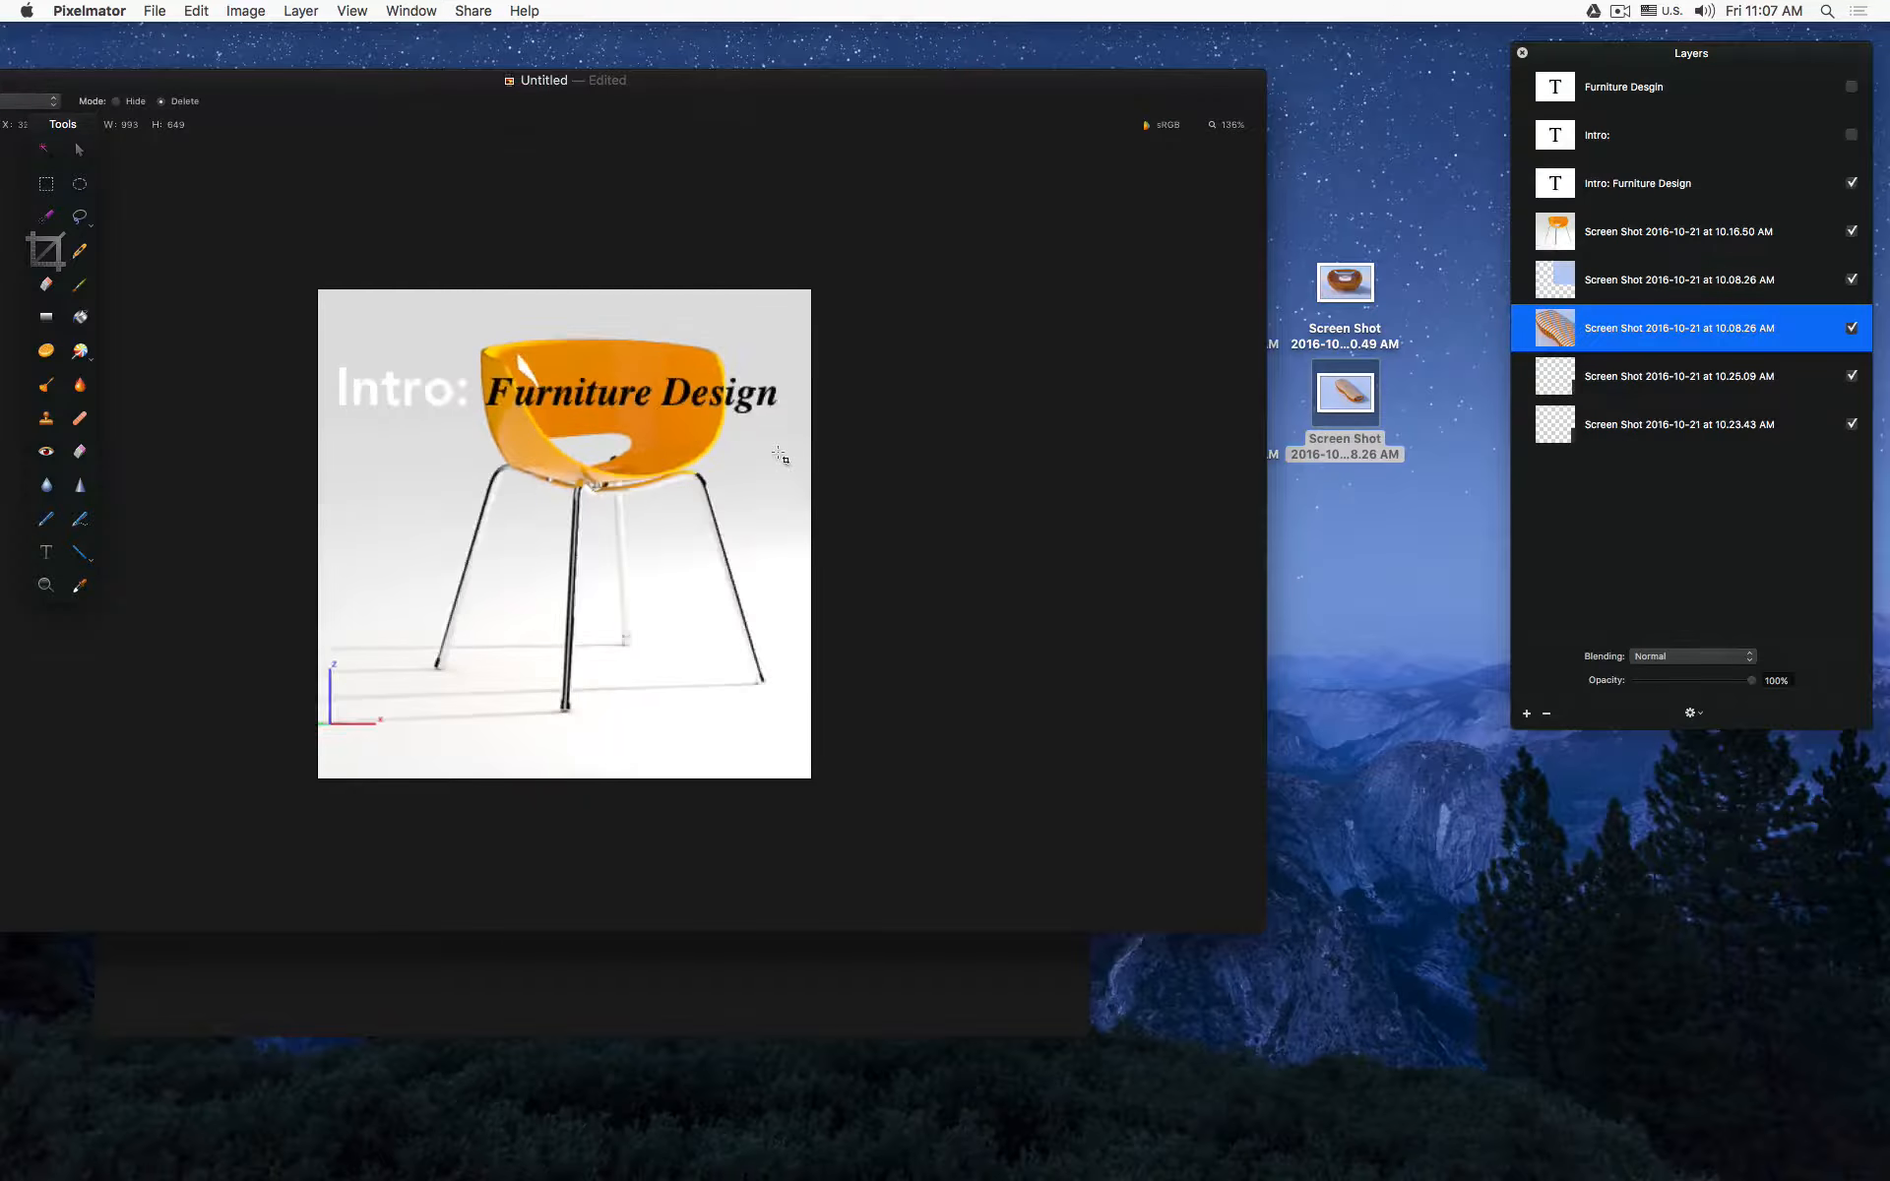
left_click_drag(1743, 339, 1733, 208)
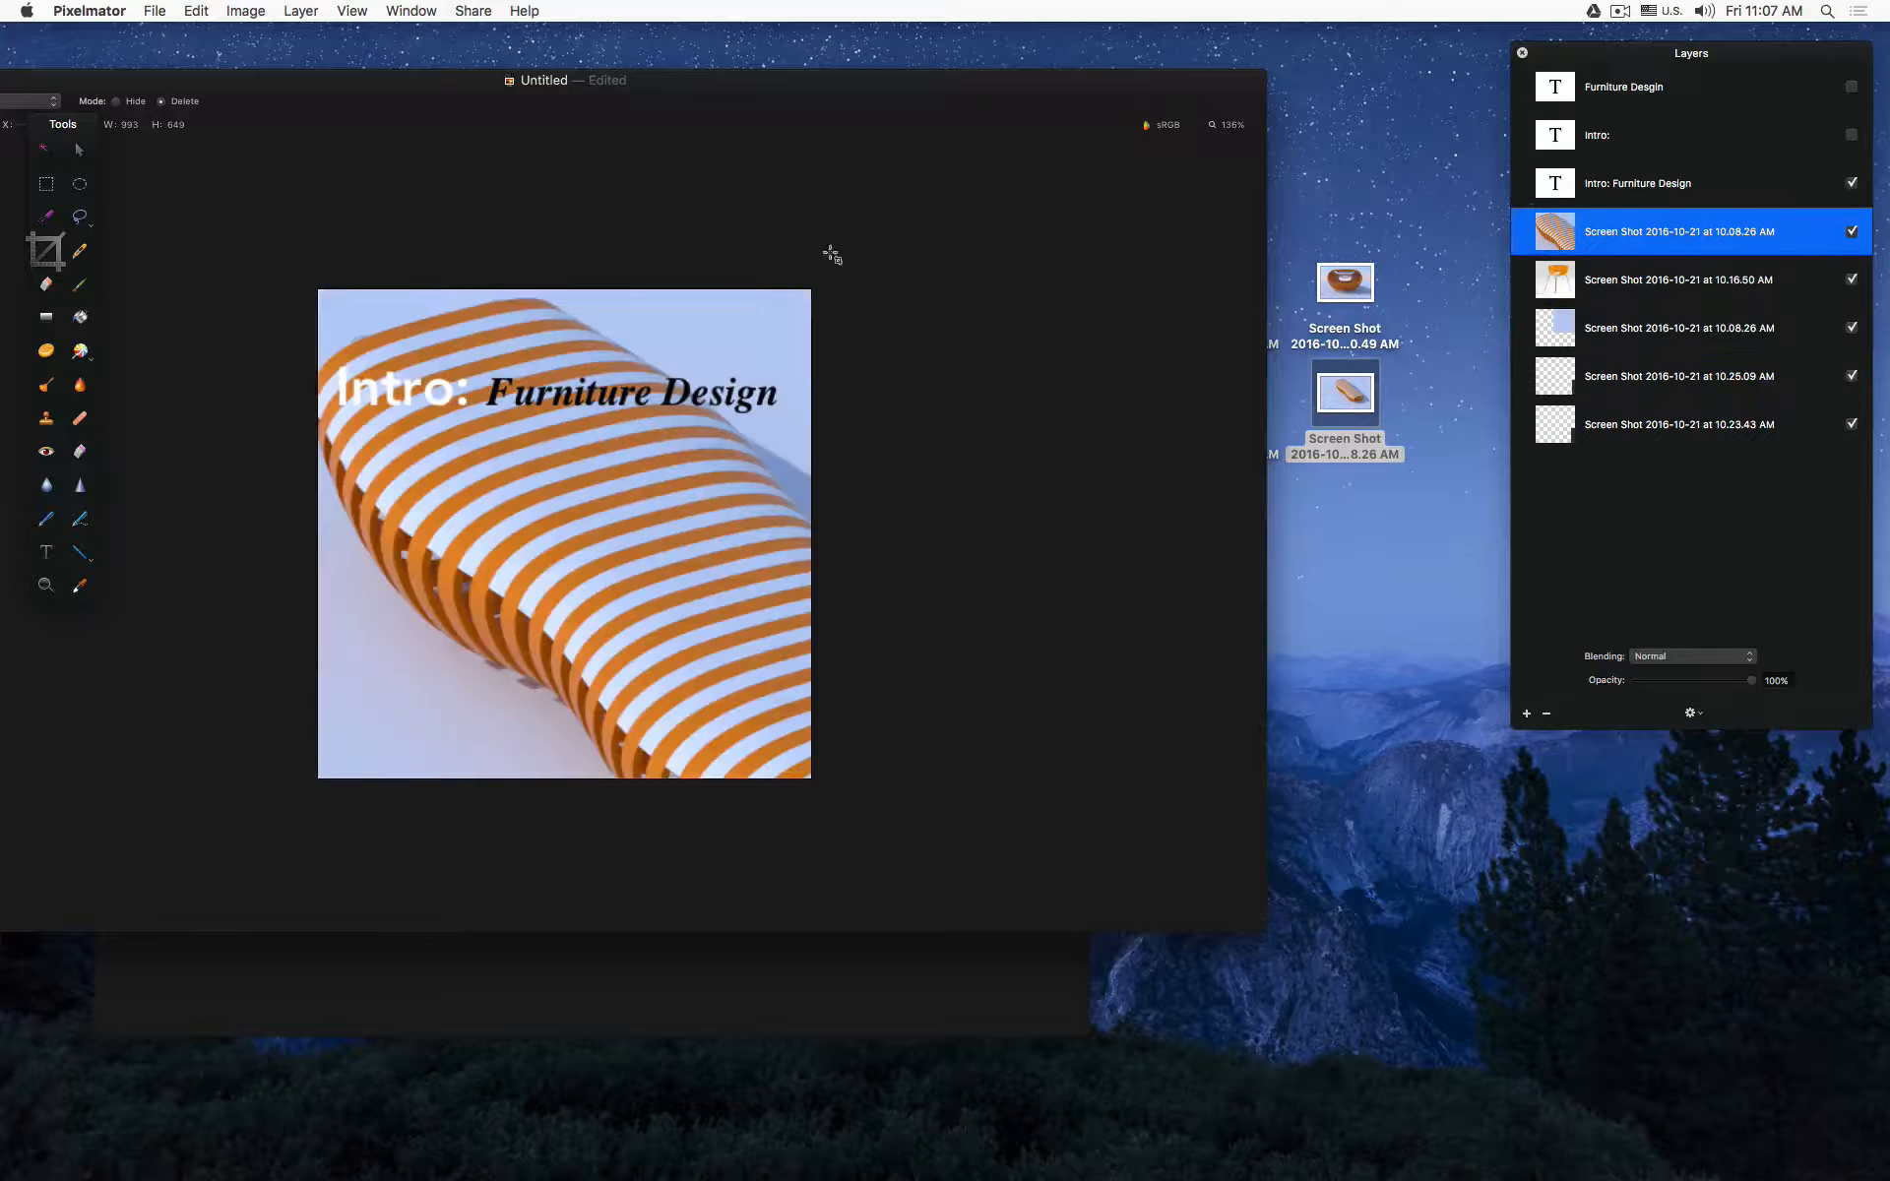
left_click(79, 150)
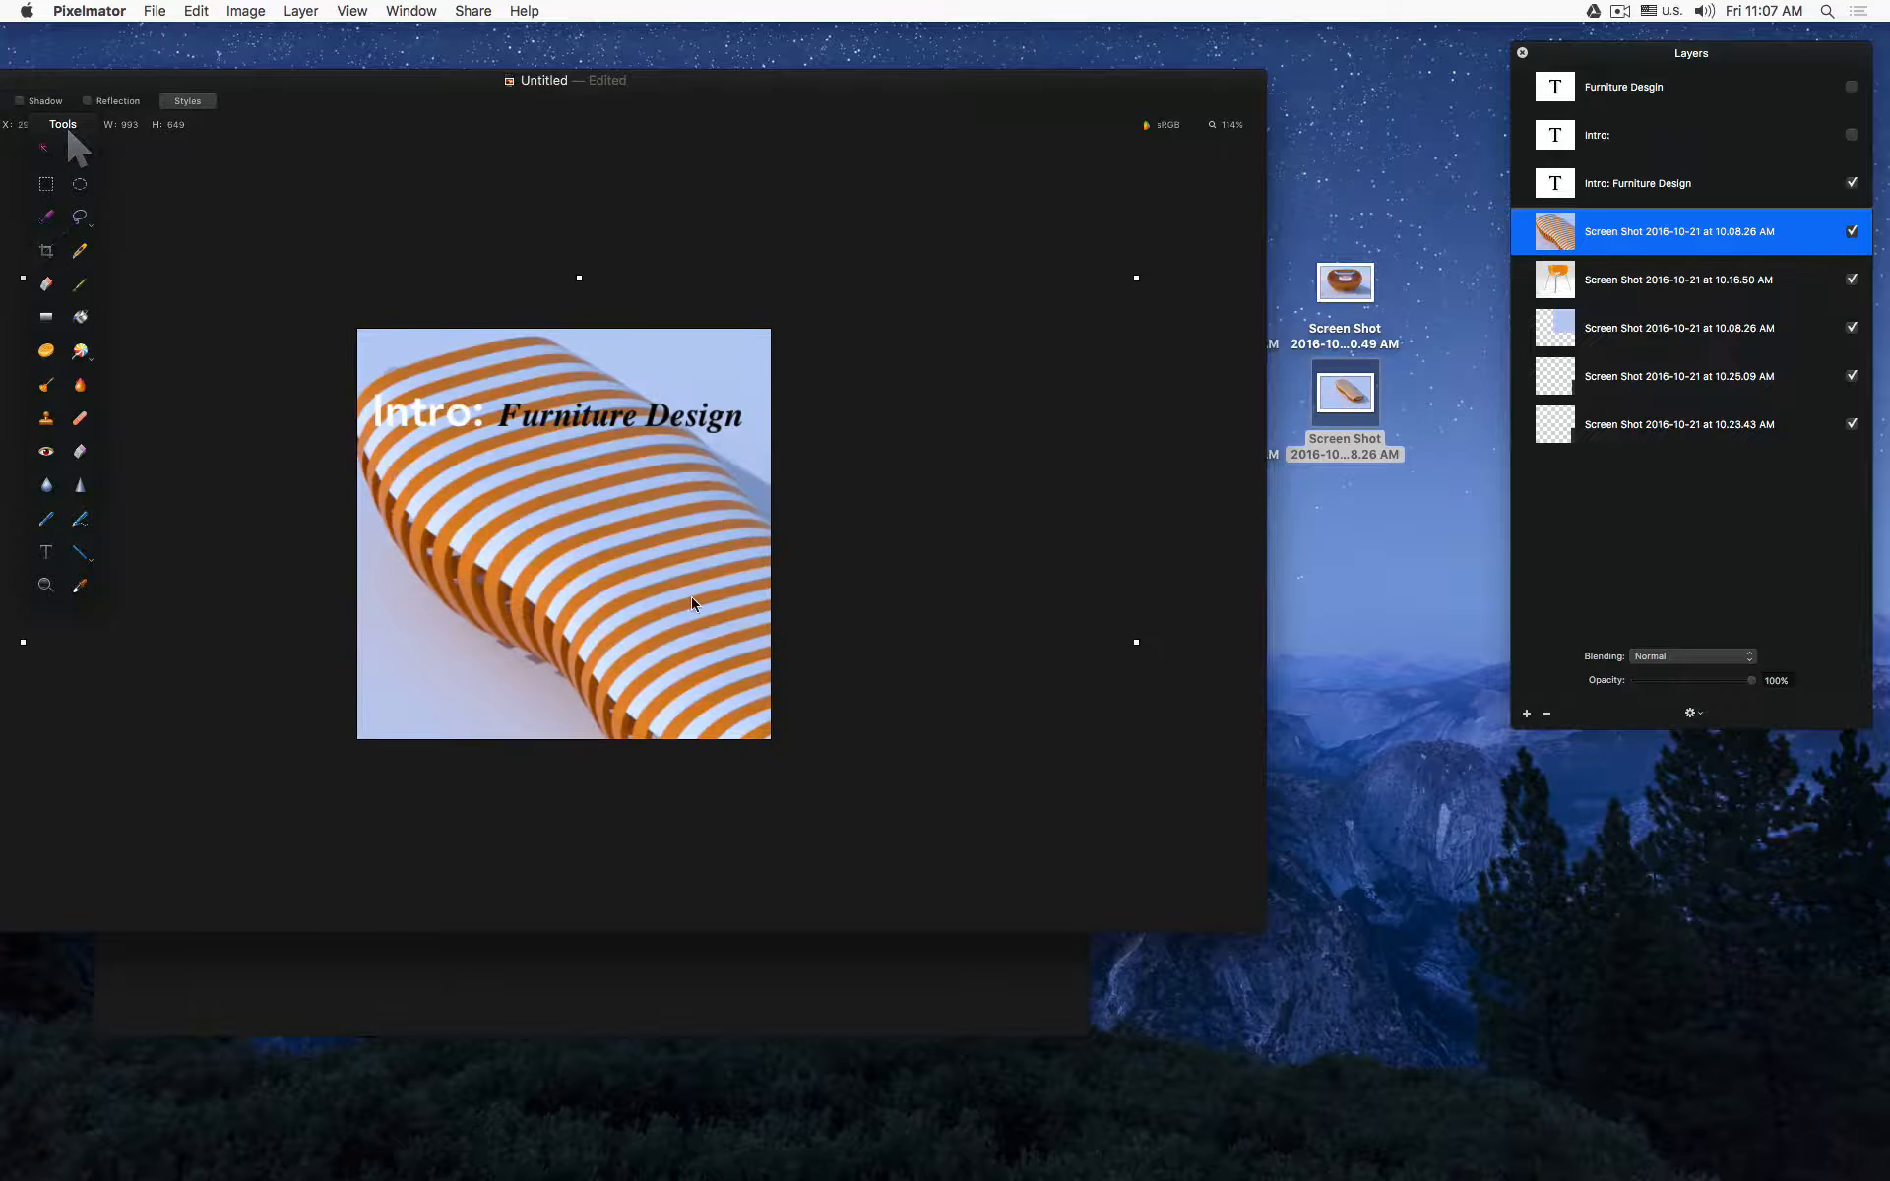
left_click_drag(689, 596, 482, 458)
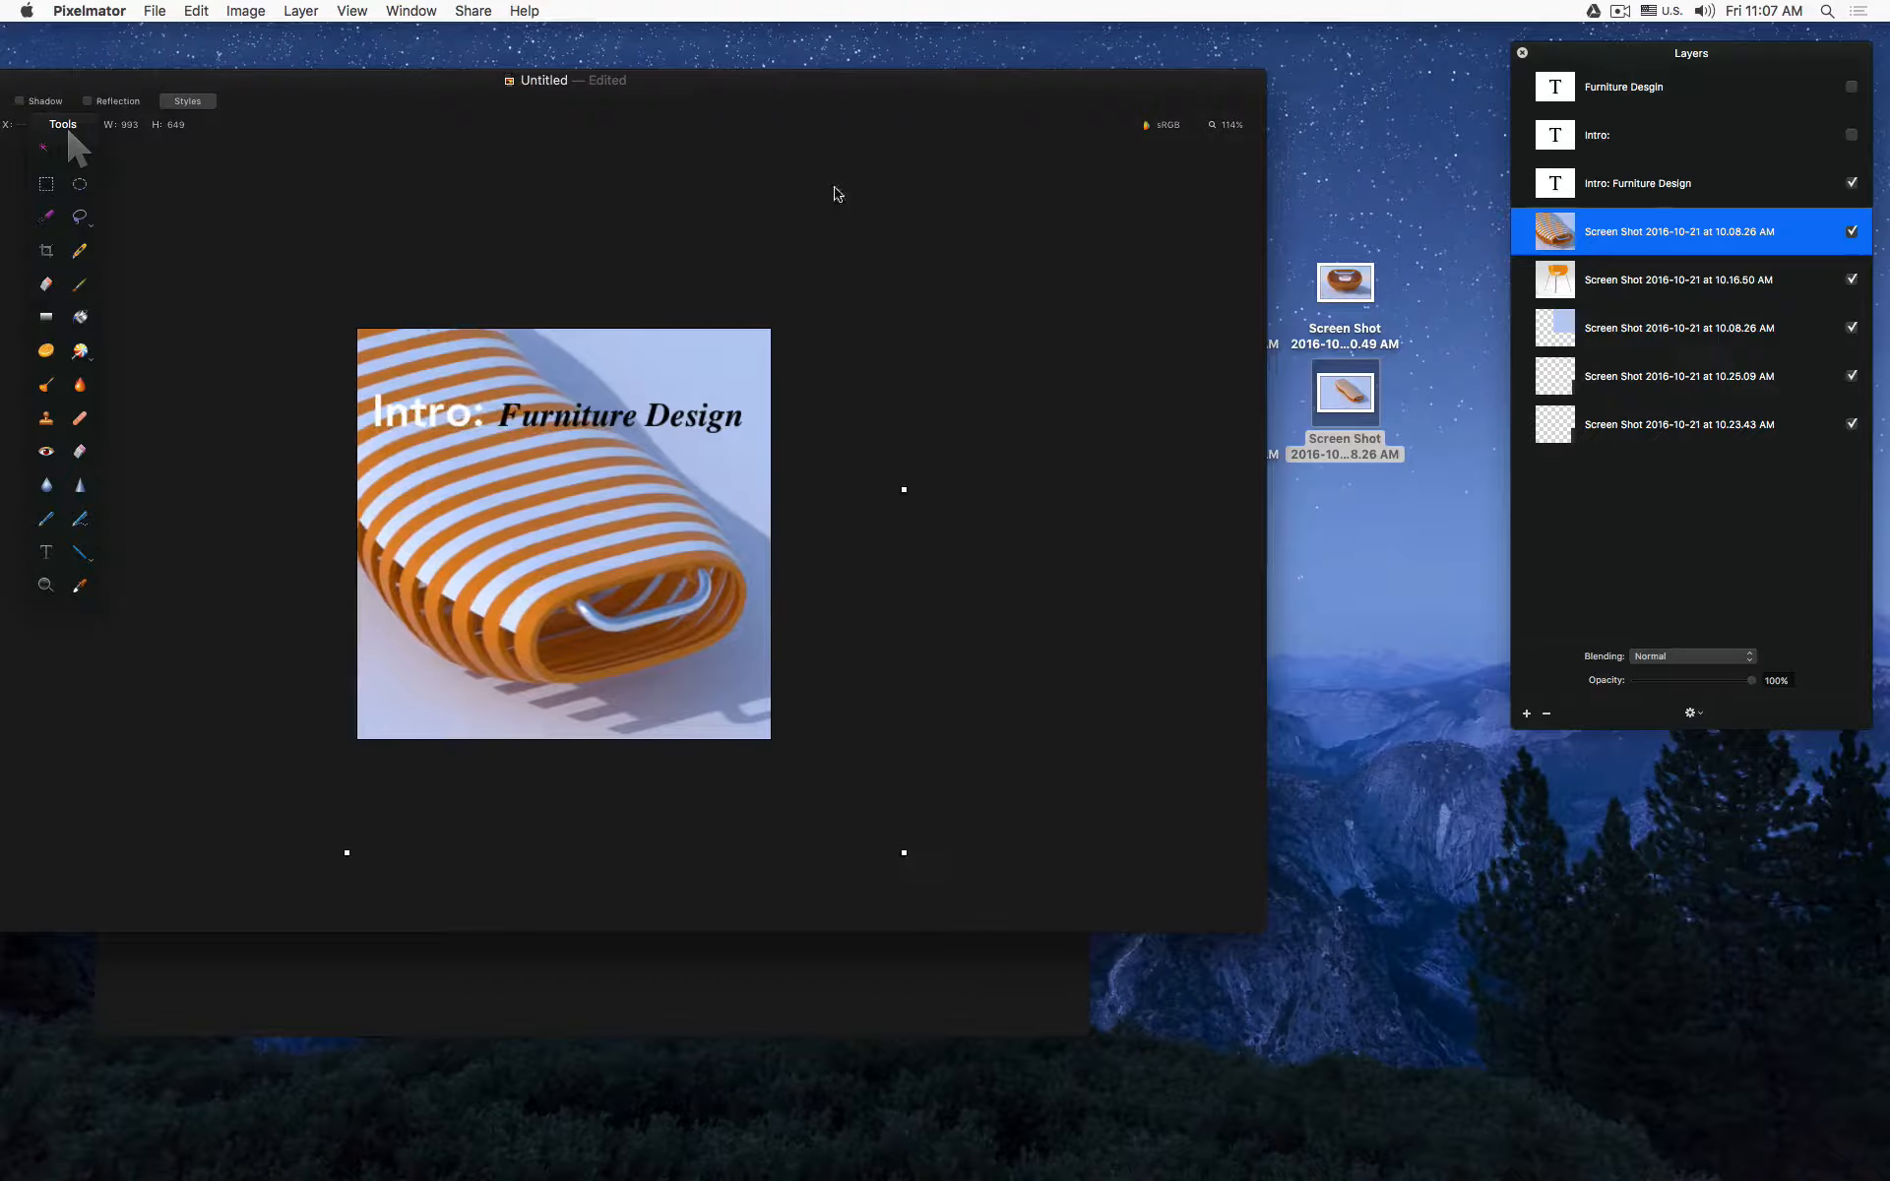
left_click_drag(561, 537, 548, 537)
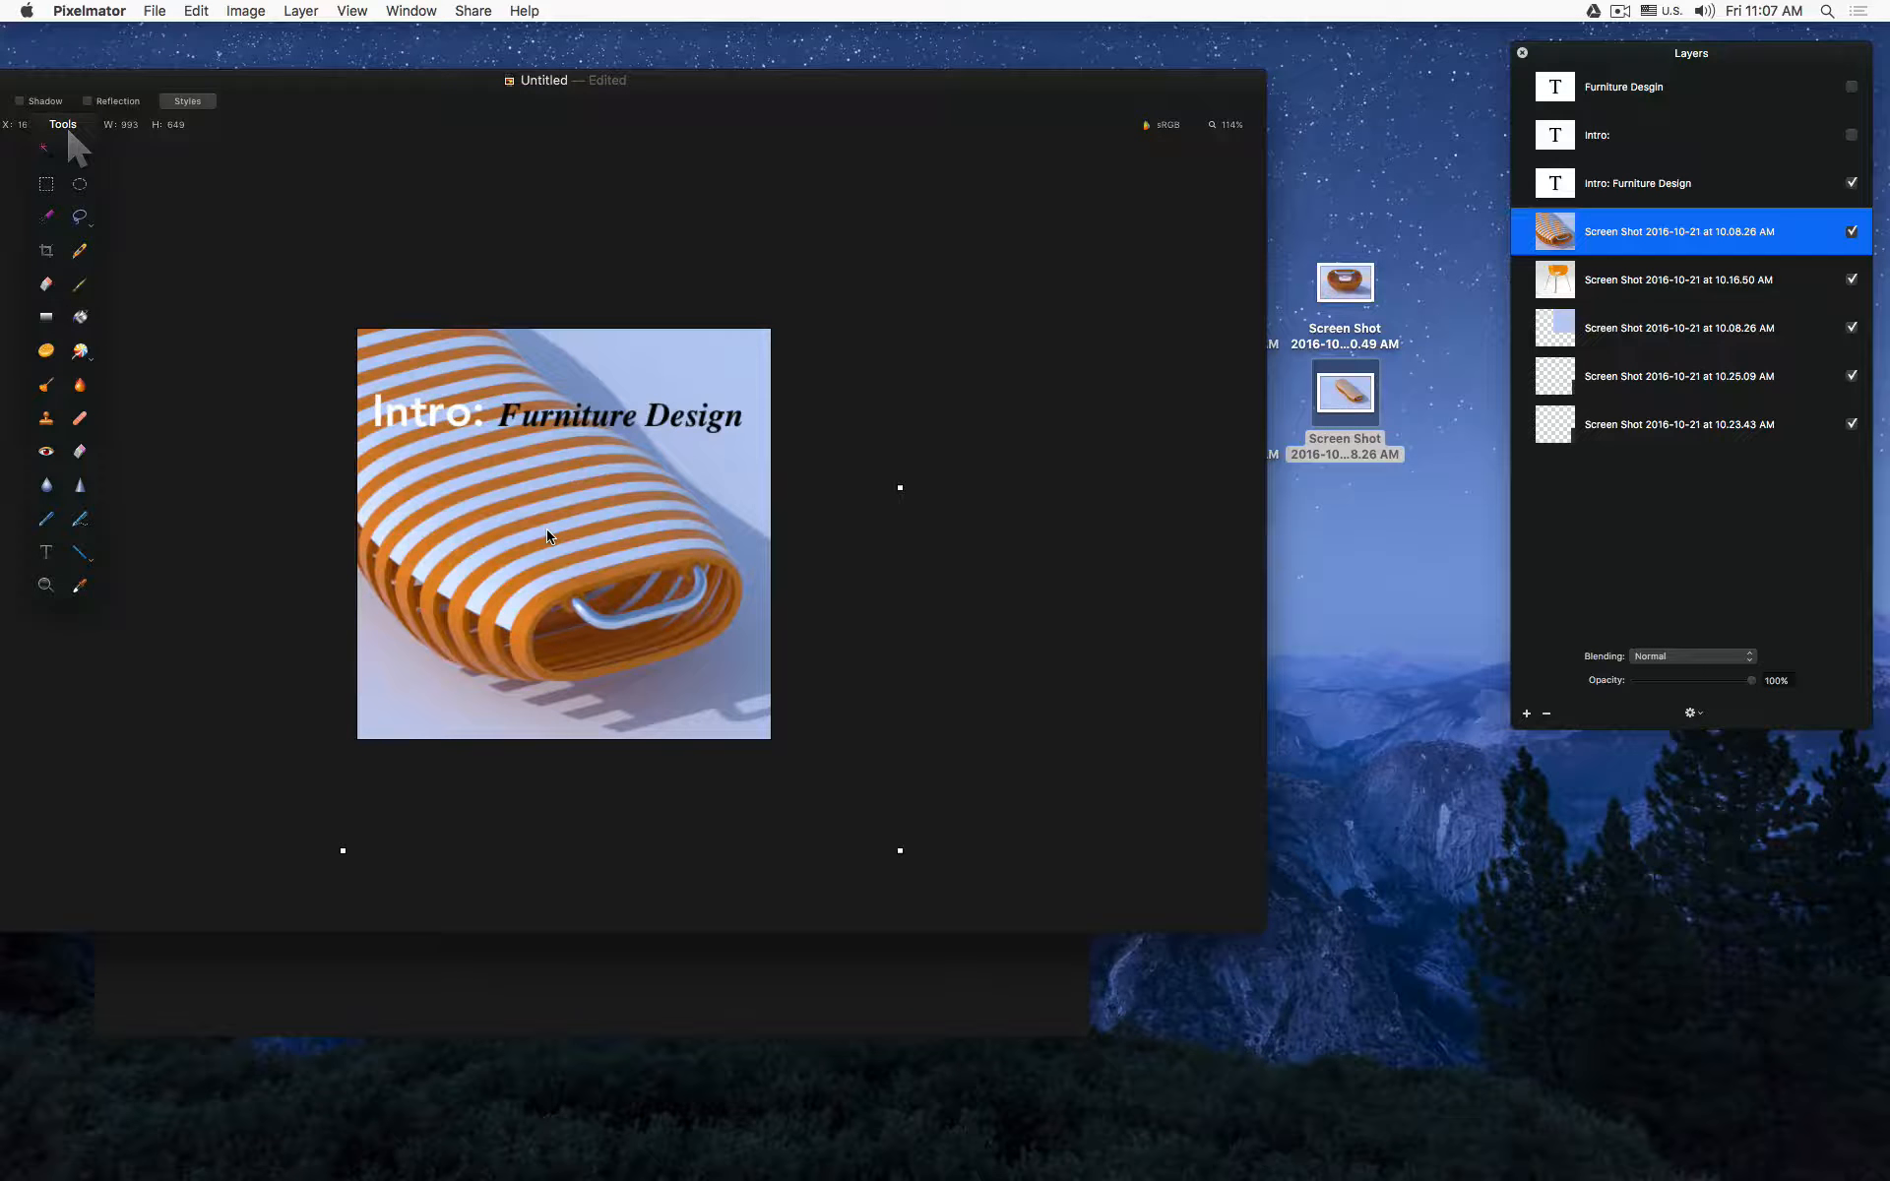
Step: Scale the striped bench image down to 8.5% and fit it into the lower-right corner of the orange chair image
key("super+minus")
key("super+minus")
key("super+minus")
left_click_drag(291, 388, 659, 754)
scroll(539, 573, "down", 3)
scroll(540, 571, "up", 5)
scroll(538, 571, "up", 3)
left_click_drag(758, 775, 578, 635)
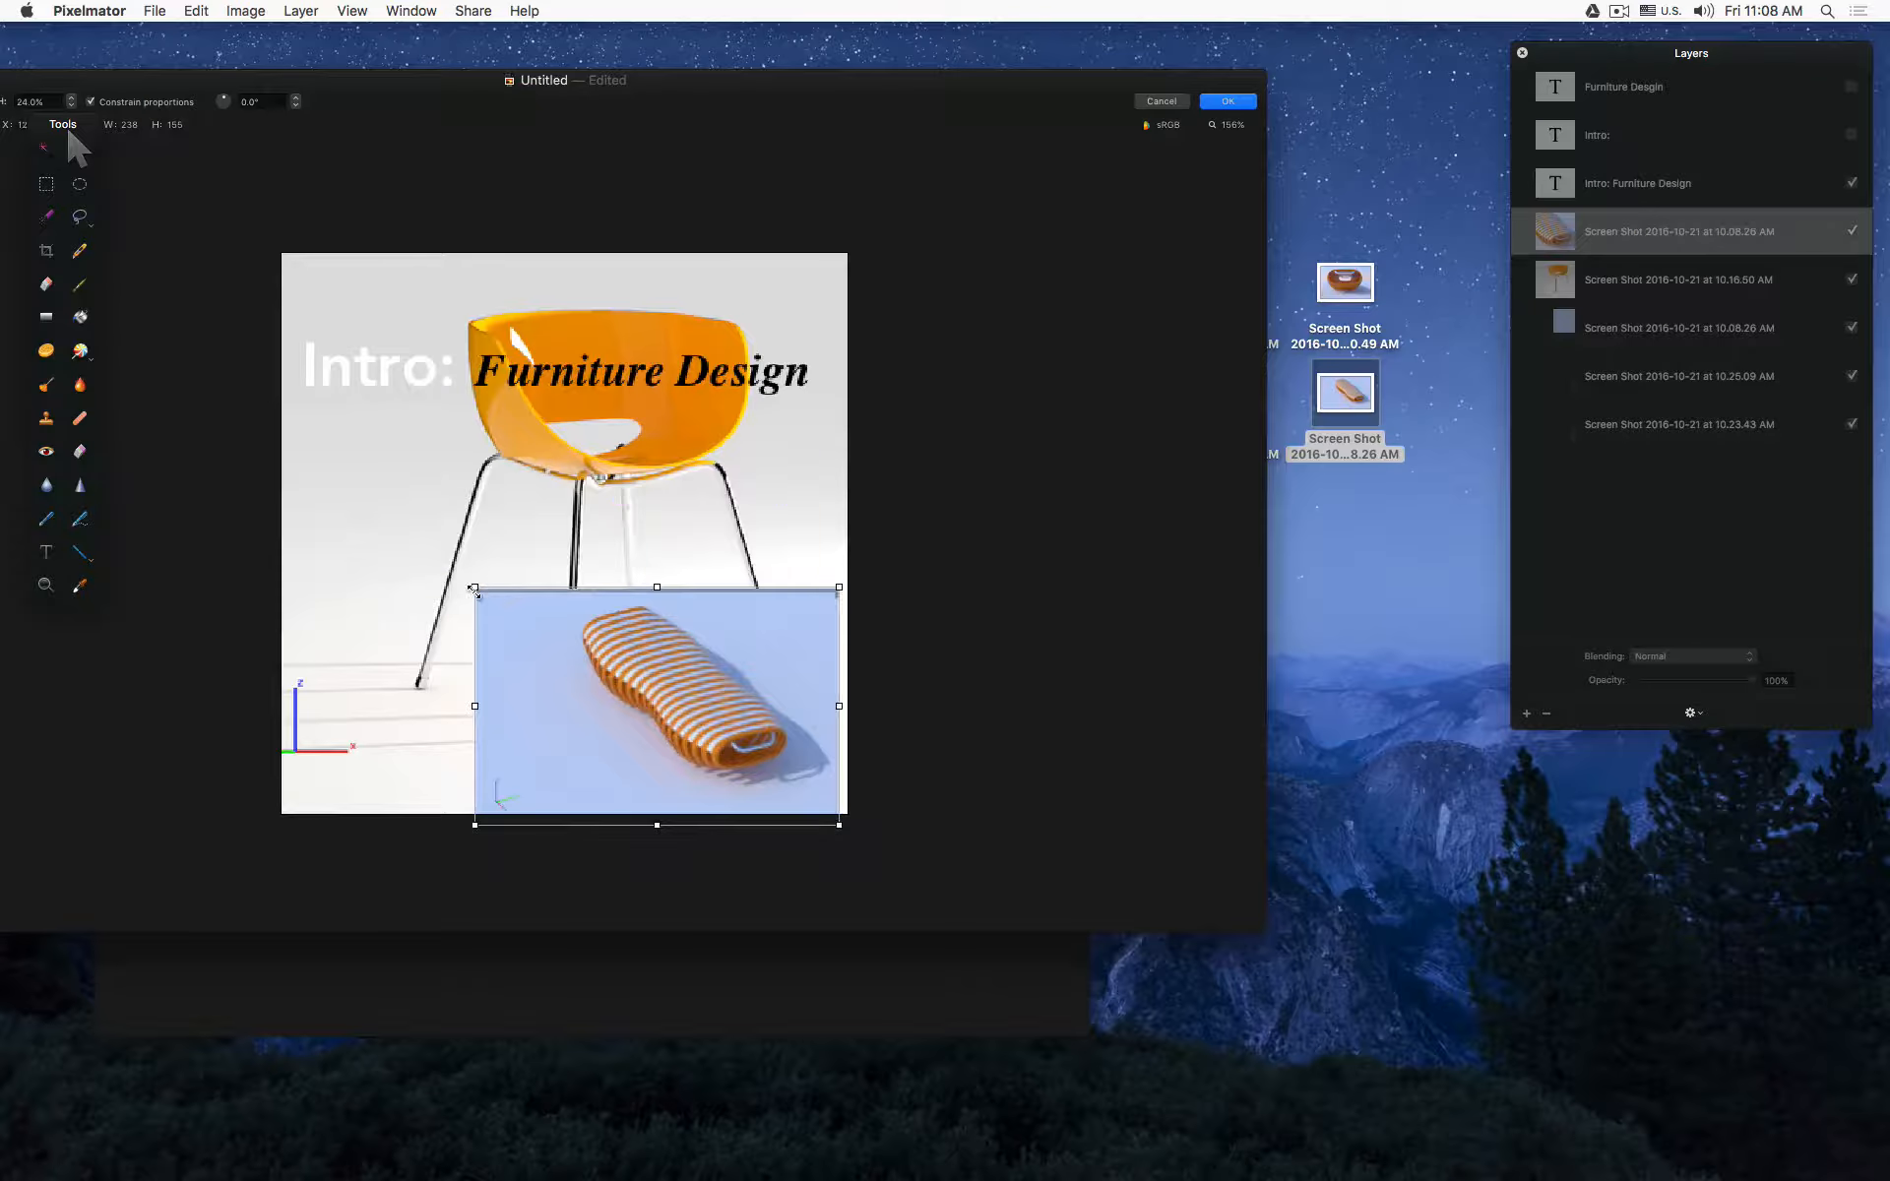
left_click_drag(473, 589, 745, 749)
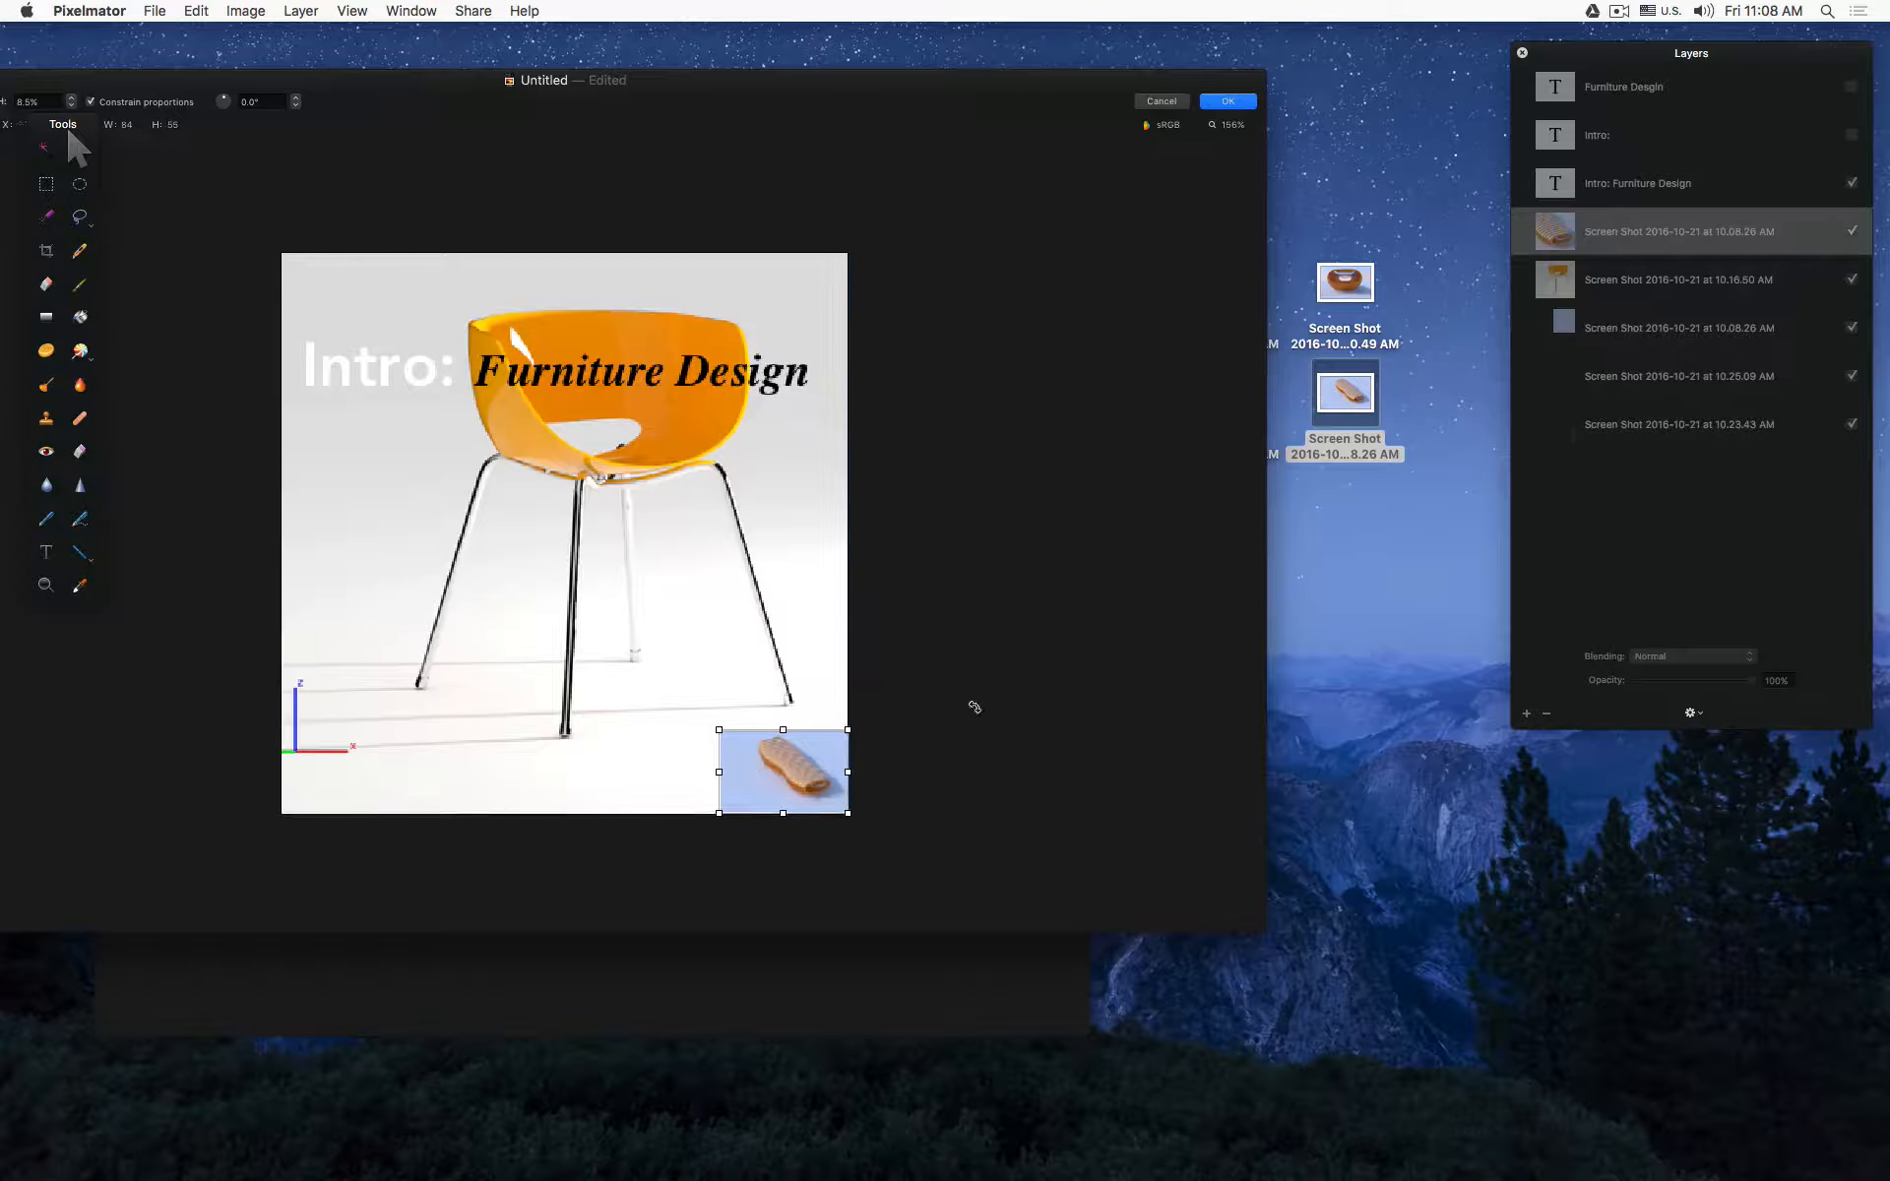
key("Return")
Step: Add the black chair screenshot (10.21.40 AM) from the desktop and shrink it into a thumbnail directly left of the striped bench
left_click_drag(1101, 116, 781, 110)
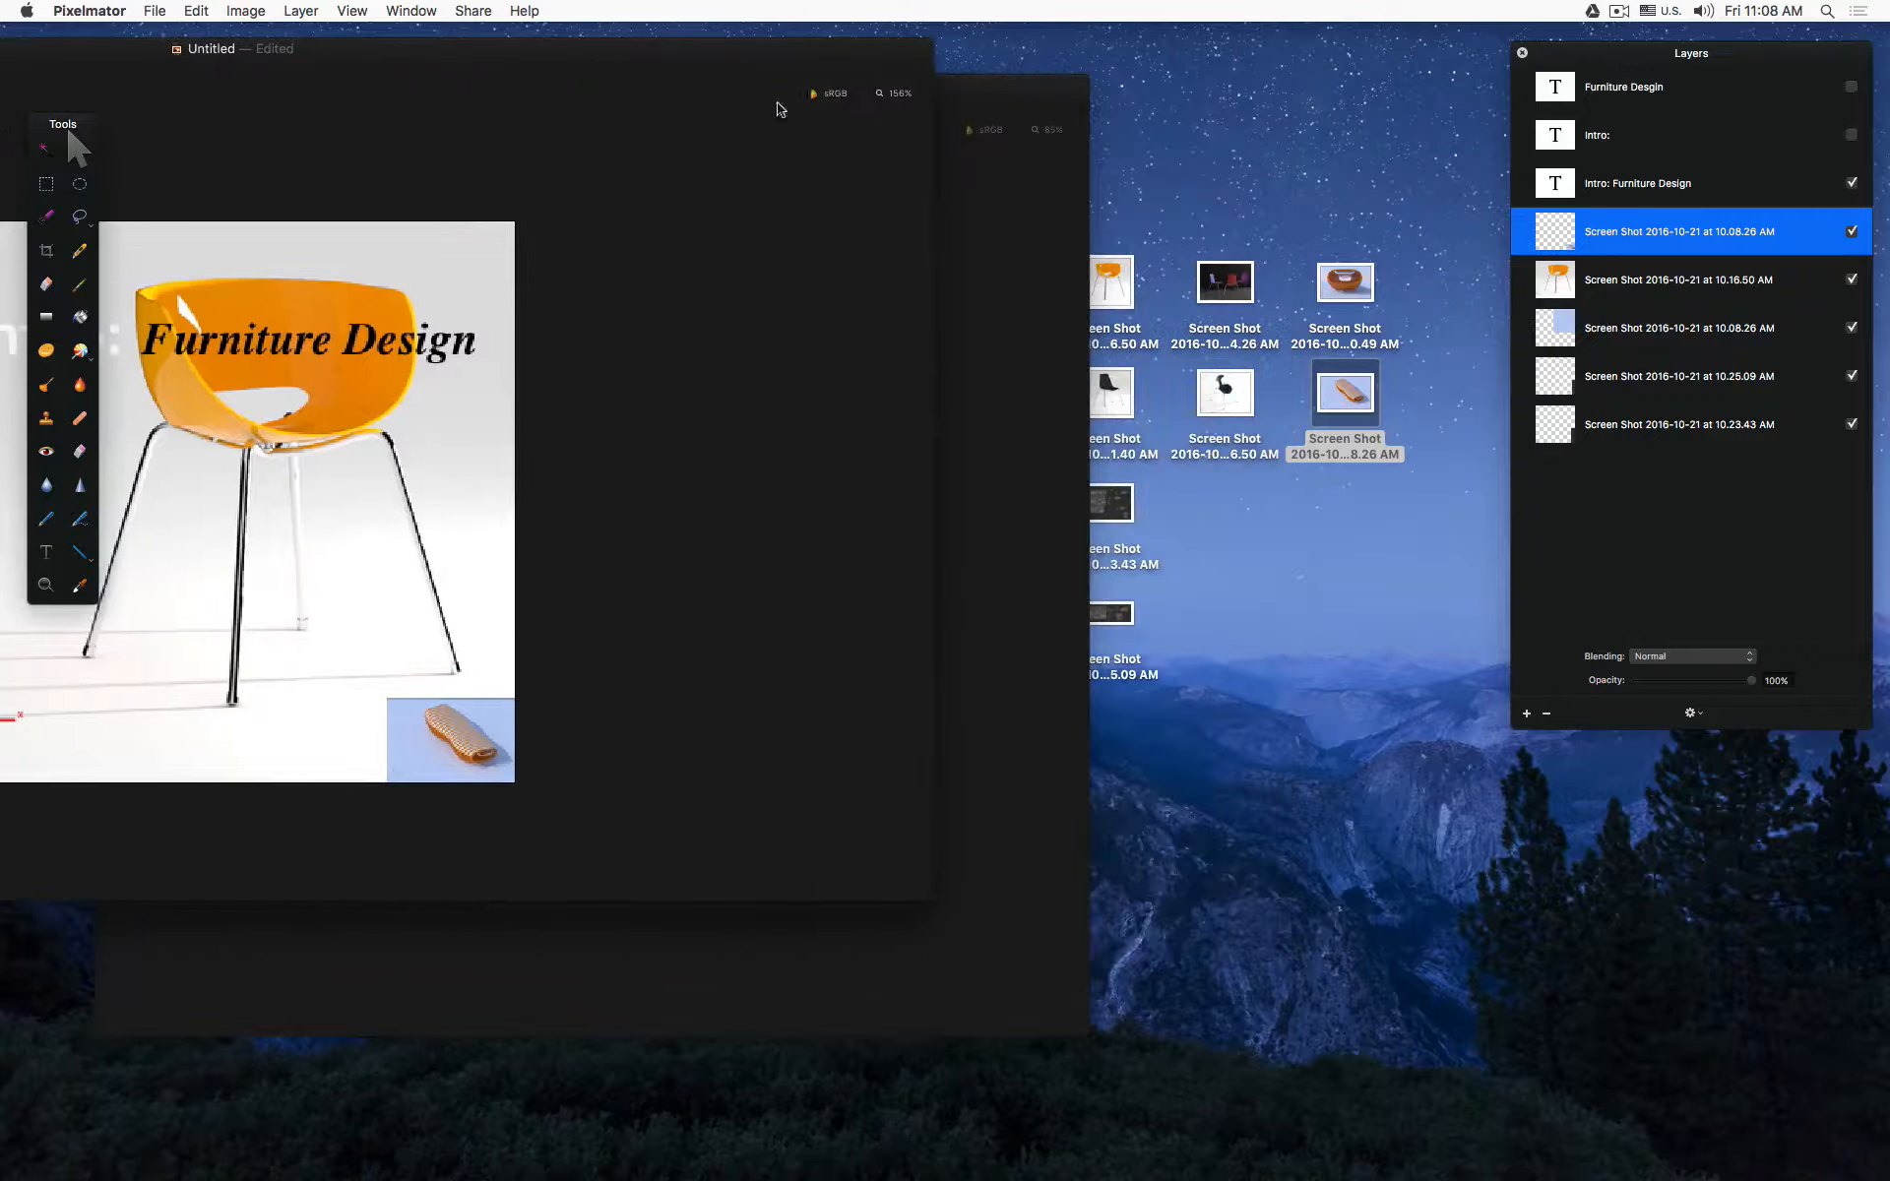
left_click_drag(1105, 406, 287, 371)
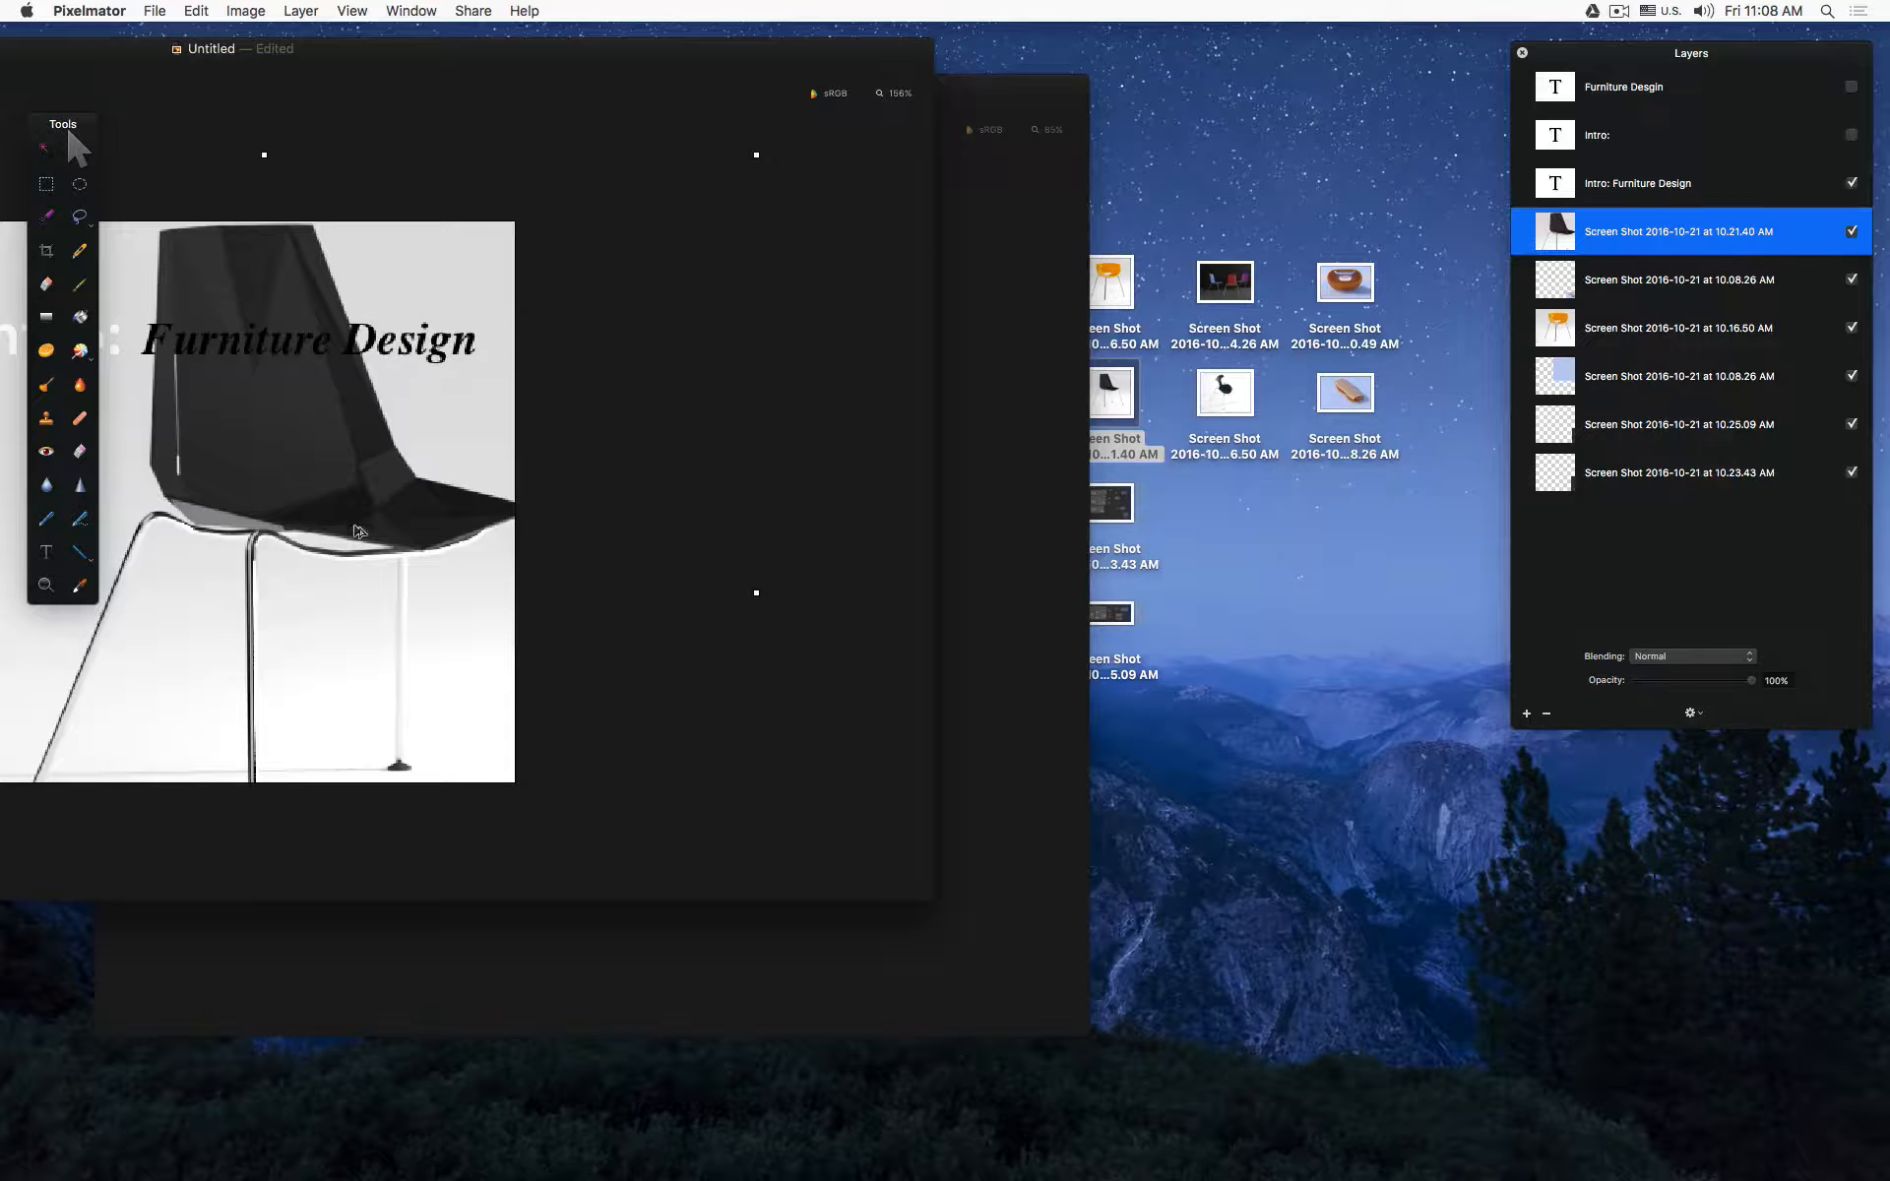
left_click_drag(463, 349, 258, 589)
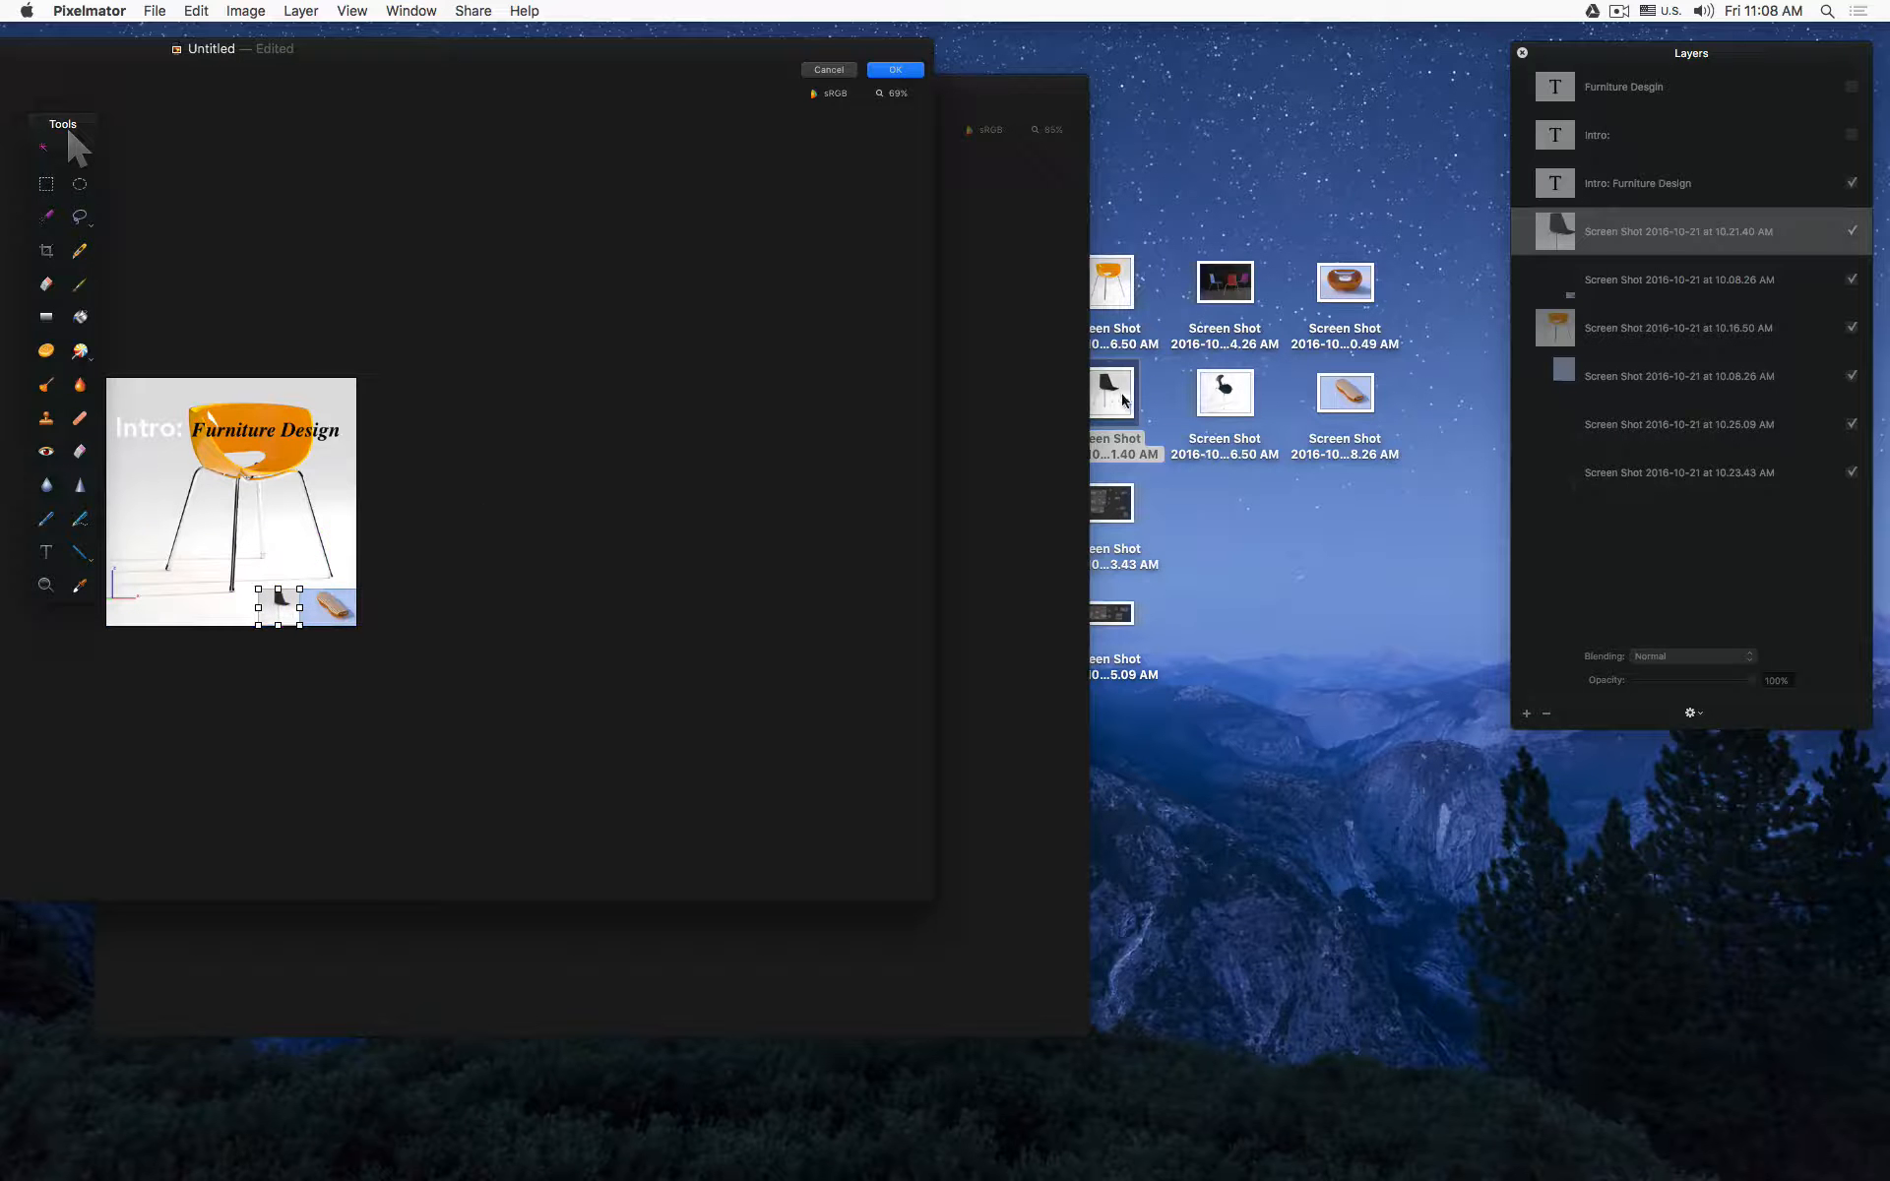
Step: Add the dark curved chair screenshot (10.36.50 AM), scale it to 9.8% and place it directly left of the black chair thumbnail
left_click_drag(1244, 408, 217, 598)
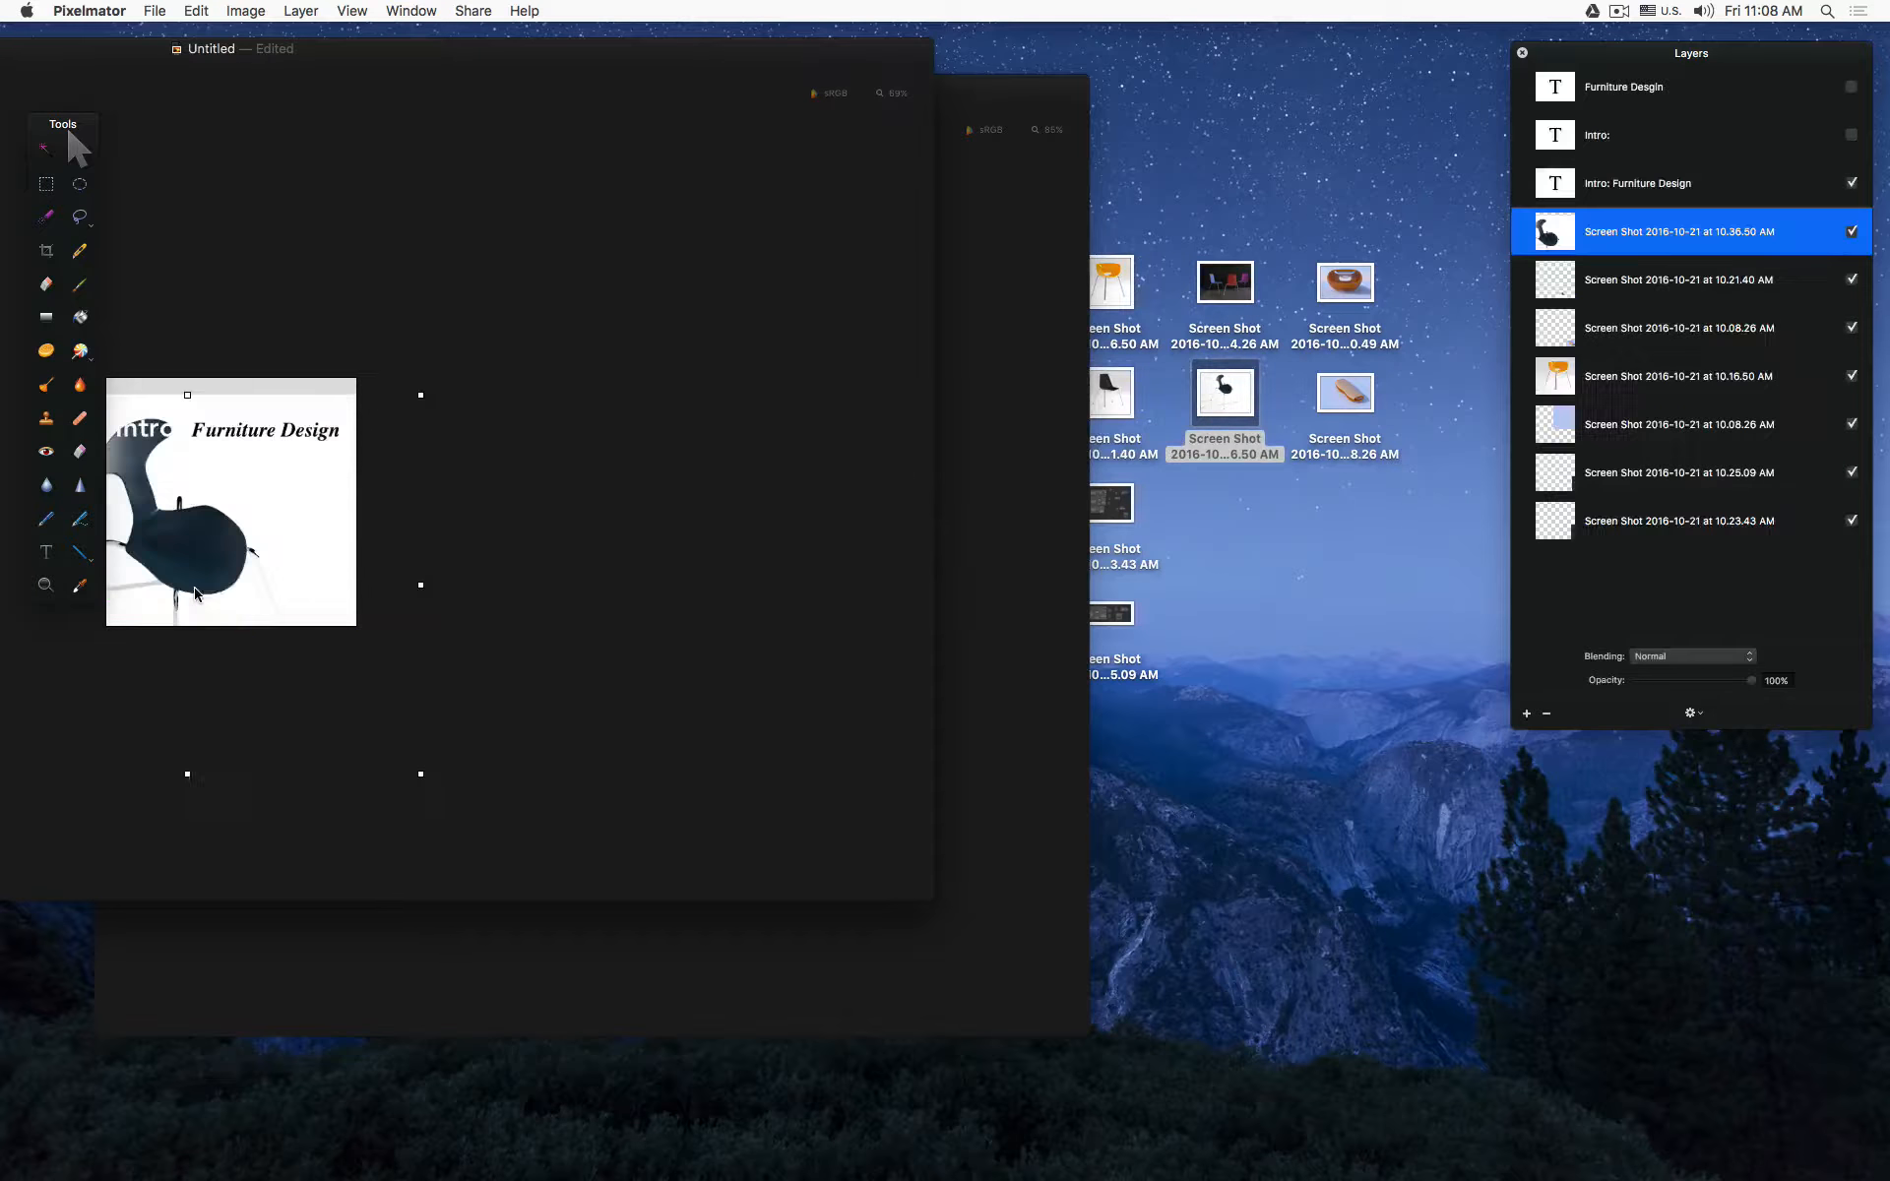
double_click(405, 61)
left_click_drag(715, 400, 641, 358)
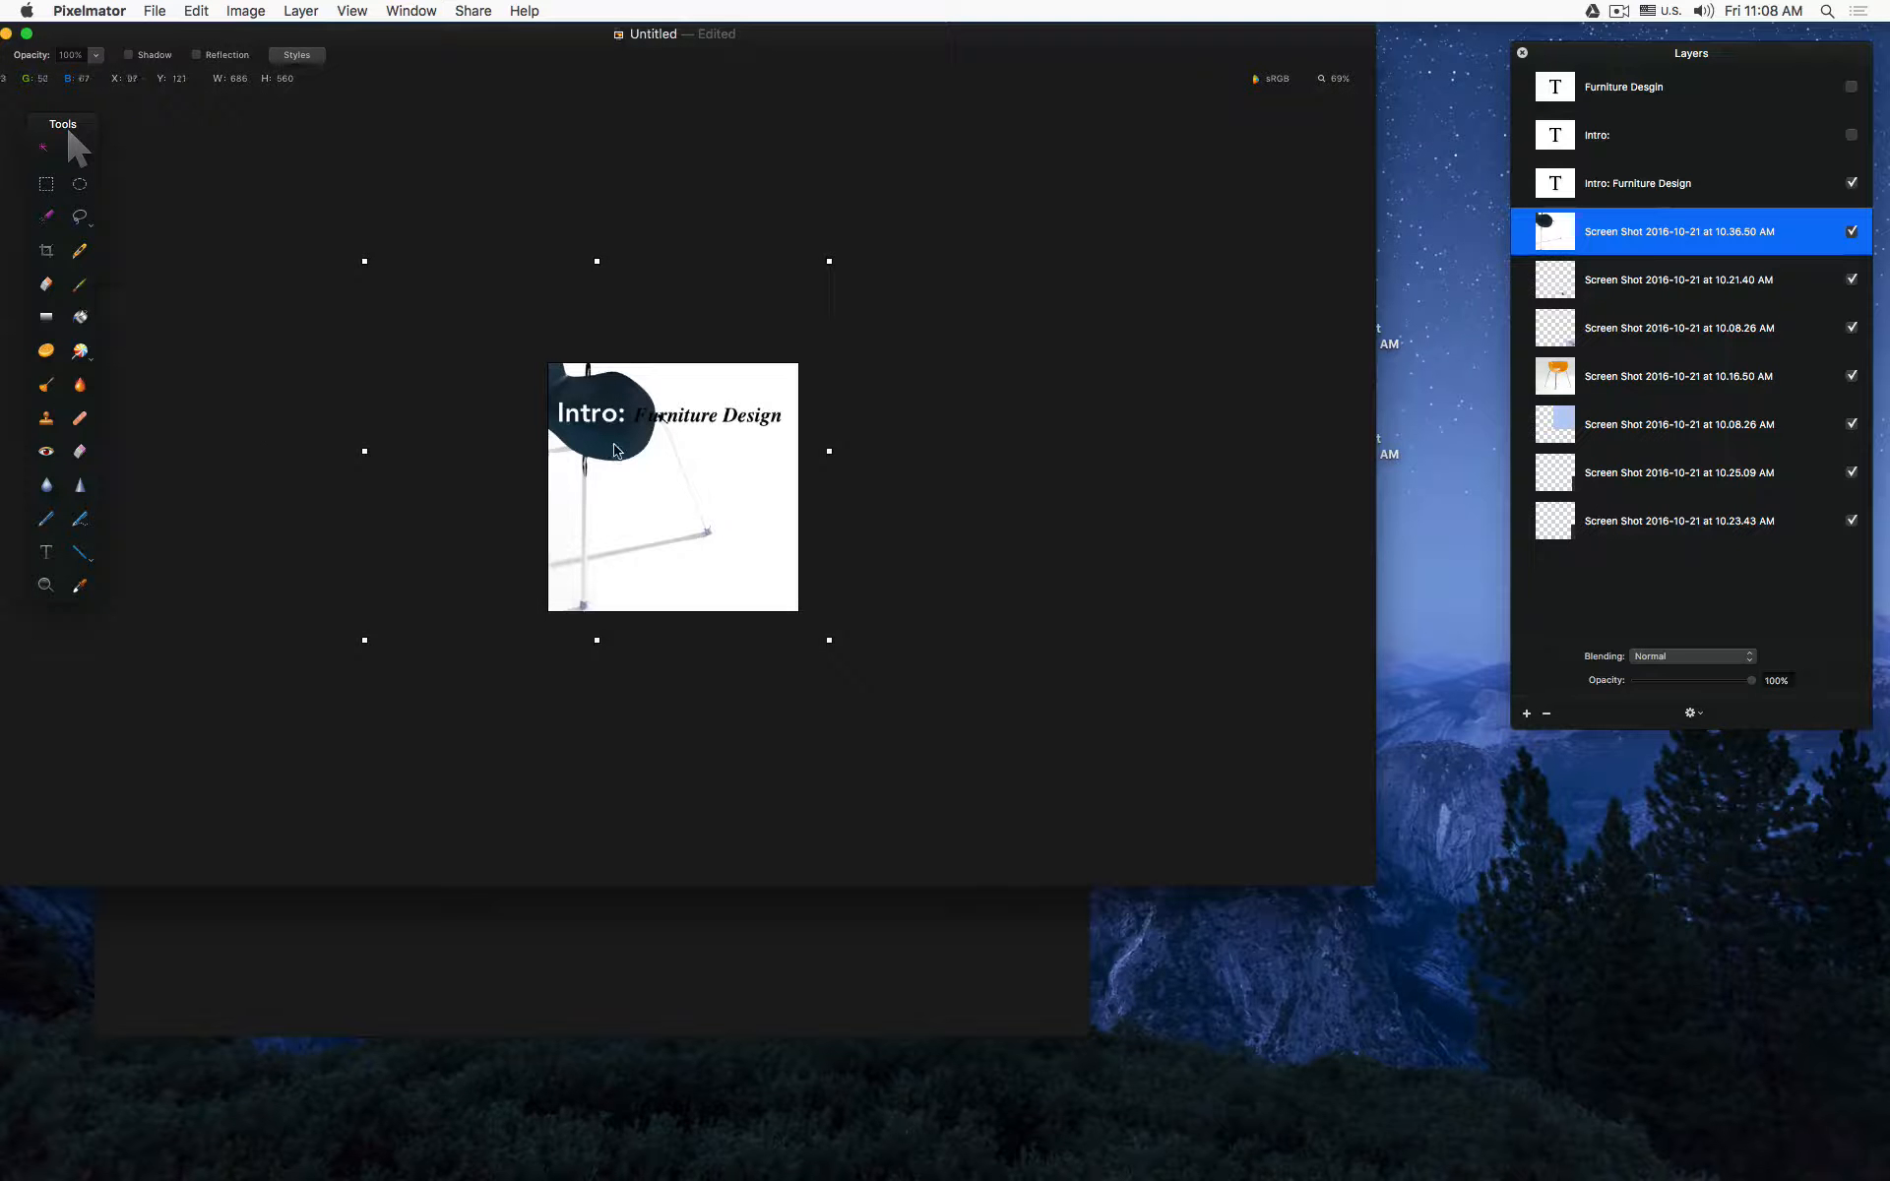
left_click_drag(614, 445, 594, 460)
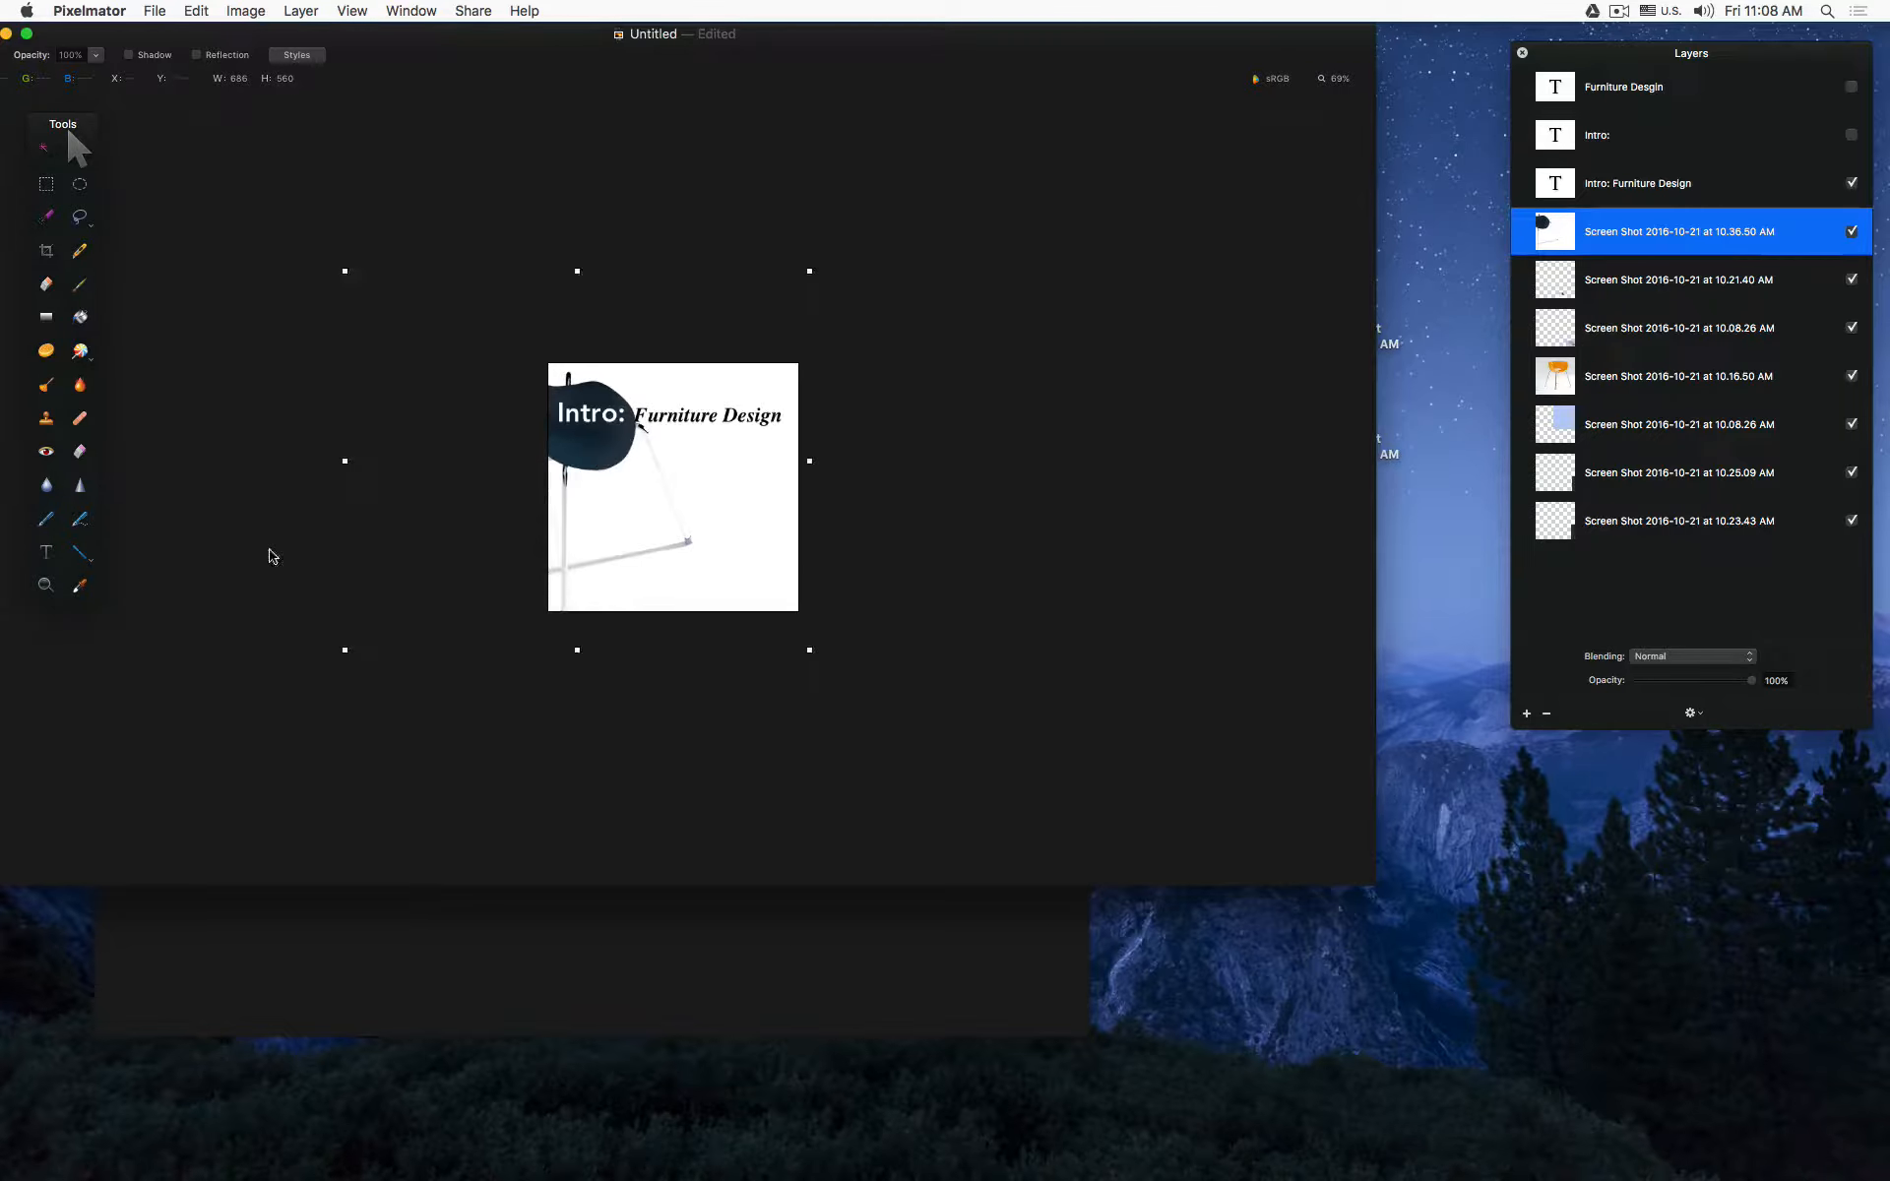
scroll(616, 489, "up", 3)
scroll(610, 487, "down", 3)
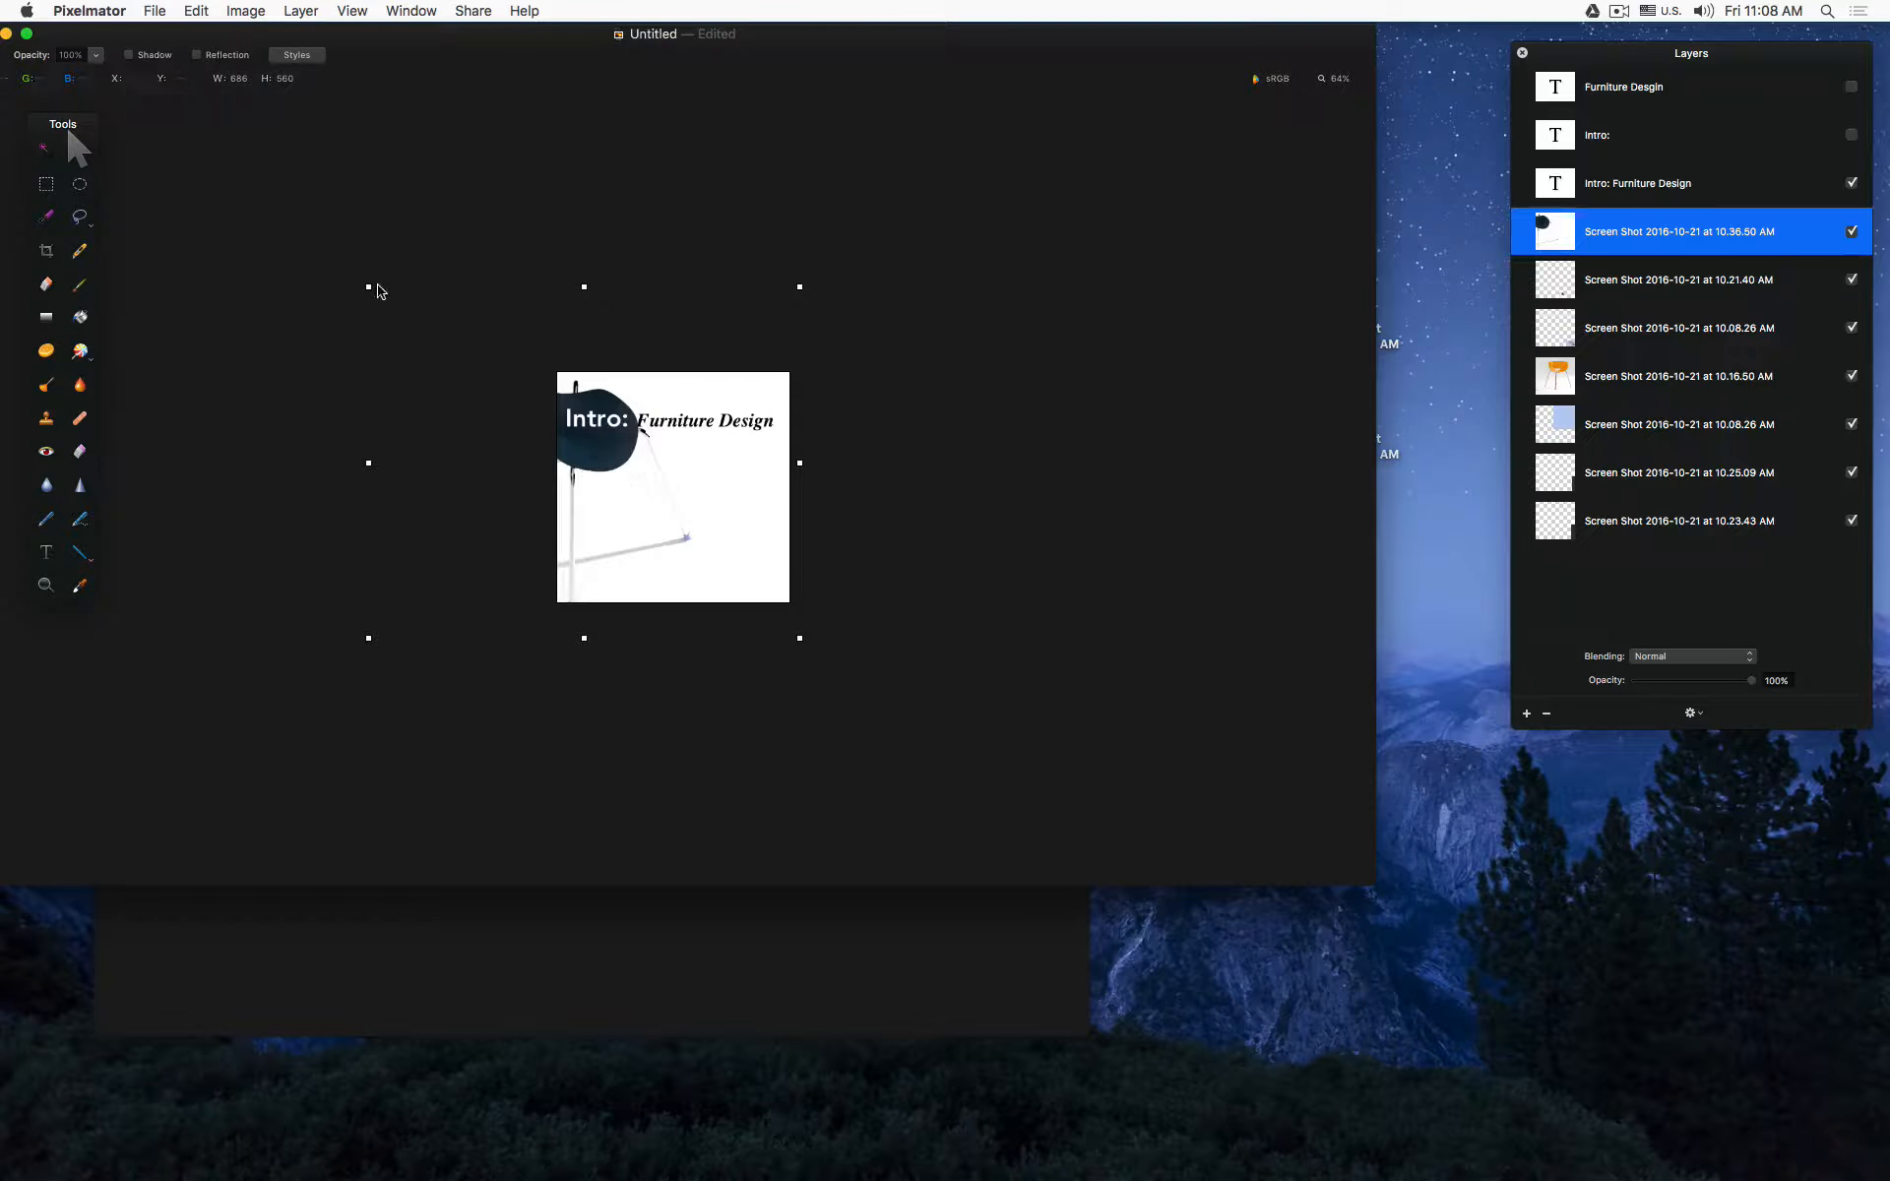
left_click_drag(372, 286, 688, 540)
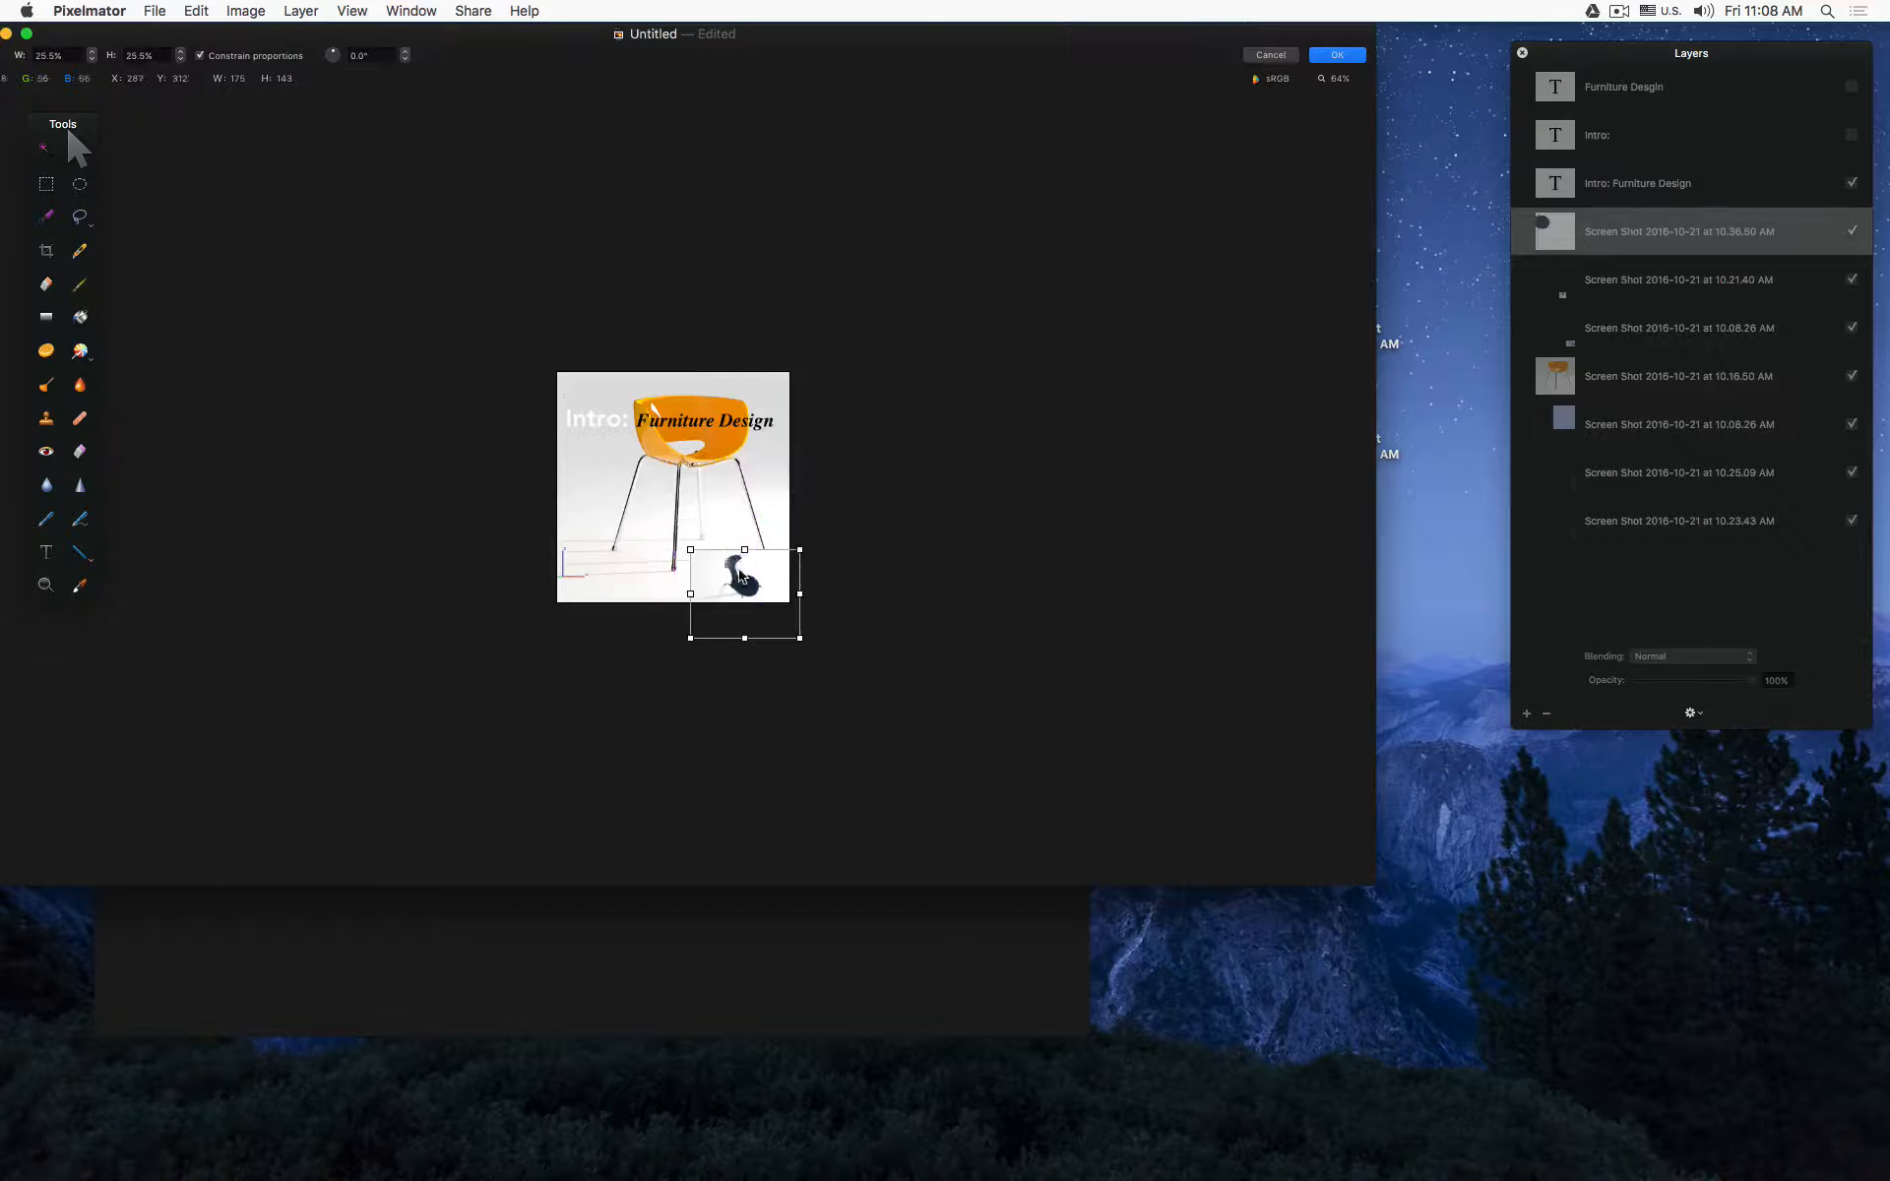
scroll(755, 580, "up", 3)
scroll(755, 579, "up", 2)
left_click_drag(825, 713, 649, 653)
left_click_drag(739, 697, 620, 723)
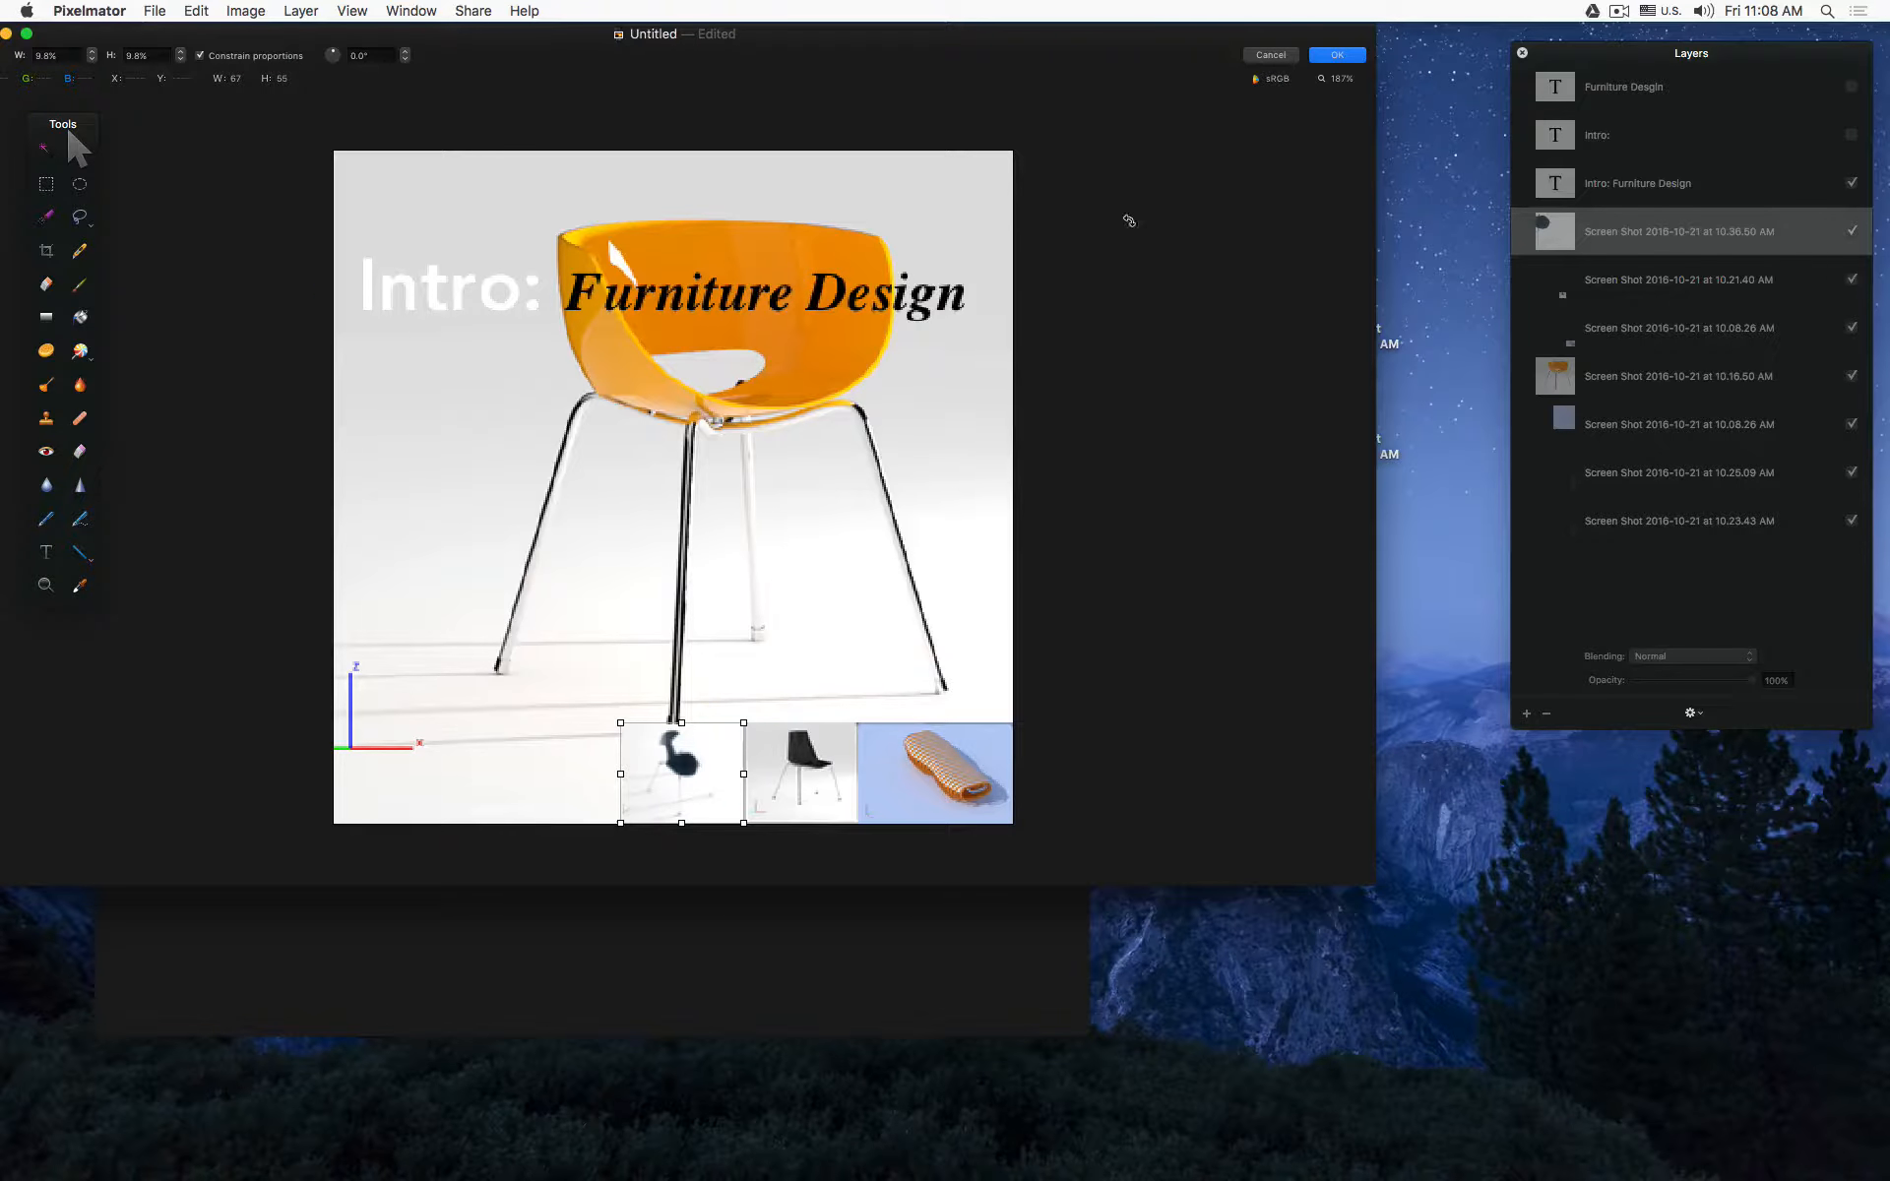
key("Return")
Step: Add the wooden joint screenshot (10.45.55 AM) and shrink it to about 57 × 55 px, directly left of the curved chair thumbnail
left_click_drag(1111, 65, 1159, 602)
left_click_drag(981, 107, 353, 387)
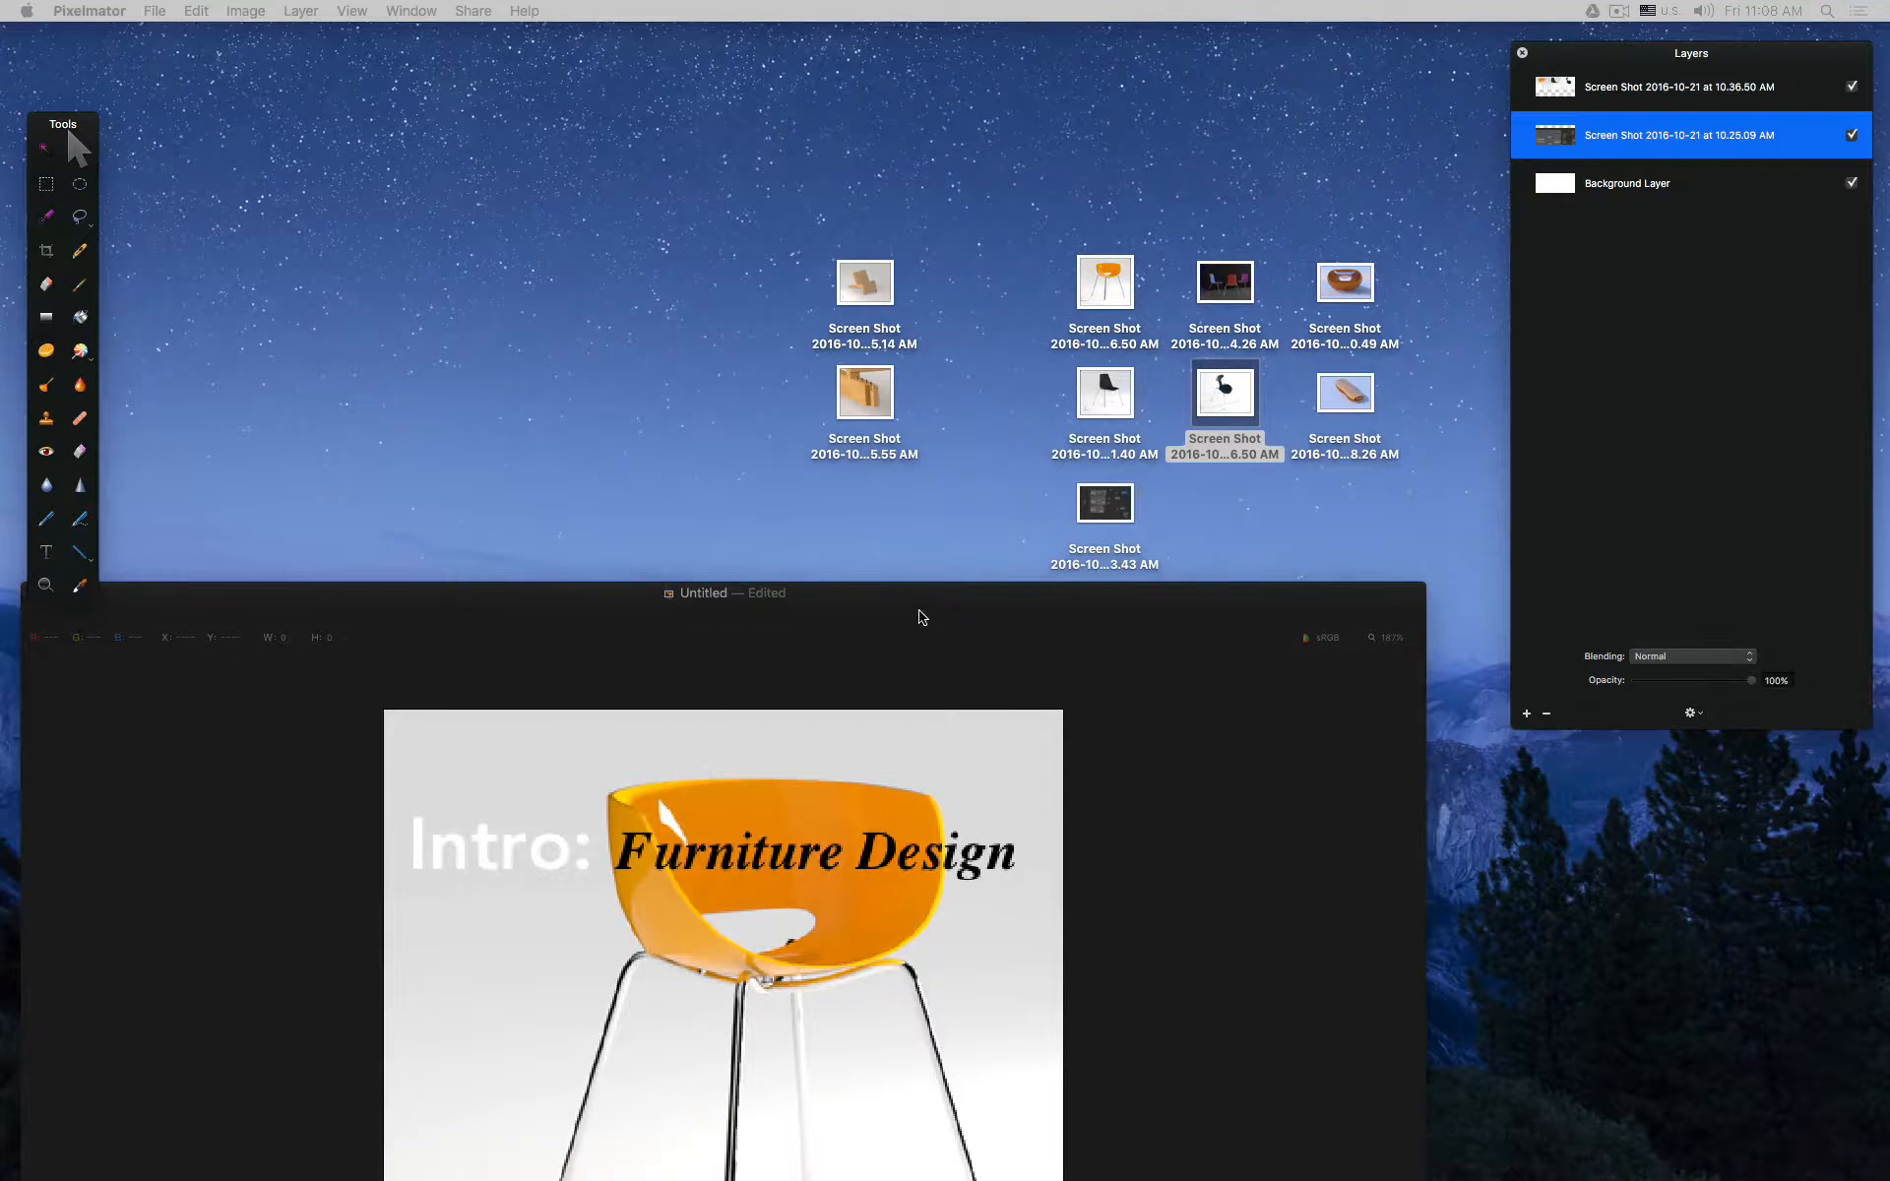
left_click_drag(922, 617, 814, 222)
key("super+minus")
key("super+minus")
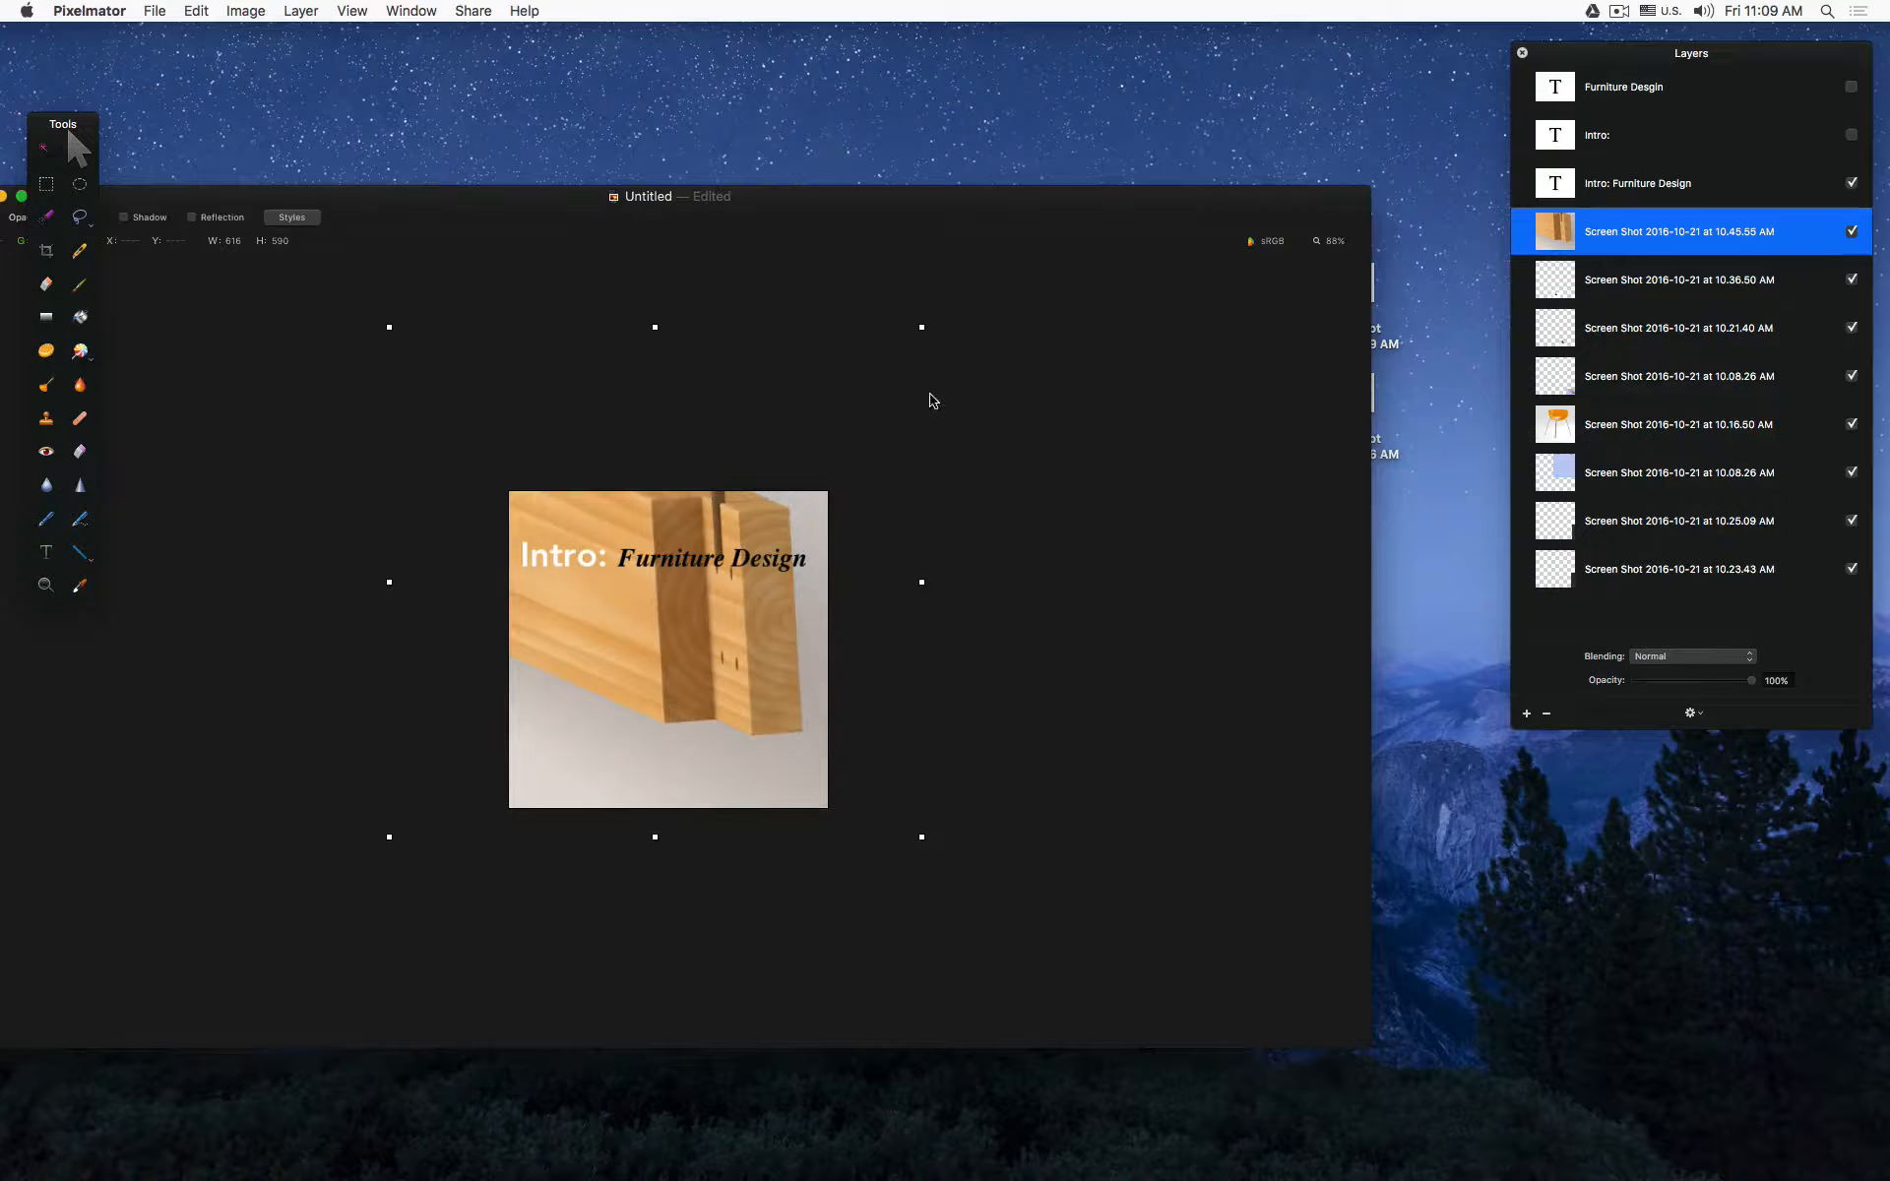
left_click_drag(922, 325, 548, 684)
left_click_drag(453, 765, 552, 735)
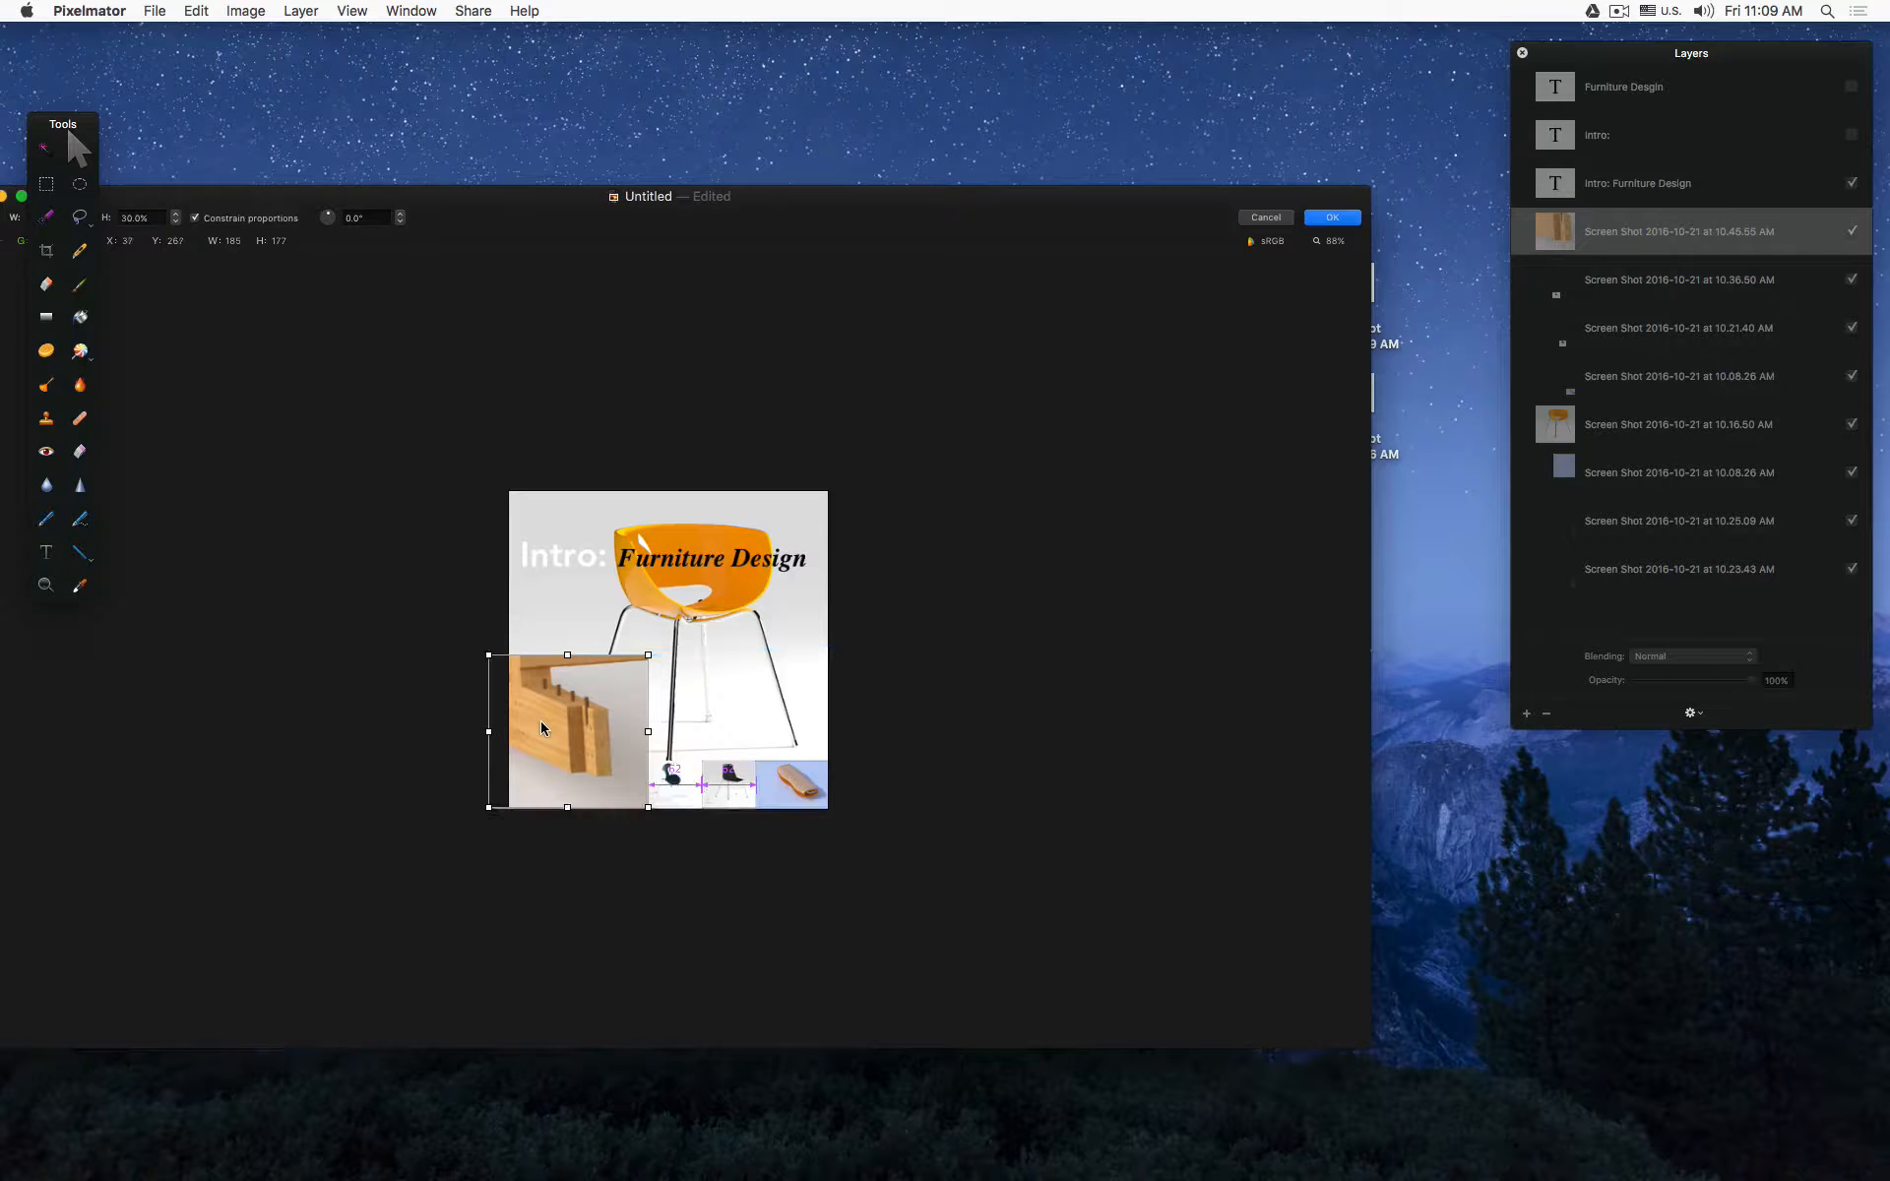
left_click_drag(481, 661, 599, 761)
key("Return")
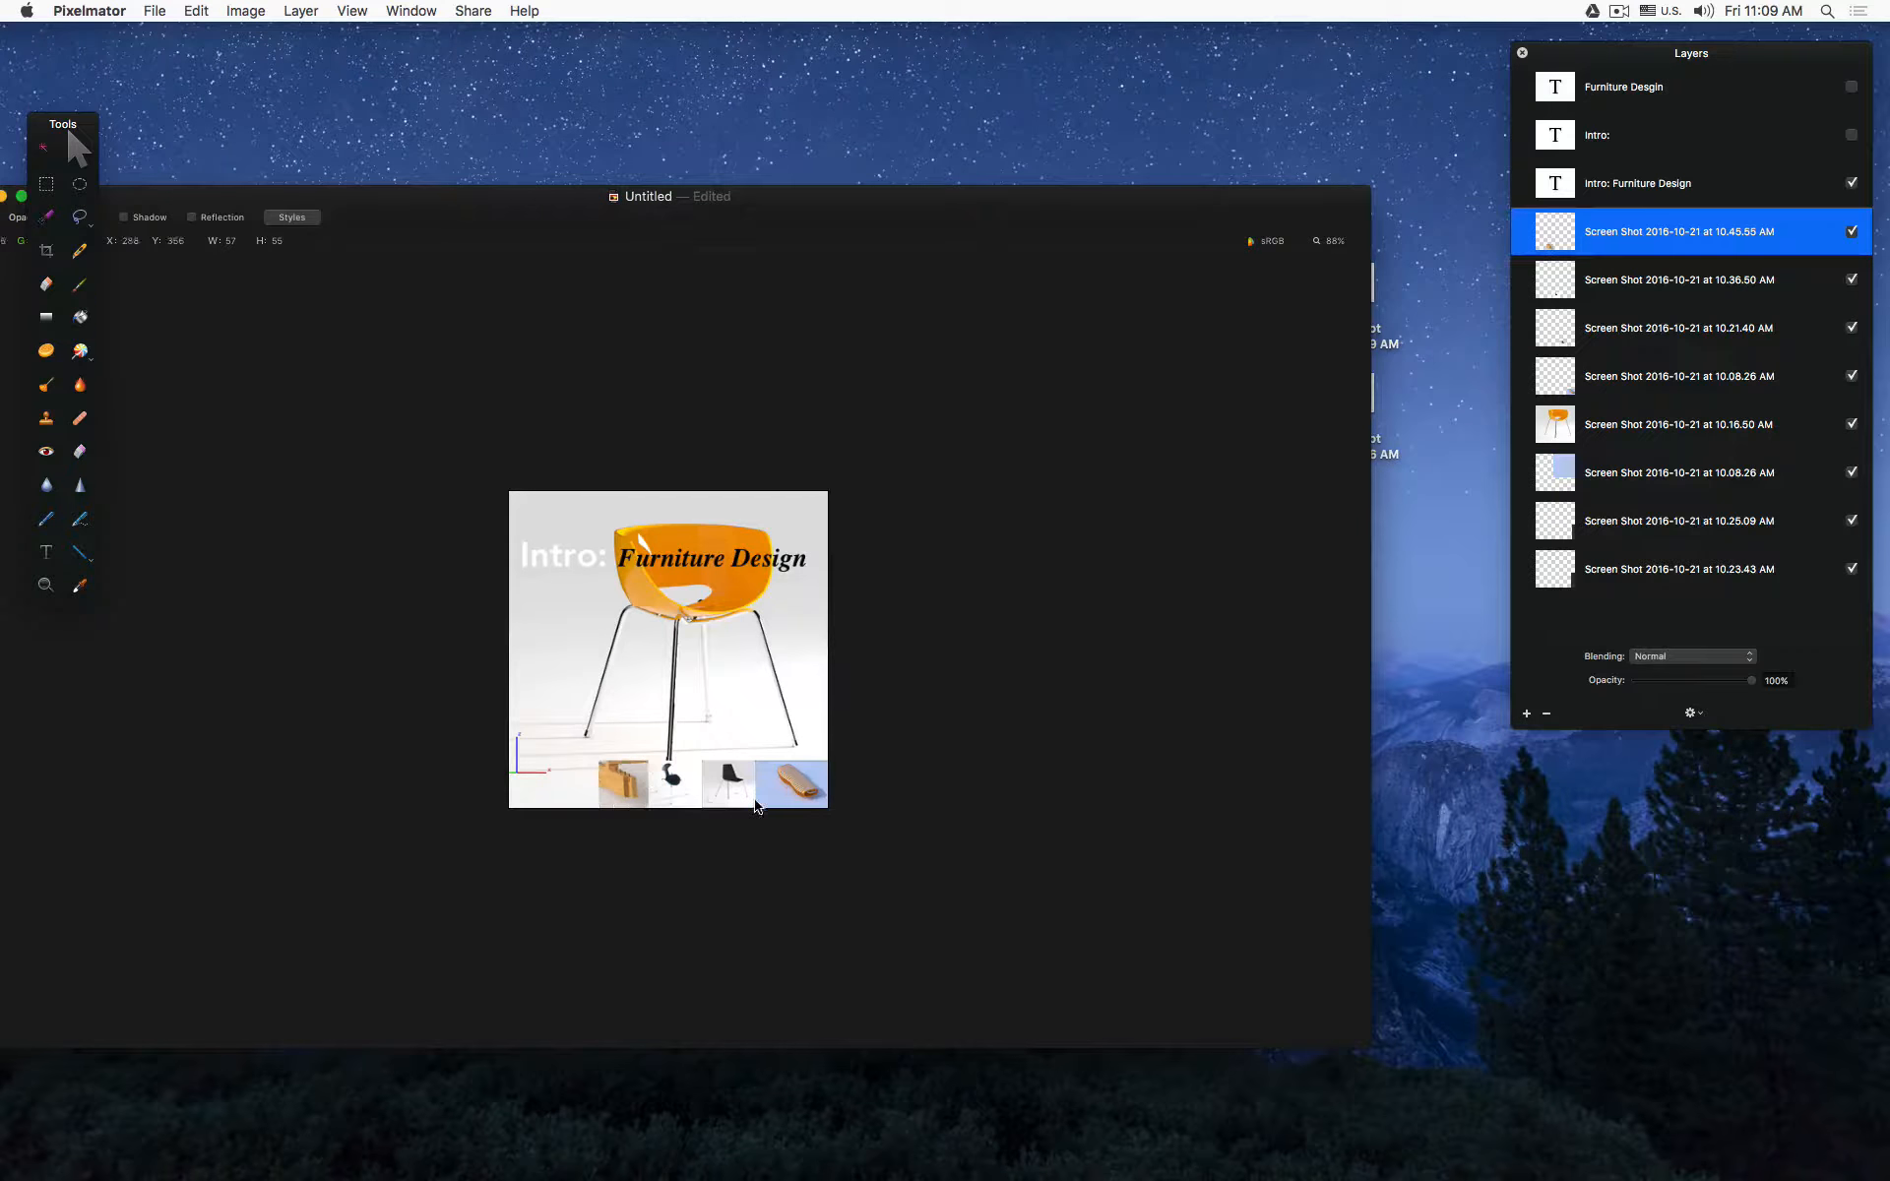
Step: Select all four thumbnails in the bottom row and move them down together, partly past the image's lower edge
key("super+equal")
left_click(676, 862, "shift")
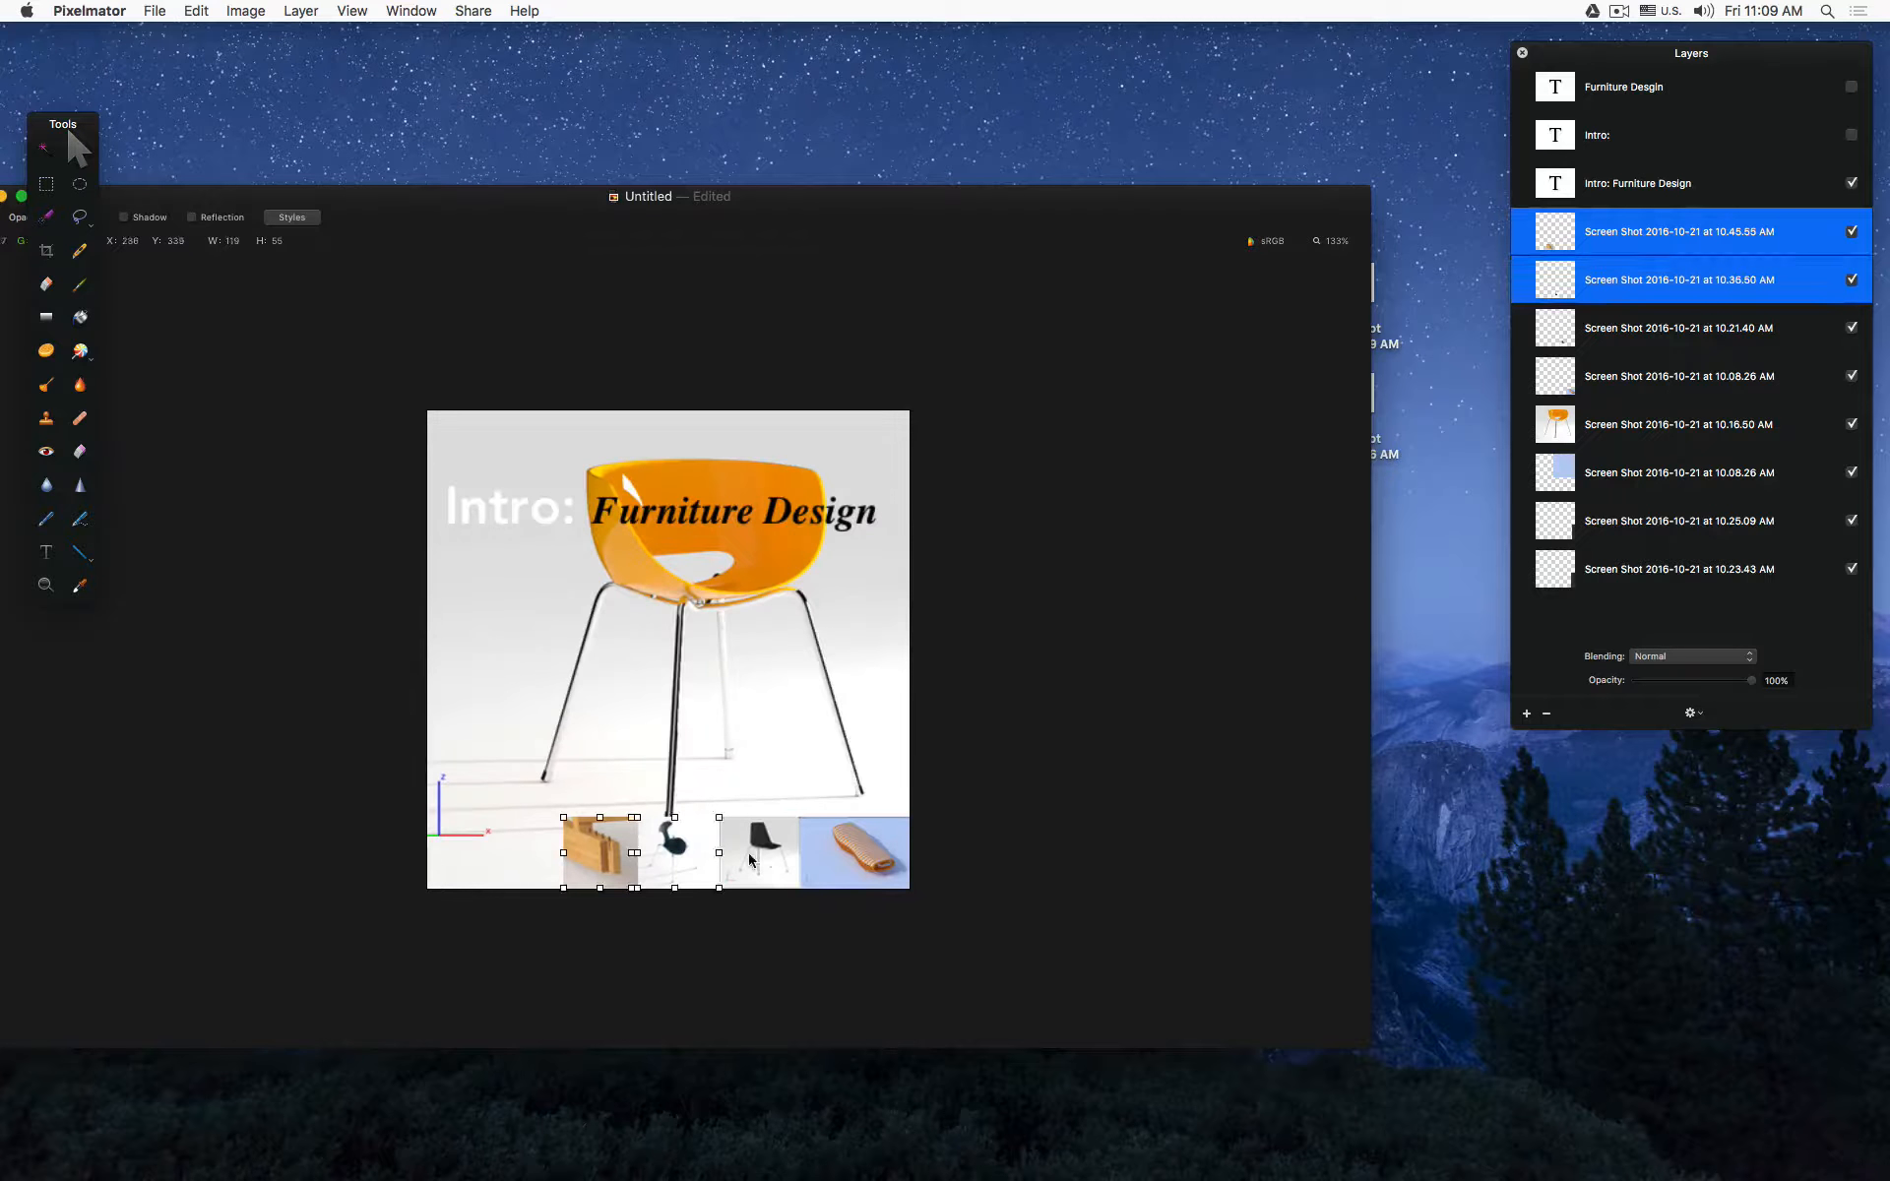
left_click(790, 862, "shift")
left_click(838, 857, "shift")
left_click_drag(862, 848, 863, 879)
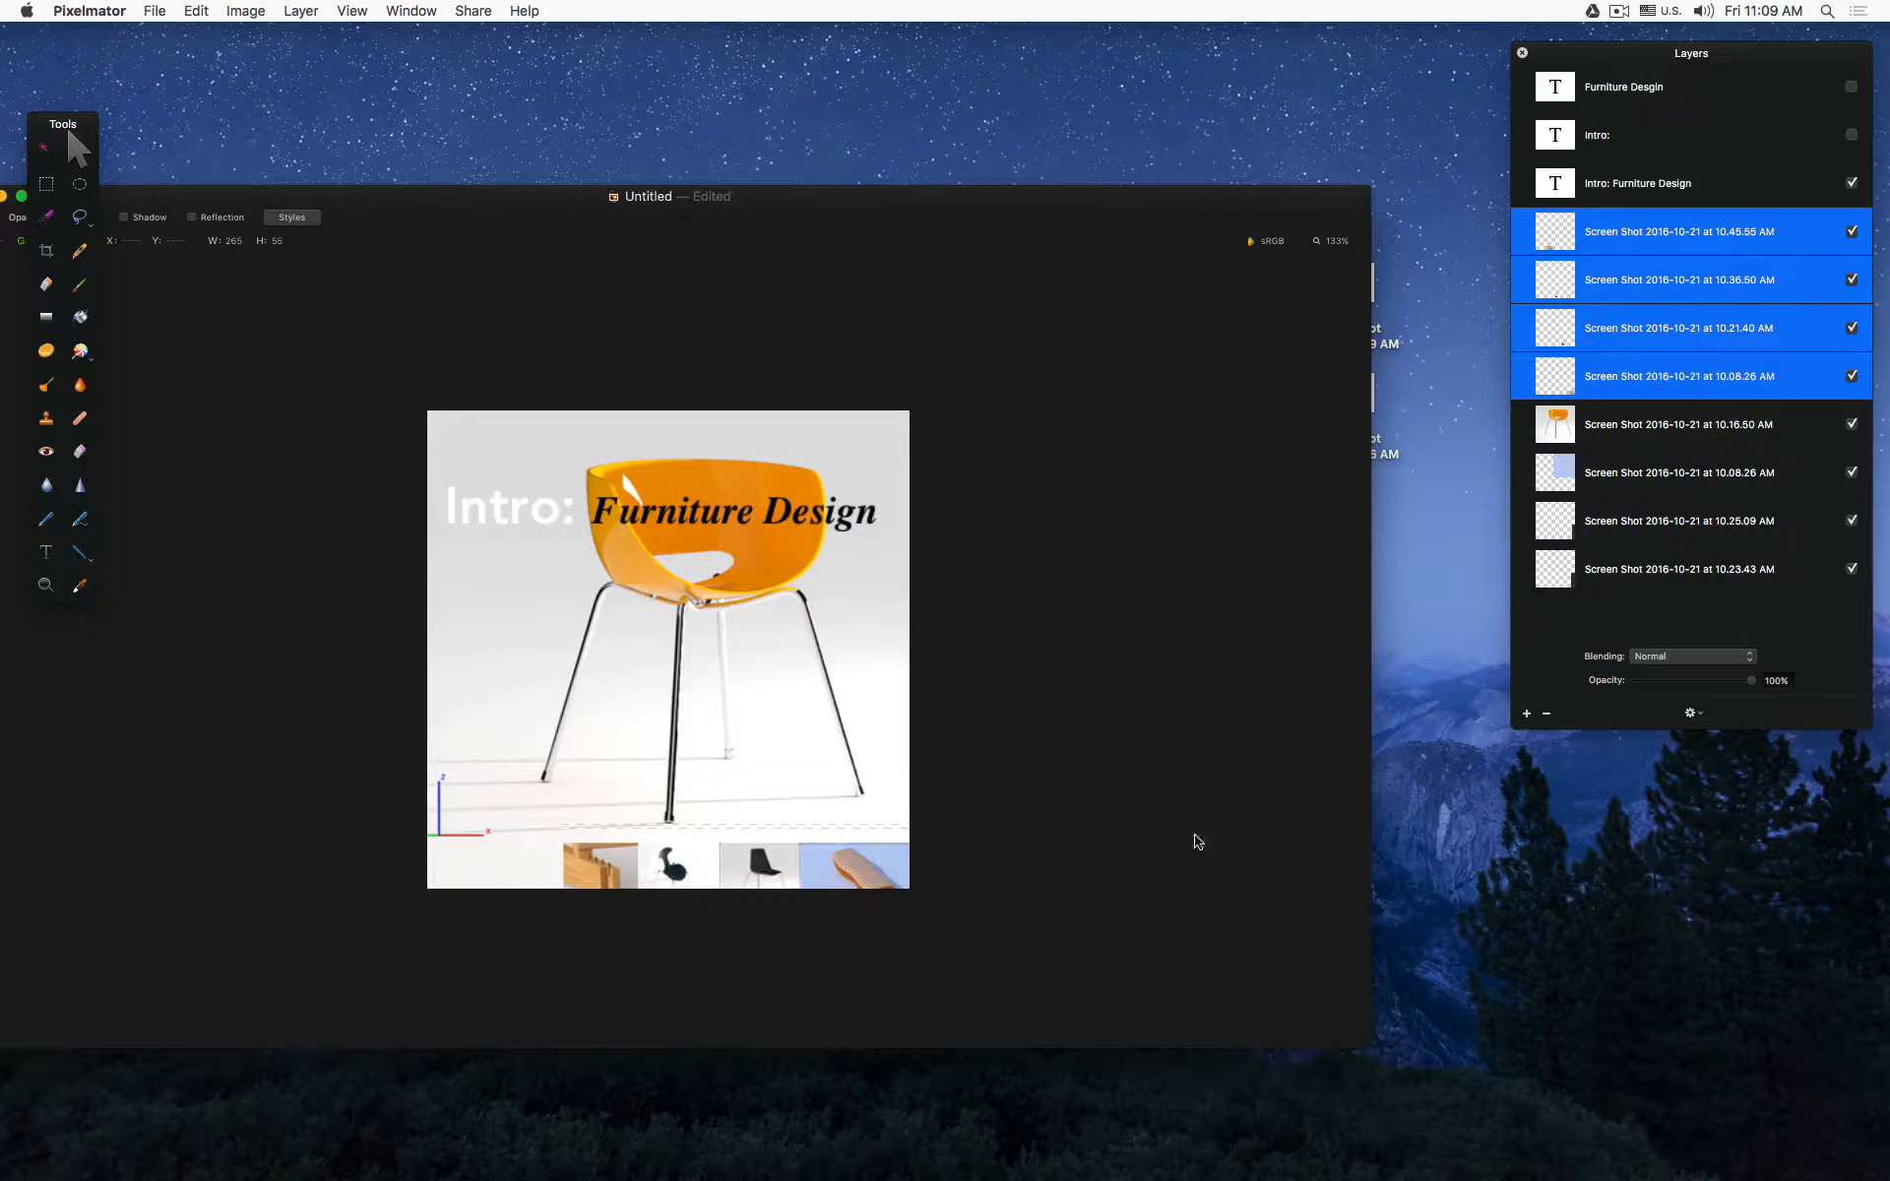
Step: Add the node setup screenshot (10.25.09 AM) from the desktop as a layer above the thumbnails, keeping the title in place
left_click_drag(1236, 243, 980, 208)
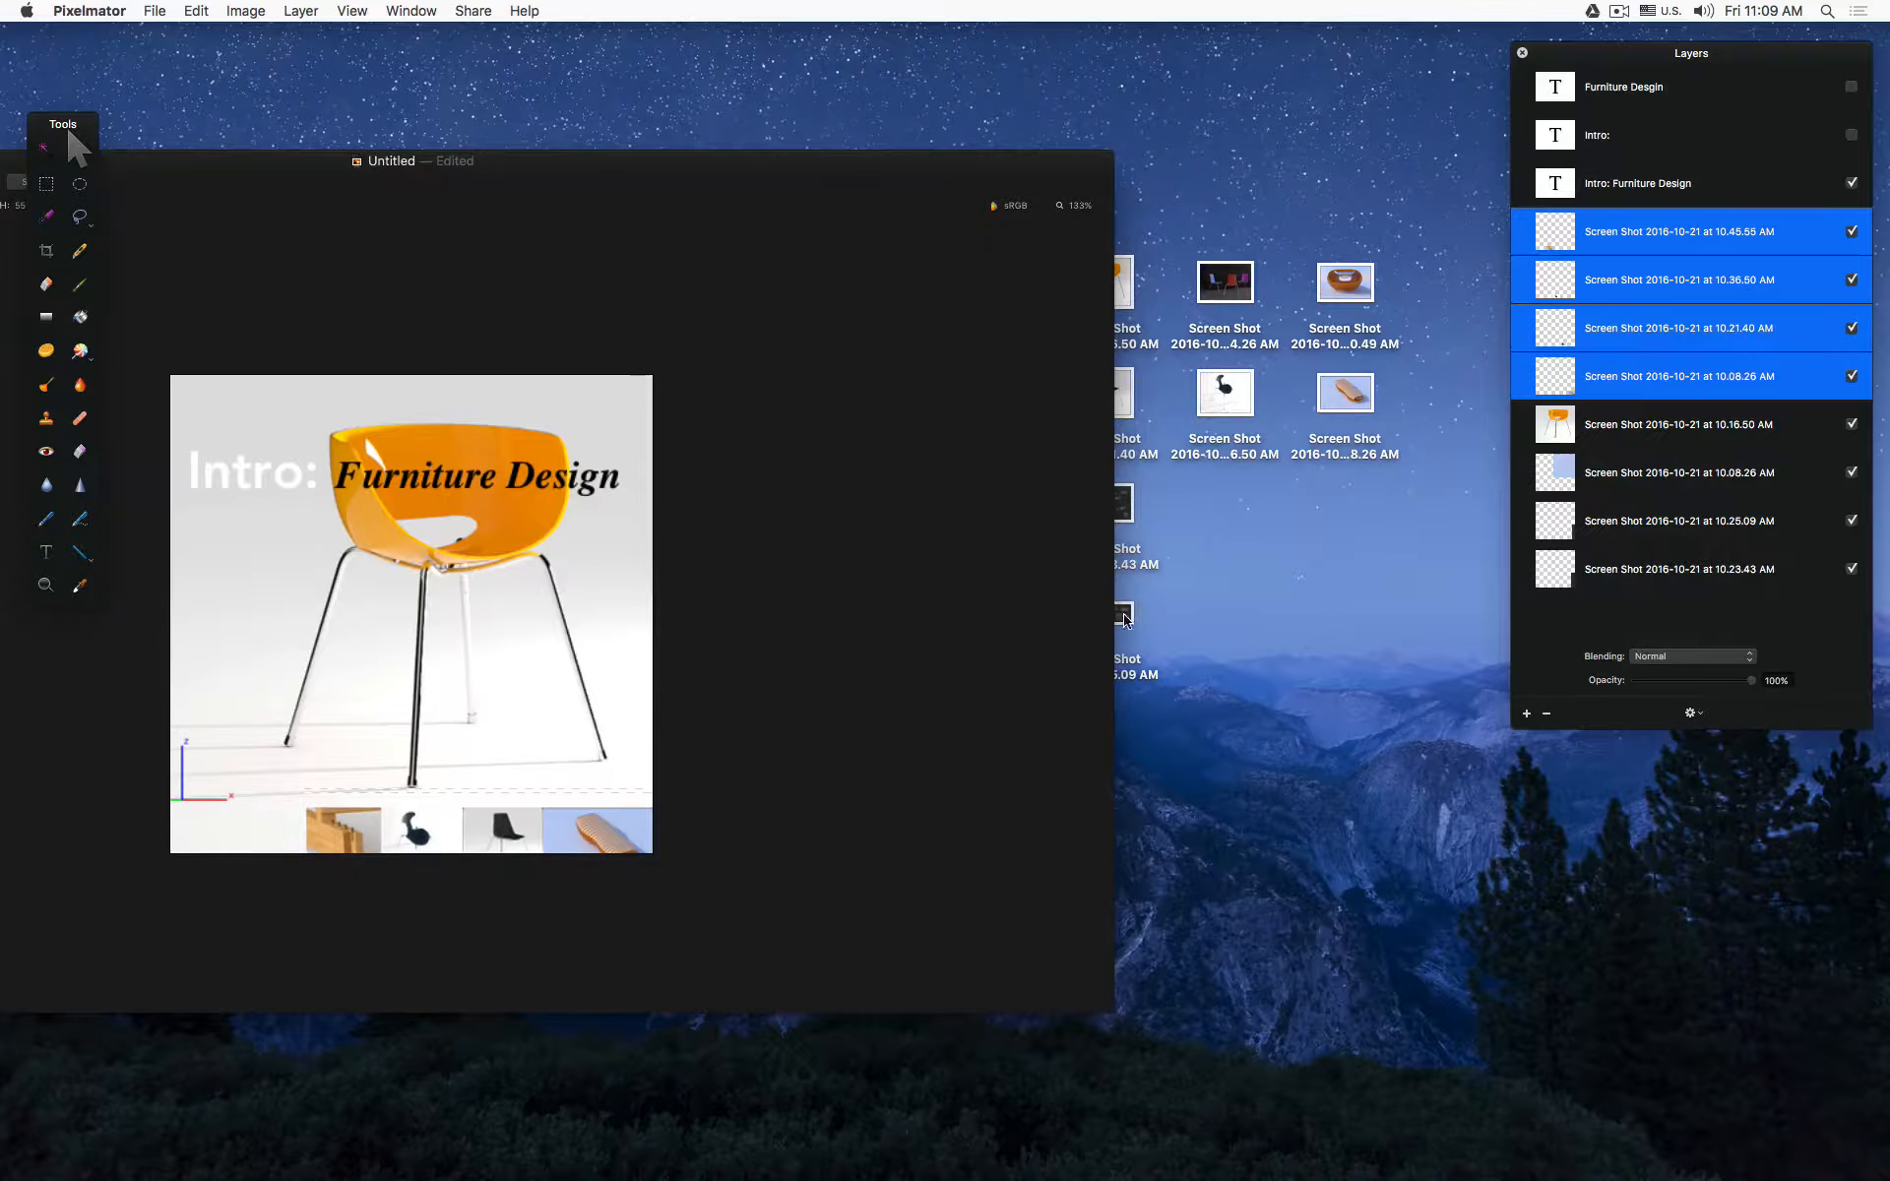
left_click_drag(1123, 620, 388, 645)
left_click_drag(565, 165, 1030, 38)
left_click_drag(979, 320, 970, 322)
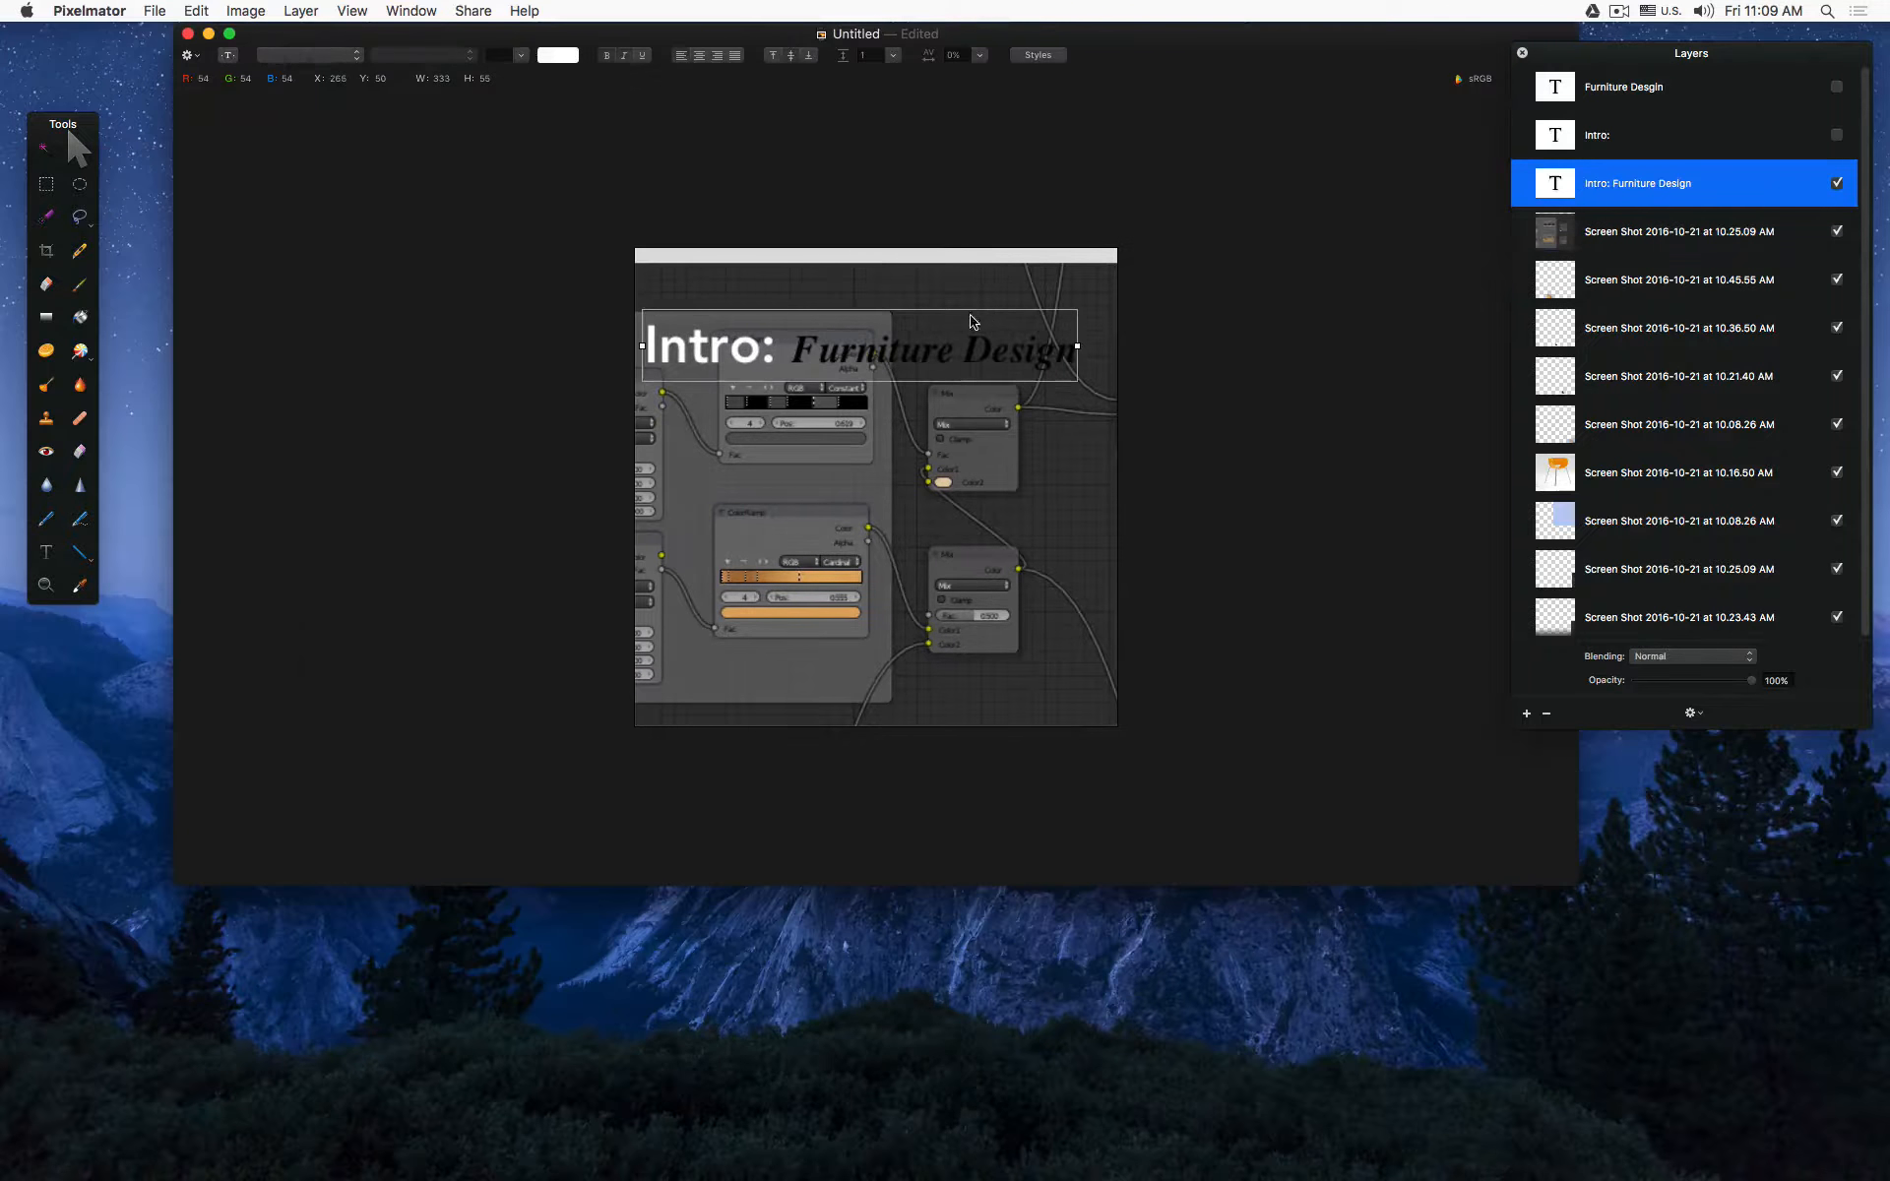
key("super+z")
left_click(832, 425)
key("super+minus")
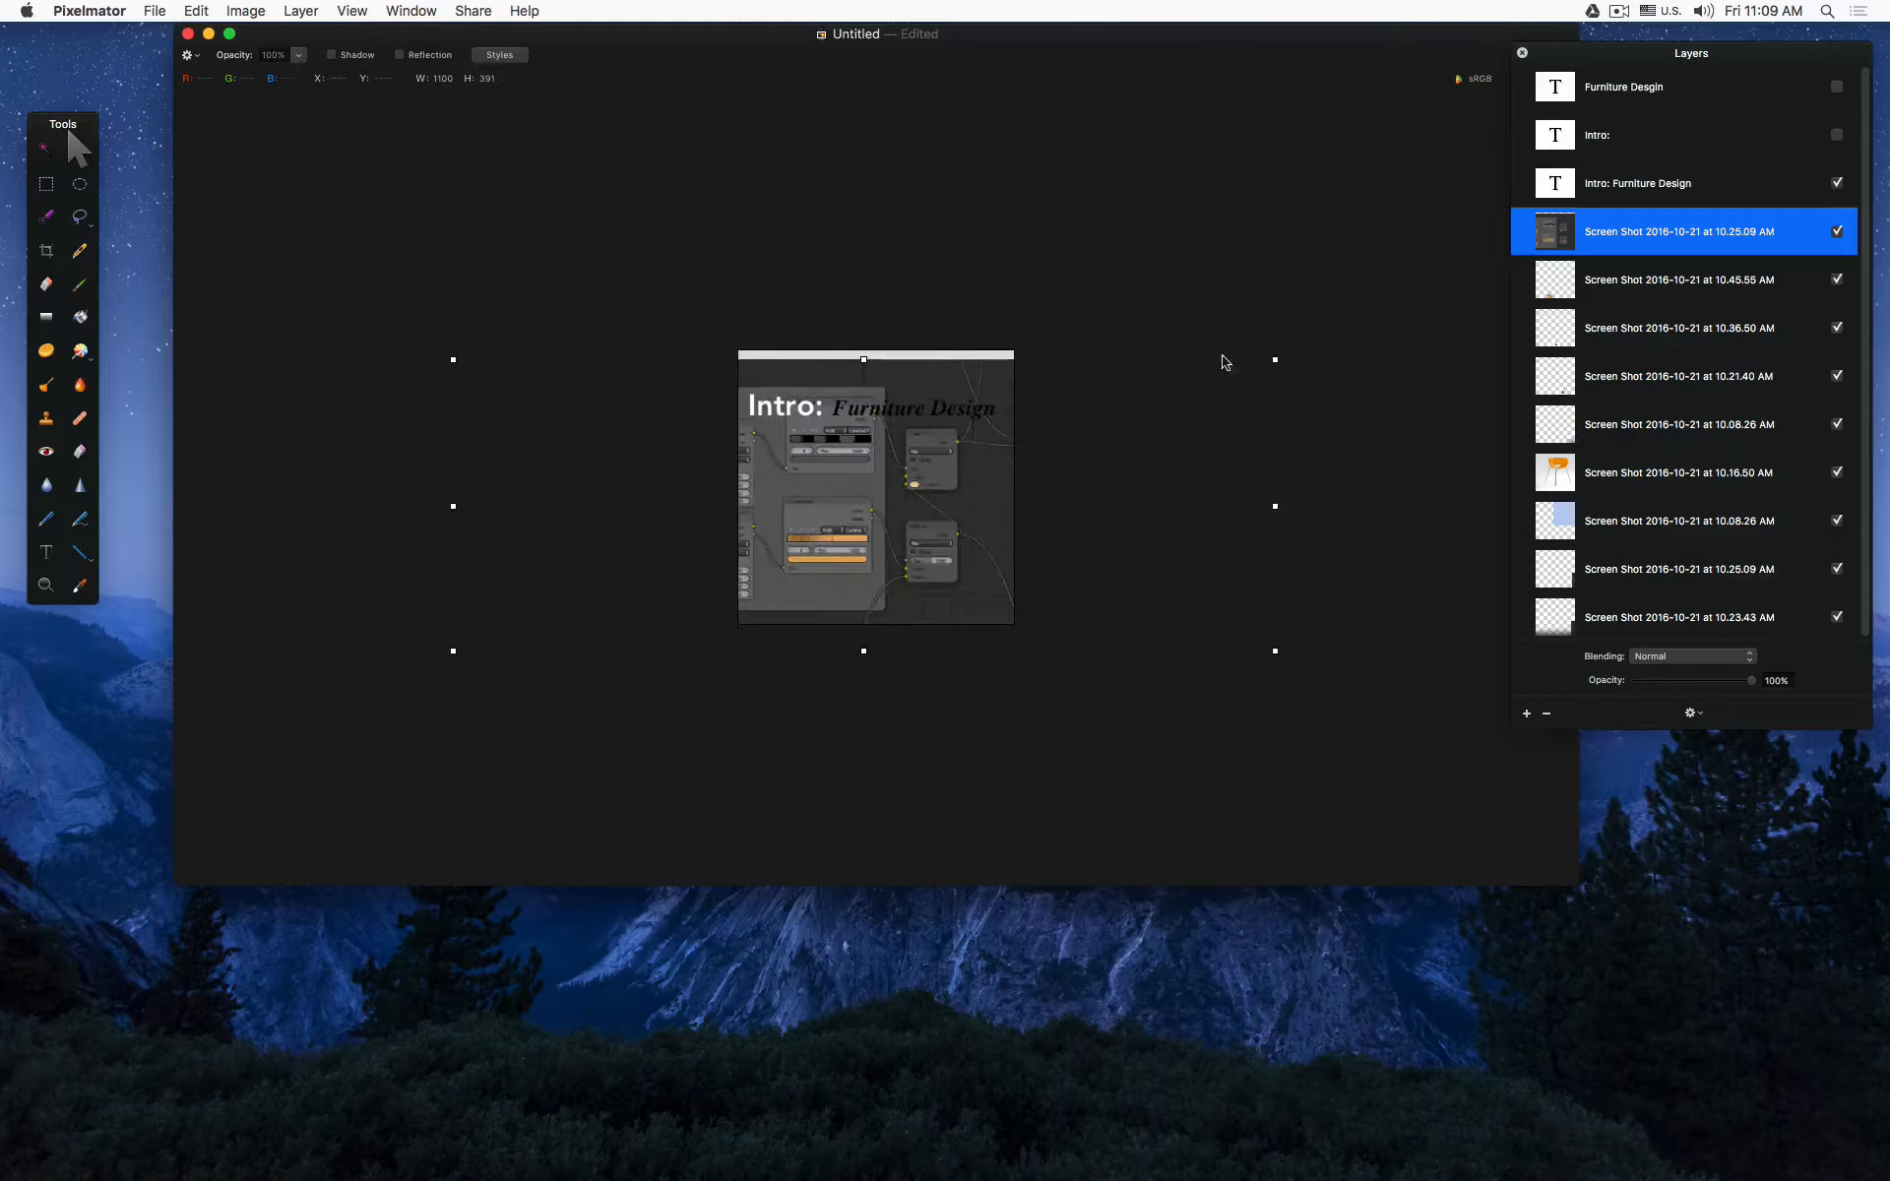
Step: Scale the node screenshot to 14.1% and place it in the lower-left corner, adjoining the wooden joint thumbnail
left_click_drag(1280, 358, 807, 629)
key("super+plus")
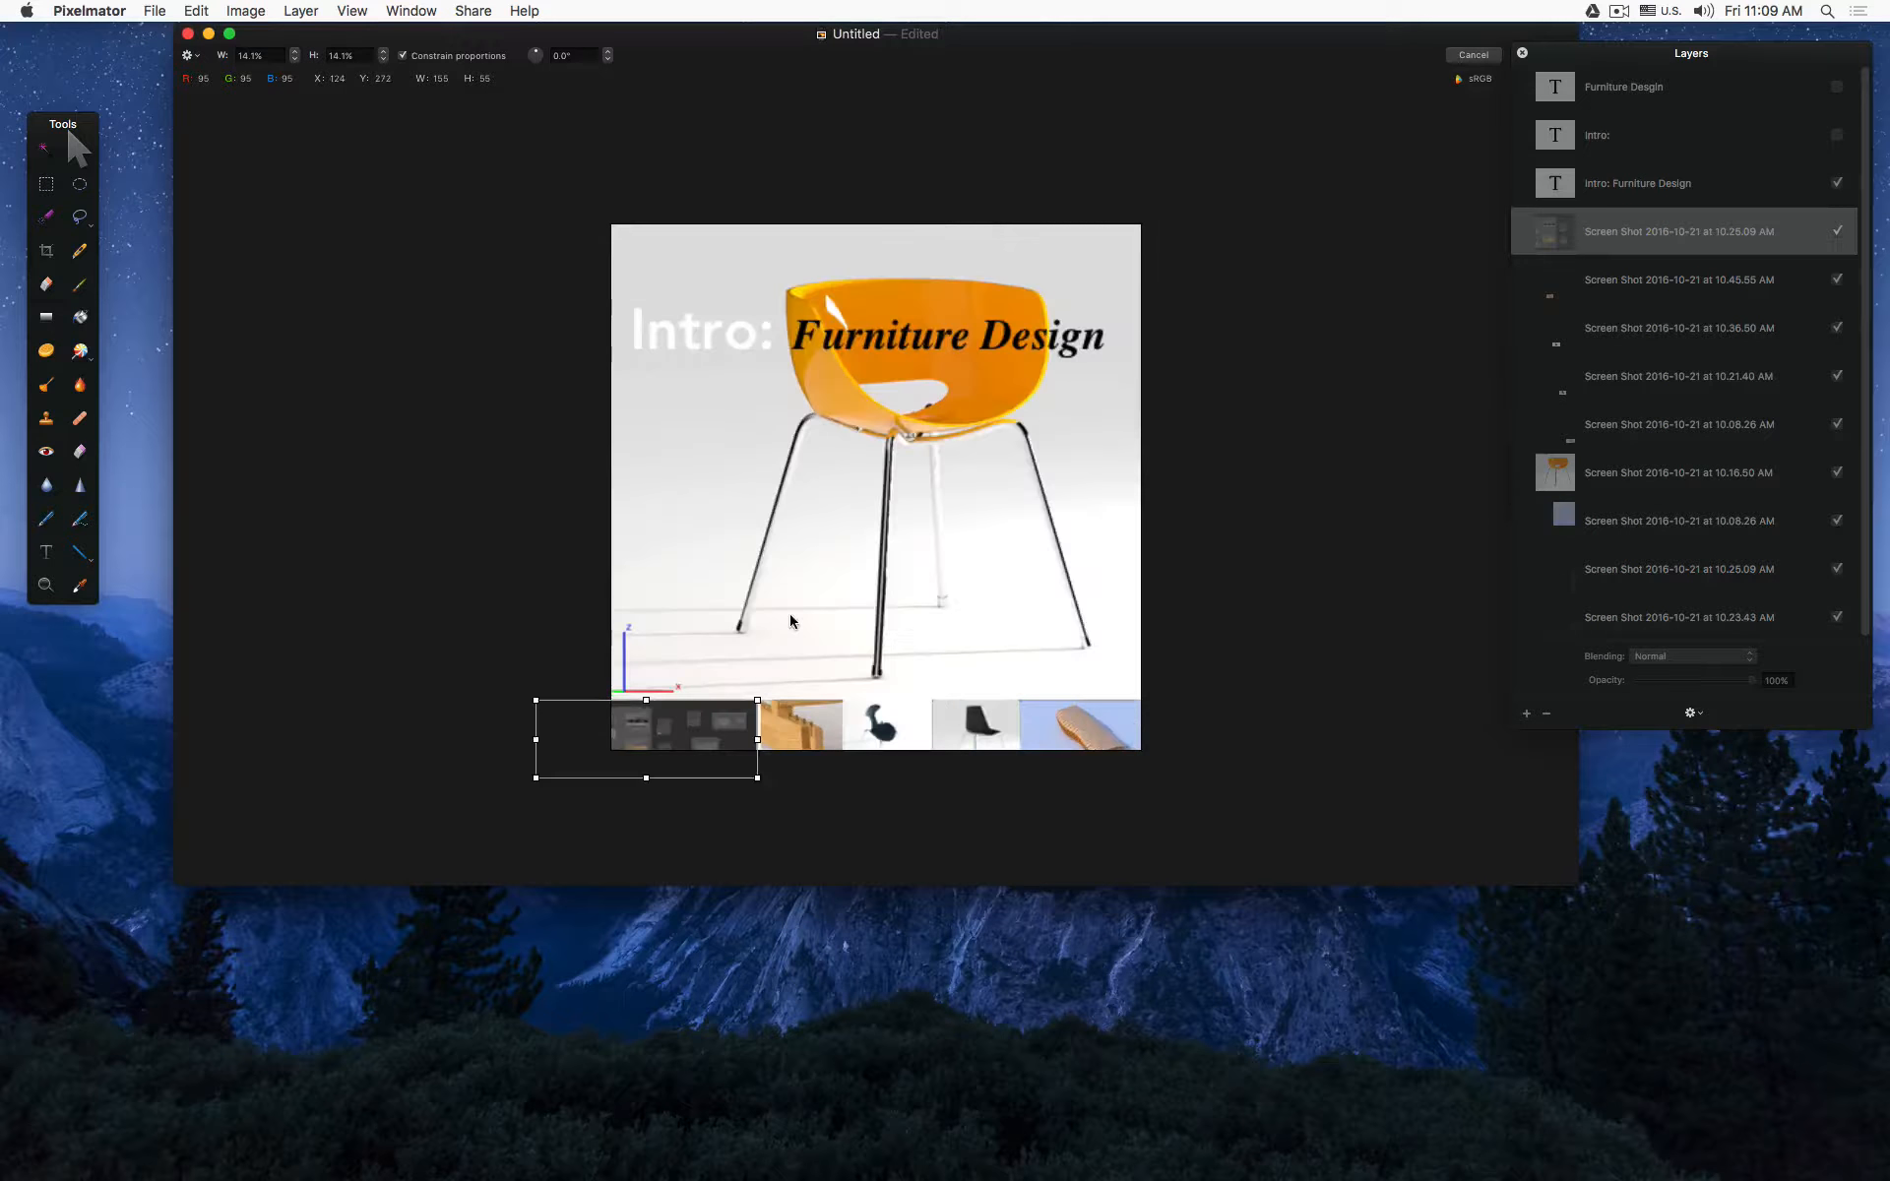
left_click_drag(676, 728, 678, 730)
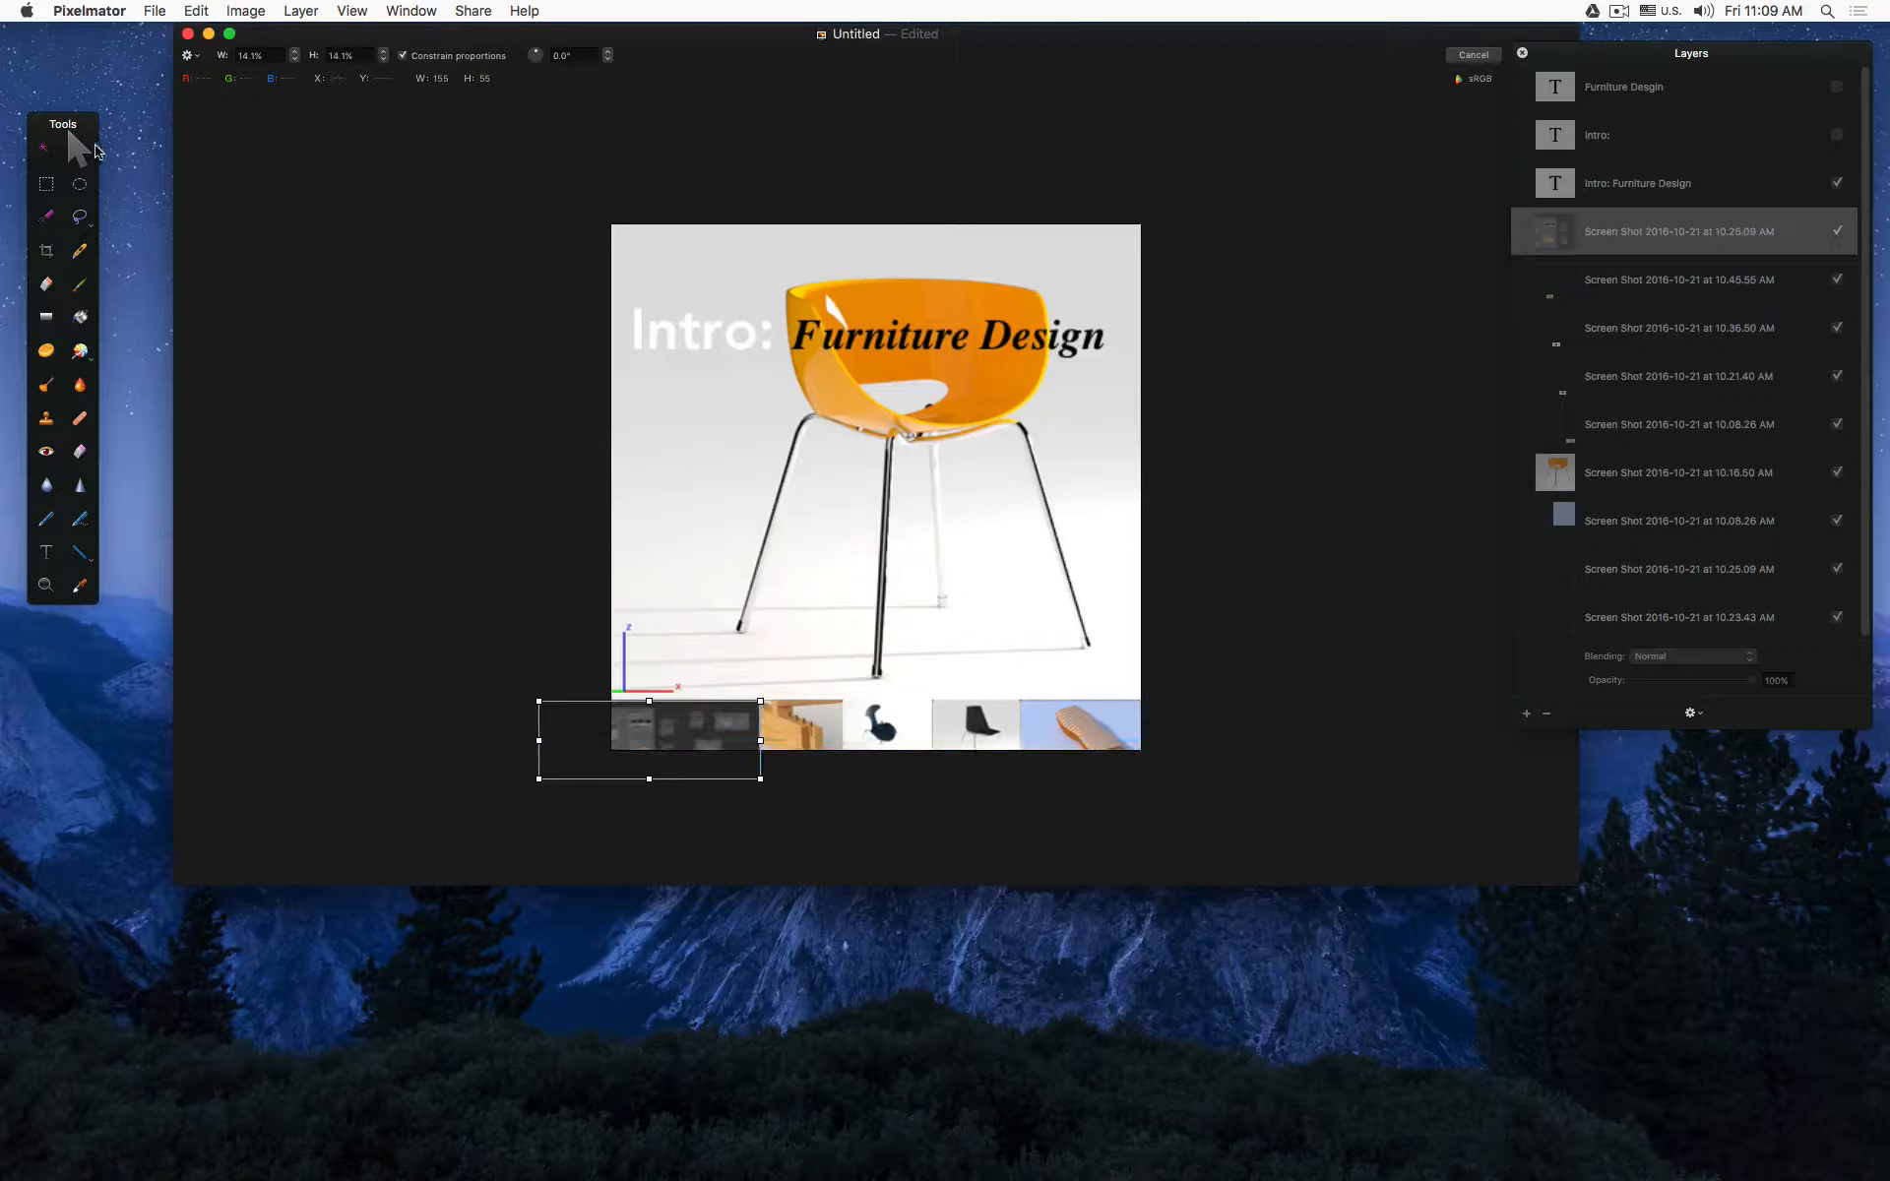
scroll(541, 423, "down", 1)
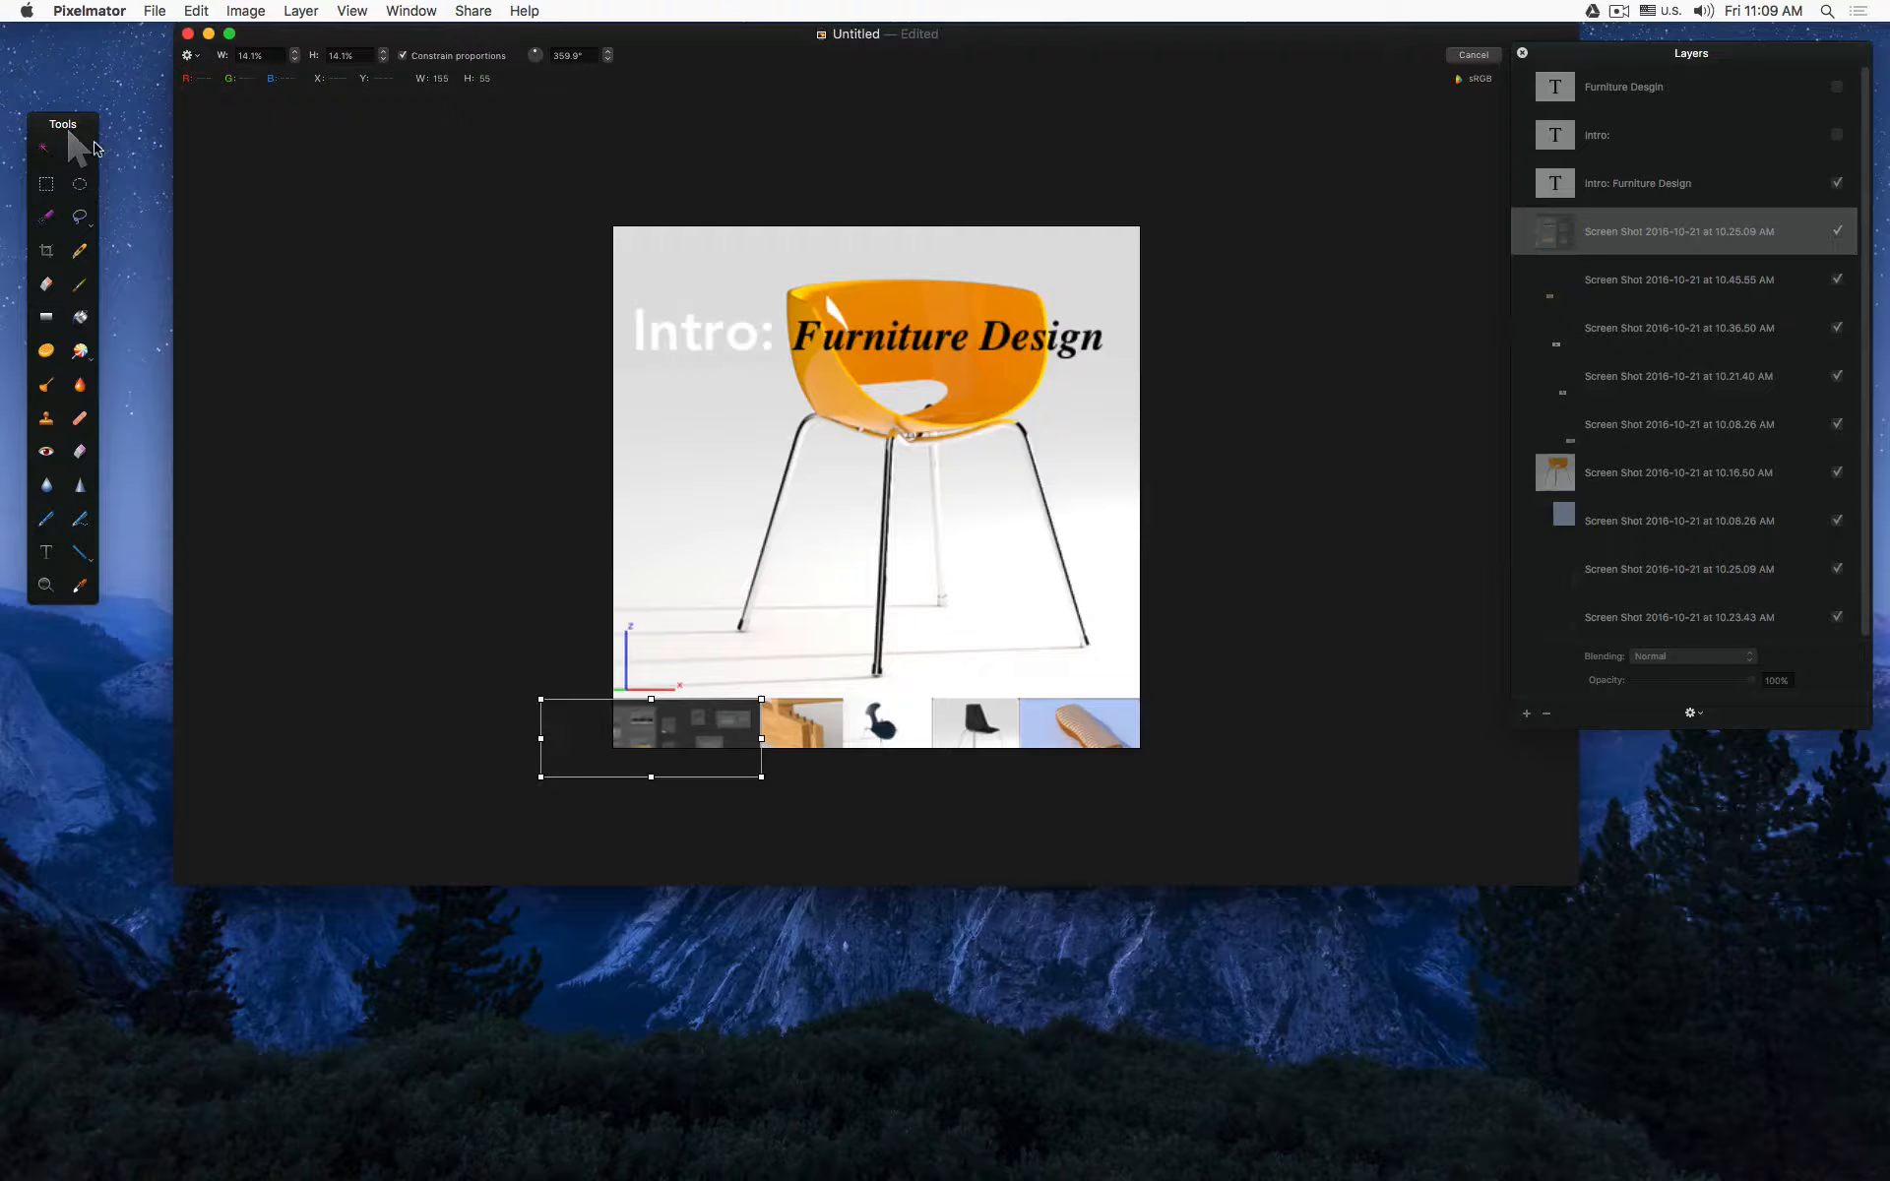
key("Return")
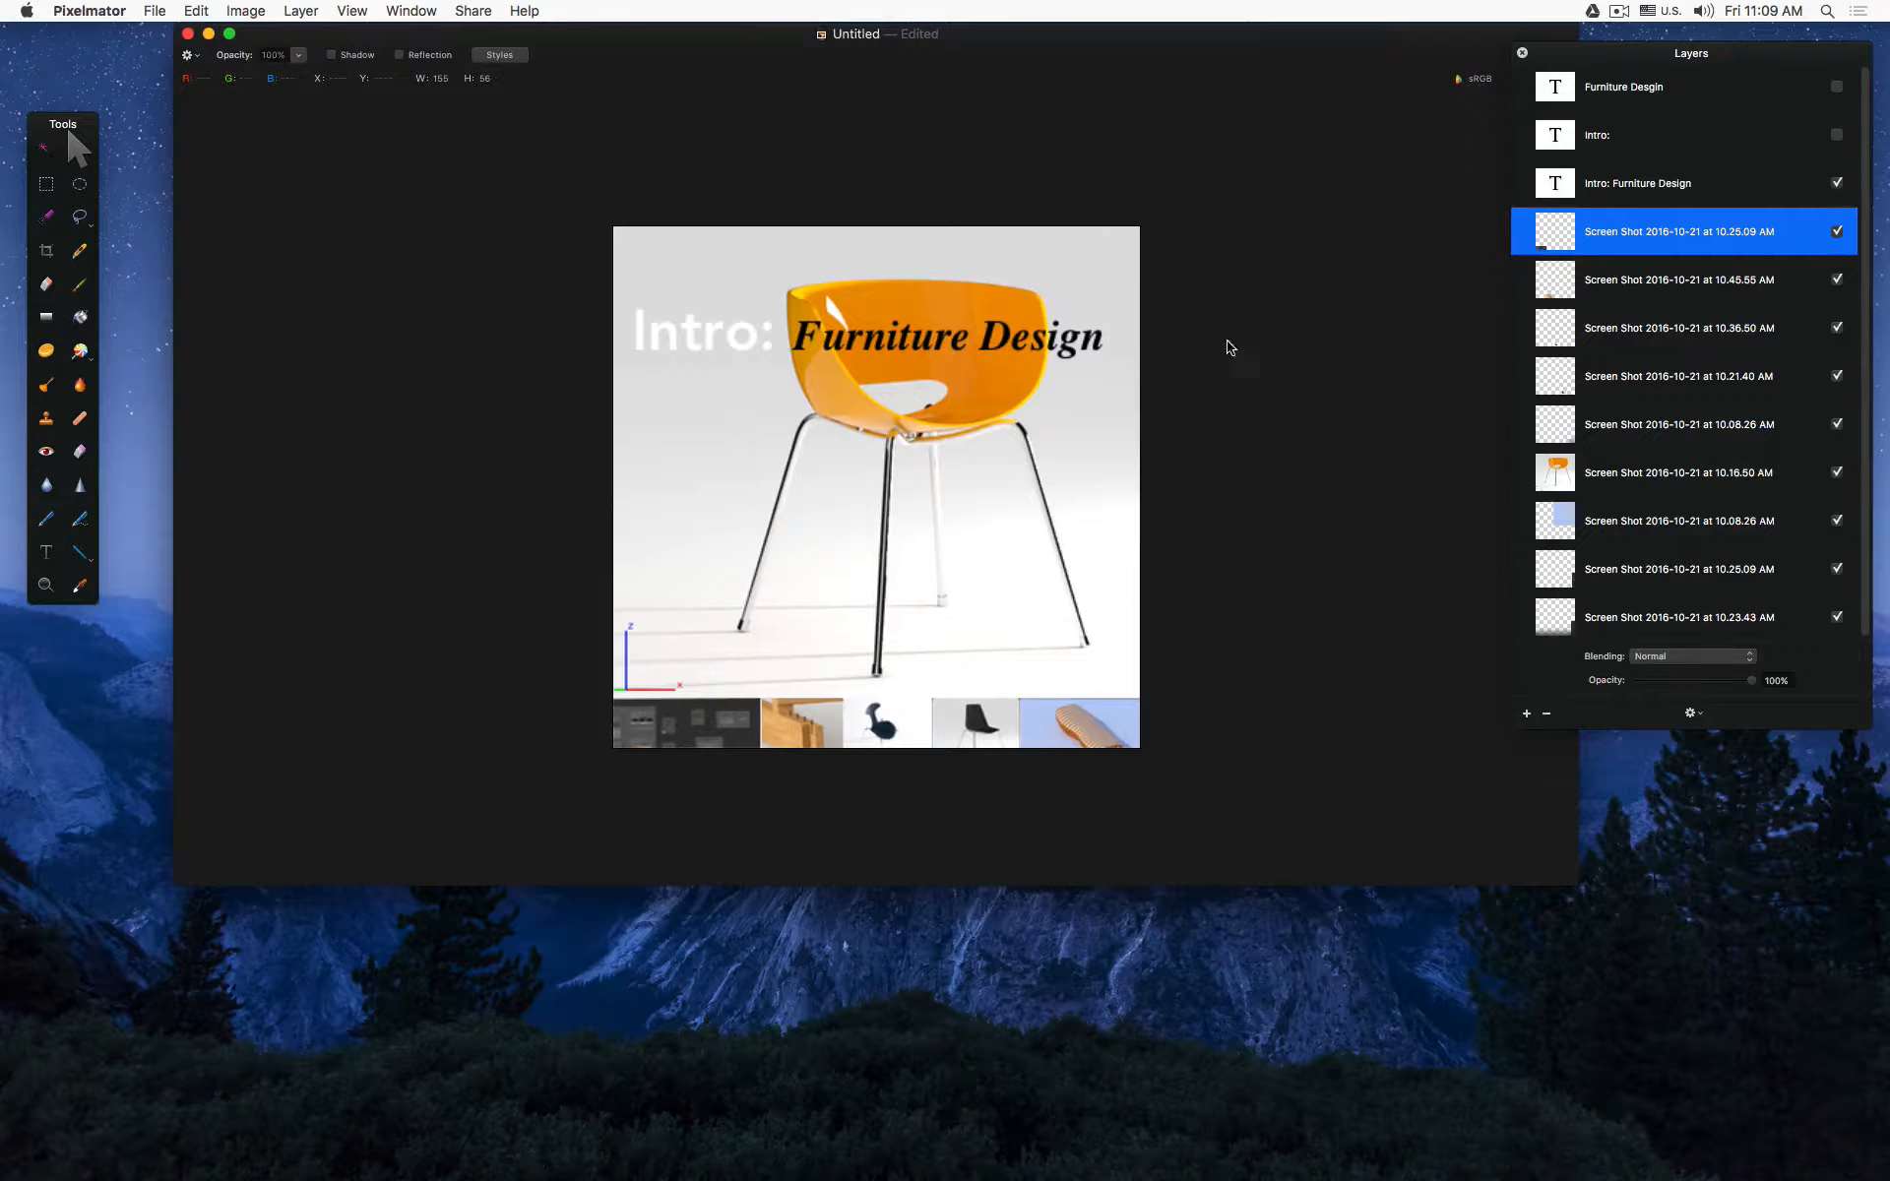
Step: Capture a screenshot of the whole composition, including the orange chair, title and bottom thumbnail row, with a narrow margin around it
left_click_drag(1226, 31, 1089, 31)
scroll(1061, 268, "up", 3)
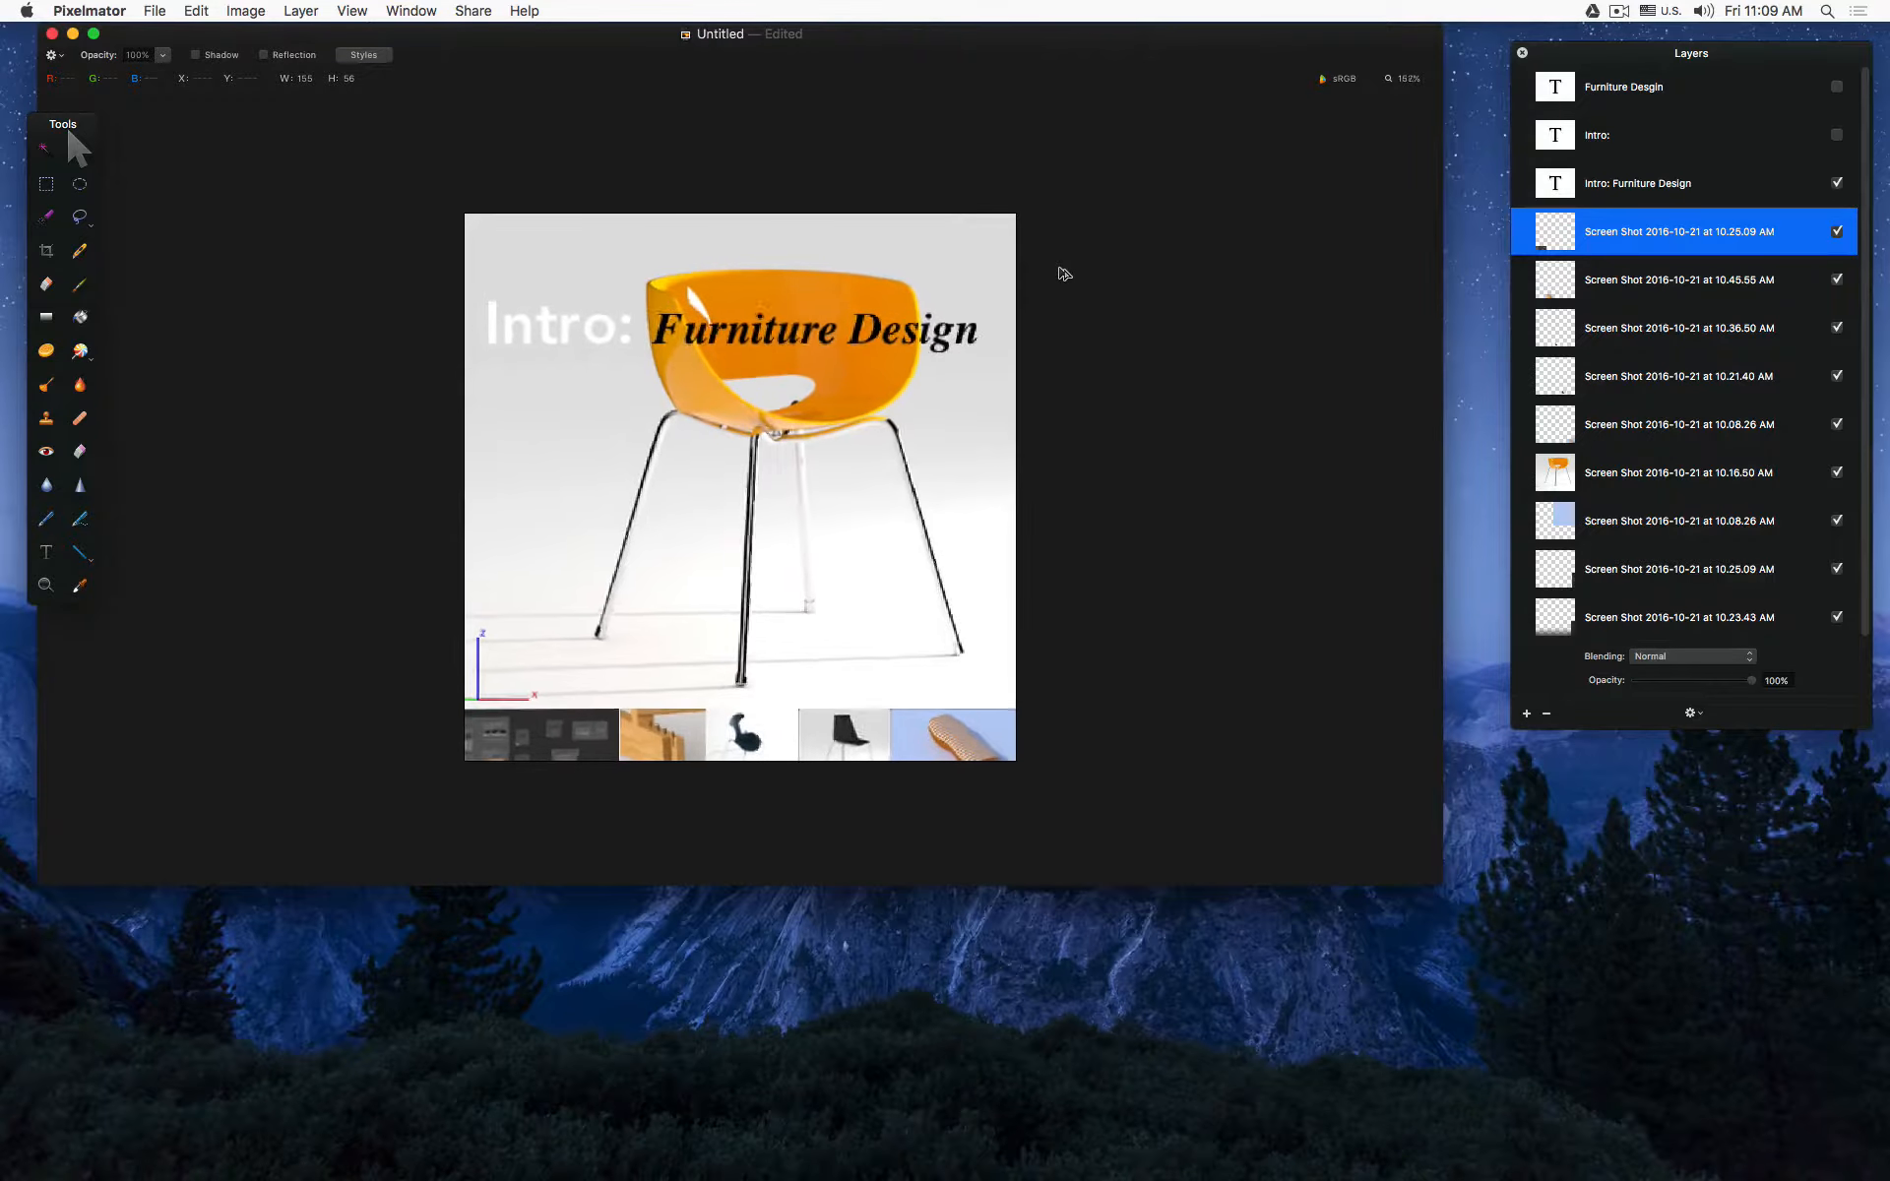
scroll(1063, 273, "up", 2)
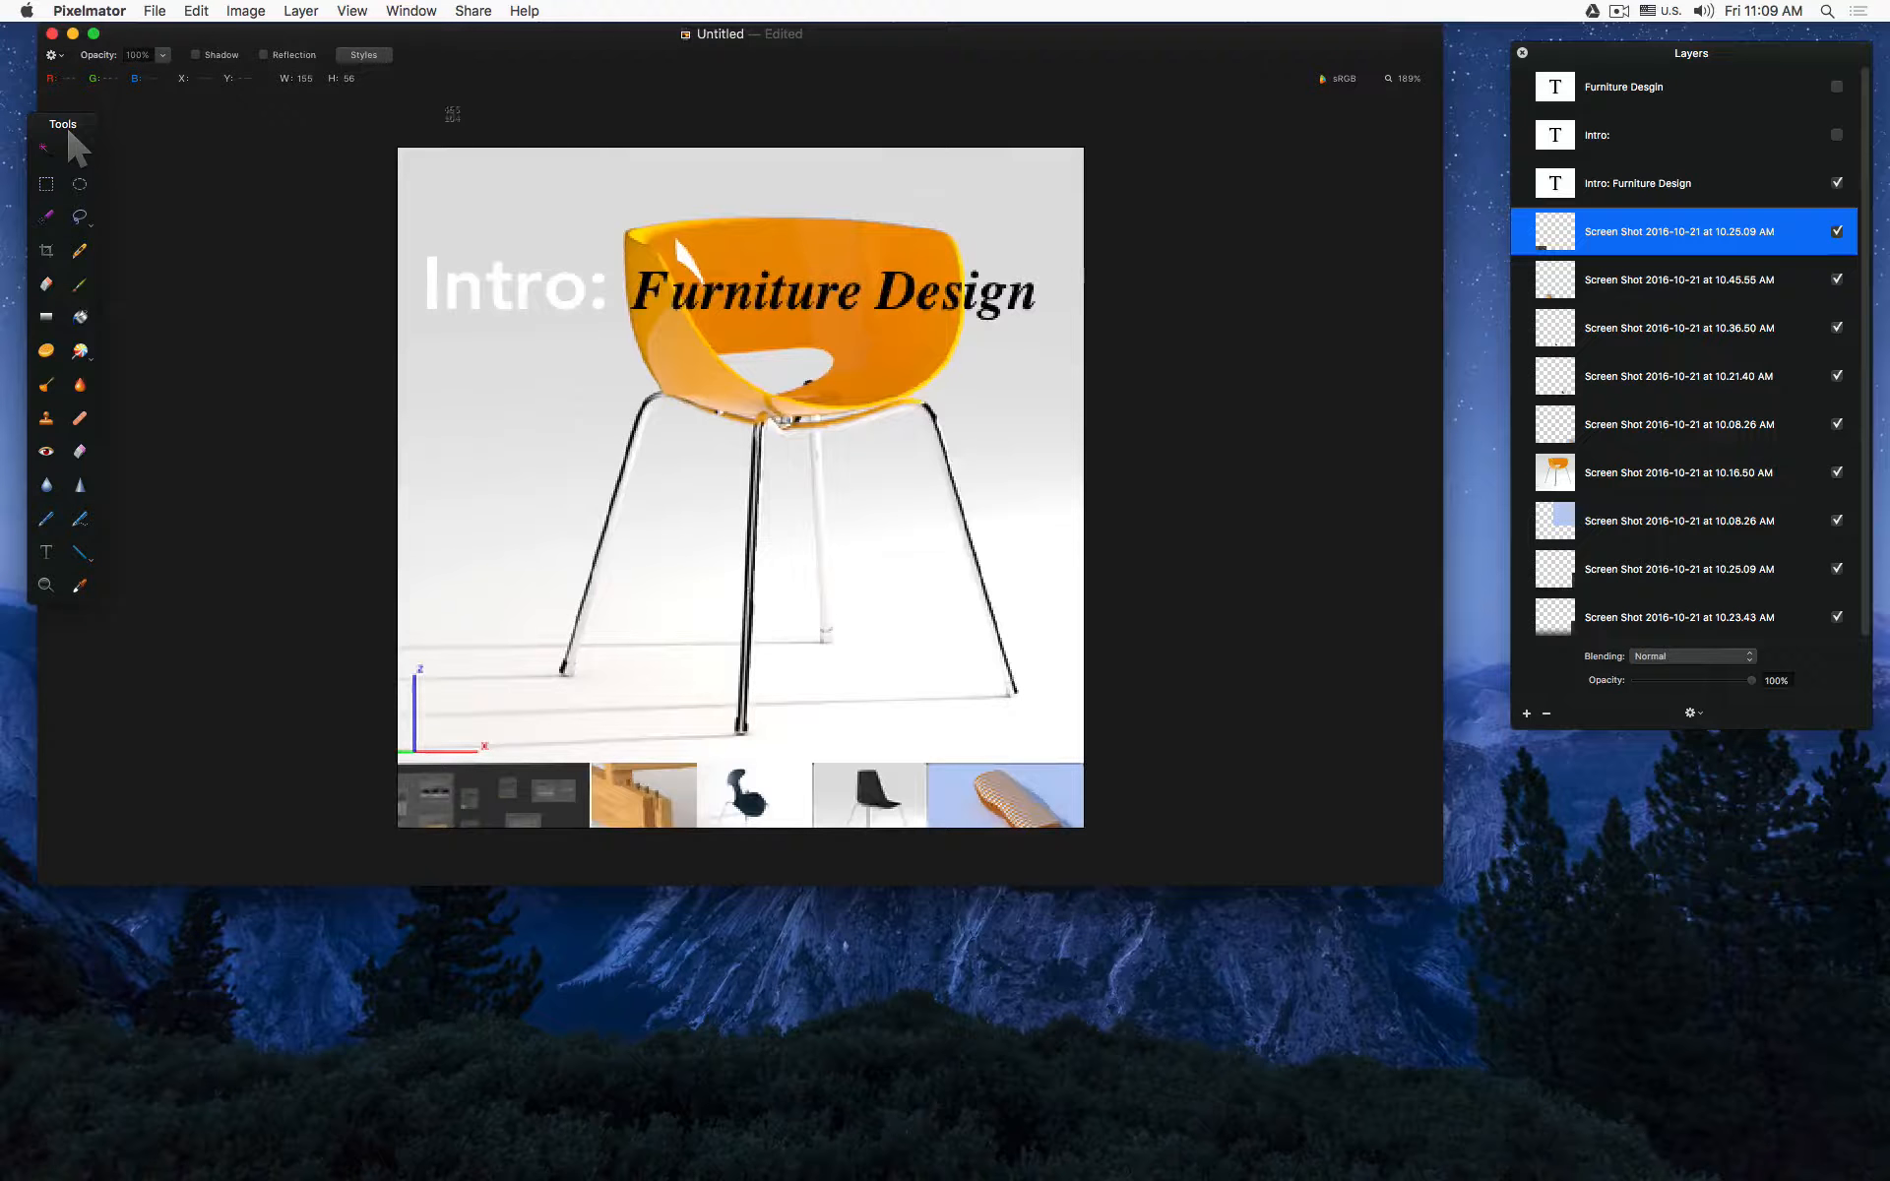
left_click_drag(361, 126, 1127, 857)
Step: Delete all five bottom-row thumbnail layers and capture a screenshot of the orange chair with only the title
left_click(1022, 798)
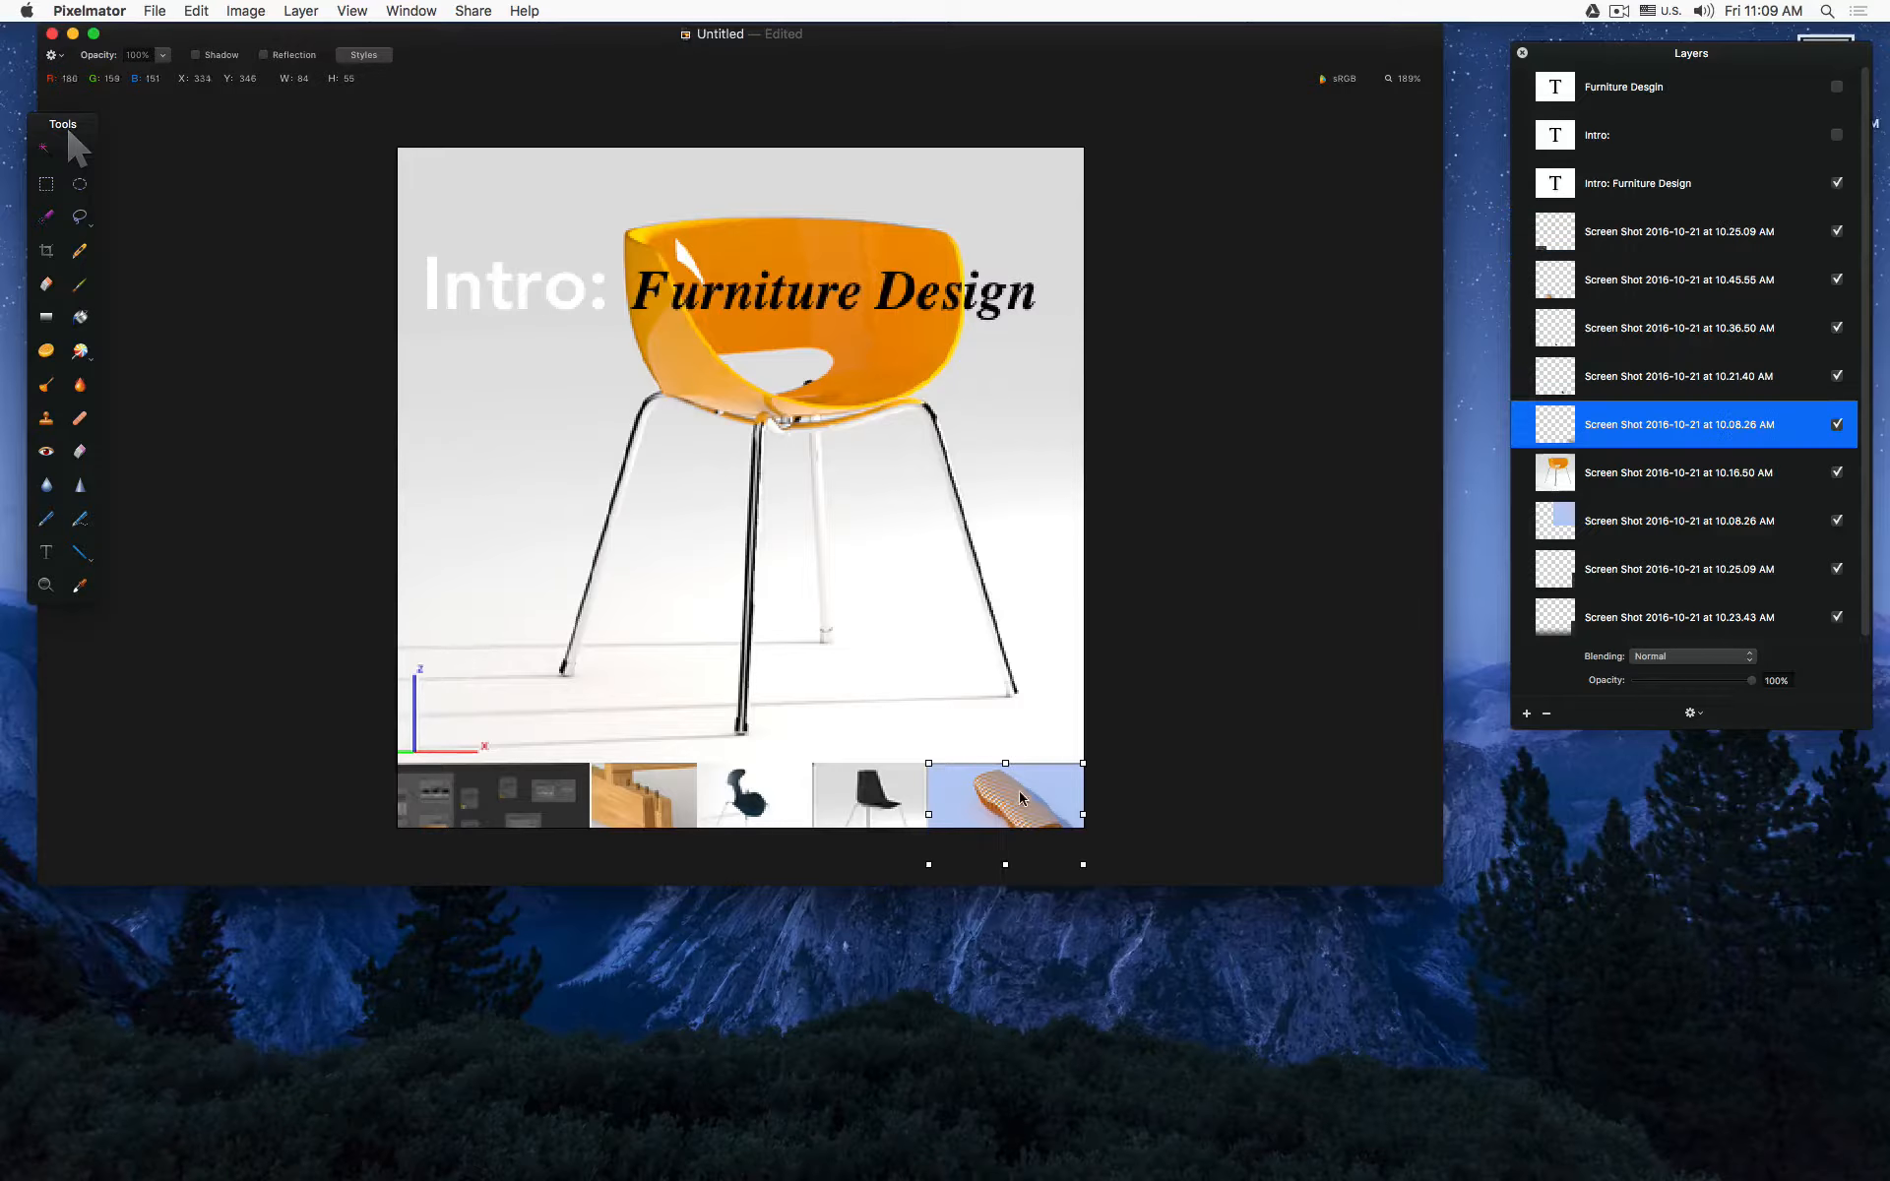
left_click(889, 789, "shift")
left_click(666, 797, "shift")
left_click(534, 799, "shift")
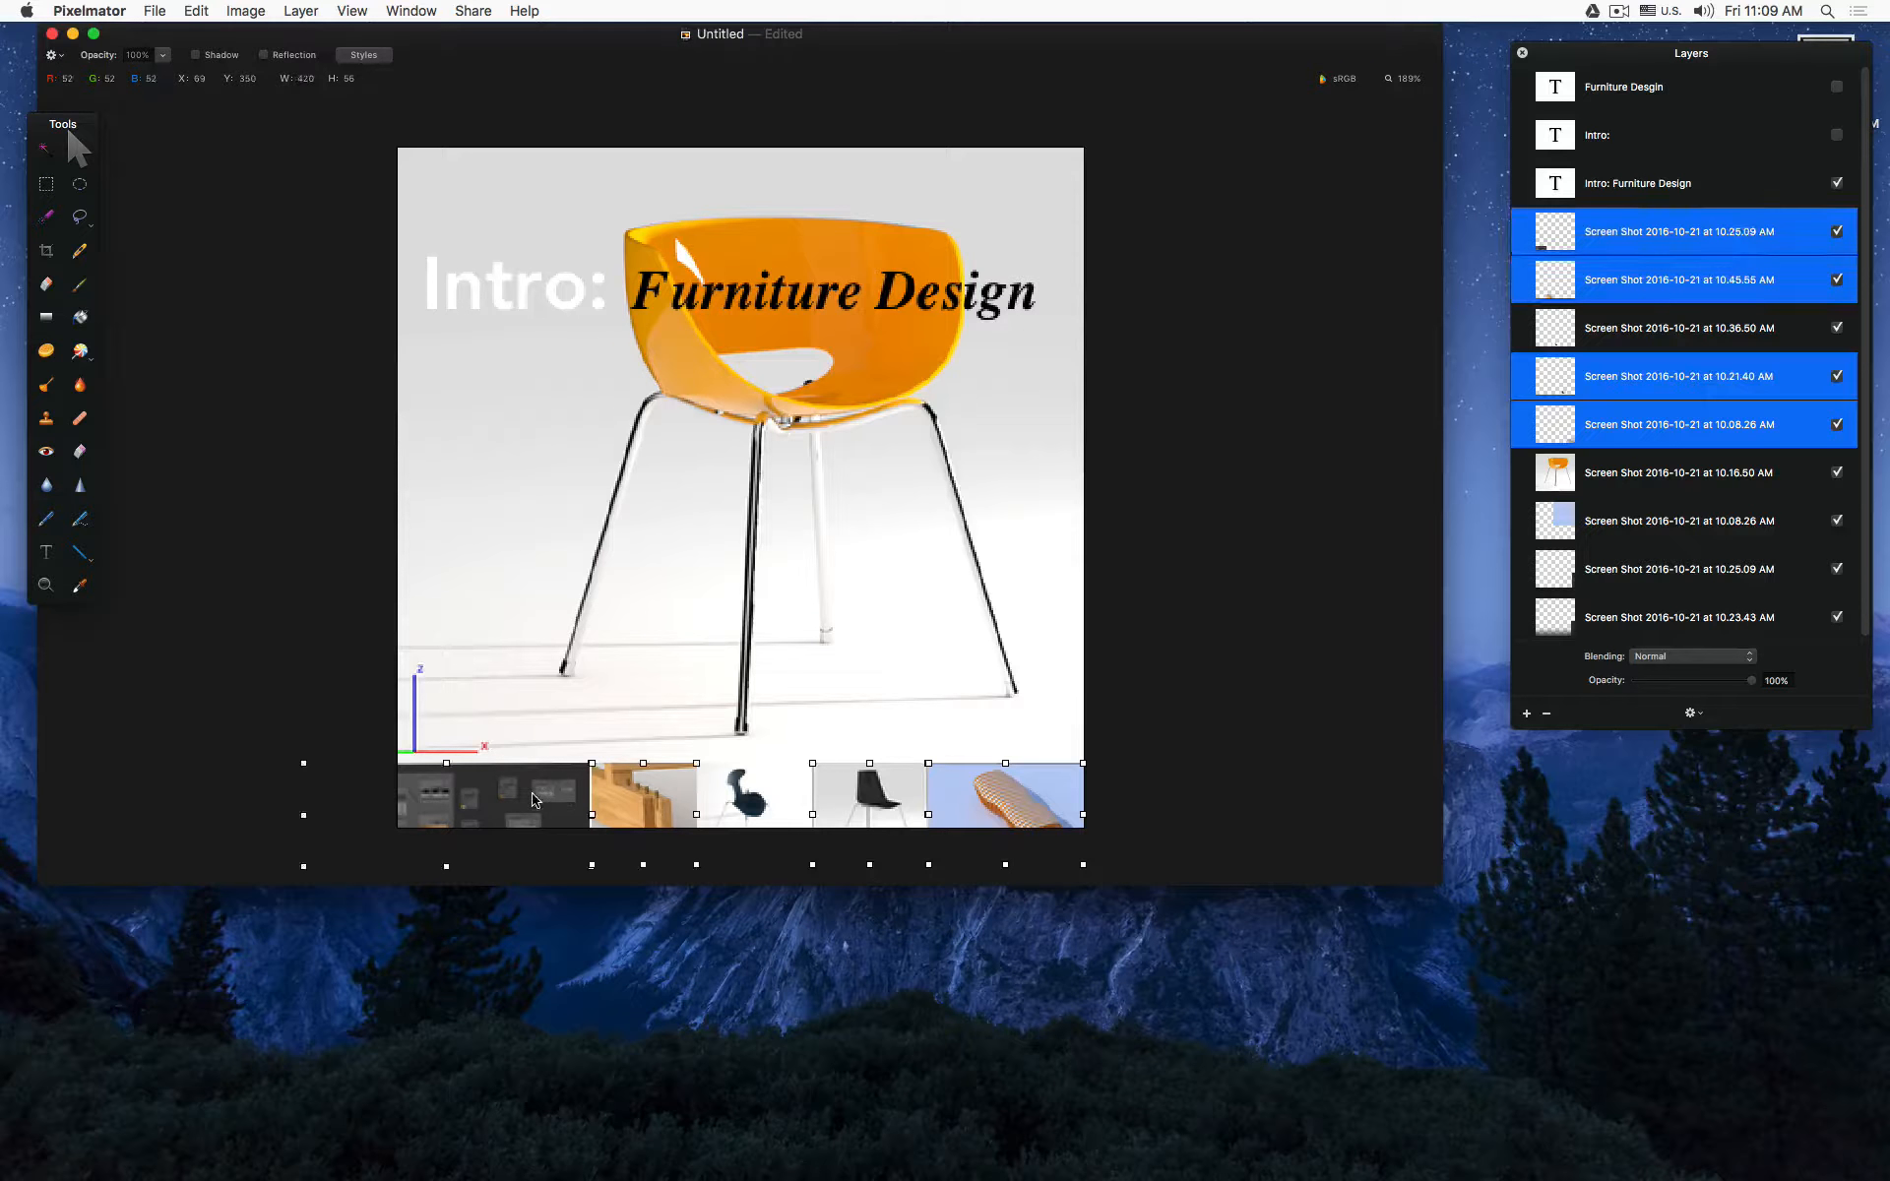
left_click(1048, 795, "shift")
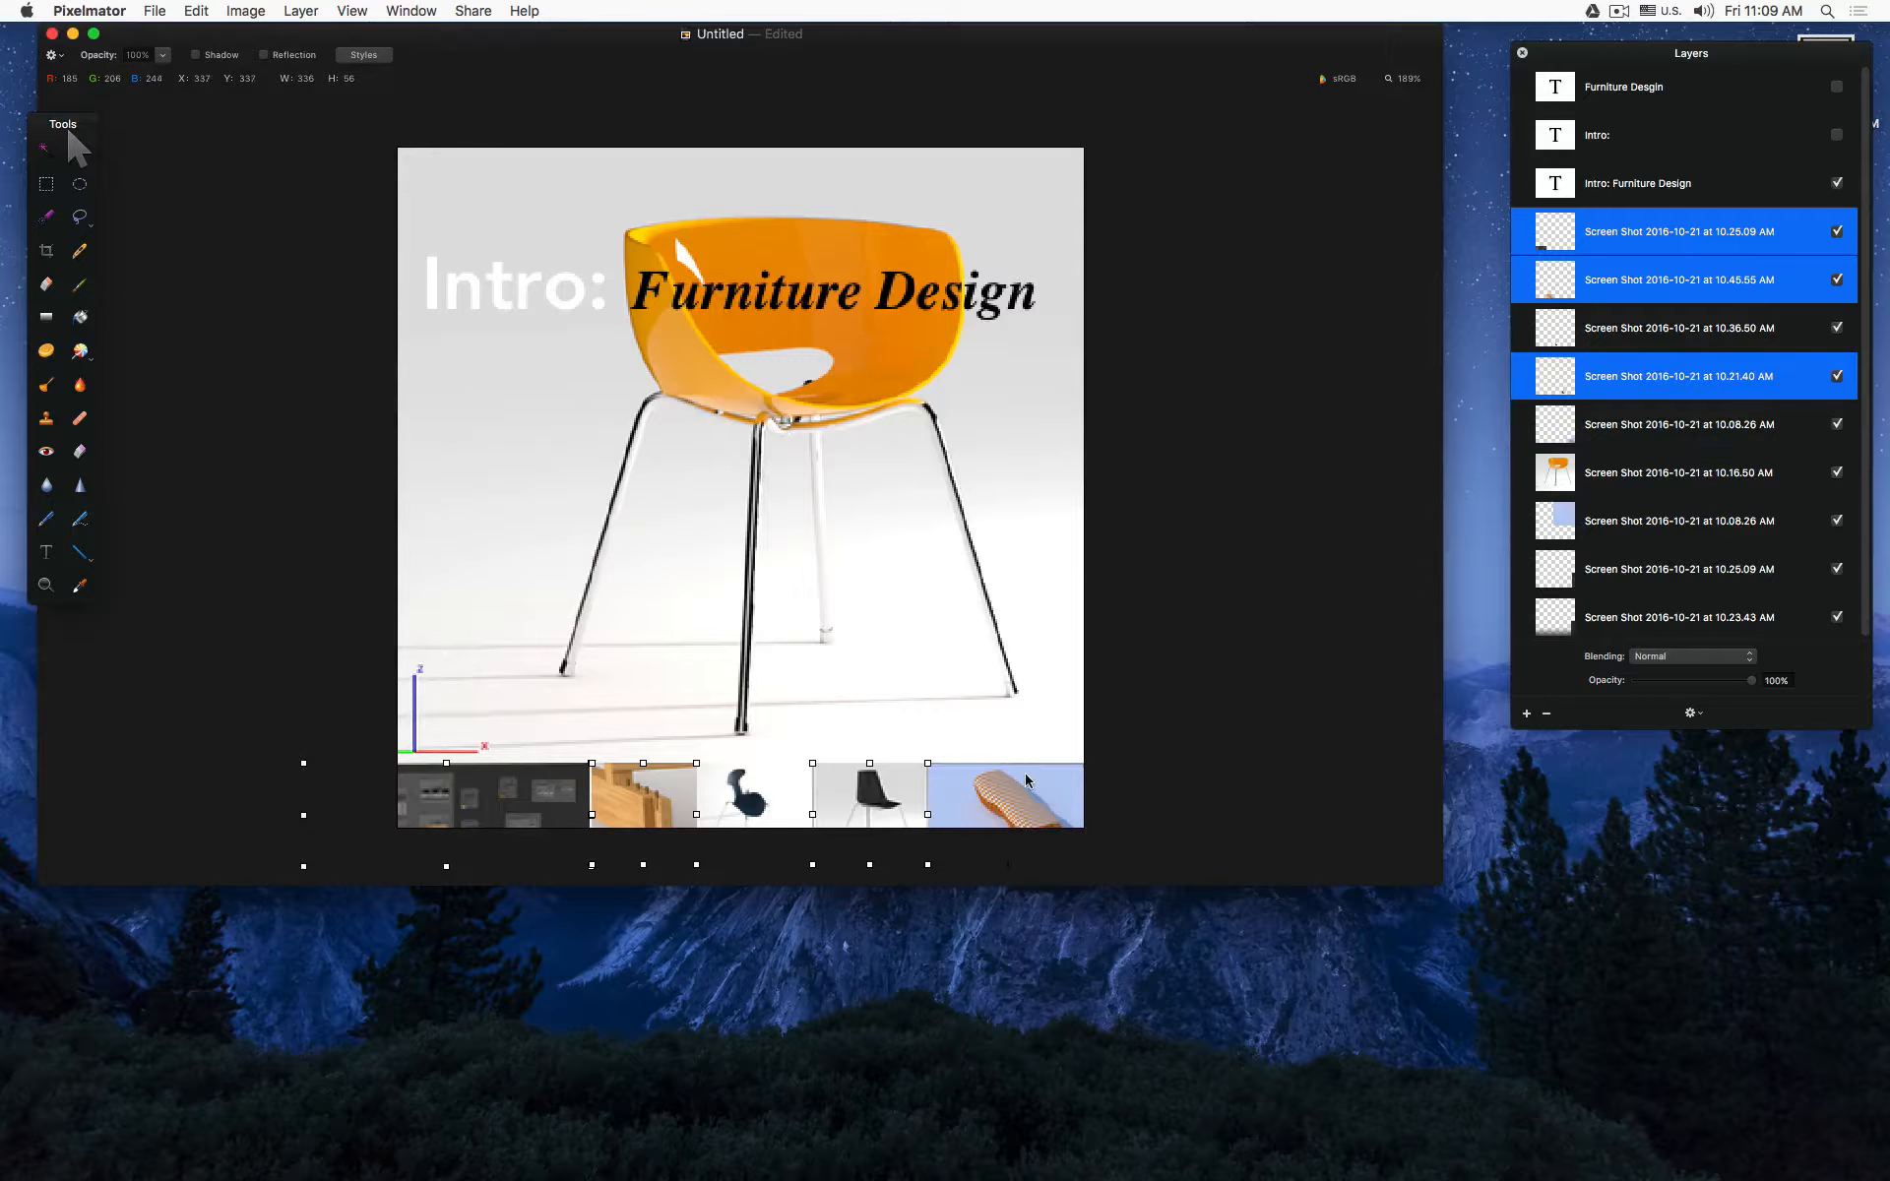
left_click(1026, 780, "shift")
key("Delete")
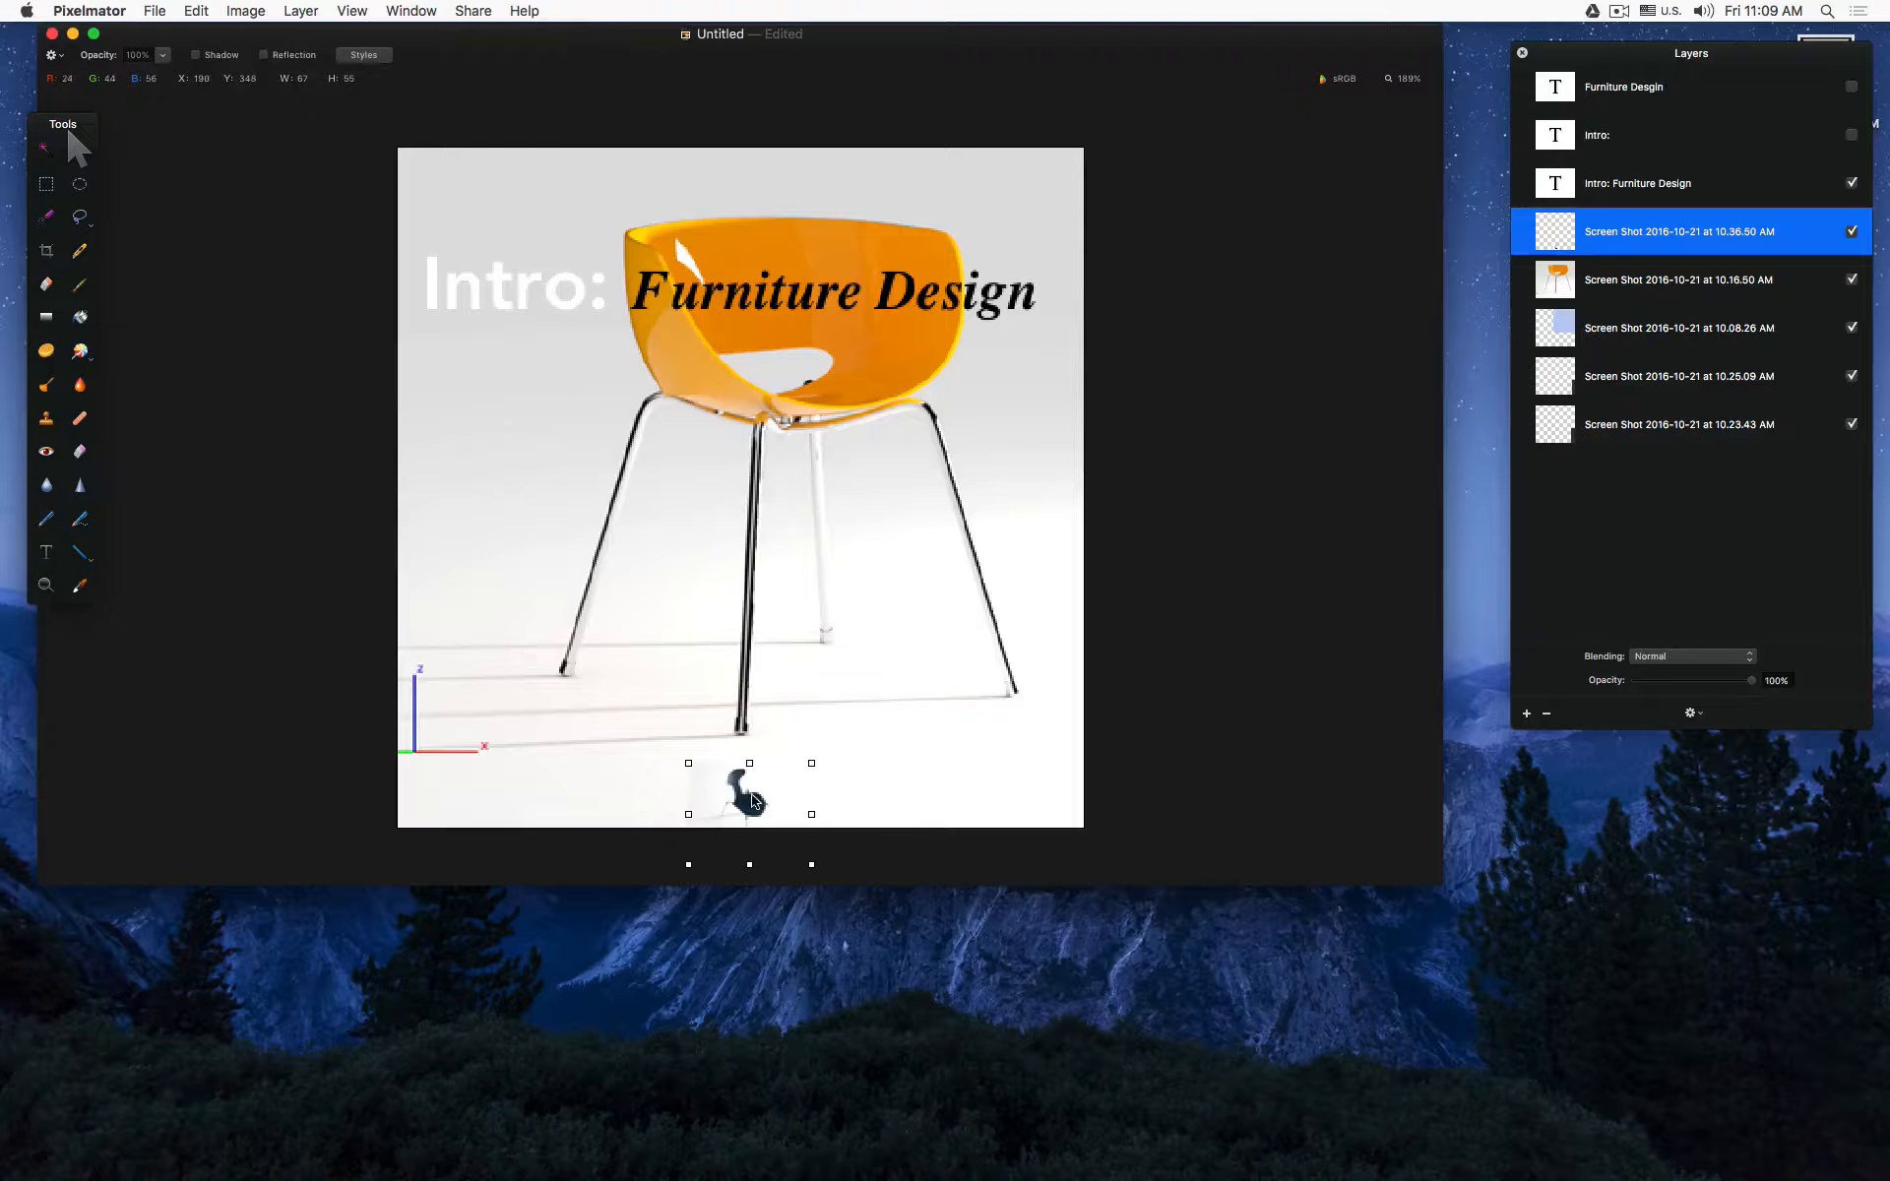
key("Delete")
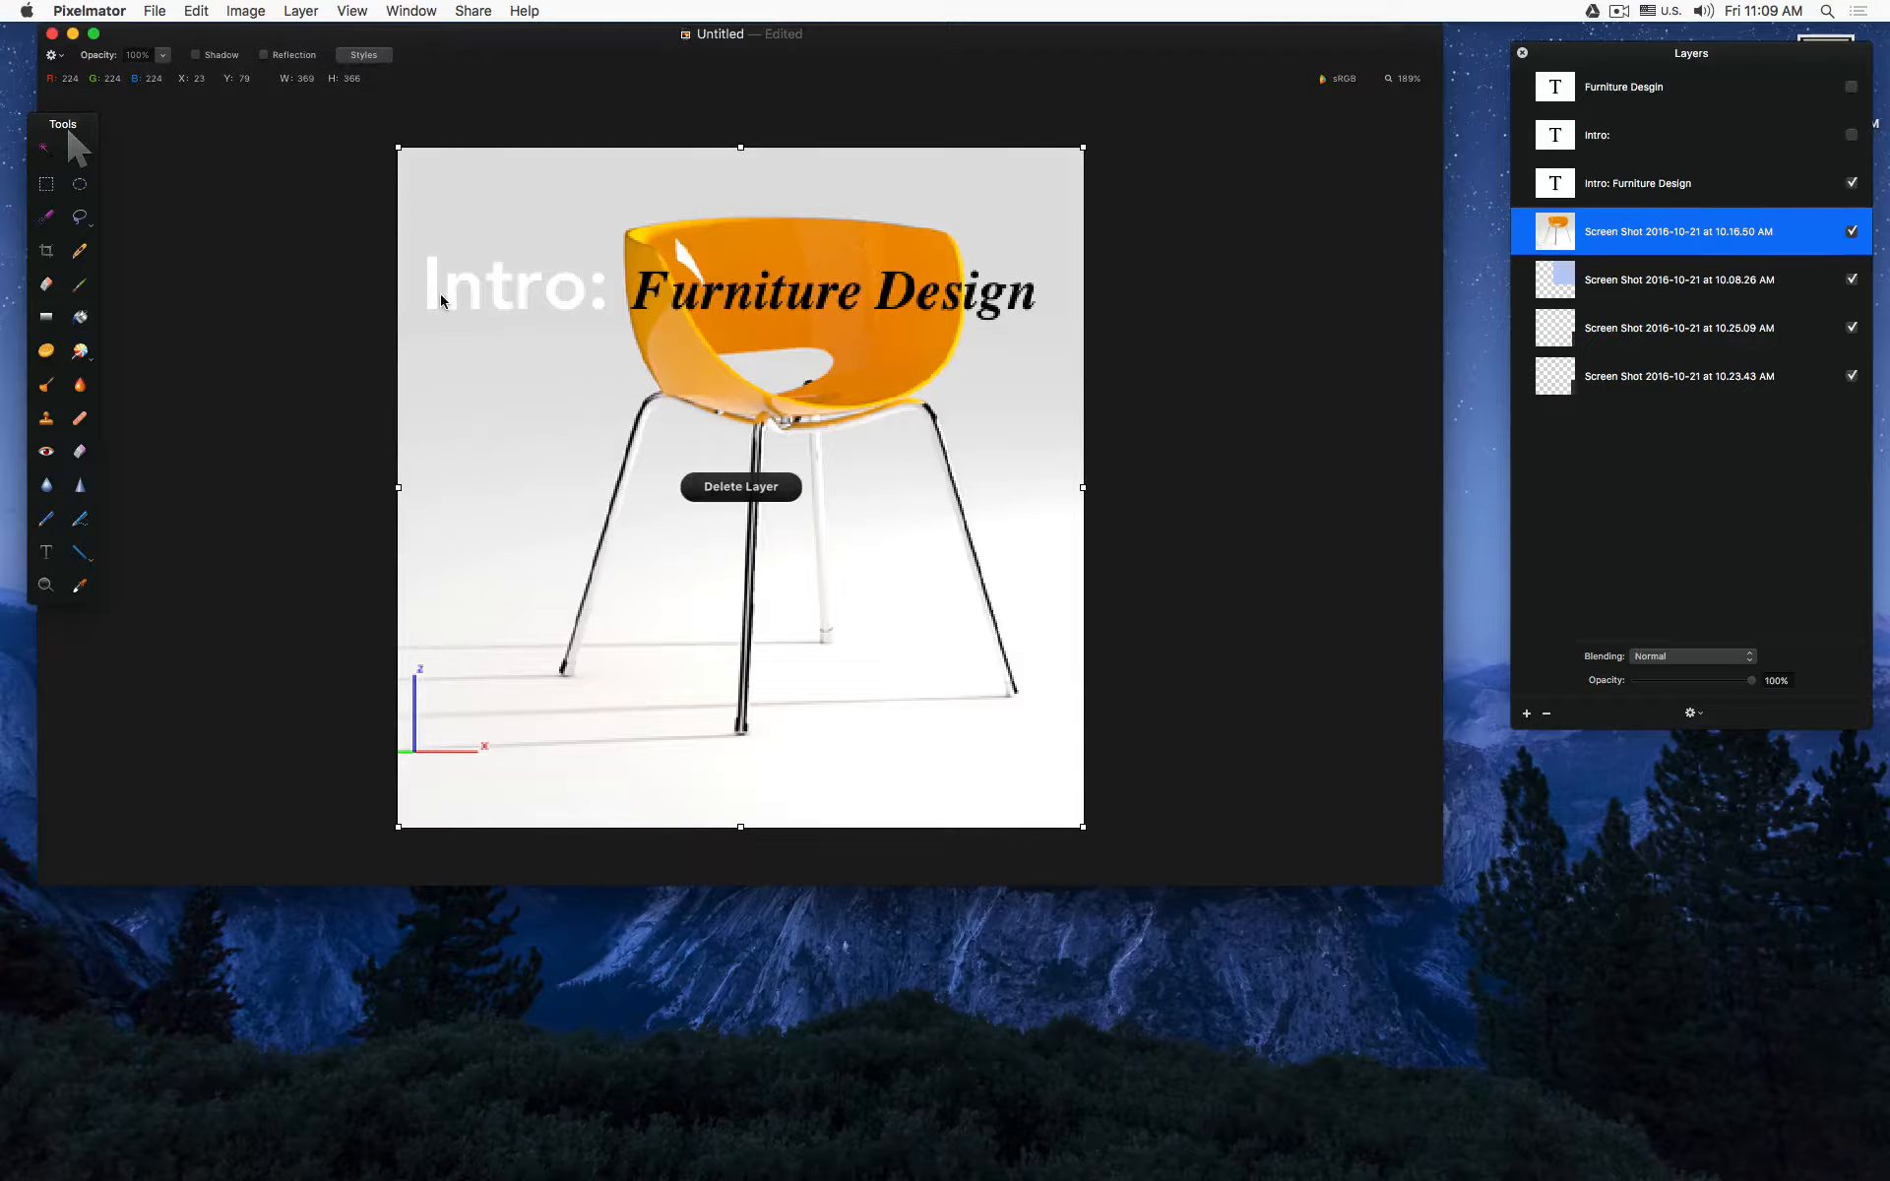
left_click_drag(352, 117, 1144, 852)
Step: Add the dark chair screenshot (10.36.50 AM) beneath the title, move its seat behind "Intro:", and capture a screenshot of the result
left_click_drag(1332, 31, 1030, 6)
left_click_drag(1226, 392, 506, 400)
left_click_drag(715, 56, 1055, 122)
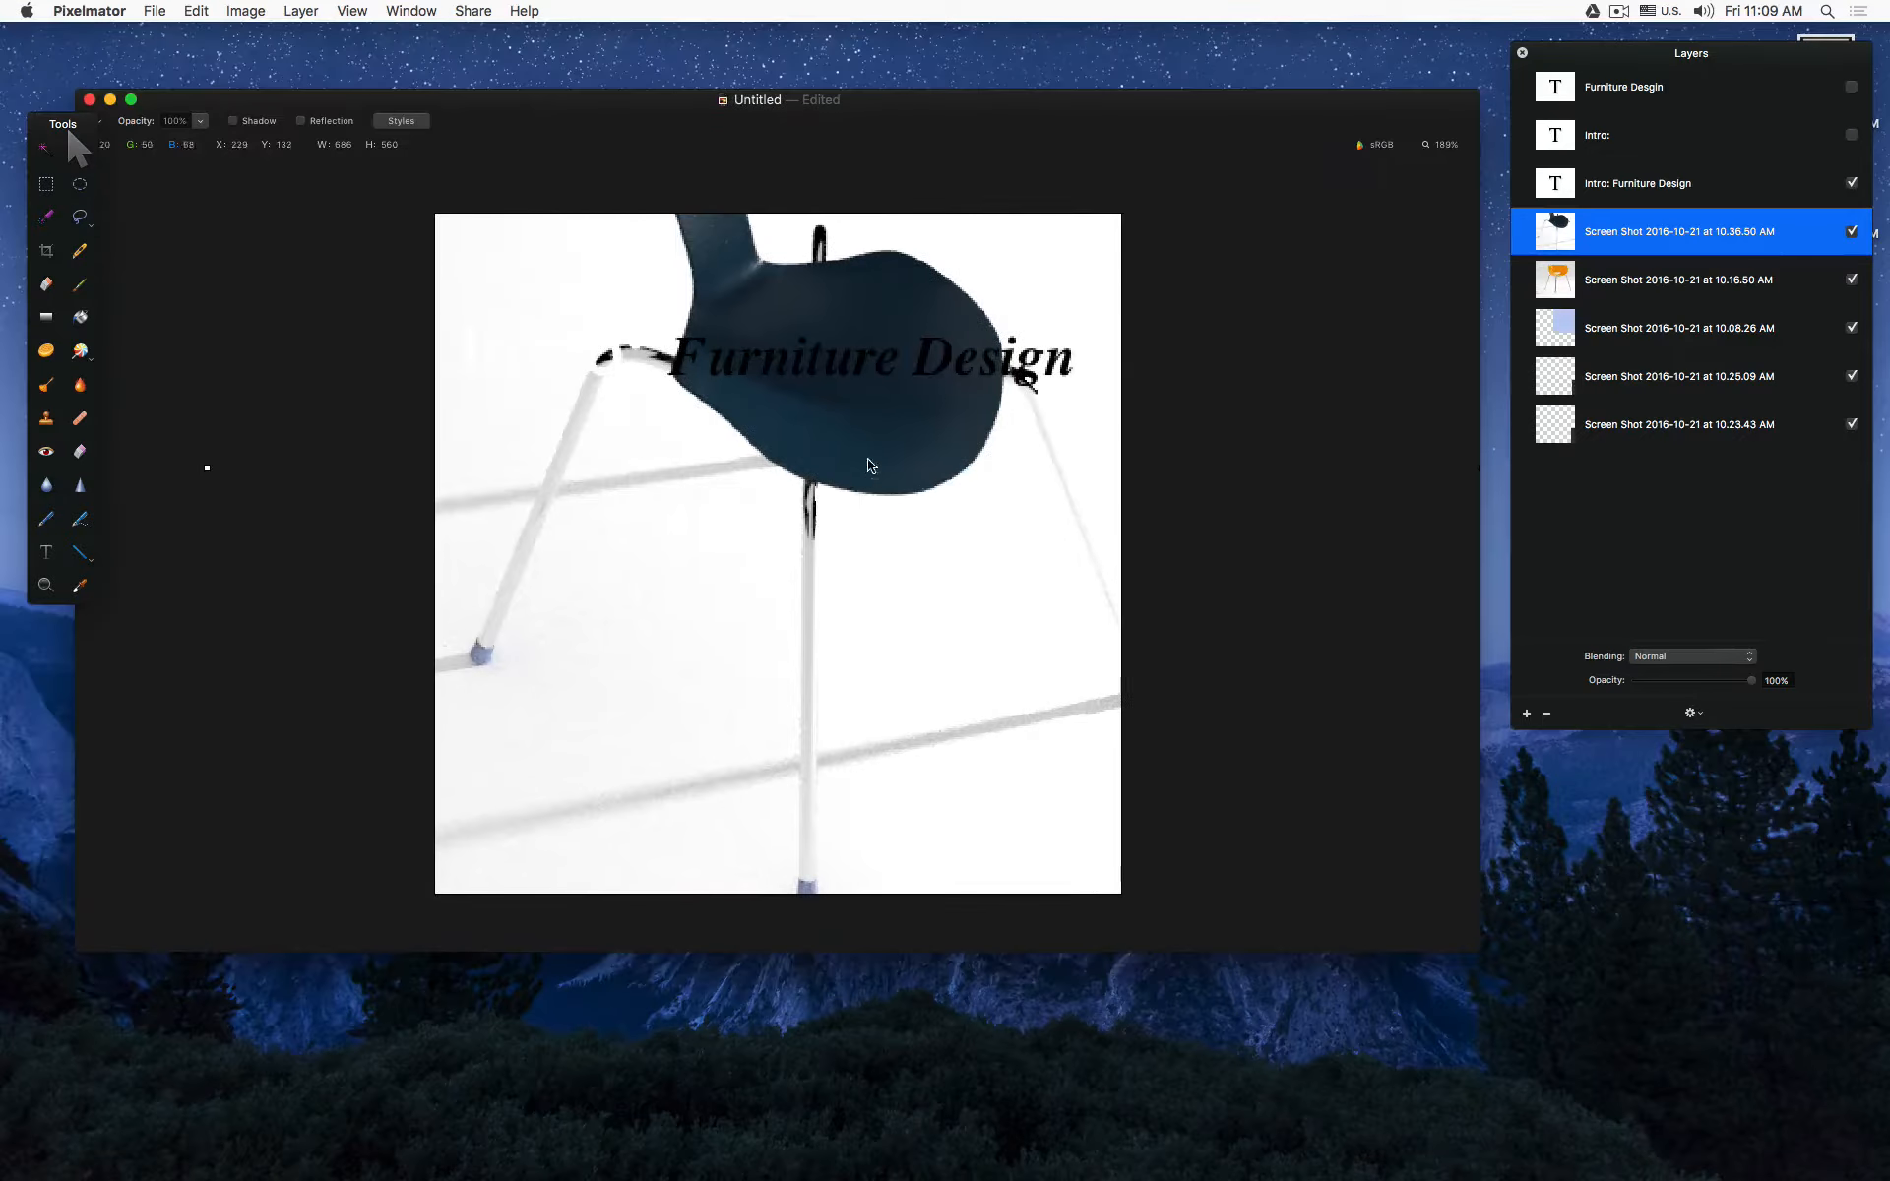
left_click_drag(871, 466, 566, 389)
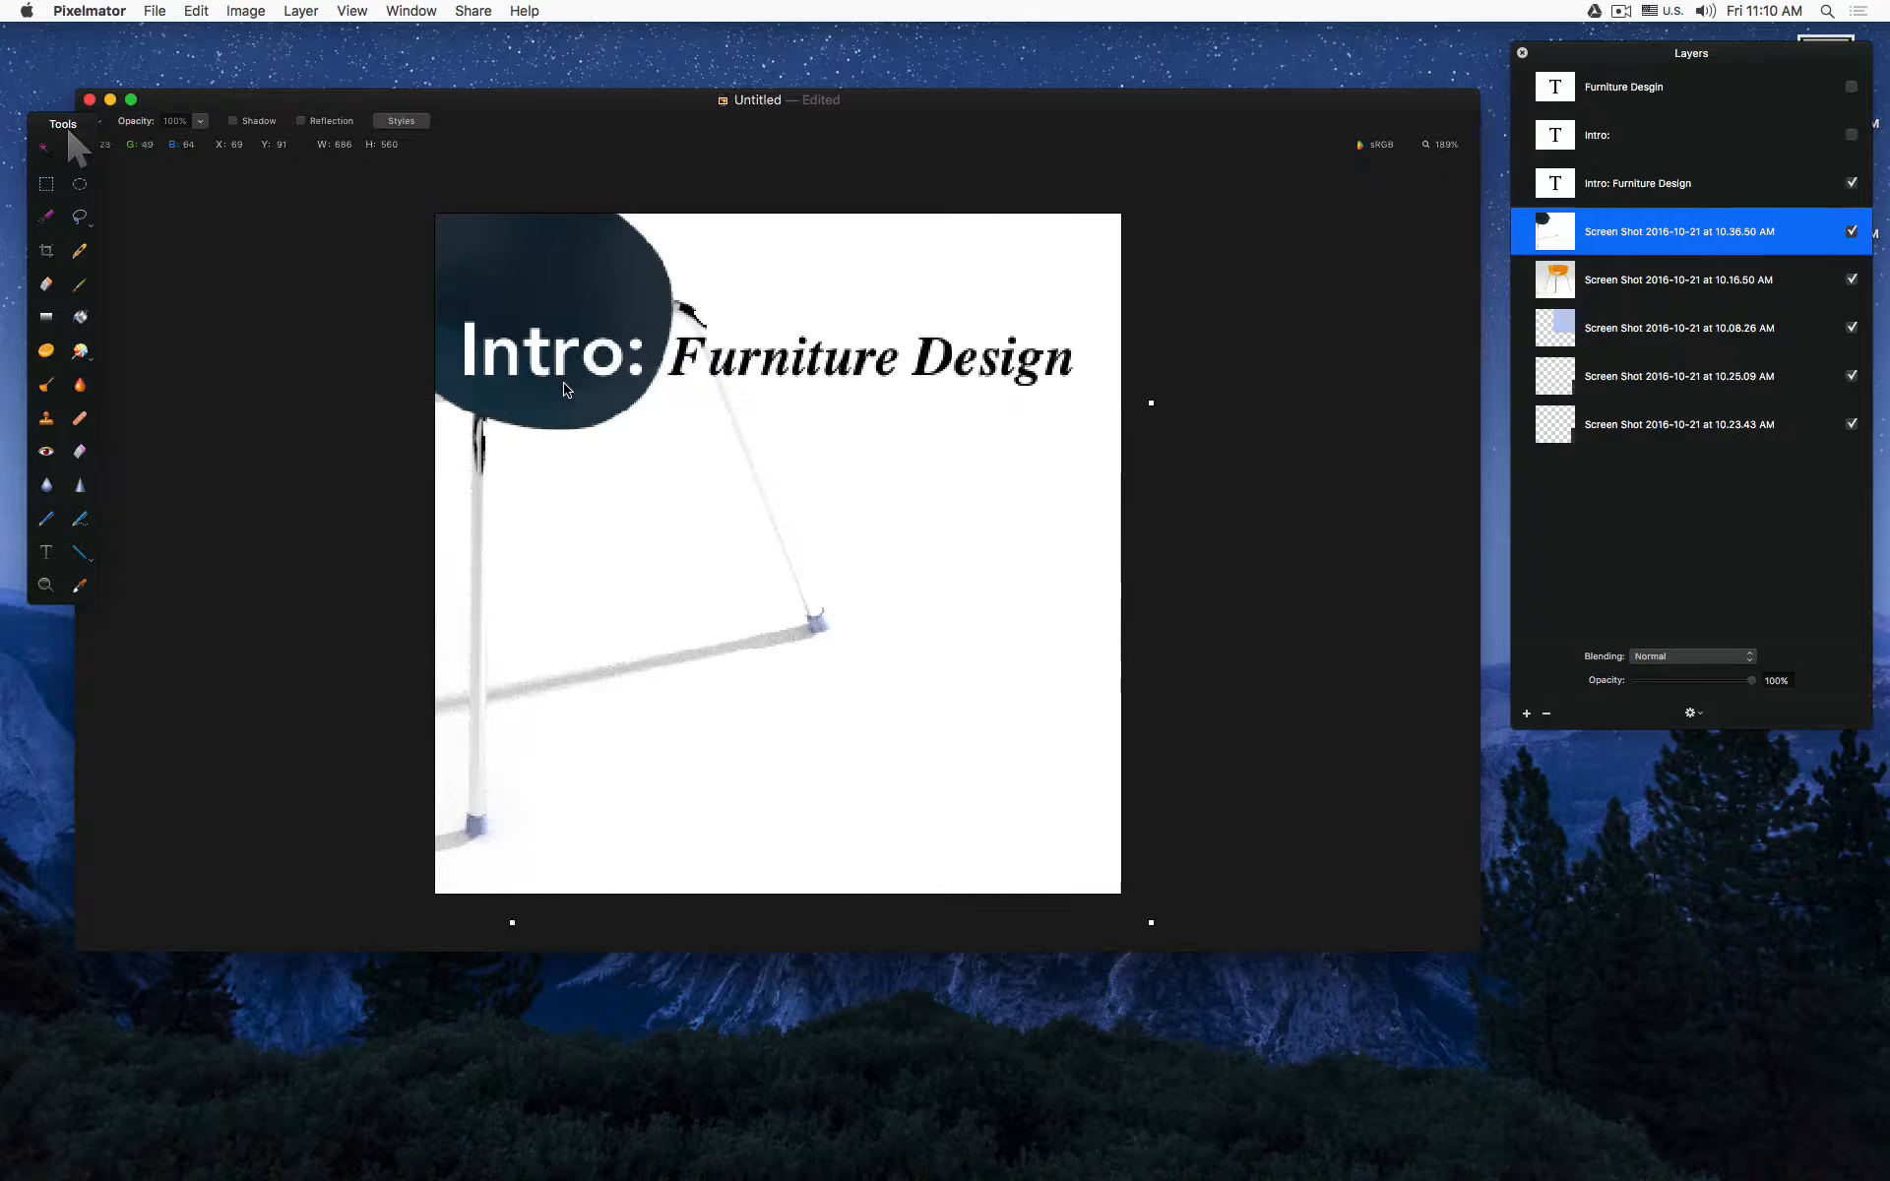
left_click_drag(398, 179, 1135, 901)
Step: Replace the dark chair layer with the striped bench screenshot (10.08.26 AM), placed directly below the title layer, and capture the composition
key("BackSpace")
left_click_drag(1364, 110, 996, 197)
left_click(1349, 394)
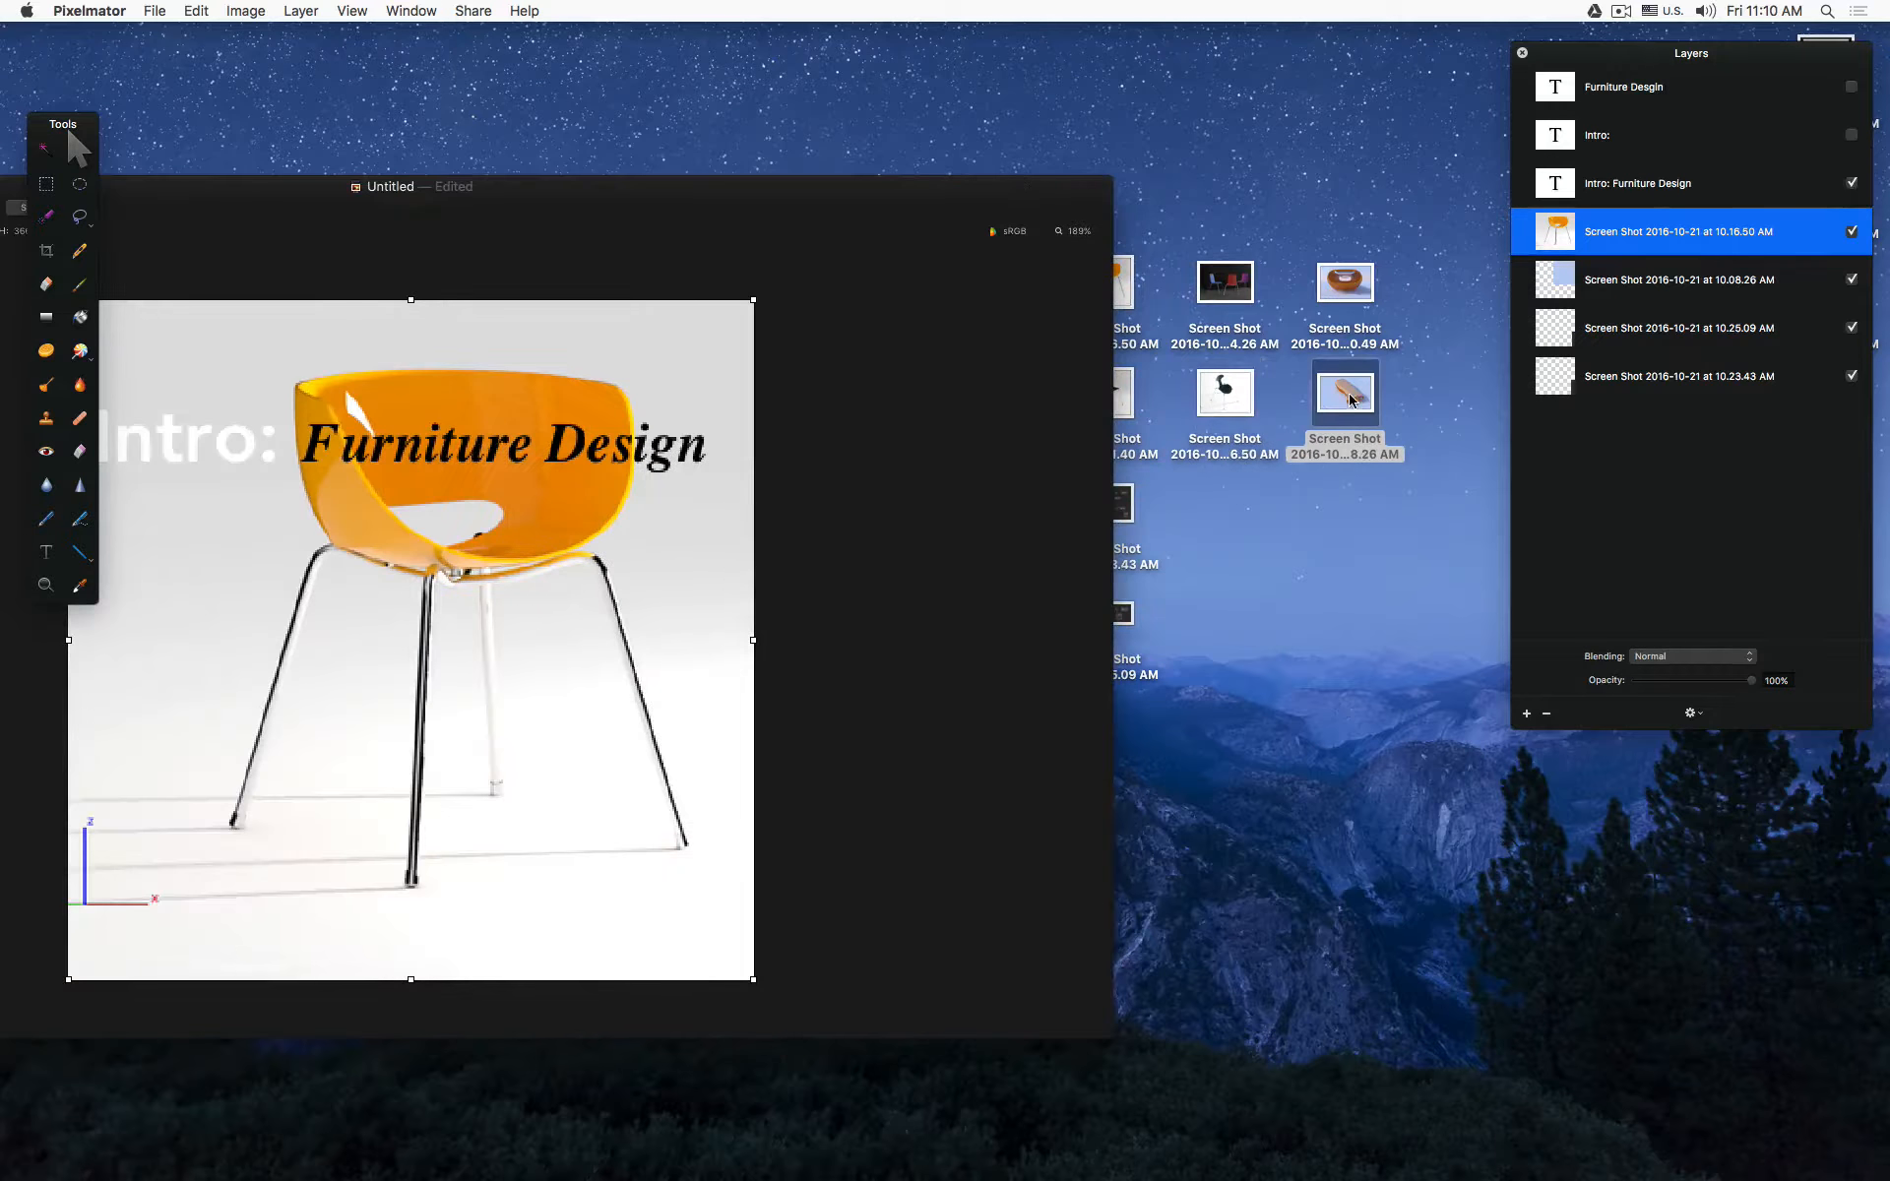
left_click_drag(1349, 394, 1673, 224)
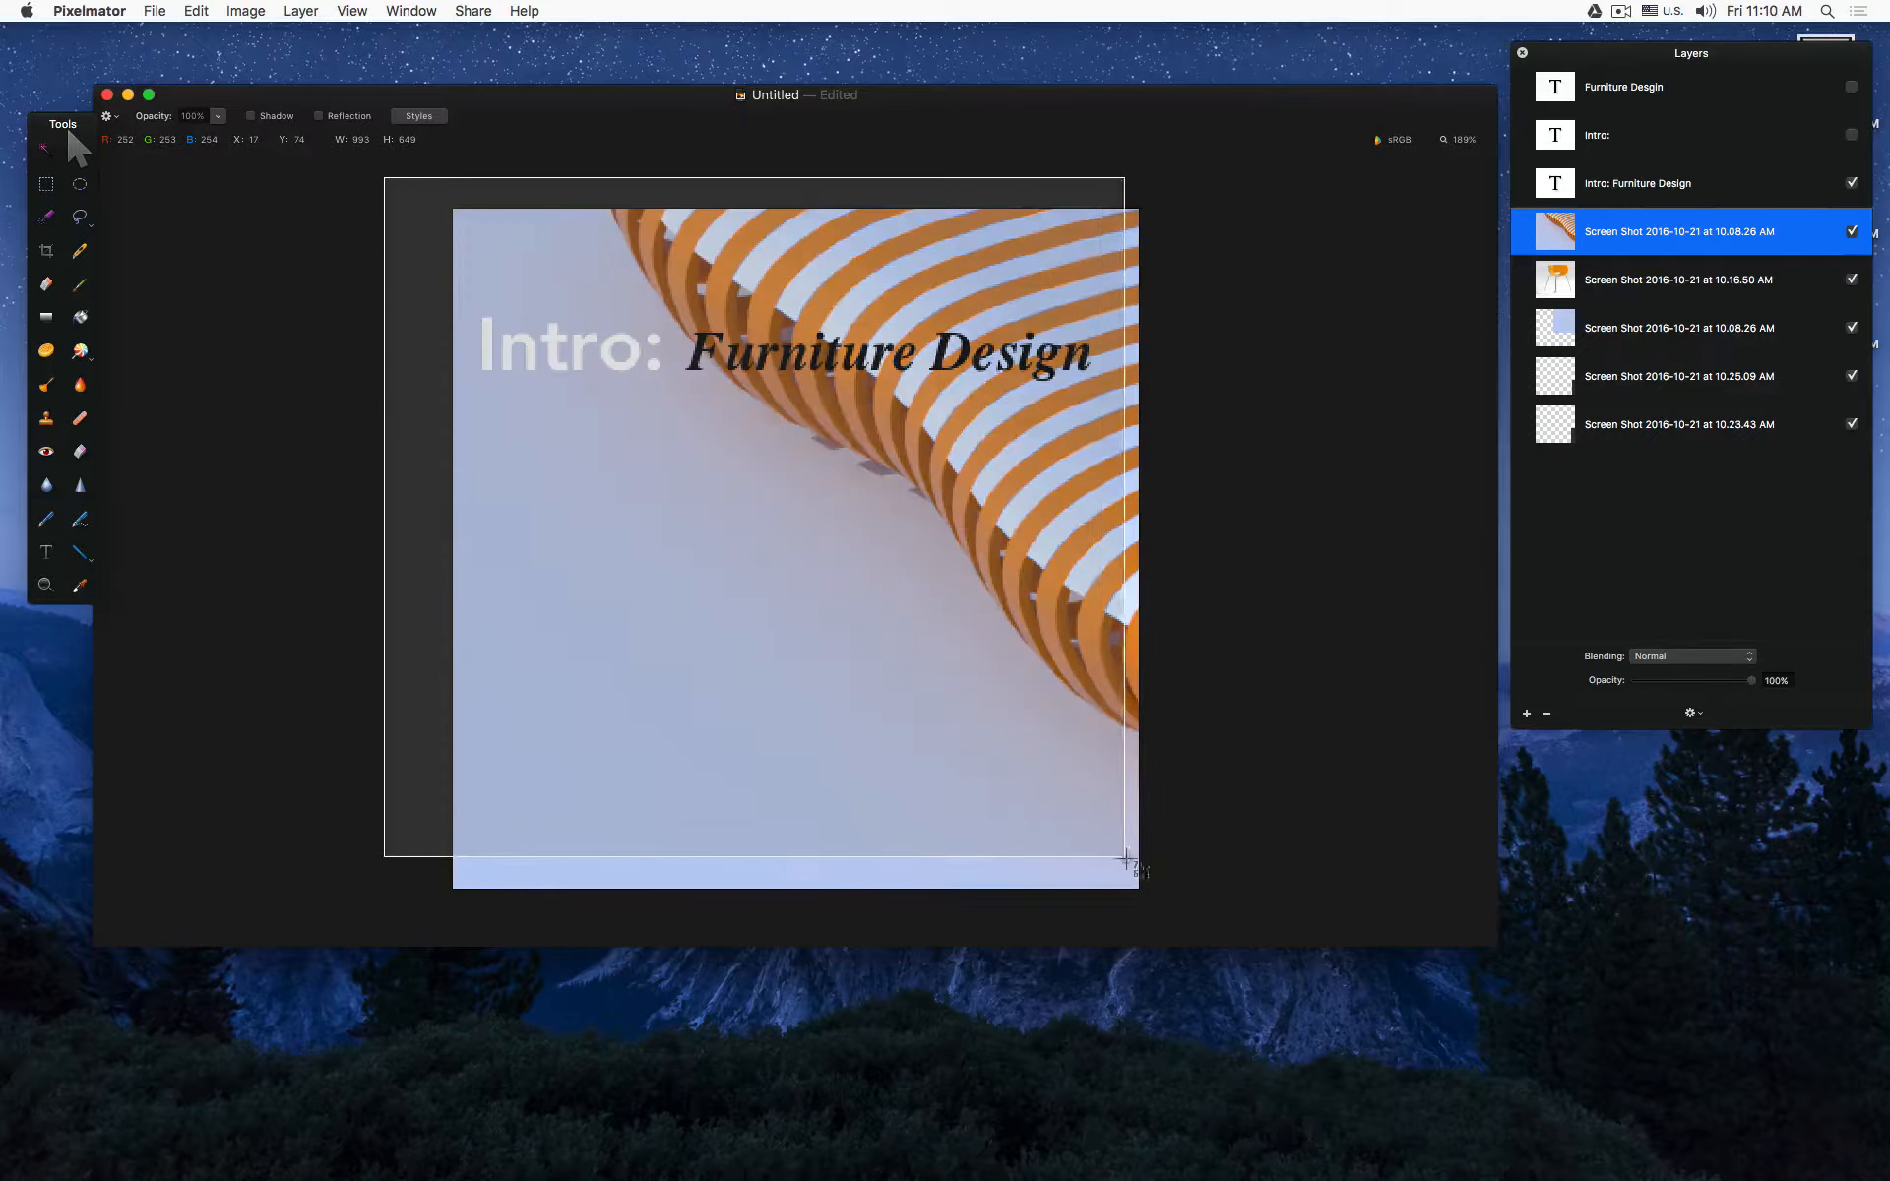
Step: Add the hollow bench screenshot (10.10.49 AM) above the striped bench and shift it down so blue sky shows along the top
left_click_drag(1248, 95, 800, 71)
left_click_drag(1341, 317, 356, 669)
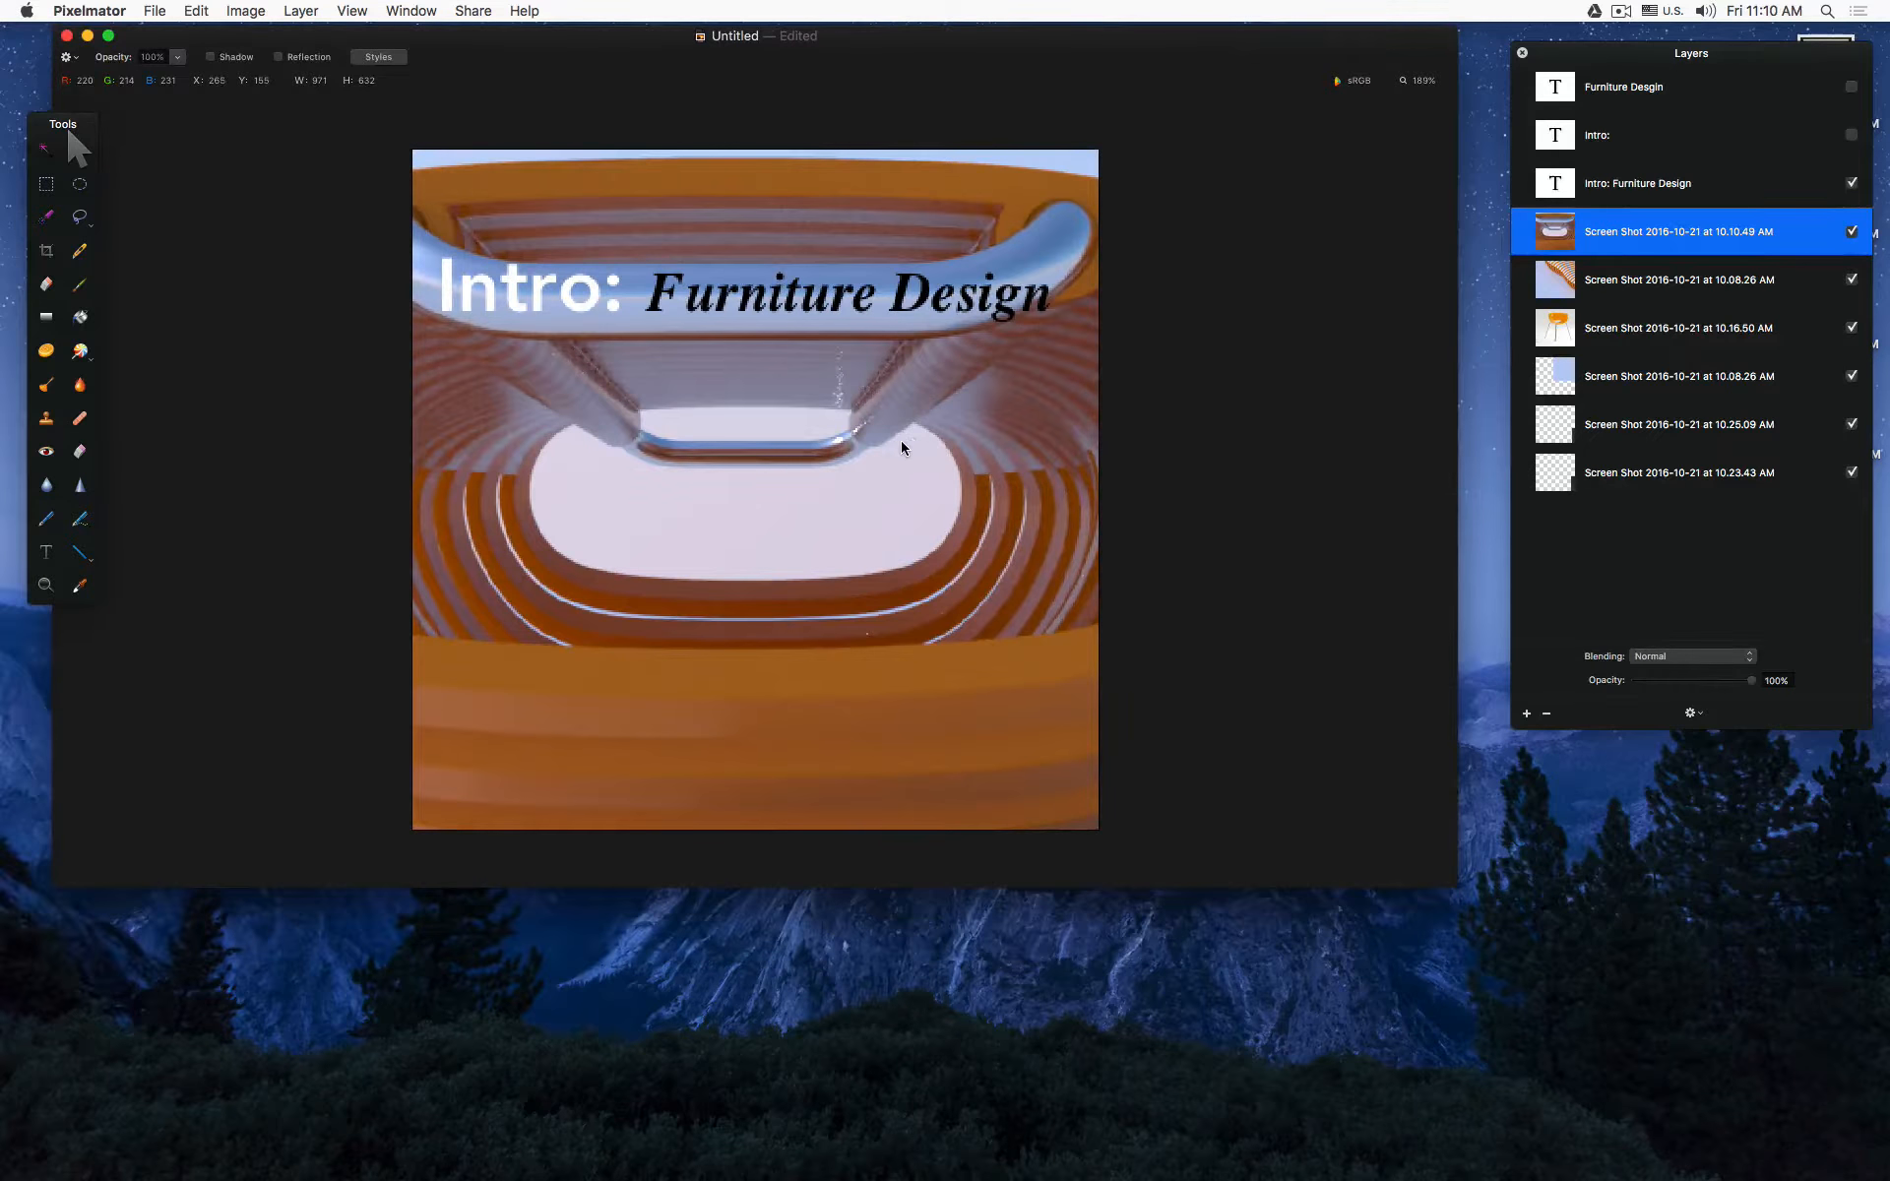
left_click_drag(758, 723, 785, 815)
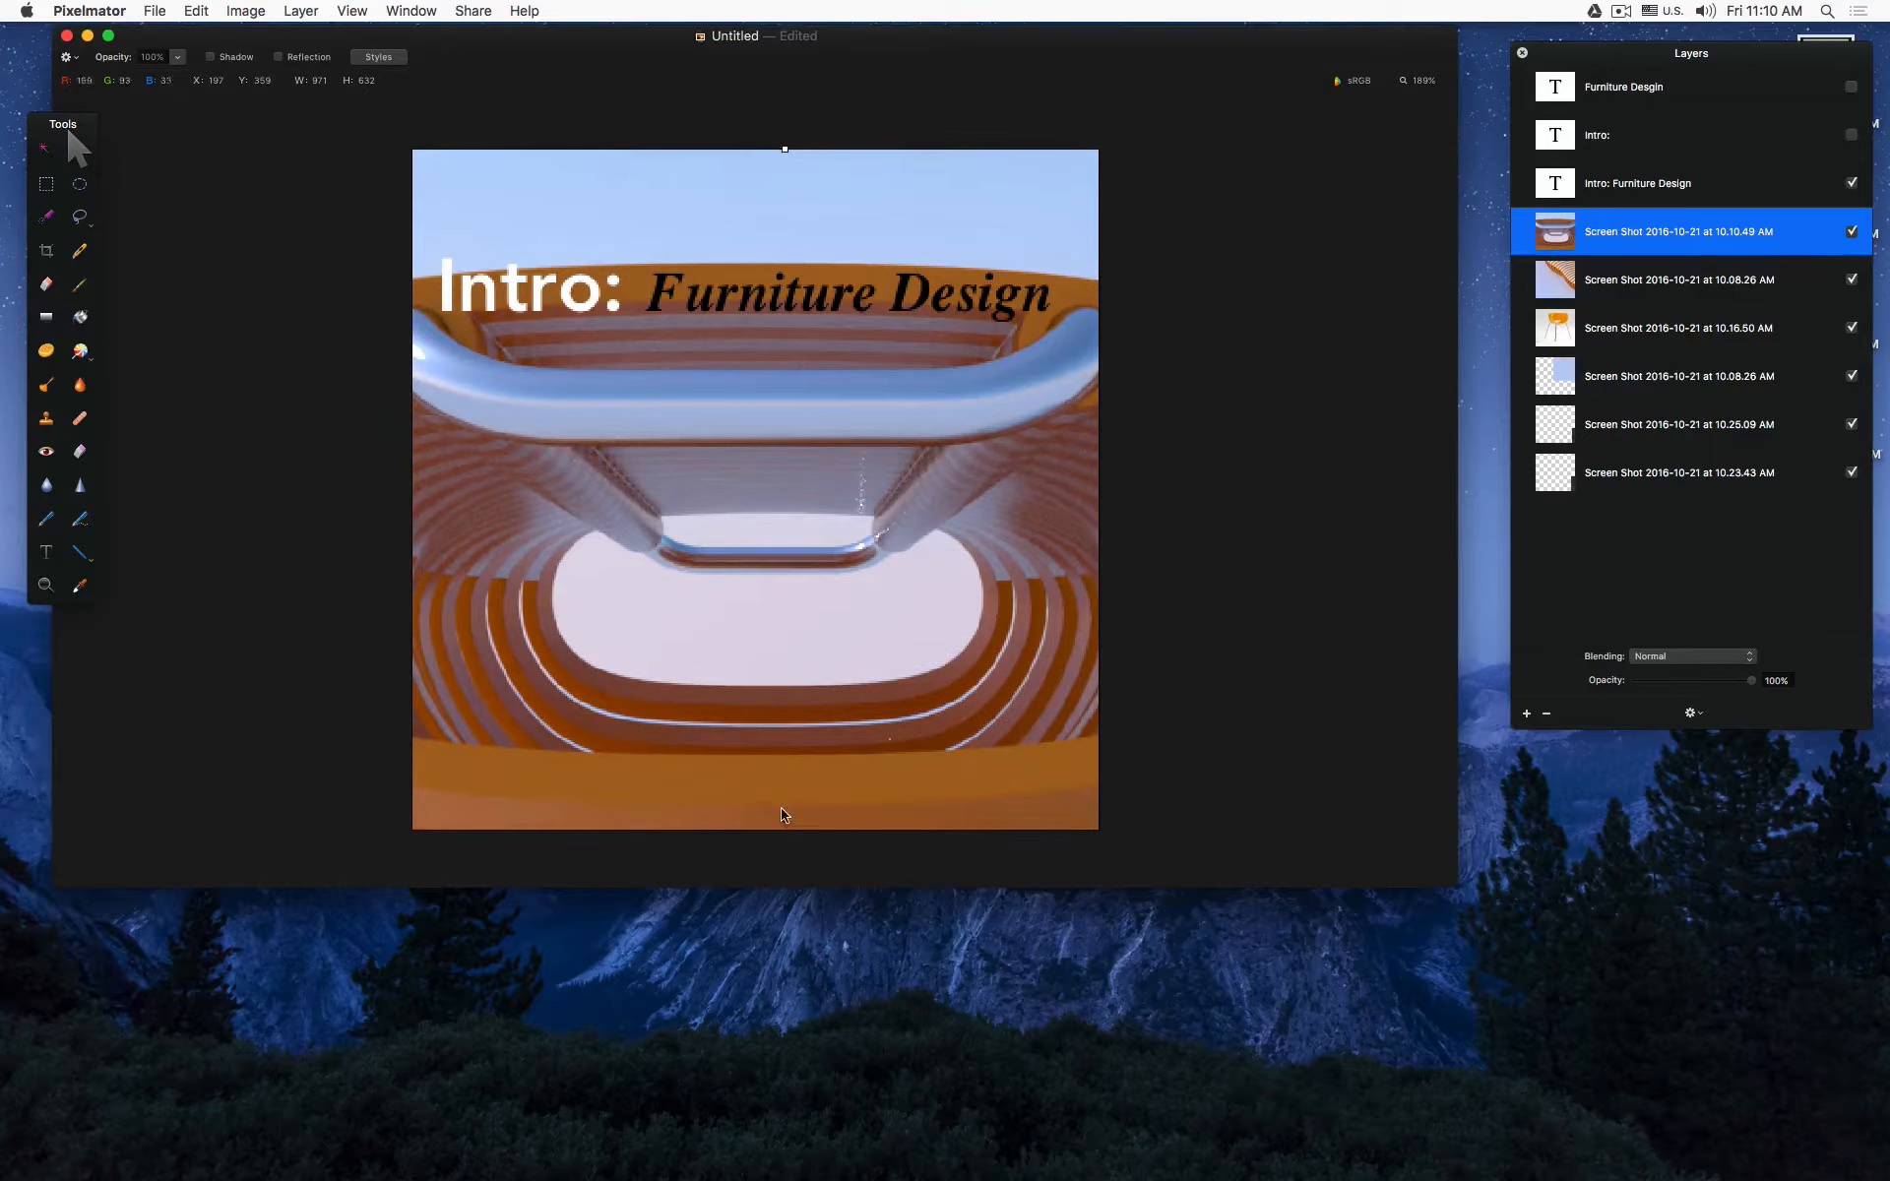
Step: Move the course title up onto the blue sky above the bench and capture a screenshot of the composition
left_click_drag(783, 302, 738, 227)
left_click(384, 308)
left_click_drag(342, 103, 1137, 845)
key("super+z")
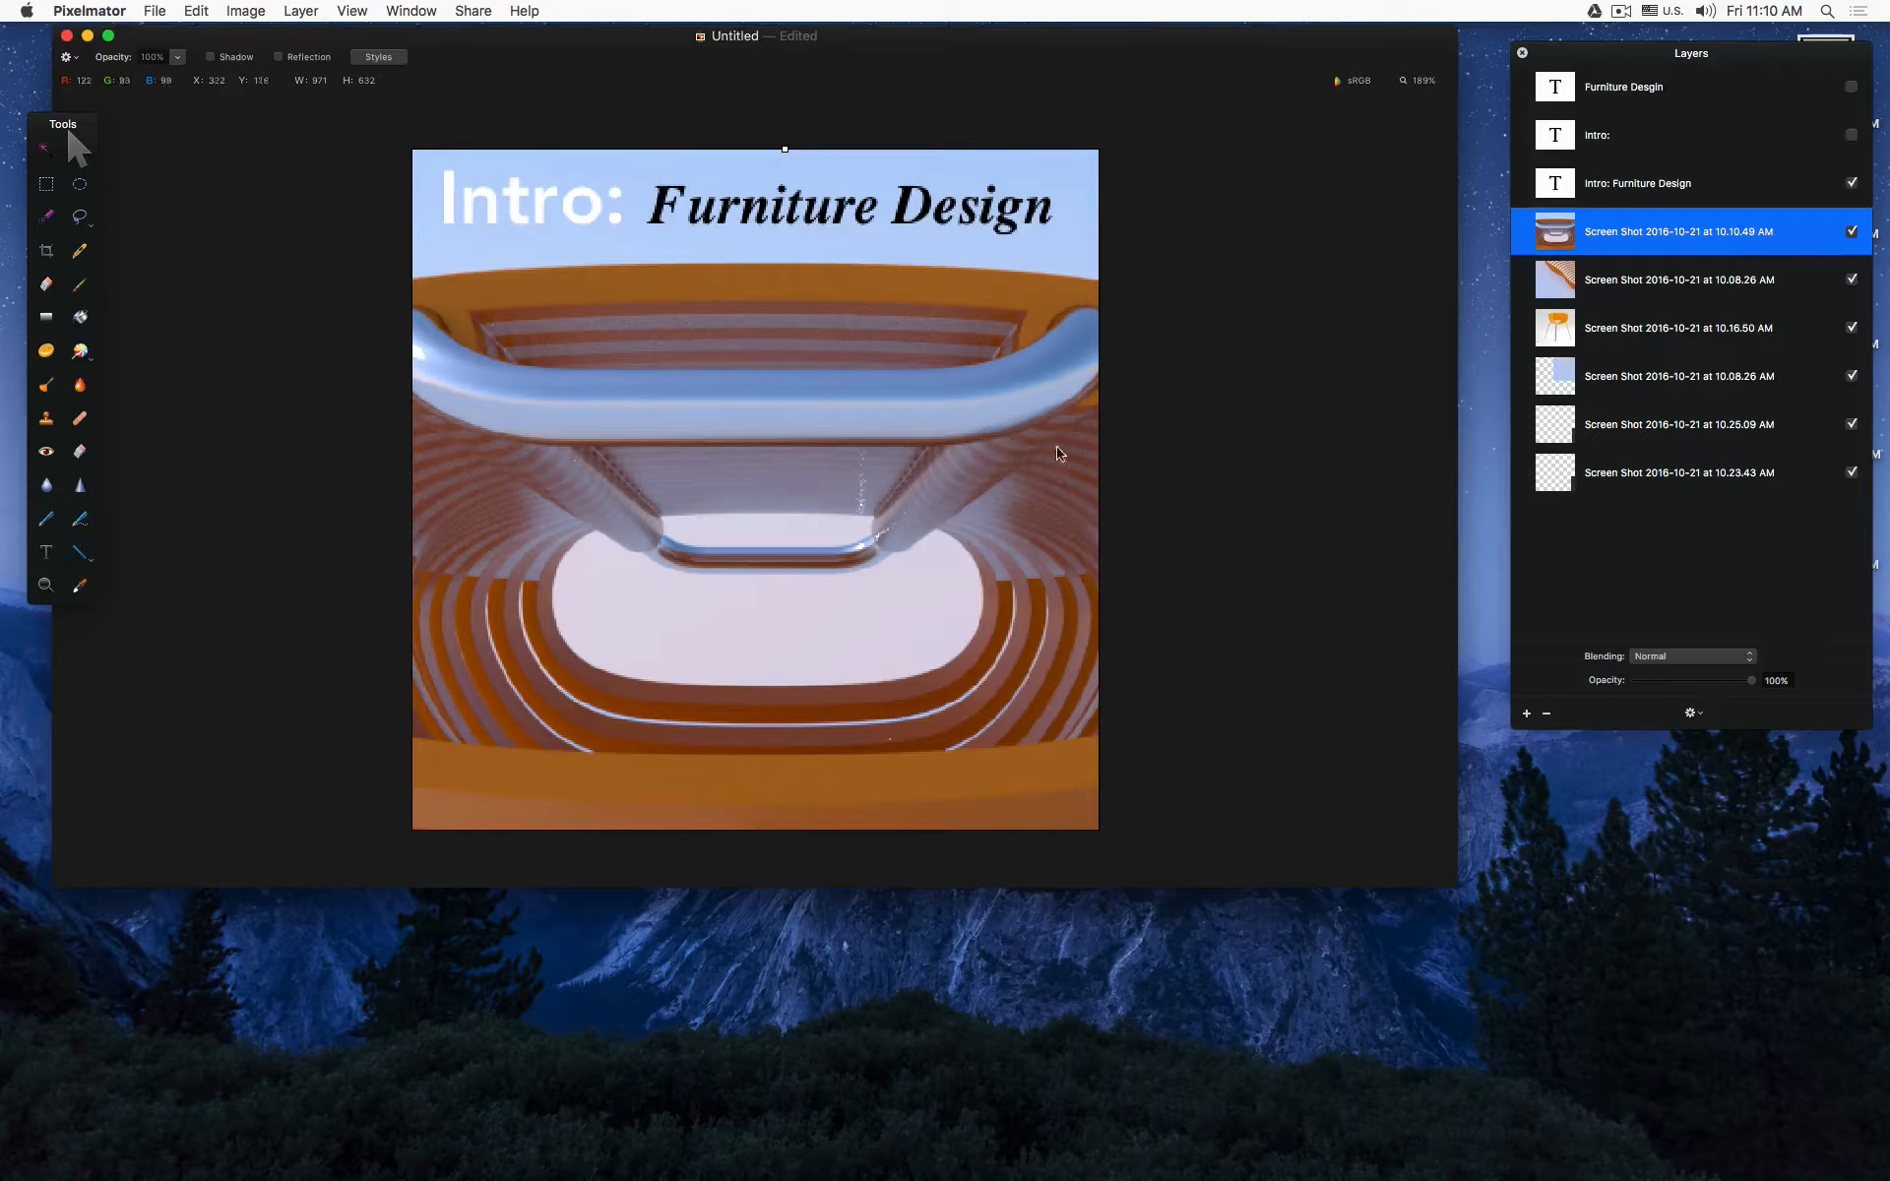
Step: Scale the hollow bench layer to 67.4% and capture a screenshot of the composition with the bench cropped at the left edge
scroll(889, 363, "down", 2)
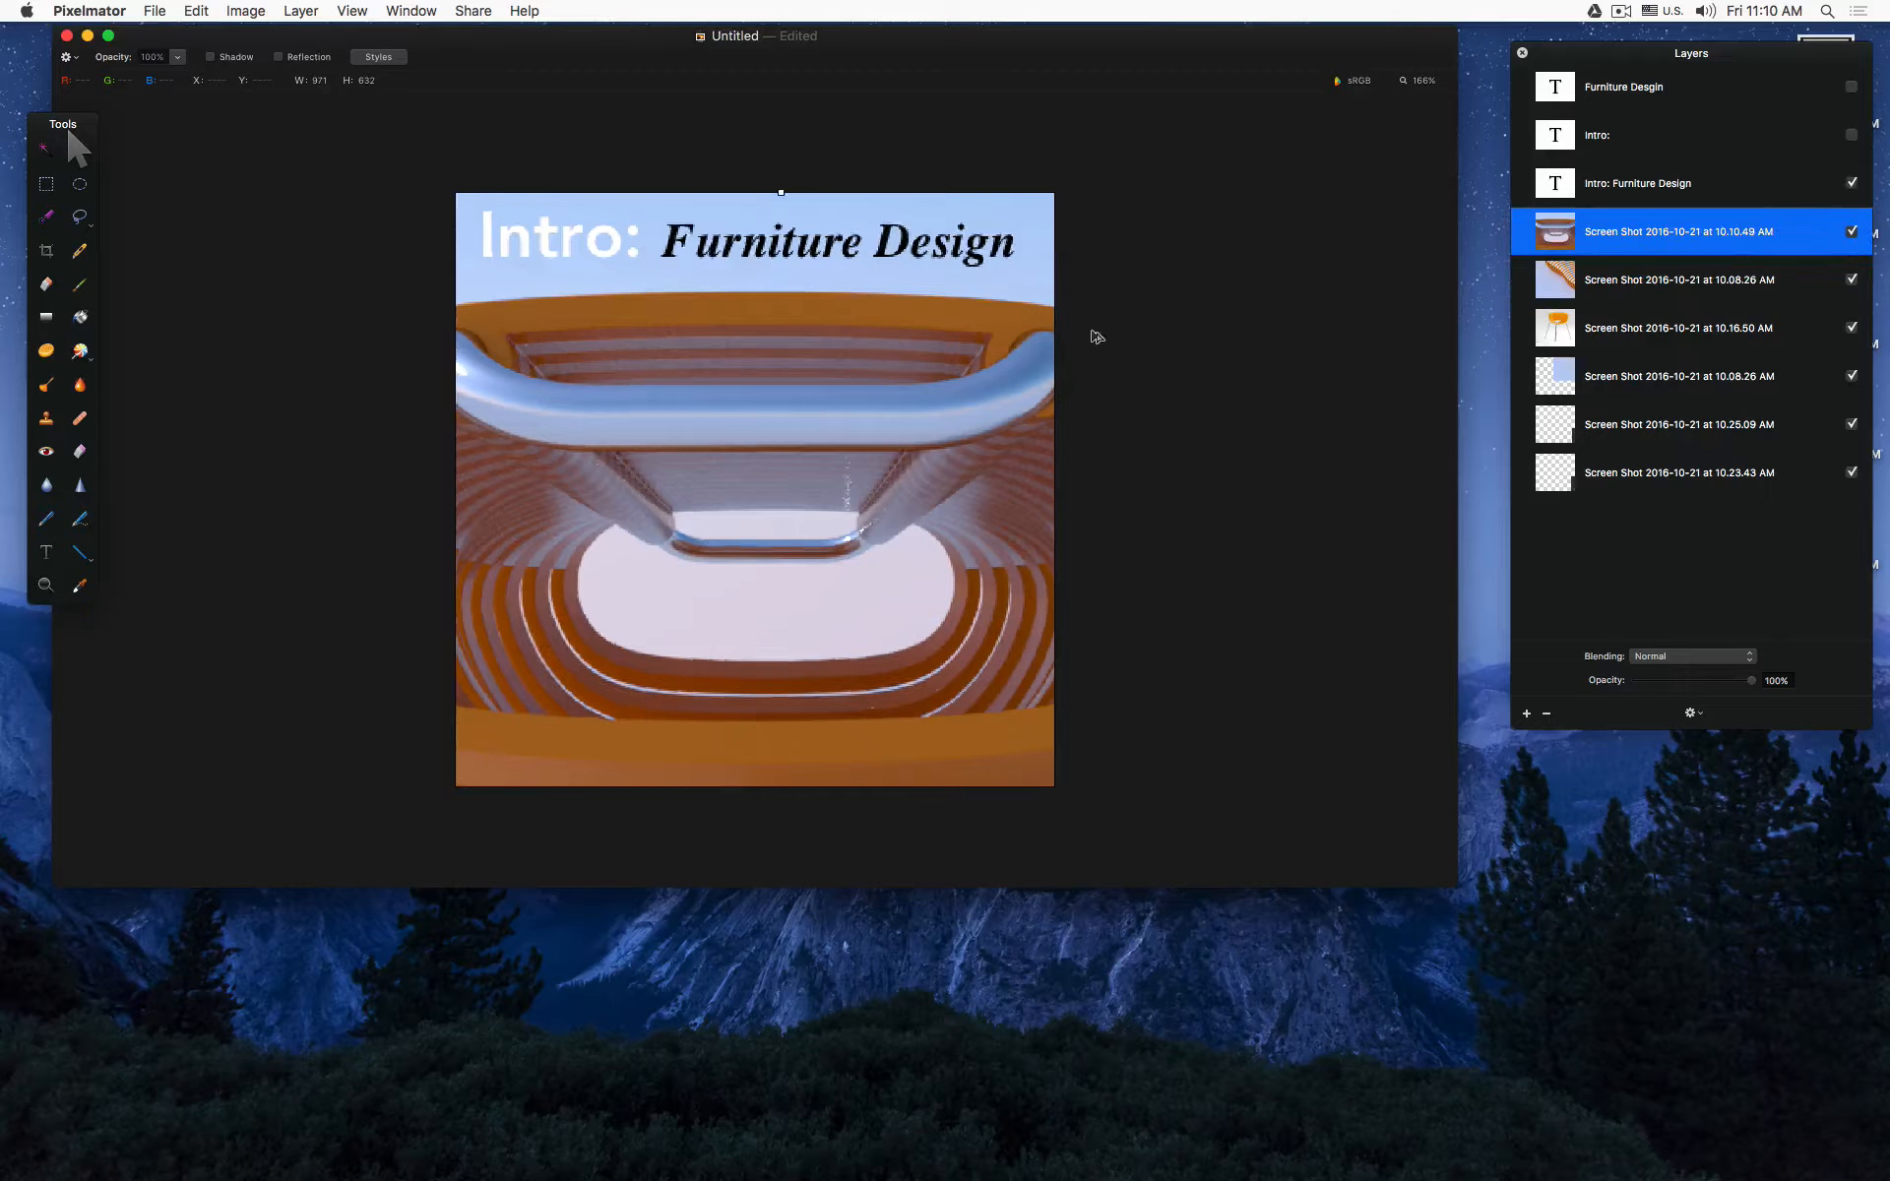
scroll(1108, 353, "down", 3)
left_click_drag(1044, 745, 891, 596)
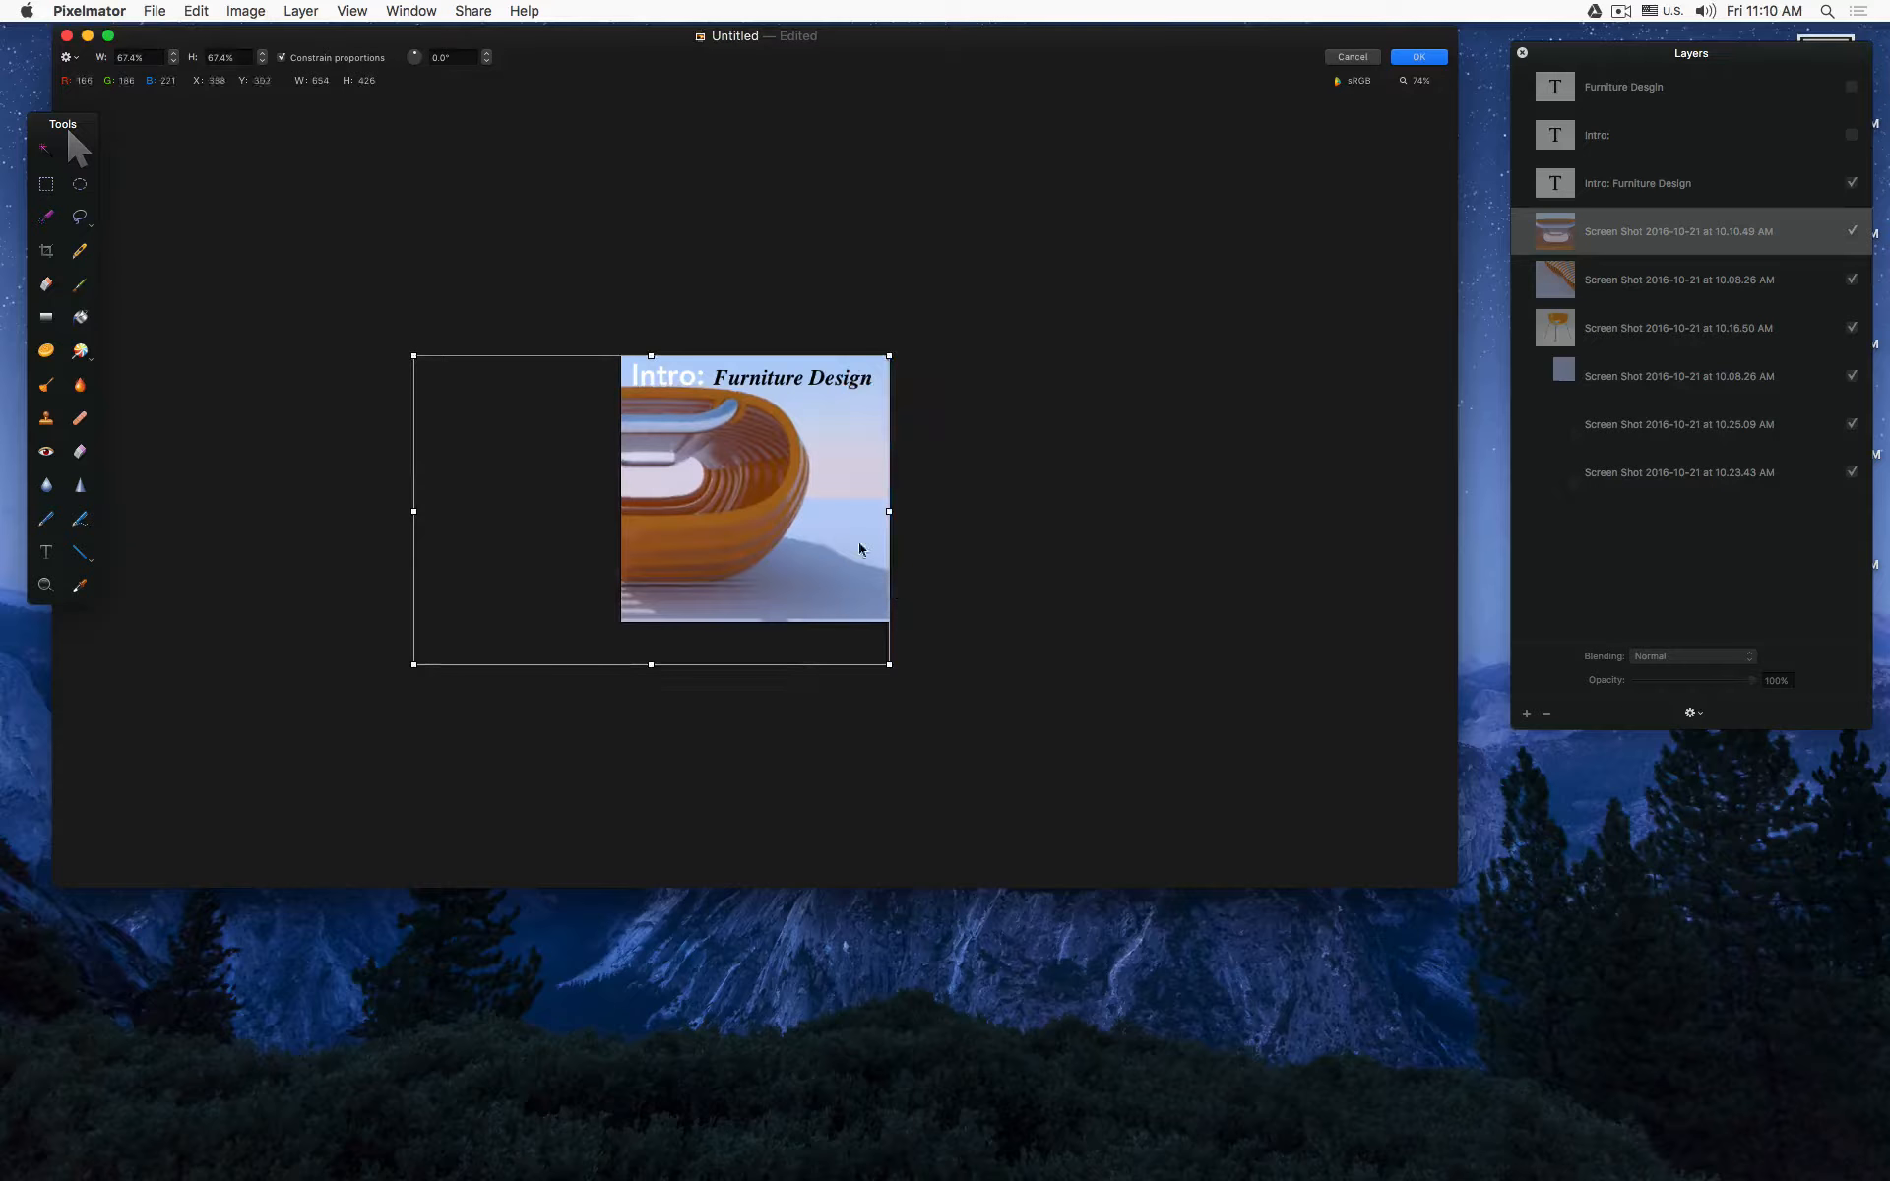
key("Return")
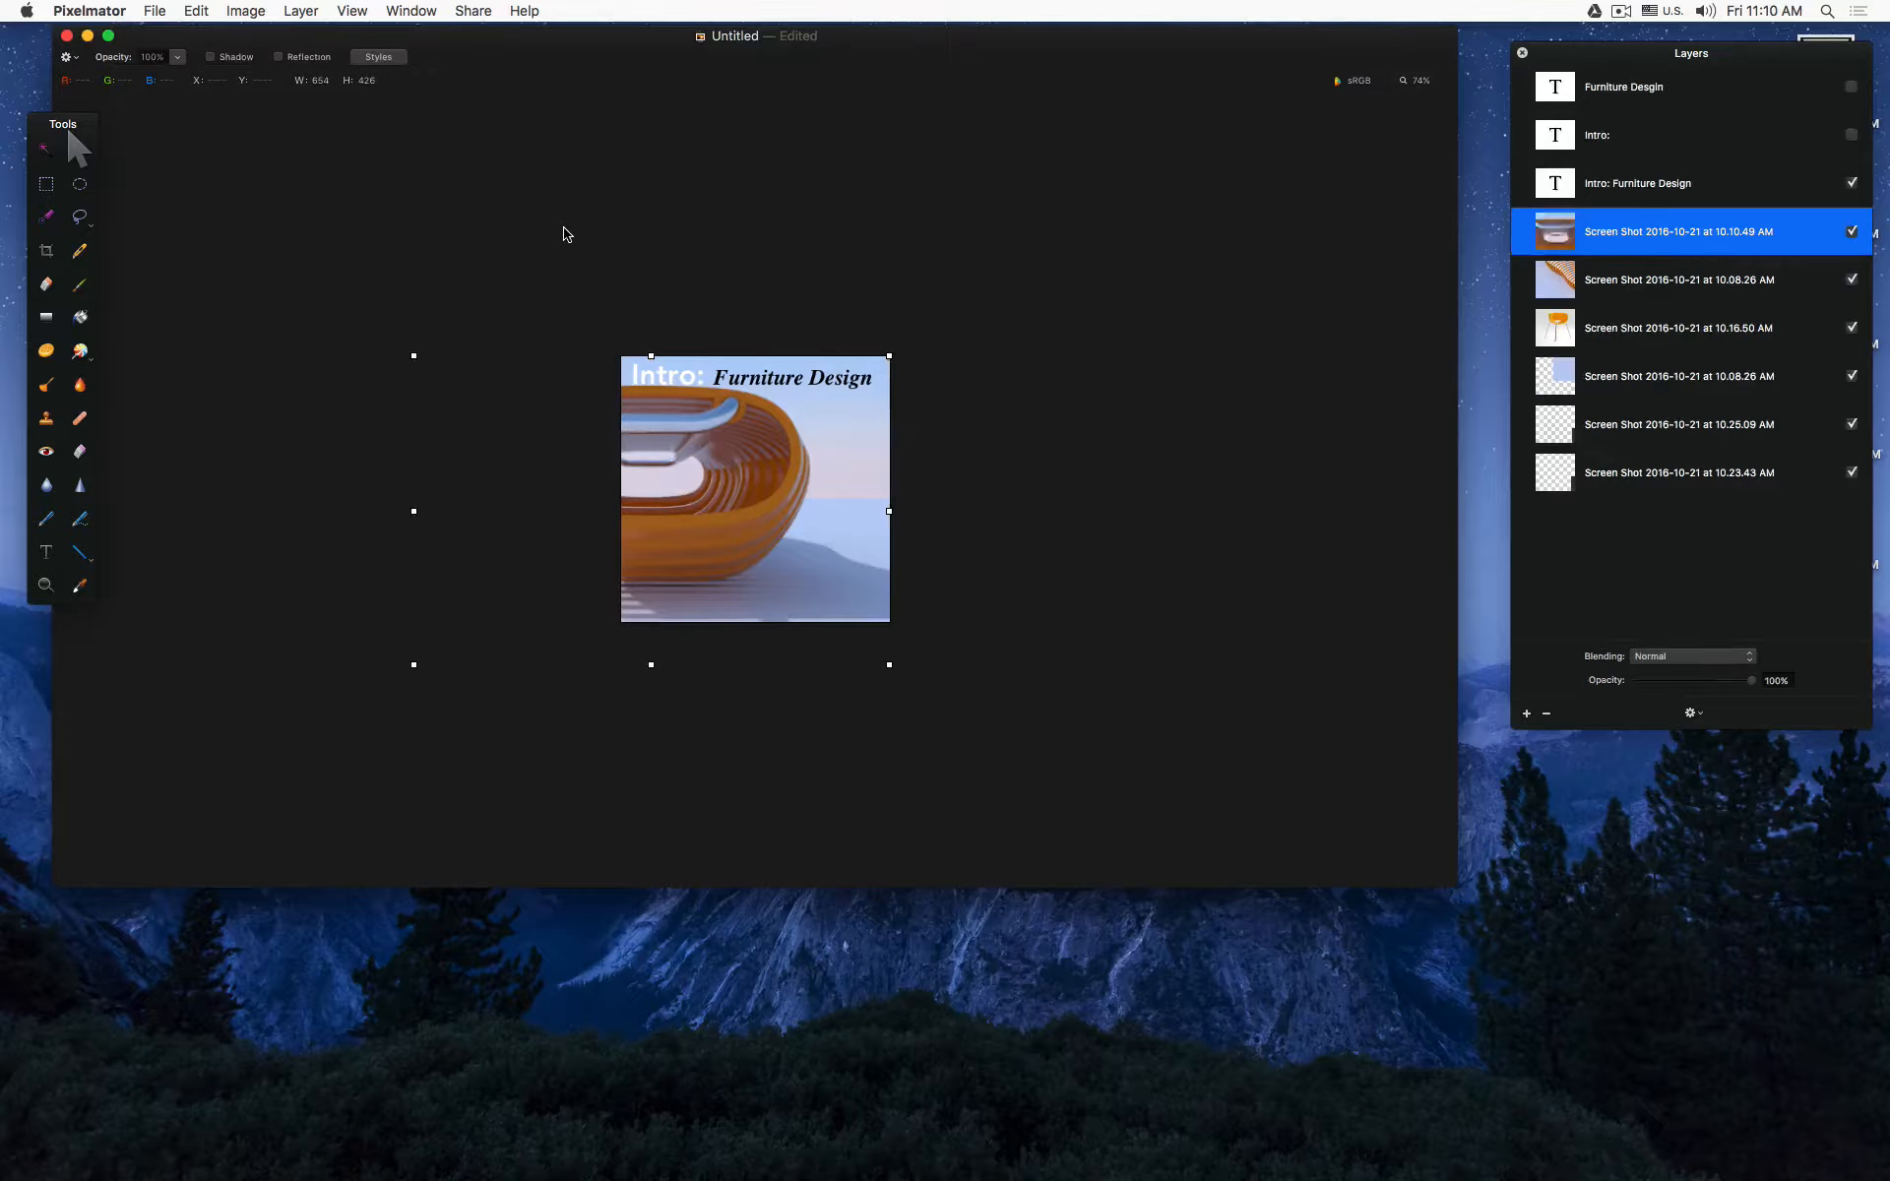
scroll(724, 94, "up", 5)
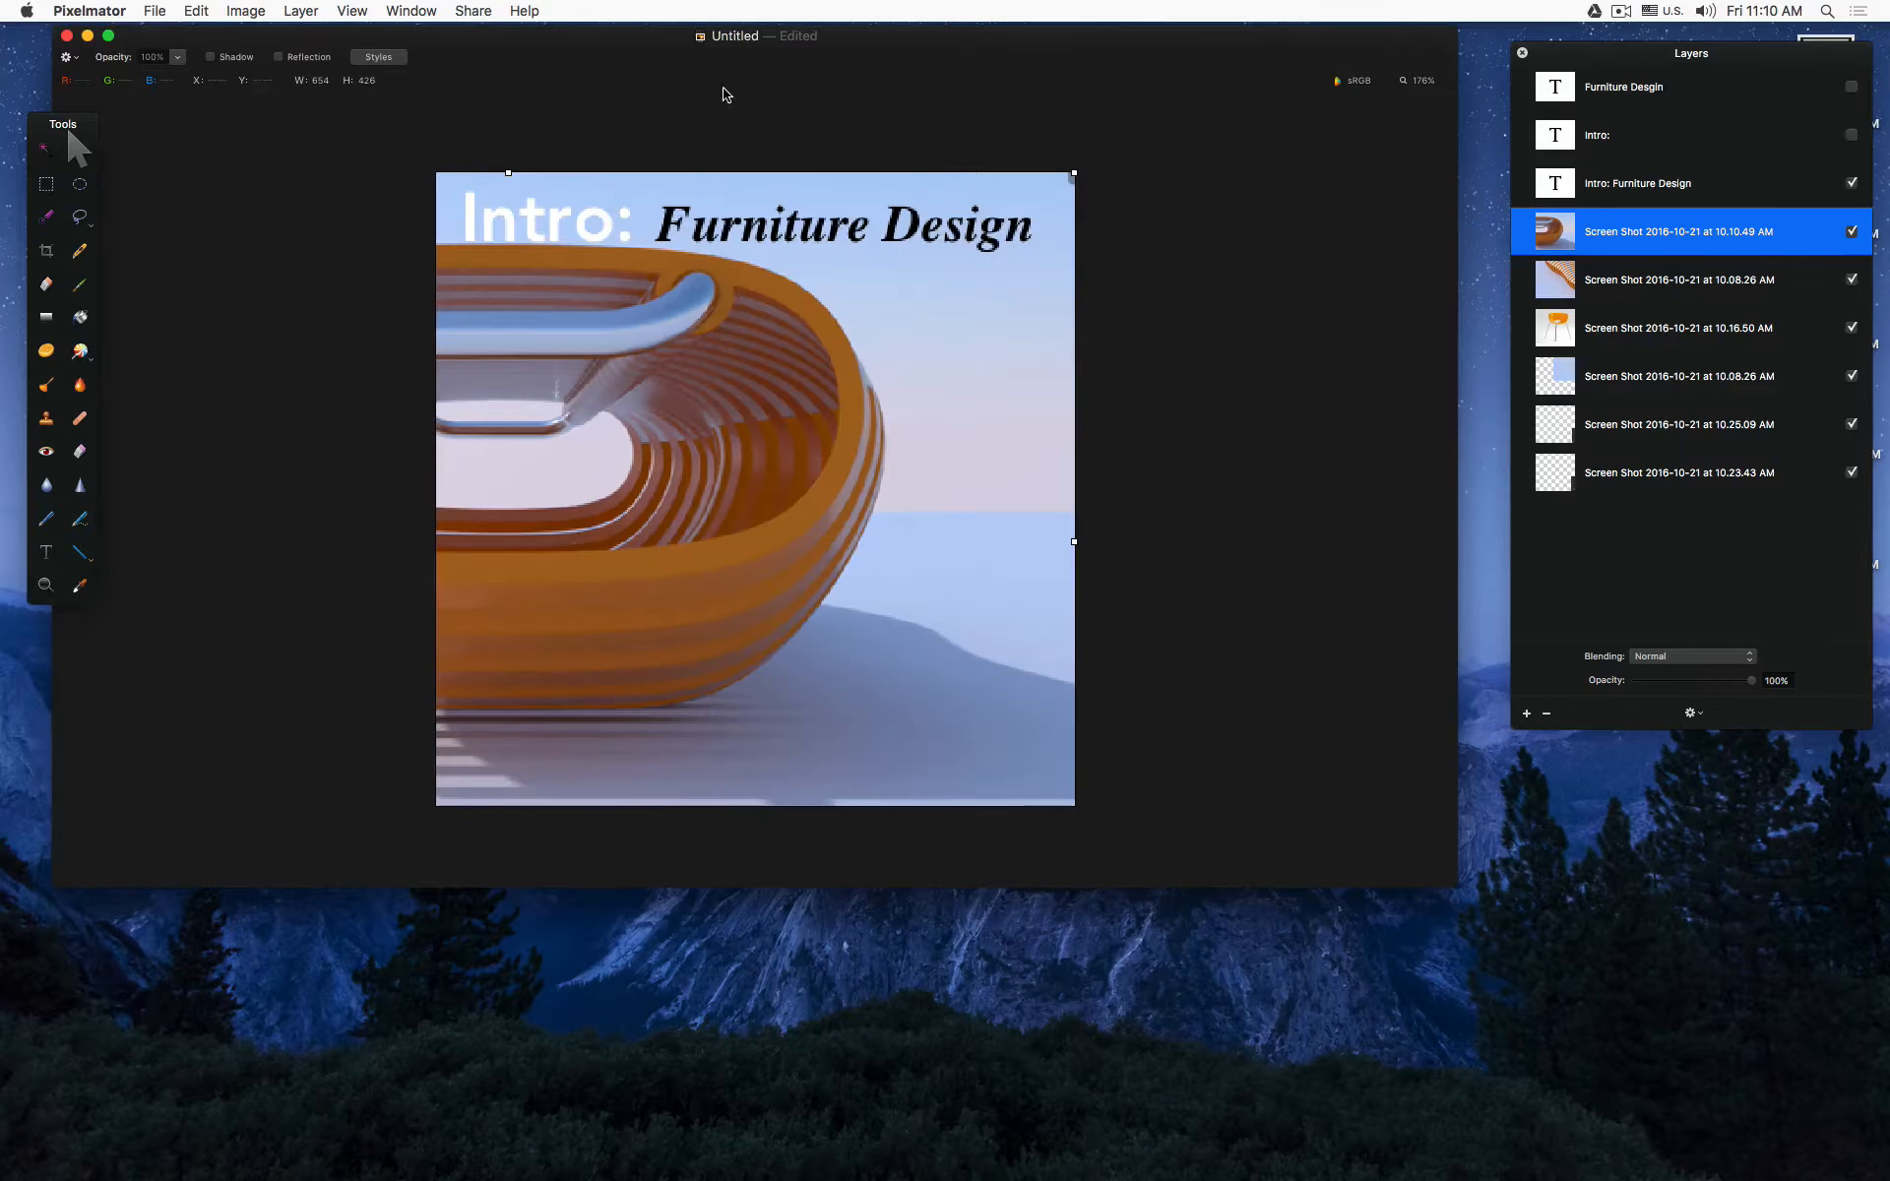
left_click(424, 116)
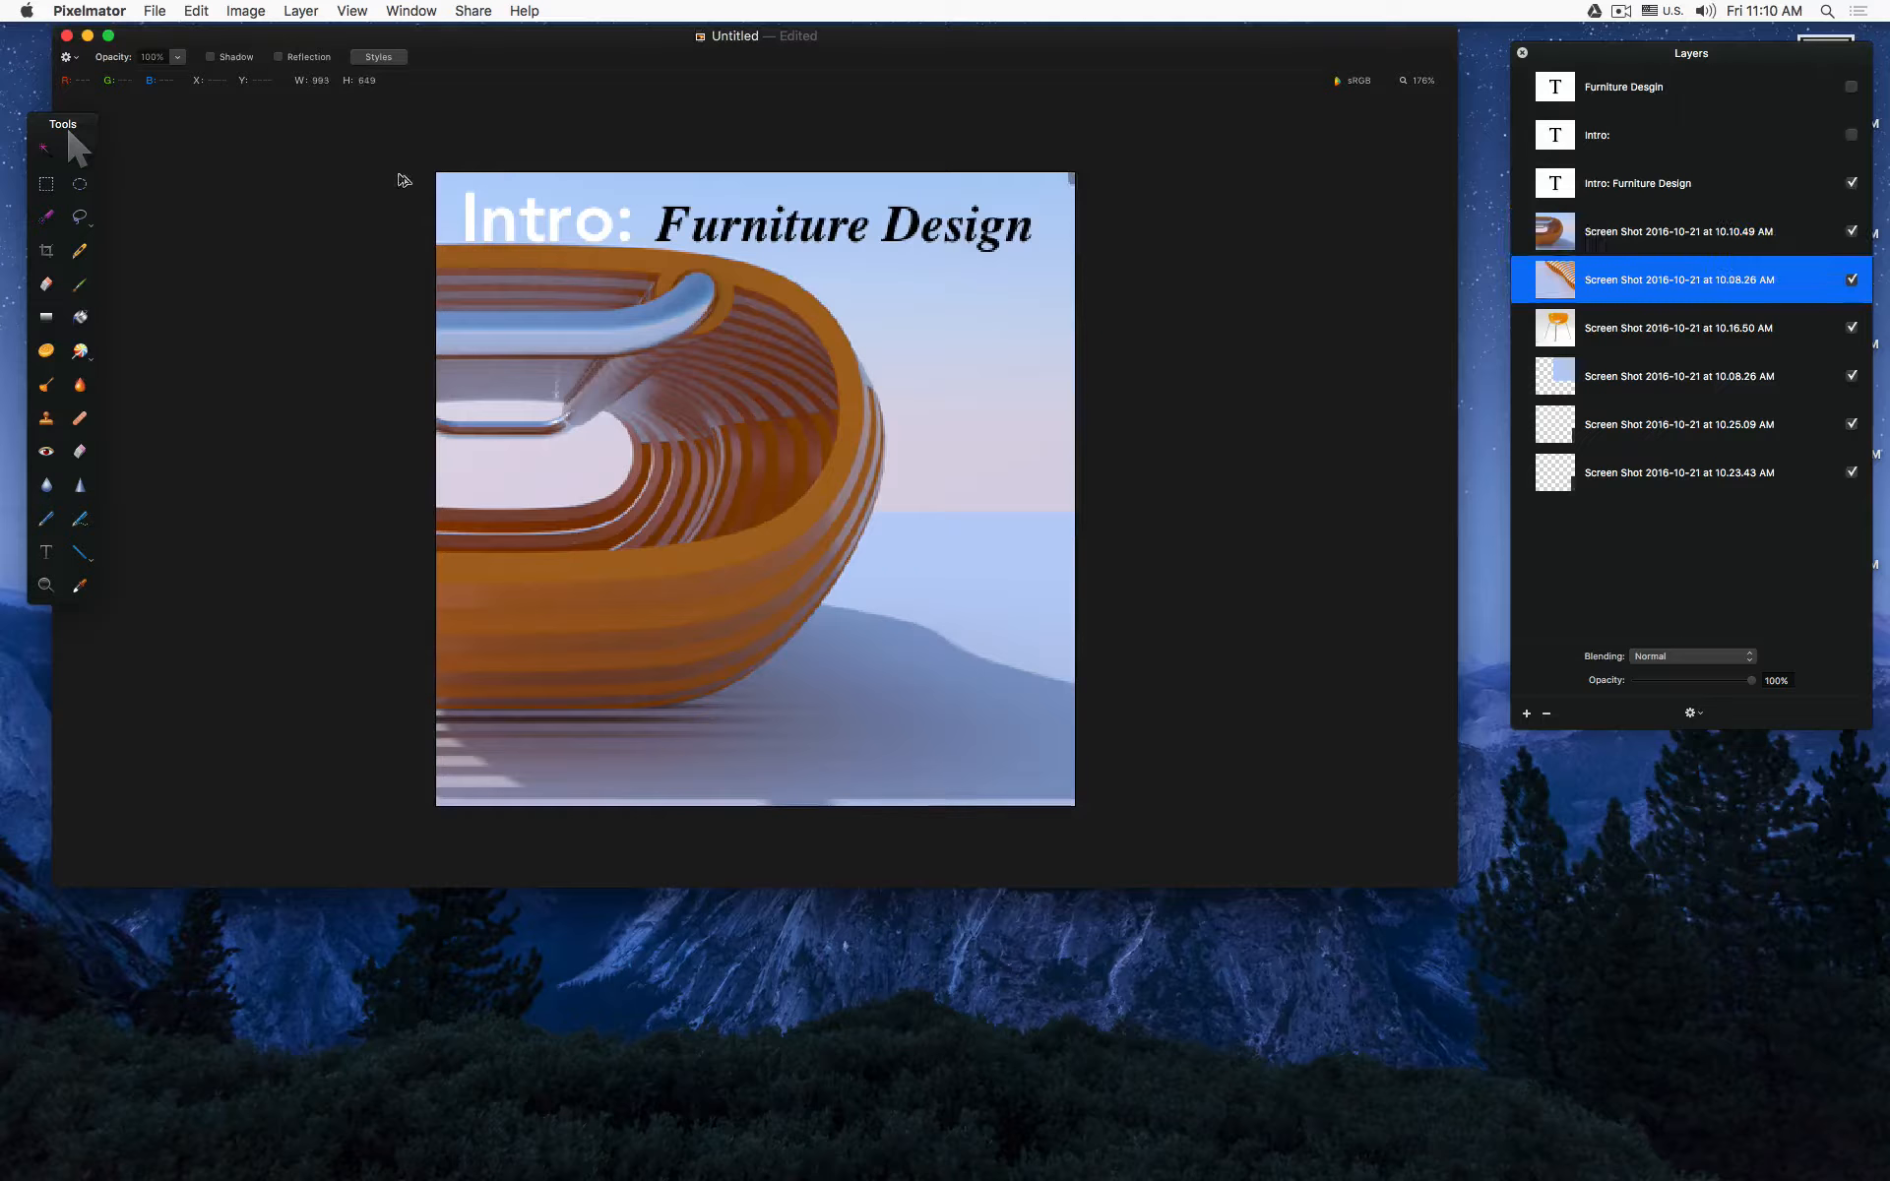
left_click_drag(402, 179, 1168, 799)
Step: Scale the hollow bench layer to 33.6%, place it as an inset over the lower part of the striped bench, and capture a screenshot
left_click(874, 448)
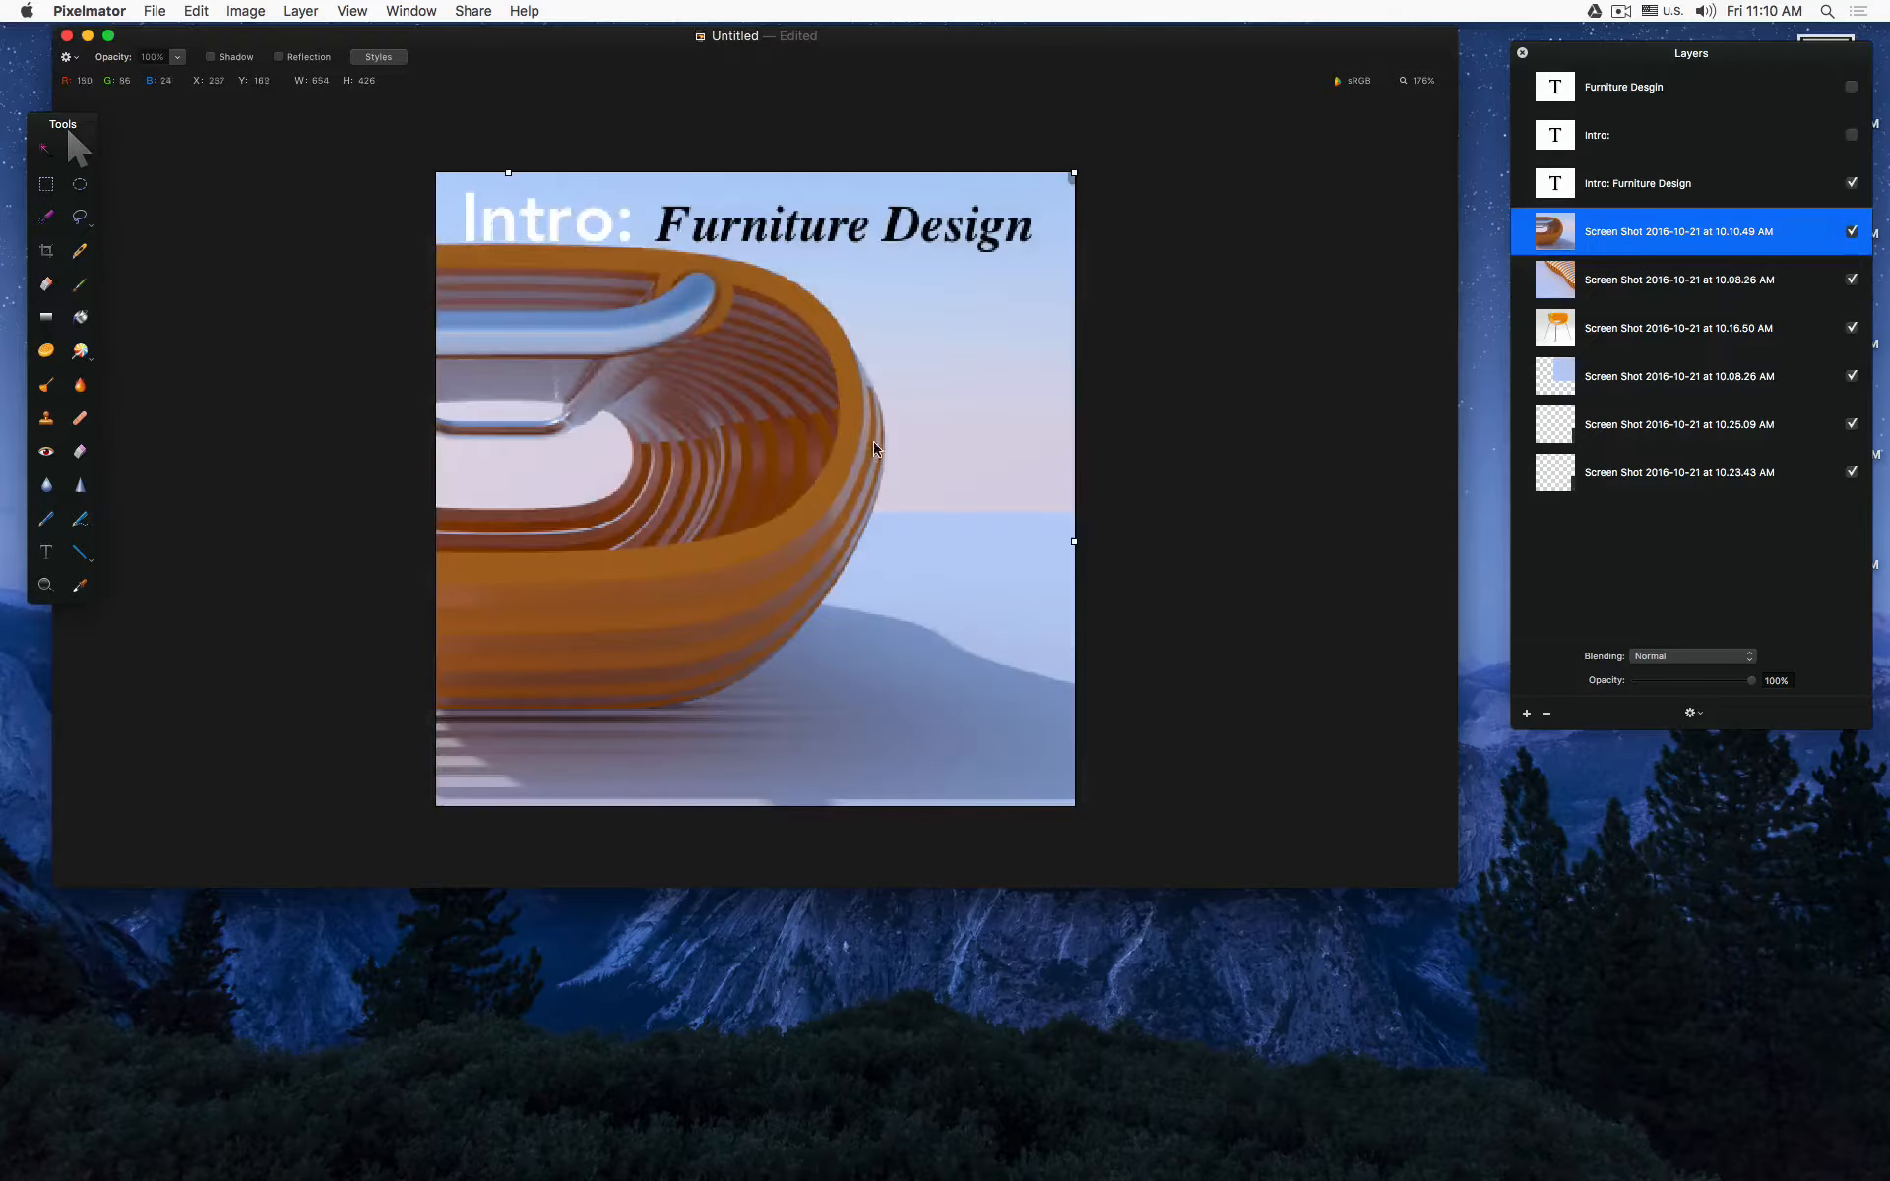
left_click_drag(874, 448, 312, 801)
left_click_drag(241, 861, 722, 615)
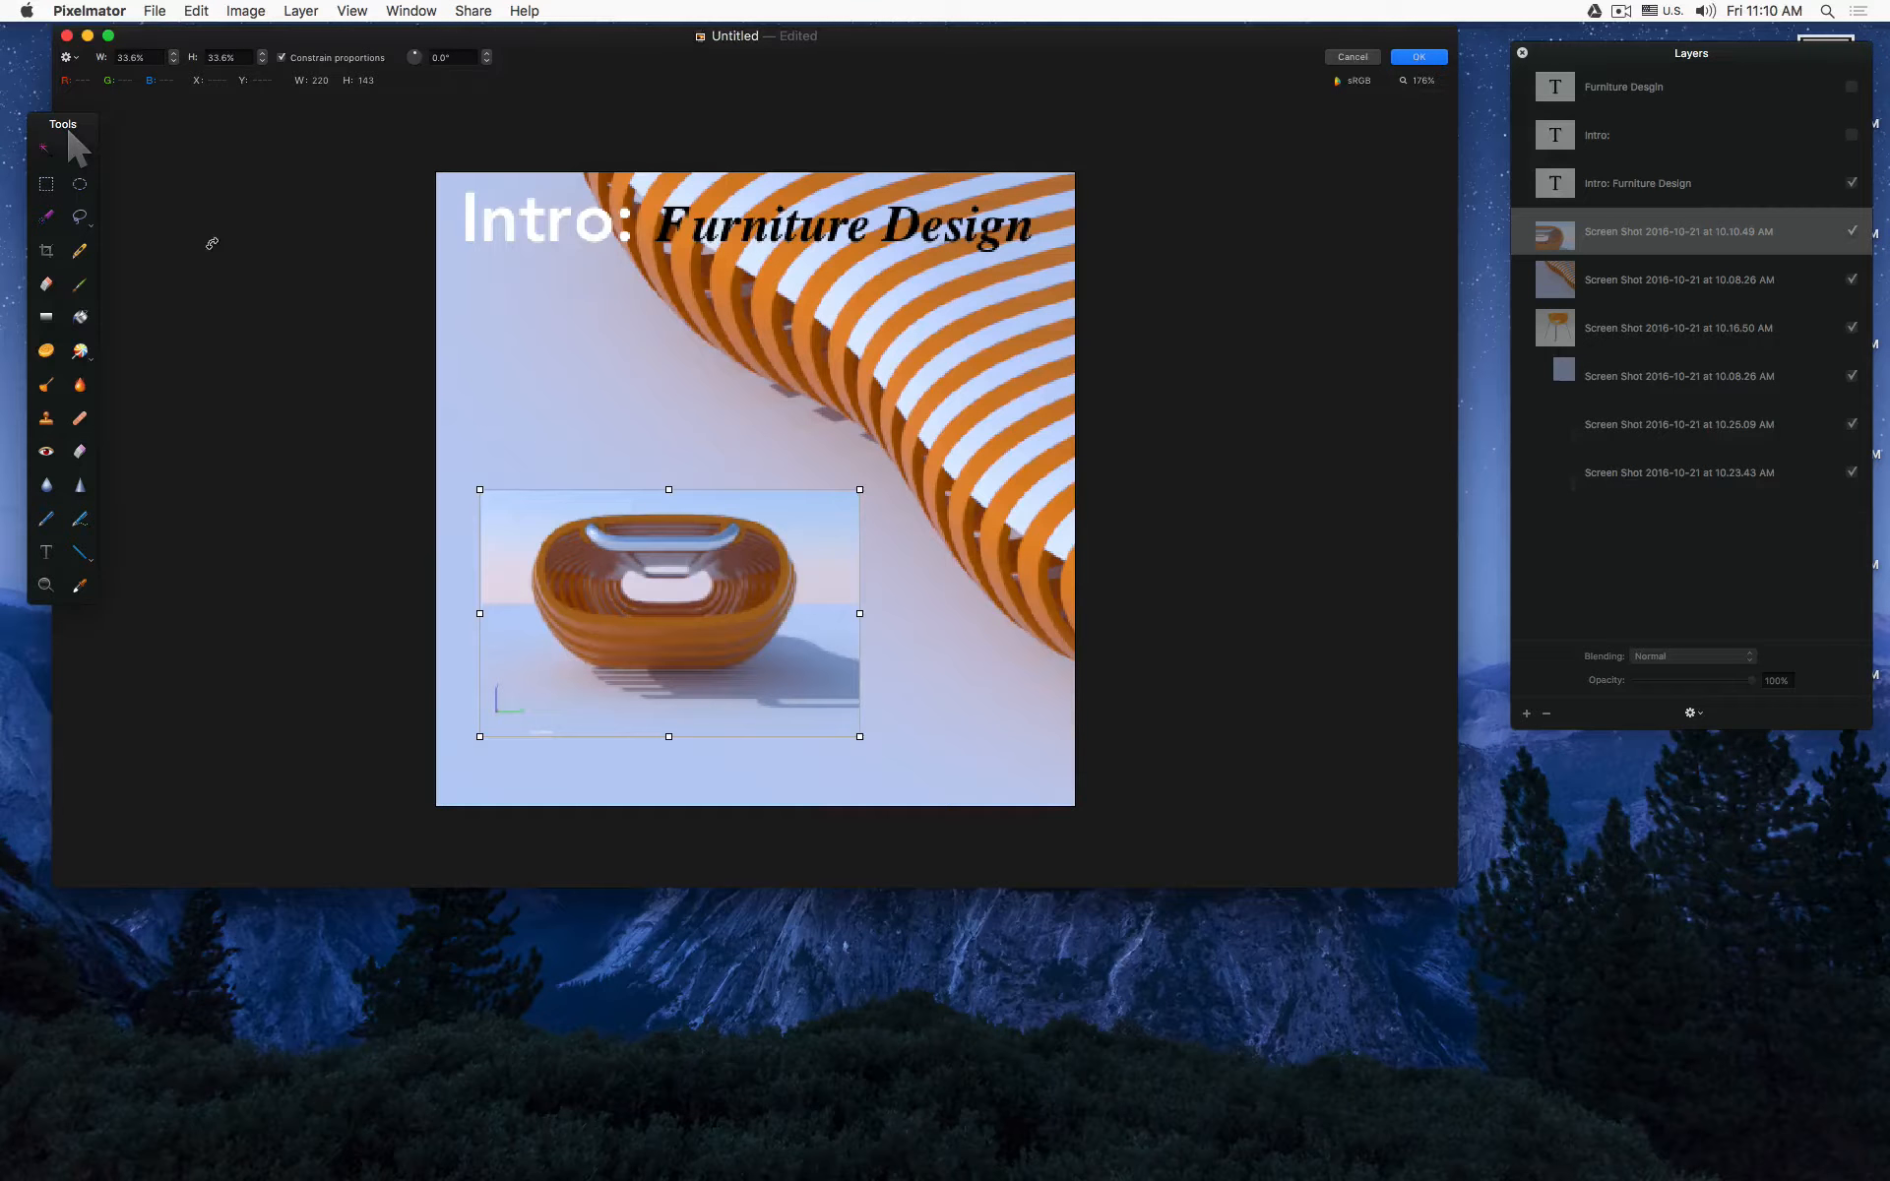
key("Return")
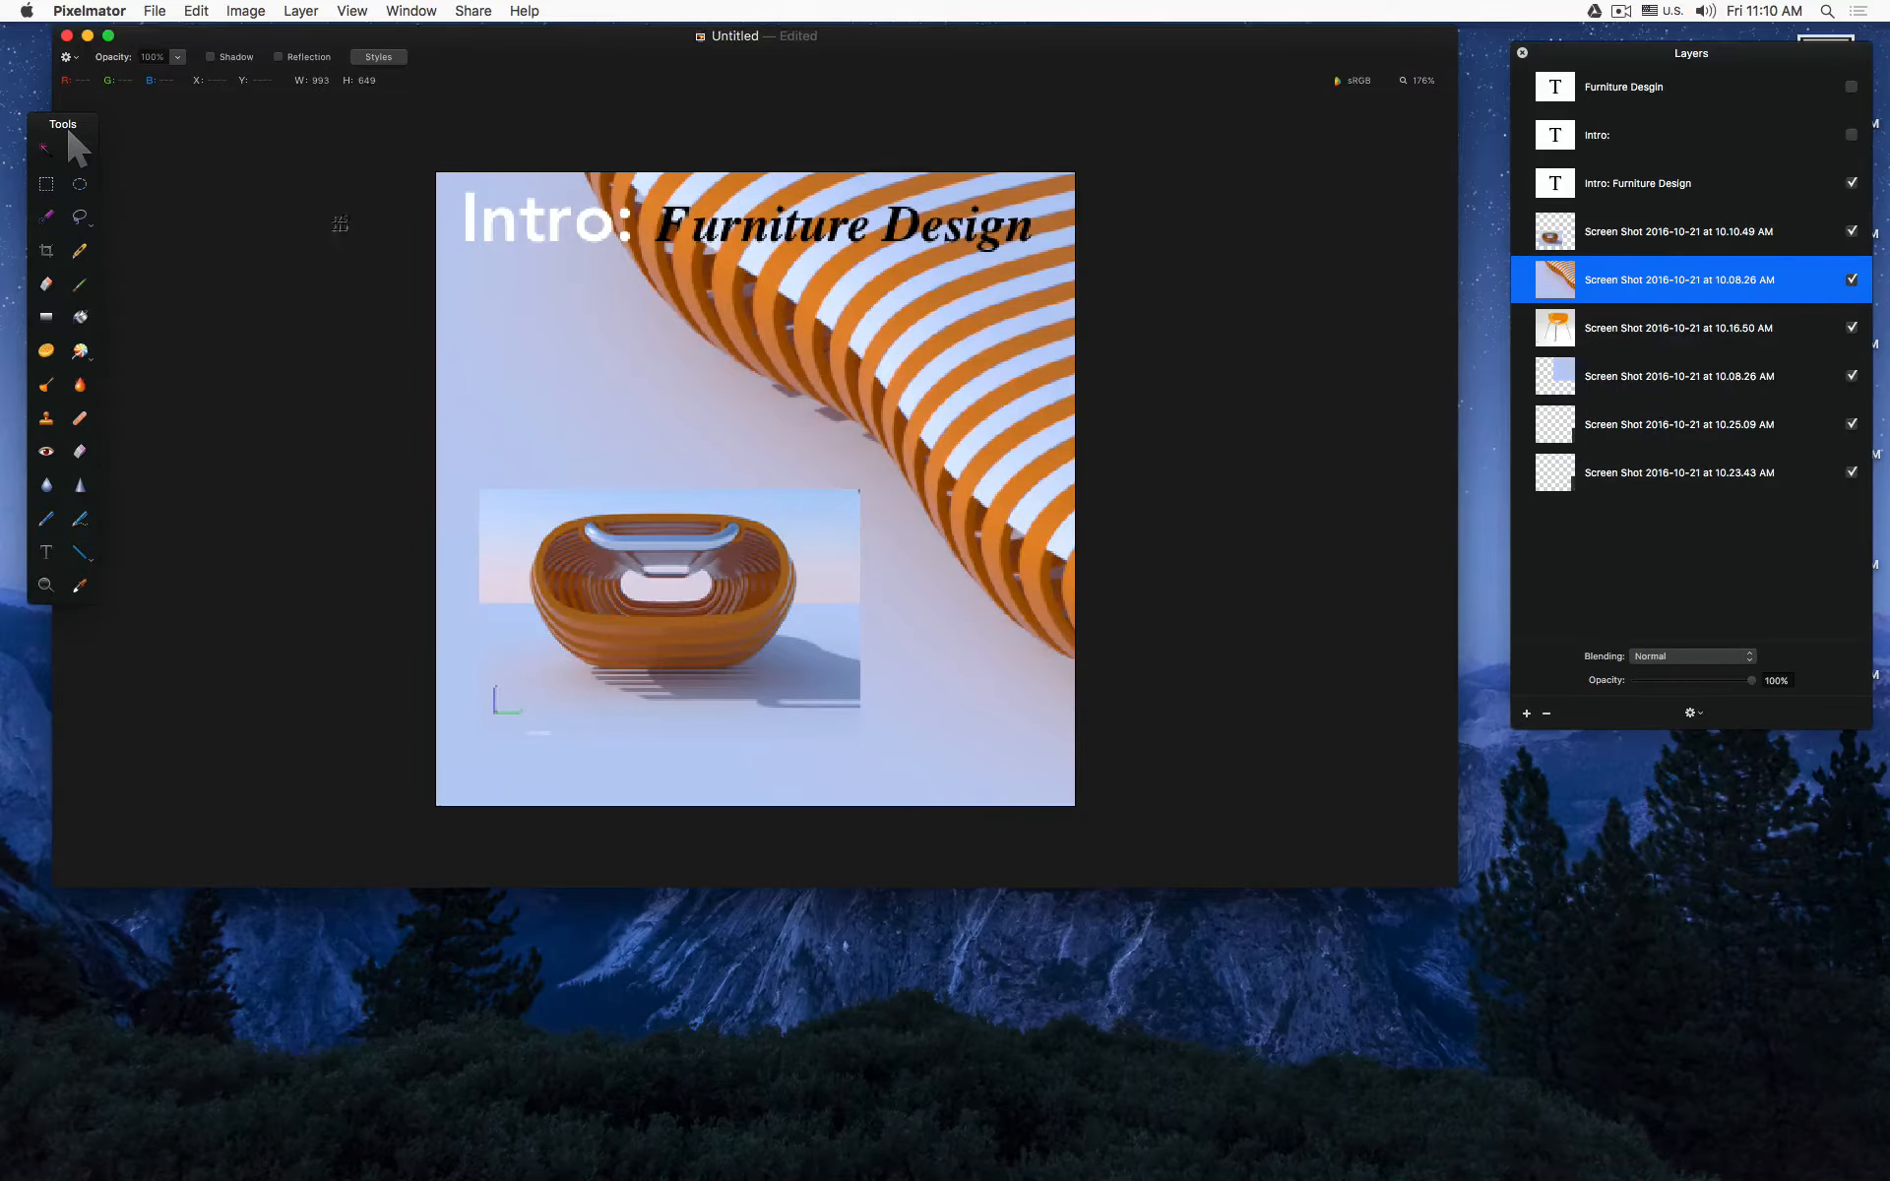
left_click_drag(347, 126, 1142, 839)
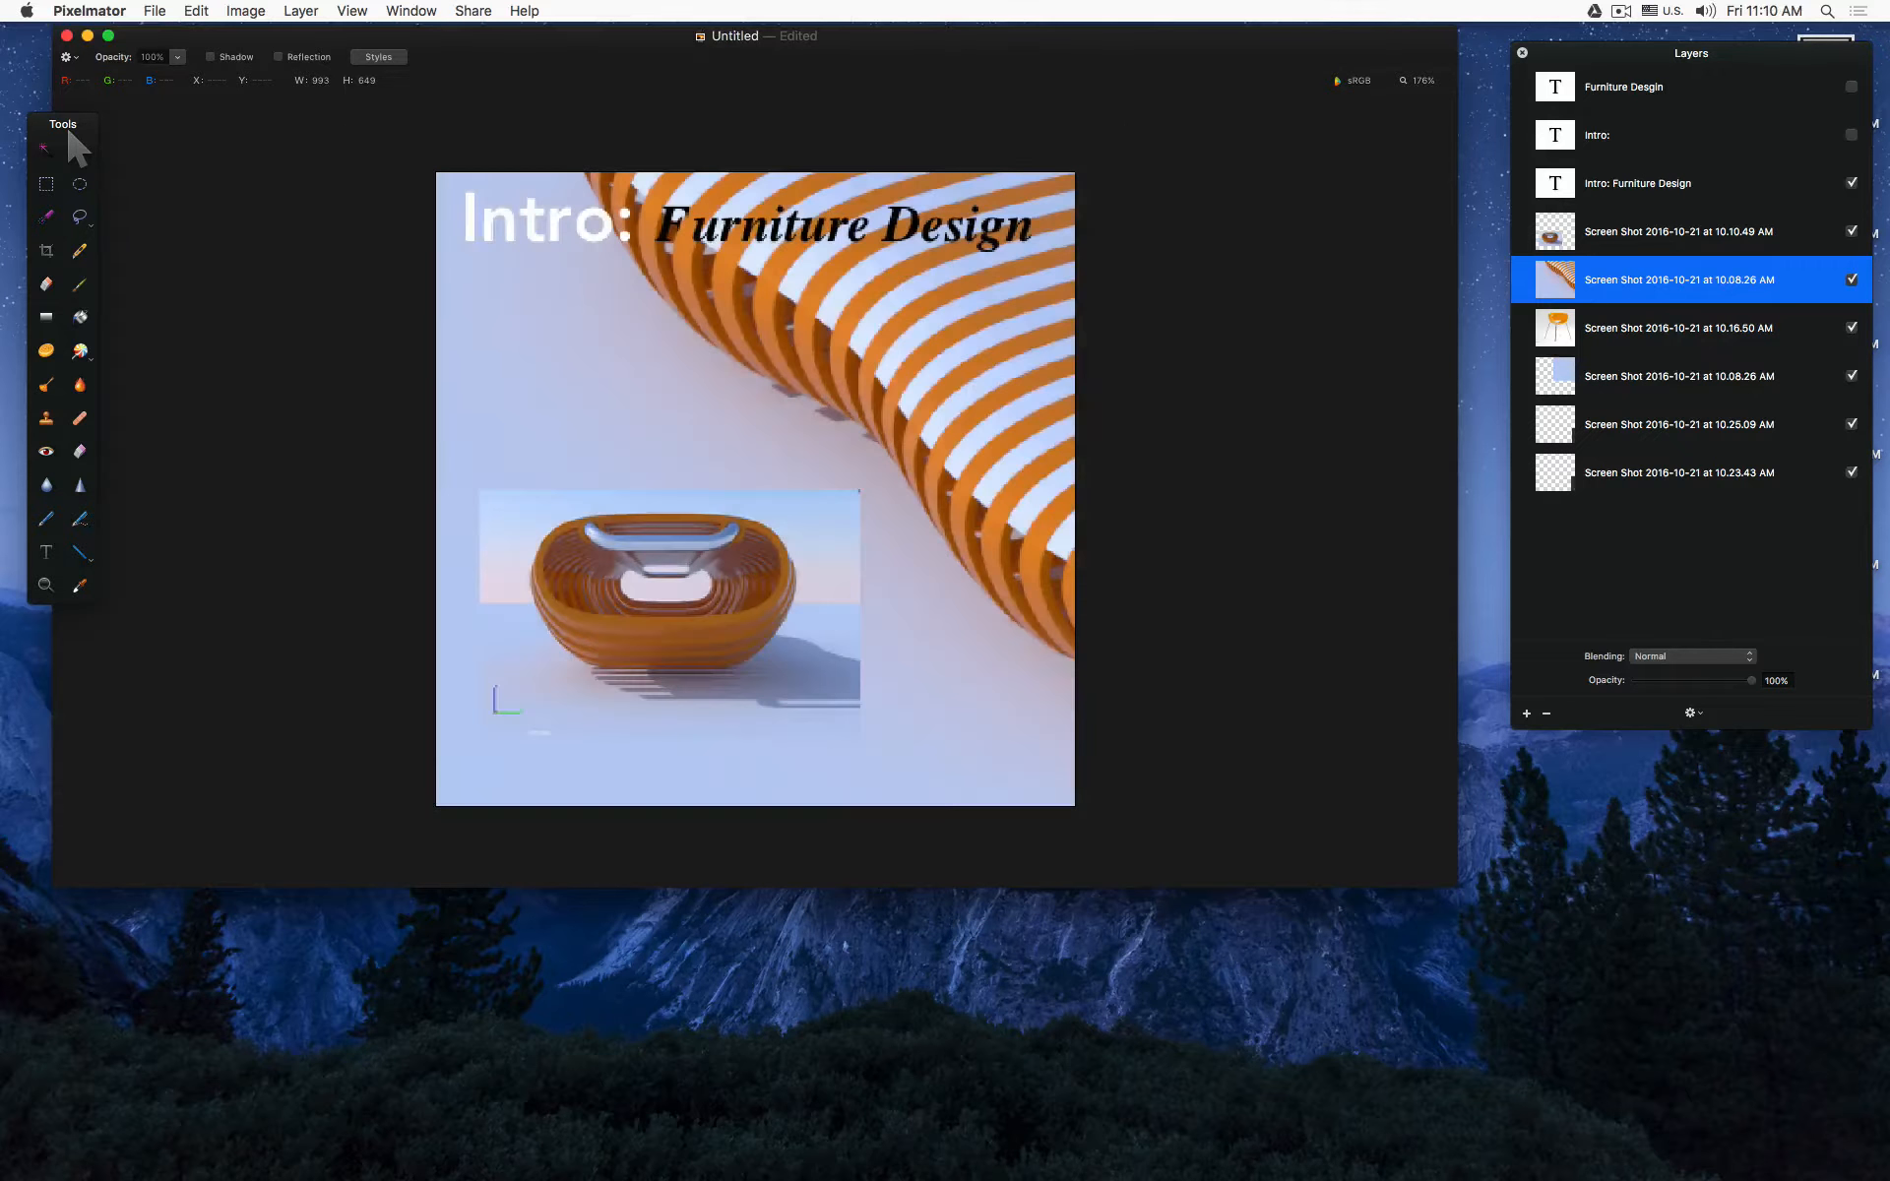
Step: Delete the hollow bench inset, shift the striped bench left to bring its open end into the frame, and capture a screenshot
left_click(731, 597)
key("Delete")
mouse_move(970, 388)
left_mouse_down()
mouse_move(717, 548)
mouse_move(580, 368)
mouse_move(487, 380)
left_mouse_up()
key("p")
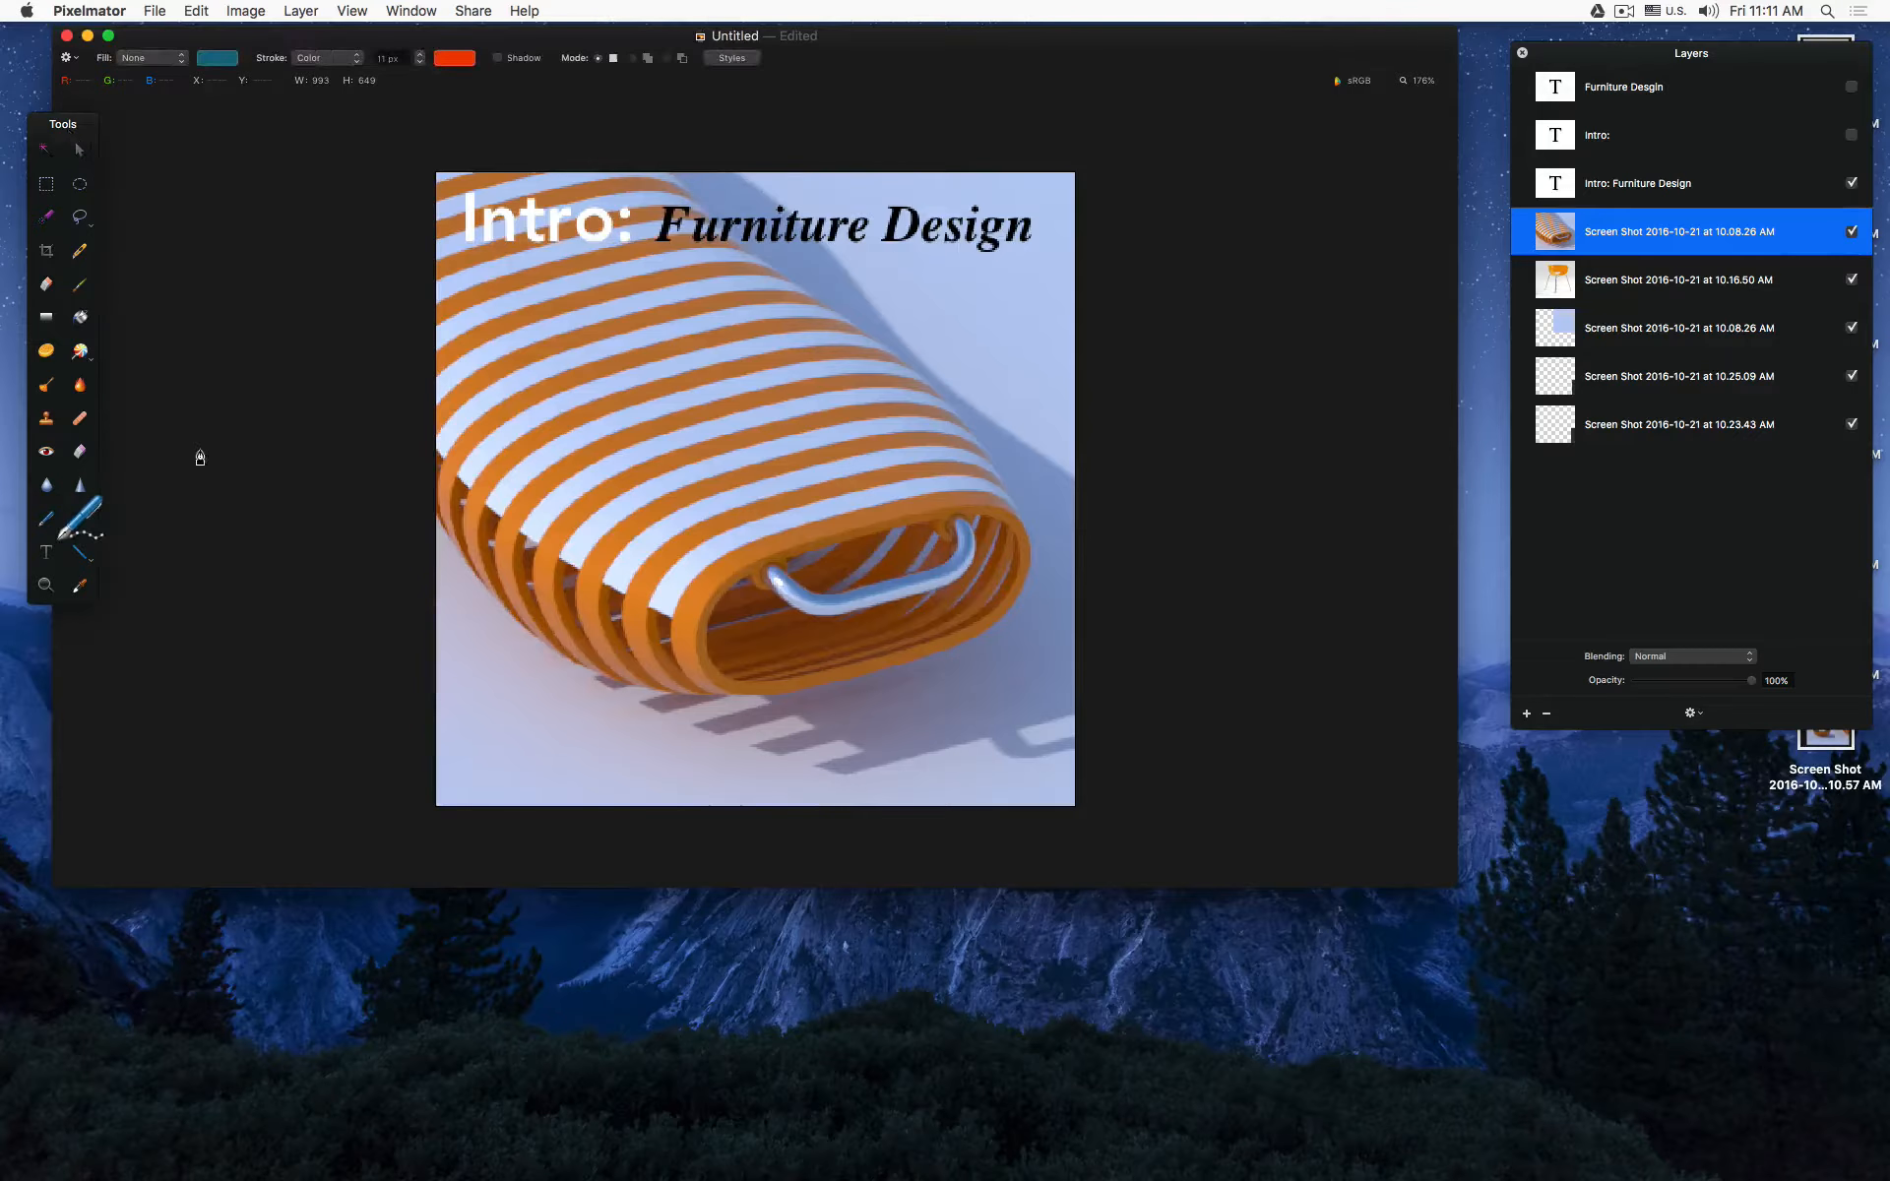
left_click_drag(361, 108, 1137, 845)
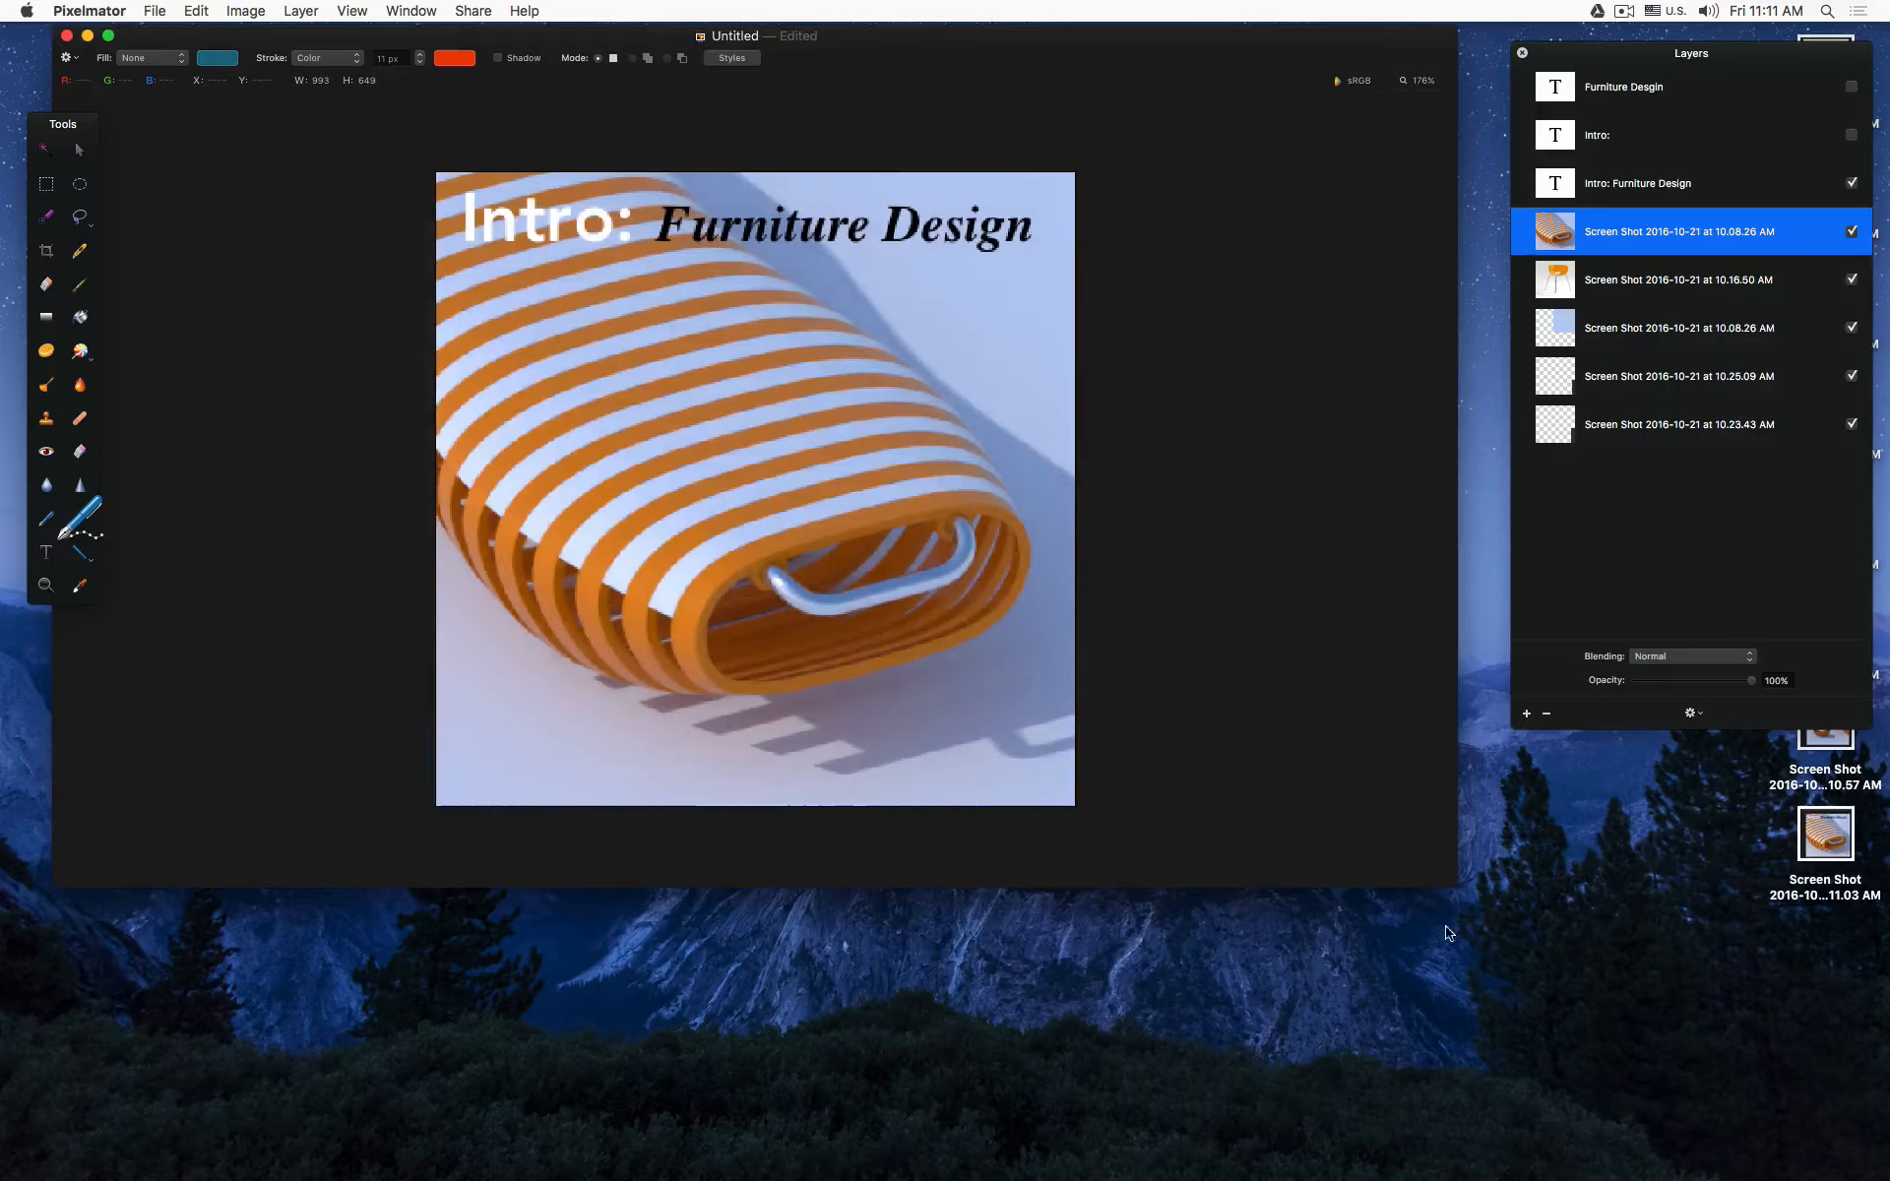
Step: Hide Pixelmator and preview the captured title screenshots together on the desktop as an enlarged index sheet to compare the variations
key("super+h")
left_click_drag(1797, 43, 1739, 925)
key("space")
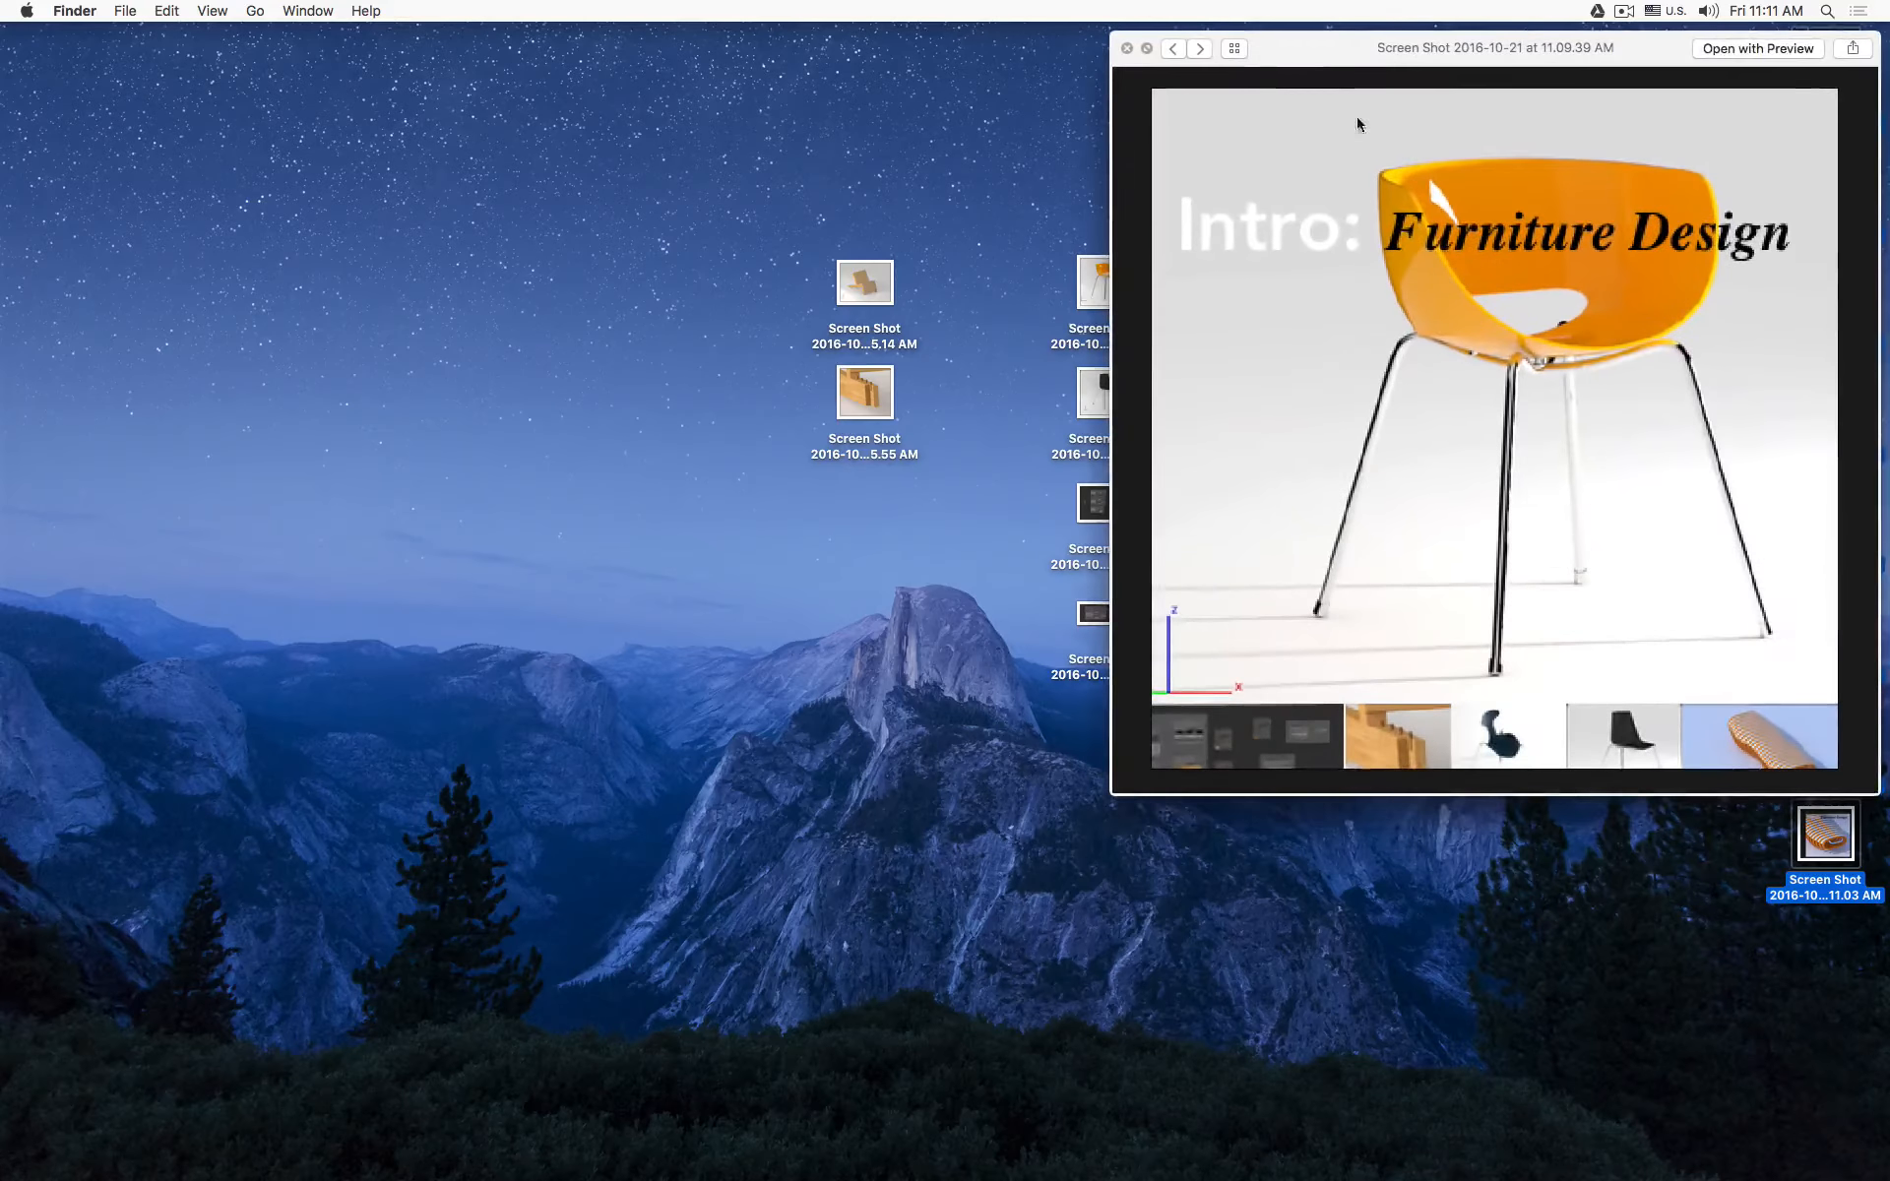
left_click(1295, 48)
left_click_drag(1339, 45, 403, 66)
left_click_drag(940, 812, 1889, 1176)
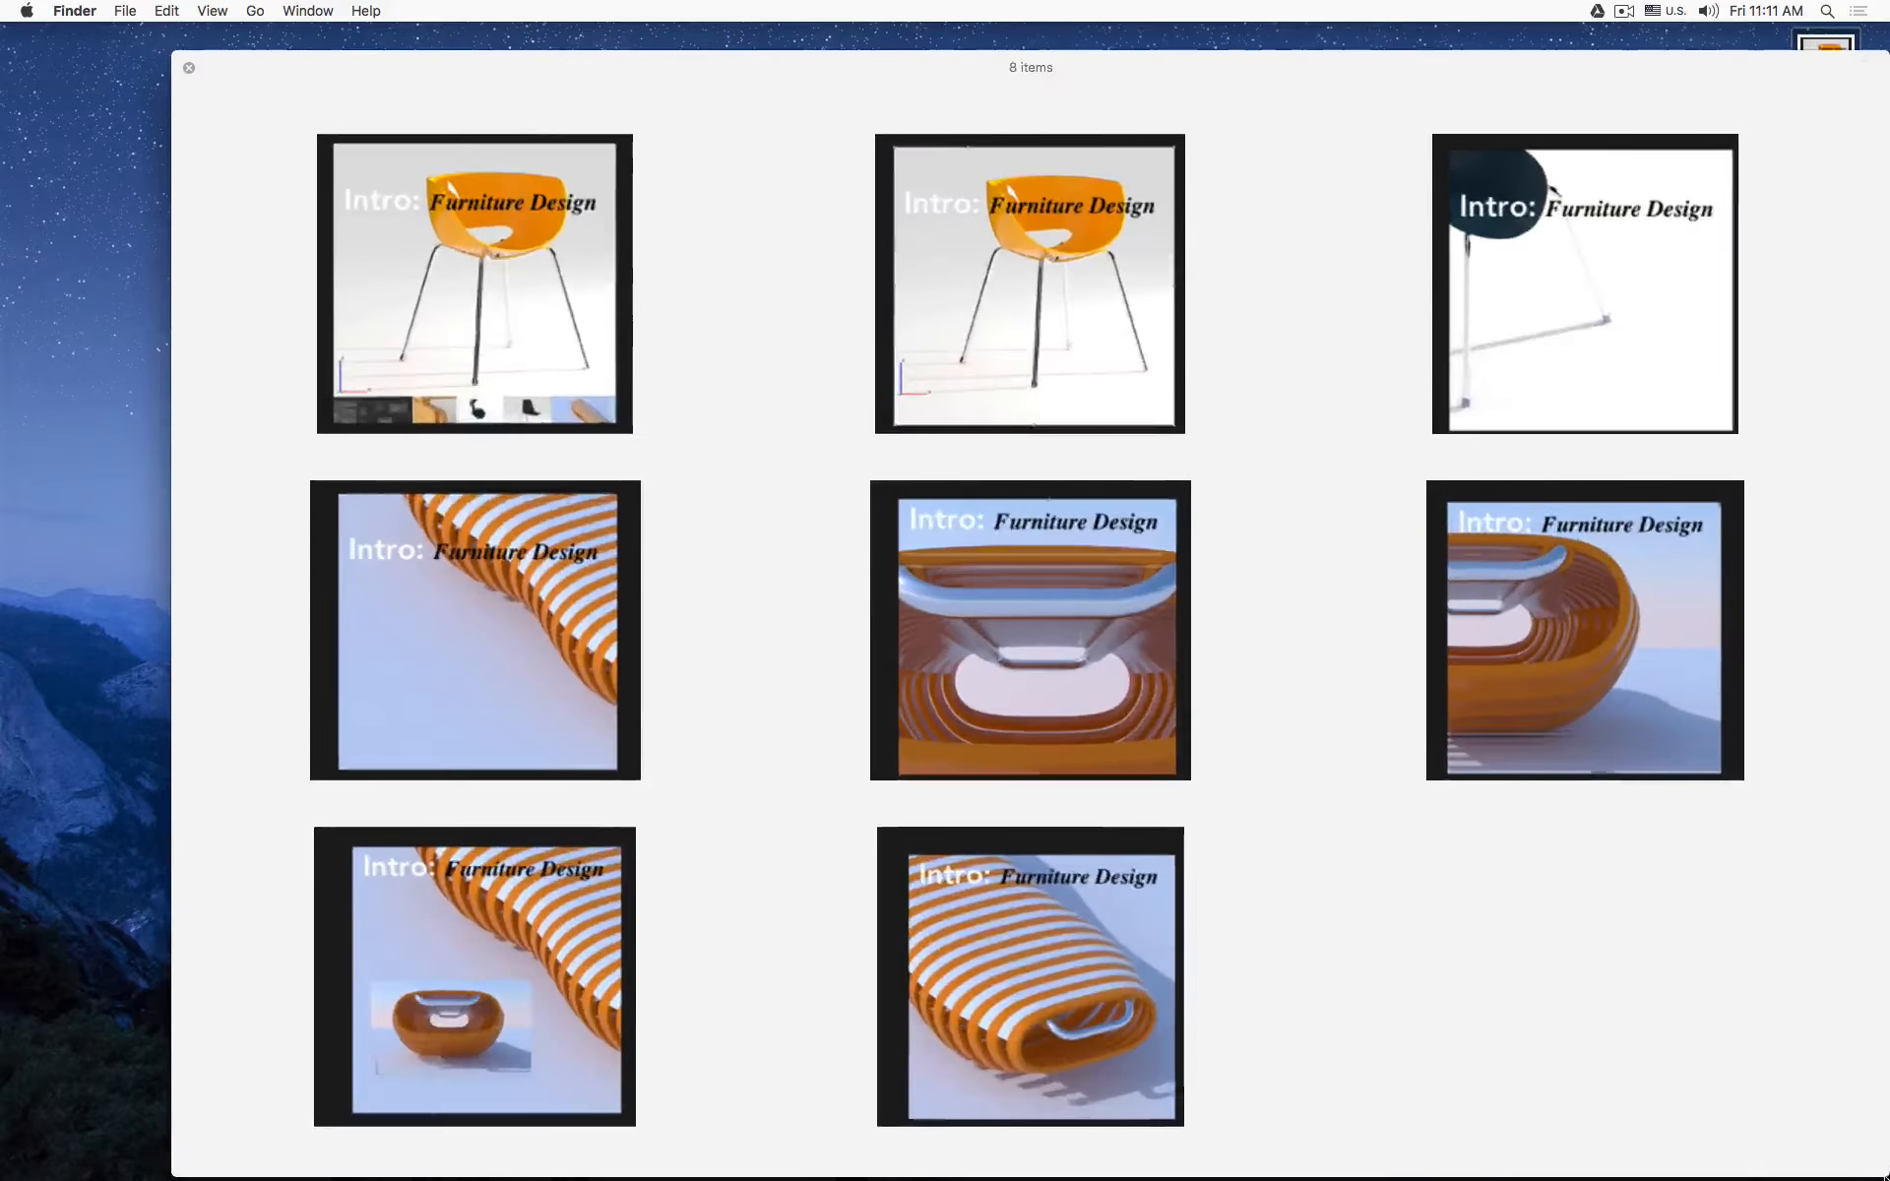
left_click_drag(172, 47, 27, 24)
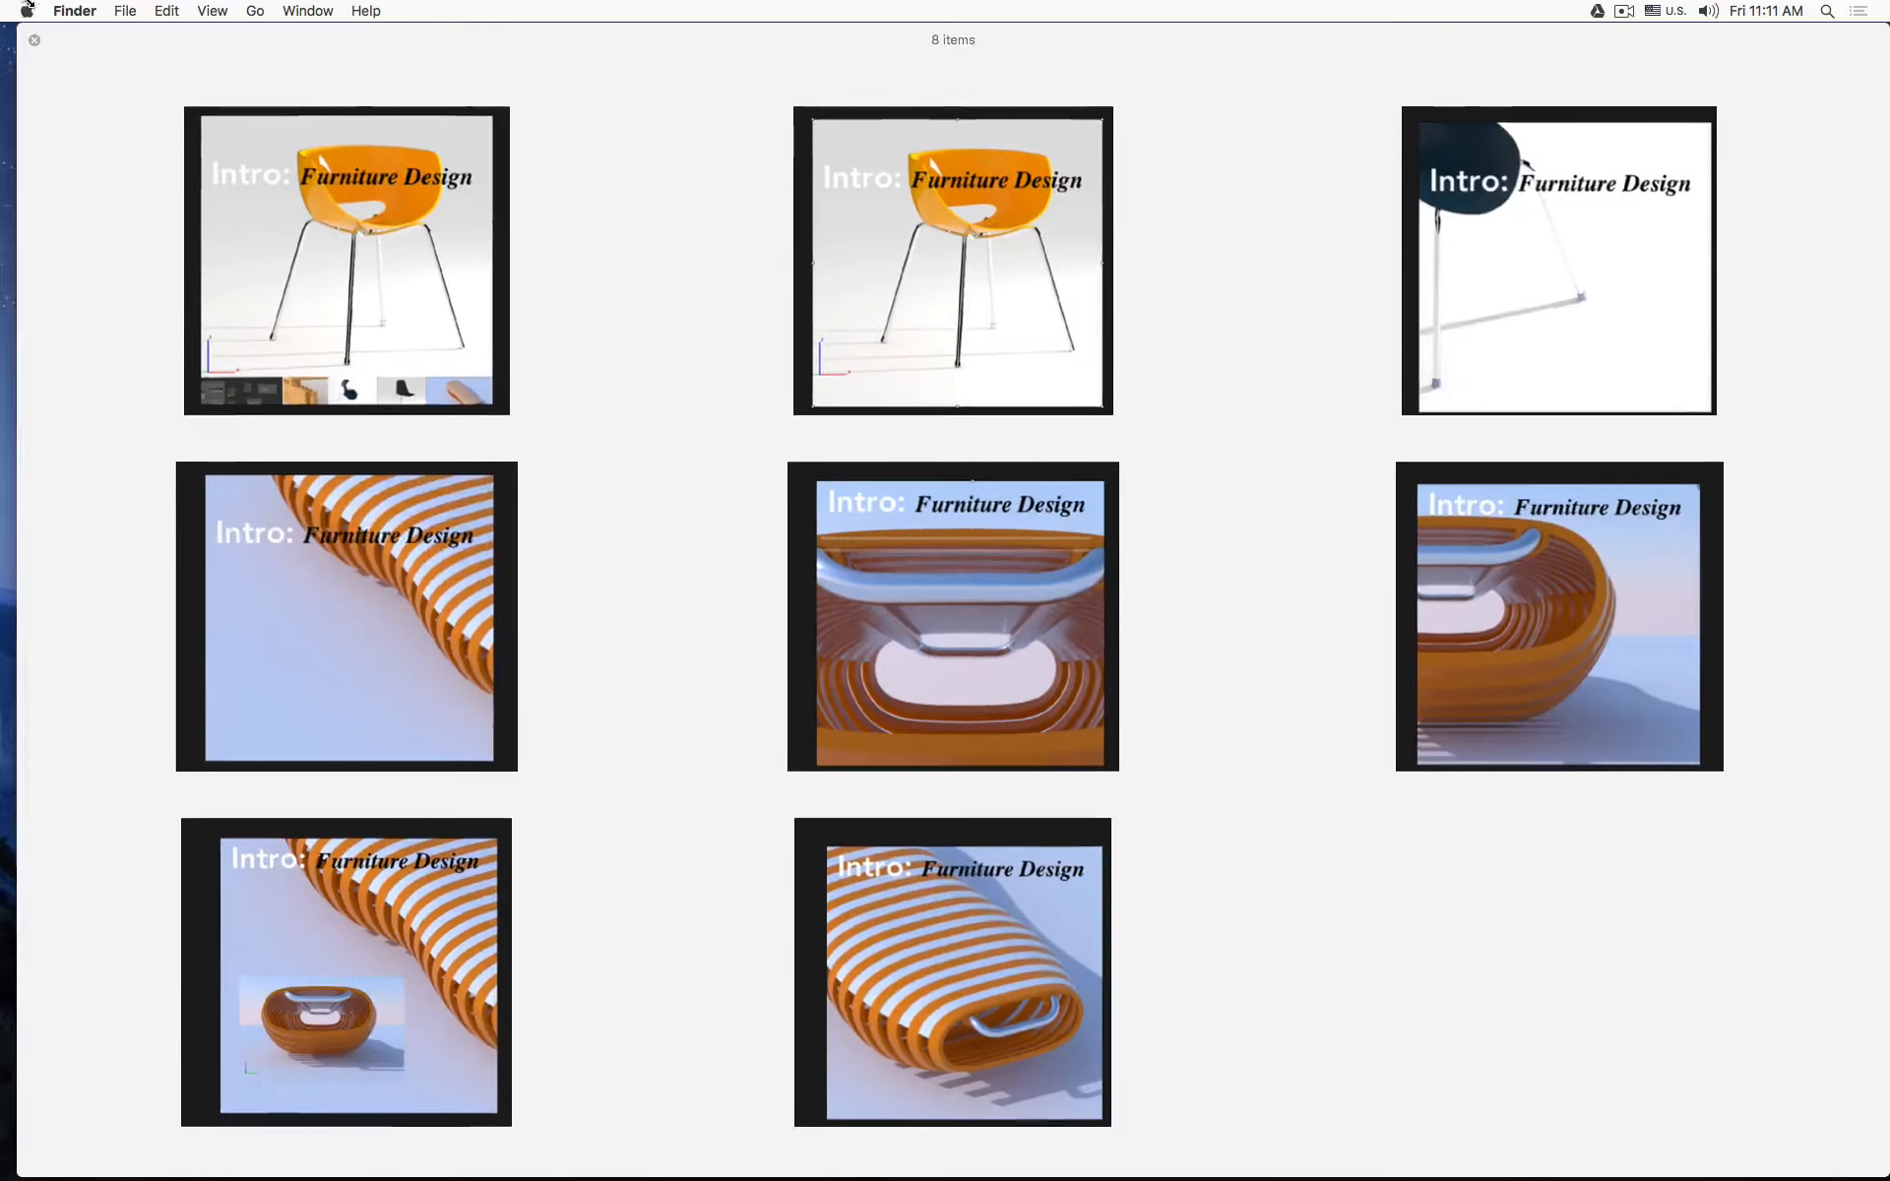